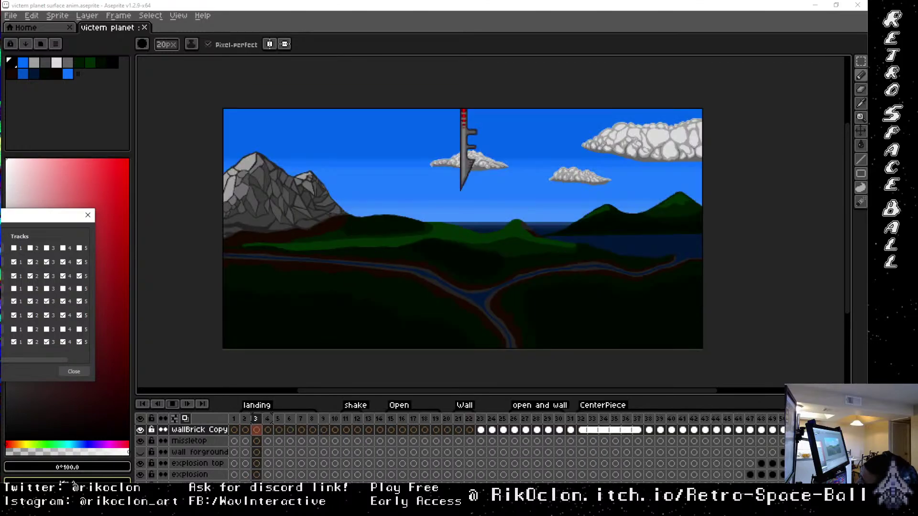
Close the open tracks dialog, stop the animation playback, and enlarge the timeline to expose more layers while keeping the ship in view
key(Escape)
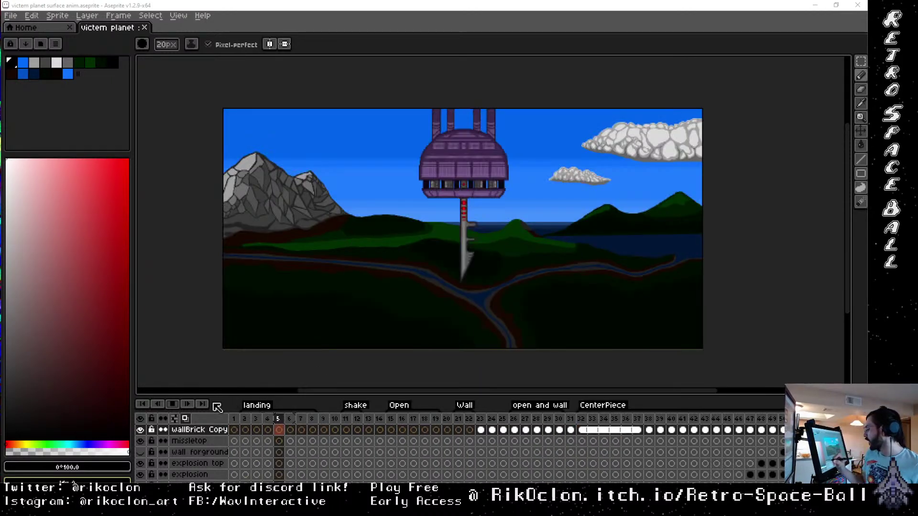
click(173, 404)
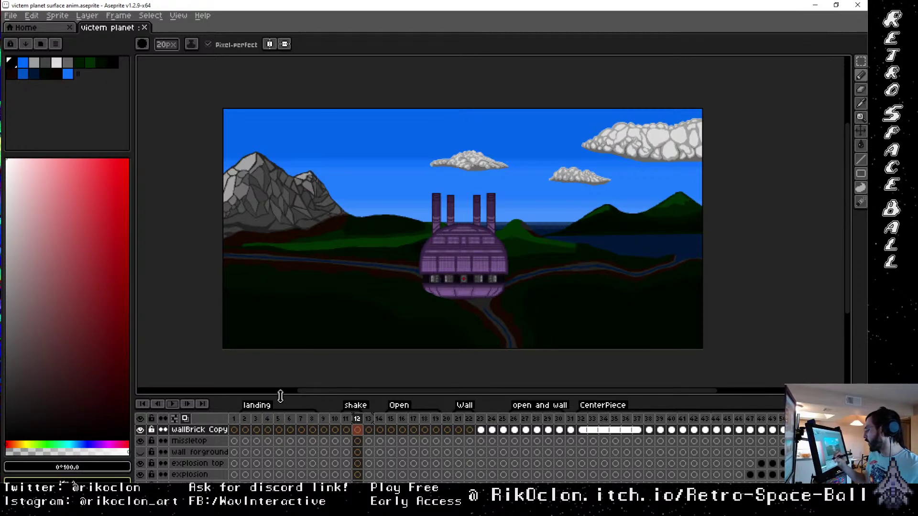
drag(281, 397, 364, 301)
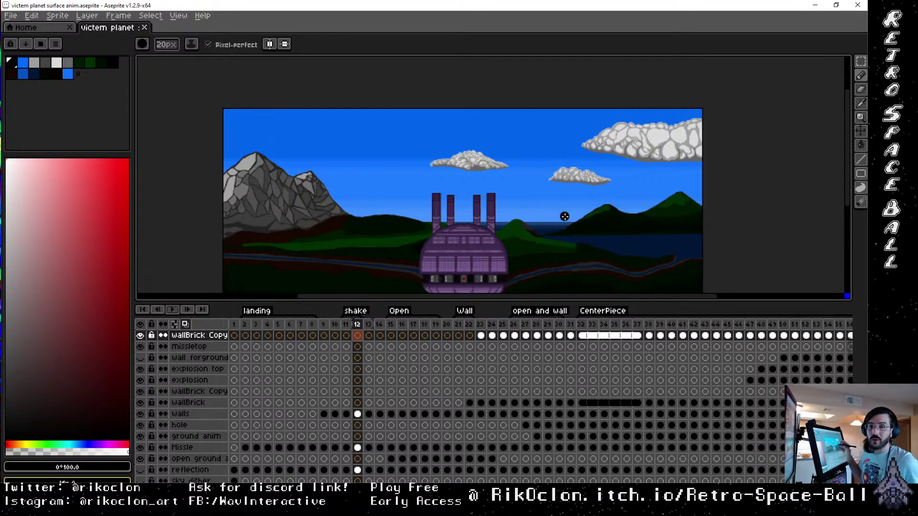
drag(552, 211, 529, 165)
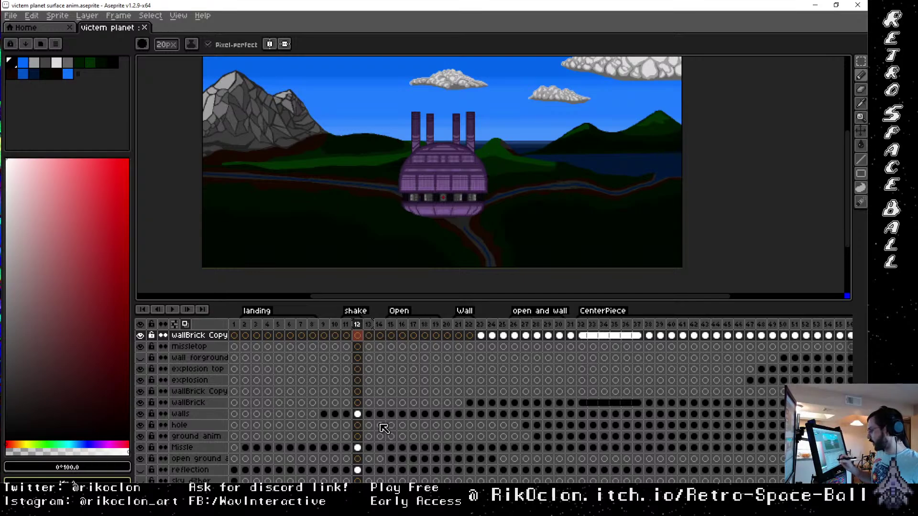
Add a new layer directly above the missletop layer
click(208, 348)
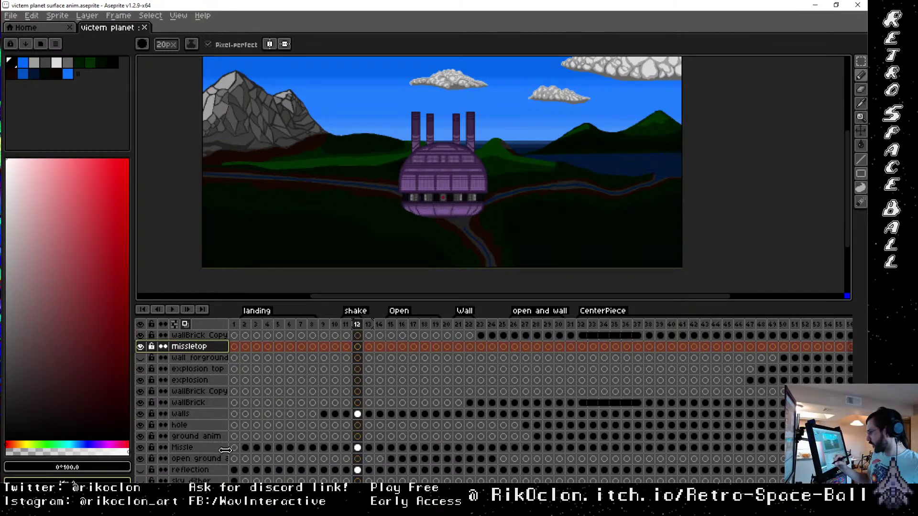
right_click(217, 347)
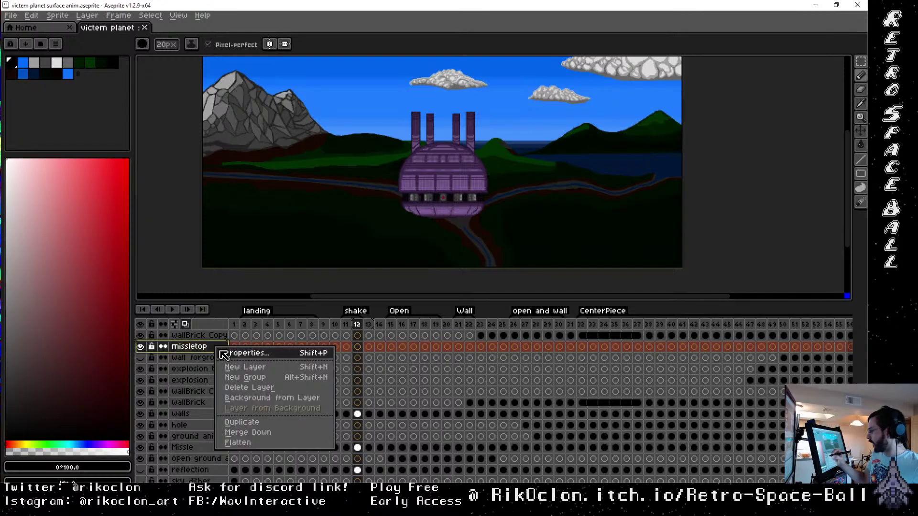
click(264, 368)
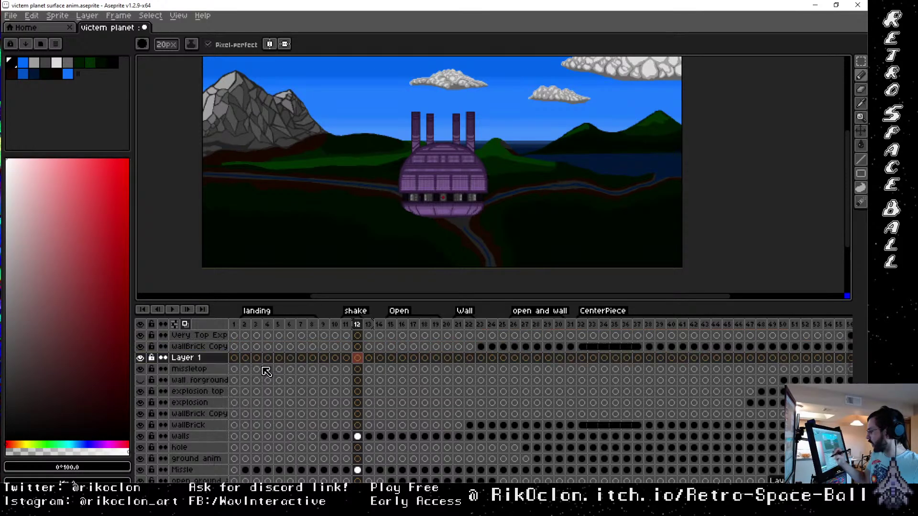
Rename the new layer above missletop as landingDirt
double_click(219, 363)
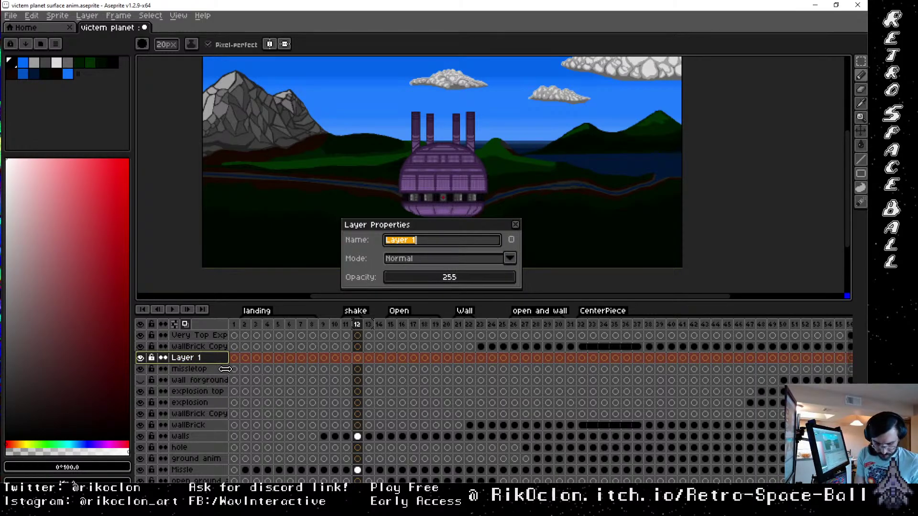
text(l)
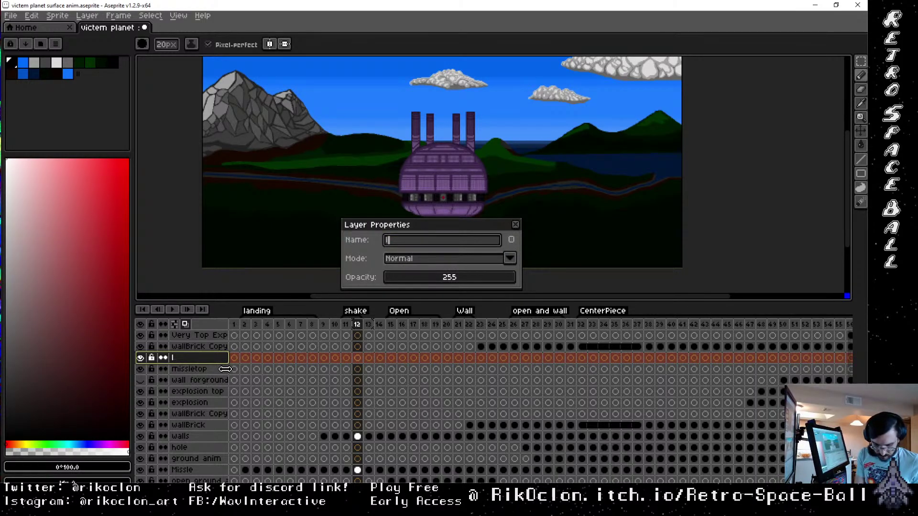
text(anding)
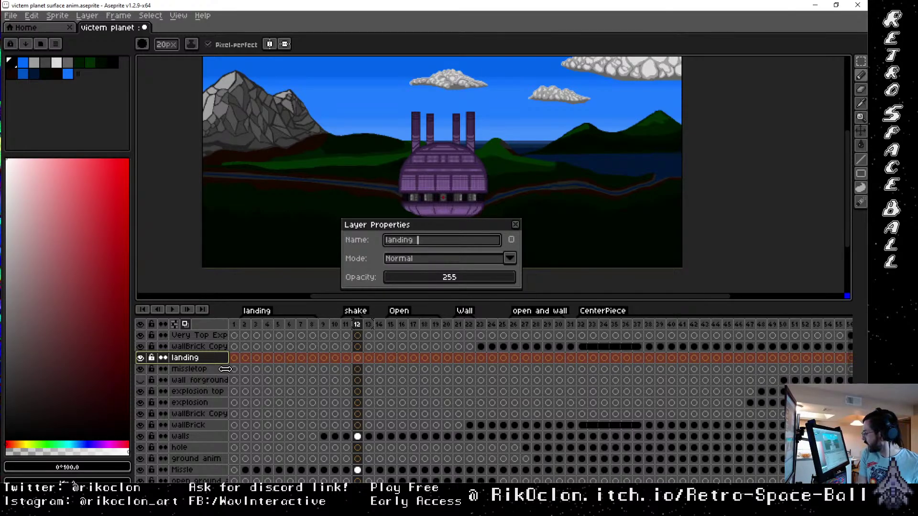
click(230, 375)
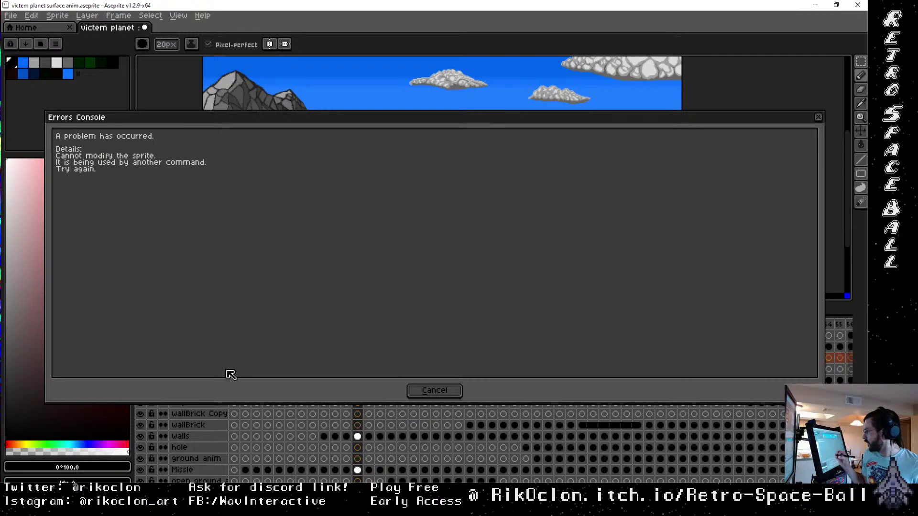
click(430, 390)
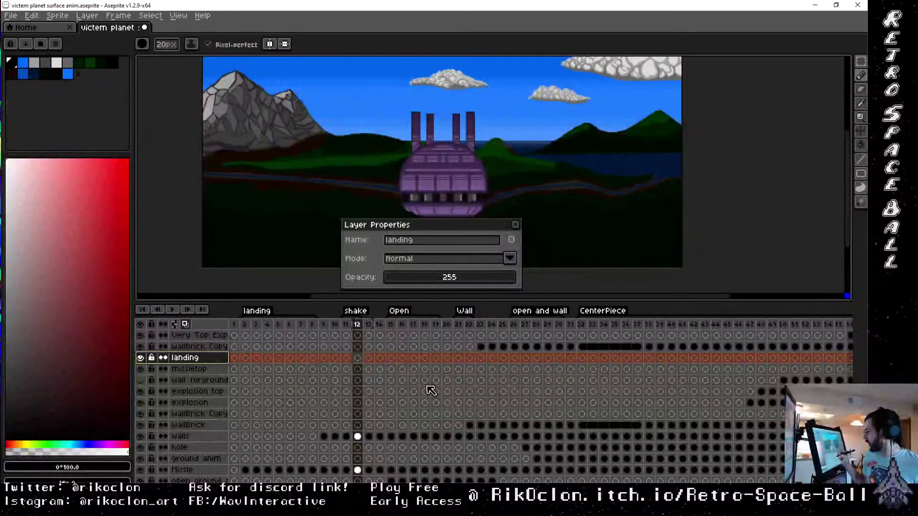
click(421, 244)
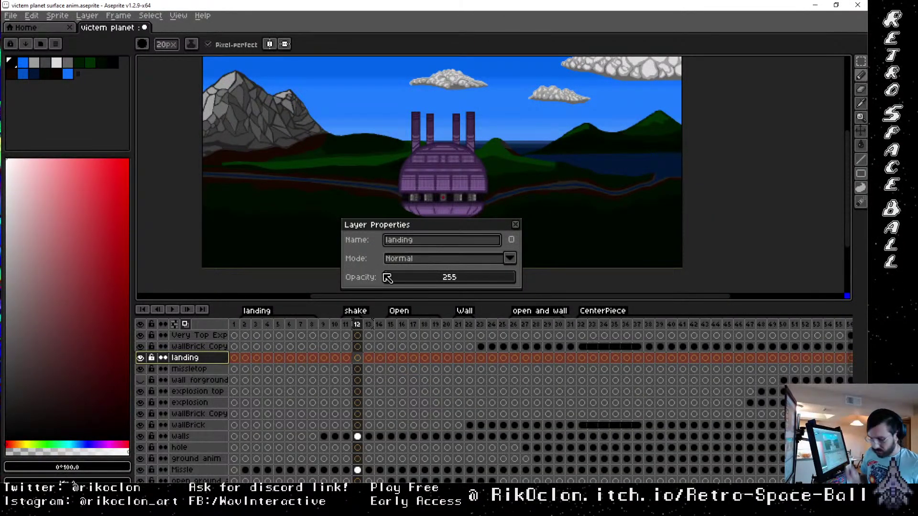
key(BackSpace)
text(D)
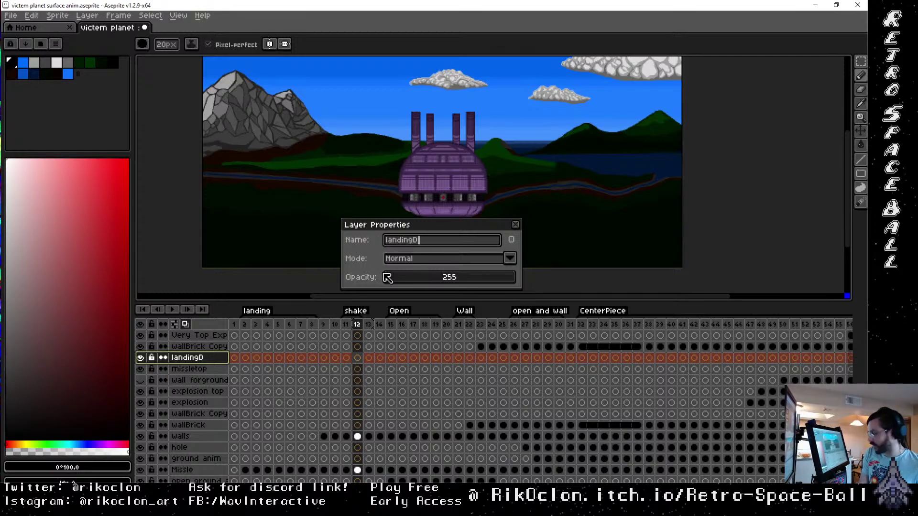
text(irt)
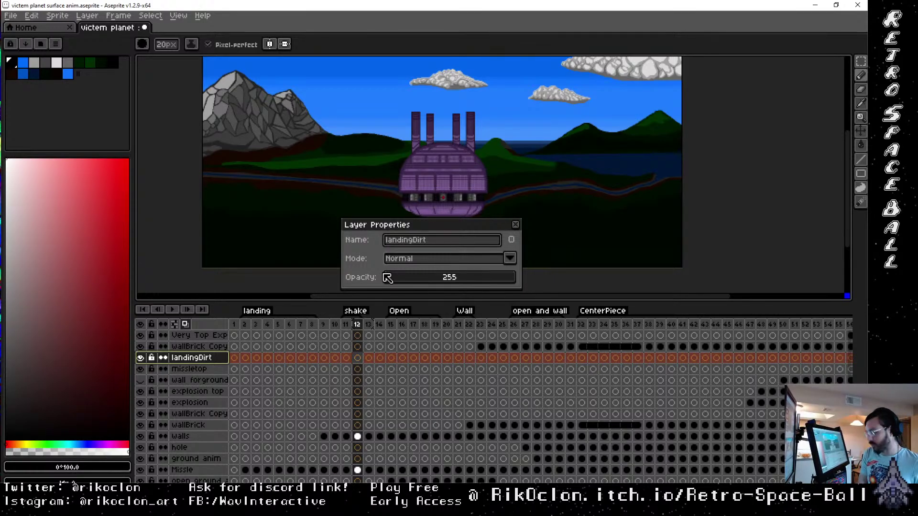
key(Return)
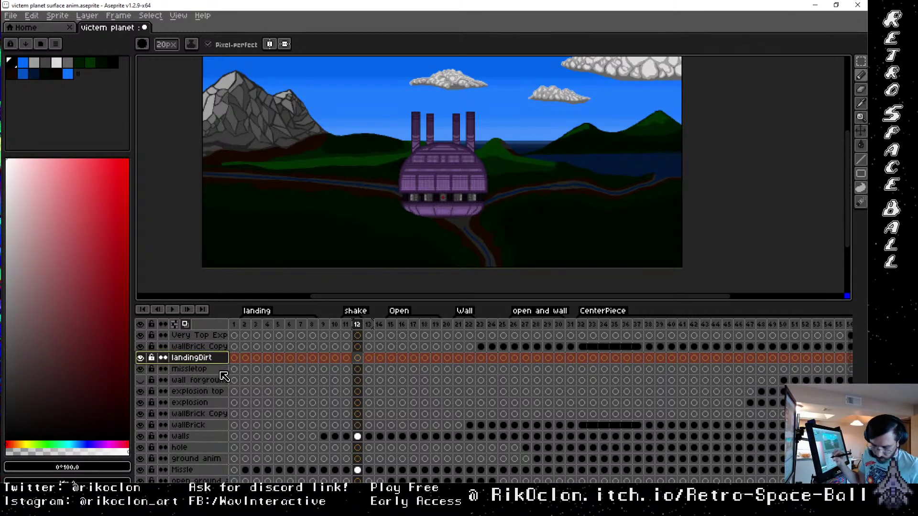
Compare the frames around the ship's touchdown and select the landingDirt cel in frame 9
click(359, 325)
click(332, 326)
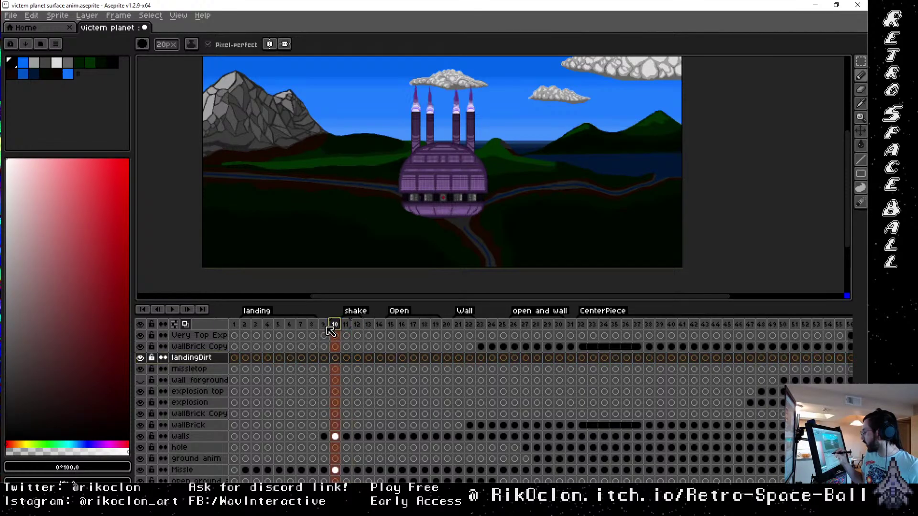
click(324, 327)
click(313, 326)
click(325, 326)
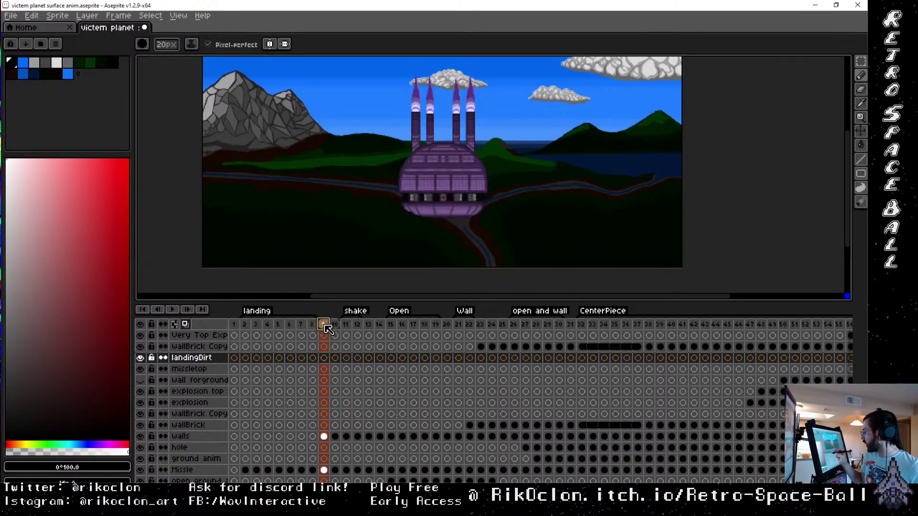
click(312, 326)
click(324, 327)
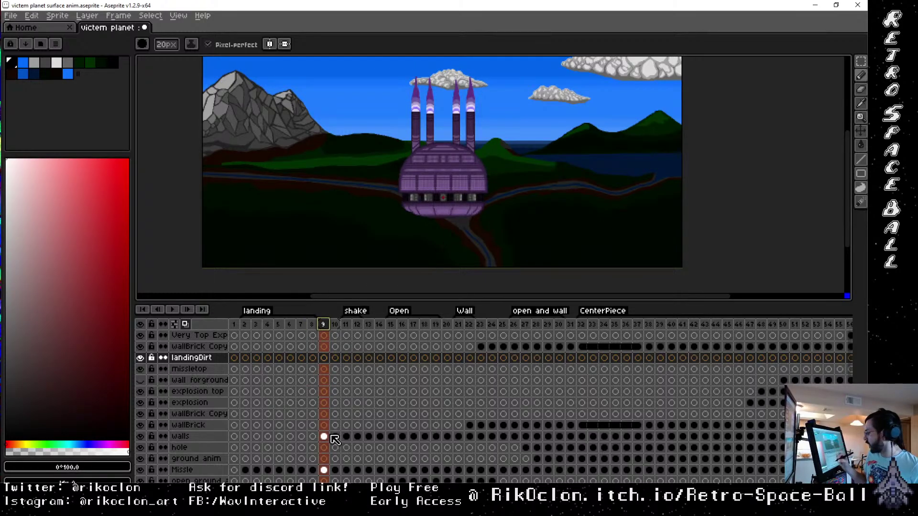
click(328, 359)
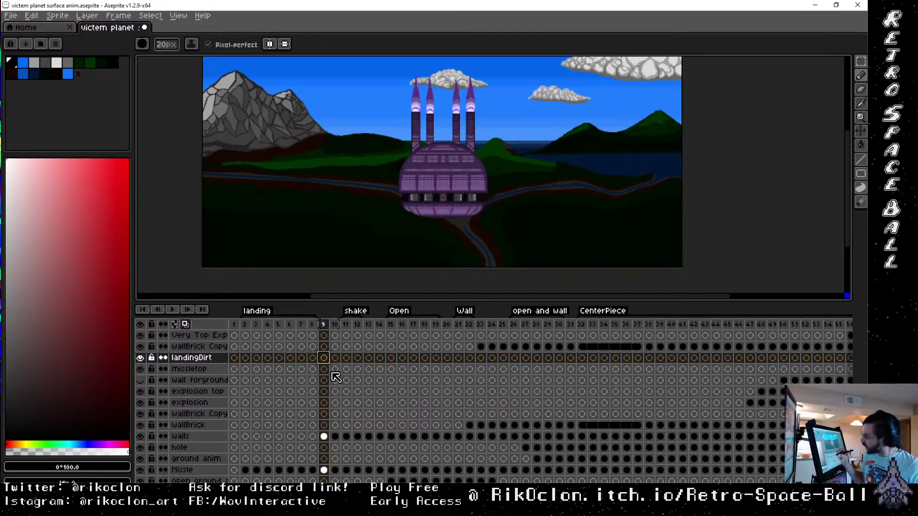
Sample the dark brown #180800 from the riverbank and paint a dirt patch along the ship's base in frame 9
key(i)
click(476, 227)
key(b)
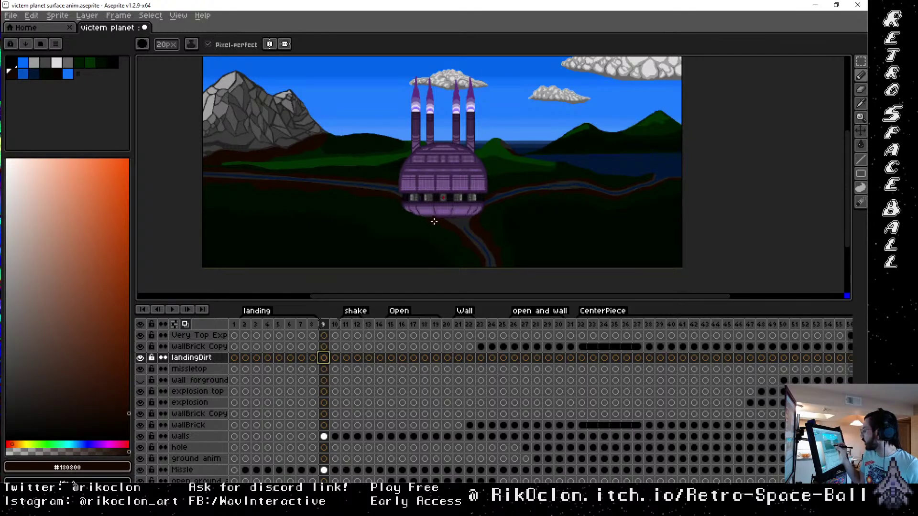
drag(404, 215, 438, 224)
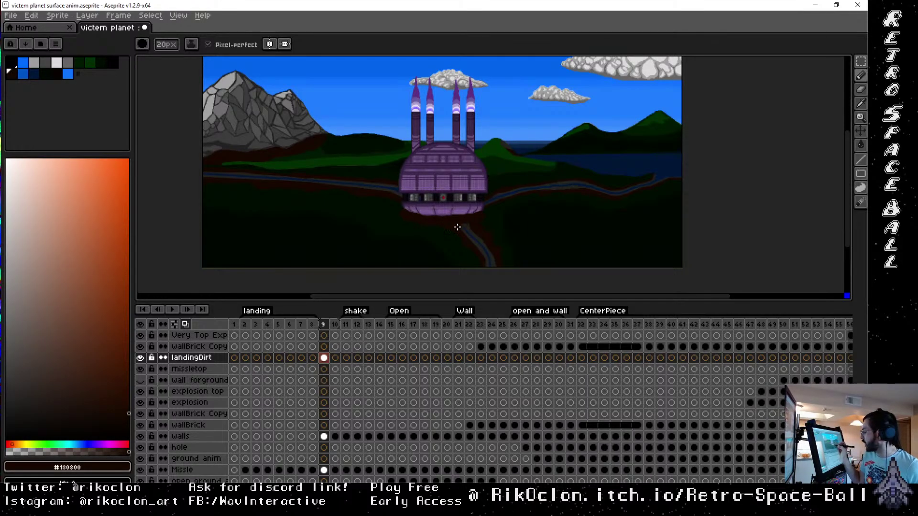
Move the landingDirt layer down the layer stack to directly below the Missle layer
shift+click(215, 371)
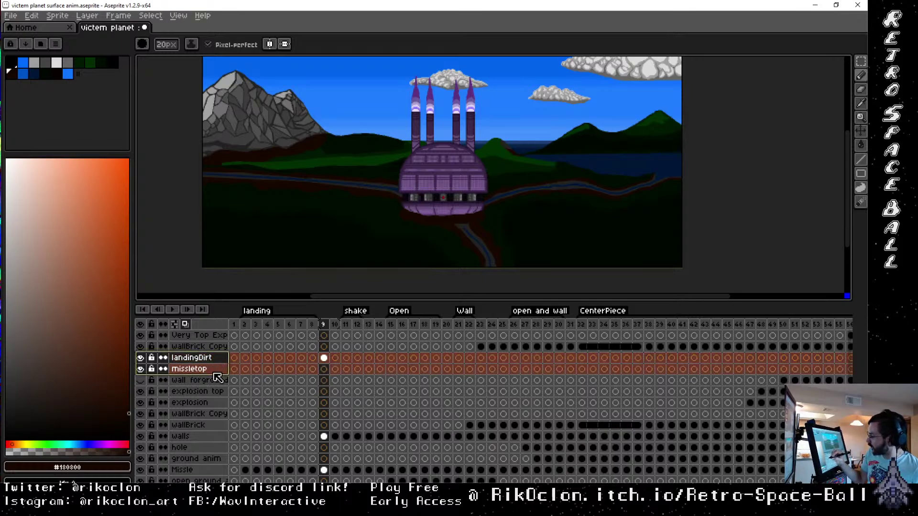
mouse_move(217, 378)
mouse_down()
mouse_move(215, 410)
mouse_move(215, 362)
mouse_up()
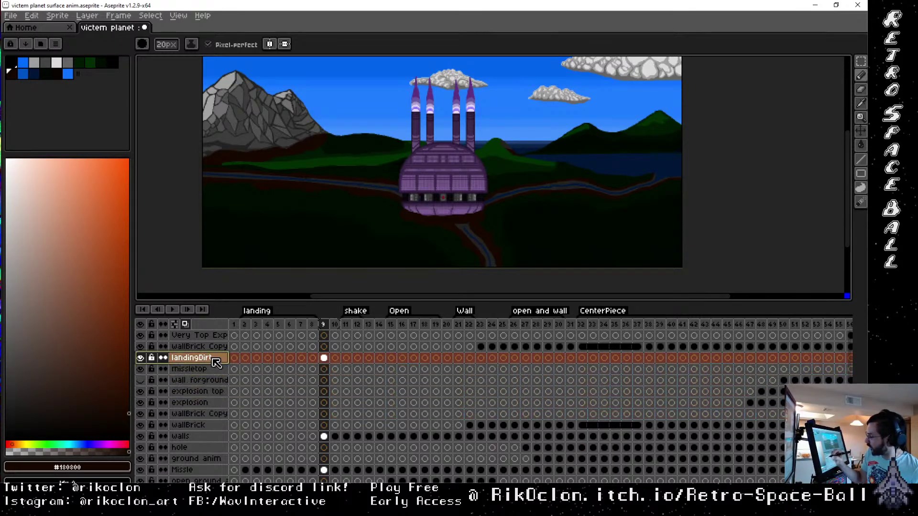
right_click(215, 363)
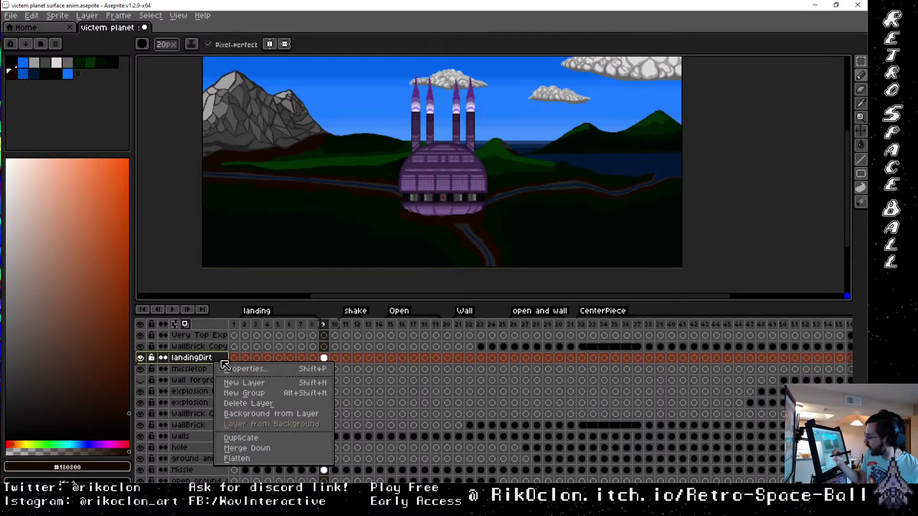
click(213, 361)
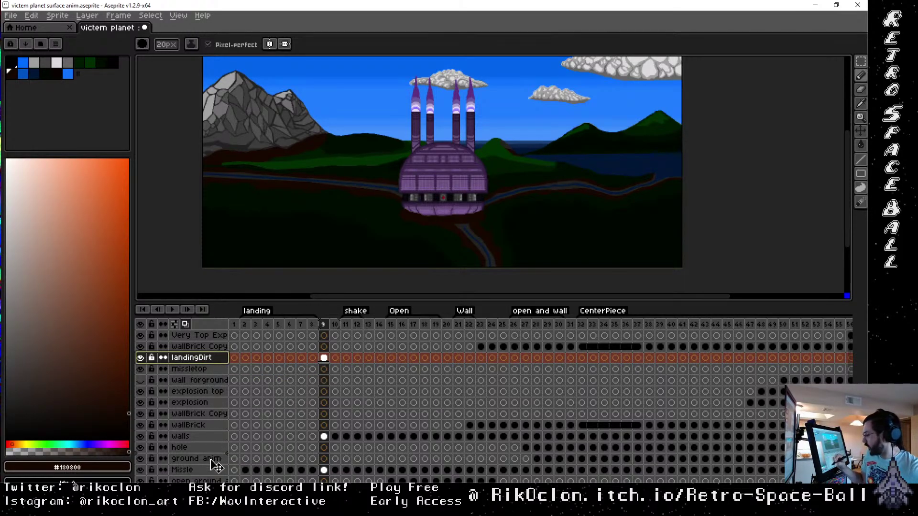
drag(215, 467, 216, 476)
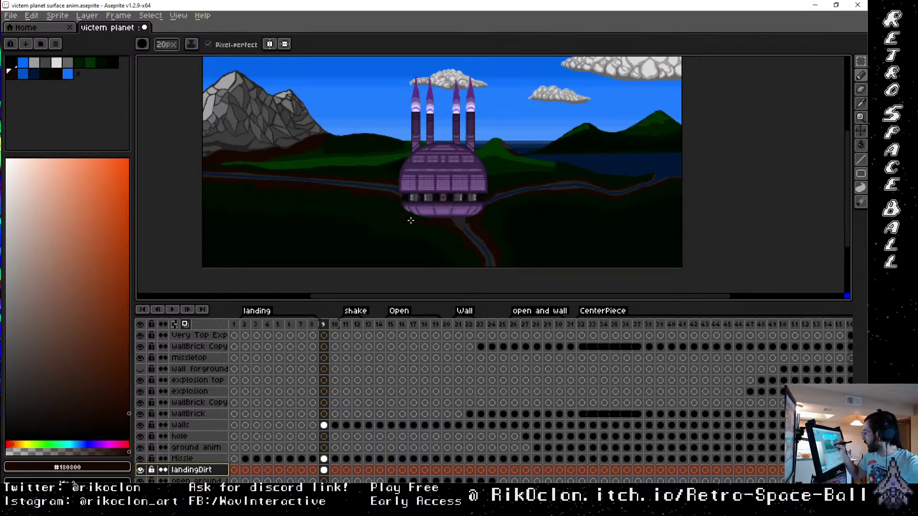
right_click(218, 474)
click(214, 474)
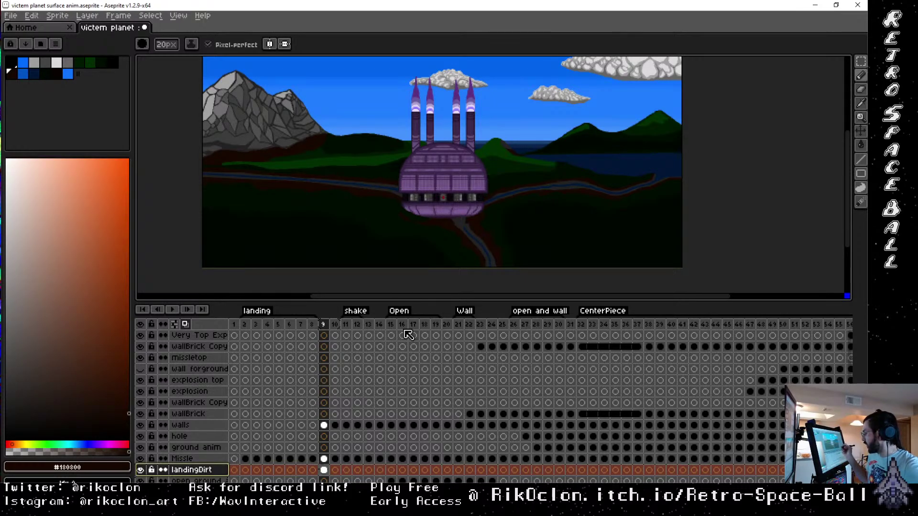
Erase the ground on the walls layer that covers the dirt beneath the ship in frame 9
click(140, 426)
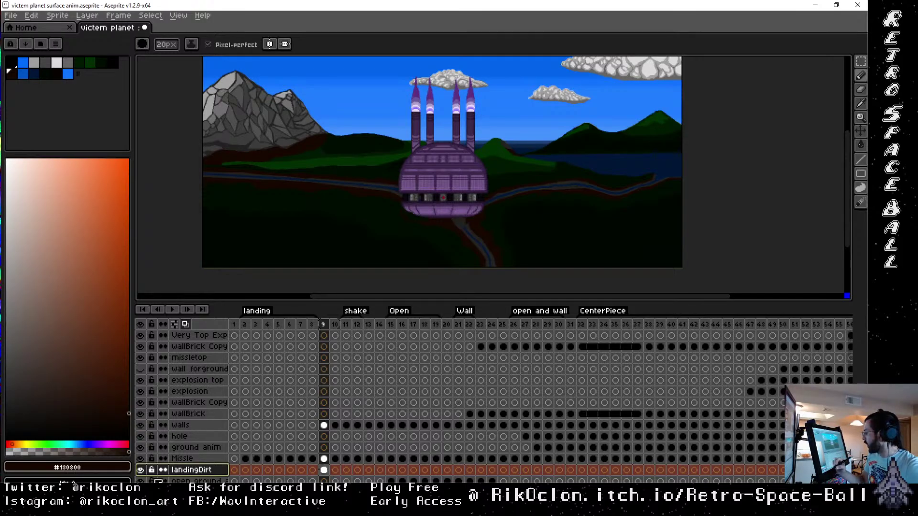
click(324, 425)
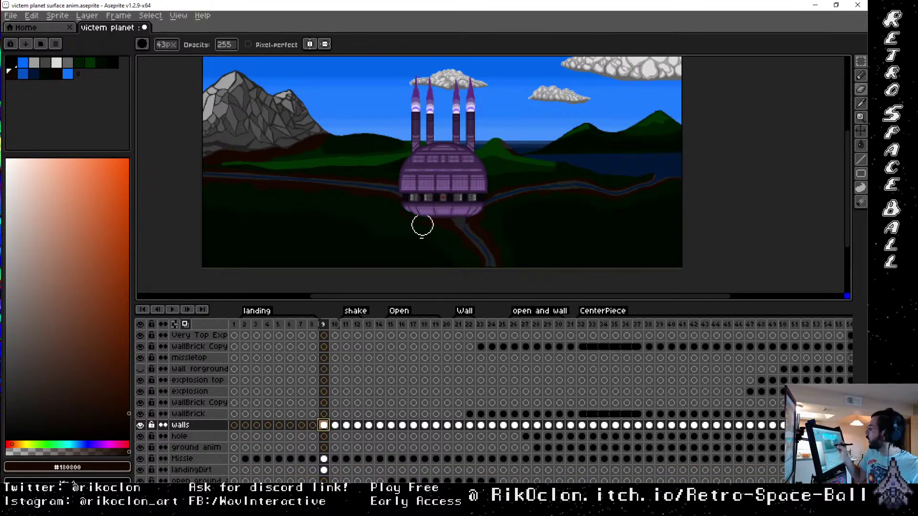
key(e)
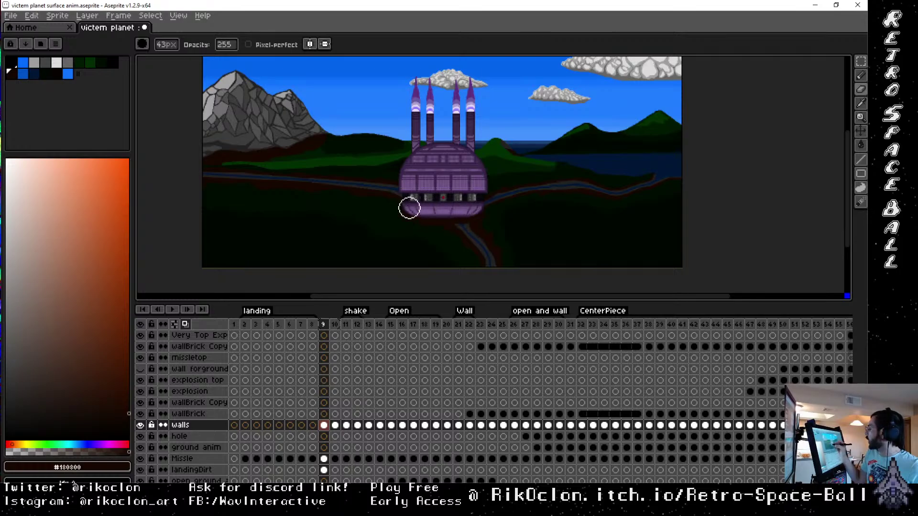
Extend the dark brown dirt around the ship's base on the landingDirt layer in frame 9
click(325, 459)
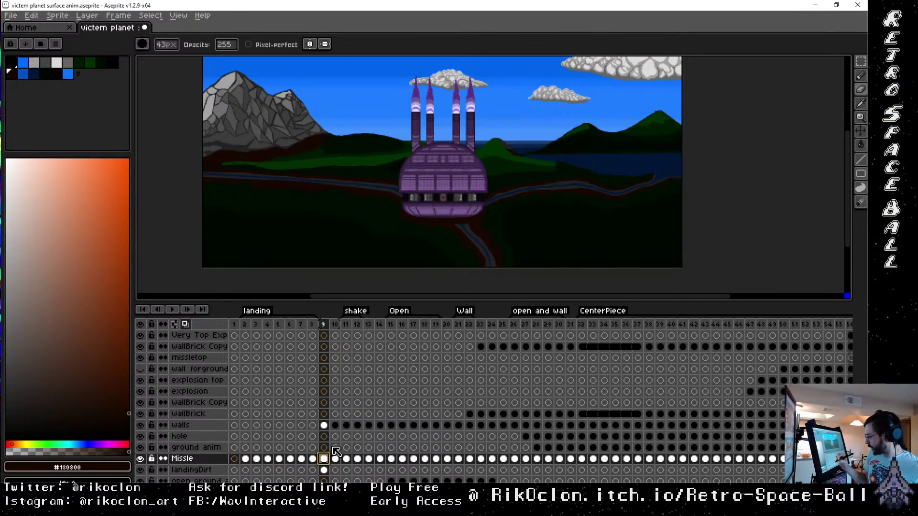
click(325, 448)
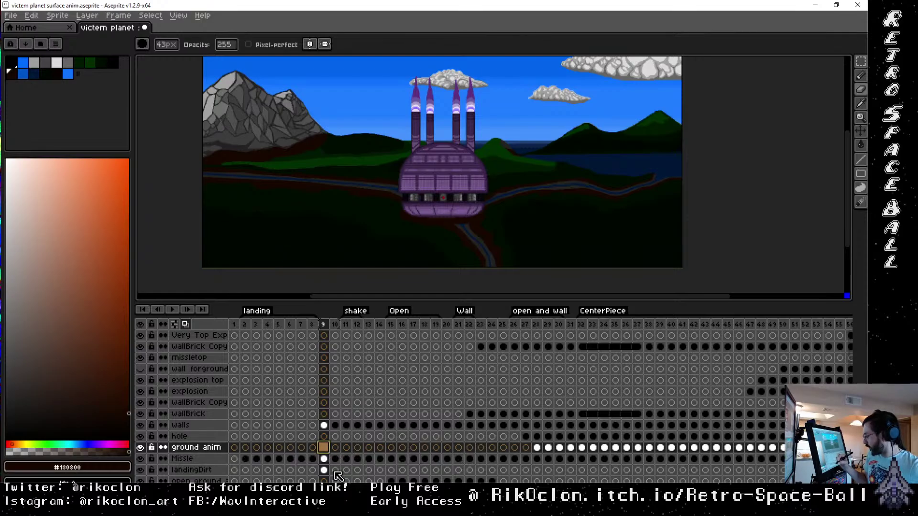
click(324, 471)
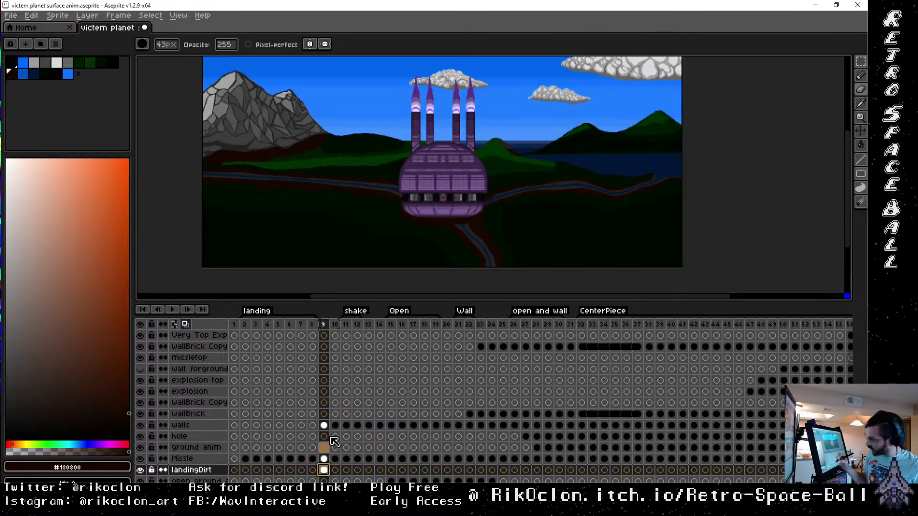
key(e)
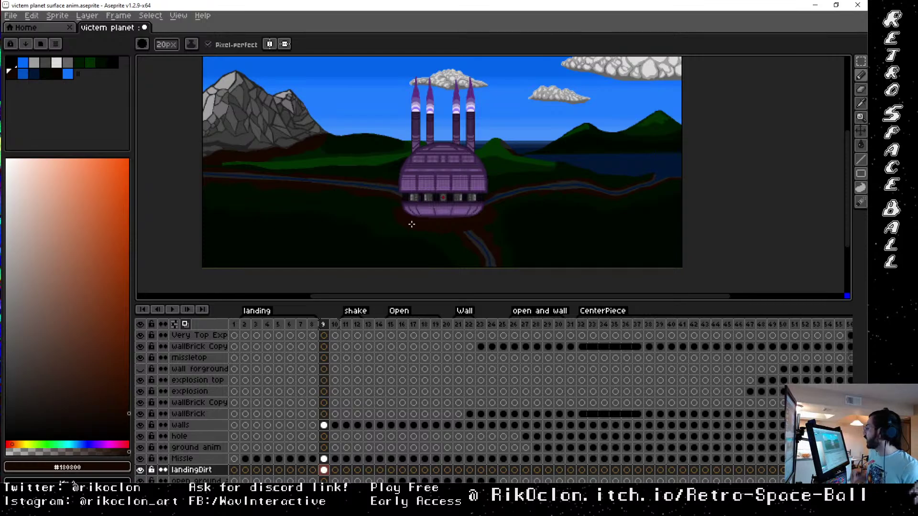
Go to frame 8 and enlarge the timeline to reveal the lower layers down to bg
click(311, 325)
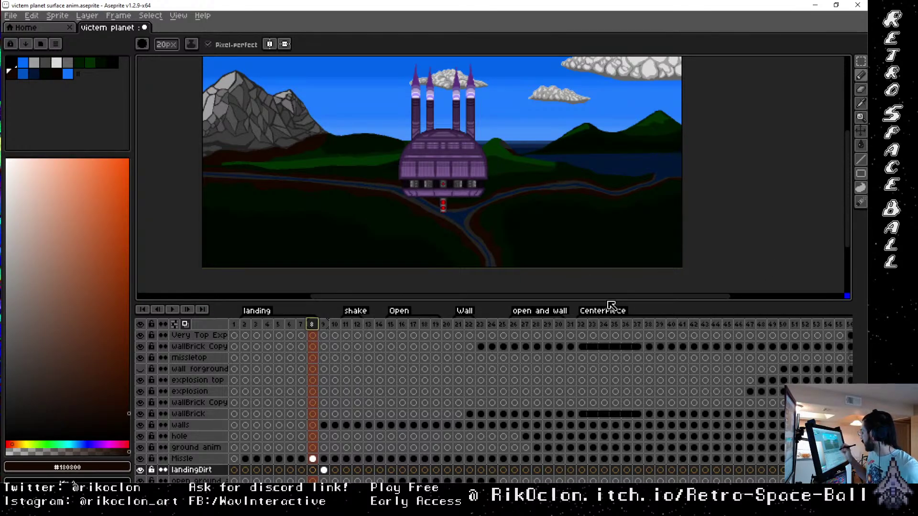
drag(608, 298, 630, 278)
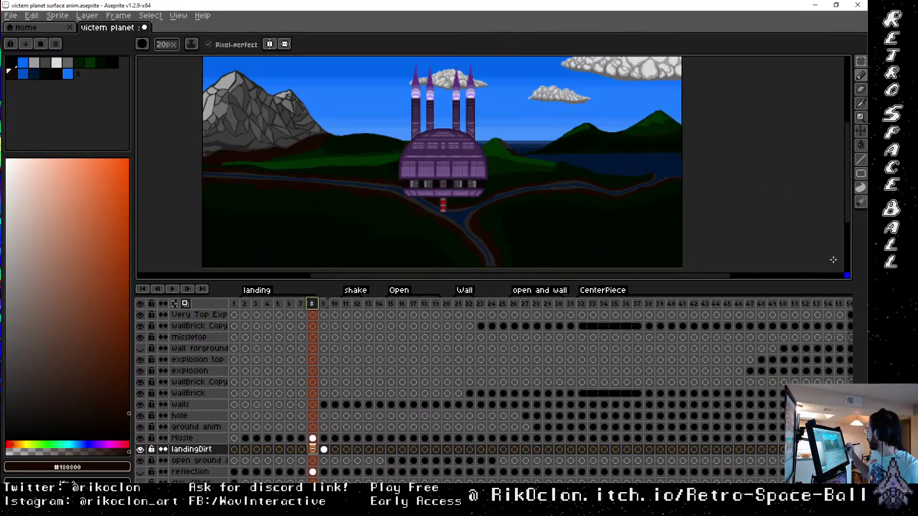
click(836, 5)
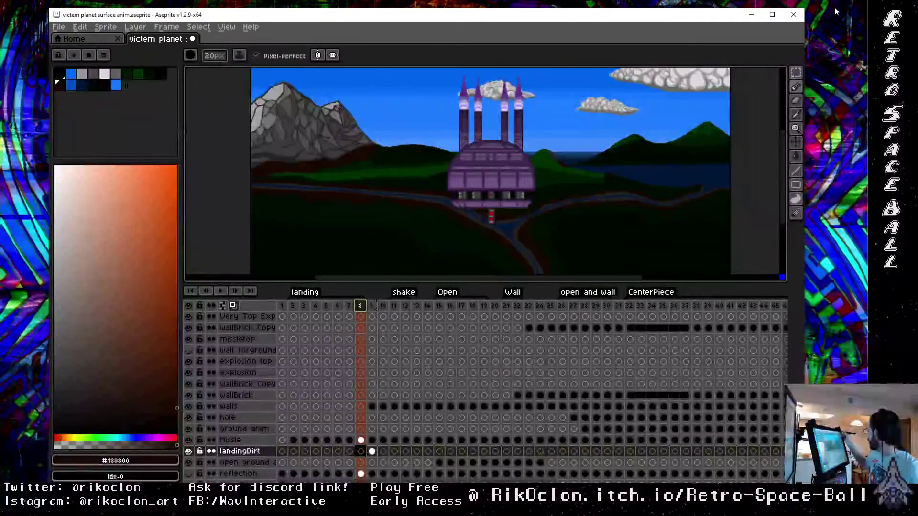
click(772, 14)
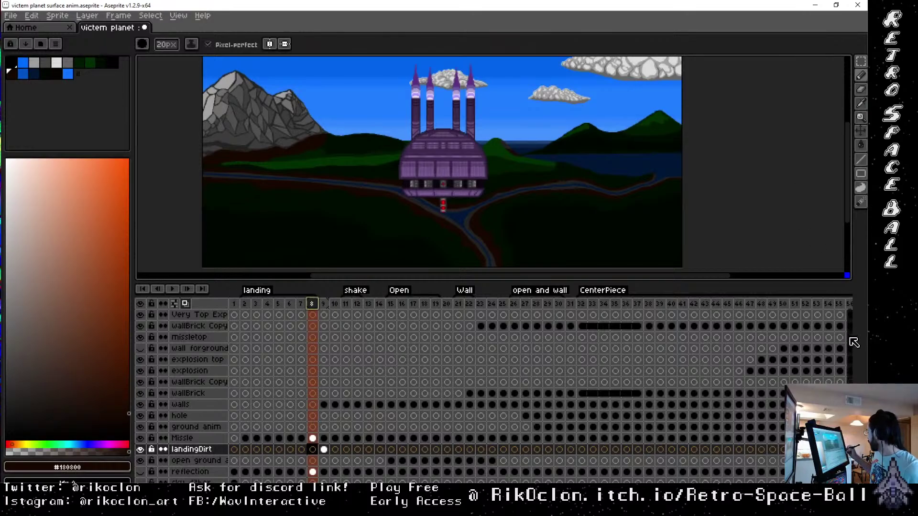
scroll(854, 342, down, 6)
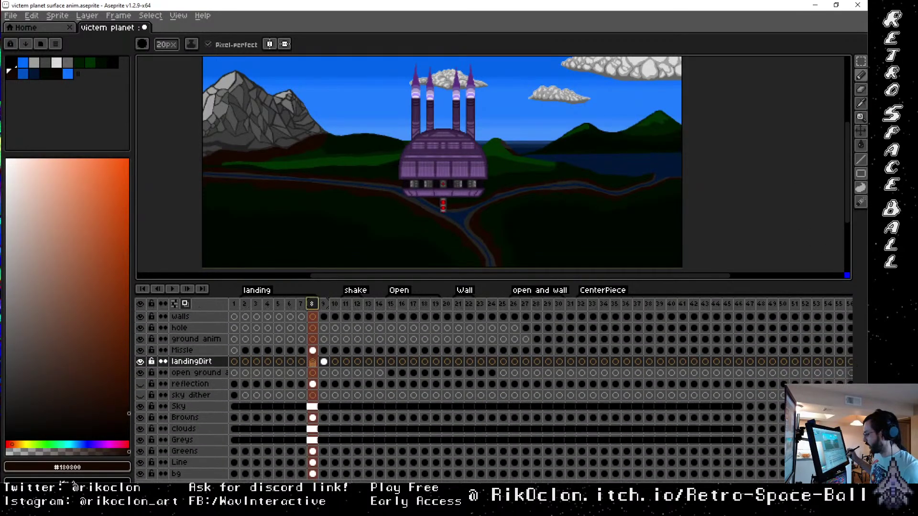
Select the Browns layer's cel in frame 8 and reduce the eraser to 25 px beside the river under the ship
click(313, 418)
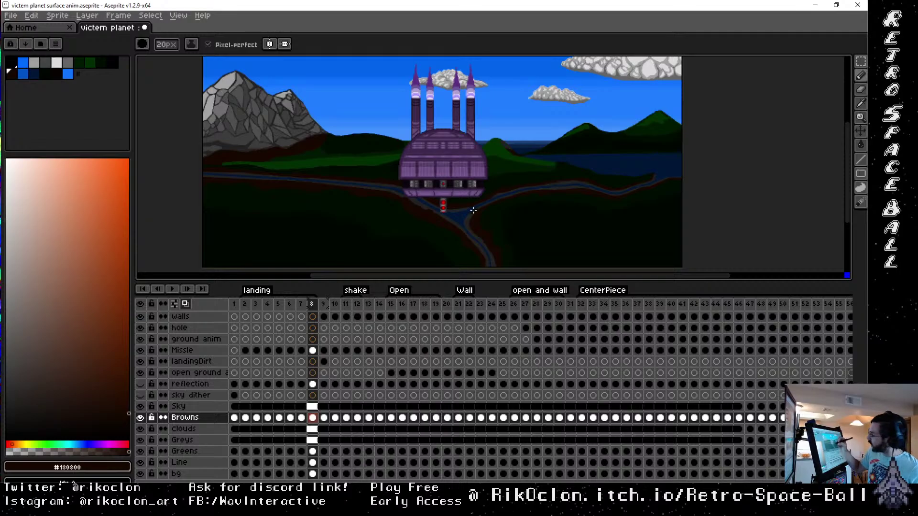
key(e)
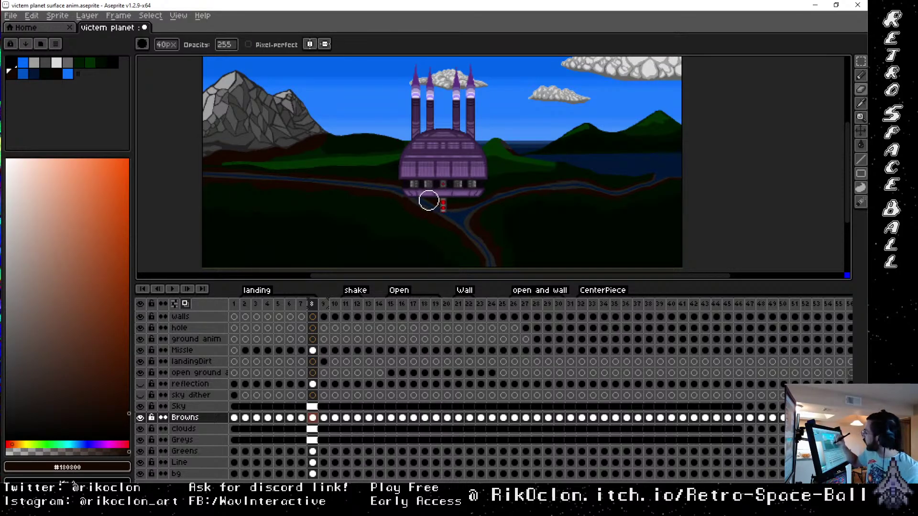
key(minus)
key(minus)
key(minus)
key(minus)
key(minus)
key(minus)
key(minus)
key(minus)
key(minus)
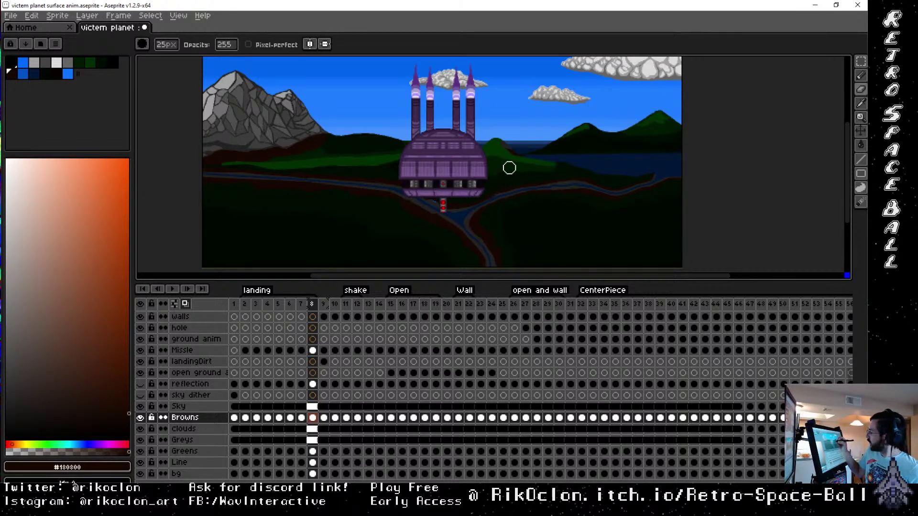
key(space)
mouse_move(545, 211)
mouse_down()
mouse_move(496, 179)
mouse_move(519, 180)
mouse_move(535, 195)
mouse_move(533, 206)
mouse_move(454, 209)
mouse_move(519, 186)
mouse_move(510, 188)
mouse_up()
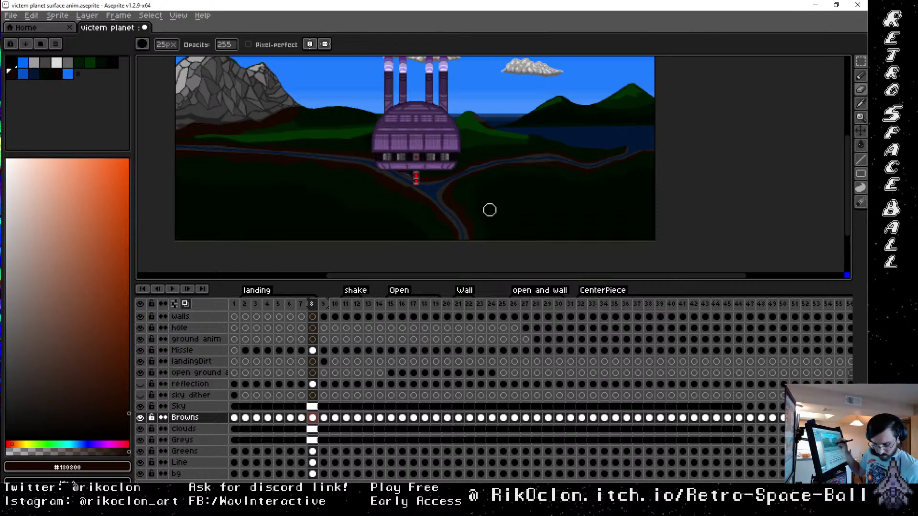
Paint dark brown #180800 along the riverbank's outer edge on the Browns layer in frame 8 with an 8 px brush
key(i)
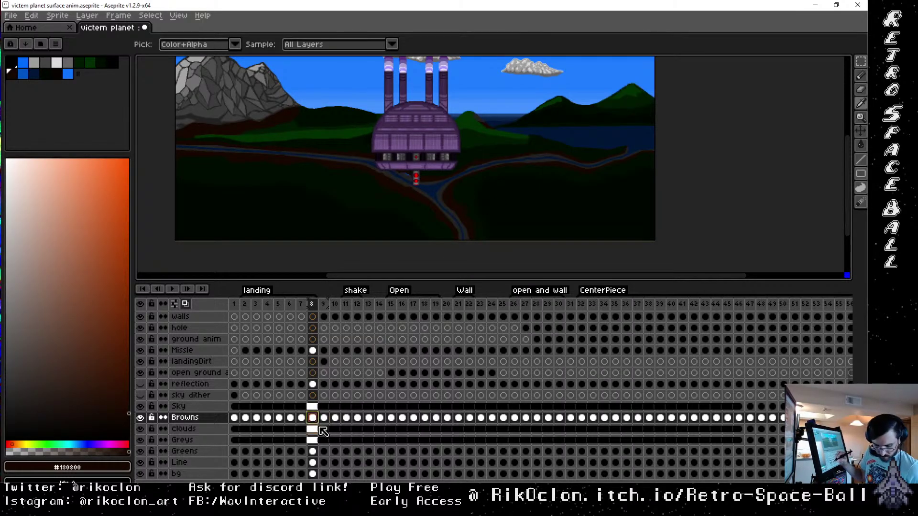
key(b)
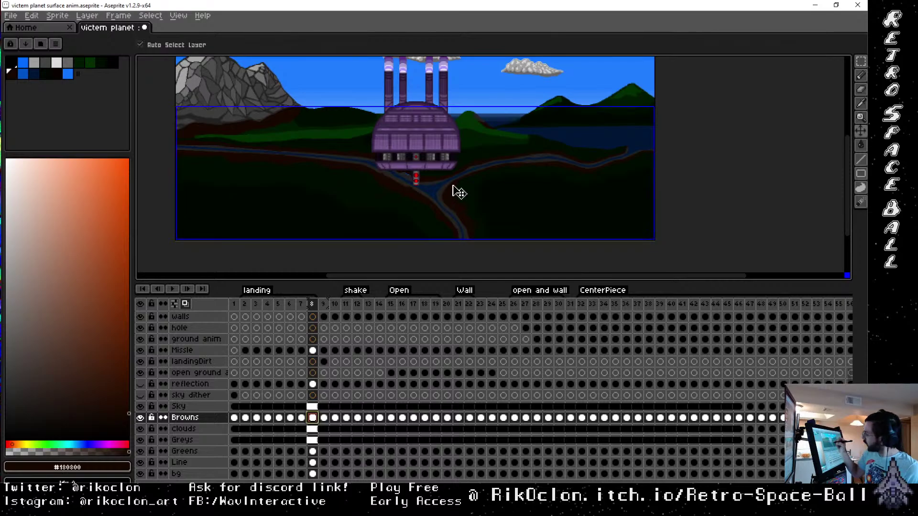
scroll(454, 188, up, 4)
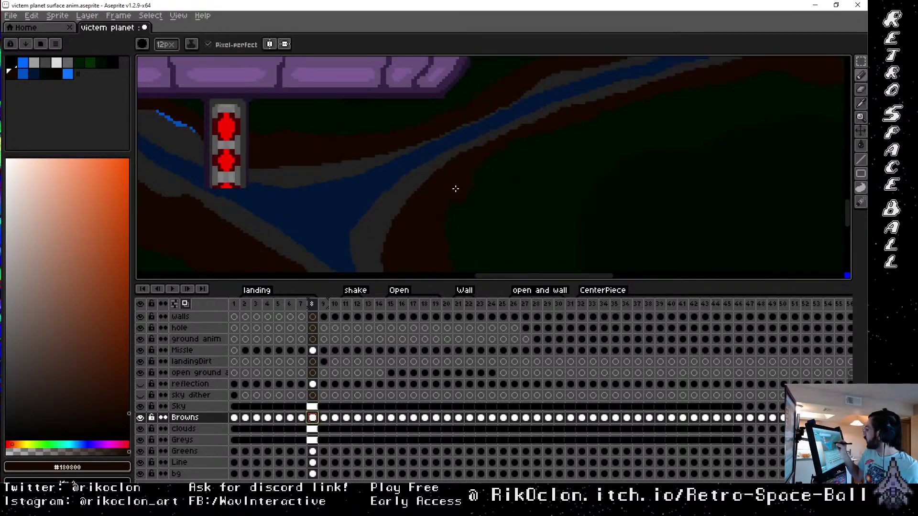
drag(456, 189, 474, 179)
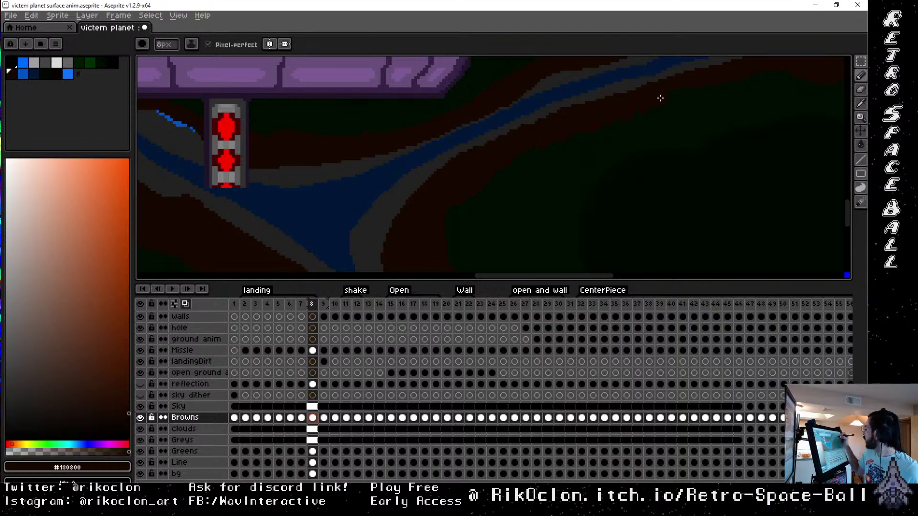
drag(686, 82, 539, 150)
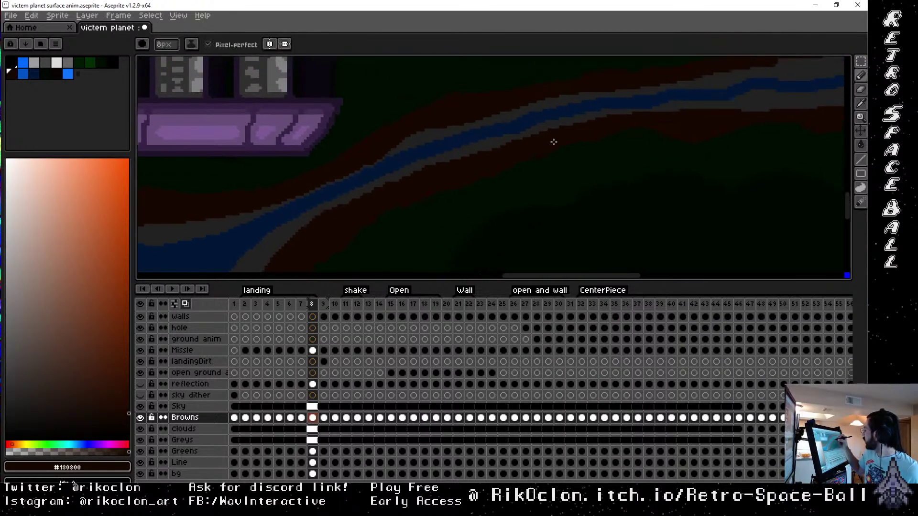
mouse_move(486, 222)
mouse_down()
mouse_move(639, 144)
mouse_move(496, 170)
mouse_move(515, 202)
mouse_move(487, 215)
mouse_up()
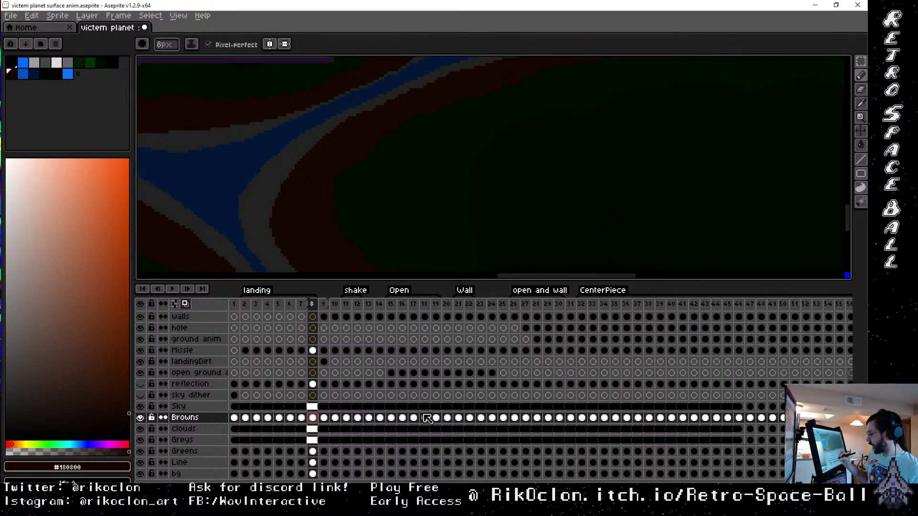
Sample the dark green #000c00 and paint over the grass shading on both sides of the river on the Greens layer in frame 8
click(313, 451)
key(alt)
click(506, 120)
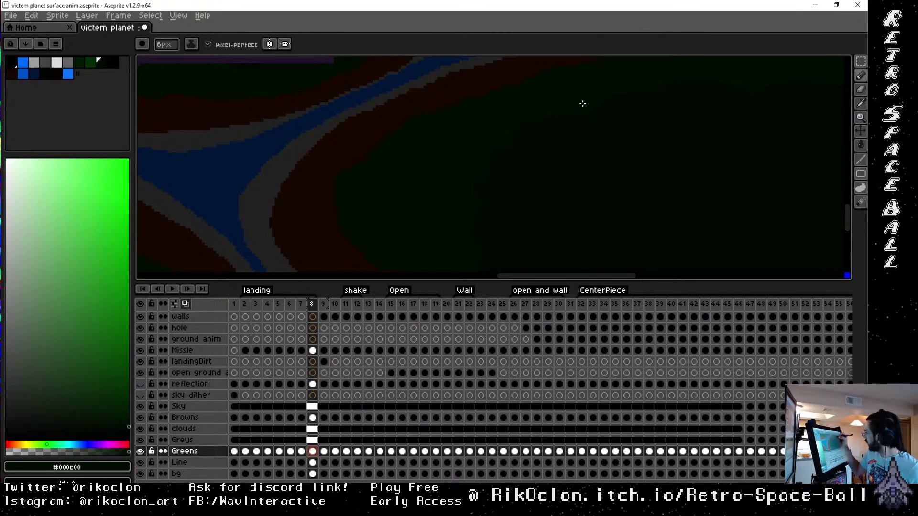
mouse_move(457, 217)
mouse_down()
mouse_move(681, 160)
mouse_move(644, 143)
mouse_move(650, 188)
mouse_move(610, 202)
mouse_up()
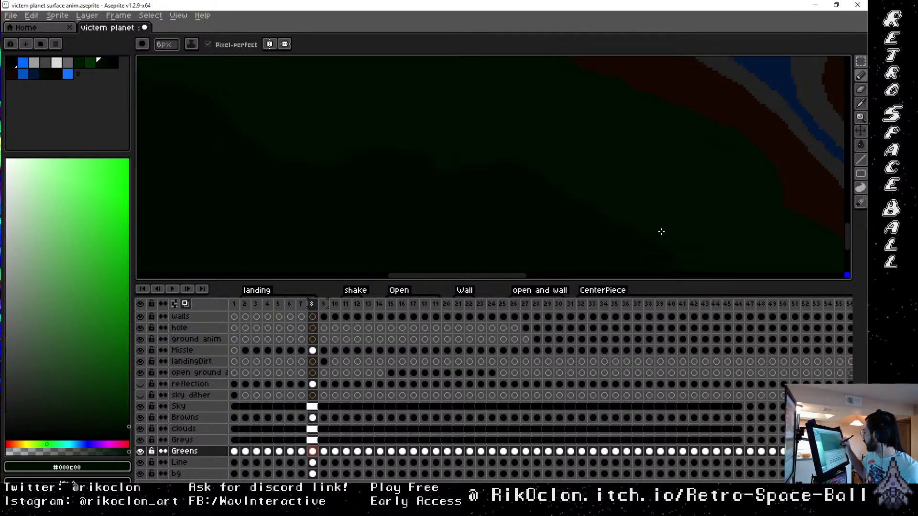
drag(657, 224, 550, 169)
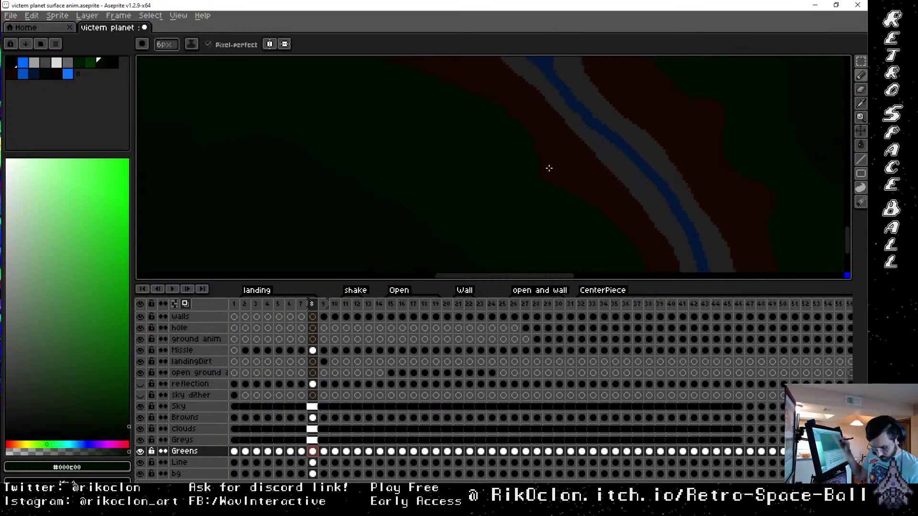
scroll(549, 168, down, 3)
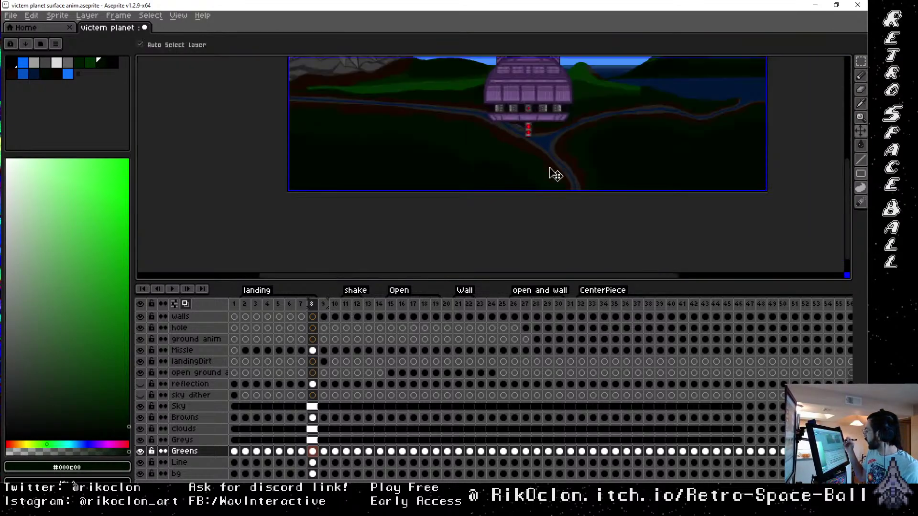
scroll(555, 175, up, 1)
mouse_move(535, 126)
mouse_down()
mouse_move(558, 175)
mouse_move(613, 193)
mouse_move(614, 167)
mouse_up()
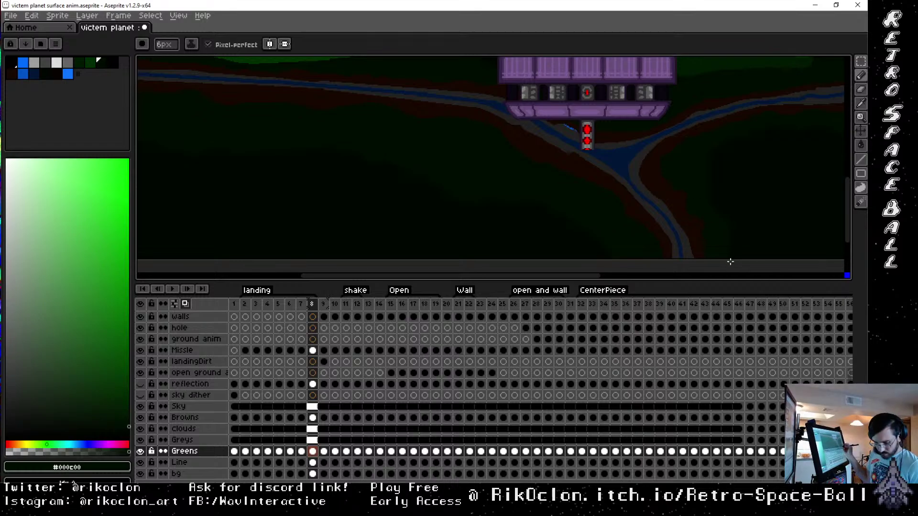
Compare the riverbanks and ground under the ship between frames 7 and 8
click(300, 304)
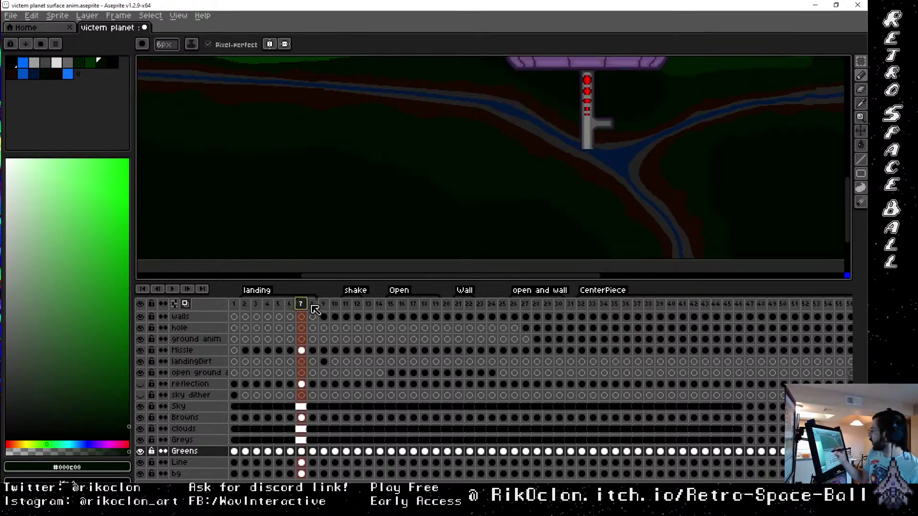
click(313, 308)
key(Left)
click(313, 306)
click(301, 305)
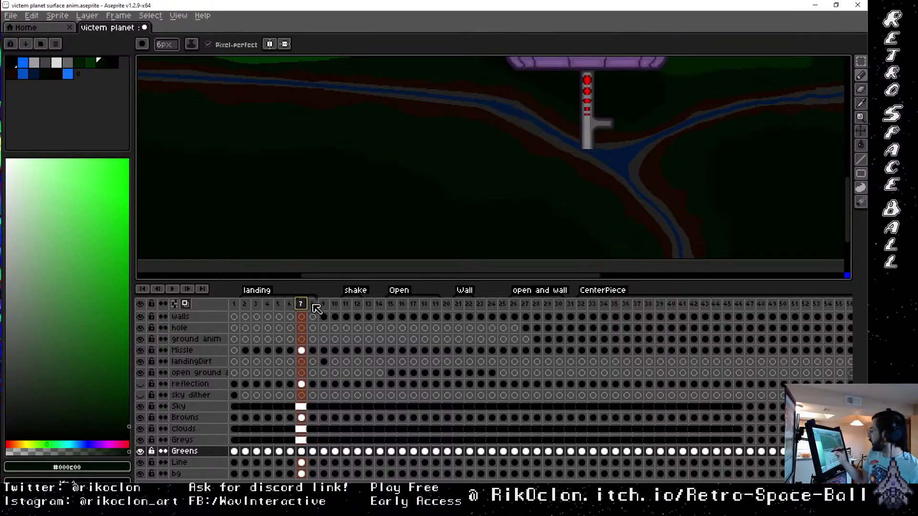
click(312, 307)
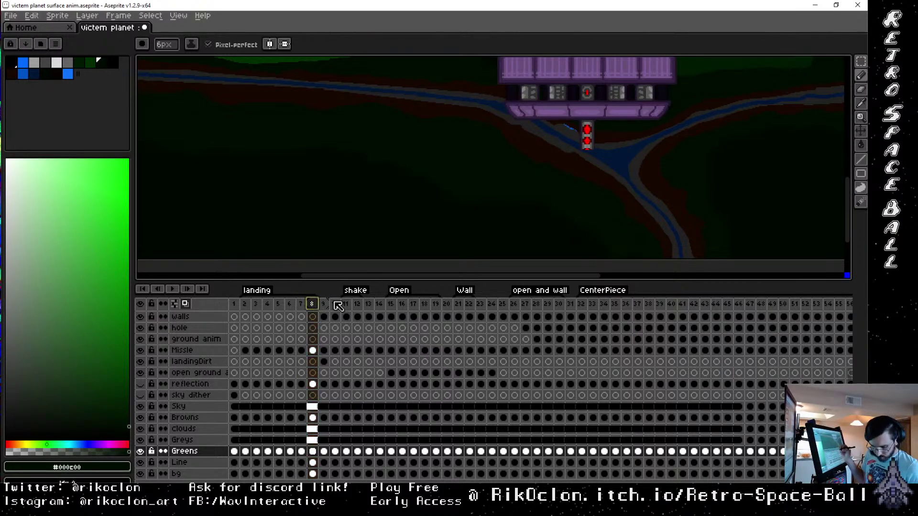
Shrink the timeline to enlarge the canvas so that the whole planet scene is in view
key(minus)
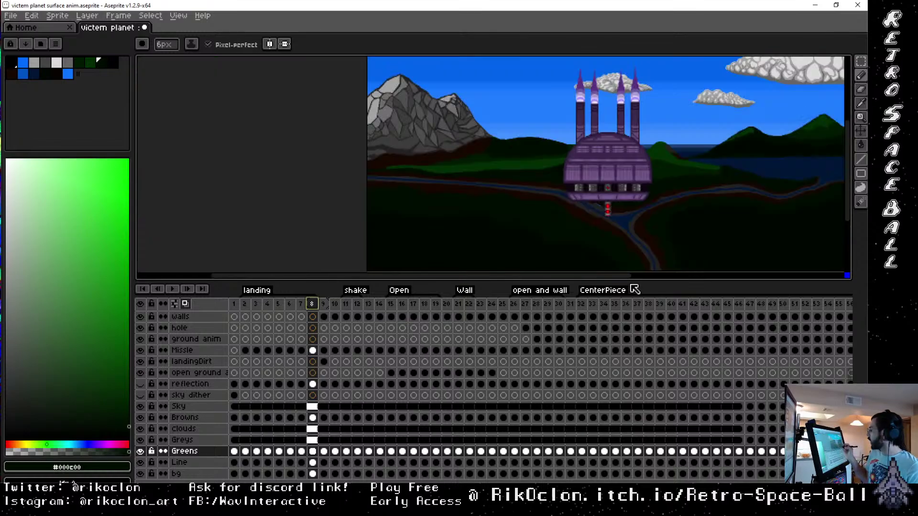
drag(687, 196, 572, 183)
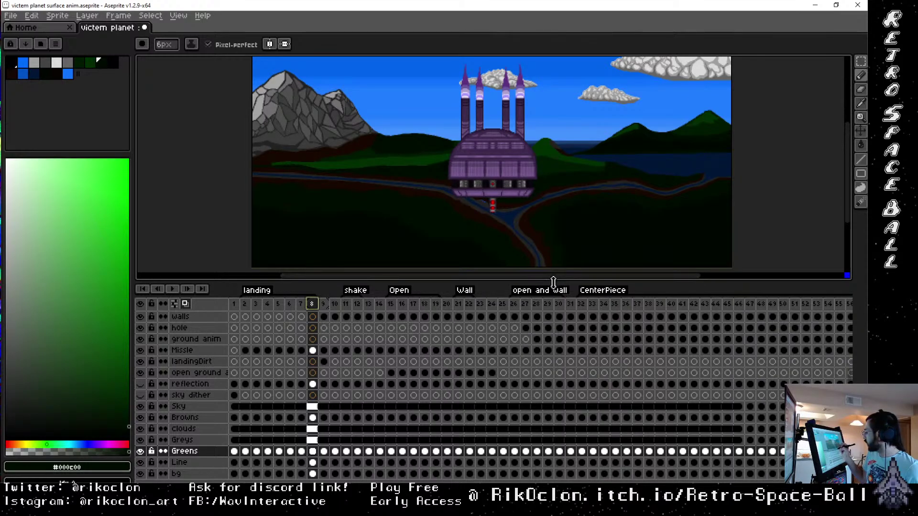
drag(553, 282, 558, 387)
mouse_move(593, 254)
mouse_down()
mouse_move(577, 284)
mouse_move(576, 276)
mouse_up()
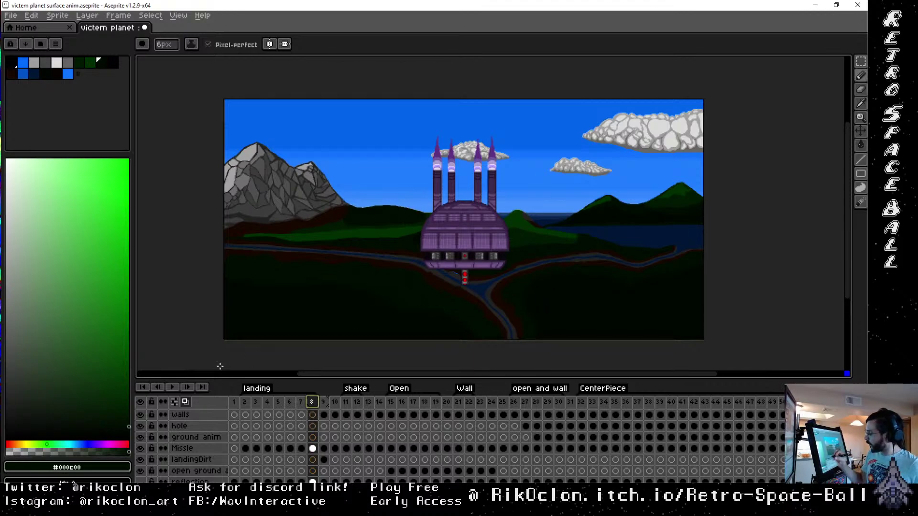
Play the animation from the first frame to review the ship's landing, then stop it
click(172, 387)
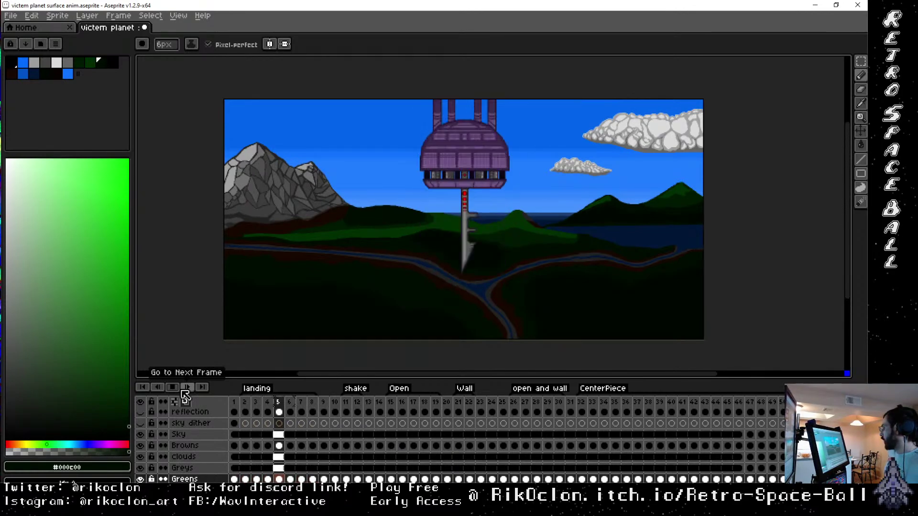
click(146, 389)
click(173, 387)
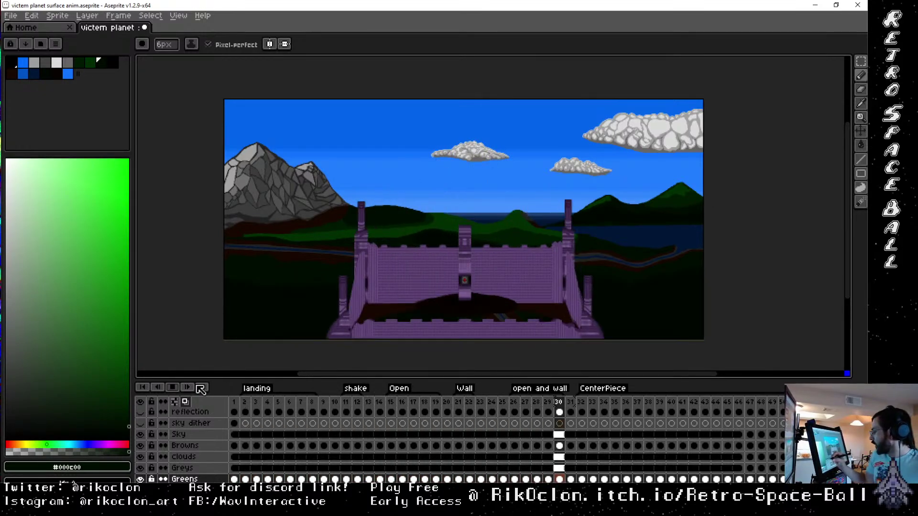
click(173, 388)
Compare the ship's touchdown across frames 8, 9 and 10, and return to frame 9 to examine the dirt around its base
click(312, 411)
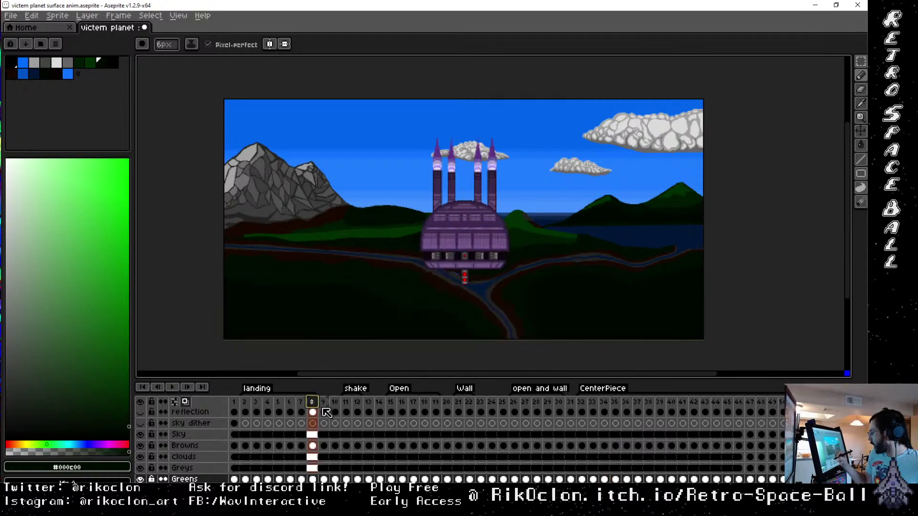
click(325, 413)
click(336, 409)
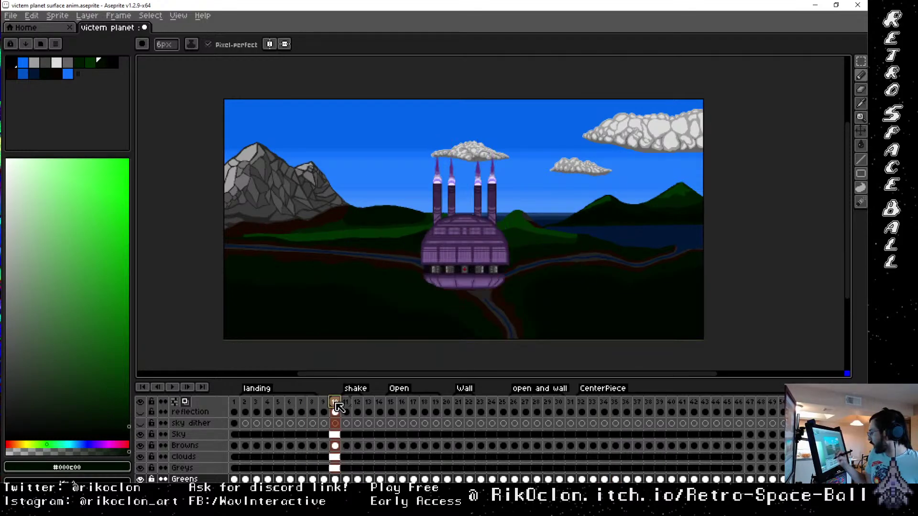
key(Left)
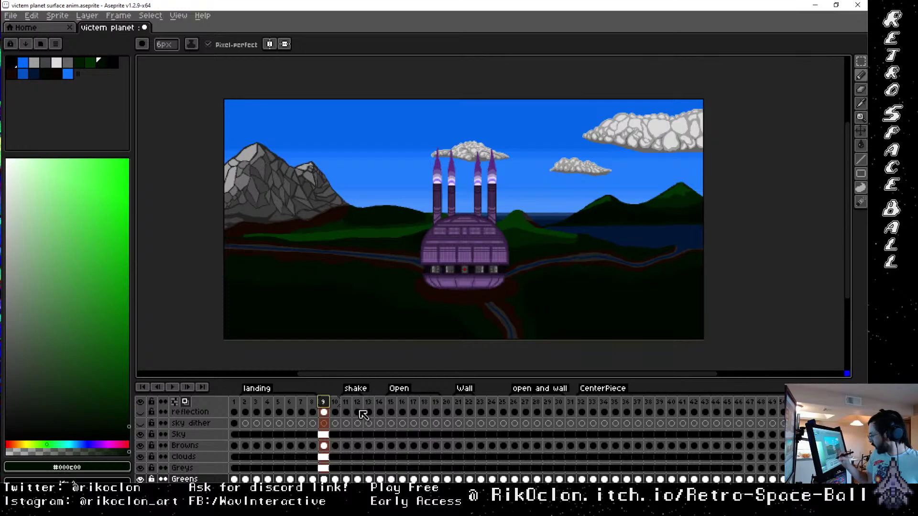
drag(463, 286, 401, 221)
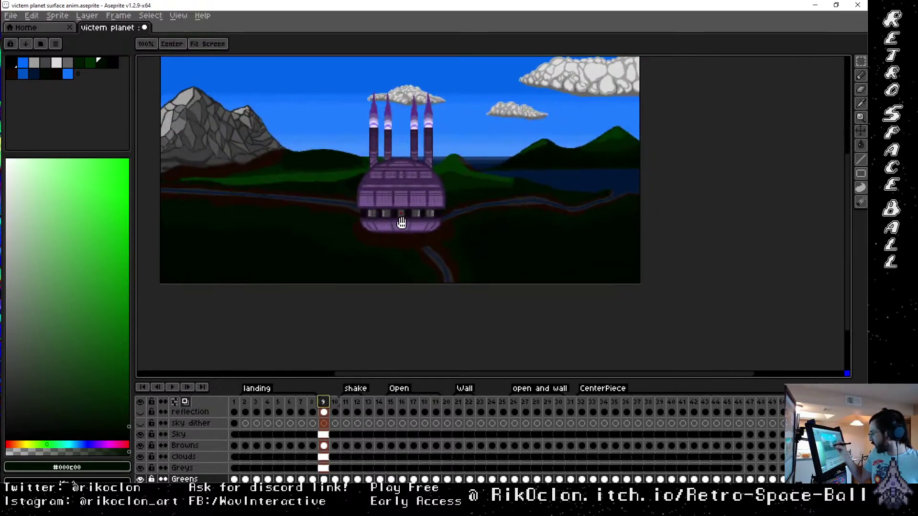
drag(459, 242, 432, 227)
key(b)
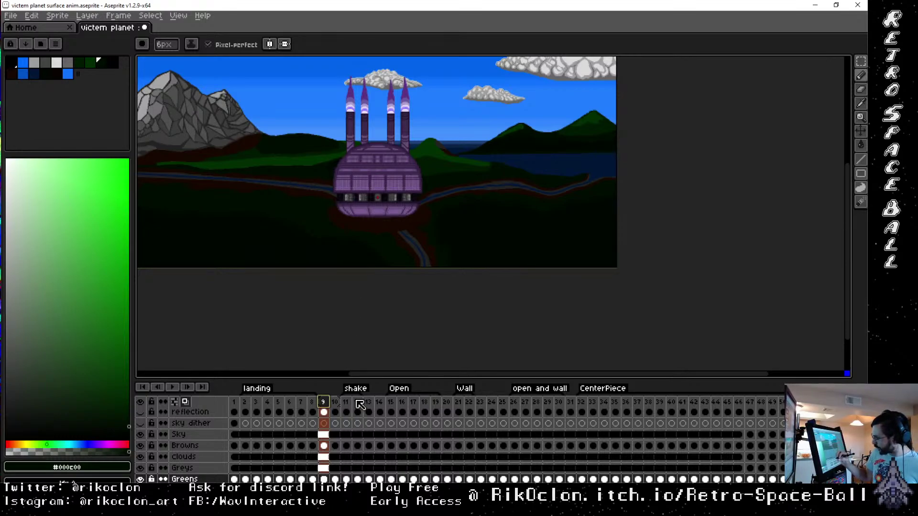
drag(395, 219, 397, 206)
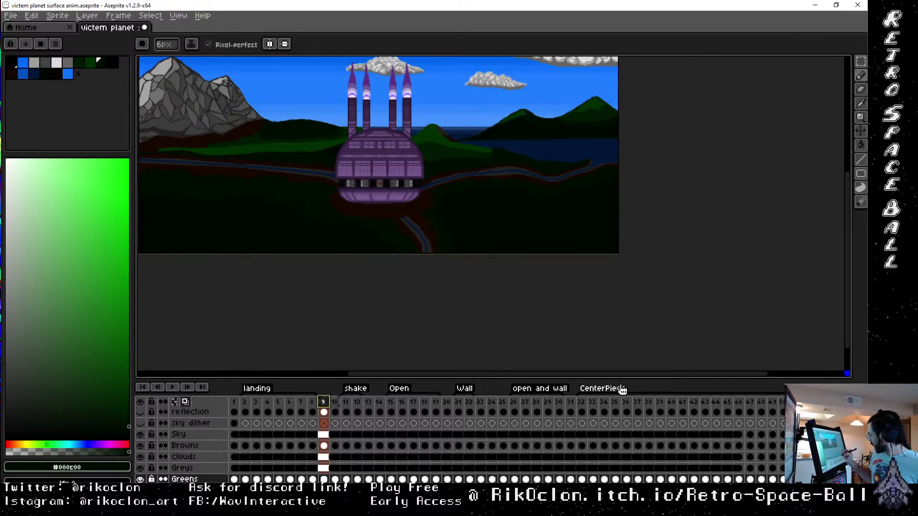
scroll(339, 403, up, 2)
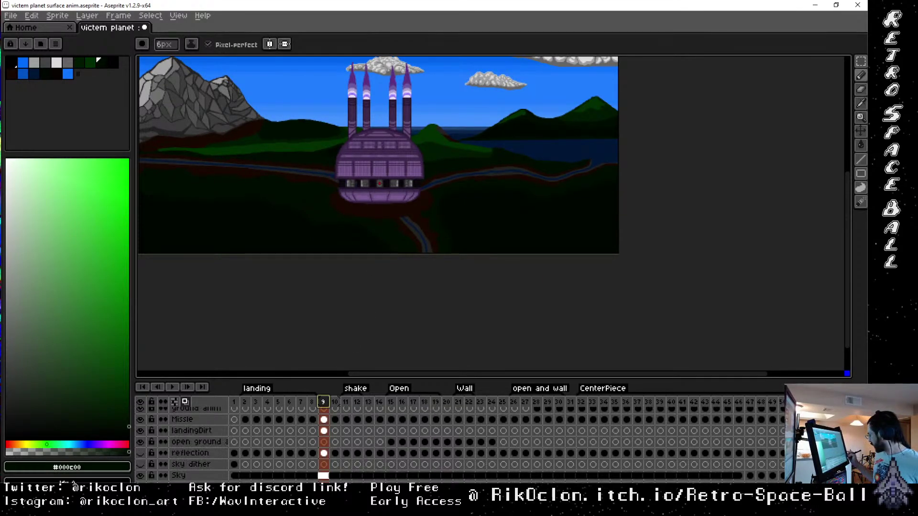
Copy the landingDirt artwork from frame 9 and paste it into frame 10 of the same layer
scroll(339, 403, up, 3)
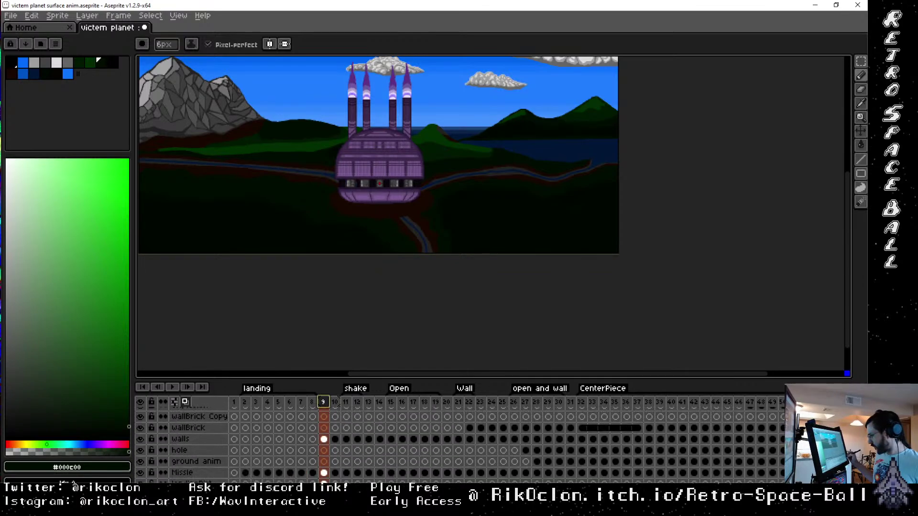
scroll(339, 403, down, 1)
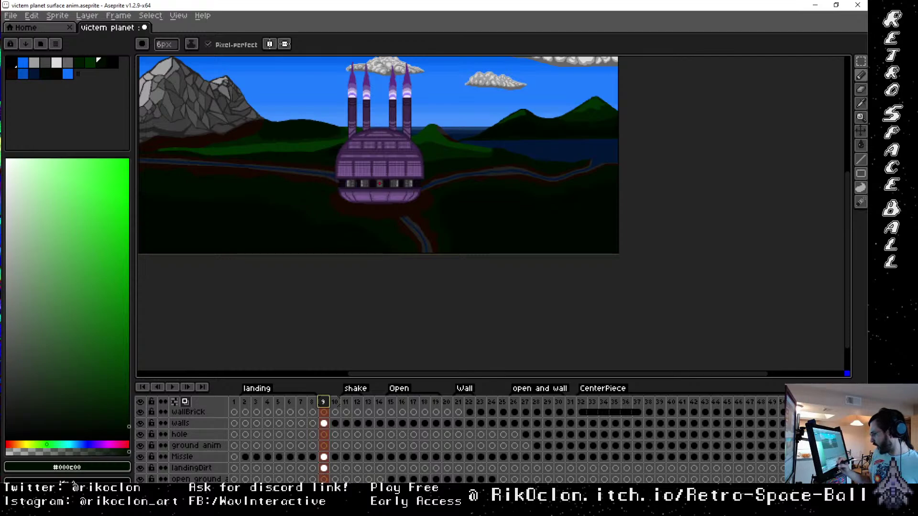
click(325, 469)
click(335, 468)
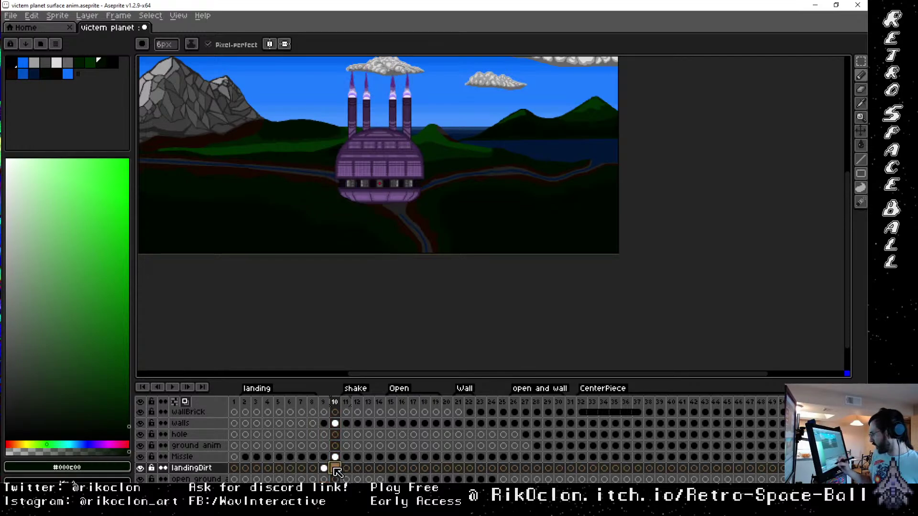
key(Left)
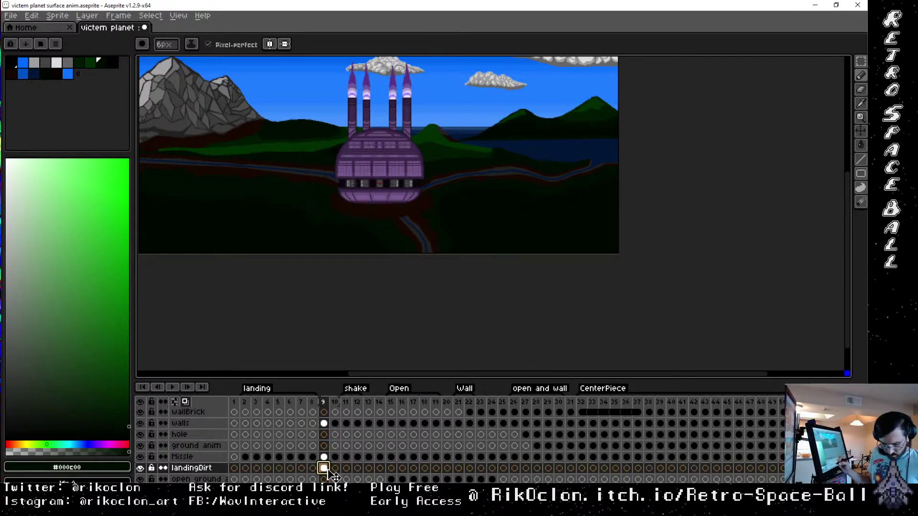
key(ctrl+a)
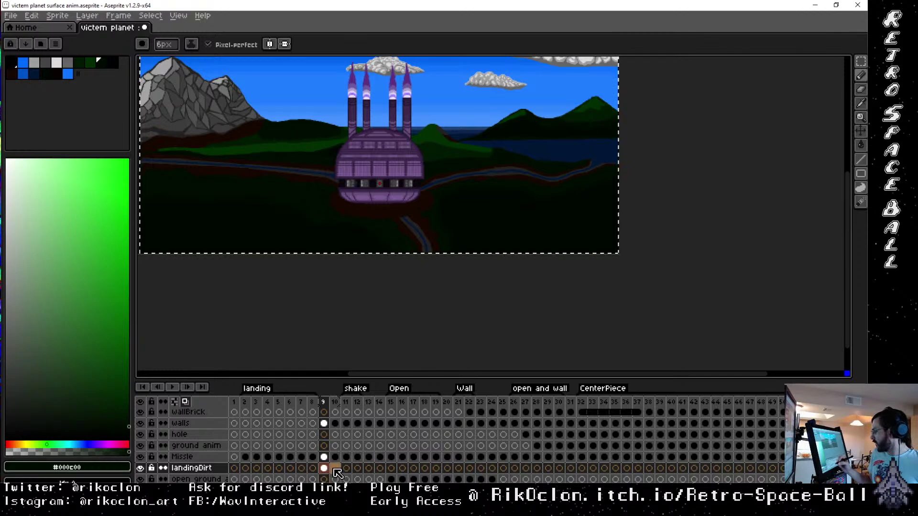
click(334, 469)
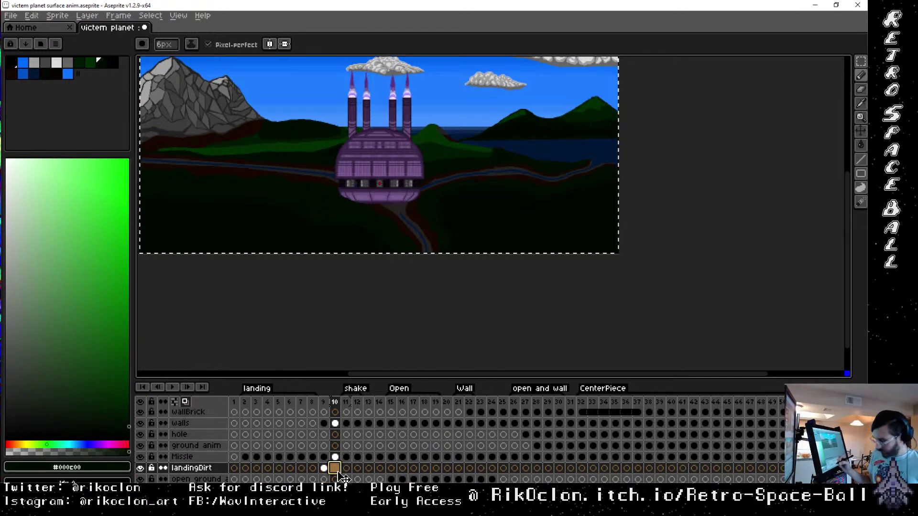
key(v)
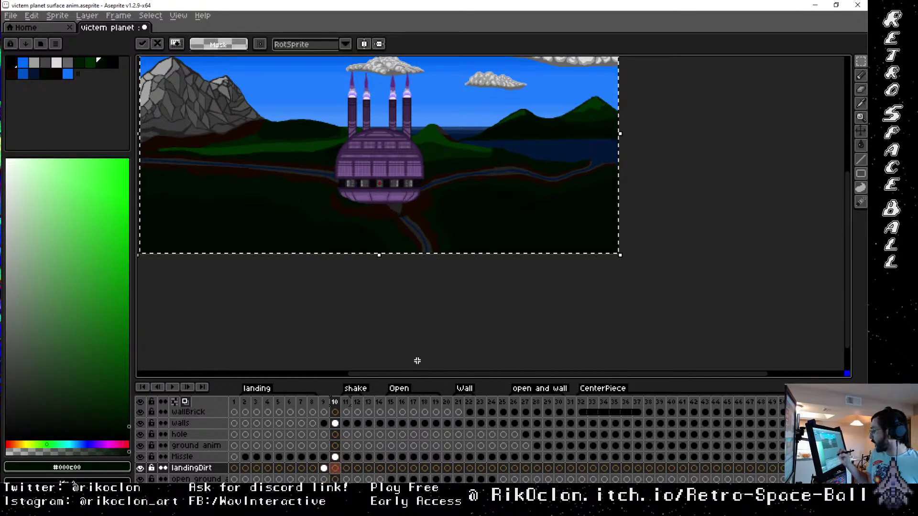
Erase the grey patch beneath the ship on the walls layer in frame 10
click(335, 423)
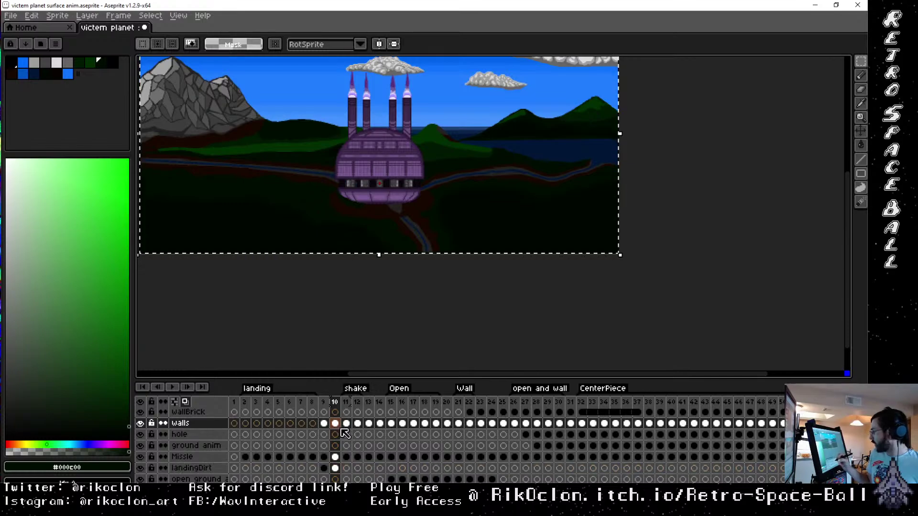
key(b)
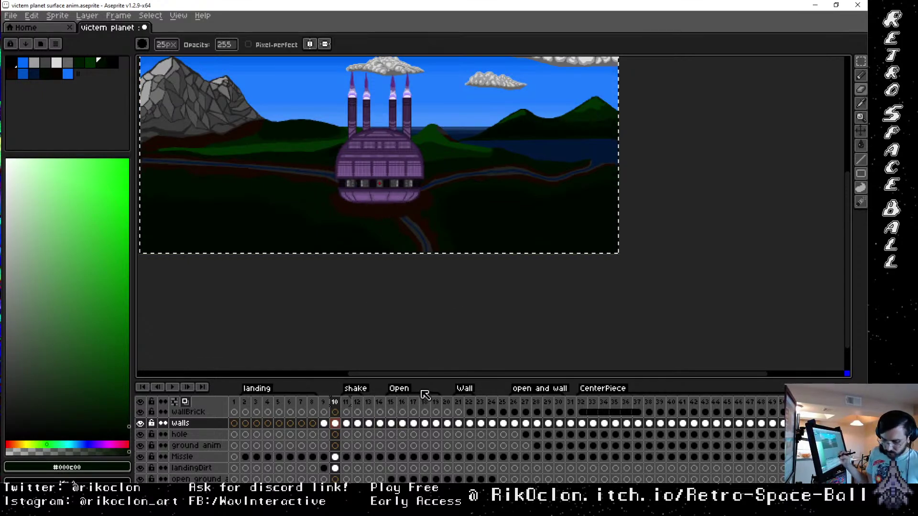
key(m)
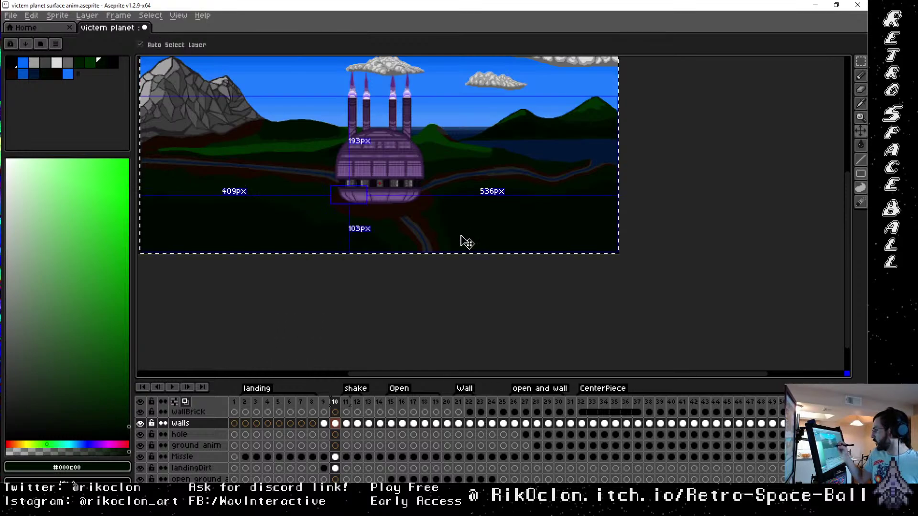
key(ctrl+z)
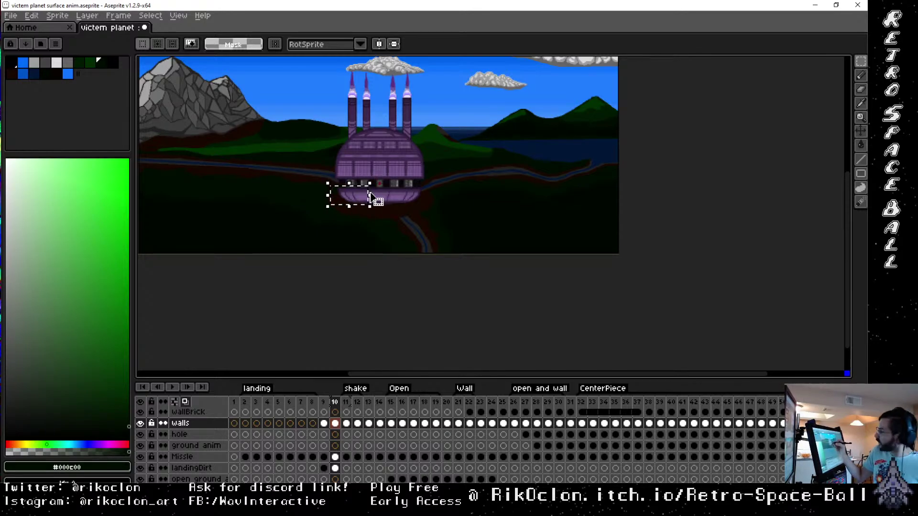
click(349, 195)
drag(354, 195, 355, 213)
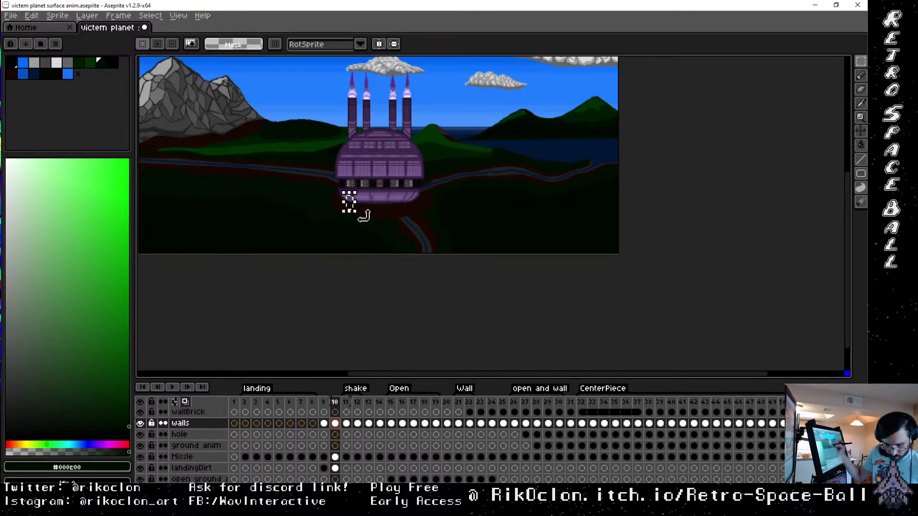
key(ctrl+d)
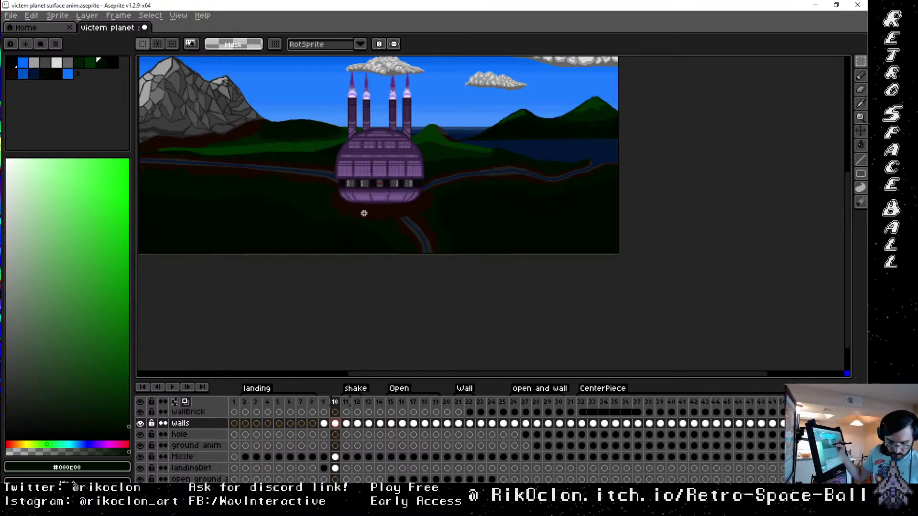
key(b)
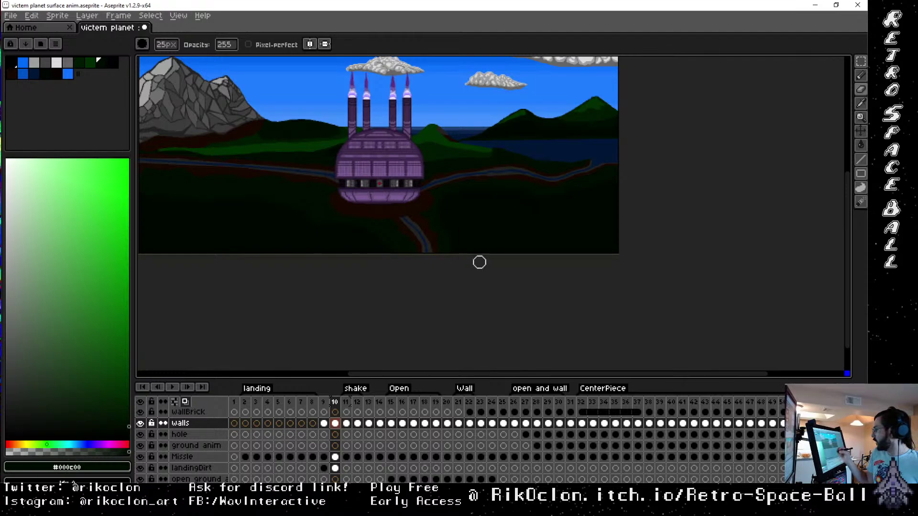
Enlarge the landingDirt patch in frame 10 so that it spreads wider around the ship's base, then deselect it
click(335, 468)
key(m)
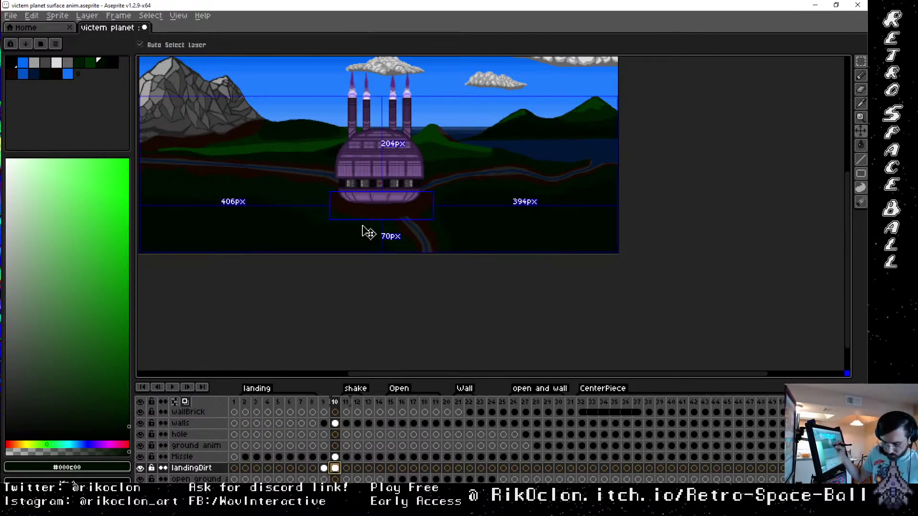
drag(328, 190, 436, 221)
mouse_move(437, 189)
mouse_down()
mouse_move(452, 186)
mouse_move(449, 176)
mouse_move(447, 186)
mouse_up()
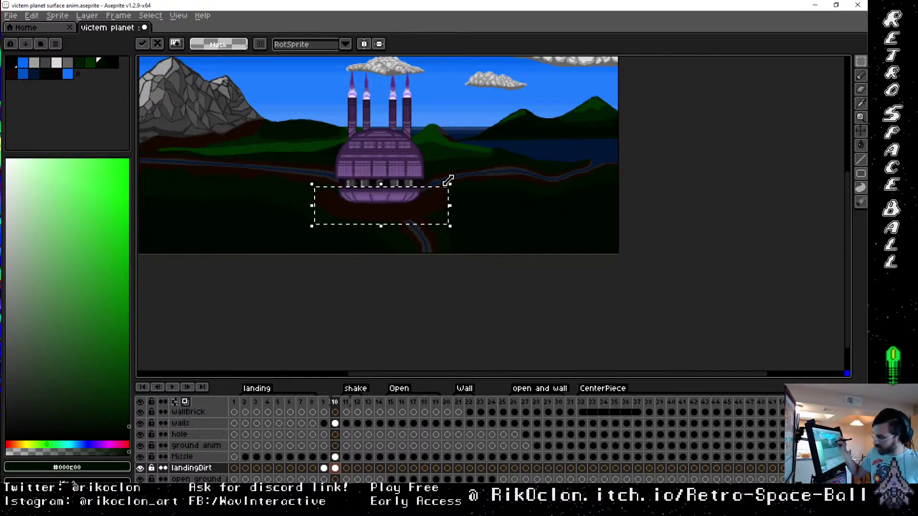
key(ctrl+f)
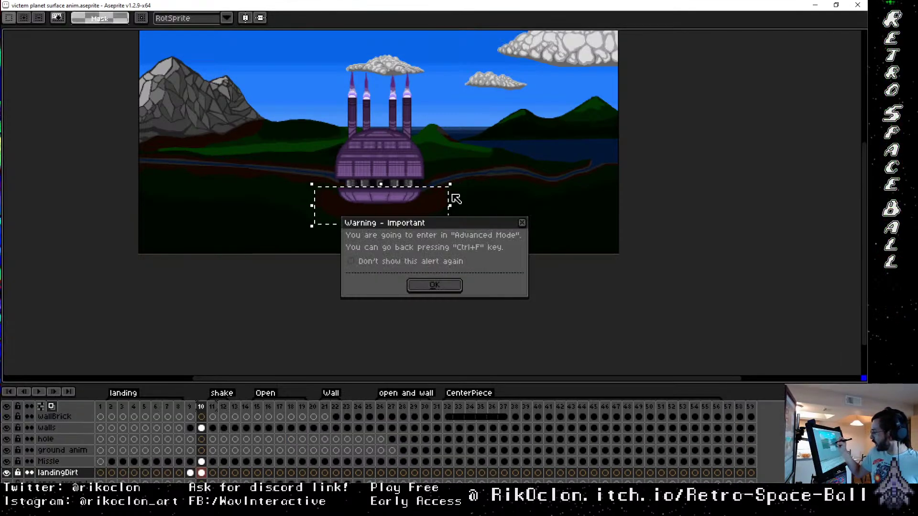
click(452, 287)
key(ctrl+f)
key(ctrl+f)
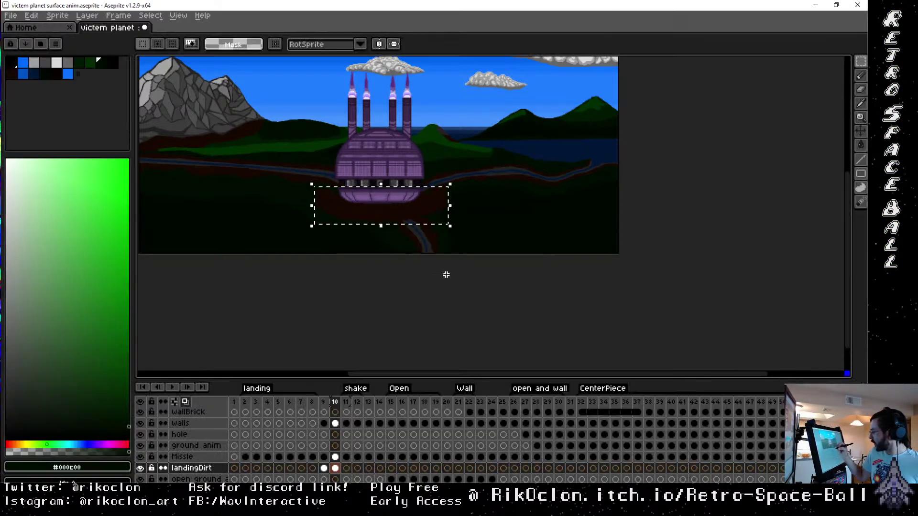
click(423, 217)
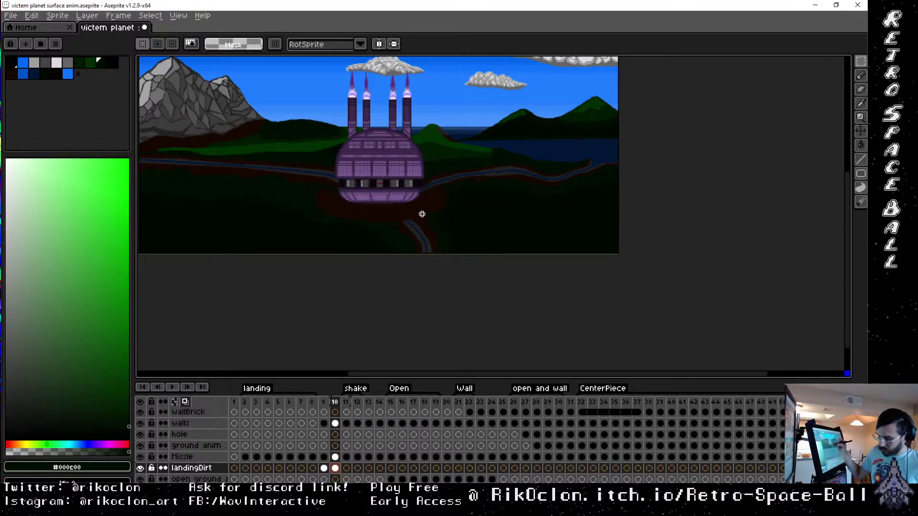
Sample the dirt colour #180800 and paint over the river's end beside the ship's right side in frame 10
key(i)
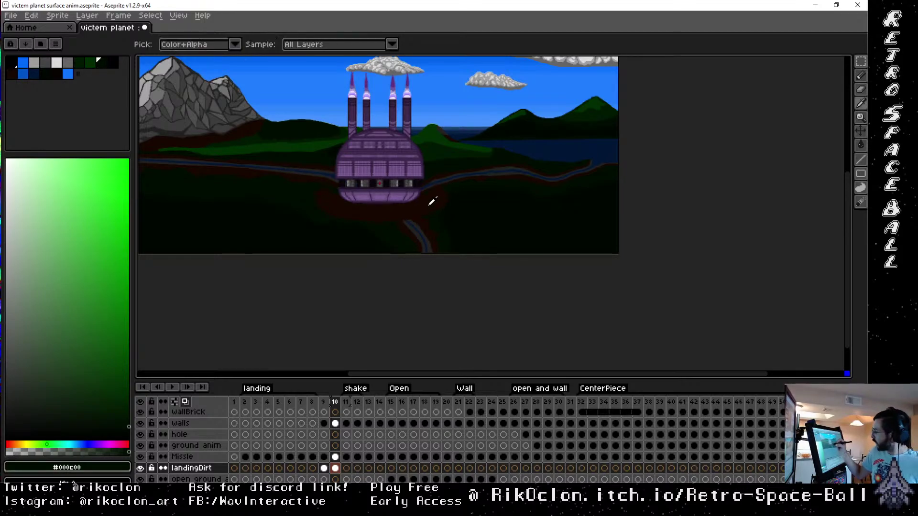
click(427, 209)
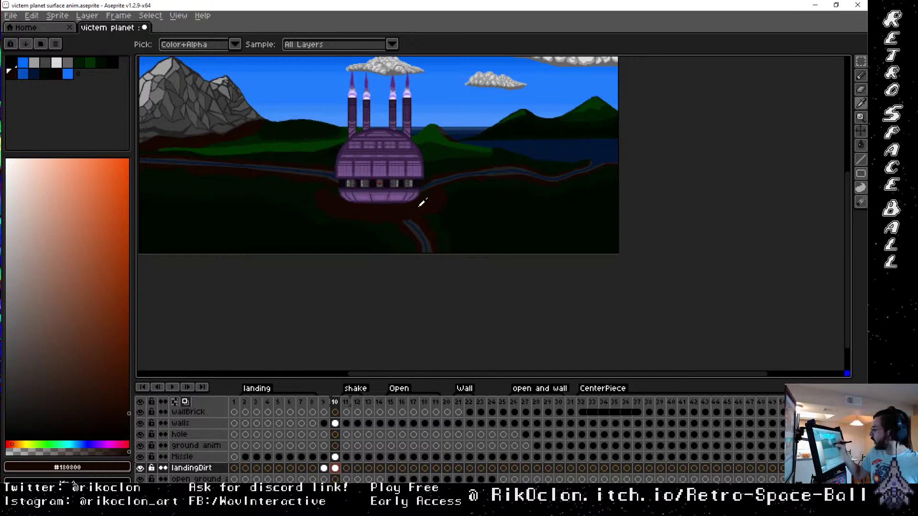
key(b)
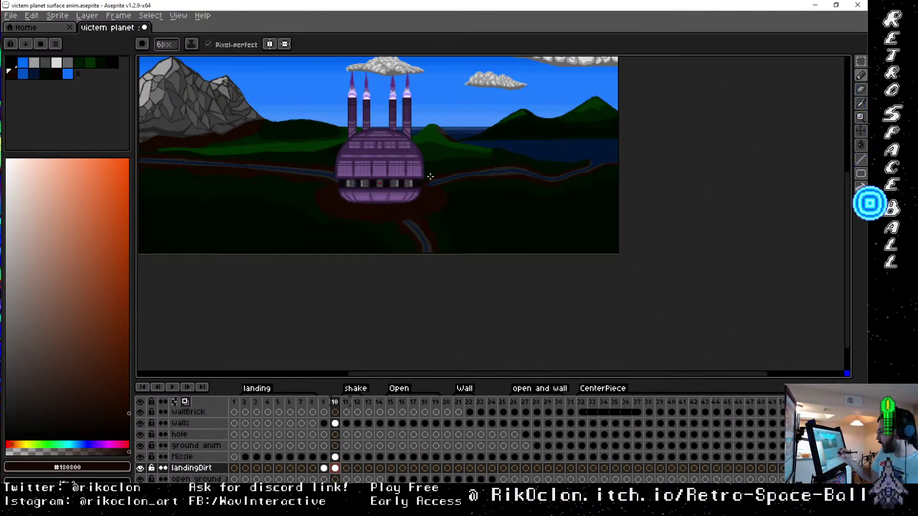
Compare the ship's touchdown and the spread of dirt across frames 8 to 11, and return to frame 10
click(320, 403)
click(312, 402)
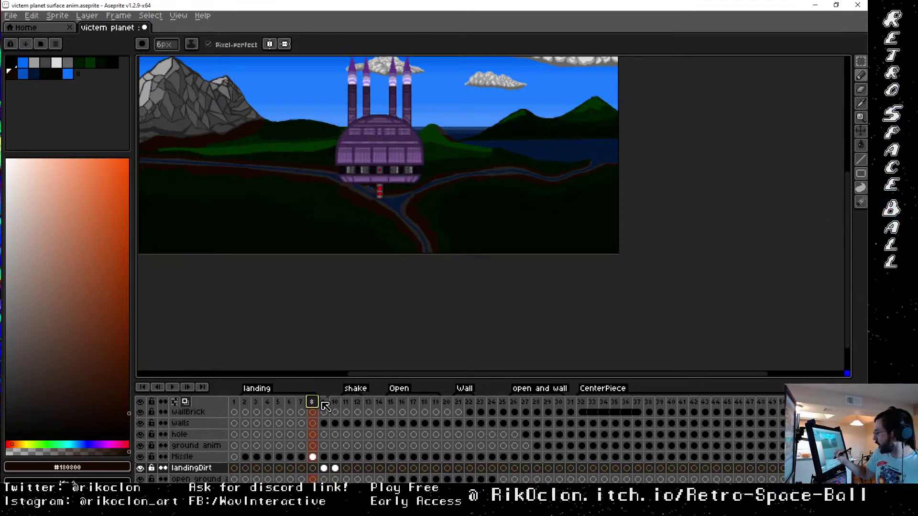
click(323, 403)
click(335, 402)
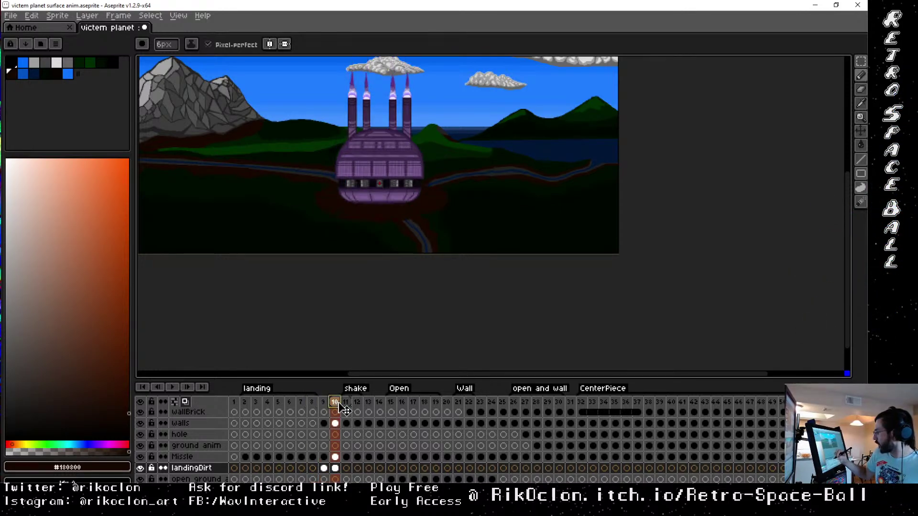
click(345, 403)
click(335, 402)
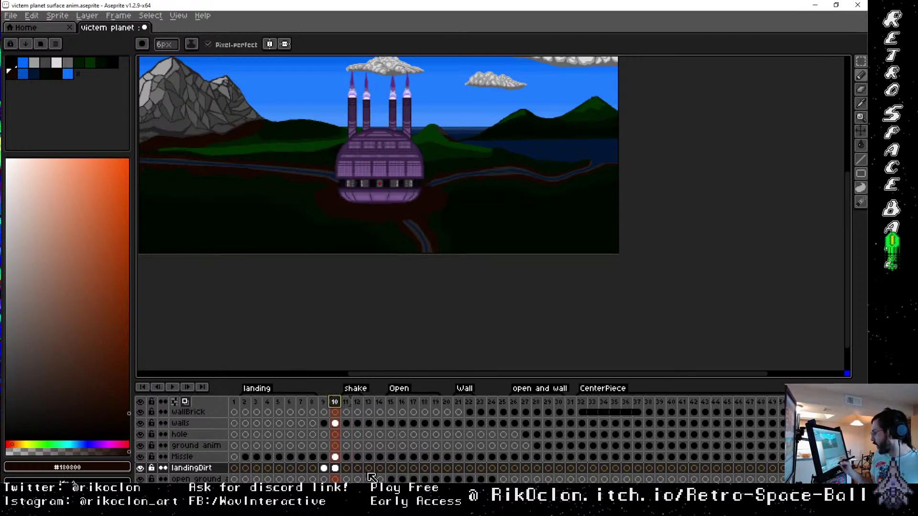
Link the landingDirt cels from frame 10 through frame 15
click(336, 469)
drag(346, 471, 395, 475)
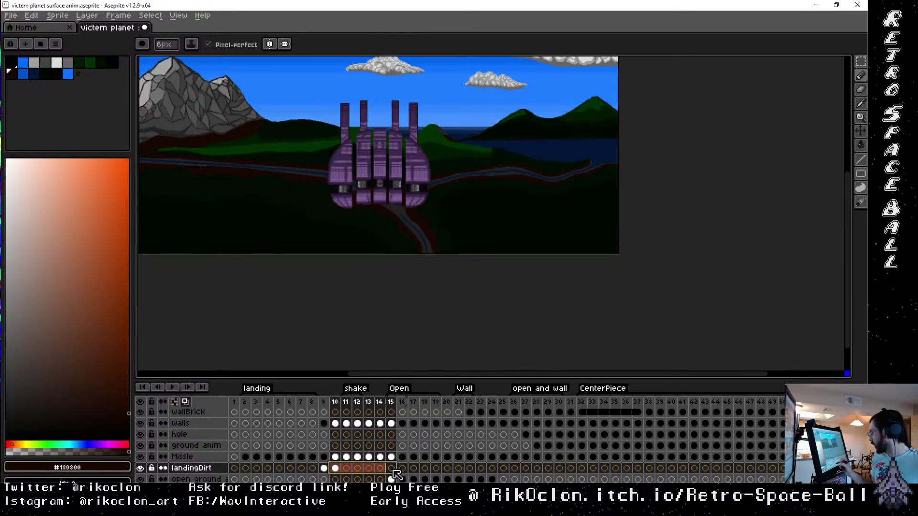
right_click(397, 475)
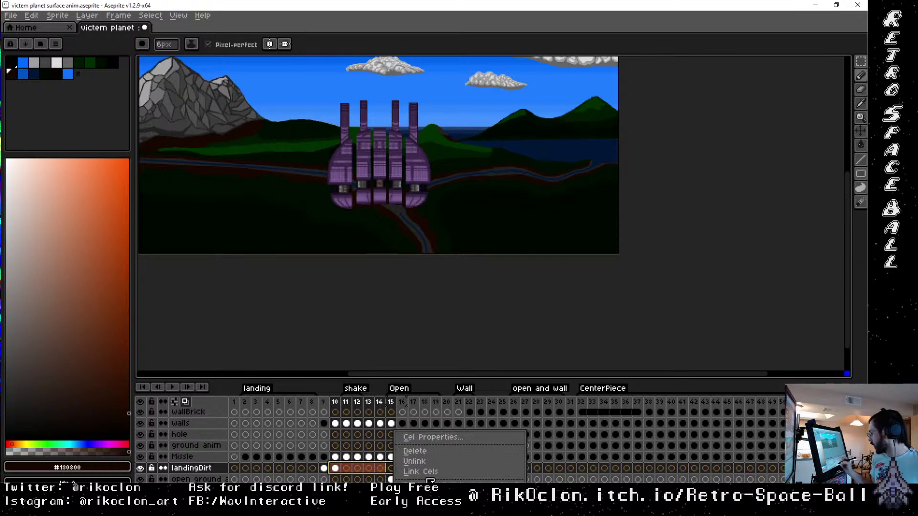
click(440, 472)
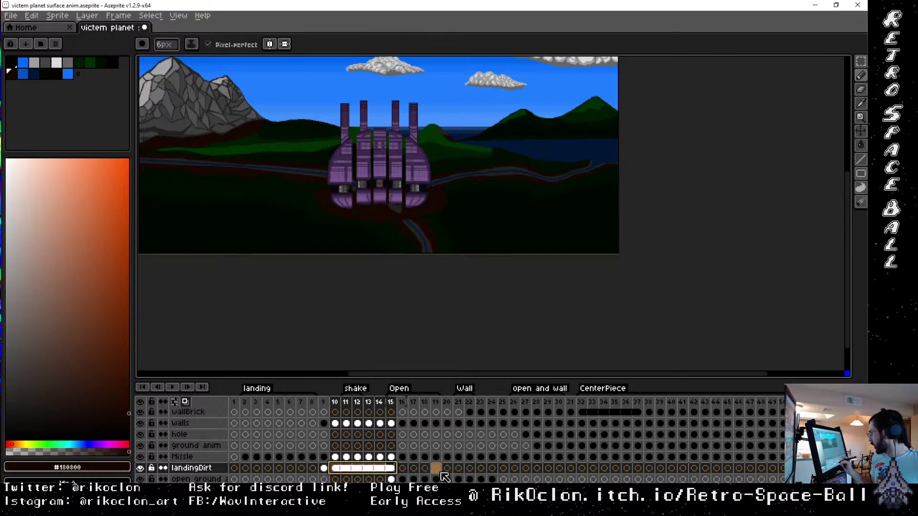
Erase the grey remnants beneath the ship on the walls layer, working back from frame 15 to frame 11
click(391, 424)
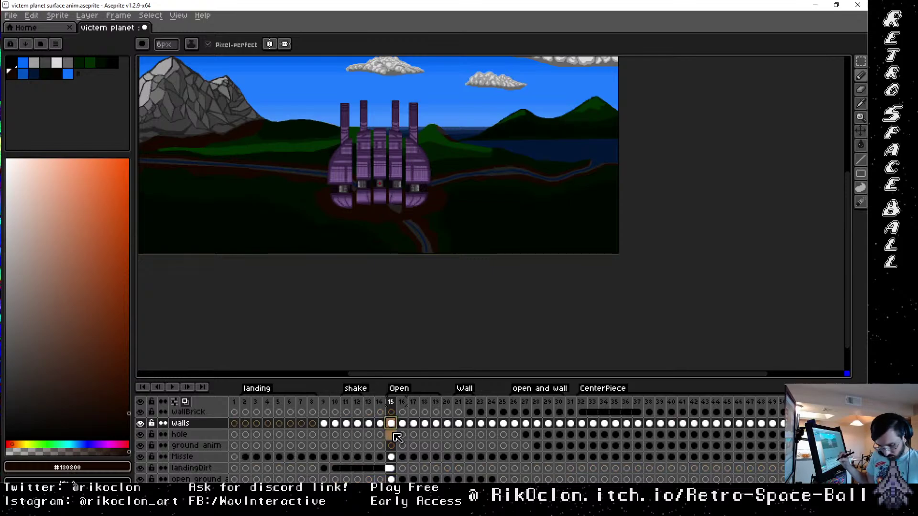
key(e)
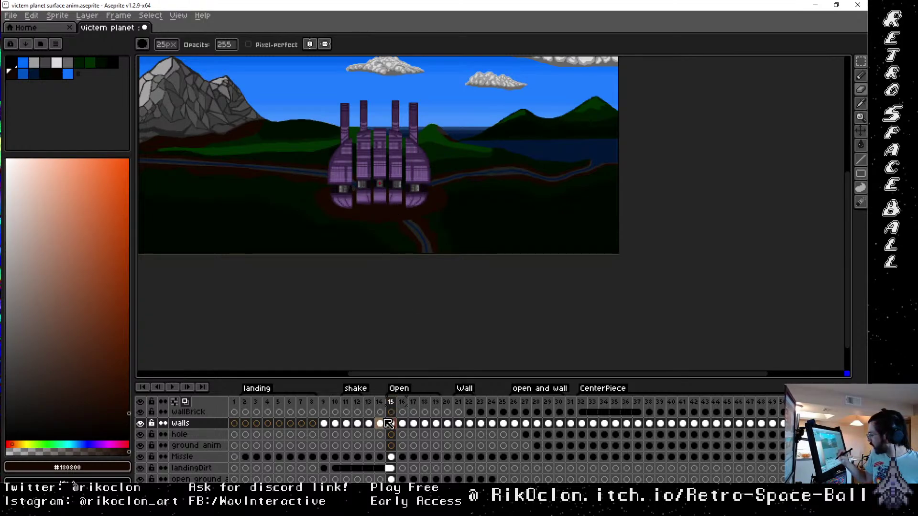
click(380, 403)
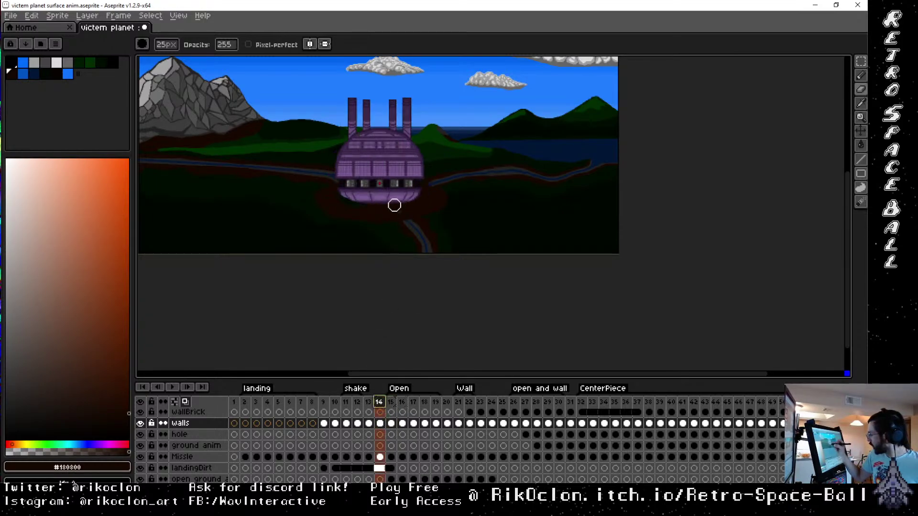
click(349, 195)
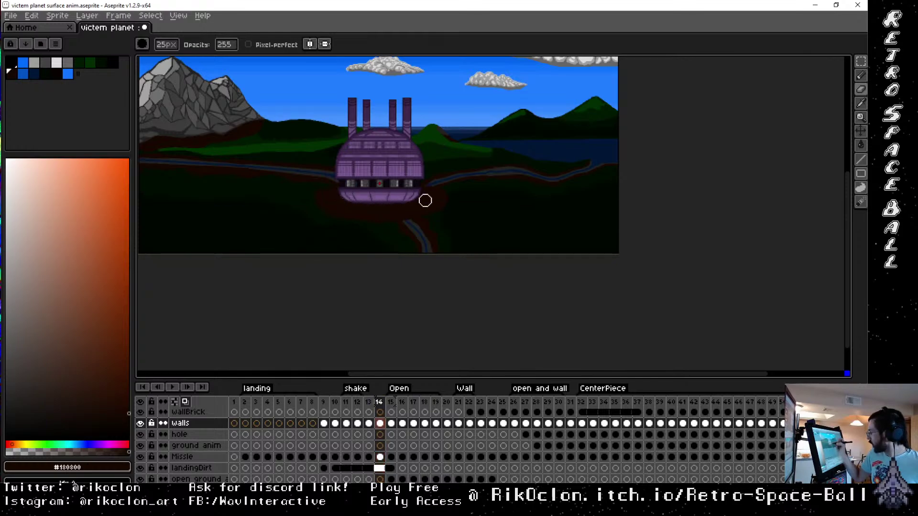
click(369, 402)
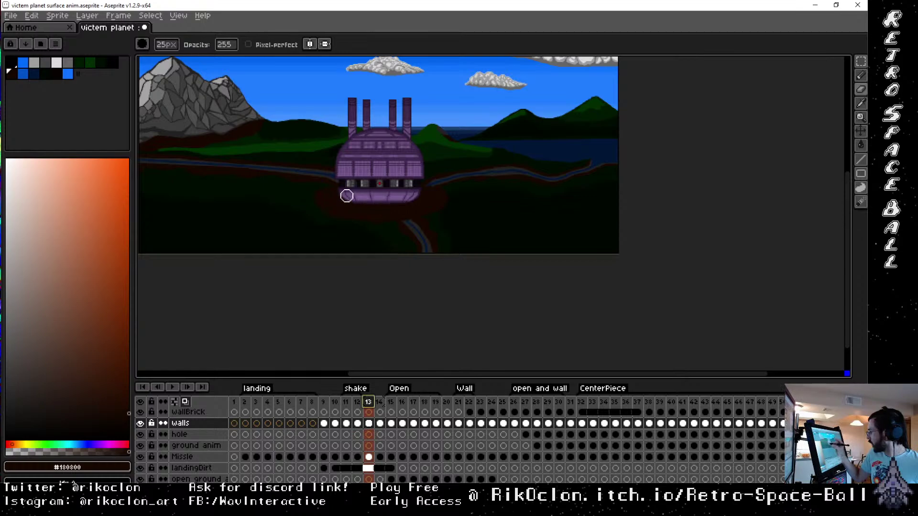
click(370, 217)
click(357, 402)
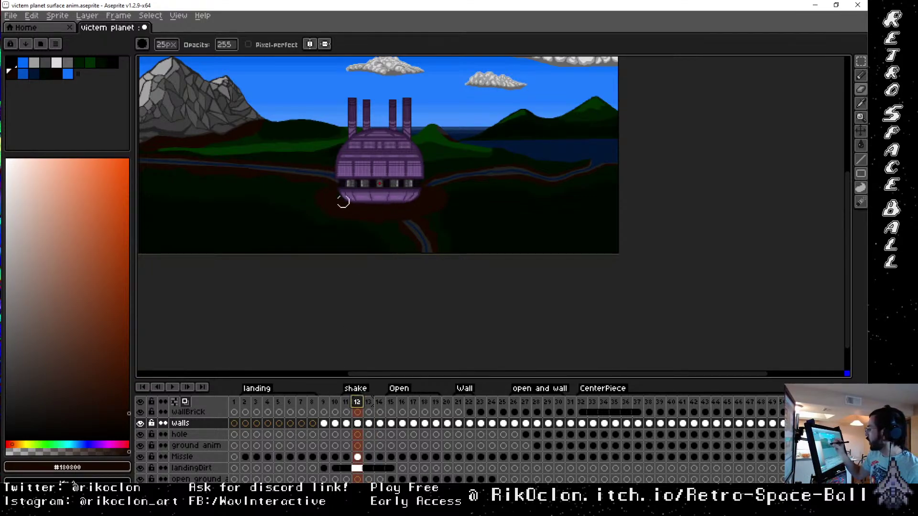
click(346, 402)
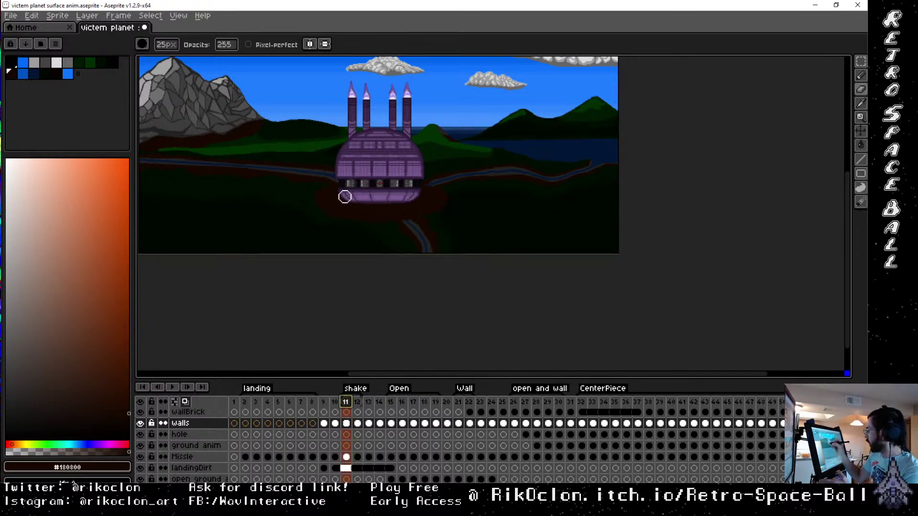
Step through frames 9 to 17 to examine the dirt beneath the ship as it lands and opens
key(Left)
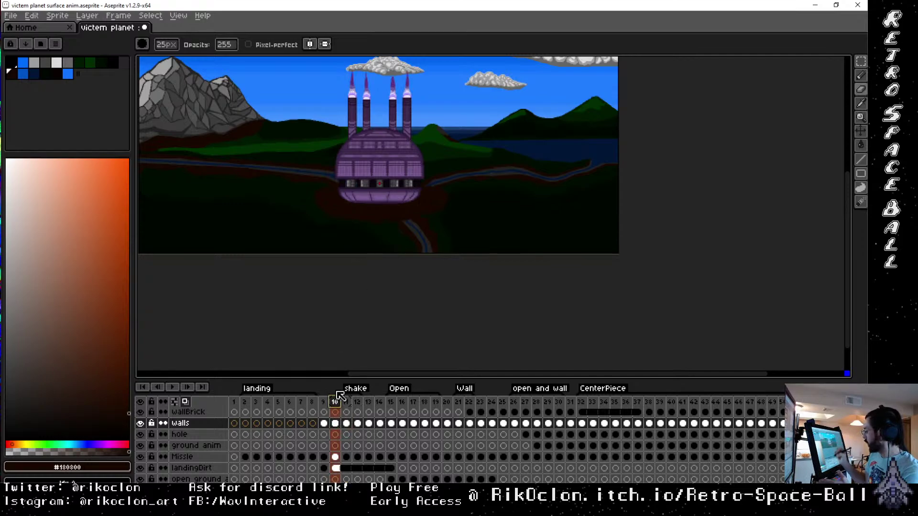
key(Left)
key(Right)
key(Right)
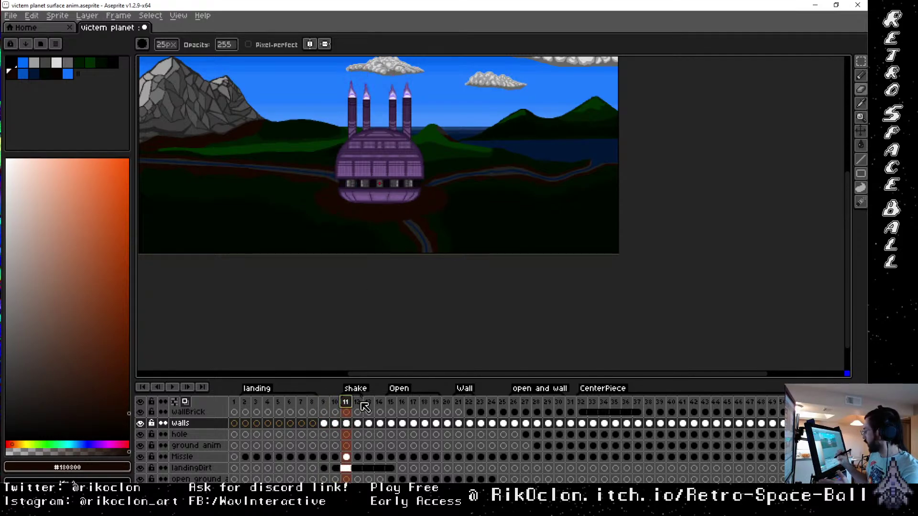
click(361, 402)
click(368, 403)
click(380, 403)
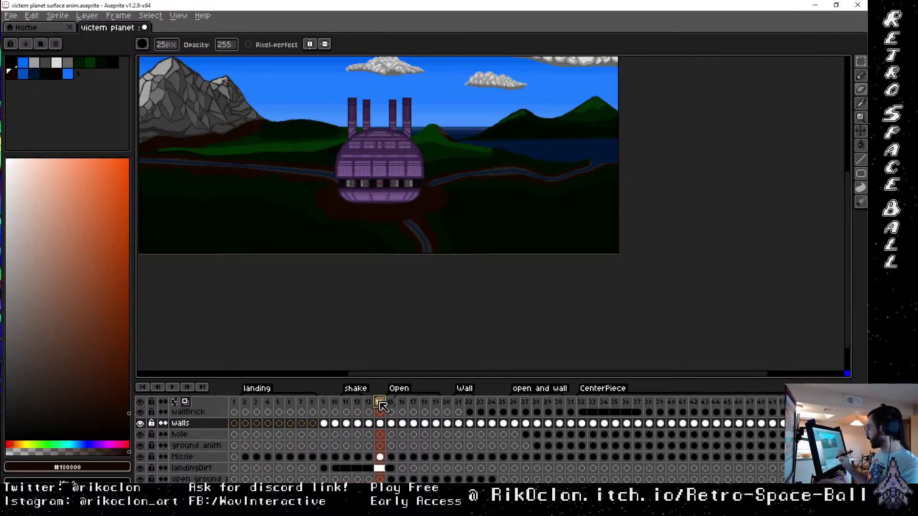
click(391, 403)
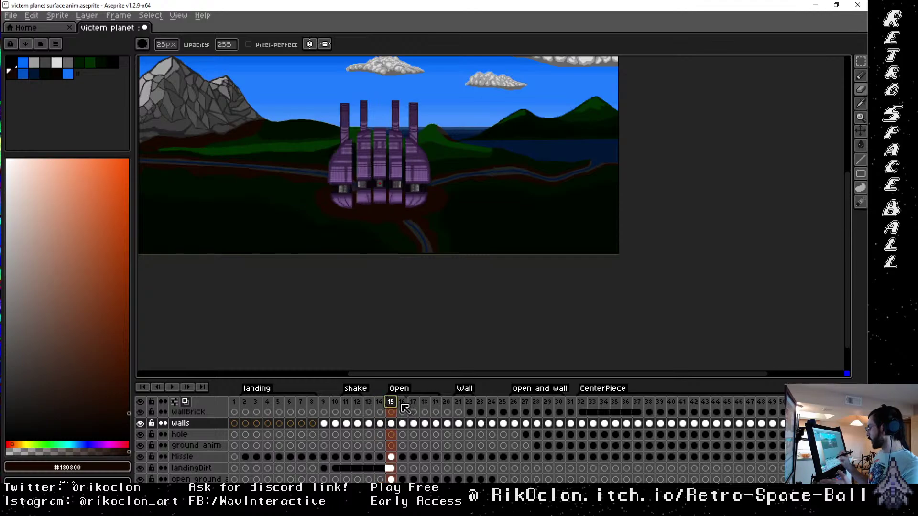
click(402, 403)
click(390, 403)
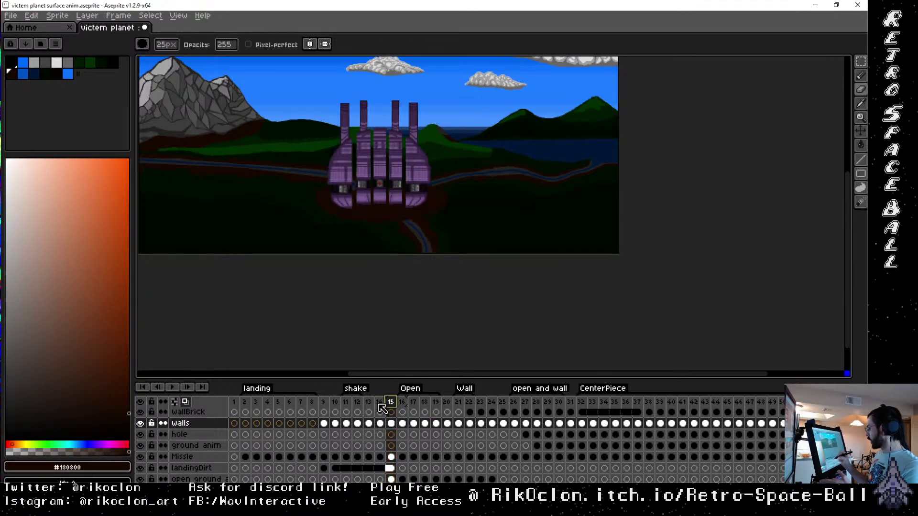
click(379, 405)
click(391, 405)
click(403, 404)
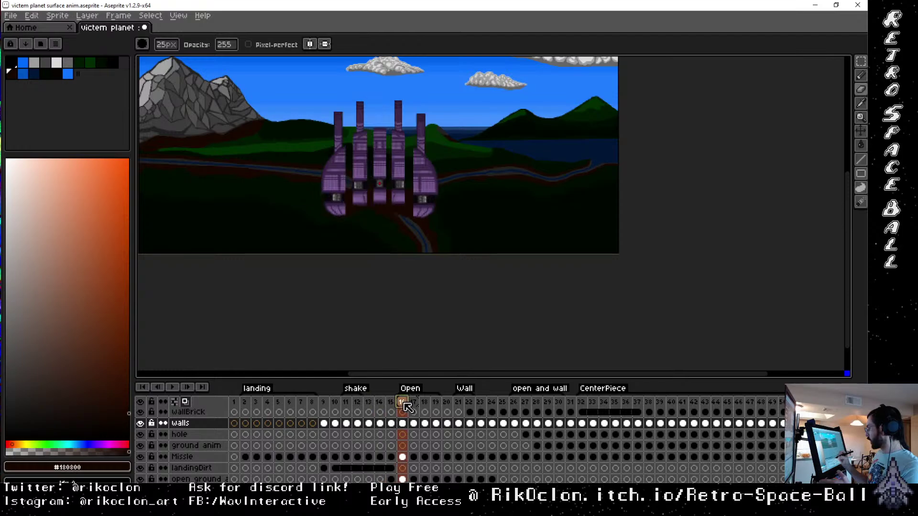
click(414, 403)
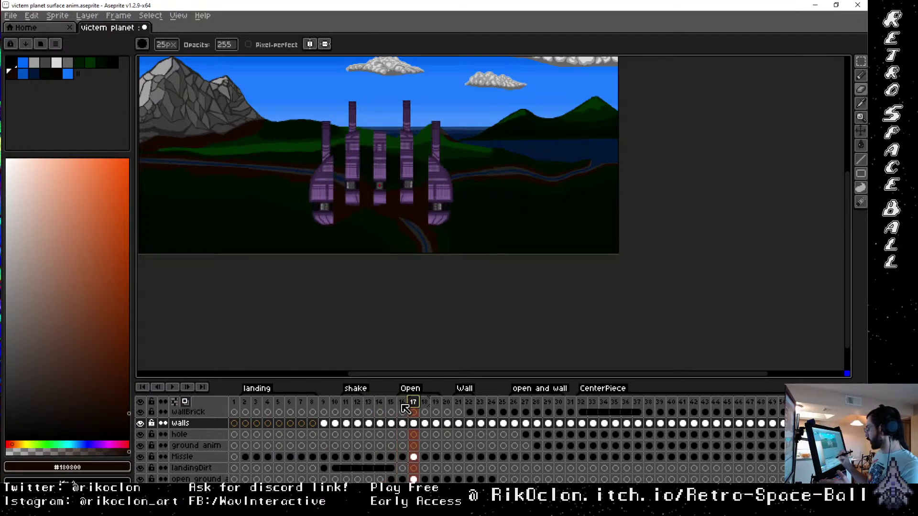
click(402, 403)
click(390, 403)
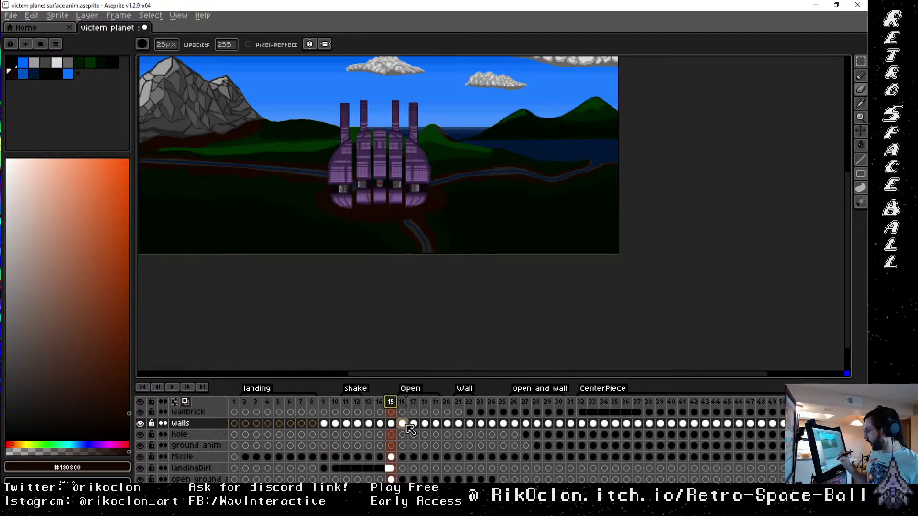
Extend the linked landingDirt cels from frame 15 through frame 17
click(403, 469)
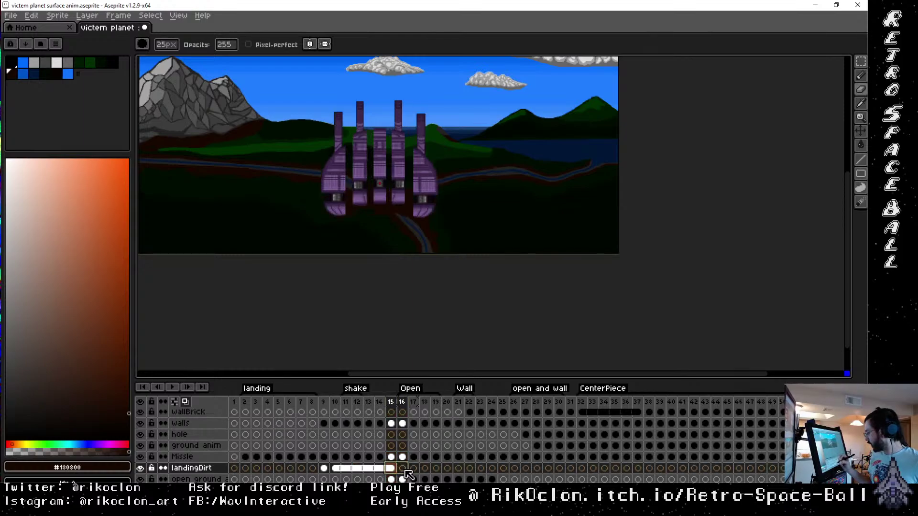
right_click(404, 470)
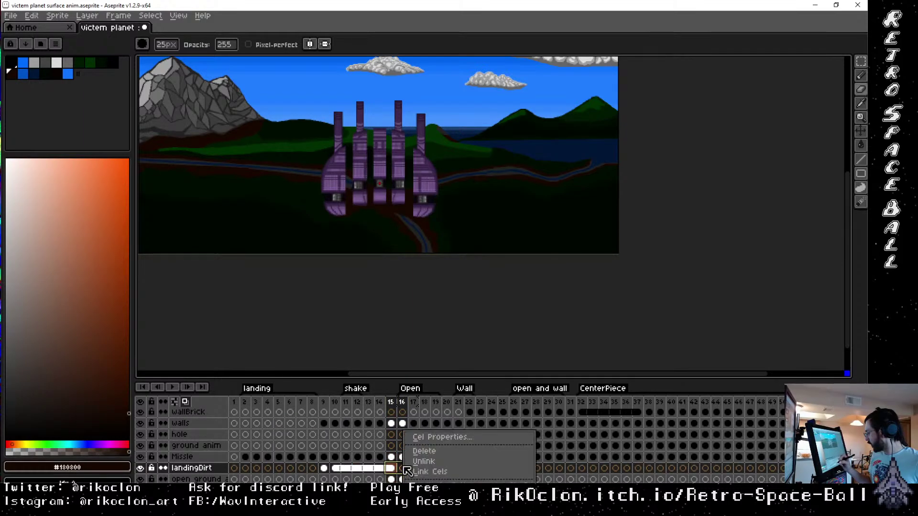
click(446, 472)
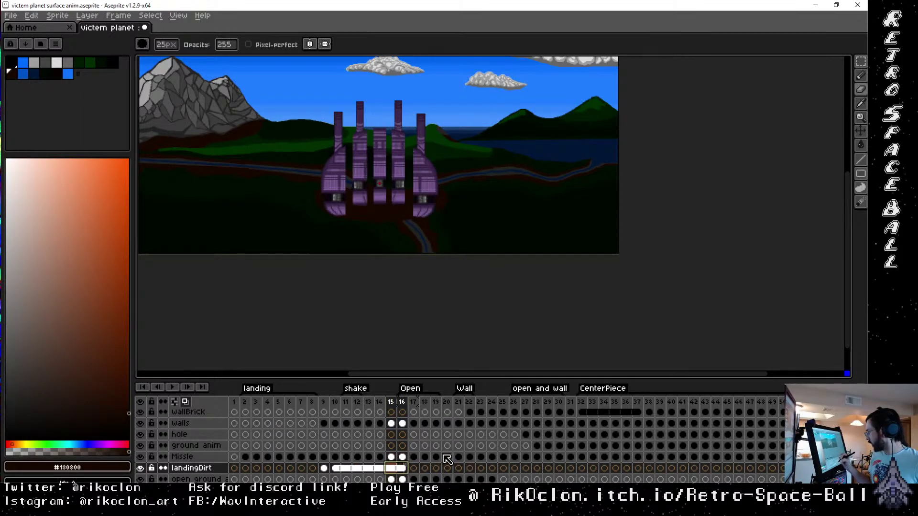
click(415, 412)
click(414, 470)
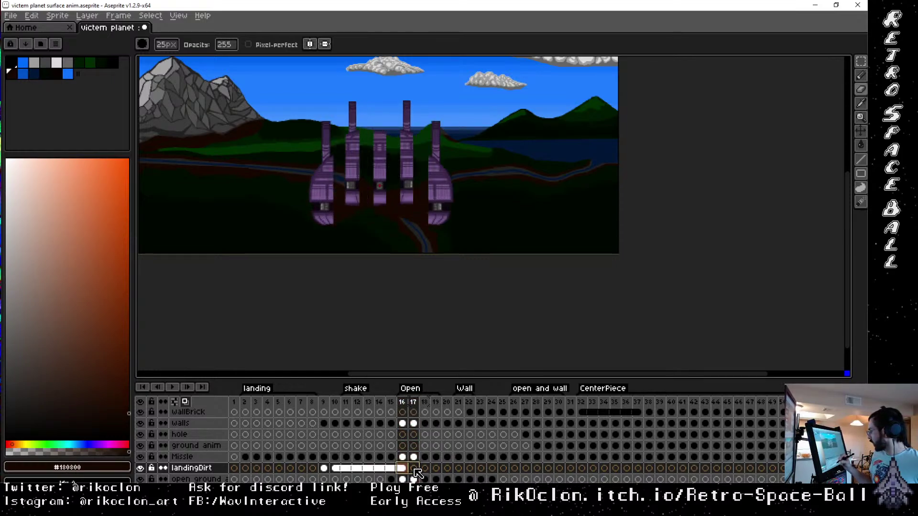
right_click(416, 471)
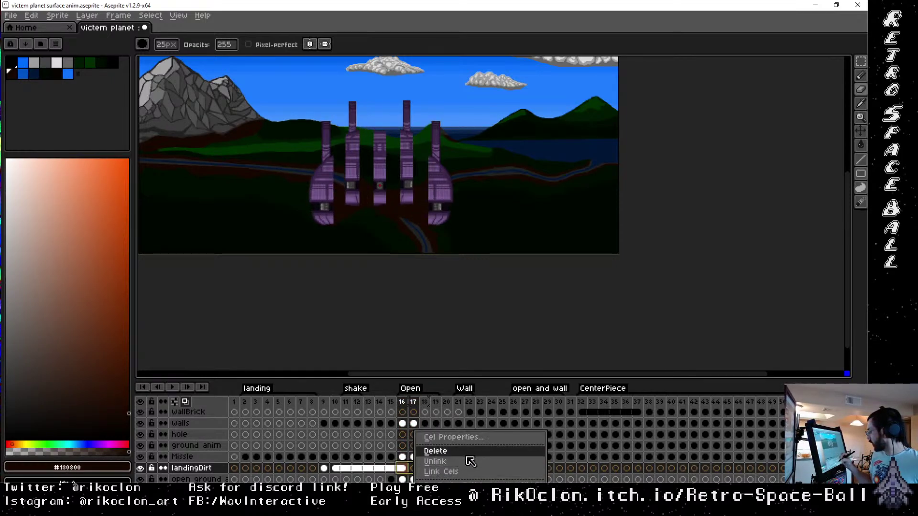
click(444, 471)
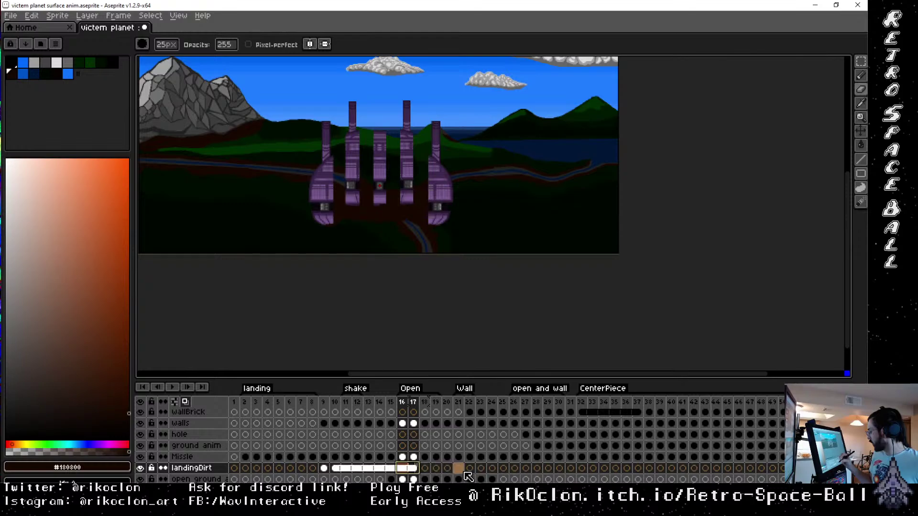
Compare the ground in frames 16 and 17, and link the landingDirt cel of frame 17 to frame 18
click(414, 403)
key(Left)
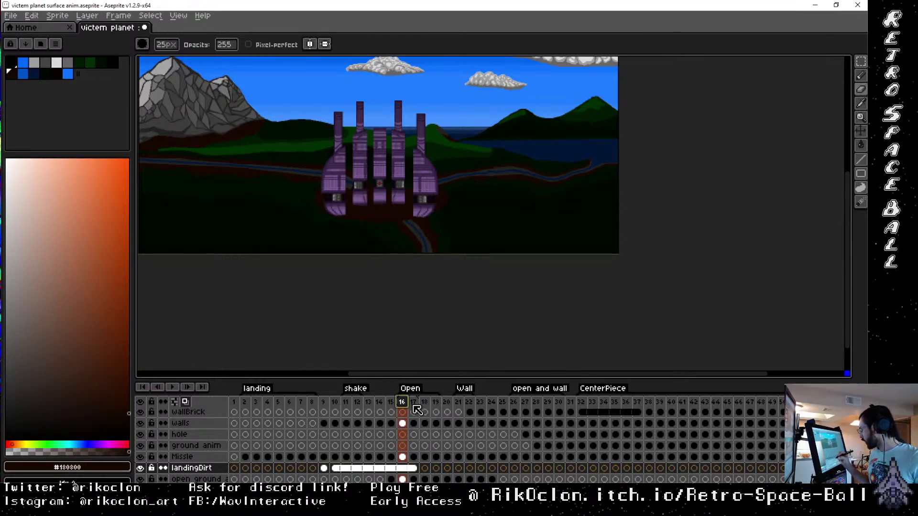
key(Right)
click(402, 404)
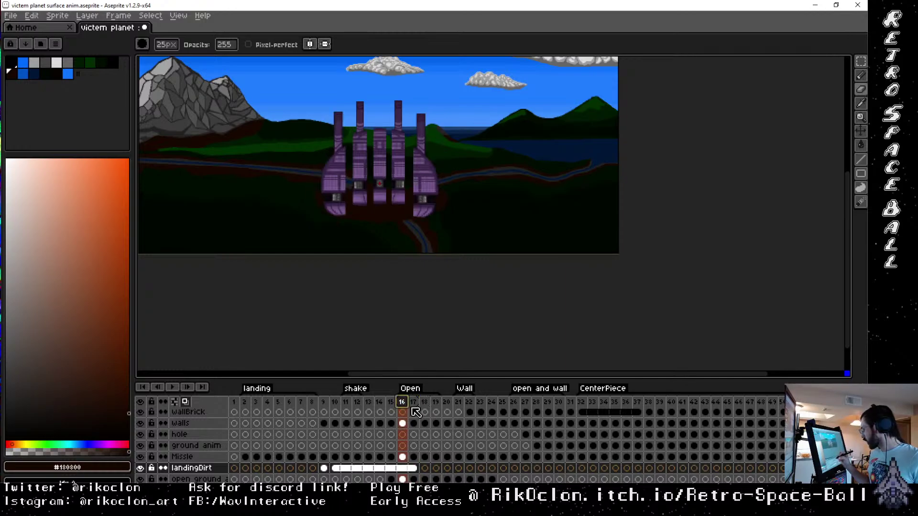
click(414, 405)
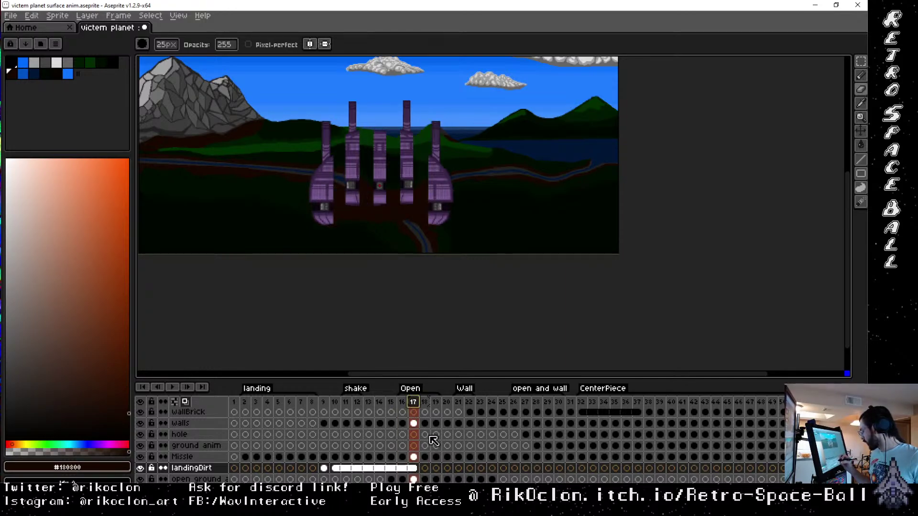
click(414, 468)
drag(419, 471, 425, 468)
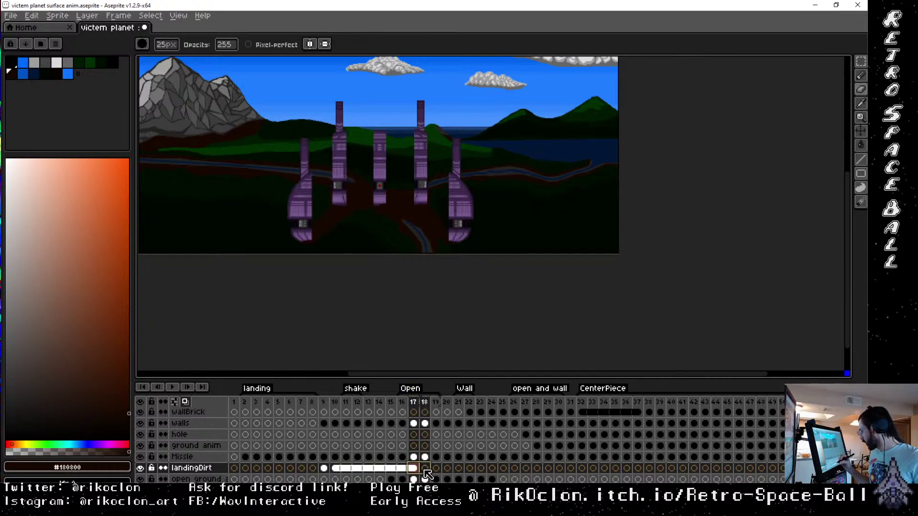
right_click(425, 469)
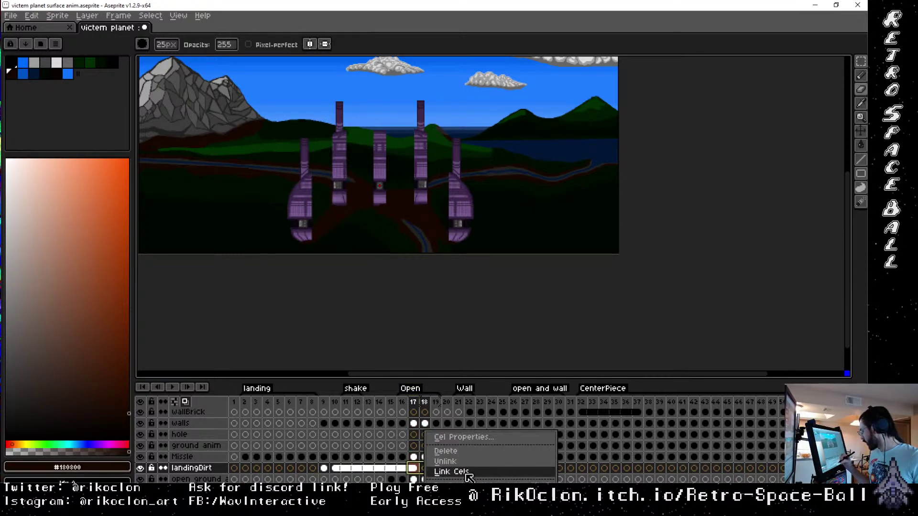
click(468, 472)
Check the ground through frame 24 and link the landingDirt cels from frame 18 through frame 24
click(424, 402)
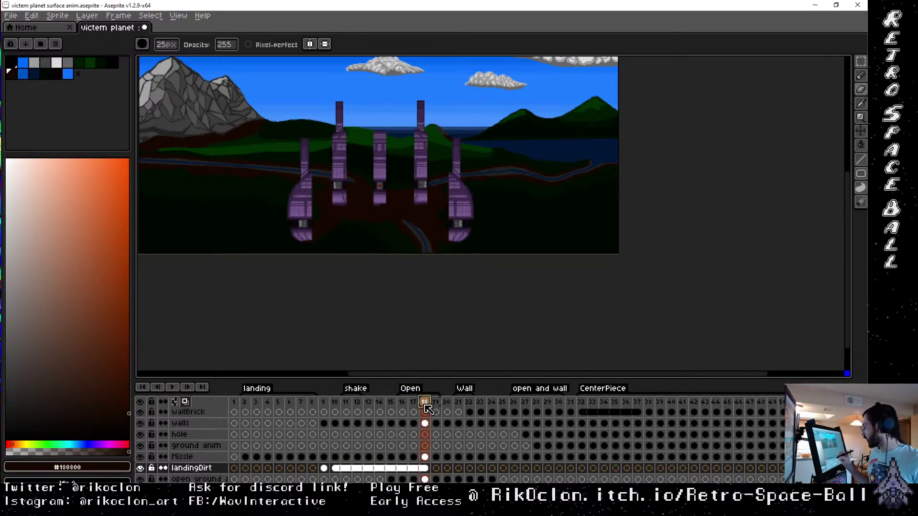
click(414, 402)
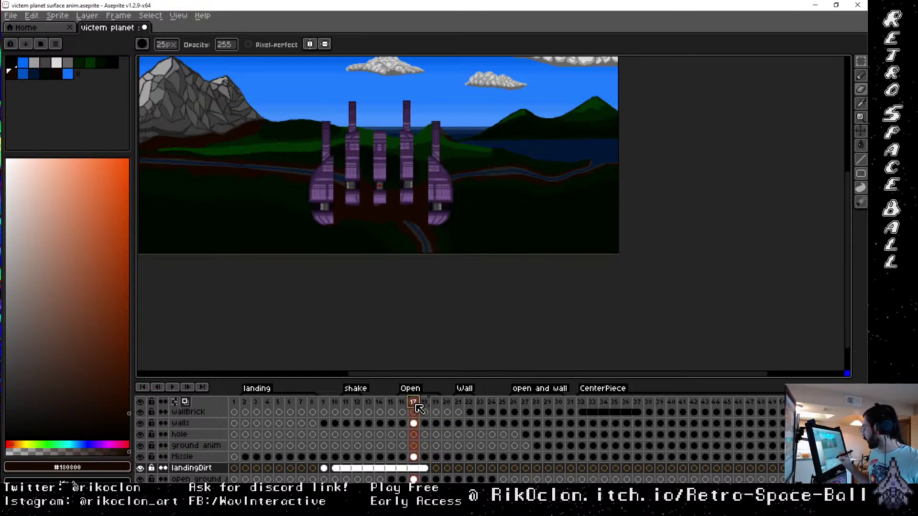
click(429, 408)
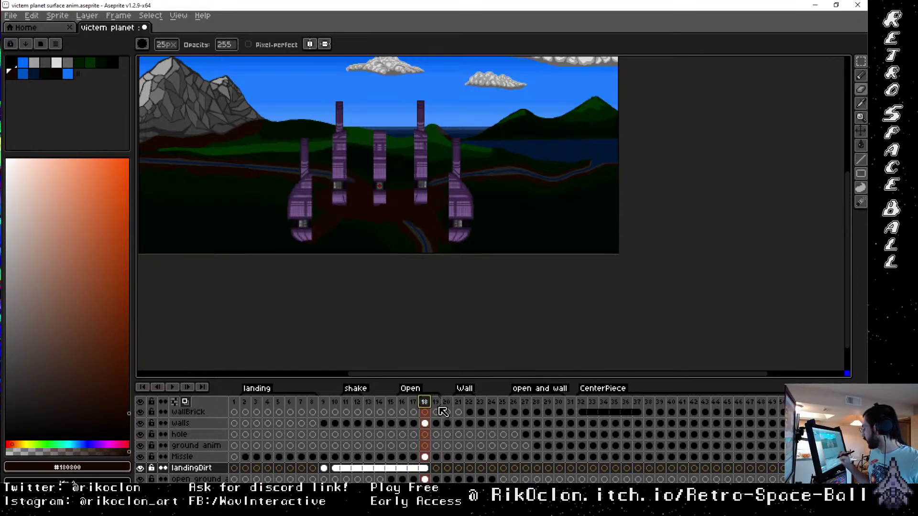
click(439, 406)
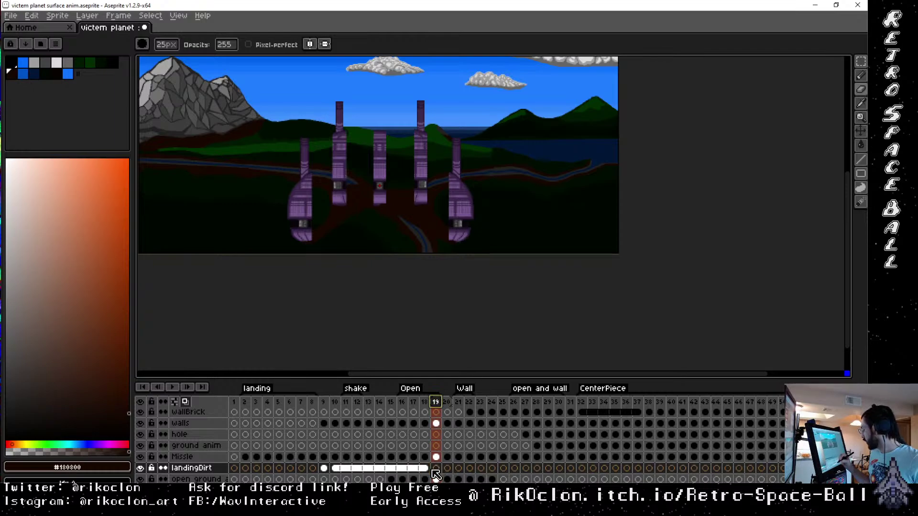
click(448, 404)
click(459, 405)
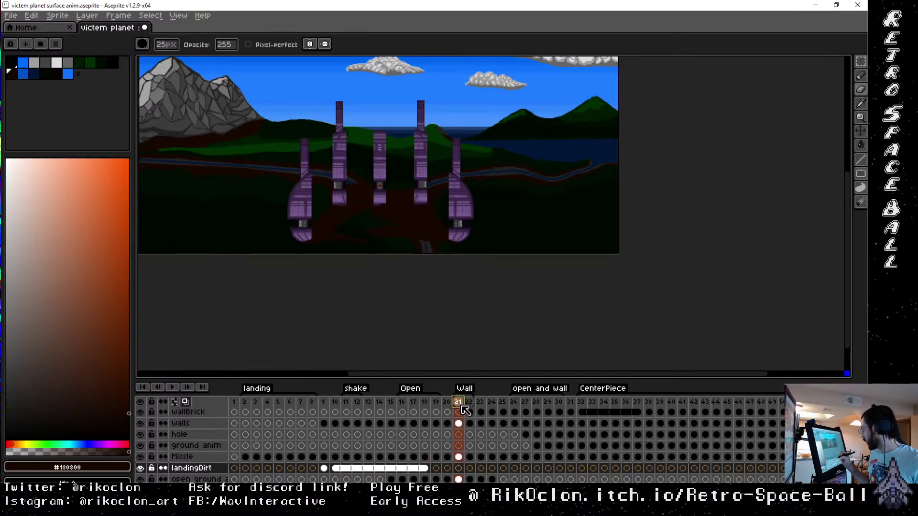
click(469, 404)
click(481, 403)
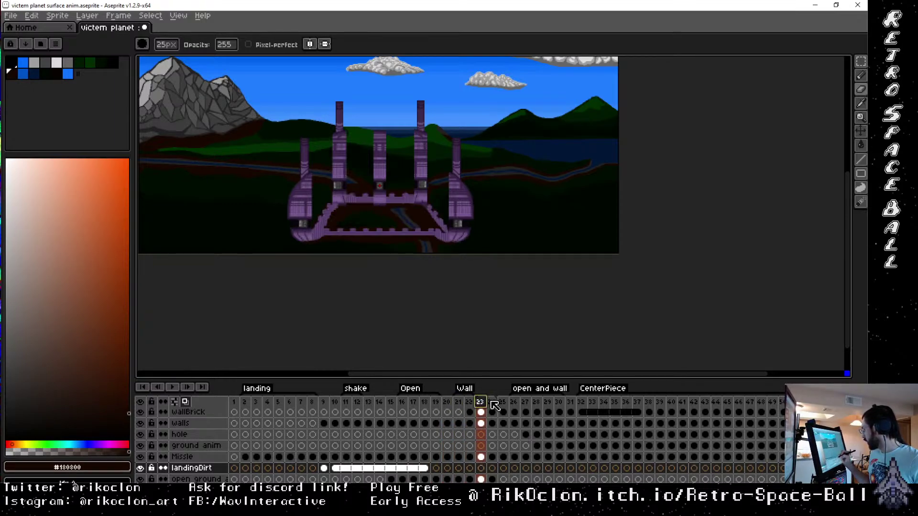
click(489, 403)
drag(425, 469, 495, 473)
right_click(495, 472)
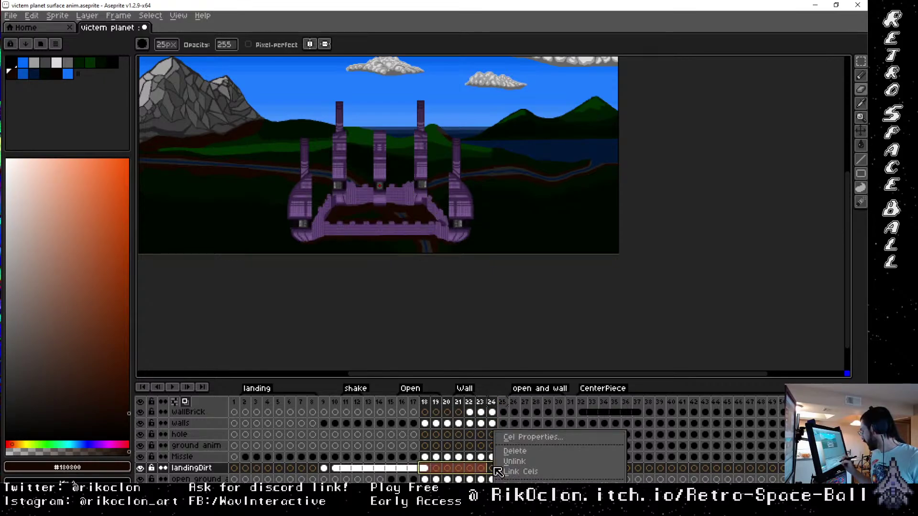
click(526, 471)
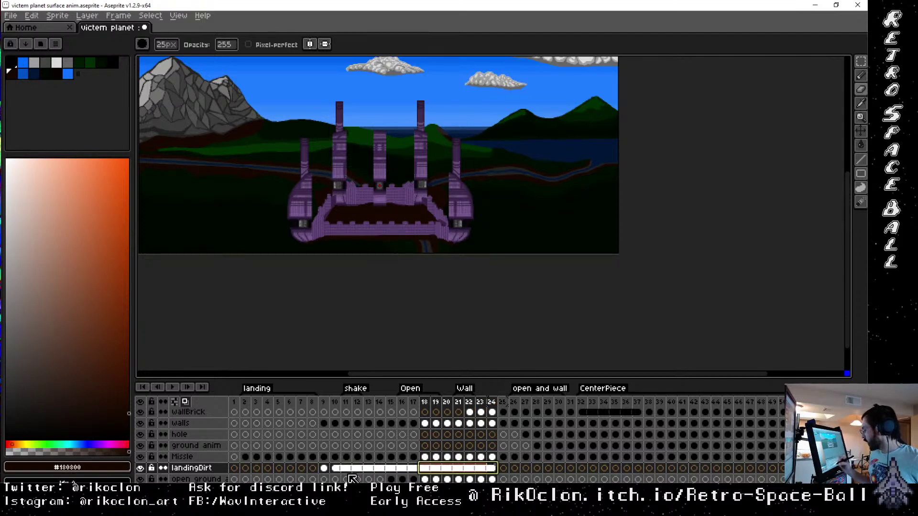
Draw ragged #180800 dirt streaks around the ship's base on landingDirt in frame 9 with a 6 px pencil, and compare with frame 10
click(324, 468)
click(335, 470)
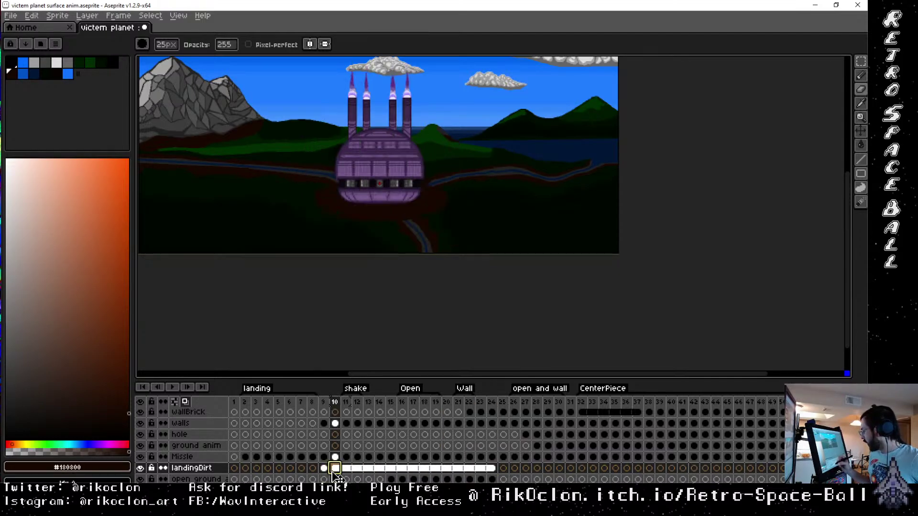
click(327, 471)
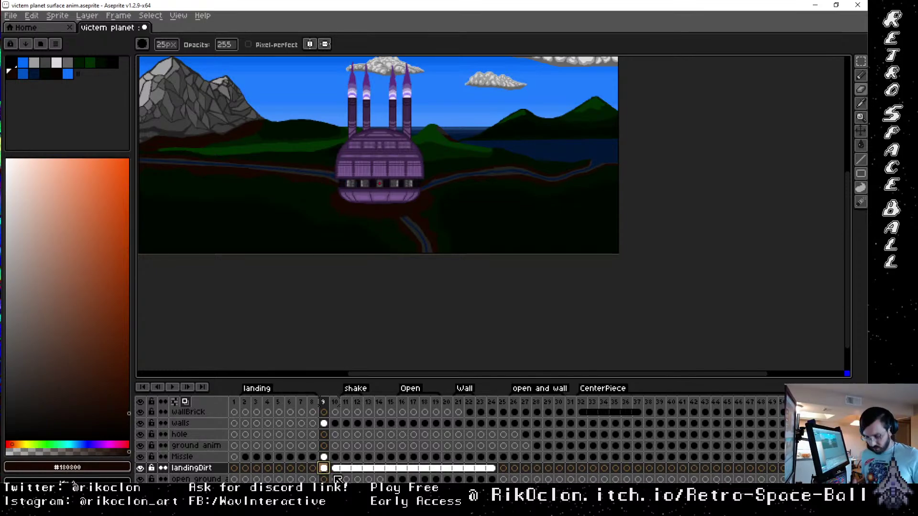
key(i)
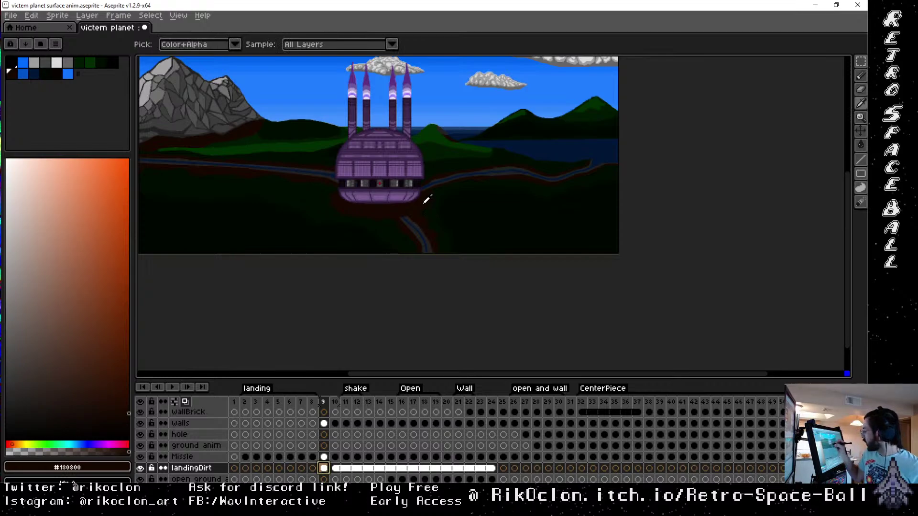
key(b)
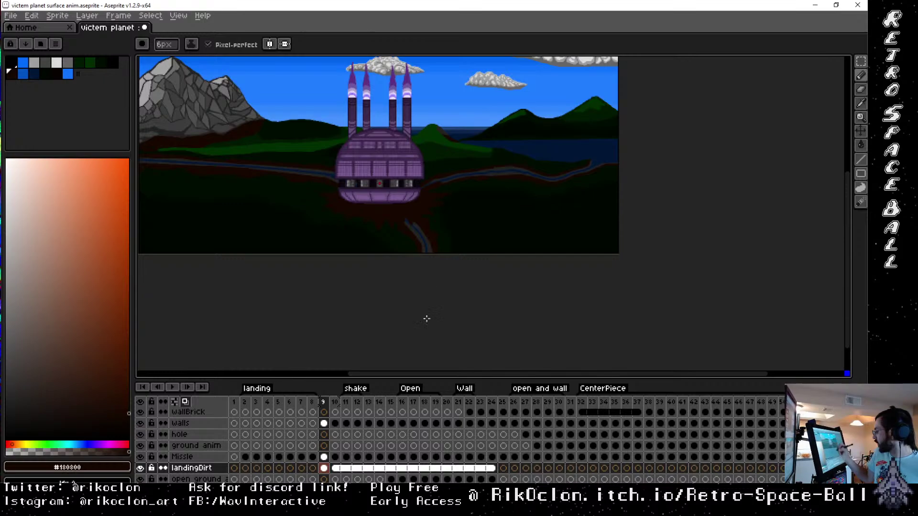
click(335, 402)
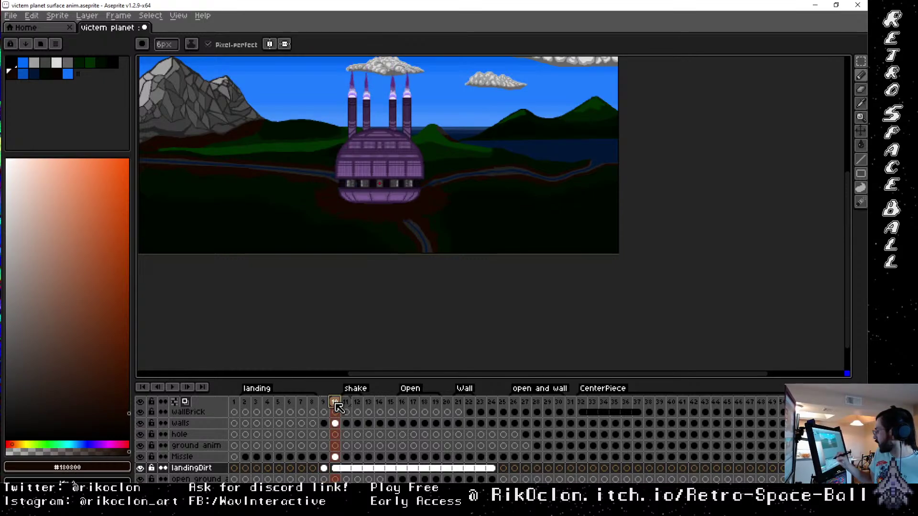
key(Left)
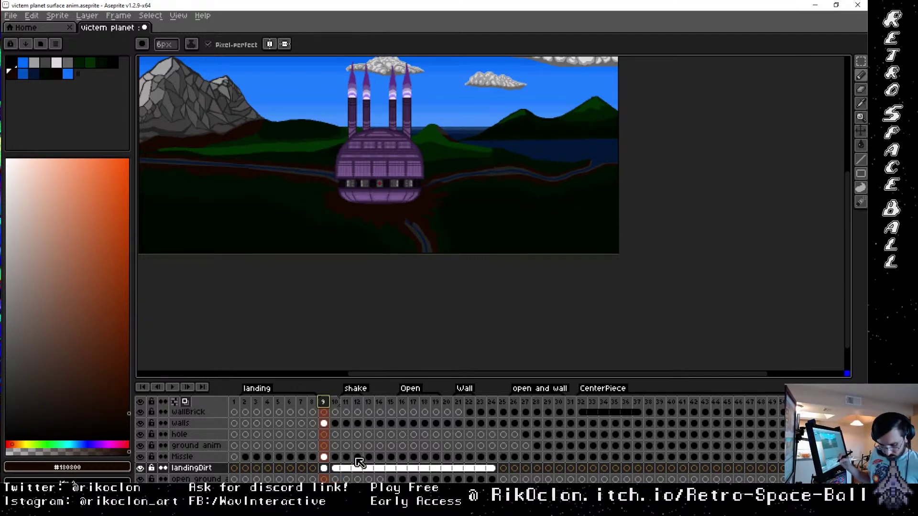
key(w)
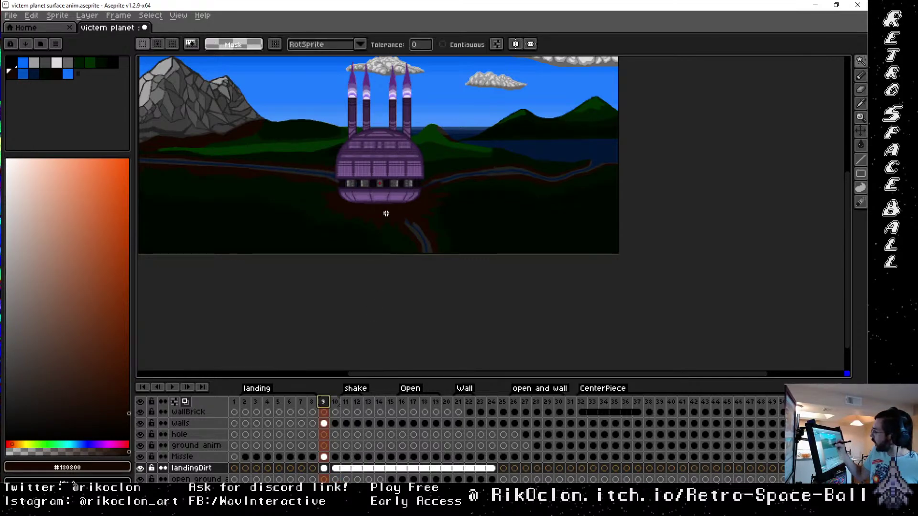
key(ctrl+v)
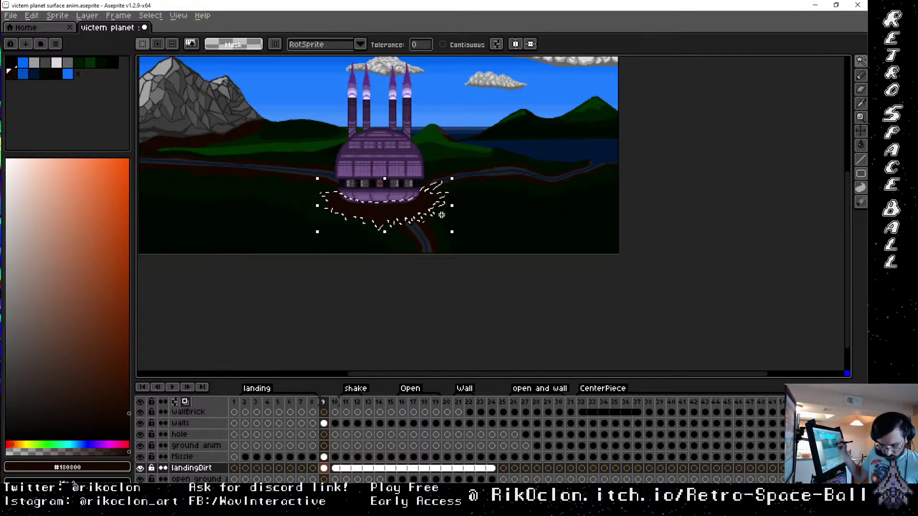
key(ctrl+d)
key(ctrl+v)
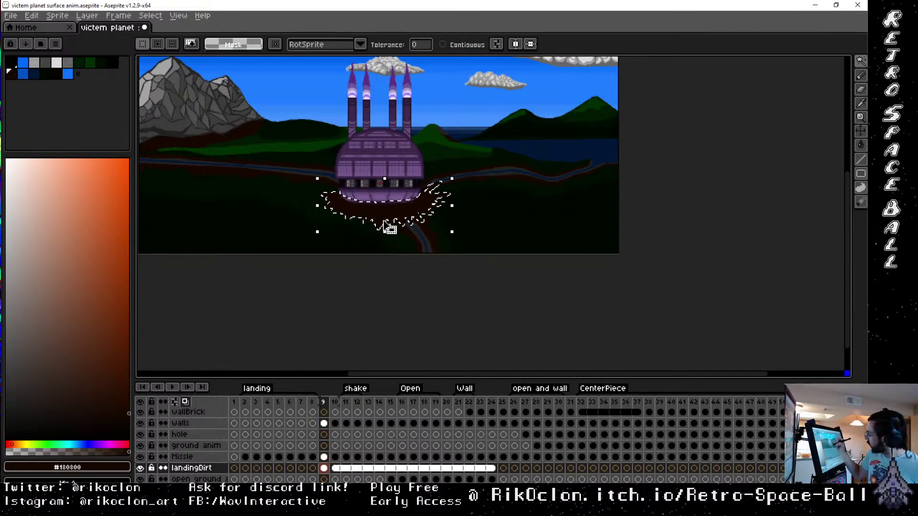
key(ctrl+d)
key(b)
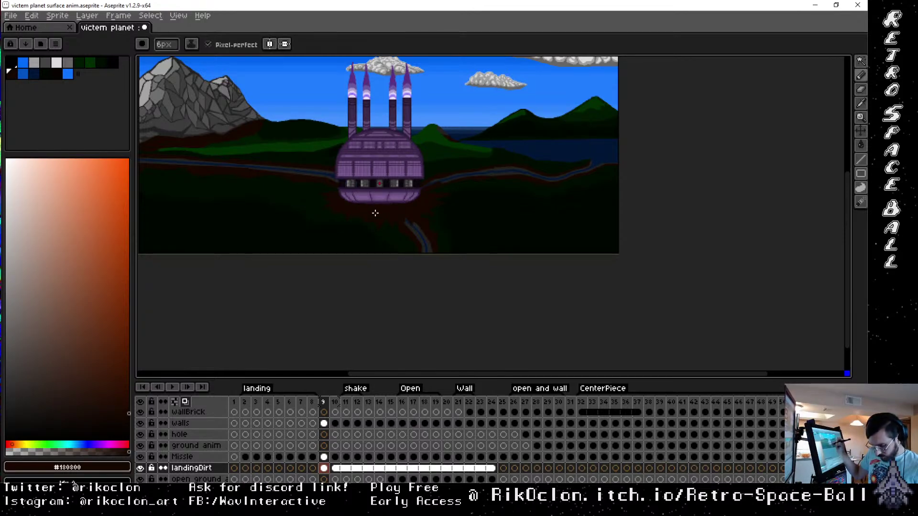
Fill the gaps in the landingDirt shape of frame 9 along the right side of the ship's lower hull
scroll(375, 213, up, 5)
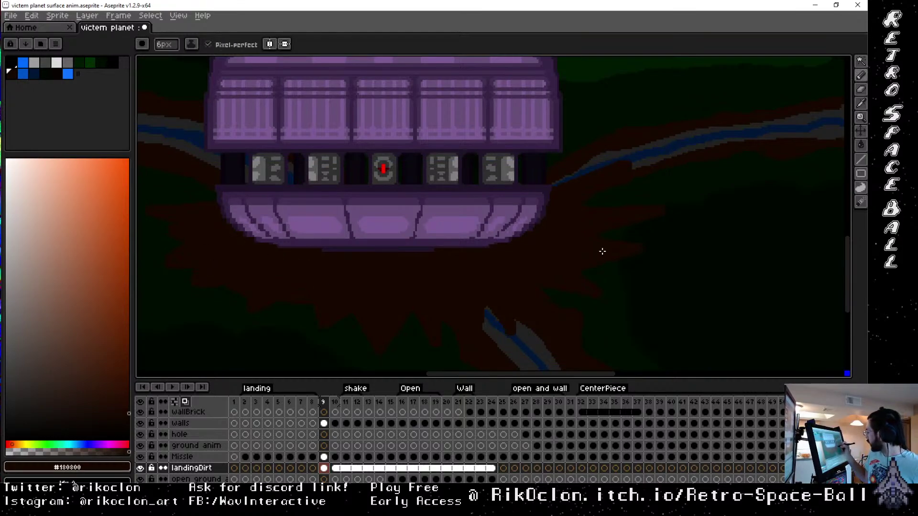
key(w)
click(526, 275)
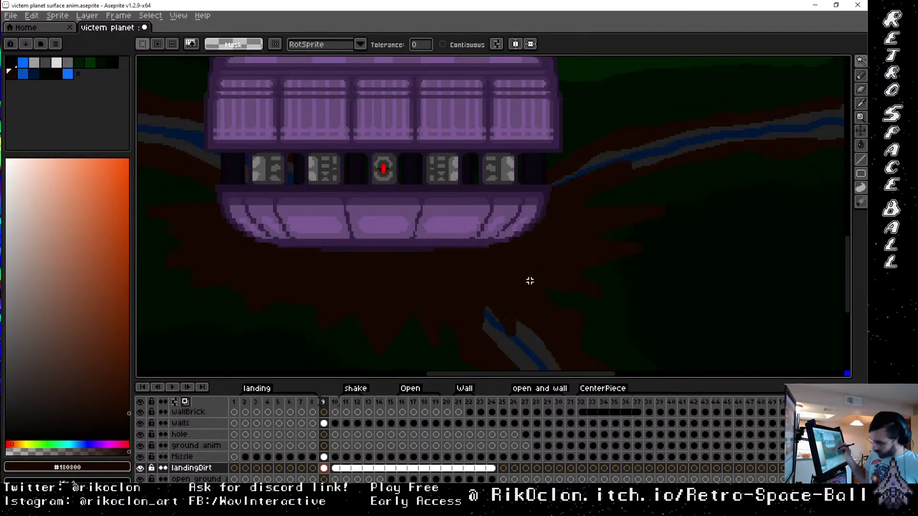
click(522, 293)
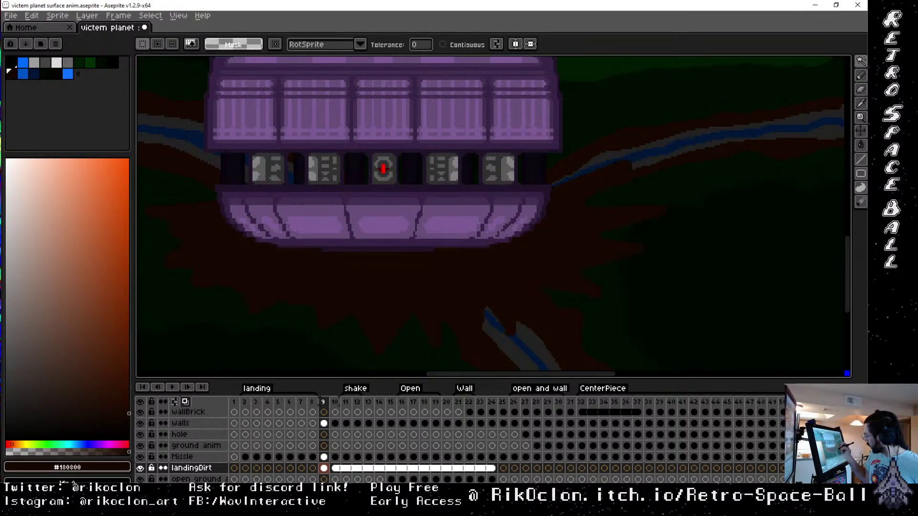
key(e)
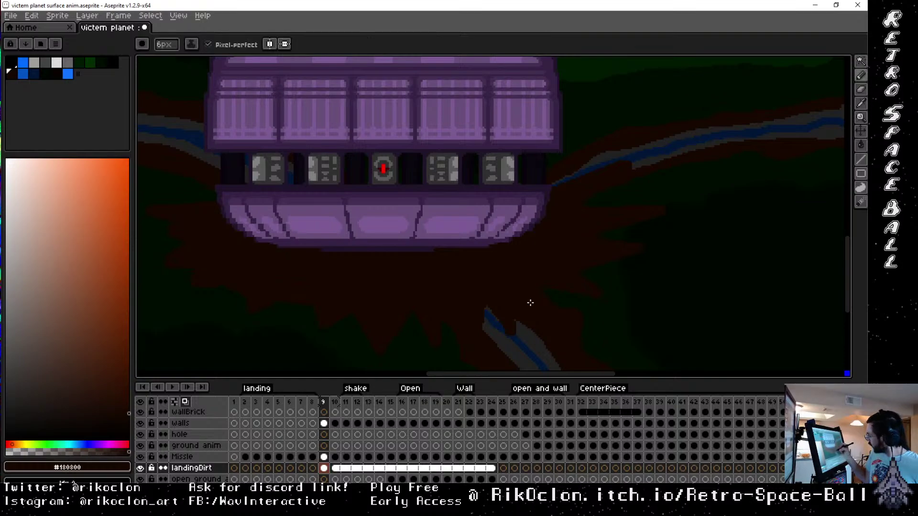
key(w)
click(528, 268)
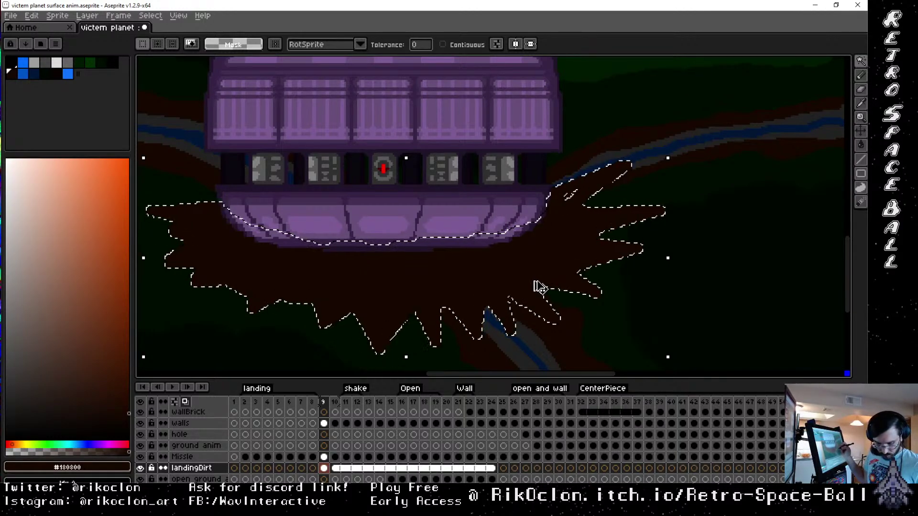
key(F3)
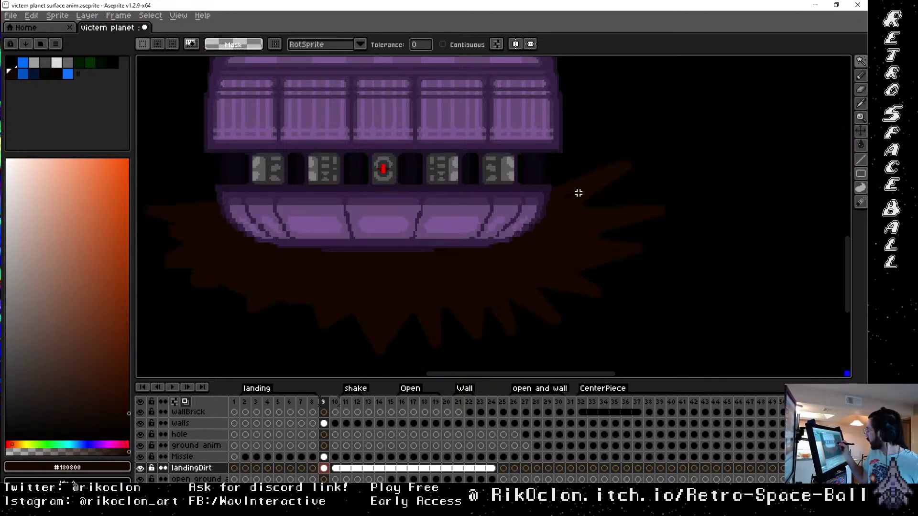
click(579, 194)
key(F3)
key(e)
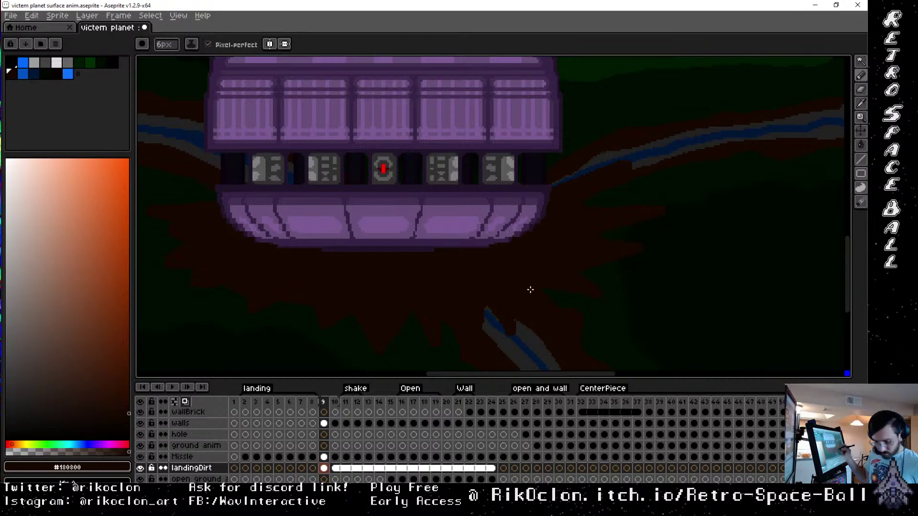
Copy the ragged landingDirt shape from frame 9 onto the dirt in frame 10 at the same position, and deselect it
key(w)
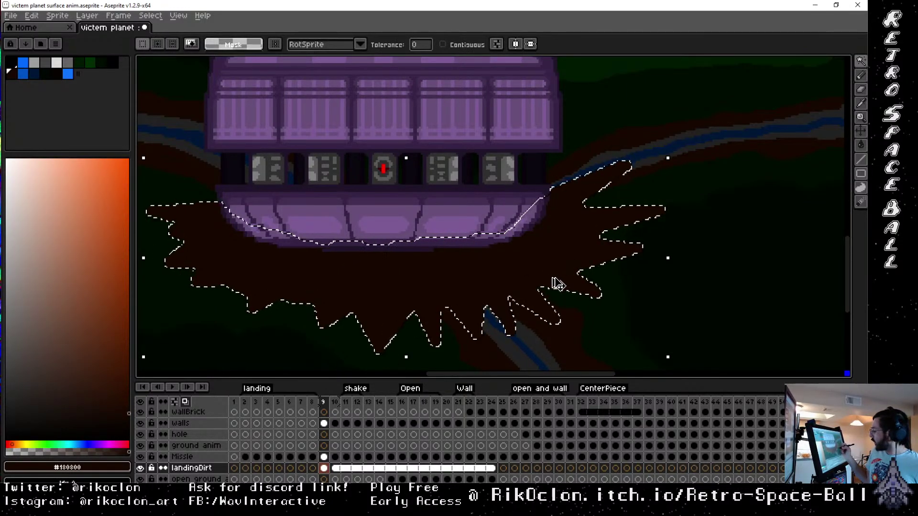
click(336, 469)
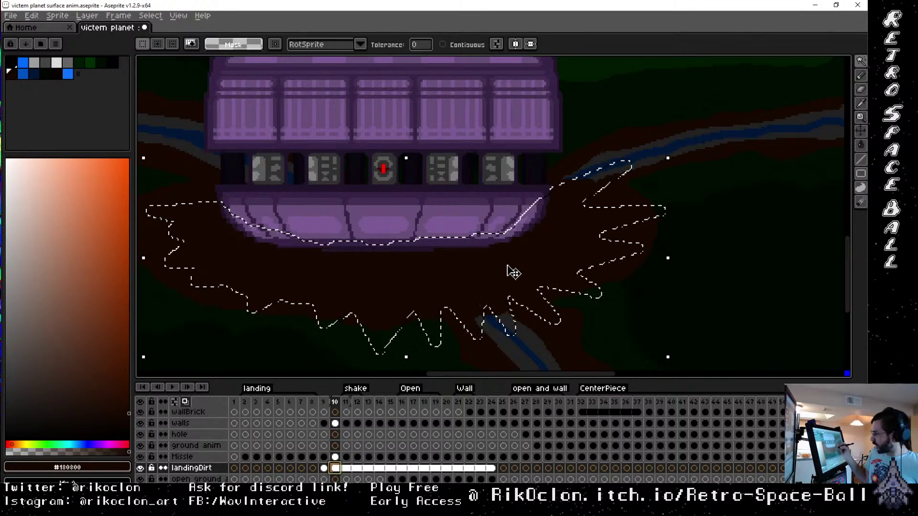
click(557, 274)
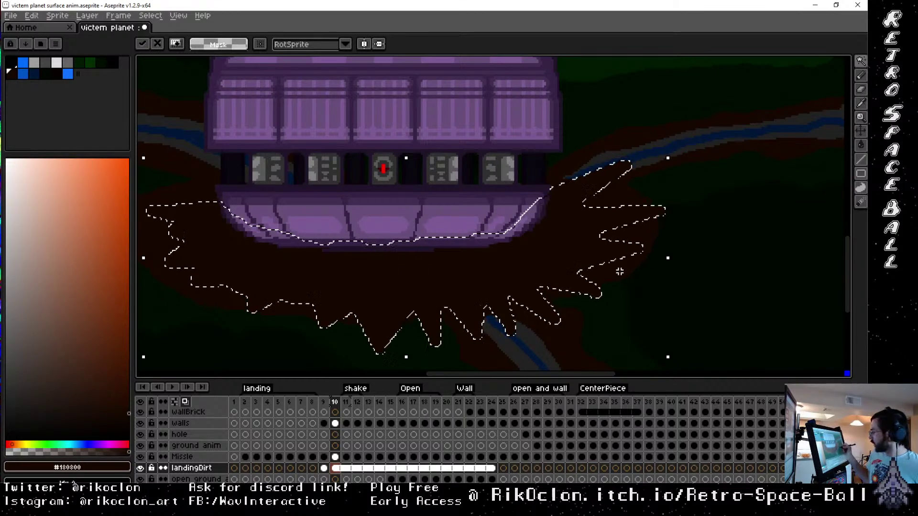
scroll(525, 268, down, 3)
scroll(525, 267, left, 3)
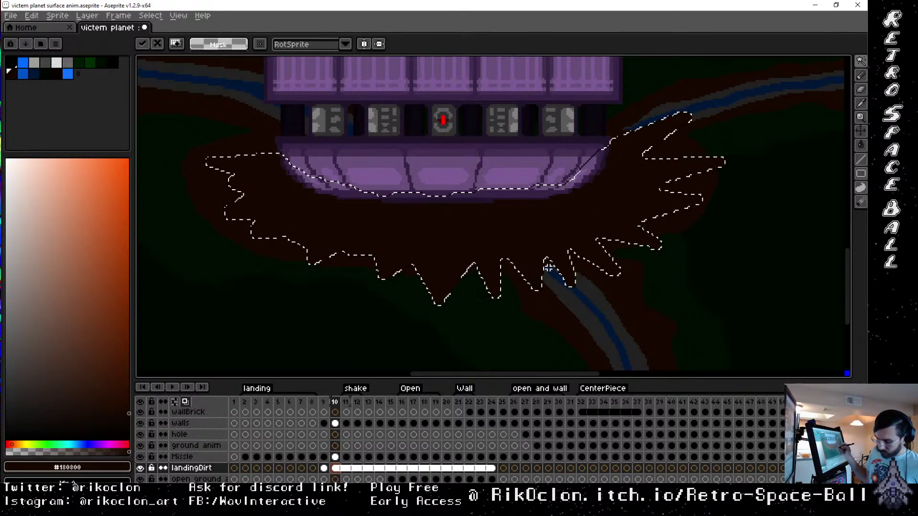
key(ctrl+d)
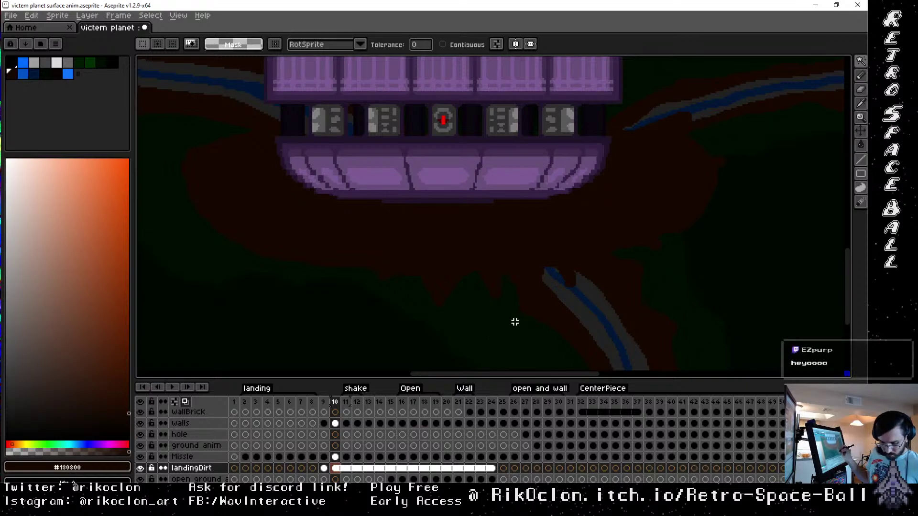
Draw ragged #180800 dirt spikes around the lower and side edges of landingDirt in frame 10 with a 4 px pencil
key(i)
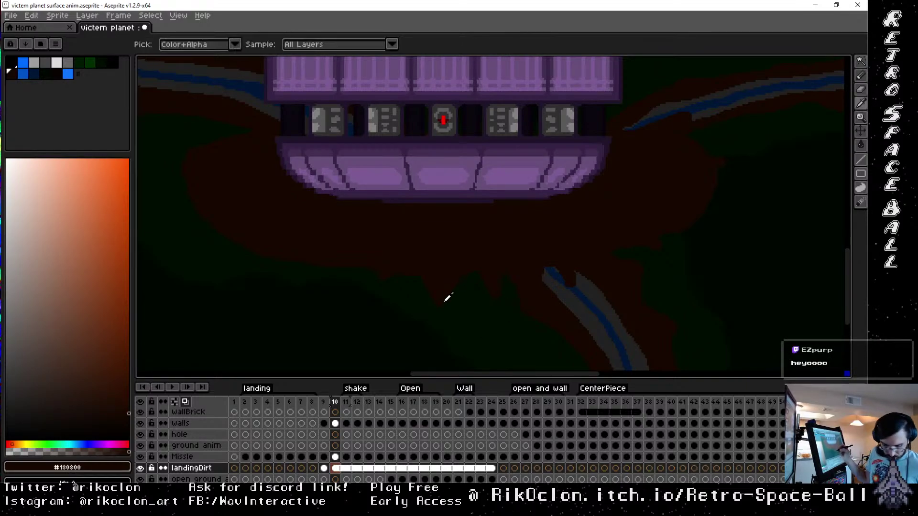
key(b)
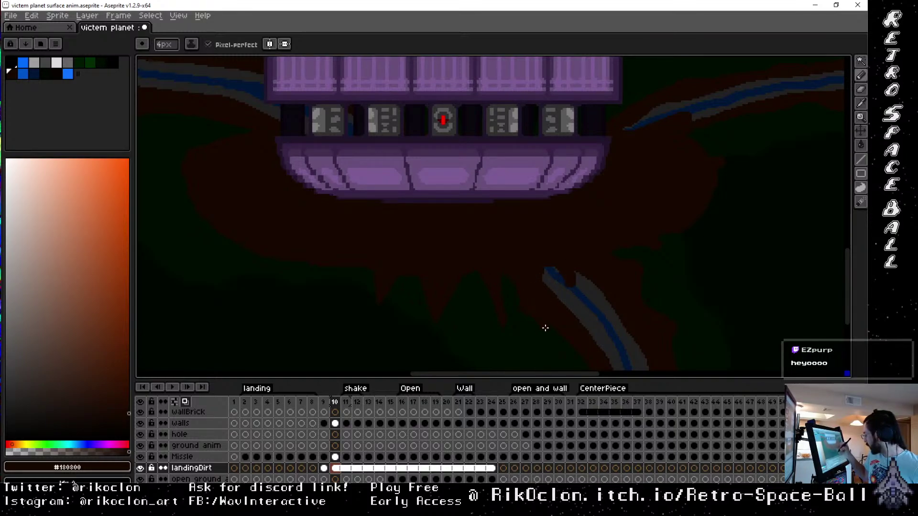
mouse_move(568, 282)
mouse_down()
mouse_move(589, 325)
mouse_move(580, 282)
mouse_up()
key(ctrl+z)
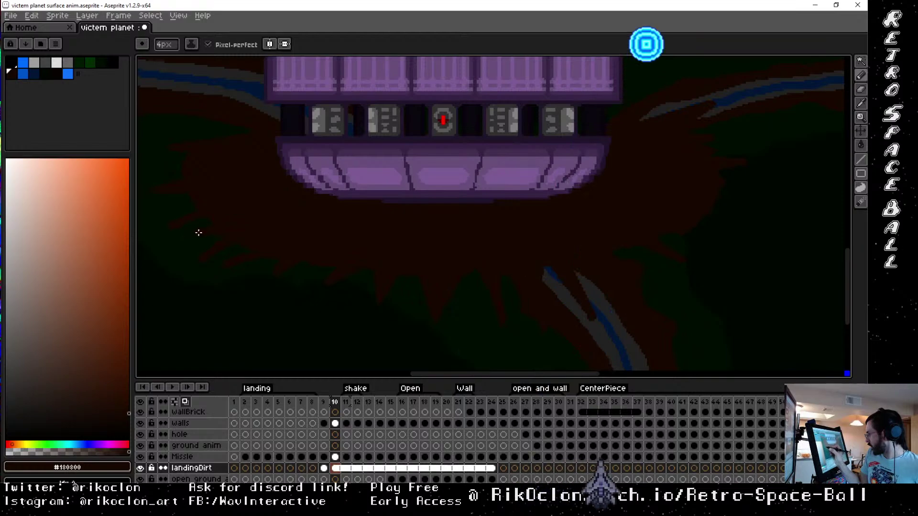
drag(429, 262, 654, 247)
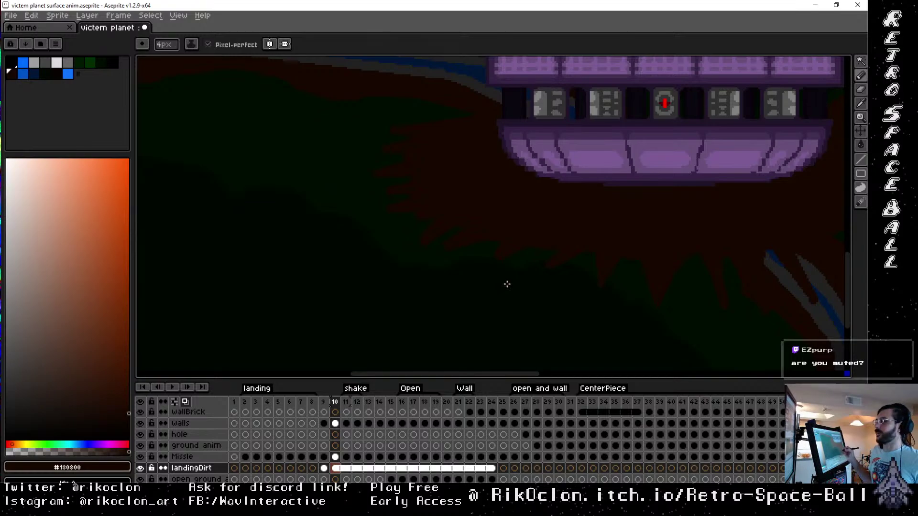
Carve thin notches into the right edge of the landingDirt shape in frame 10 with a 2 px eraser
key(space)
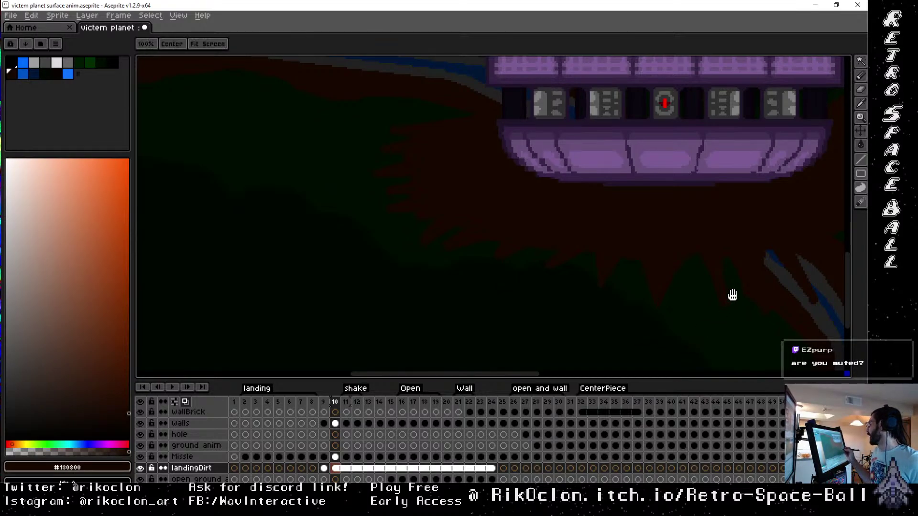
drag(732, 293, 519, 269)
drag(676, 256, 574, 277)
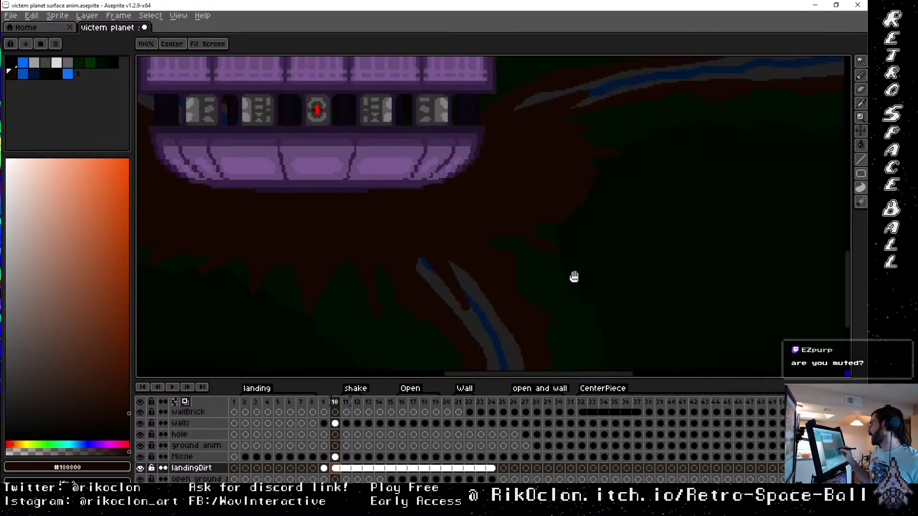
key(e)
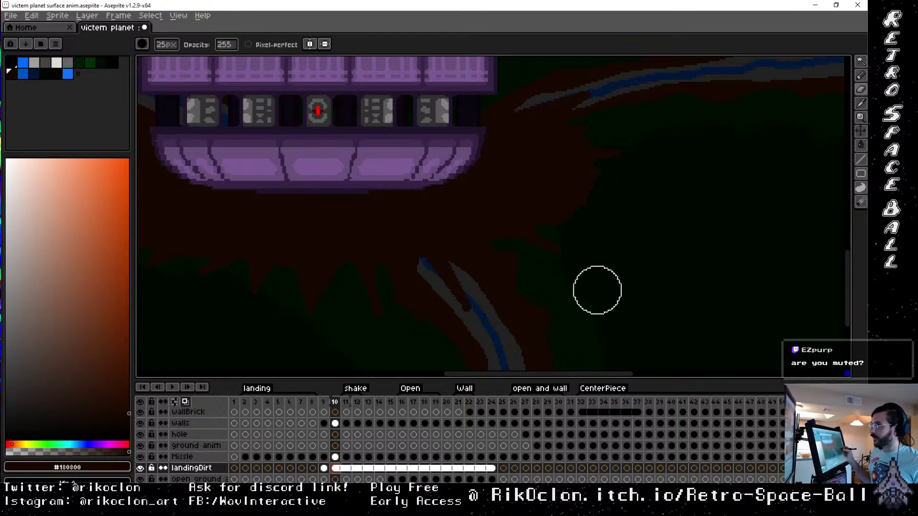
key(minus)
key(minus)
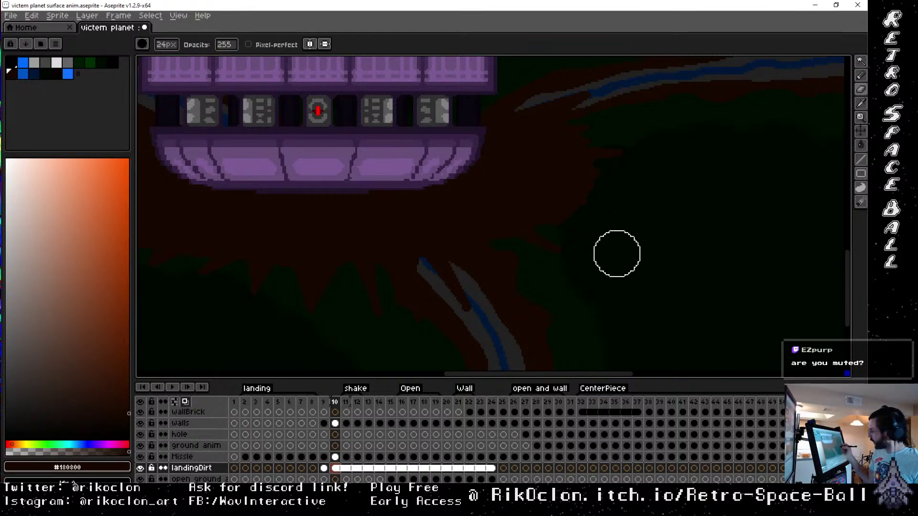
key(minus)
key(minus)
key(minus)
key(minus)
key(minus)
key(minus)
key(minus)
key(minus)
key(minus)
key(minus)
key(minus)
key(minus)
key(minus)
key(minus)
key(minus)
key(minus)
key(minus)
key(minus)
key(minus)
key(minus)
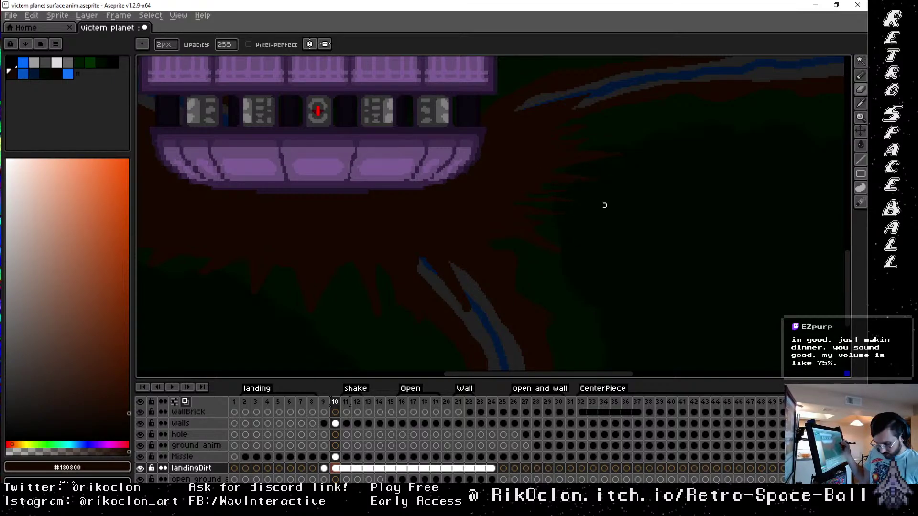
Compare the dirt around the ship's base across frames 9 to 16, and examine its lower edge in frame 12
scroll(594, 188, down, 2)
key(space)
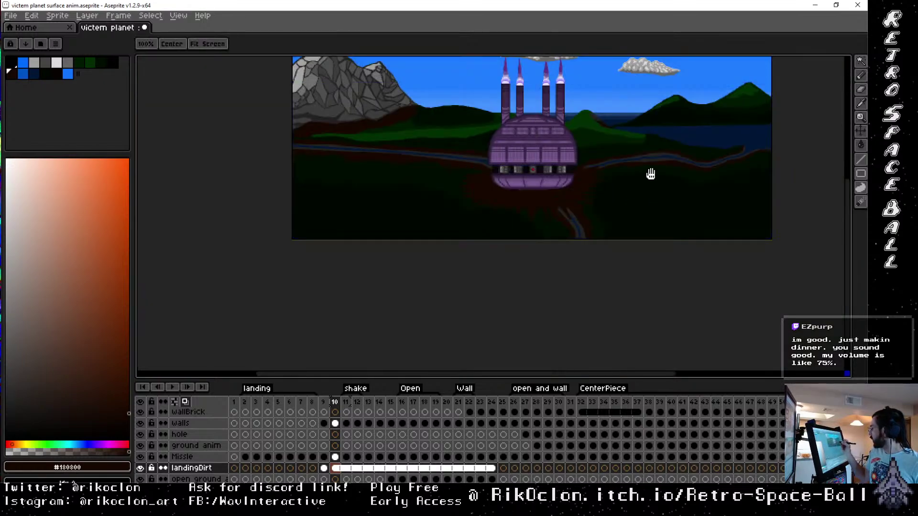
drag(651, 174, 592, 211)
click(327, 403)
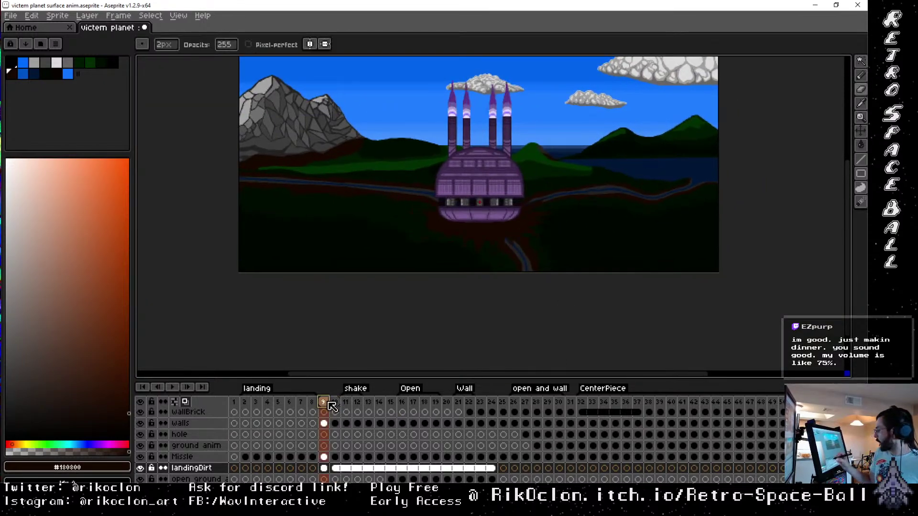
click(335, 402)
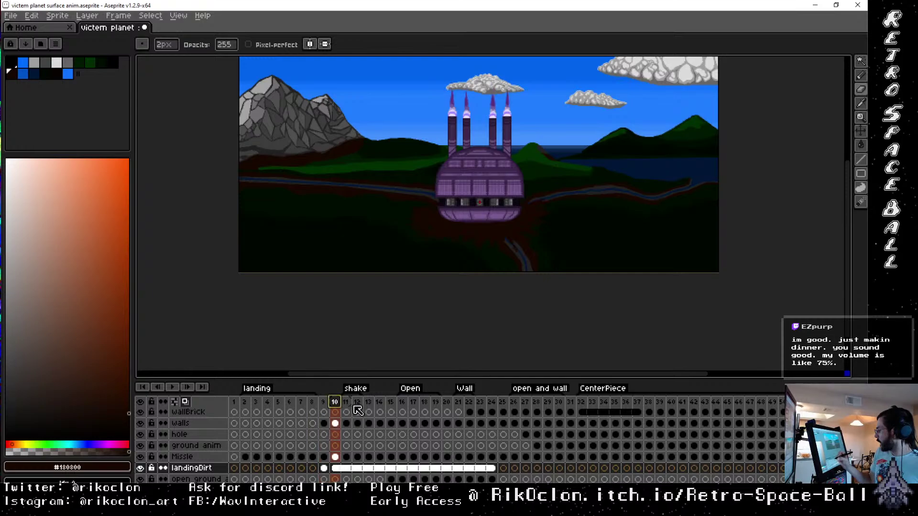
click(346, 410)
click(358, 410)
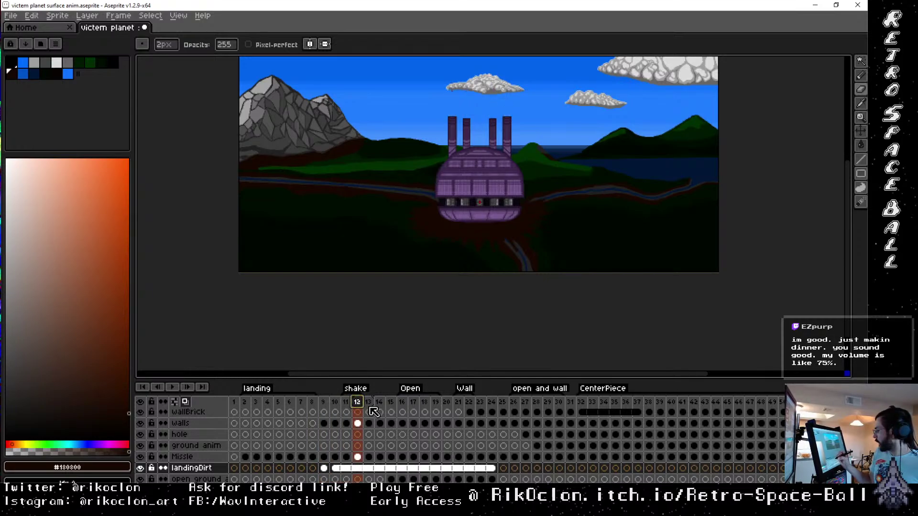
click(368, 410)
click(380, 410)
click(392, 407)
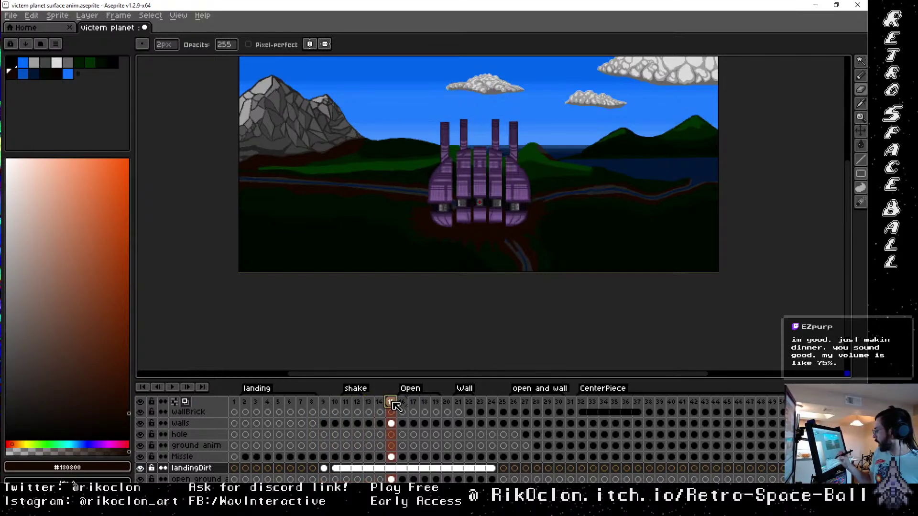
click(404, 409)
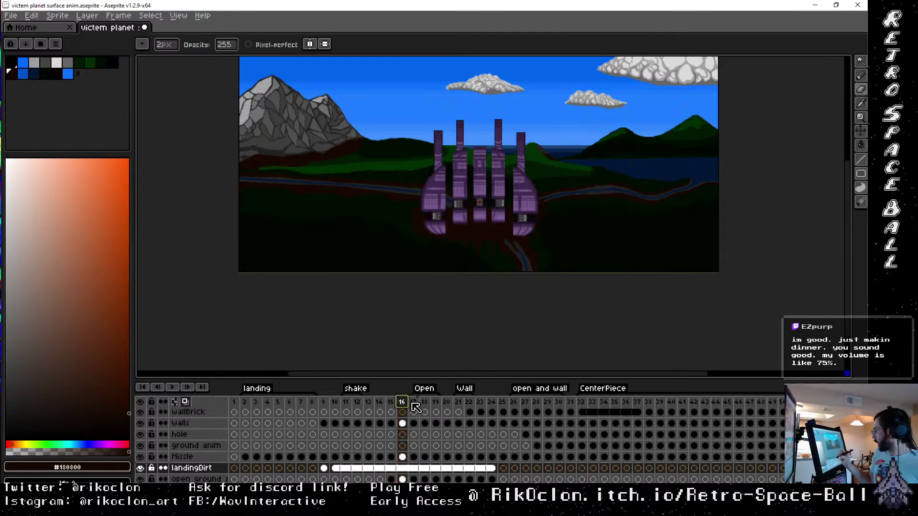
click(392, 410)
click(380, 410)
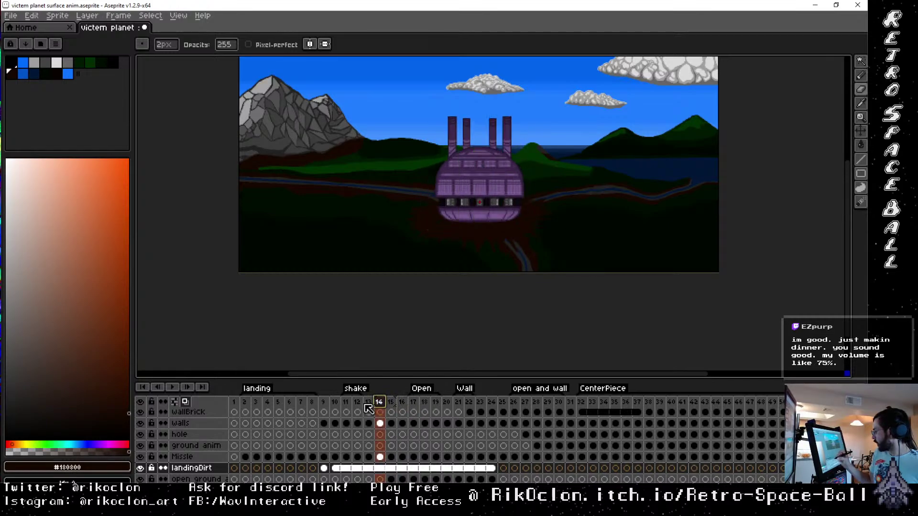
click(369, 410)
click(357, 410)
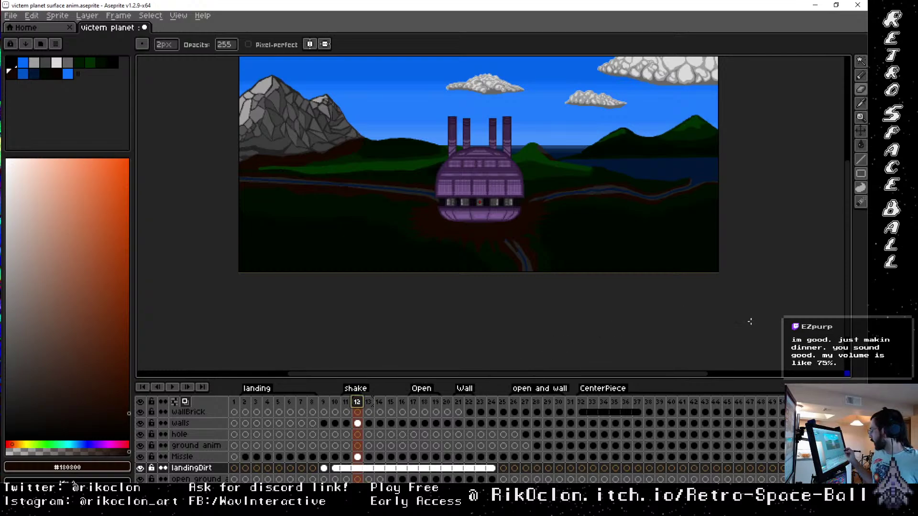
drag(469, 260, 461, 207)
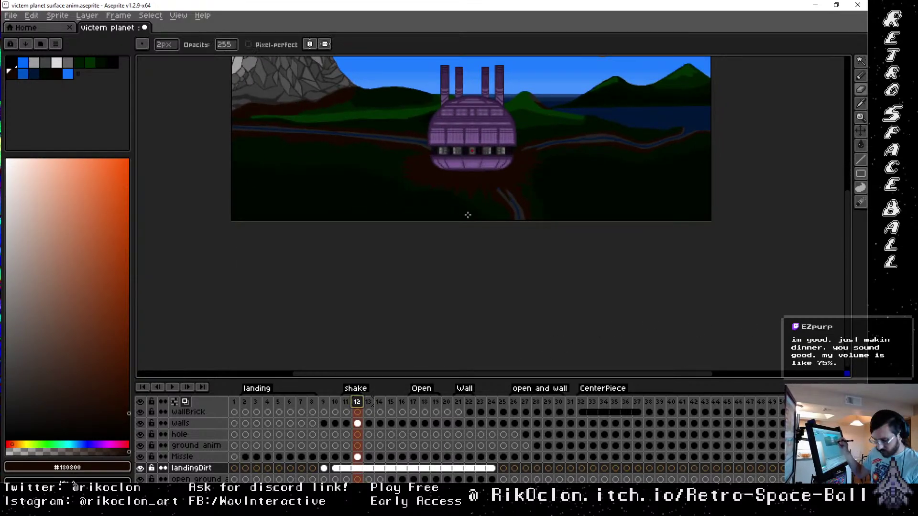
scroll(493, 179, up, 3)
mouse_move(488, 180)
mouse_down()
mouse_move(425, 202)
mouse_move(471, 189)
mouse_up()
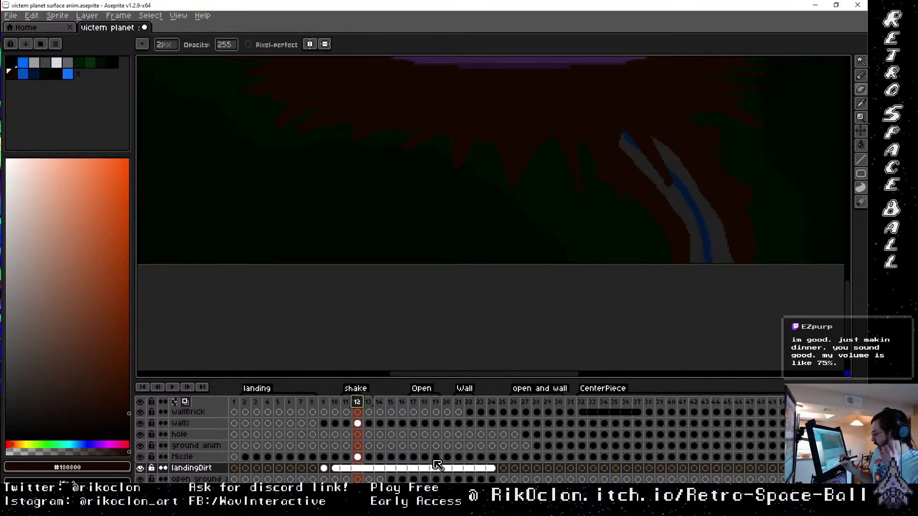
Carve thin notches into the side edges of the linked landingDirt shape in frame 12 with a 2 px eraser
drag(390, 471, 403, 457)
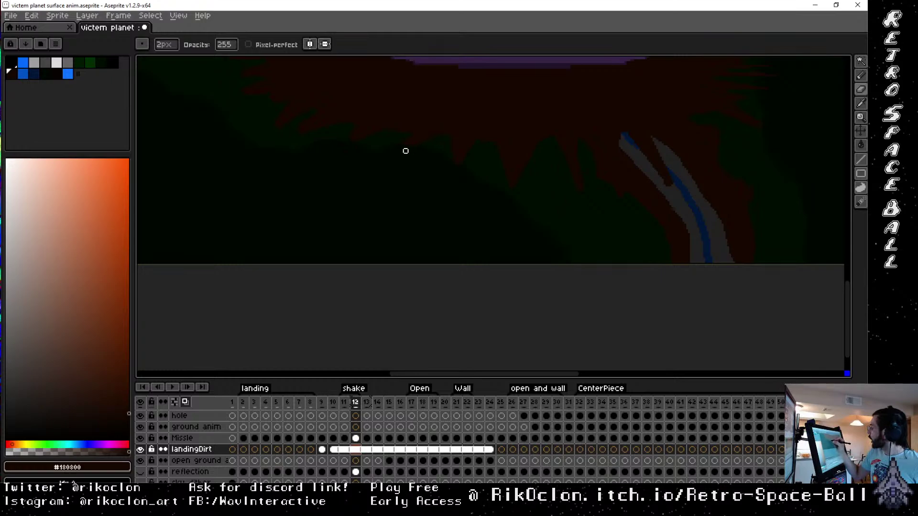
mouse_move(642, 175)
mouse_down()
mouse_move(529, 201)
mouse_move(490, 226)
mouse_up()
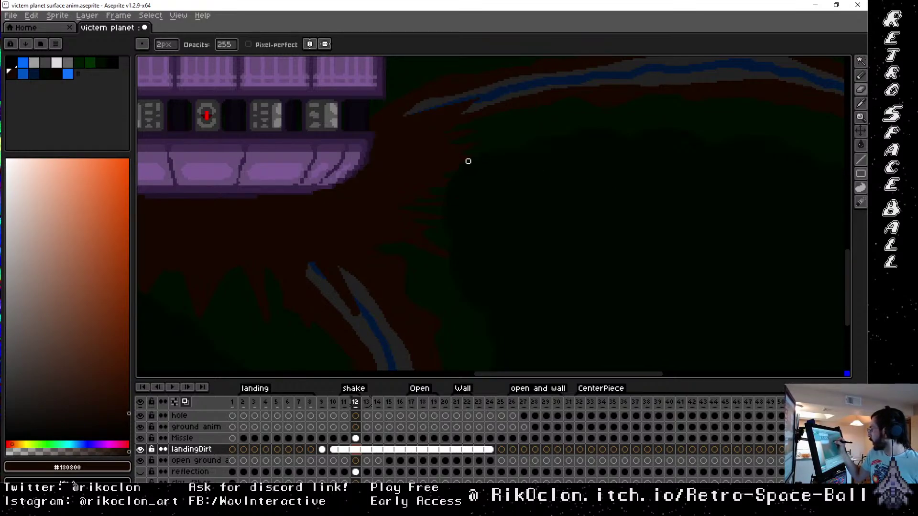
key(space)
mouse_move(646, 258)
mouse_down()
mouse_move(602, 251)
mouse_move(678, 225)
mouse_move(658, 267)
mouse_up()
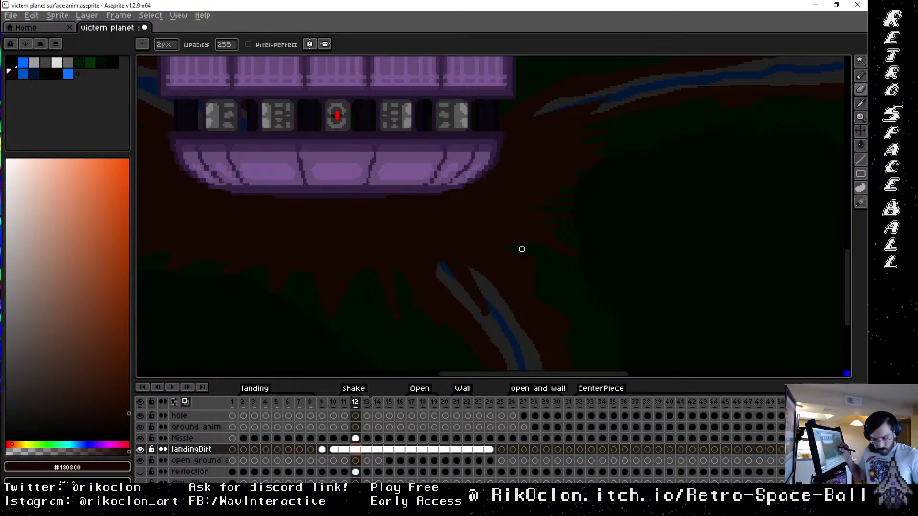
drag(591, 235, 710, 175)
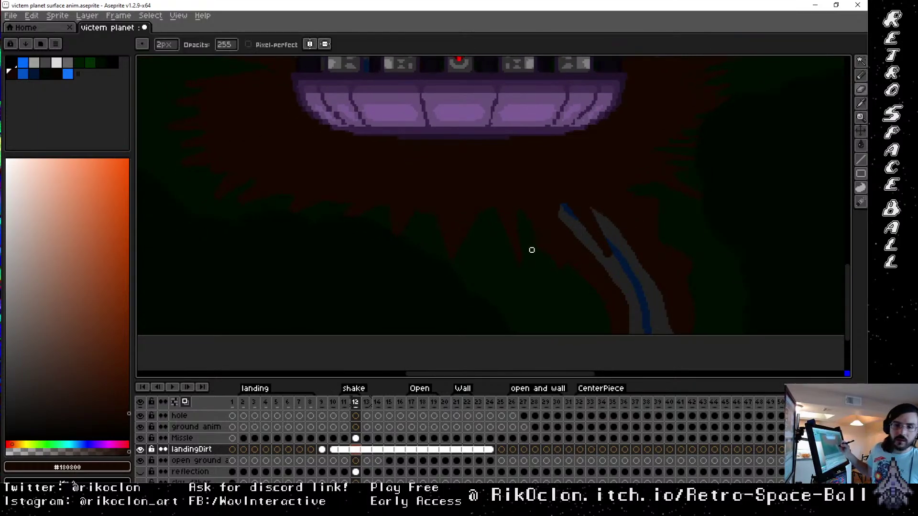
mouse_move(640, 254)
mouse_down()
mouse_move(518, 252)
mouse_move(492, 272)
mouse_up()
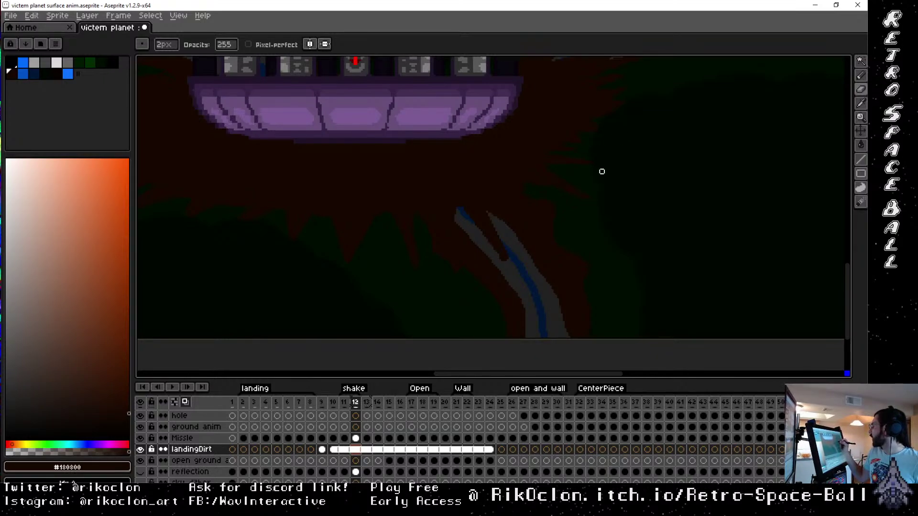
key(space)
drag(588, 201, 636, 240)
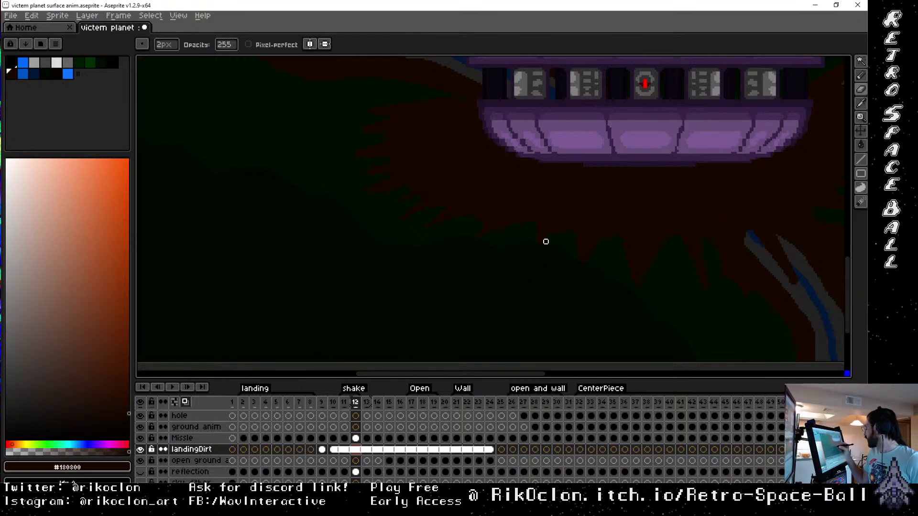
drag(687, 217, 760, 287)
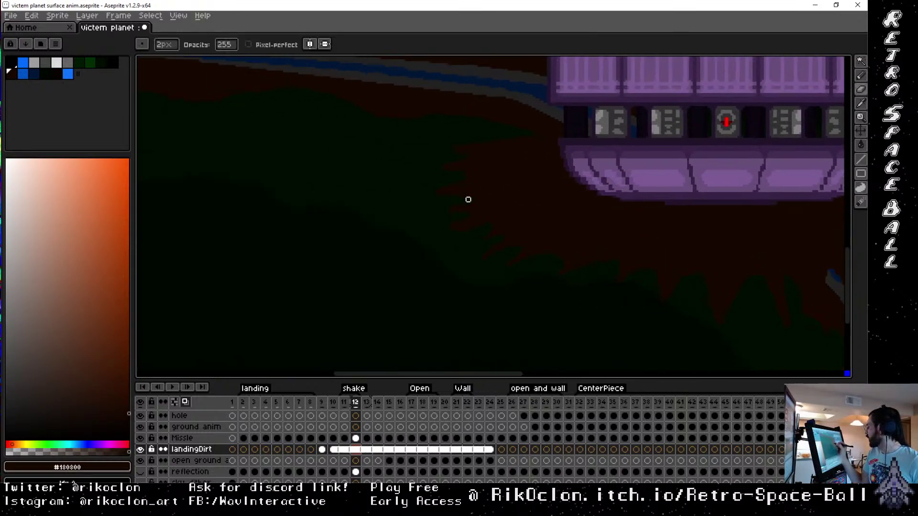
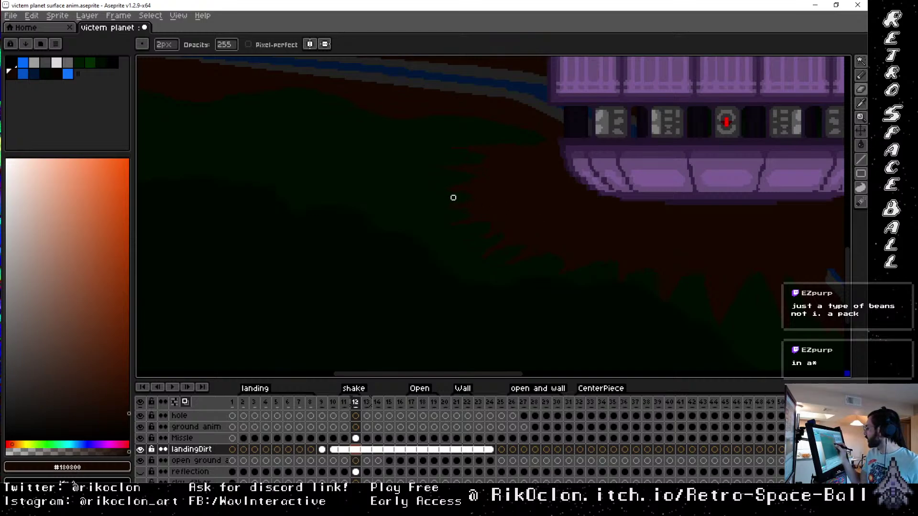
Carve finer notches along the left and lower edges of the landingDirt shape in frame 12 with a 1 px eraser
key(minus)
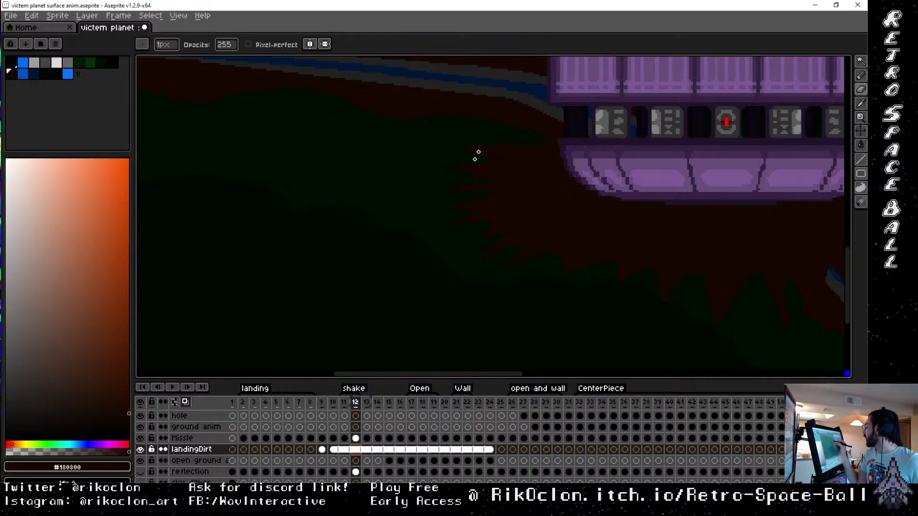
scroll(683, 228, right, 5)
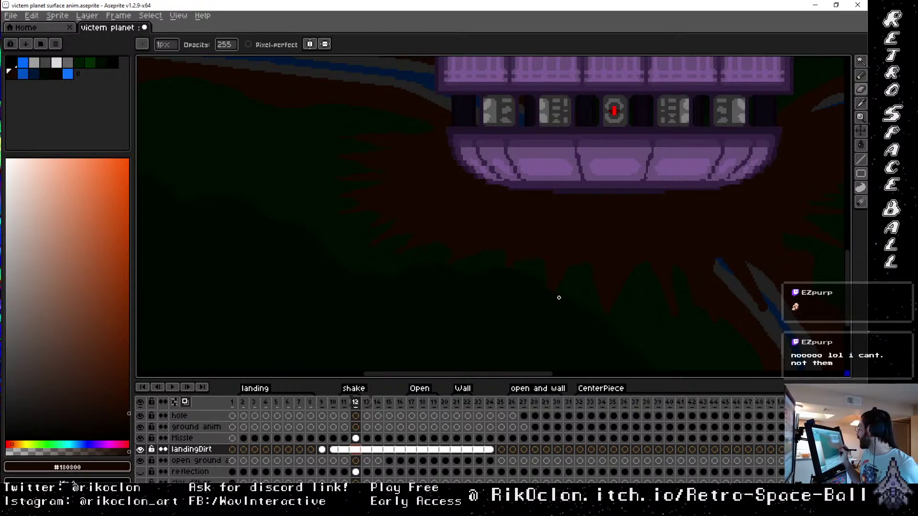
key(space)
drag(640, 301, 507, 252)
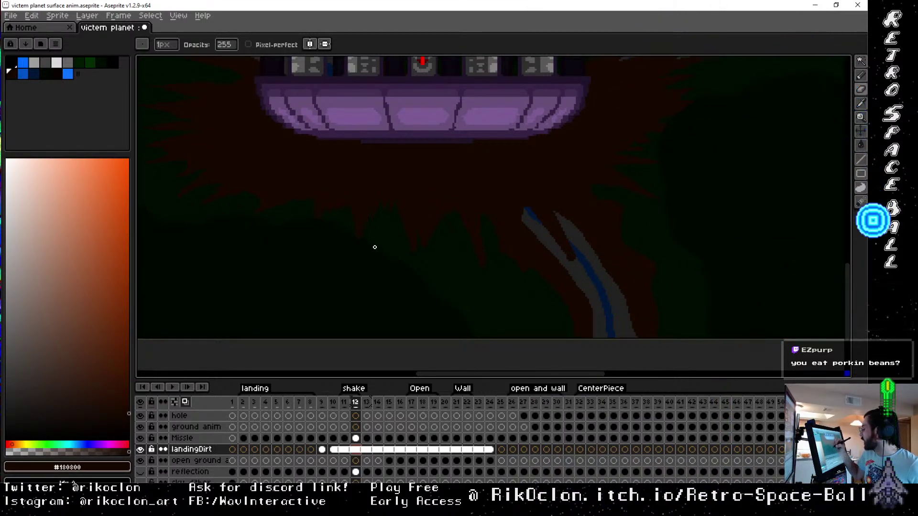
key(space)
drag(512, 236, 406, 250)
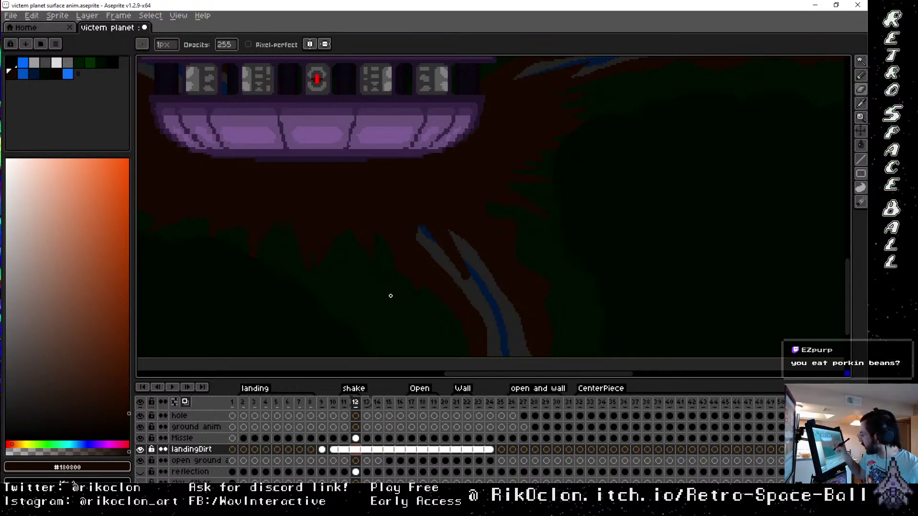
key(space)
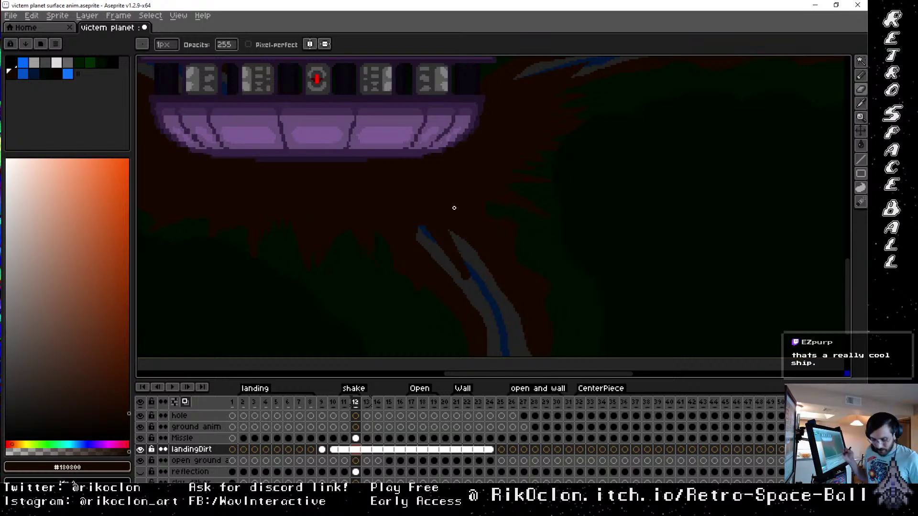
Step through frames 9 to 26 to examine the dirt around the ship's base as it lands and opens and the walls rise
drag(439, 199, 551, 186)
scroll(550, 188, down, 2)
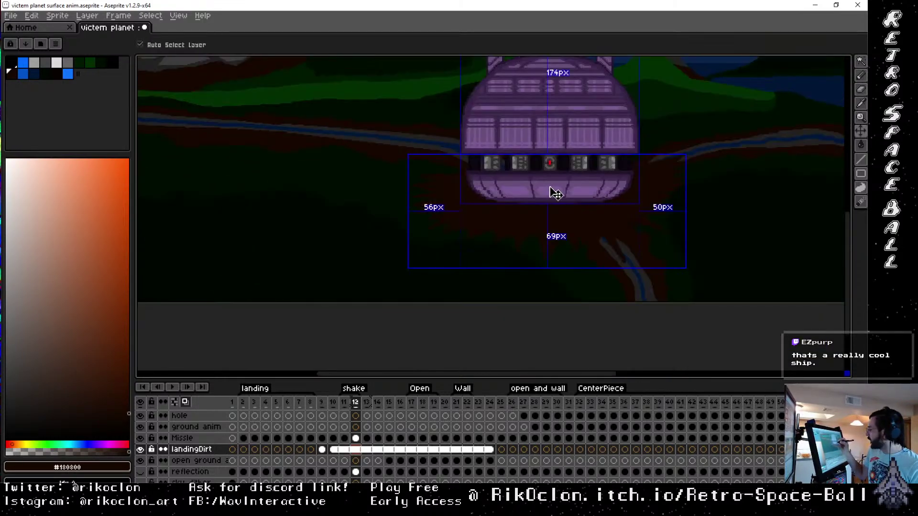
mouse_move(627, 143)
mouse_down()
mouse_move(549, 188)
mouse_move(517, 225)
mouse_move(577, 219)
mouse_up()
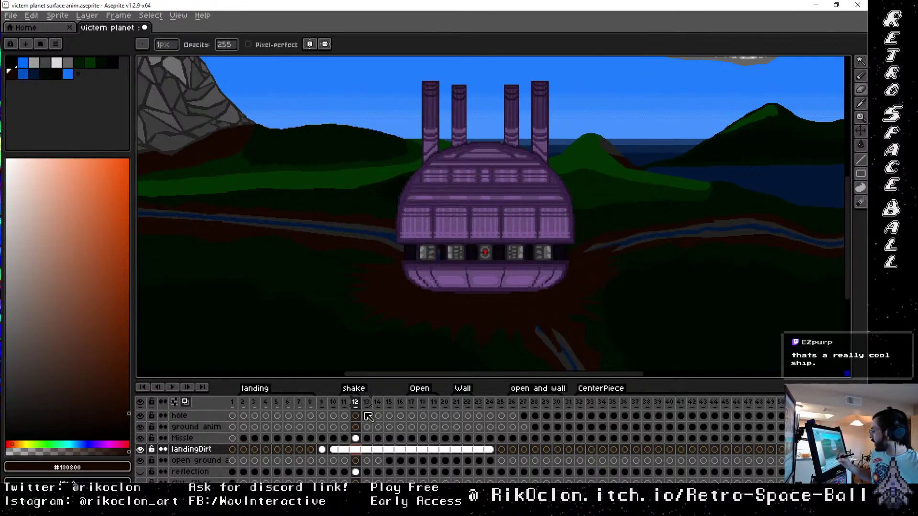
click(345, 403)
key(Left)
key(Left)
key(Left)
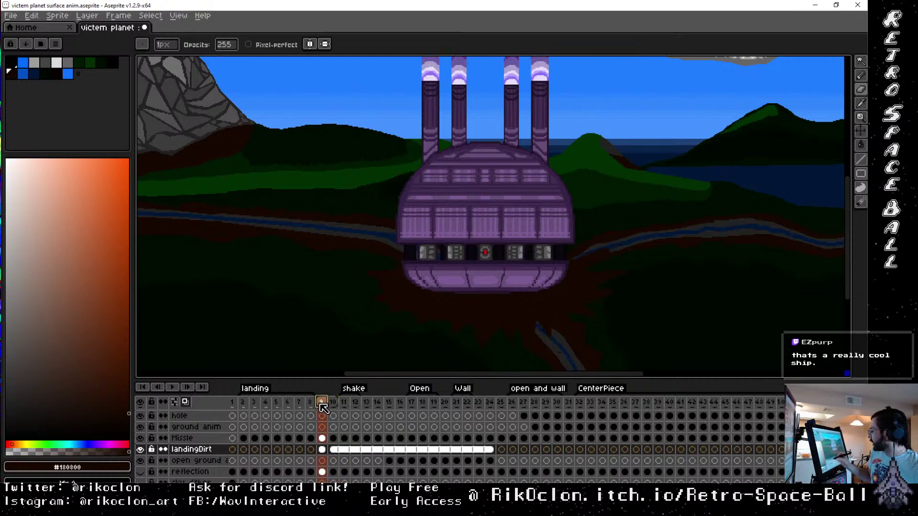
key(Right)
key(Right)
key(Right)
key(Right)
key(Right)
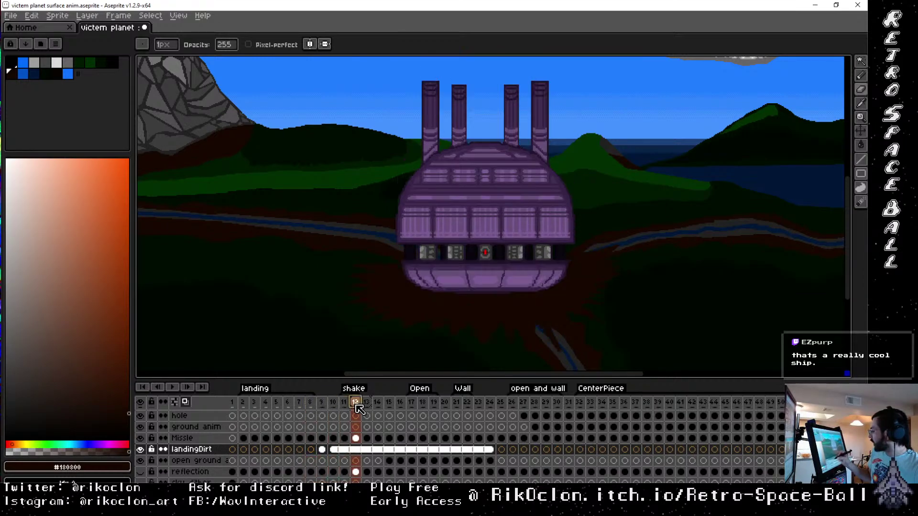
key(Right)
key(Right)
key(Right)
key(Right)
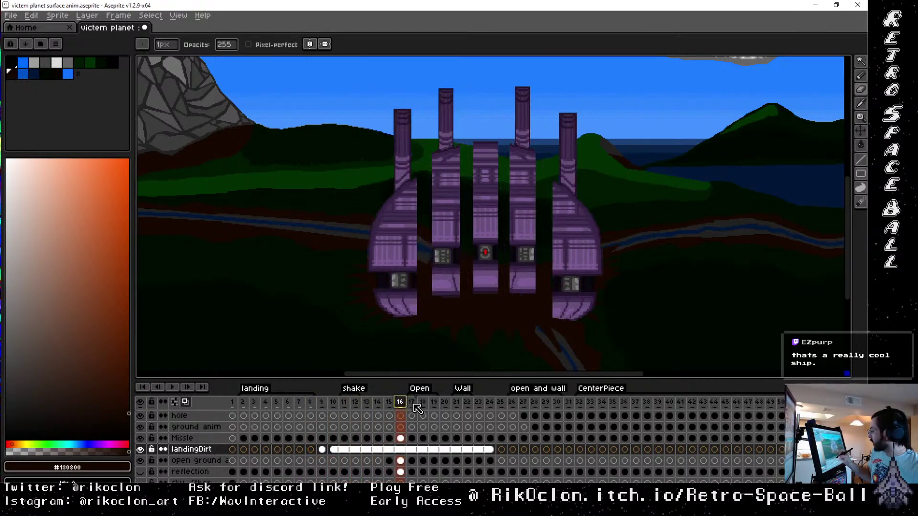
key(Right)
key(Right)
key(Right)
key(Right)
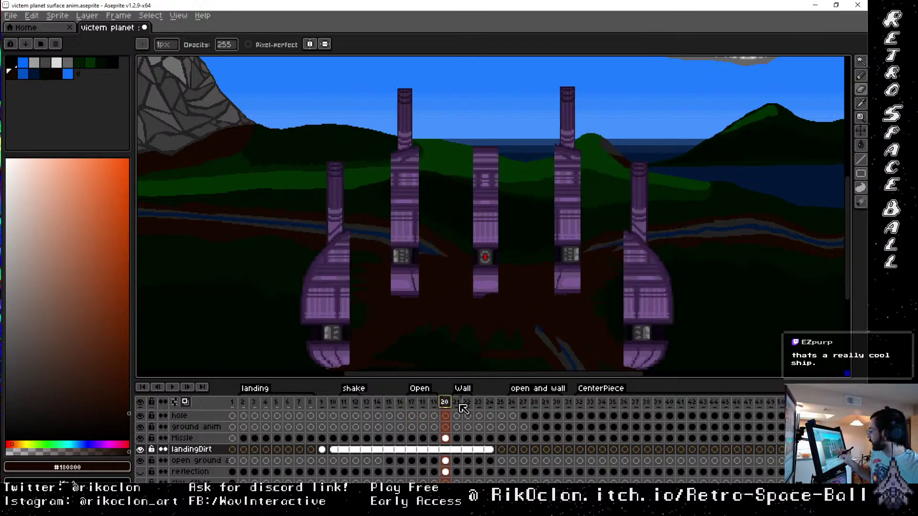
key(Right)
key(Right)
key(Right)
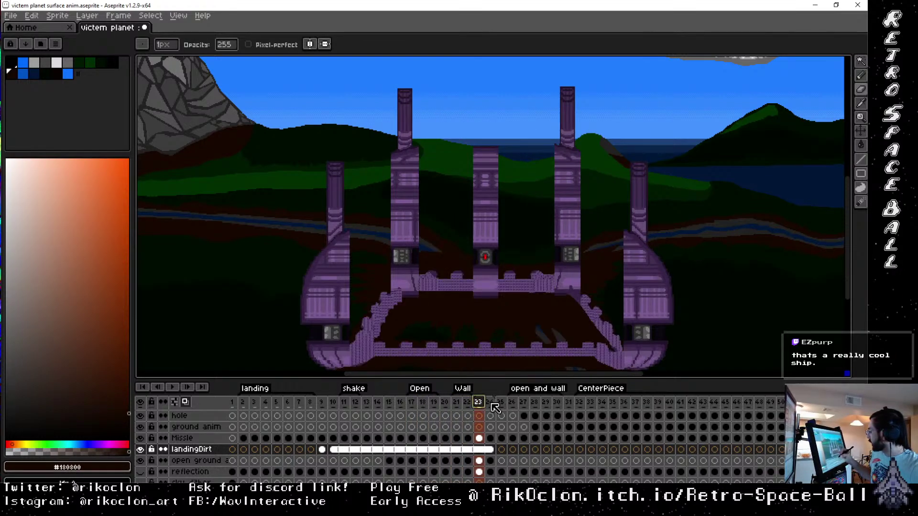
key(Right)
key(Right)
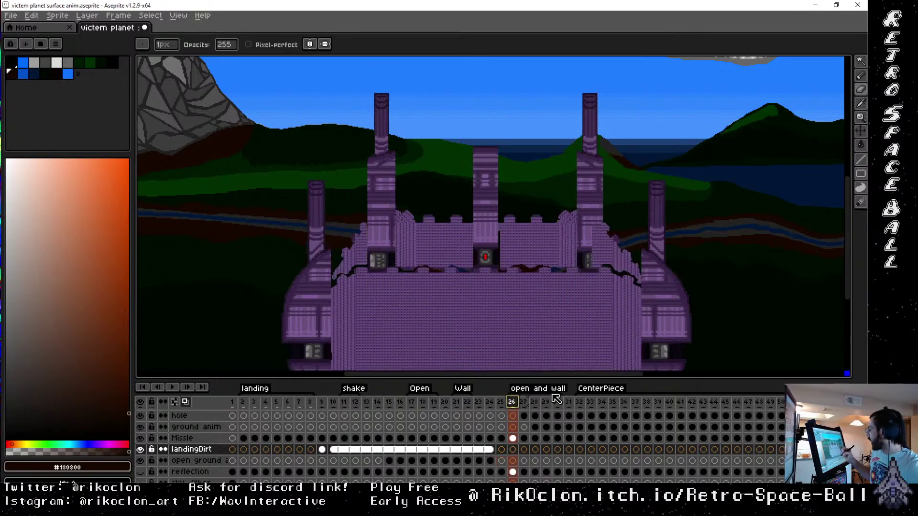
Compare the ground inside the walls across frames 23 to 29, around the point where the landingDirt cels end
click(500, 402)
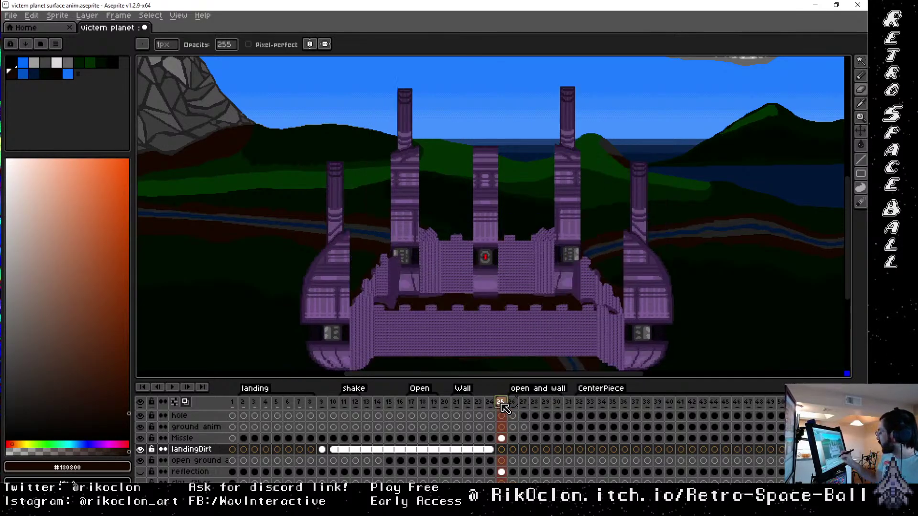
click(490, 402)
click(479, 402)
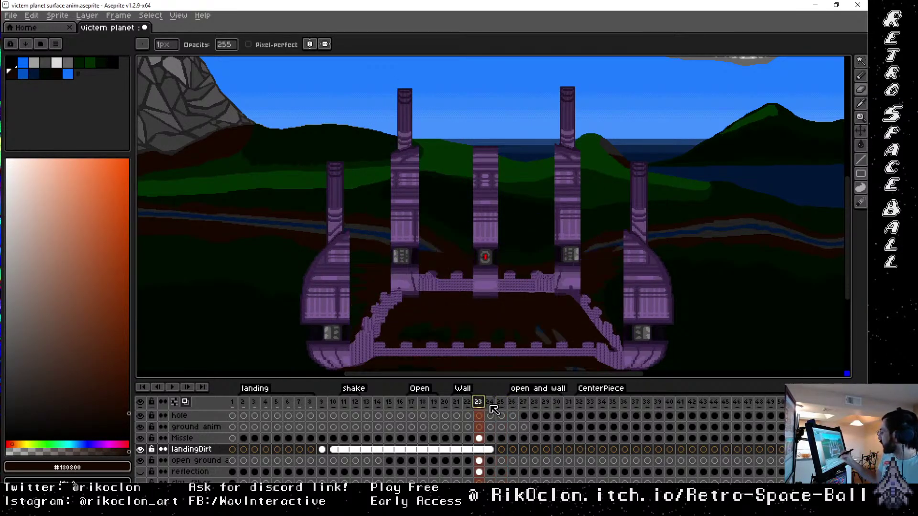
click(490, 402)
click(501, 402)
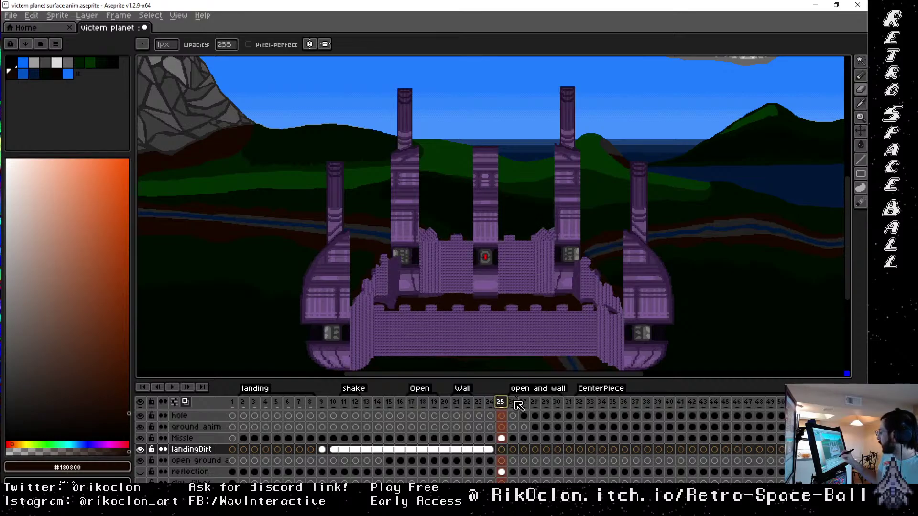
click(512, 402)
click(523, 402)
click(535, 402)
click(545, 402)
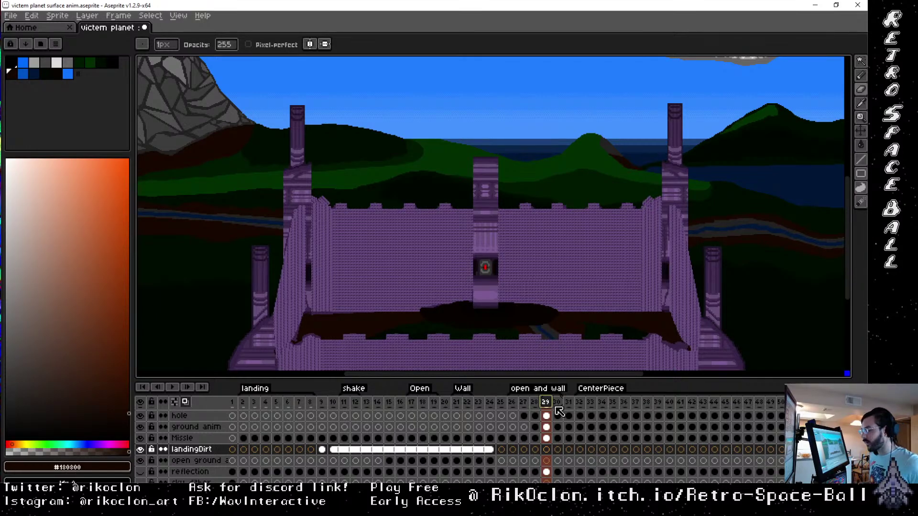
Check the dirt in frames 24 and 16, and compare the ground before and after touchdown across frames 6 to 10
click(488, 403)
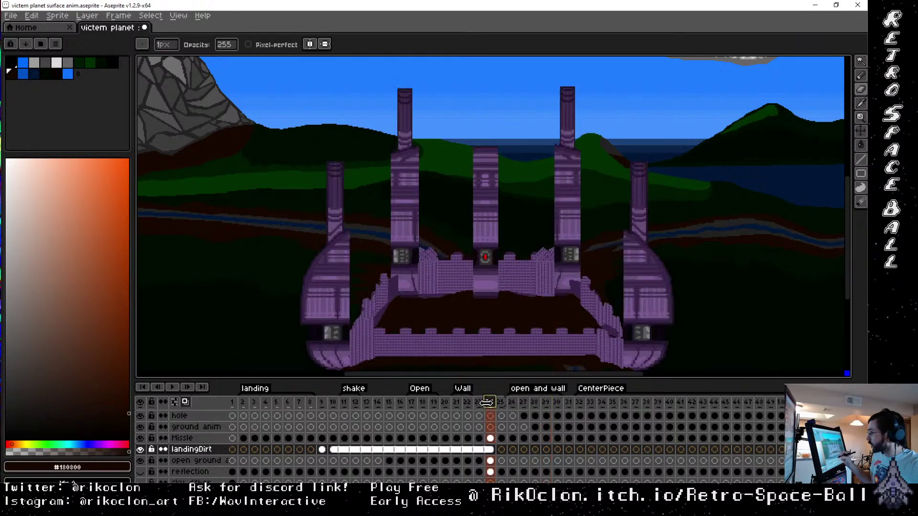
click(423, 404)
click(411, 404)
click(400, 405)
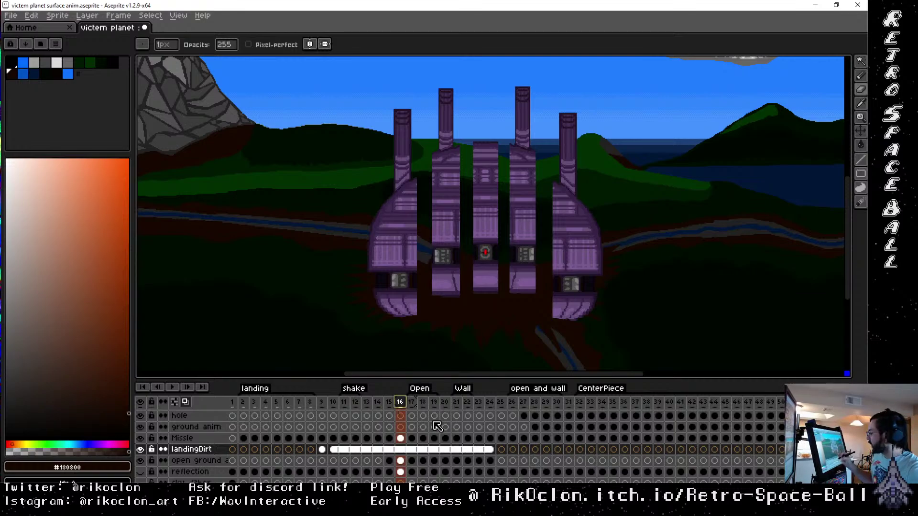
click(331, 404)
click(321, 404)
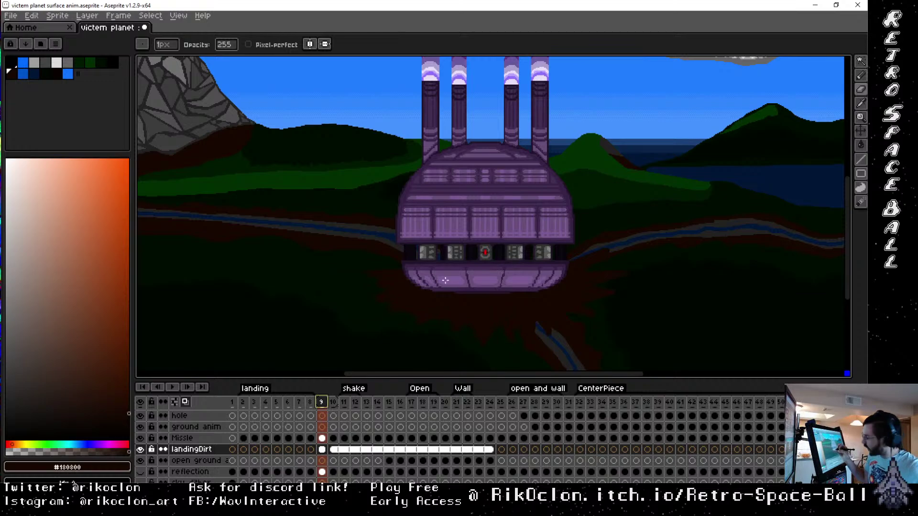
click(310, 403)
click(299, 402)
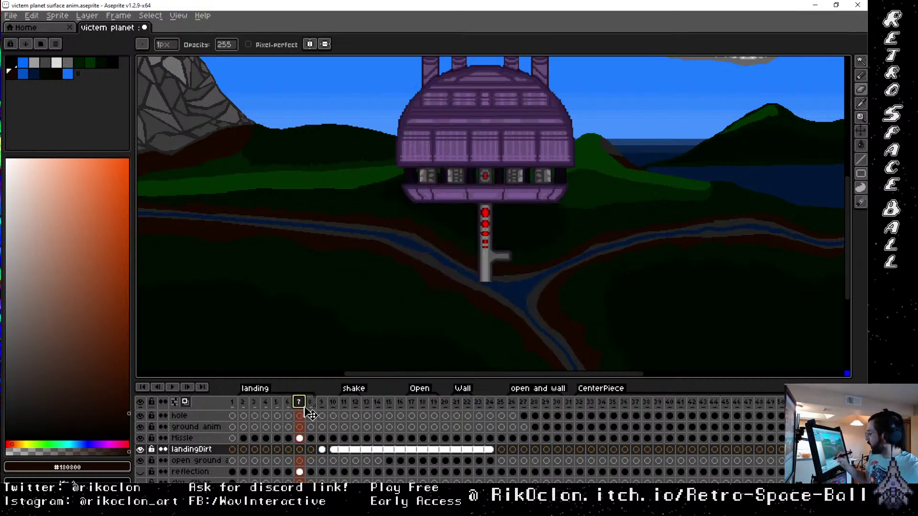
click(287, 402)
click(310, 402)
click(321, 402)
click(333, 402)
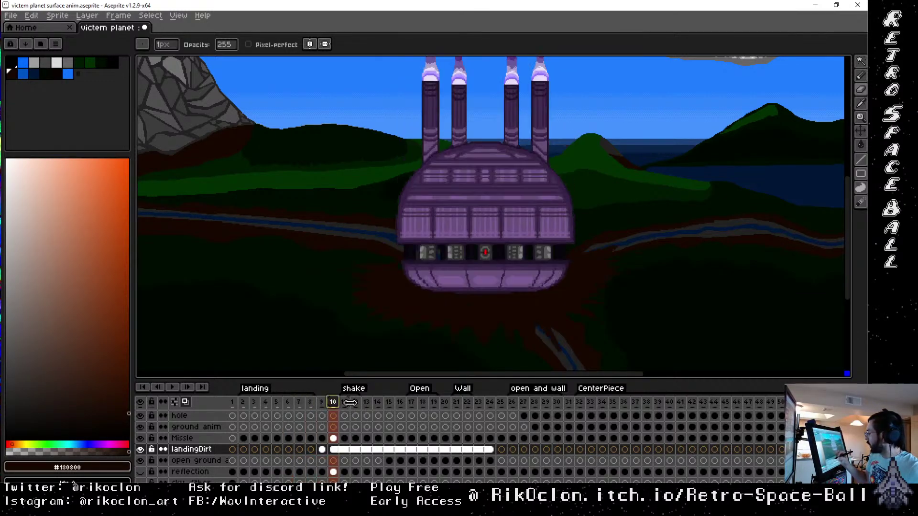
Erase thin slivers of landingDirt between the lower river branches and along the right edge in frame 10 with a 1 px eraser
key(space)
drag(596, 274, 520, 259)
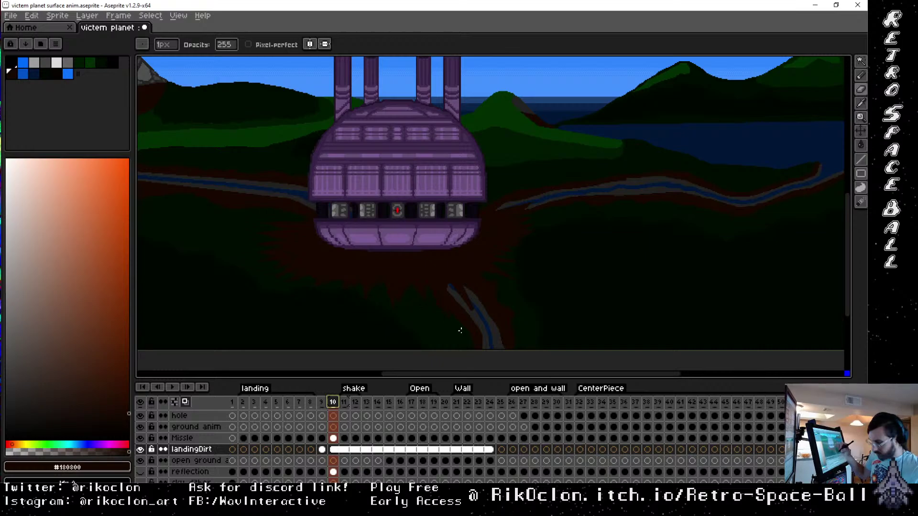
scroll(459, 318, up, 3)
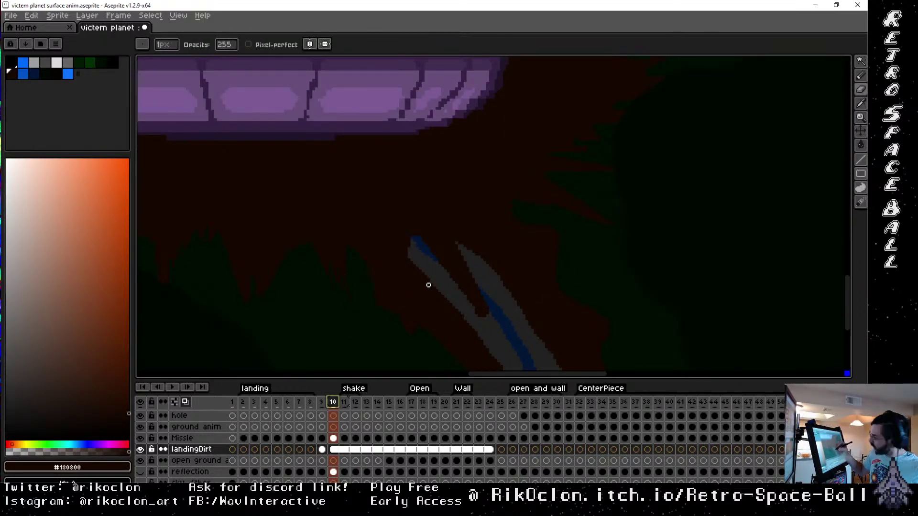
drag(460, 299, 484, 312)
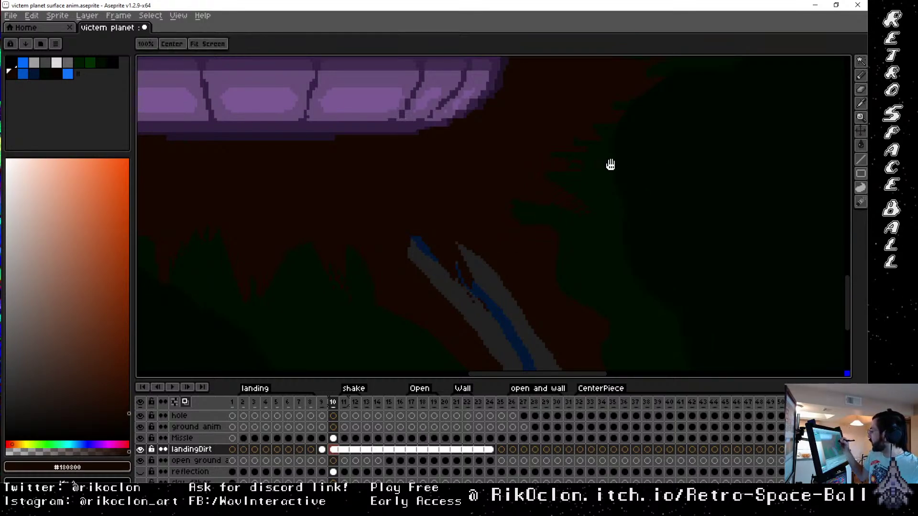
drag(609, 164, 579, 236)
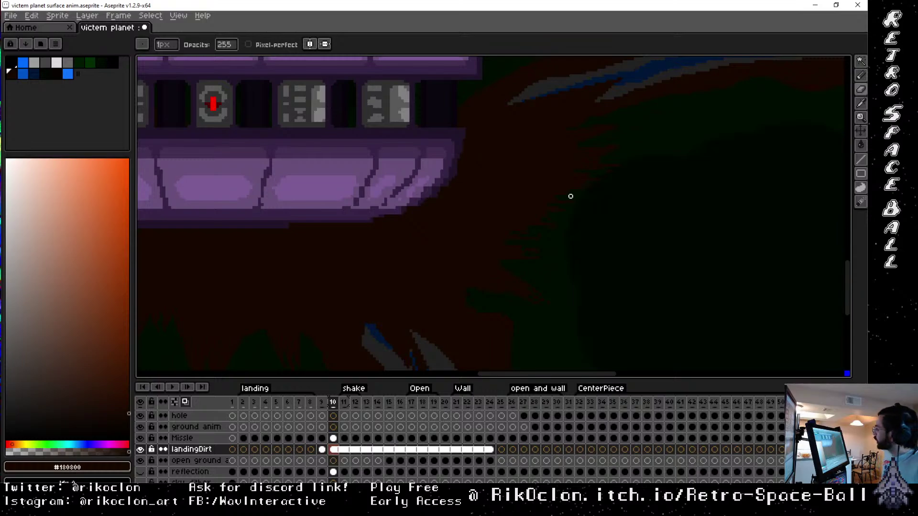
drag(621, 164, 674, 195)
key(alt)
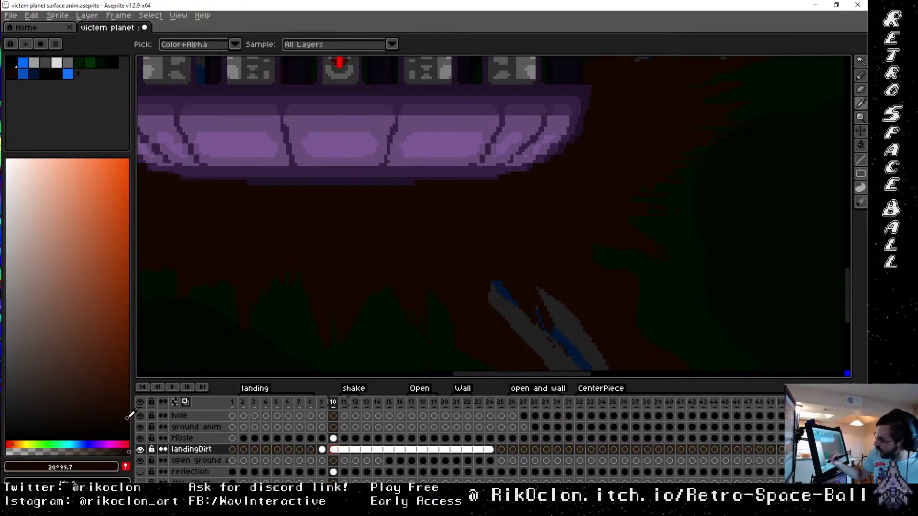
Fill the landingDirt in frame 10 with a darker, near-black brown using the Paint Bucket
key(g)
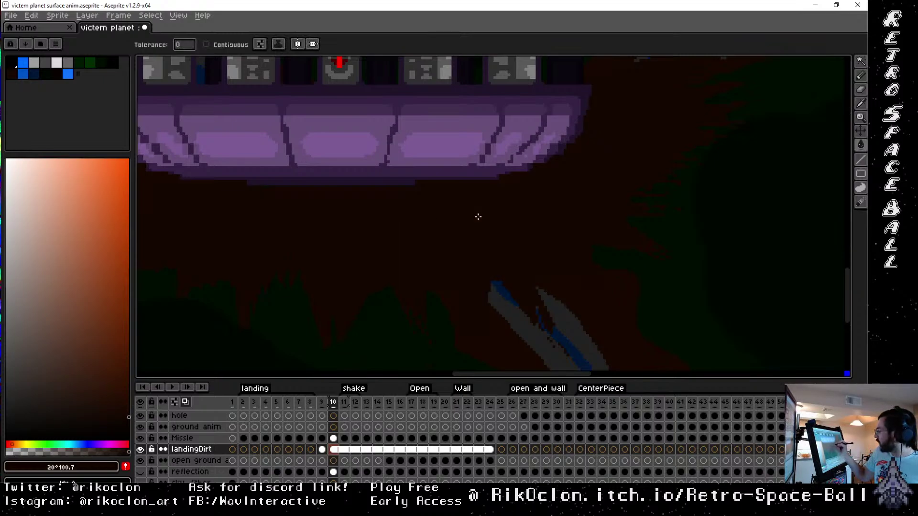
drag(611, 183, 742, 214)
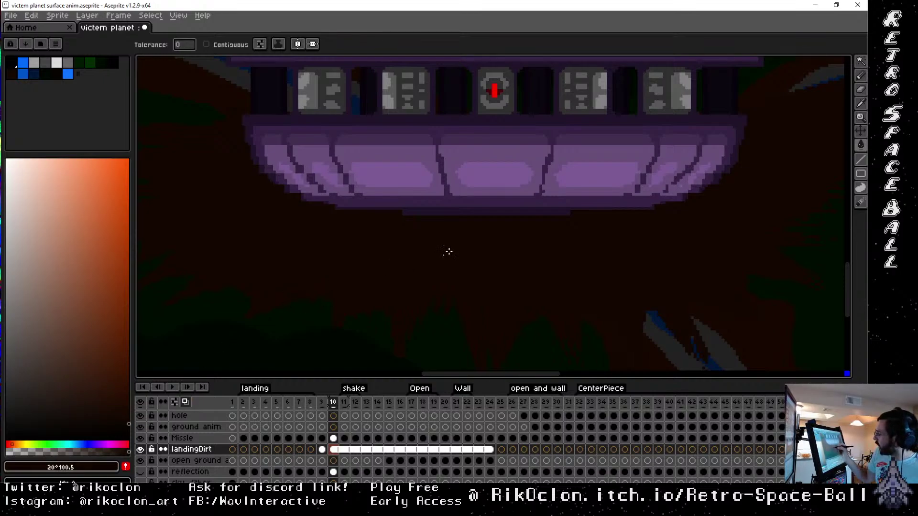
drag(611, 260, 641, 172)
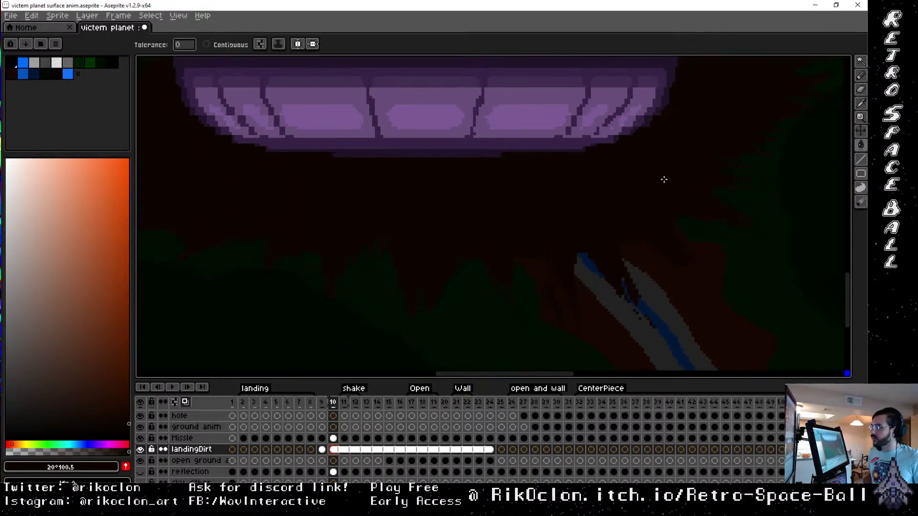
drag(674, 237, 650, 229)
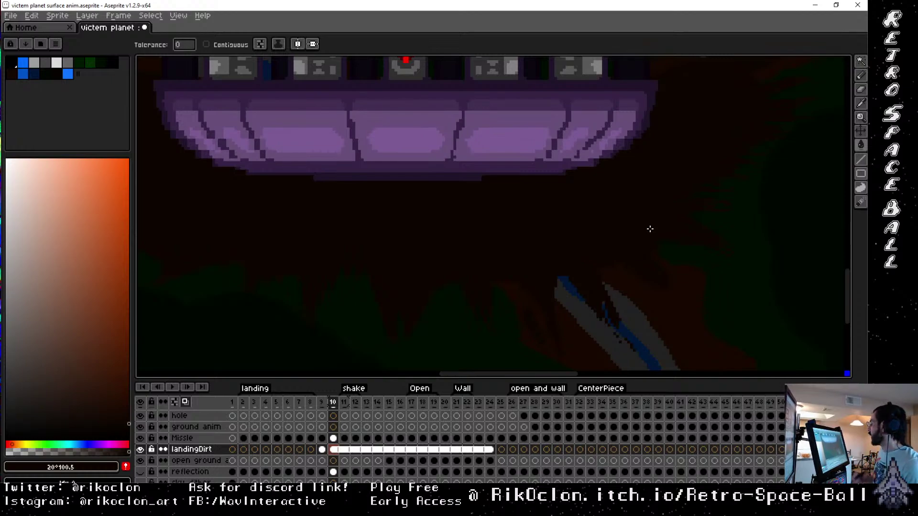
drag(649, 229, 594, 179)
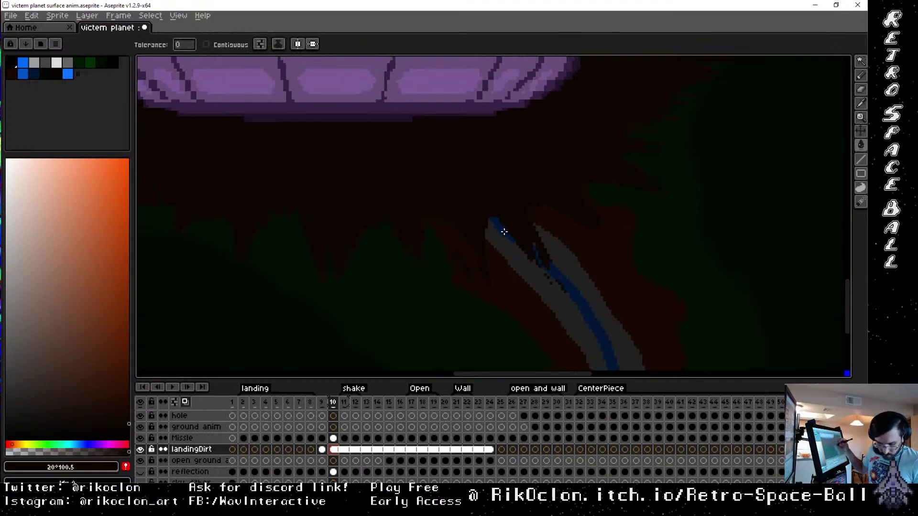
Erase fine 1 px notches in frame 10's landingDirt over the lower river's mouth and along the dirt's lower edge
key(b)
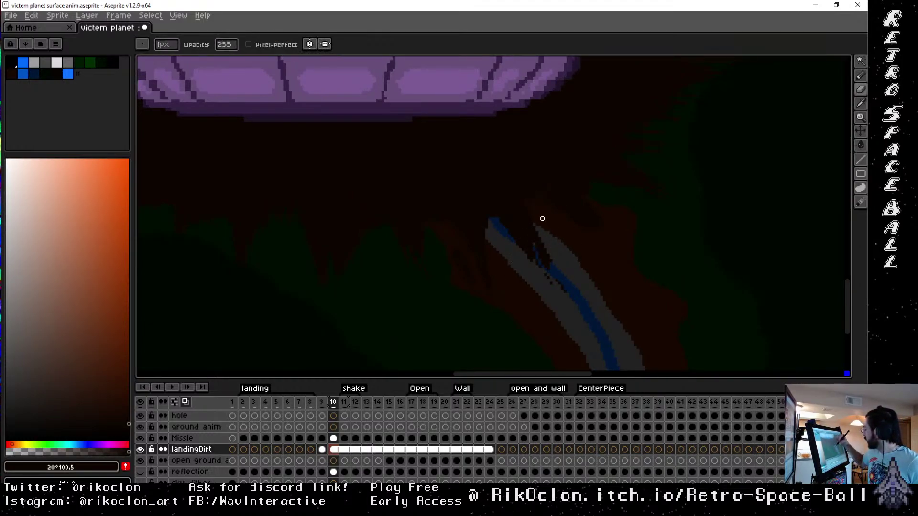
mouse_move(517, 210)
mouse_down()
mouse_move(548, 246)
mouse_move(508, 221)
mouse_up()
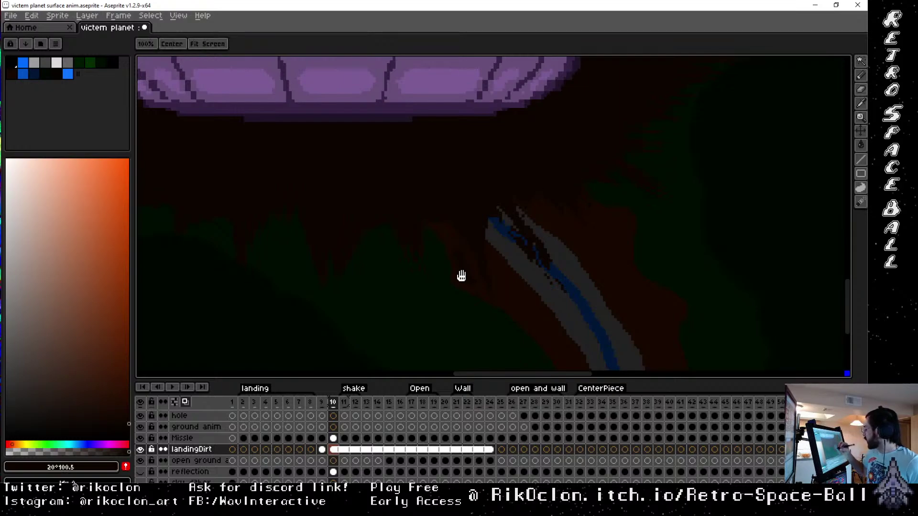
drag(461, 272, 565, 227)
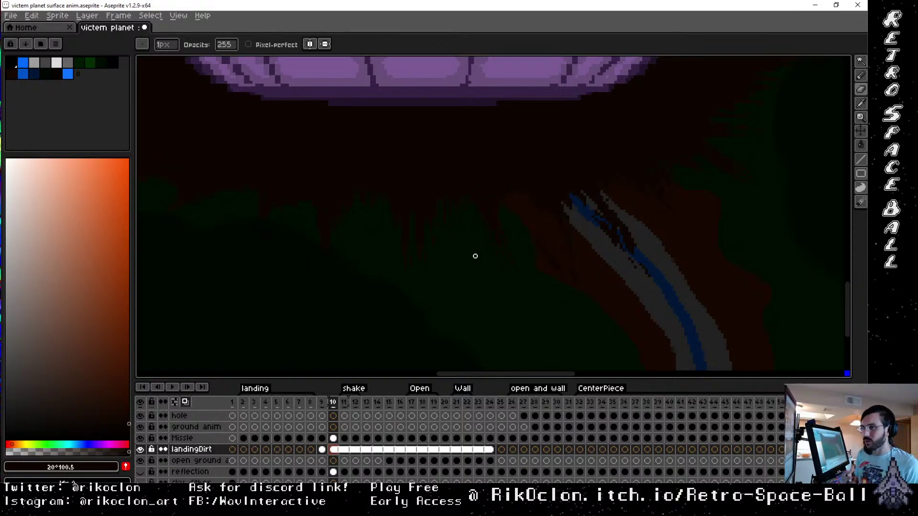
scroll(526, 227, left, 5)
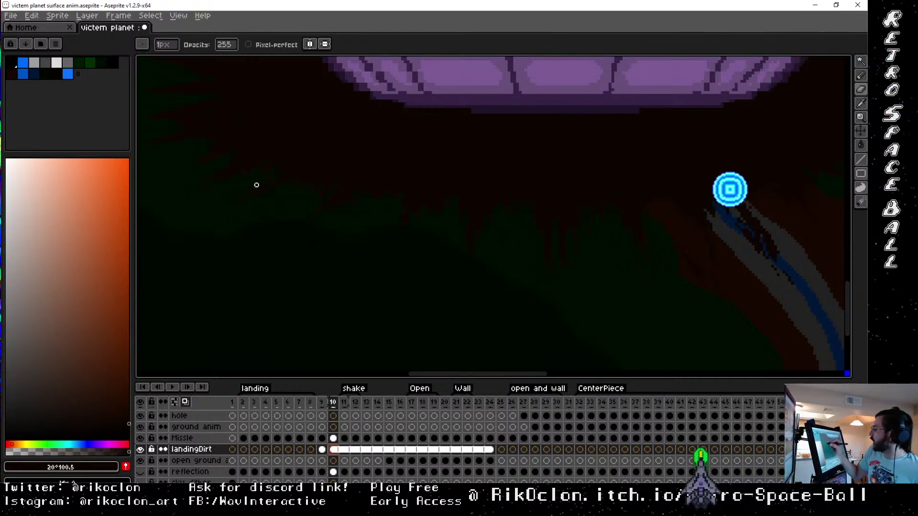
Erase thin 1 px slivers along the left and right sides of the landingDirt in frame 10 to make its outline more ragged
drag(408, 137, 486, 213)
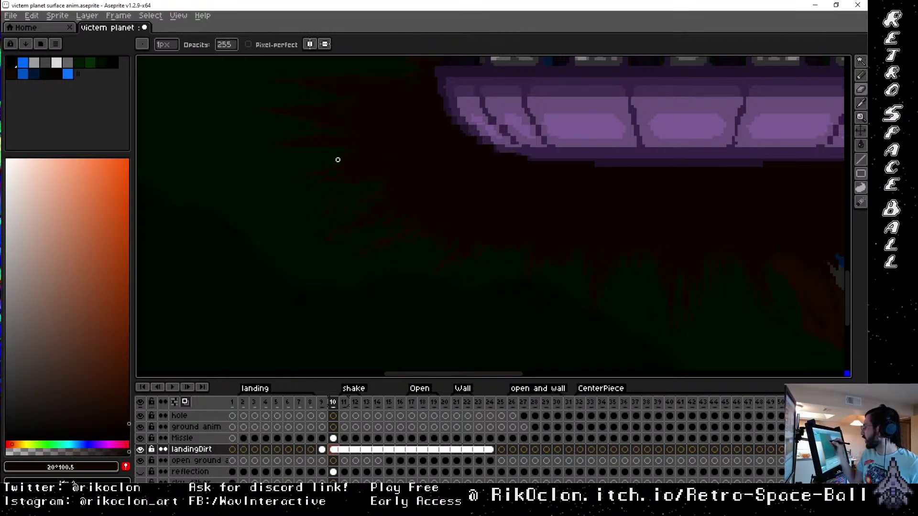
drag(363, 156, 449, 214)
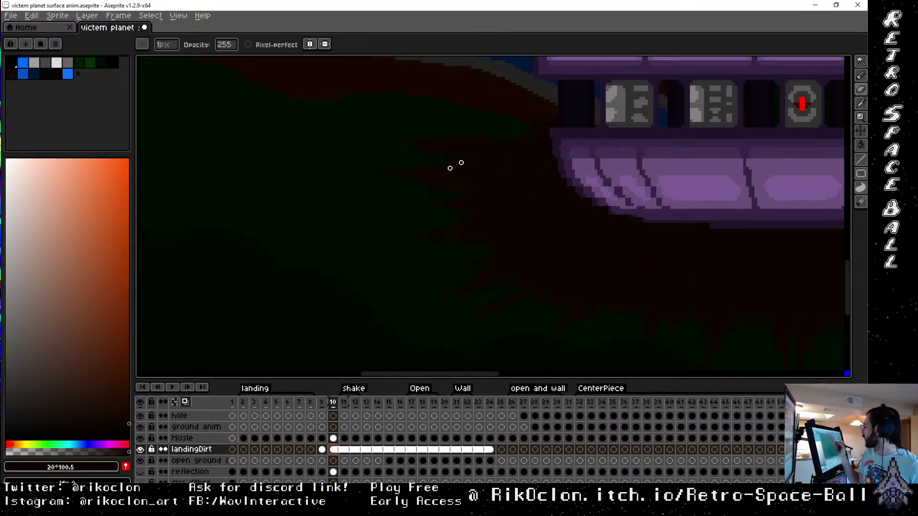
mouse_move(553, 106)
mouse_down()
mouse_move(449, 180)
mouse_move(690, 180)
mouse_move(254, 188)
mouse_move(660, 164)
mouse_up()
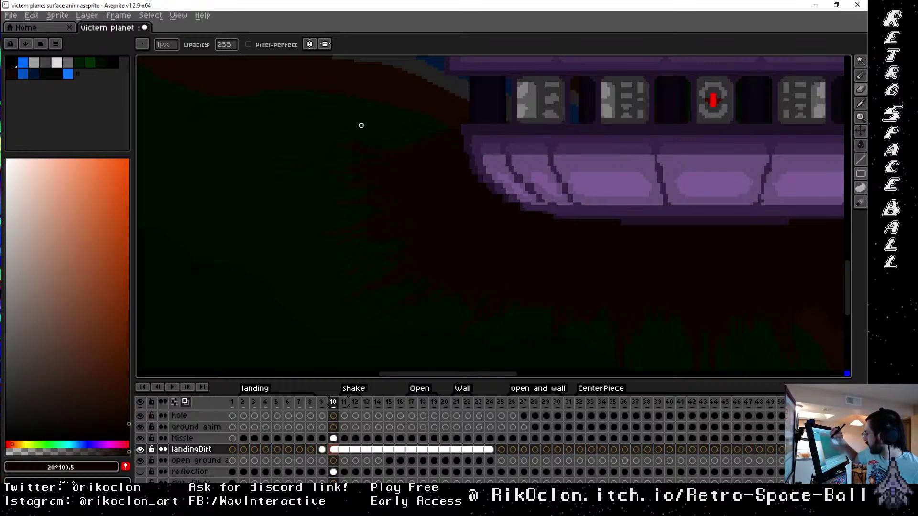
key(space)
drag(416, 159, 303, 171)
drag(789, 239, 568, 216)
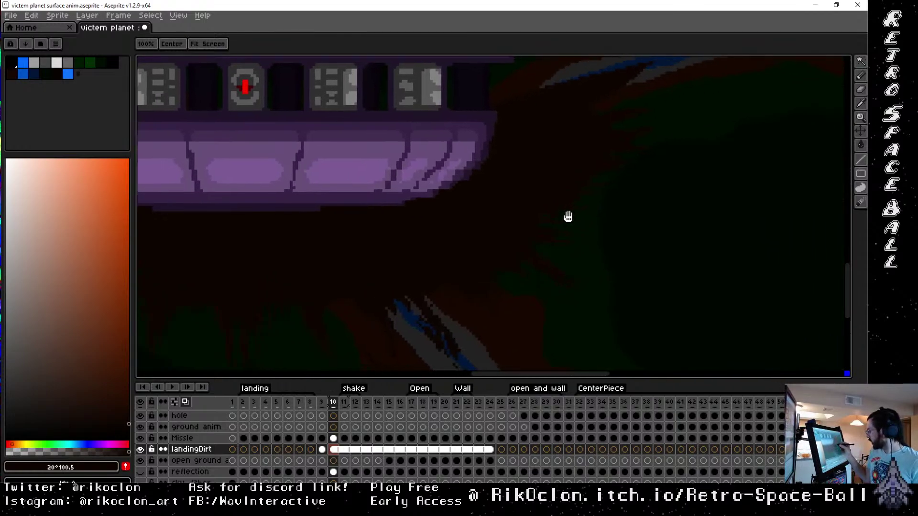
Compare the dirt around the ship's base between frame 10 and its neighbouring frames 9 and 11
scroll(571, 225, down, 3)
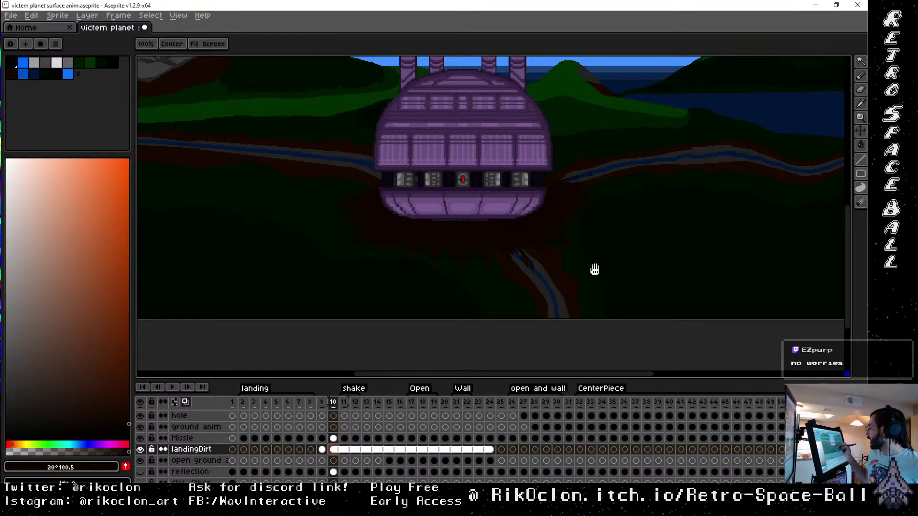
drag(595, 266, 516, 202)
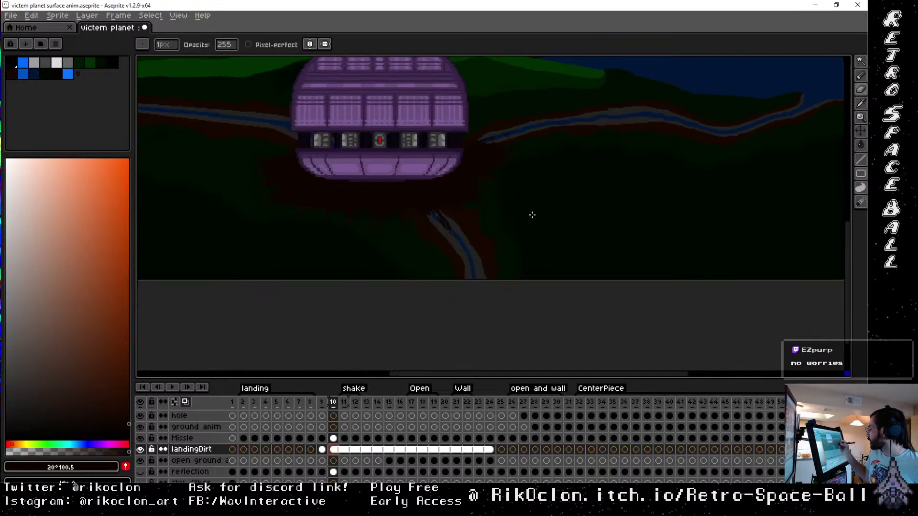
click(343, 402)
key(Left)
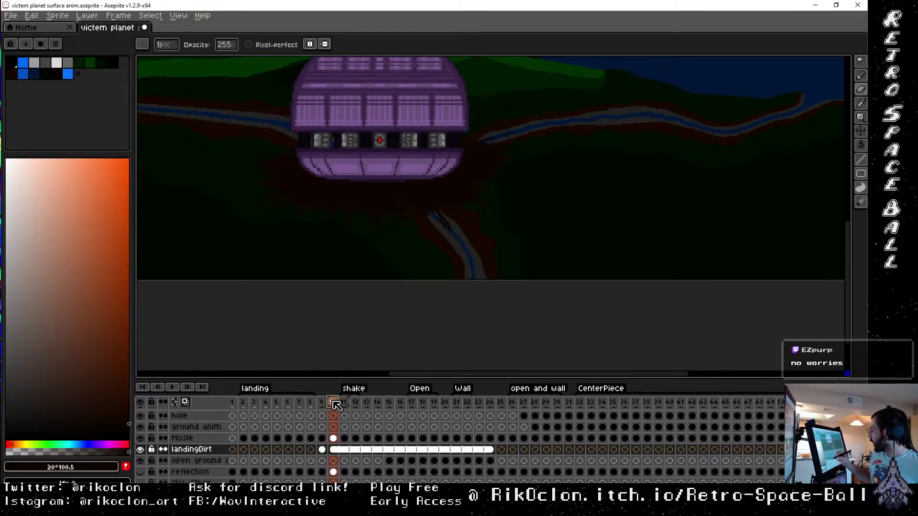
key(Left)
key(Right)
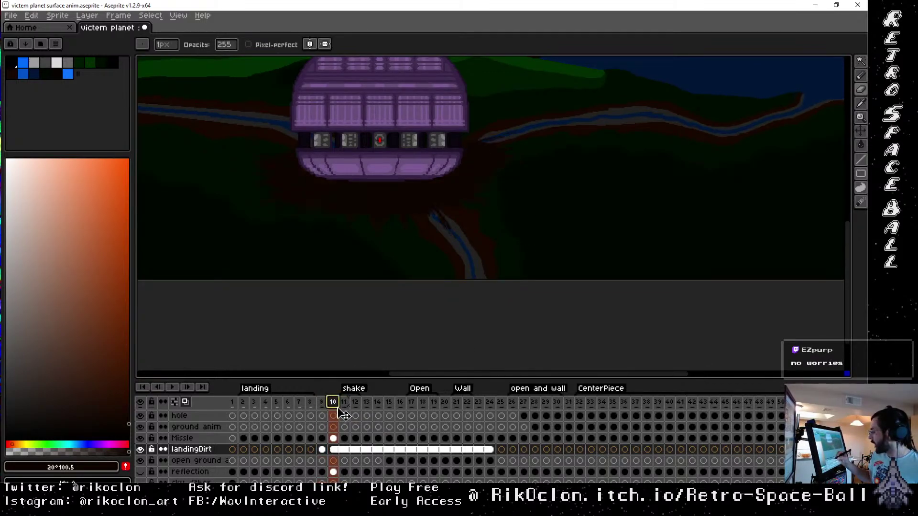
Fill the landingDirt in frame 9 with the dark brown sampled from frame 10's dirt
alt+click(431, 189)
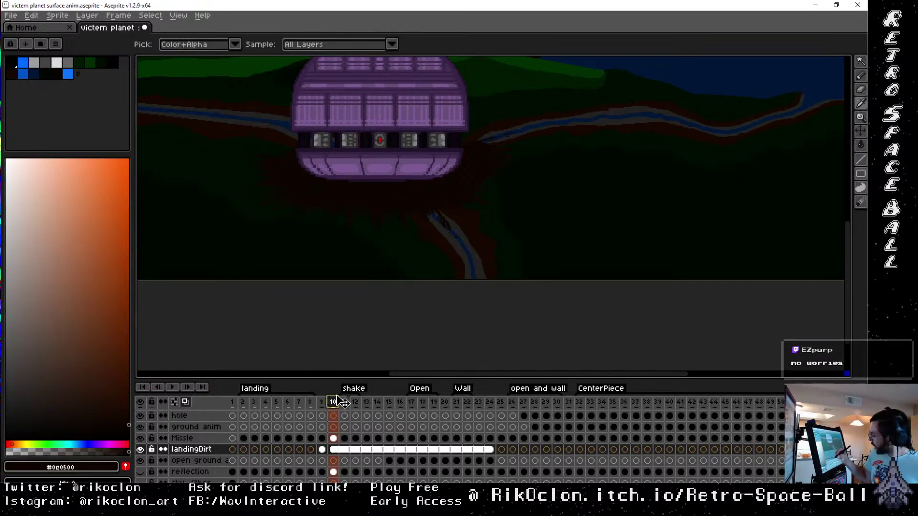
click(324, 403)
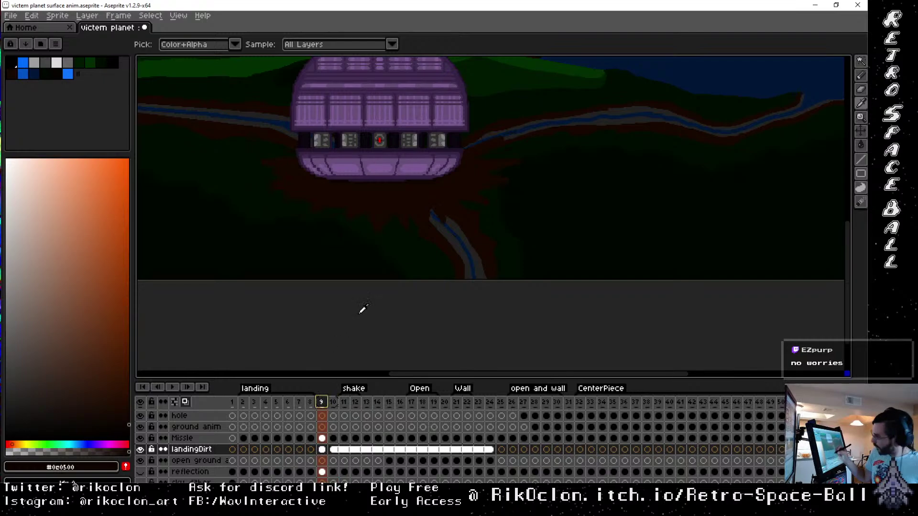
key(g)
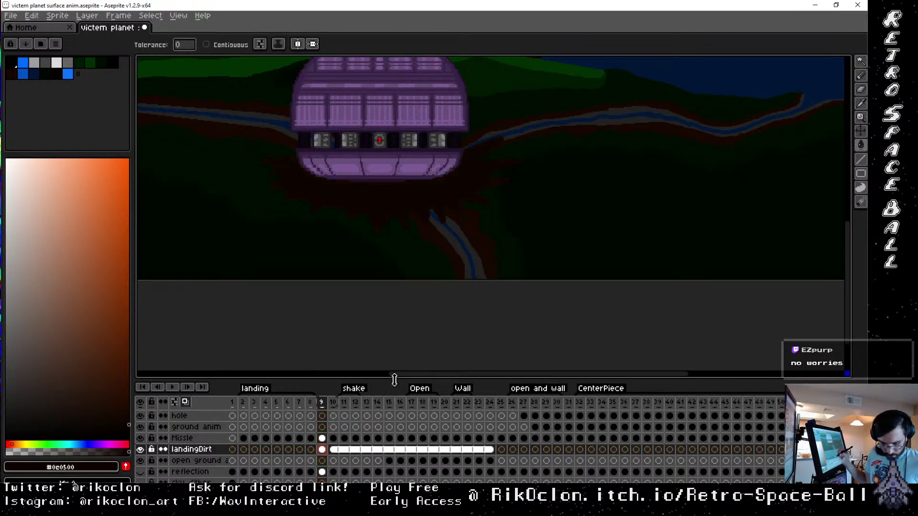
Erase fine 1 px streaks in frame 9's landingDirt where it covers the upper end of the lower river
key(b)
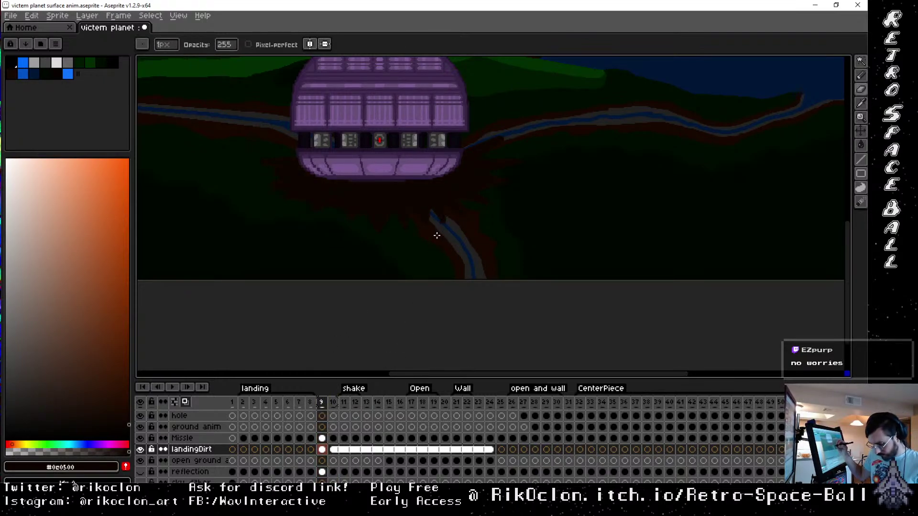
scroll(437, 232, up, 3)
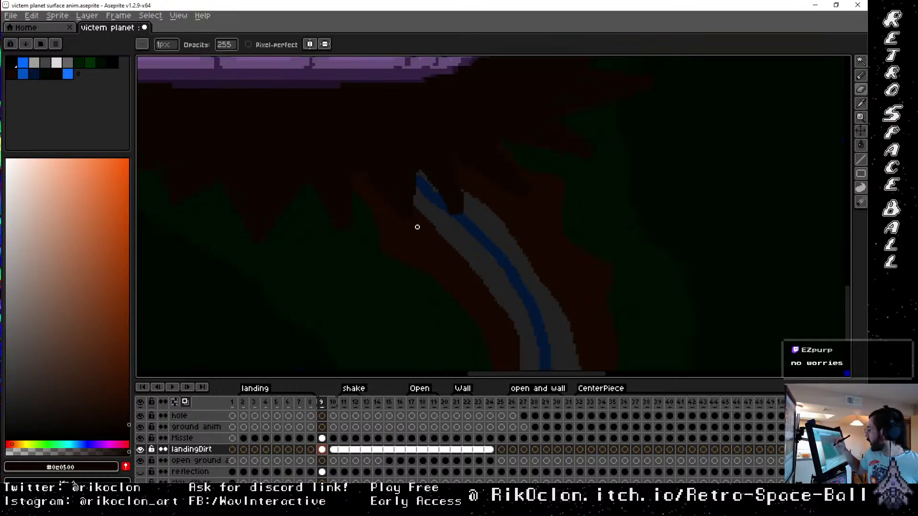
mouse_move(418, 230)
mouse_down()
mouse_move(410, 152)
mouse_move(444, 196)
mouse_up()
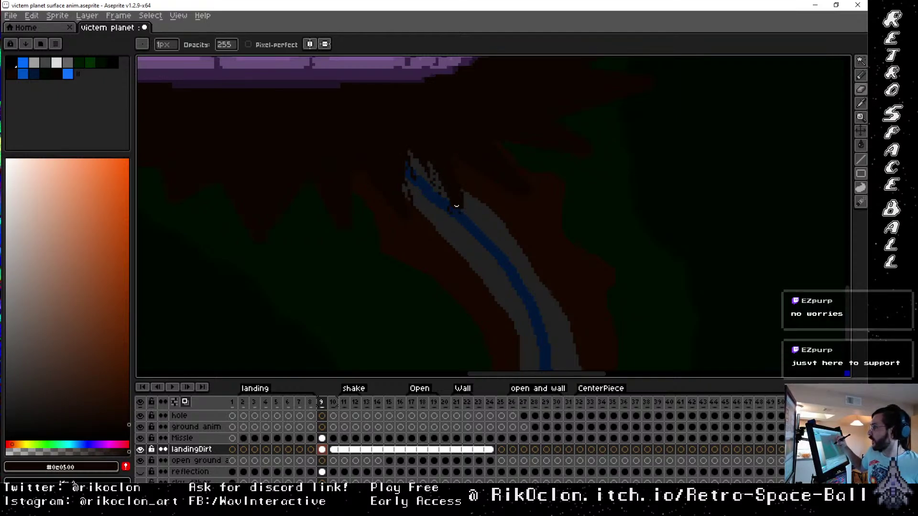
mouse_move(457, 207)
mouse_down()
mouse_move(462, 171)
mouse_move(462, 199)
mouse_up()
drag(448, 177, 456, 194)
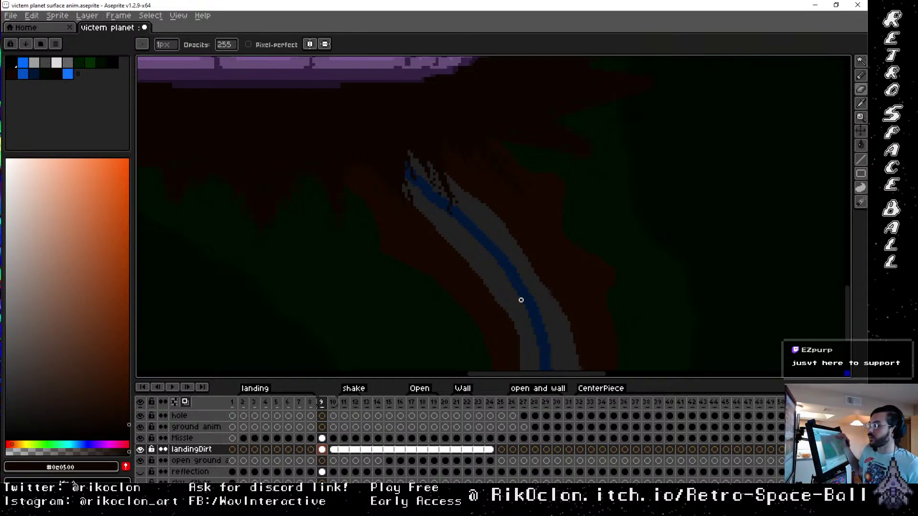
Erase thin notches along the lower, left and right edges of frame 9's landingDirt, including over the start of the right river
drag(346, 199, 580, 207)
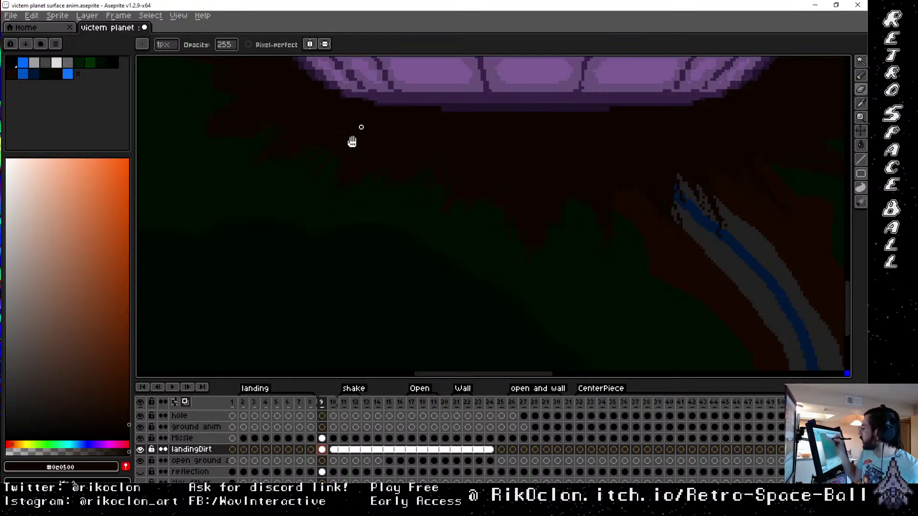
drag(307, 176, 501, 240)
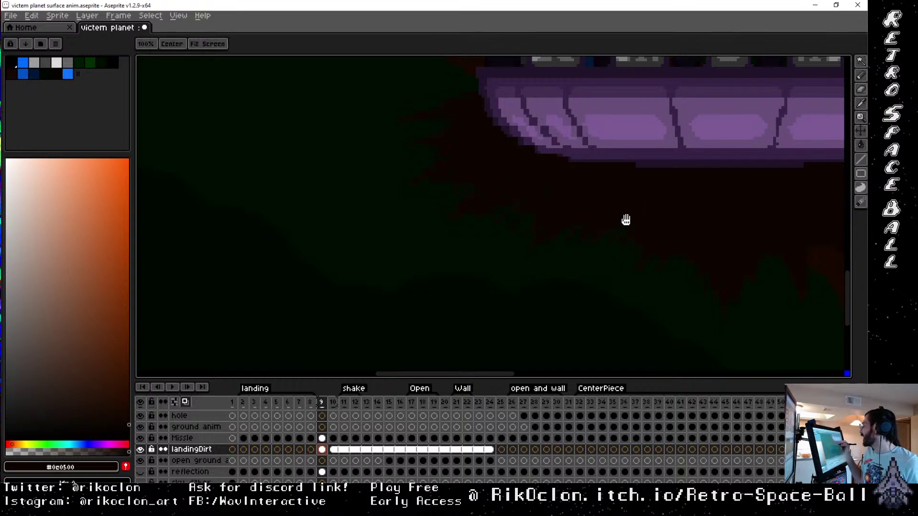
drag(625, 219, 519, 207)
mouse_move(736, 227)
mouse_down()
mouse_move(656, 200)
mouse_move(439, 213)
mouse_up()
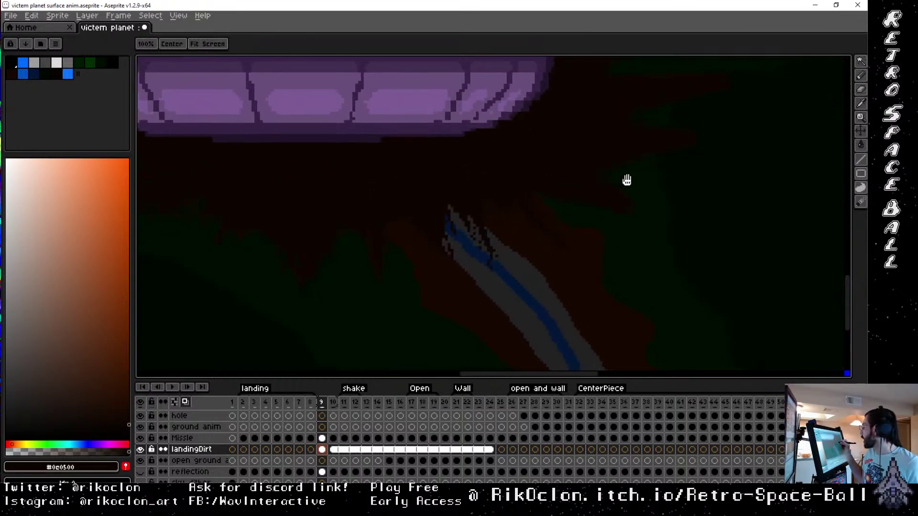
mouse_move(627, 180)
mouse_down()
mouse_move(494, 242)
mouse_move(518, 215)
mouse_up()
mouse_move(535, 131)
mouse_down()
mouse_move(528, 195)
mouse_move(506, 162)
mouse_move(544, 156)
mouse_move(536, 168)
mouse_move(498, 161)
mouse_move(476, 176)
mouse_move(527, 164)
mouse_move(490, 190)
mouse_move(524, 163)
mouse_up()
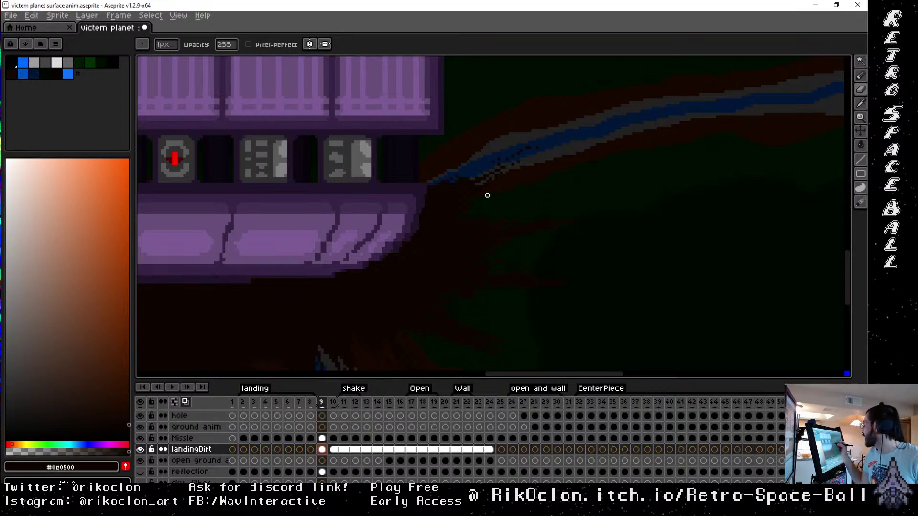
mouse_move(518, 201)
mouse_down()
mouse_move(525, 225)
mouse_move(656, 179)
mouse_move(803, 215)
mouse_move(656, 201)
mouse_move(569, 219)
mouse_up()
Compare the dirt around the ship's base across frames 8 to 11, switching repeatedly between frames 9 and 10
scroll(570, 220, down, 3)
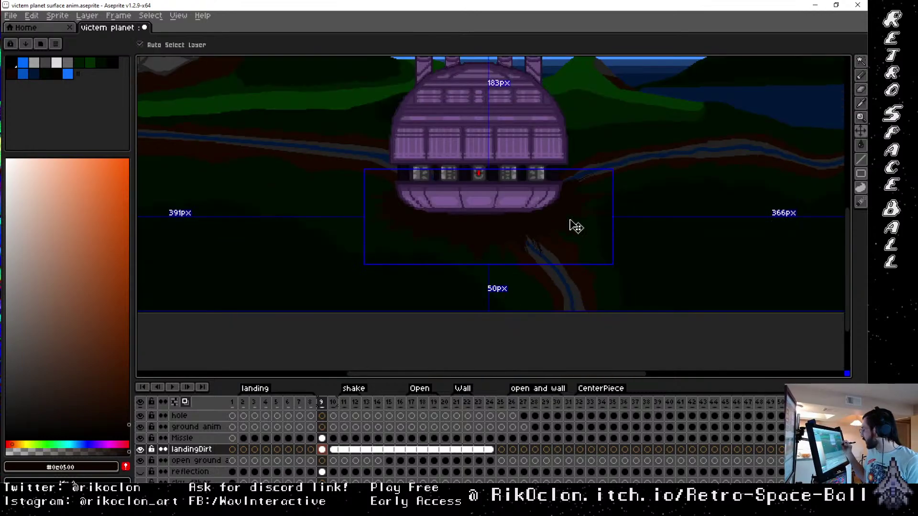
click(309, 406)
click(321, 407)
click(333, 407)
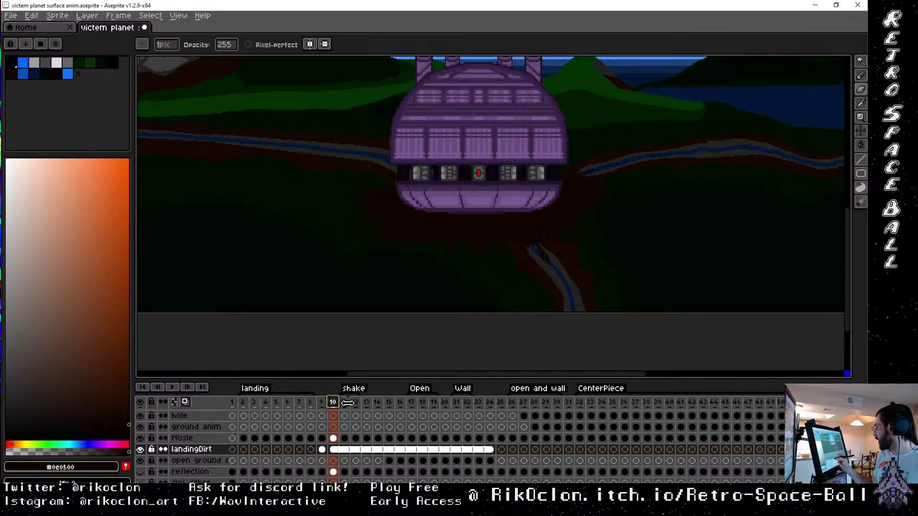
click(344, 405)
click(334, 406)
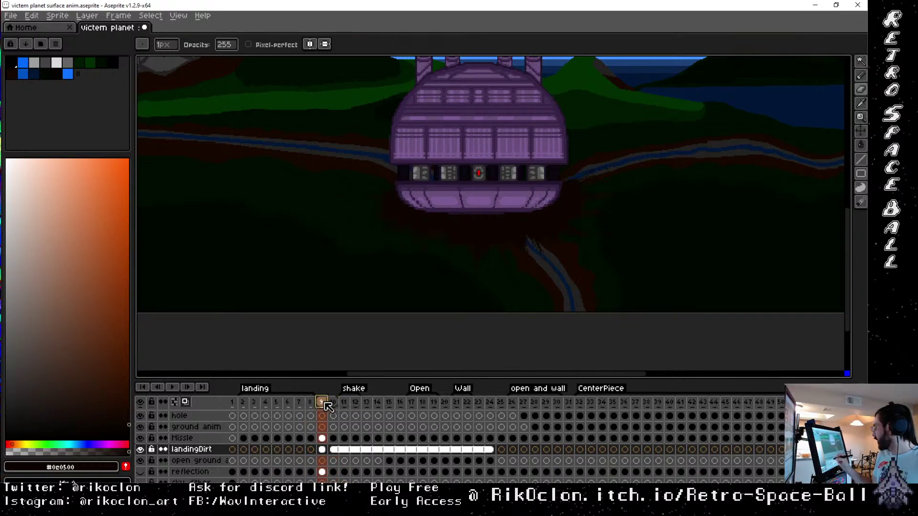
click(321, 406)
click(335, 407)
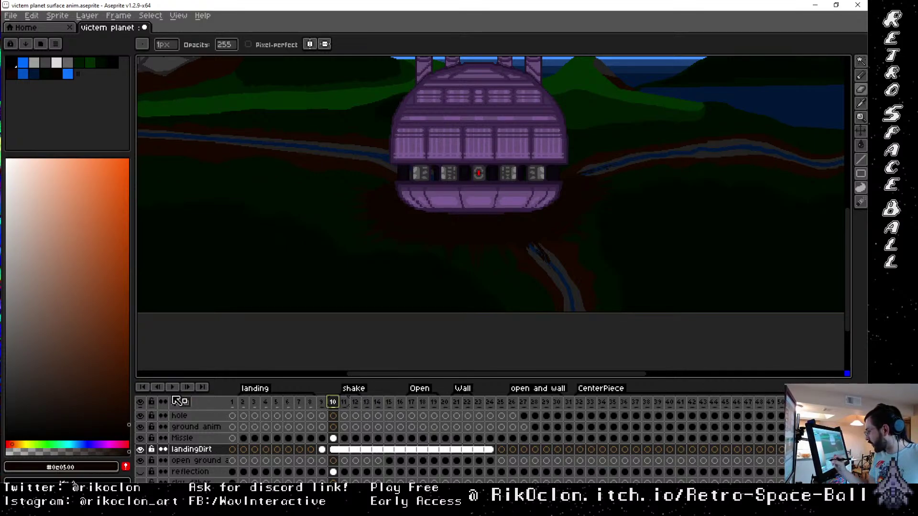
Play the animation from the first frame, stop it, and scrub back to frame 24 to check the ground inside the walls
click(142, 387)
click(172, 387)
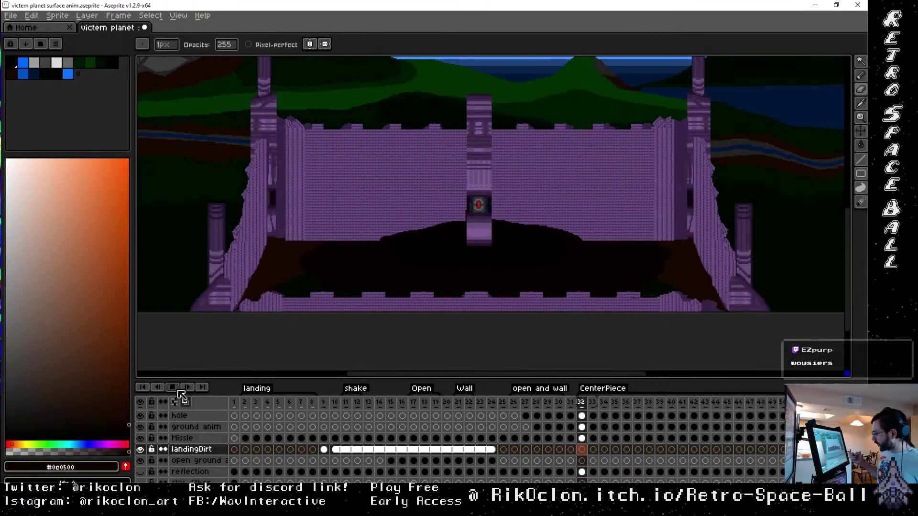
click(174, 387)
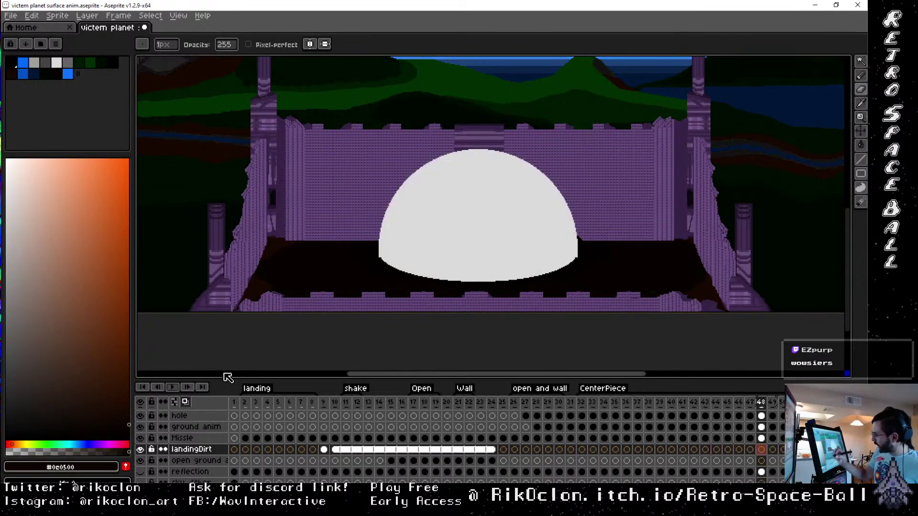
drag(571, 403, 492, 404)
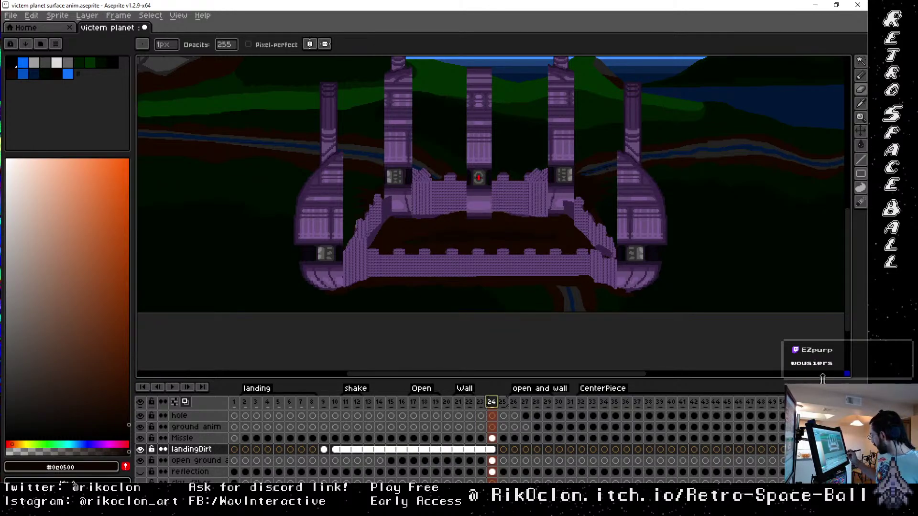
Enlarge the timeline and check the layers around landingDirt, toggling the visibility of Browns and reflection
drag(824, 380, 811, 330)
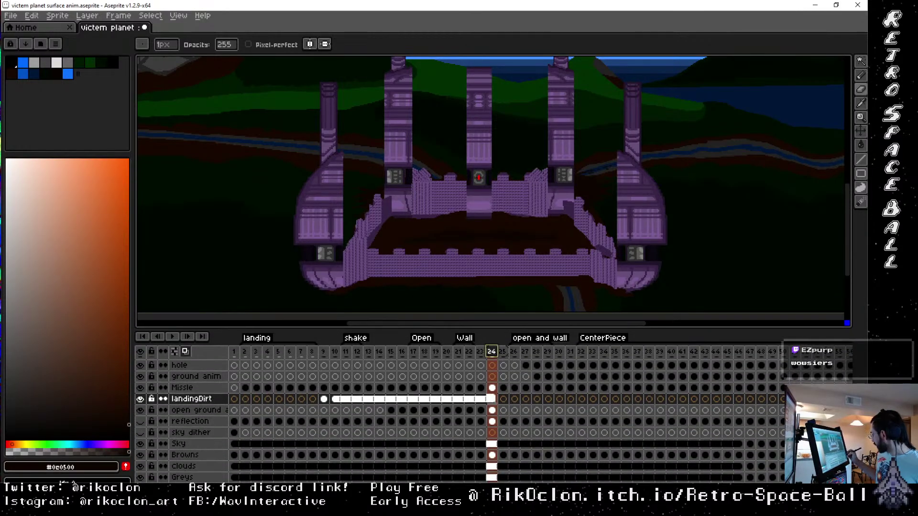
scroll(478, 421, down, 2)
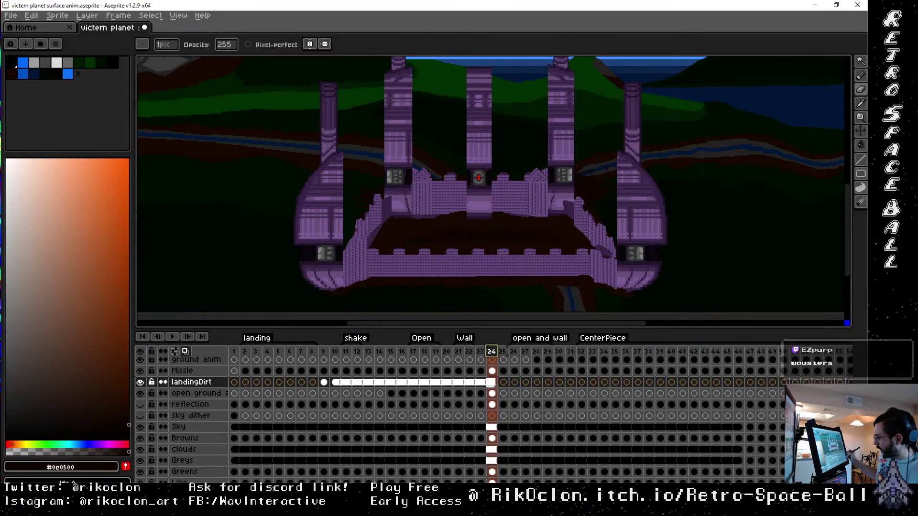
scroll(507, 355, down, 2)
scroll(453, 419, up, 1)
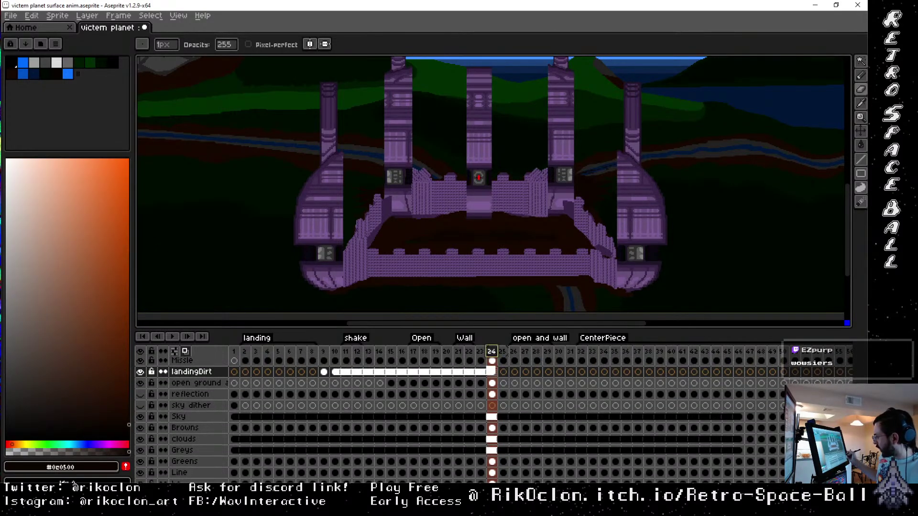
click(144, 431)
click(143, 431)
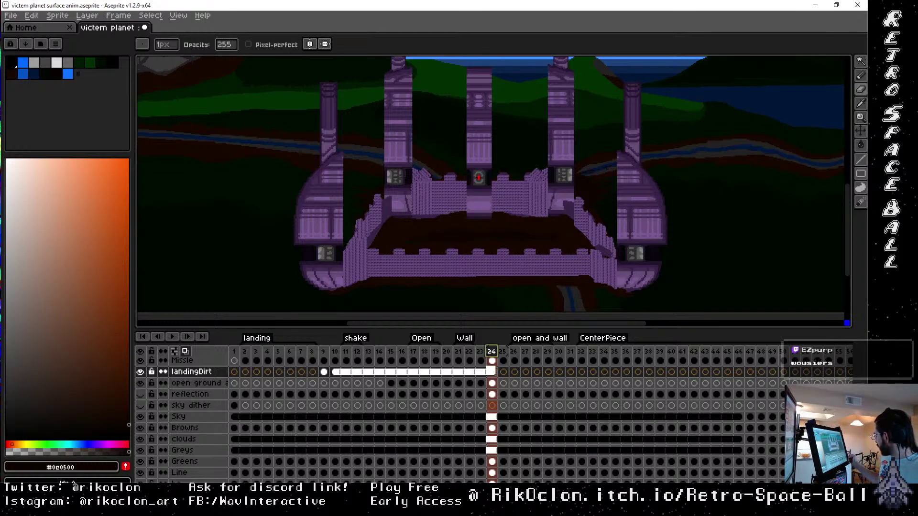
scroll(507, 354, up, 4)
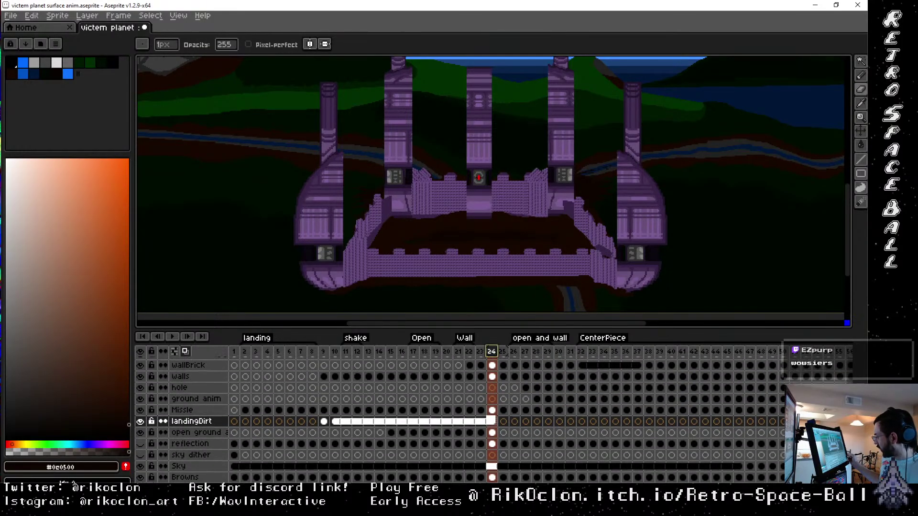
scroll(507, 355, up, 1)
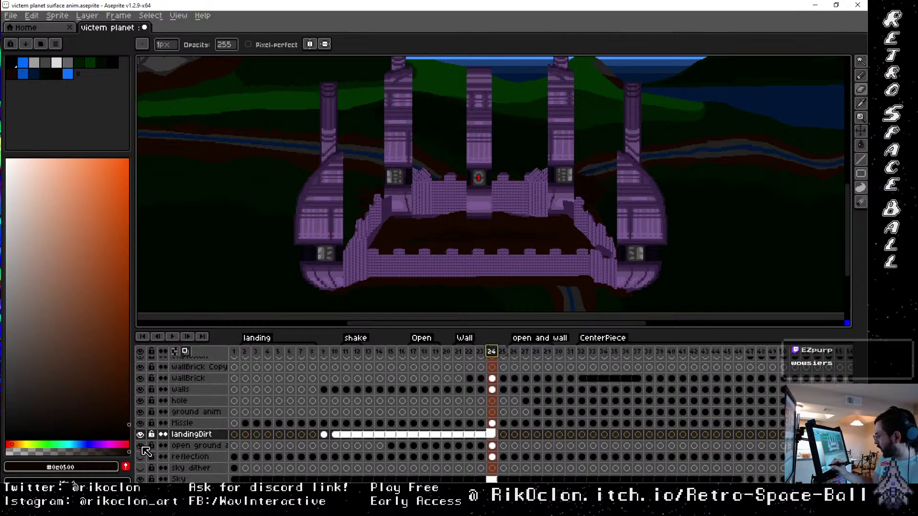
click(140, 456)
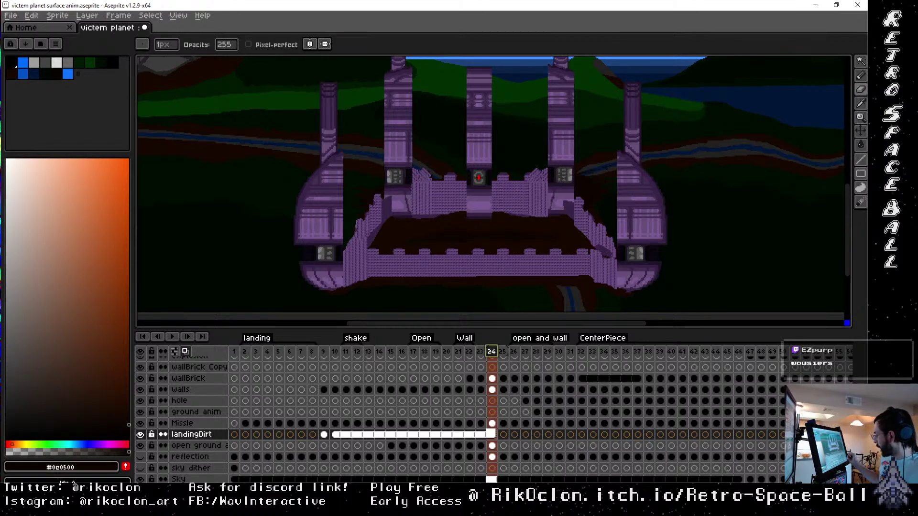
Toggle the walls layer's visibility, select its frame 24 cel and sample the brown ground inside the walls
scroll(506, 354, up, 5)
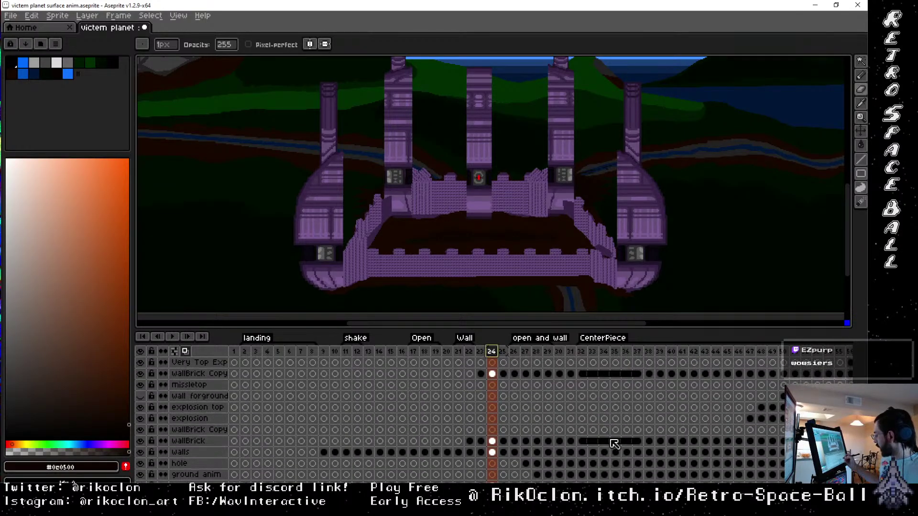
click(140, 453)
click(140, 452)
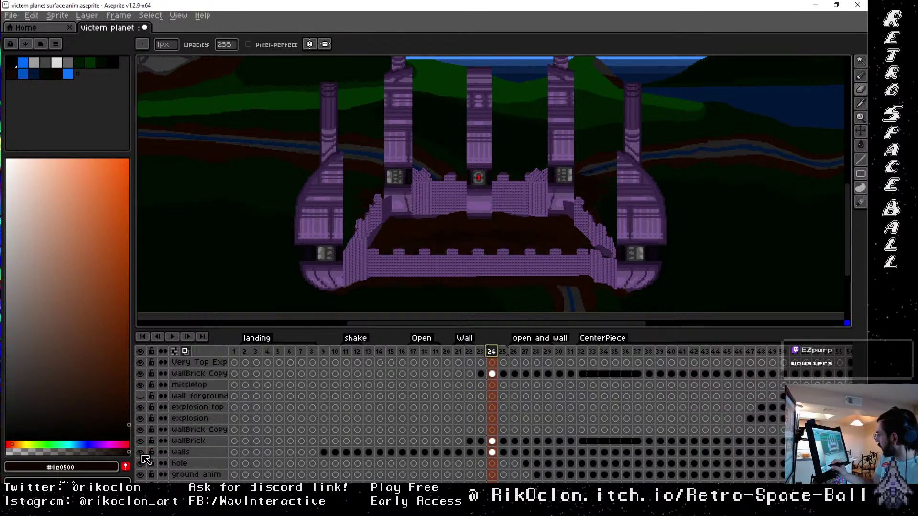
click(140, 453)
click(140, 452)
click(493, 452)
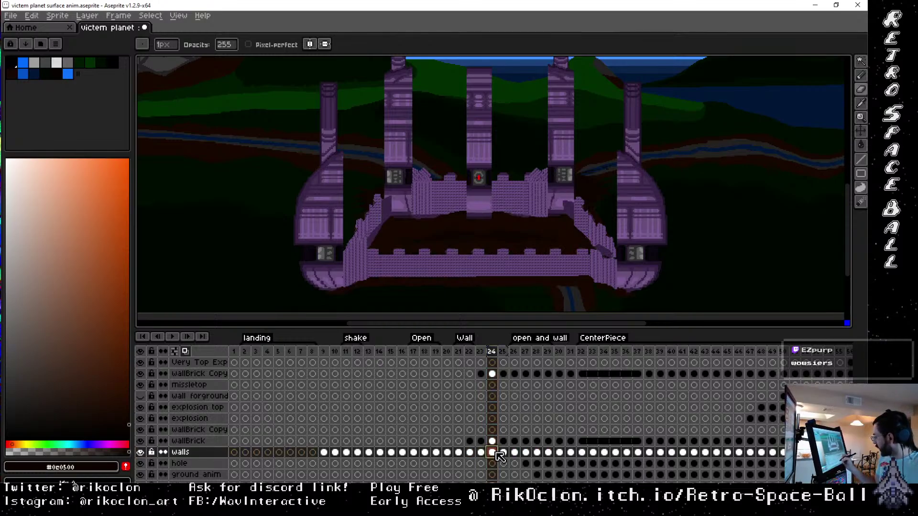
alt+click(549, 225)
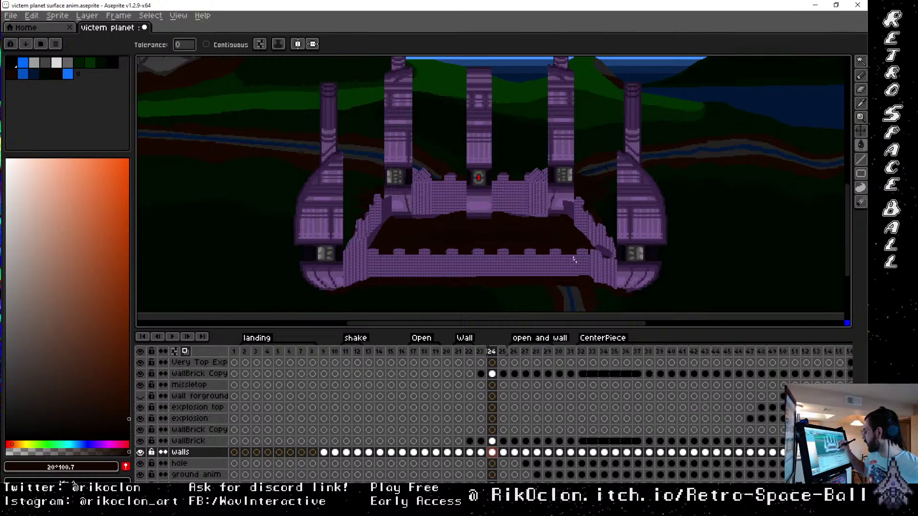
drag(573, 239, 605, 192)
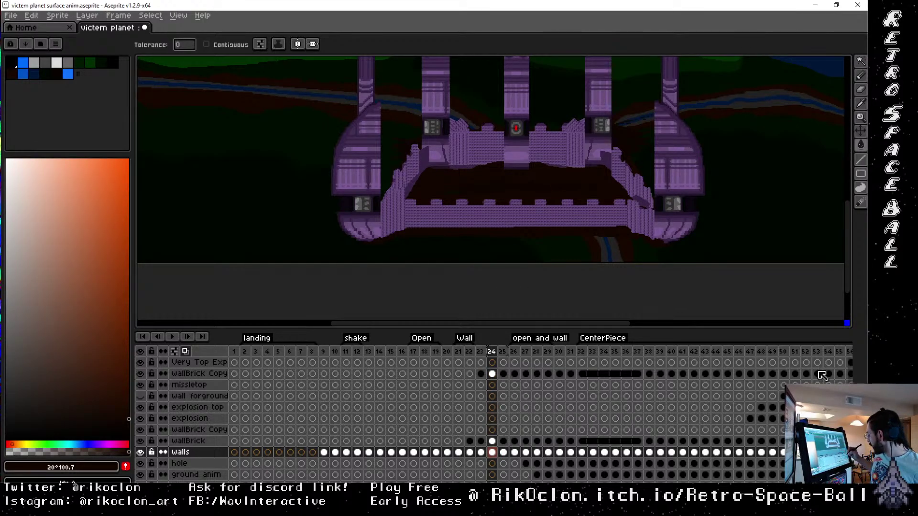
Select landingDirt's frame 24 cel and pick the dark brown of the ground inside the walls as the drawing colour
scroll(507, 354, down, 5)
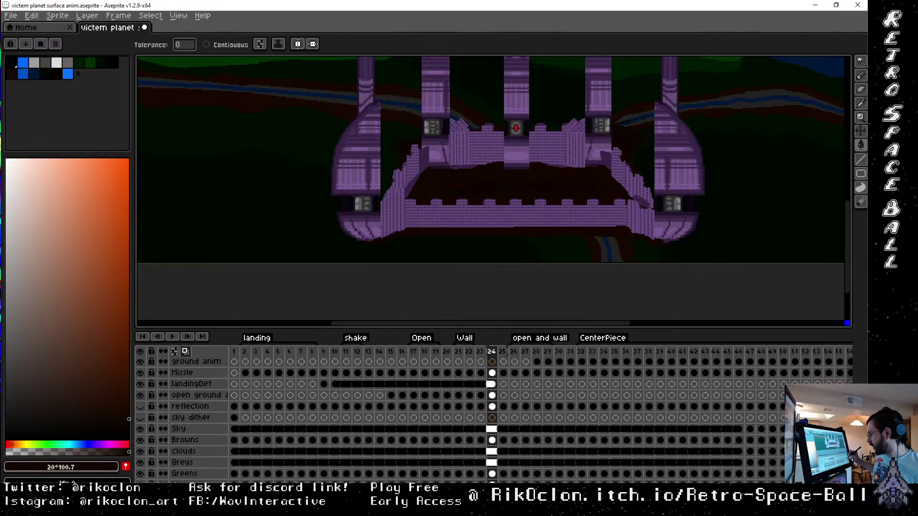
scroll(507, 354, up, 1)
scroll(507, 355, up, 1)
scroll(507, 355, down, 3)
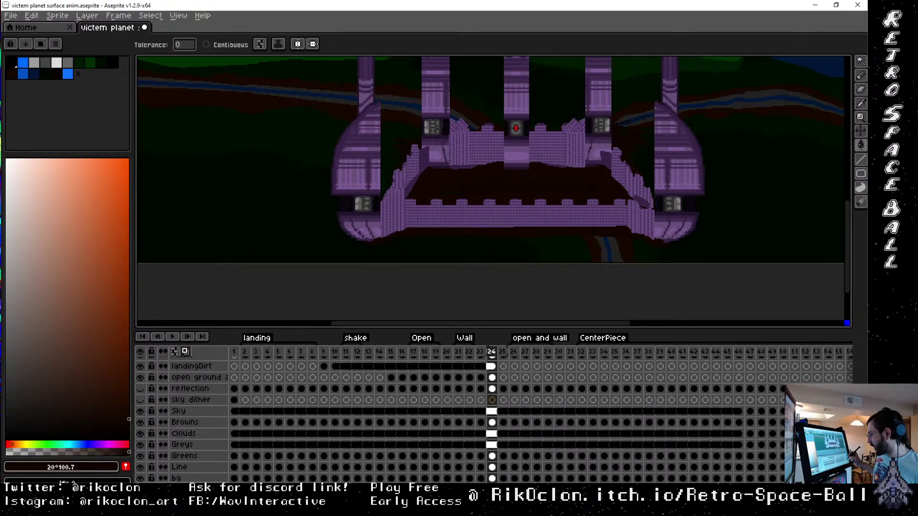
scroll(445, 419, up, 4)
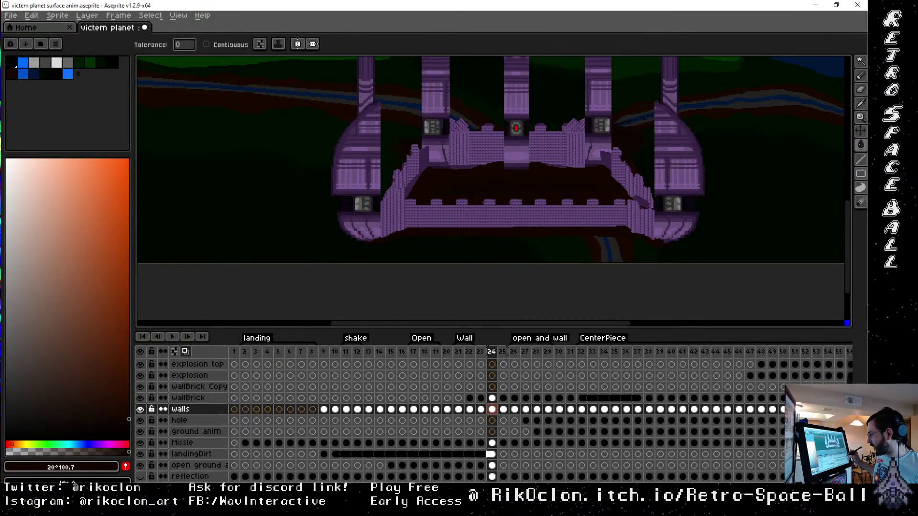
scroll(445, 419, up, 1)
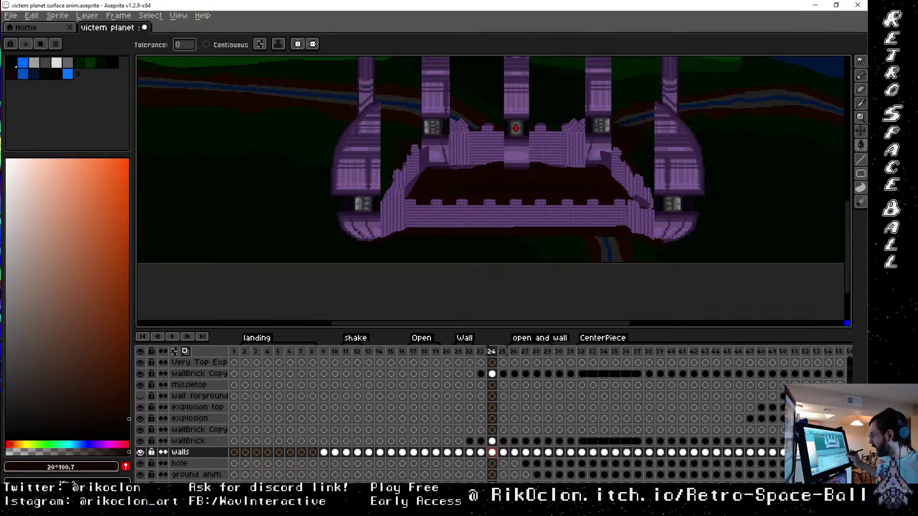
scroll(445, 419, down, 4)
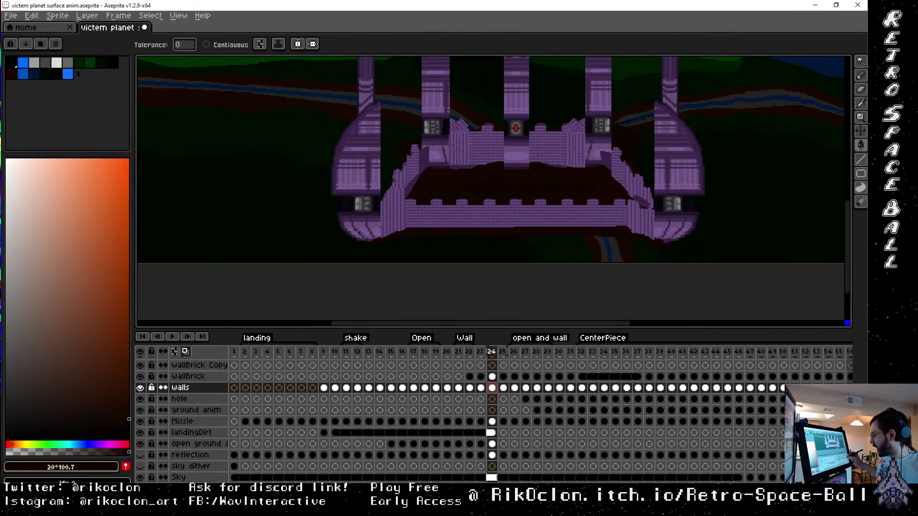
scroll(645, 444, up, 1)
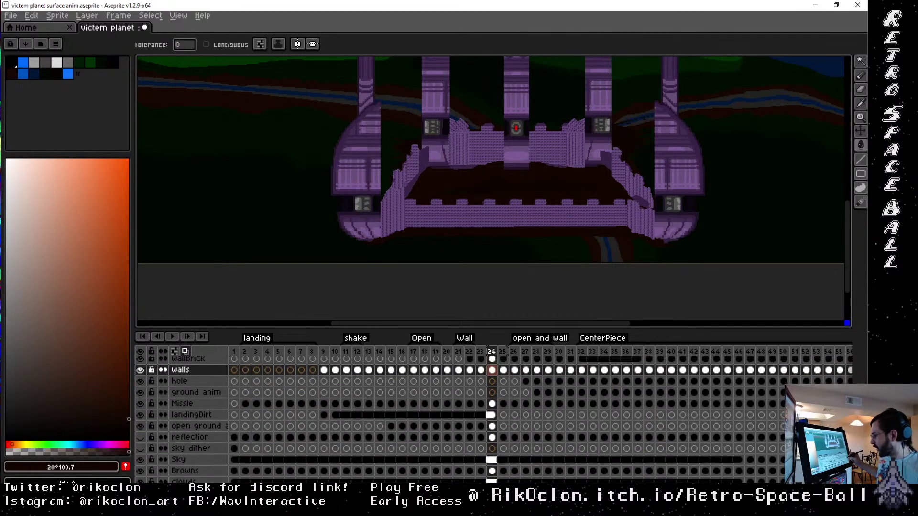
click(492, 419)
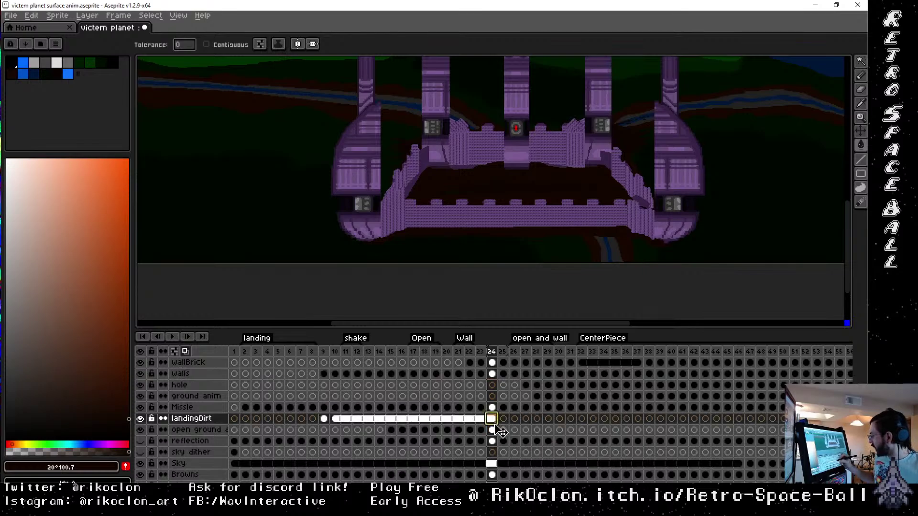
key(i)
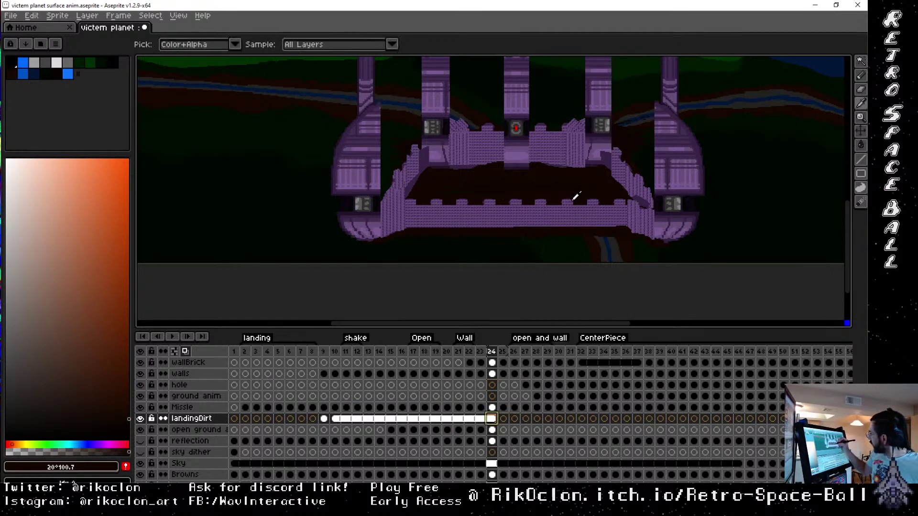
click(551, 181)
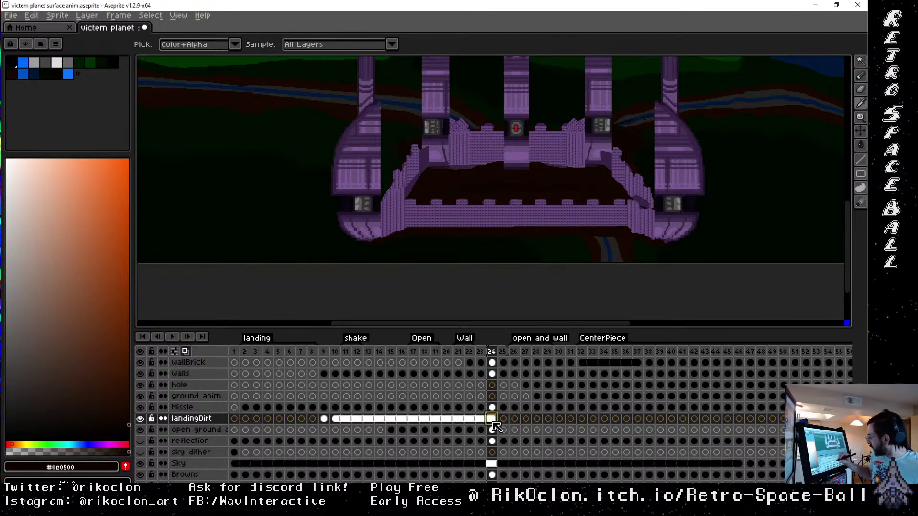
Step back and forth through frames 21 to 26 to compare the ground inside the rising walls
key(Left)
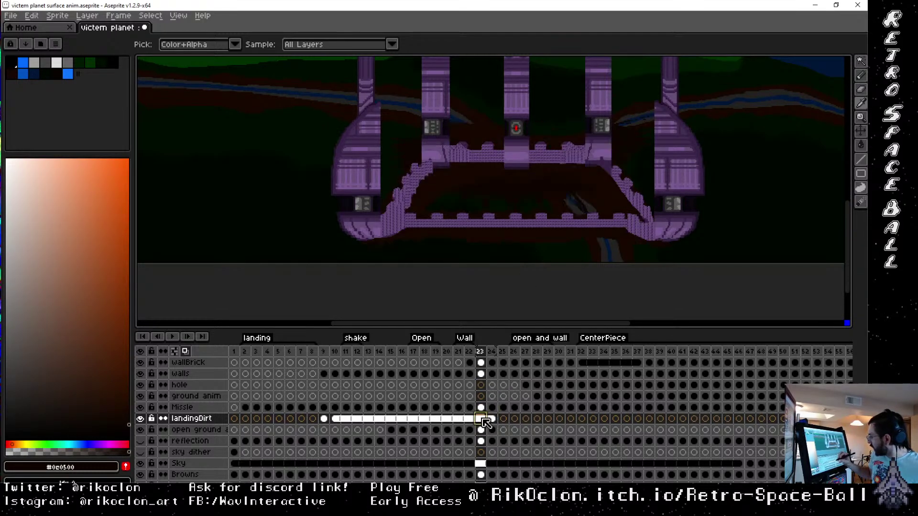
key(Left)
key(Left)
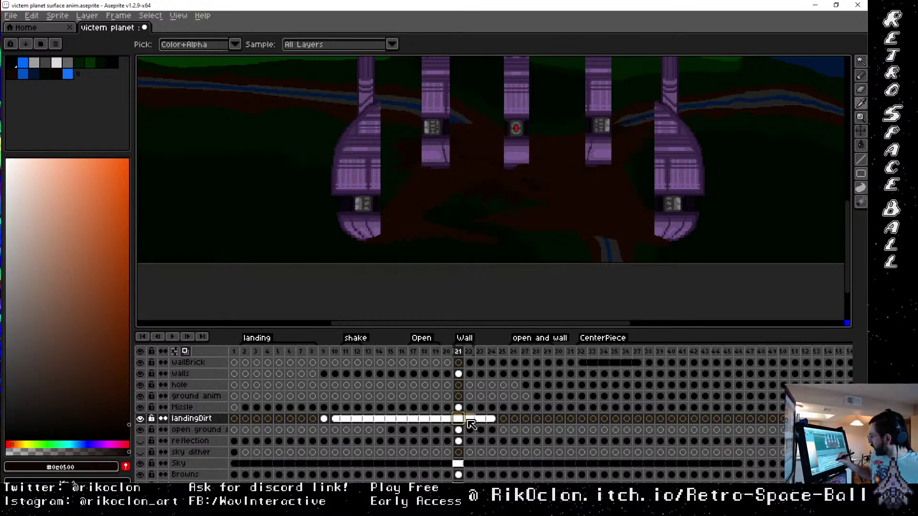
key(Right)
key(Right)
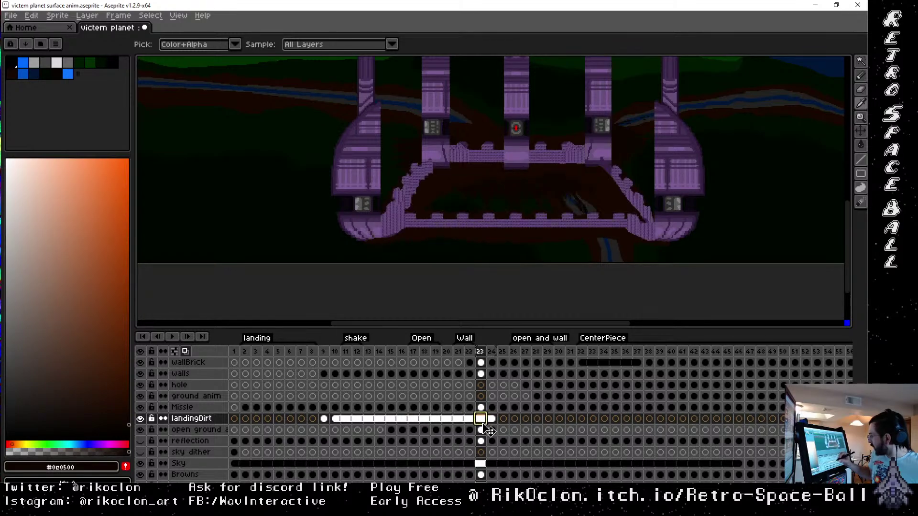
key(Right)
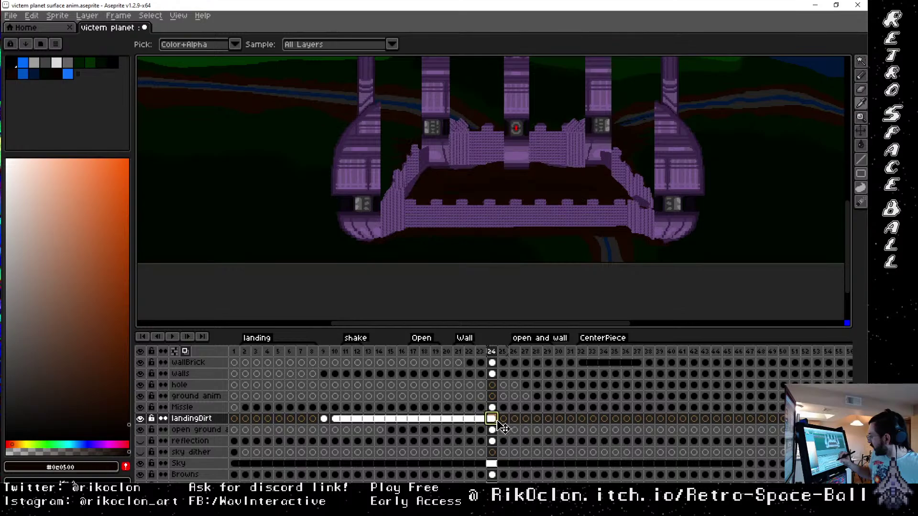
key(Left)
key(Right)
key(Right)
key(Right)
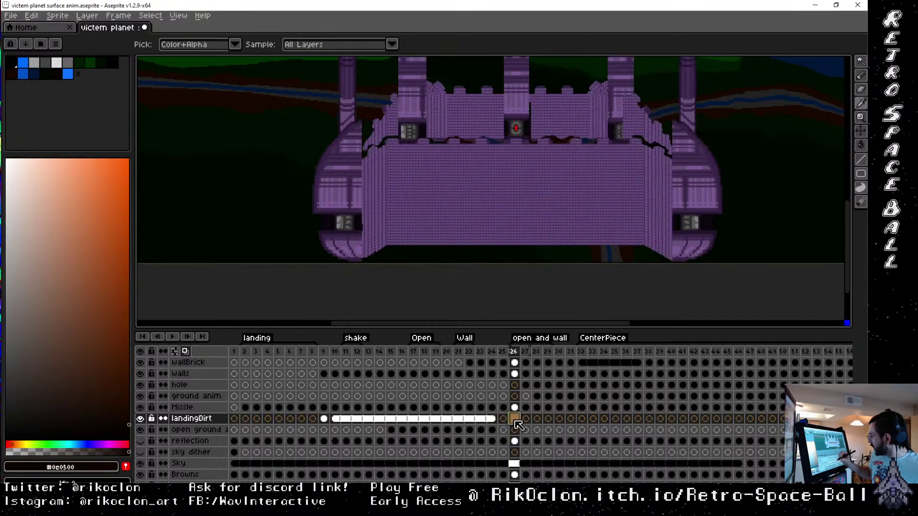
Clear landingDirt's cel in frame 23 and check the ground across frames 21 to 23
key(Left)
key(Left)
key(Left)
key(Left)
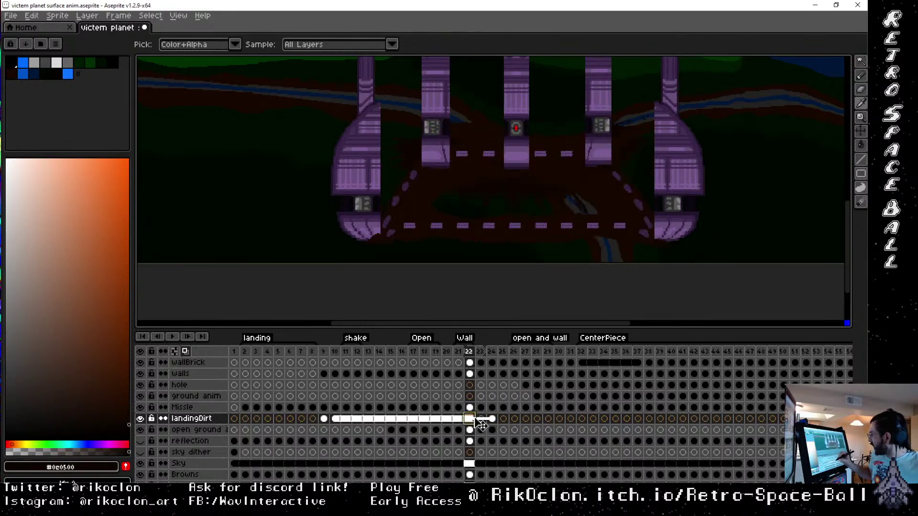
key(Left)
key(Right)
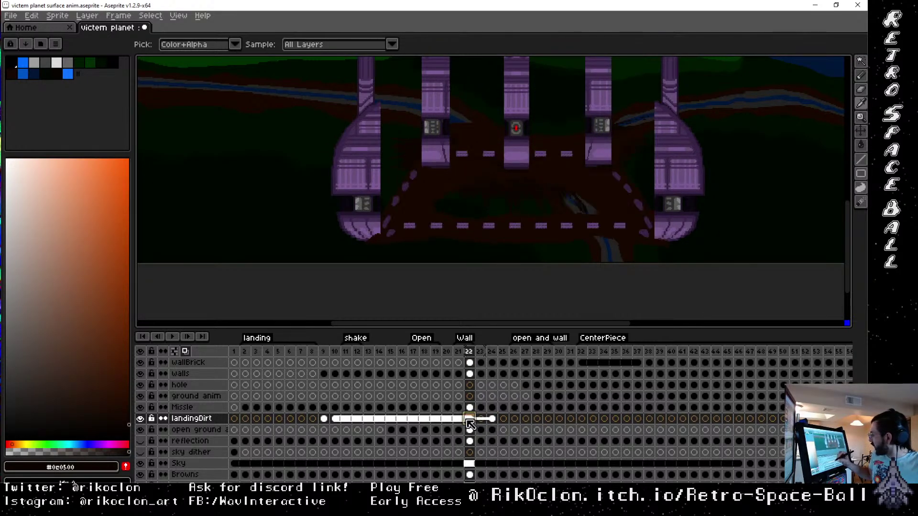
click(468, 419)
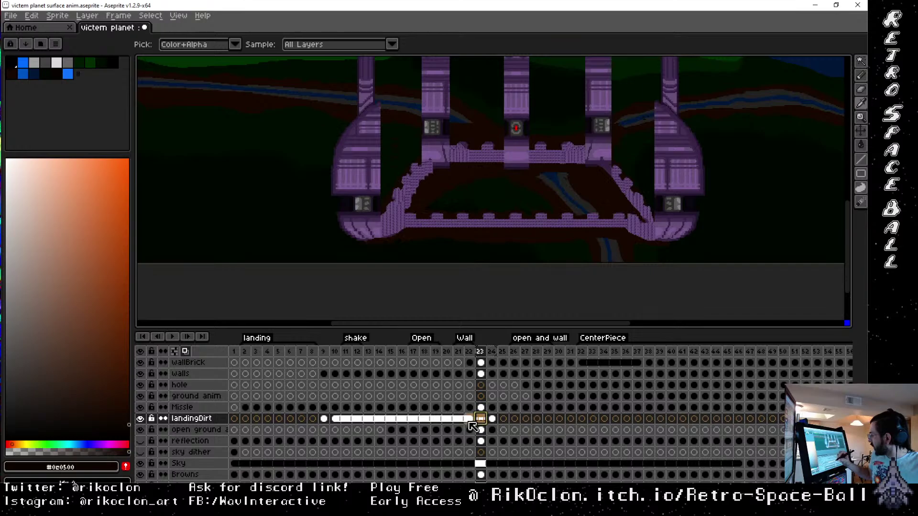
click(458, 419)
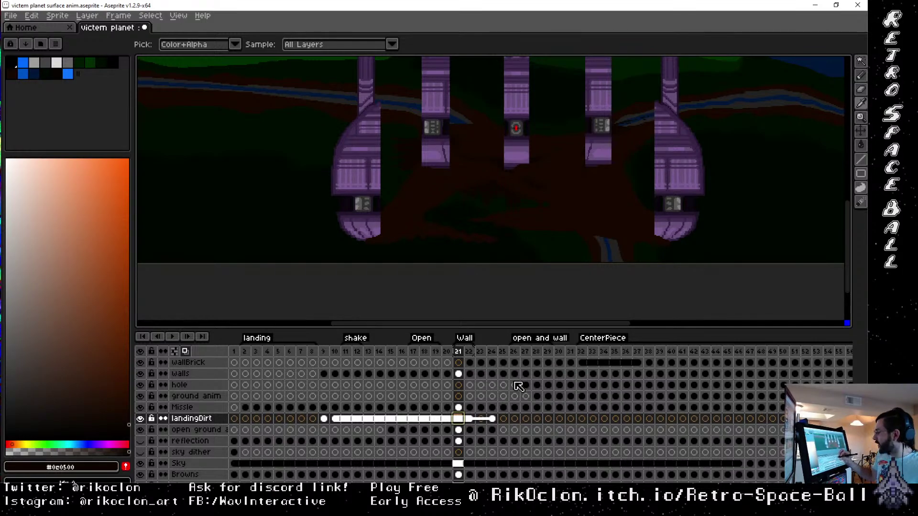
scroll(494, 419, up, 4)
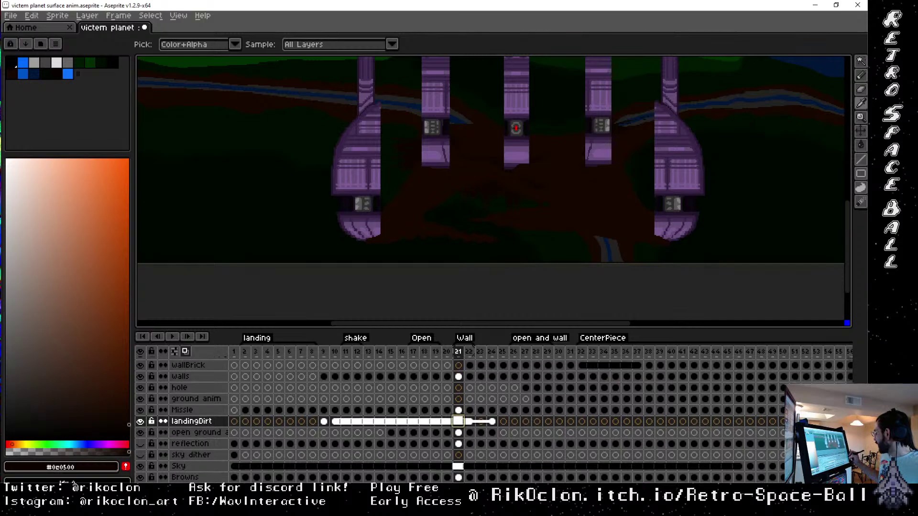
scroll(839, 370, up, 3)
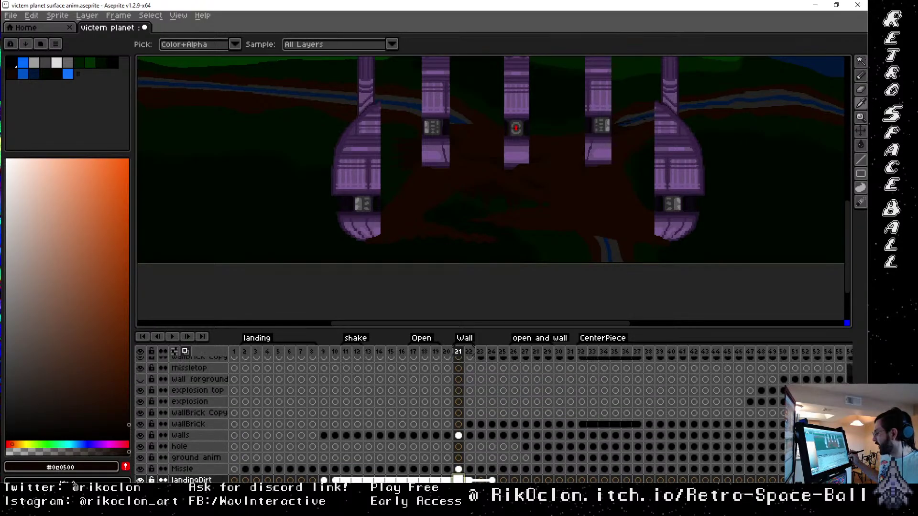
scroll(840, 370, down, 9)
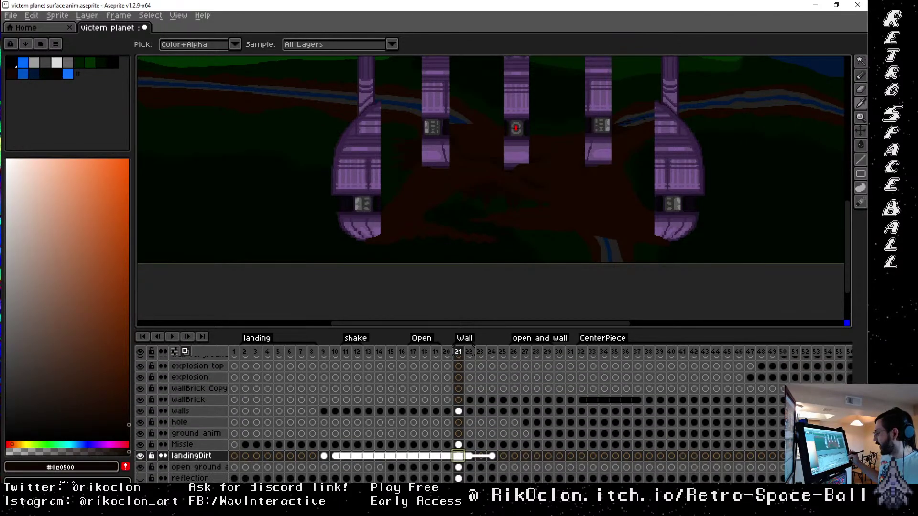
scroll(494, 419, down, 1)
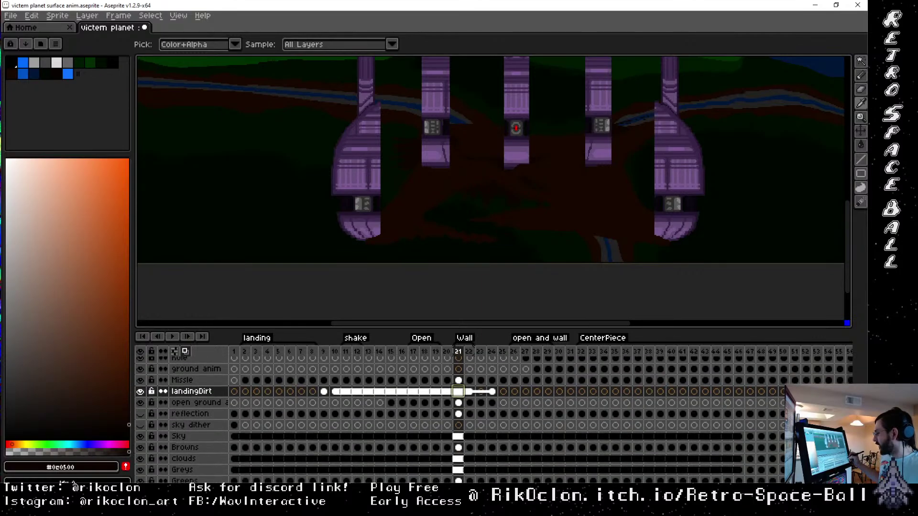
scroll(474, 355, up, 1)
scroll(698, 429, up, 2)
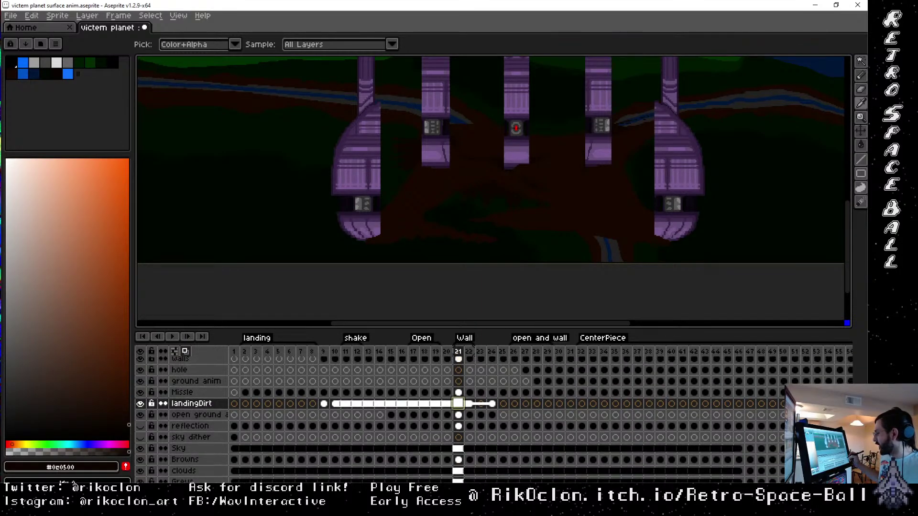
Select the open ground layer's frame 21 cel and toggle the layer's visibility to check which ground it holds
click(460, 416)
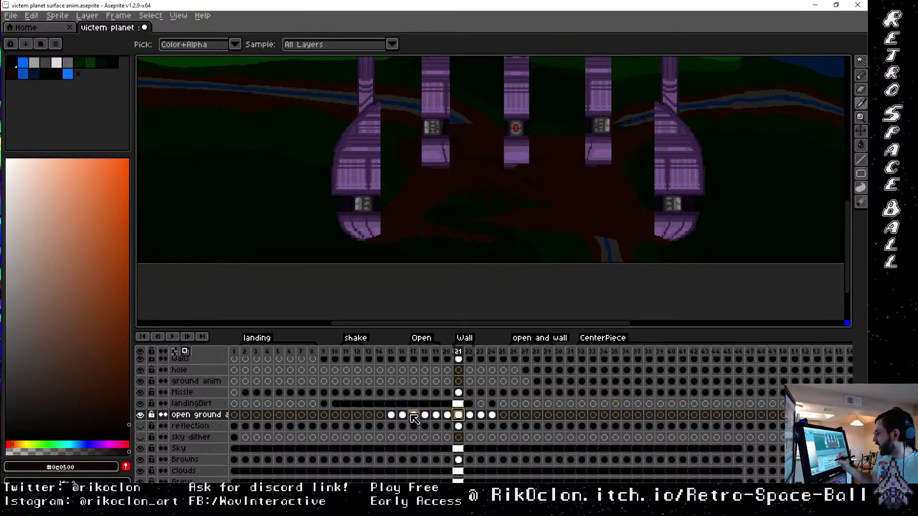
click(141, 416)
click(140, 416)
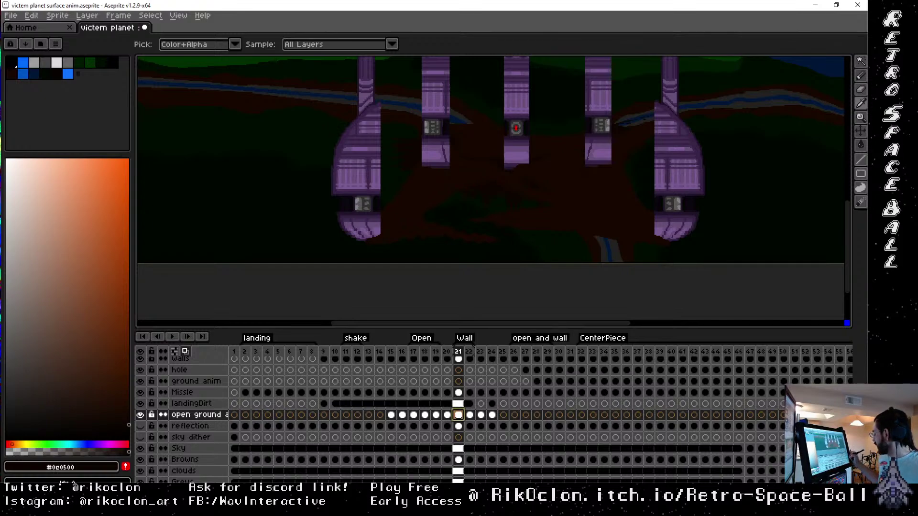
Compare the ground inside the finished walls at frame 34 with the ground around frame 22
scroll(478, 421, up, 5)
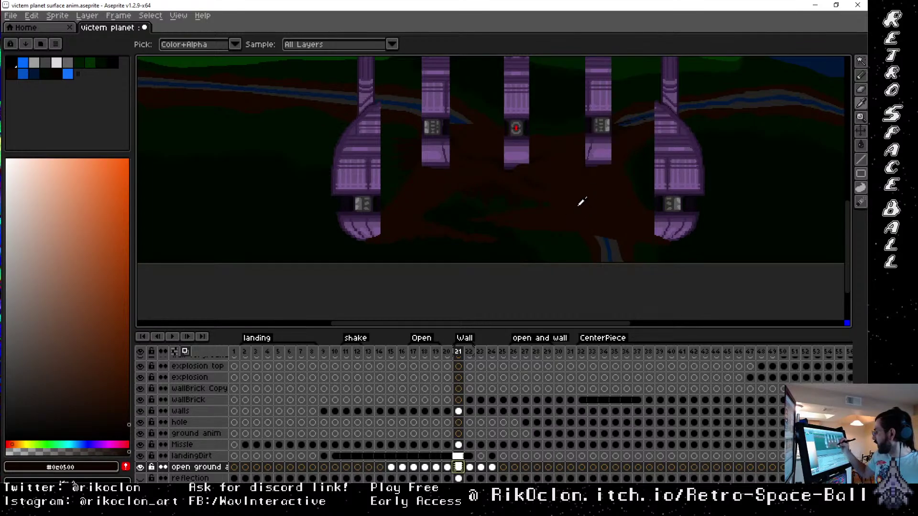
click(611, 357)
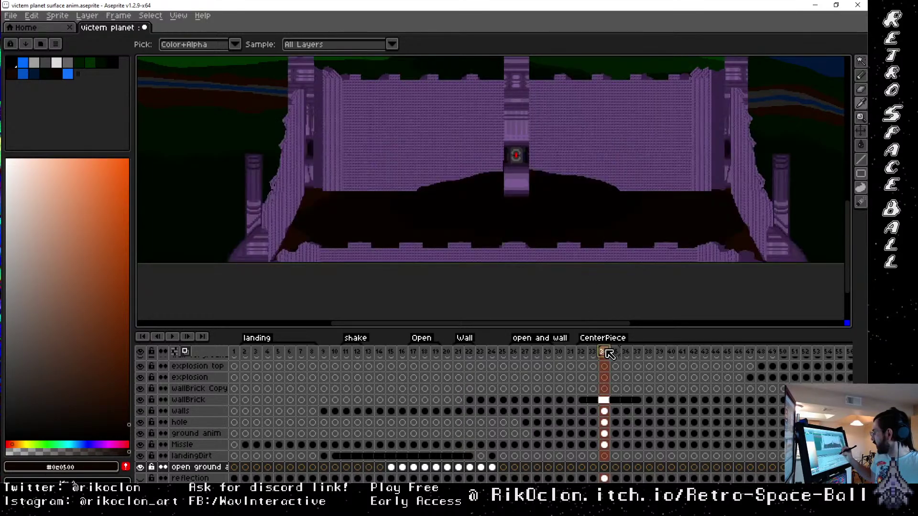
click(471, 357)
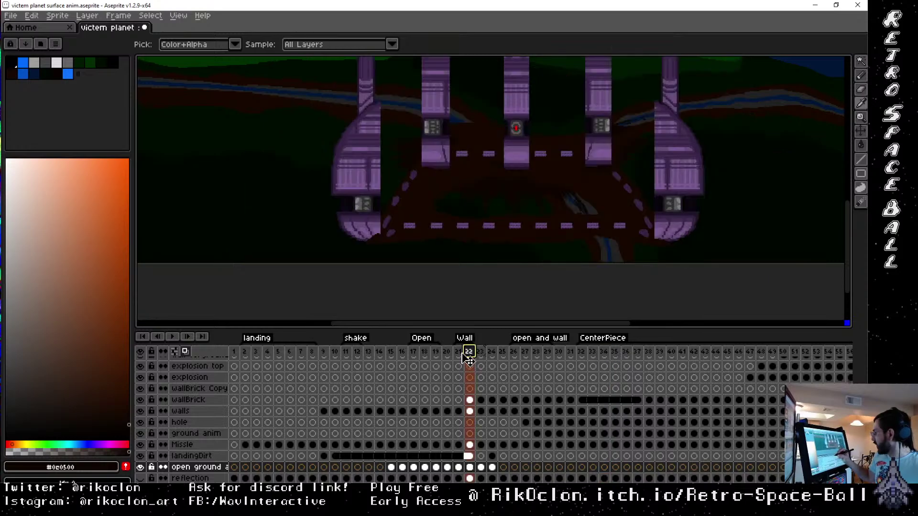
mouse_move(459, 352)
mouse_down()
mouse_move(451, 353)
mouse_move(465, 352)
mouse_up()
click(466, 353)
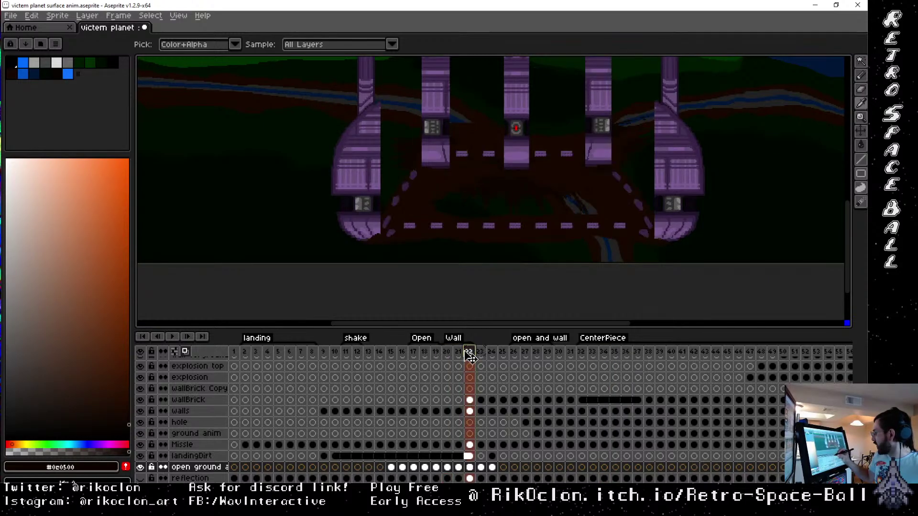
Step through frames 9 to 16 to check the dirt under the ship as it shakes and splits open
drag(324, 352, 357, 354)
click(348, 353)
click(359, 353)
click(369, 353)
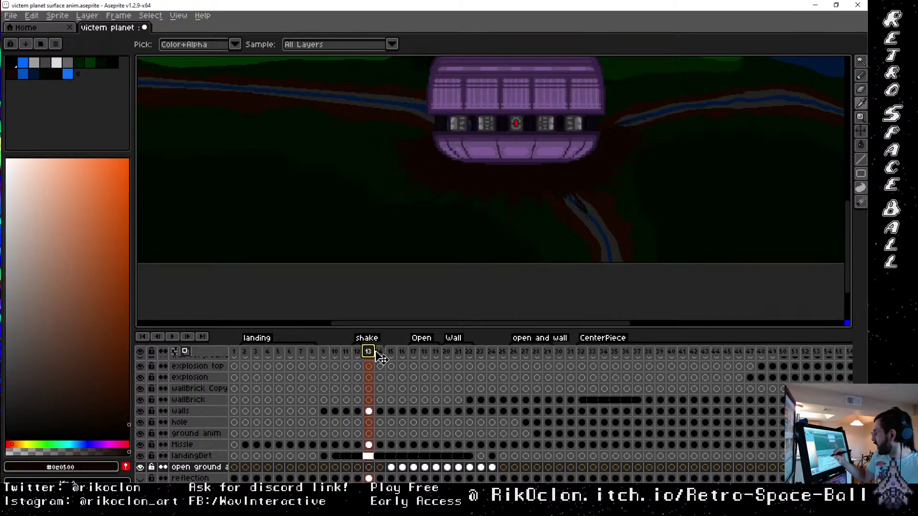
click(380, 353)
click(391, 354)
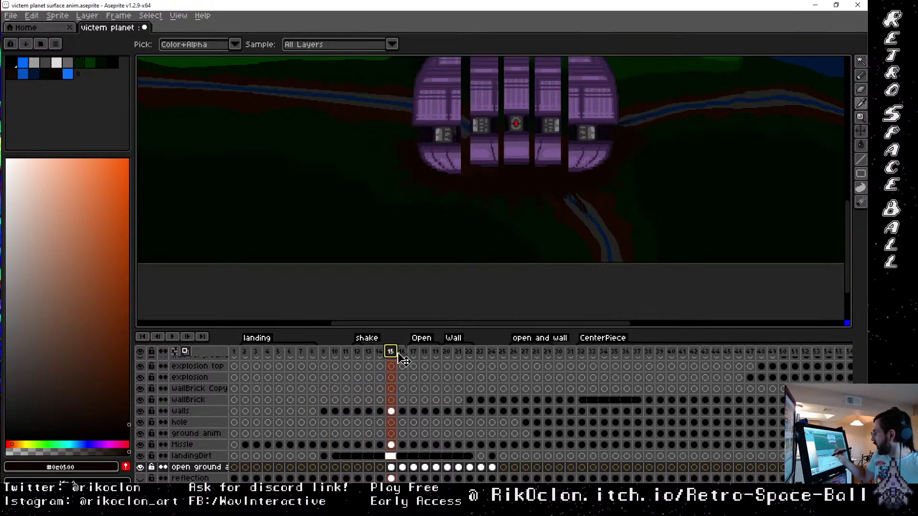
click(402, 354)
key(Left)
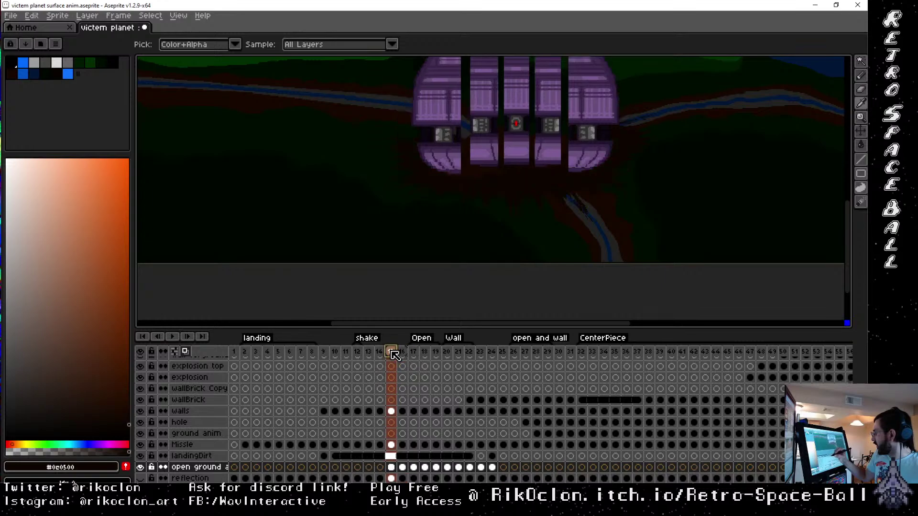
click(380, 353)
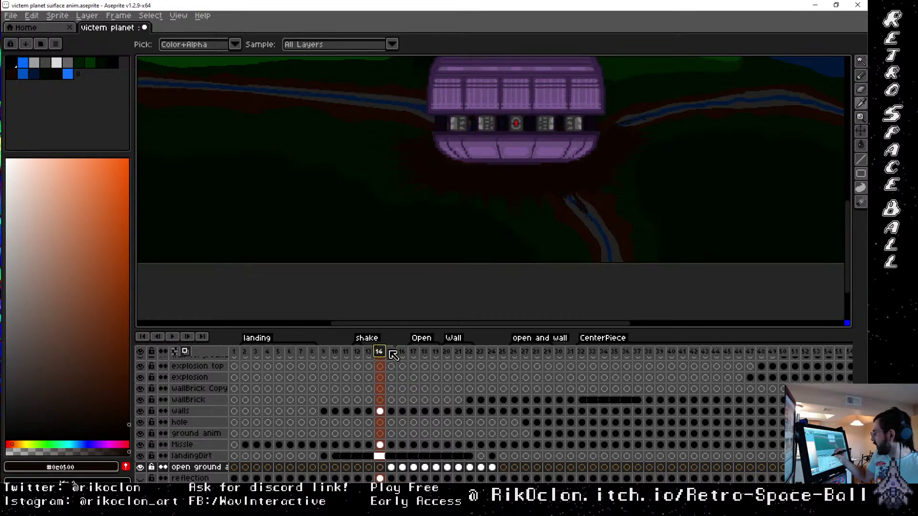
click(391, 354)
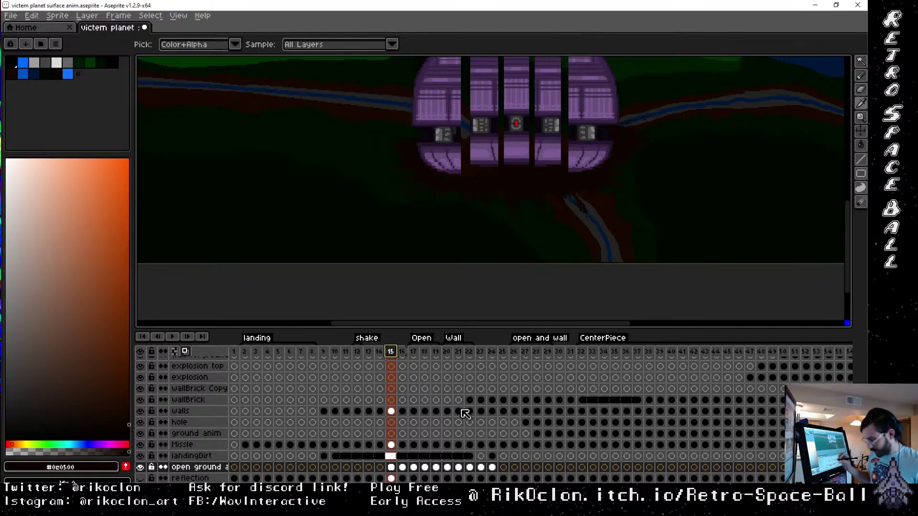
Ready an 8 px eraser, select the walls layer's frame 15 cel and compare the ground under the ship with frame 16
key(b)
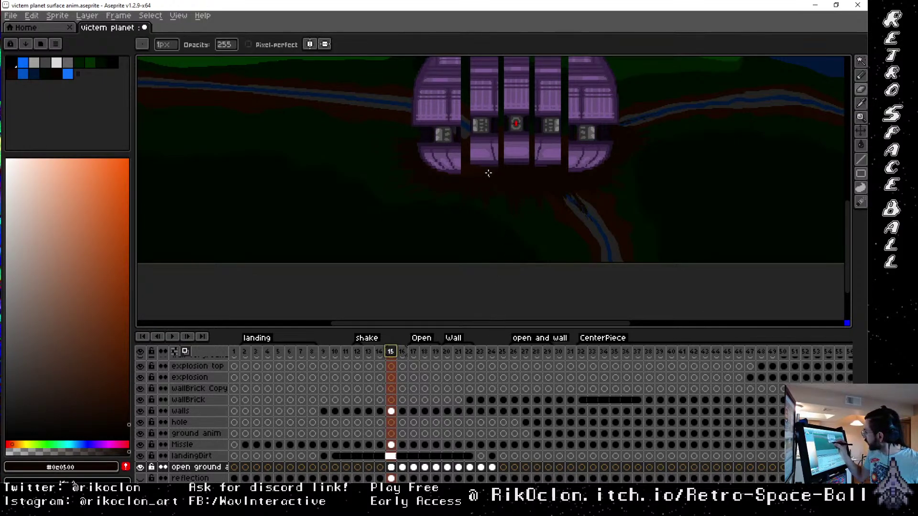
click(528, 176)
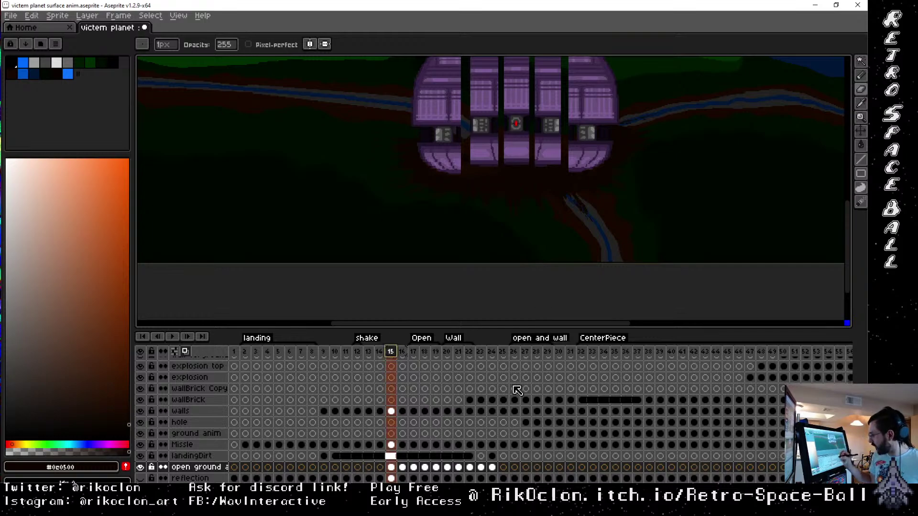
click(391, 412)
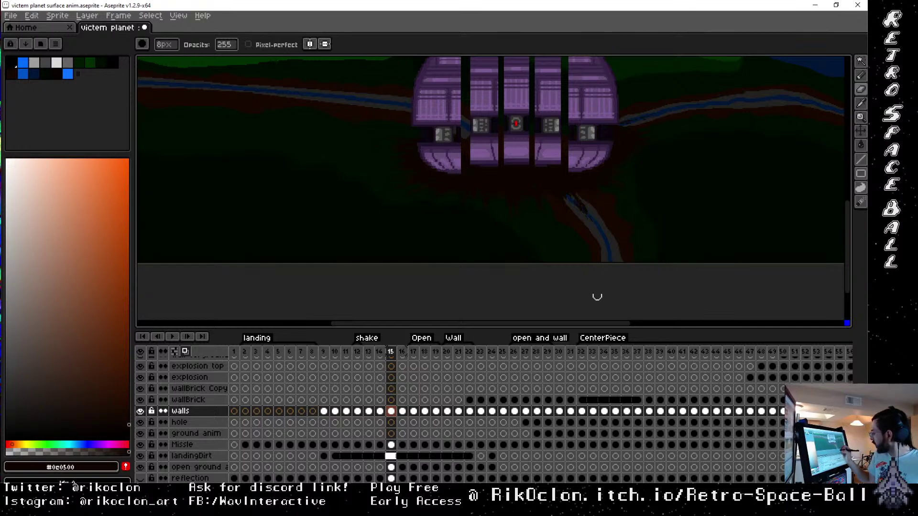
click(401, 352)
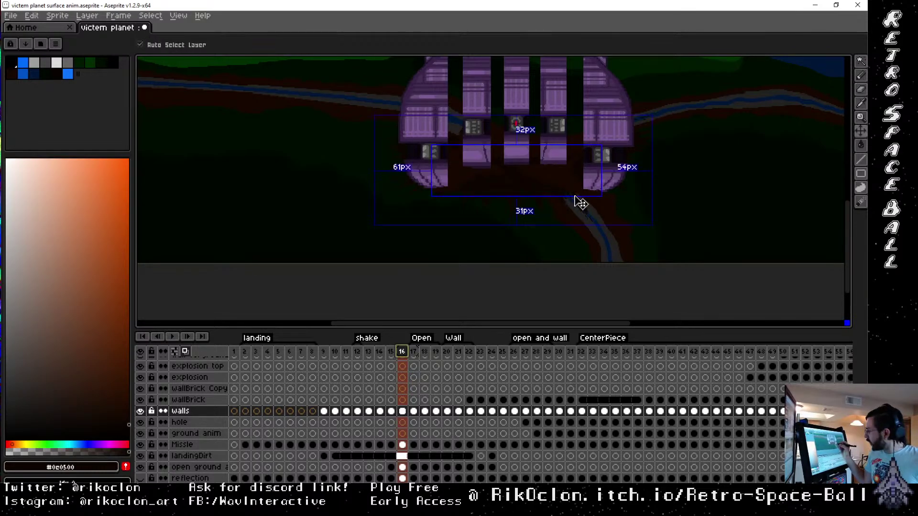
key(Left)
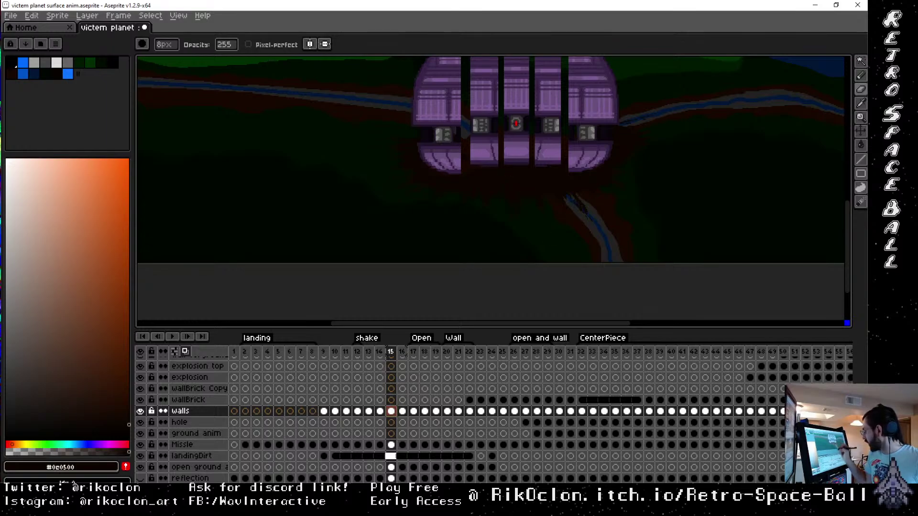
click(402, 352)
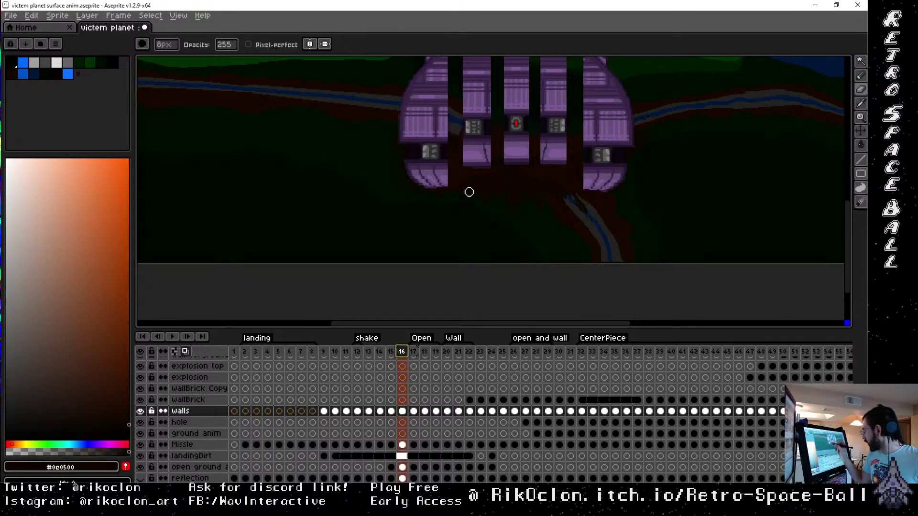
Erase some of the walls layer's brown ground under the ship in frame 16, reducing the eraser to 6 px
click(498, 184)
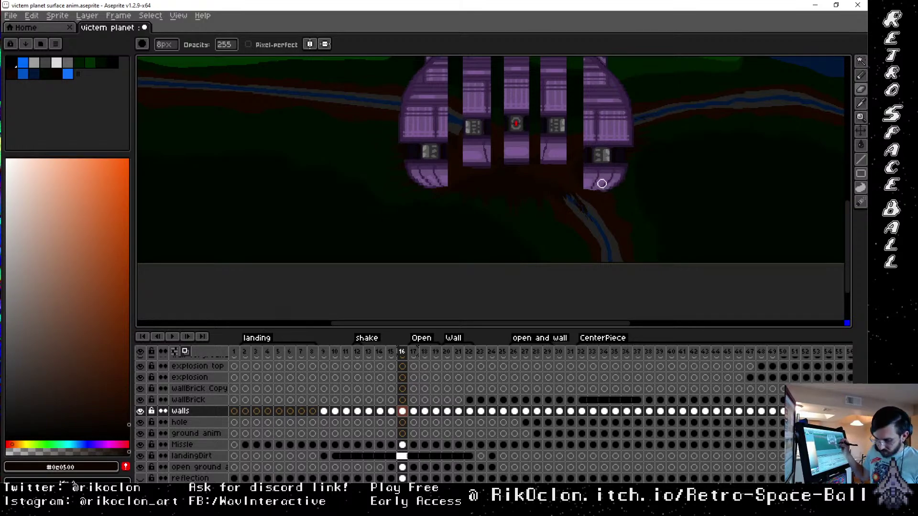
key(minus)
key(minus)
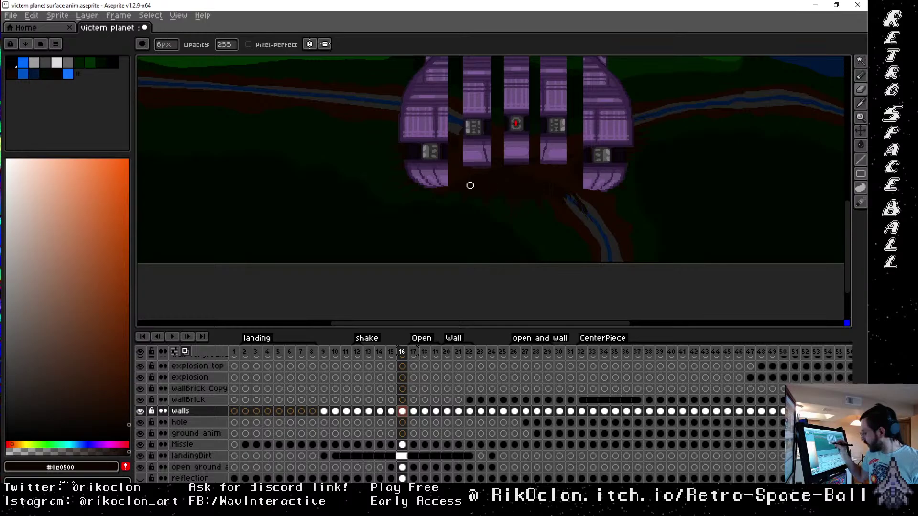
scroll(474, 188, up, 3)
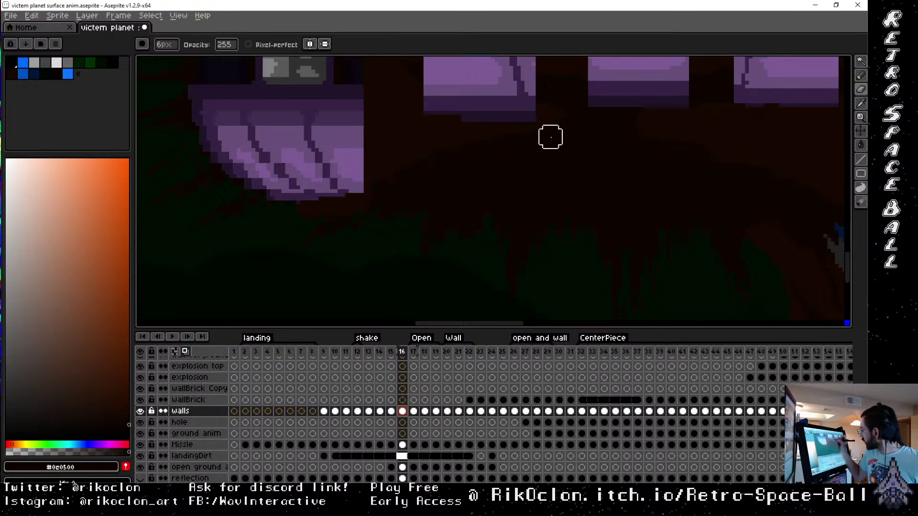
drag(532, 163, 478, 205)
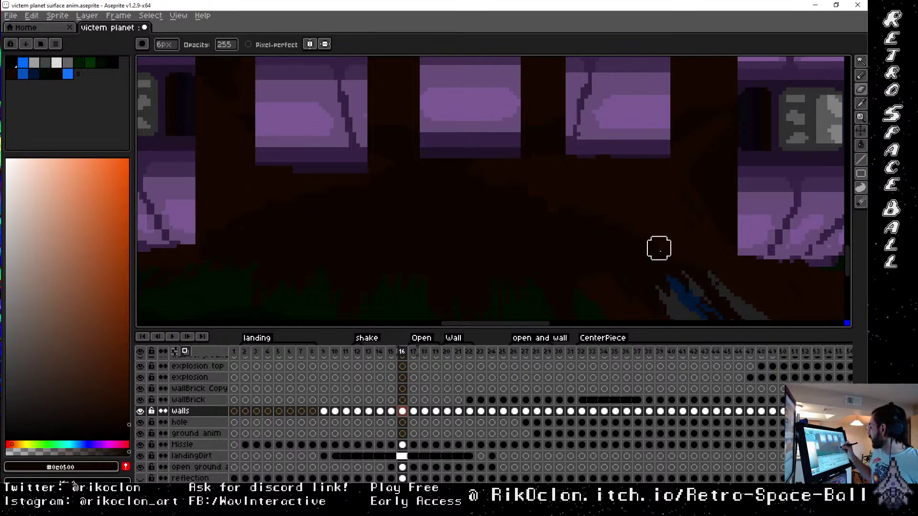
drag(623, 264, 570, 255)
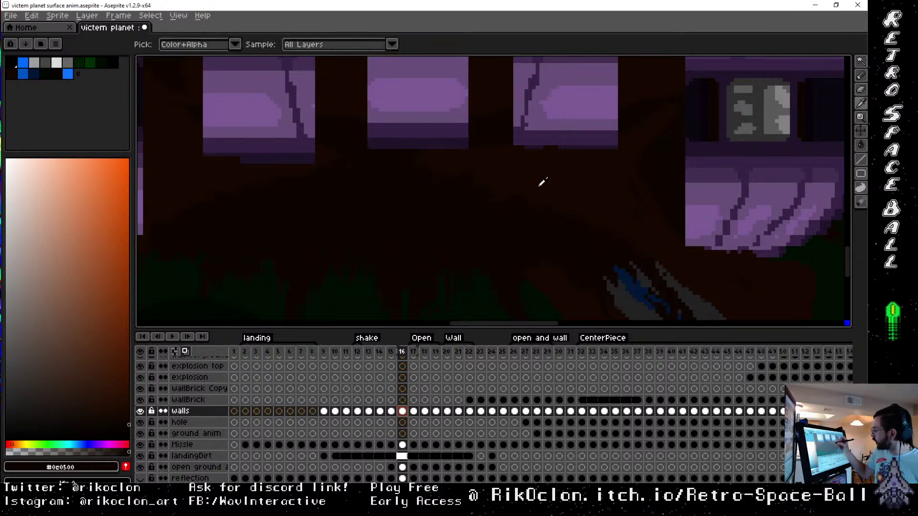
Sample the brown #180800 from frame 16's ground as the drawing colour, check the ground's other end and return to the 6 px eraser
alt+click(542, 199)
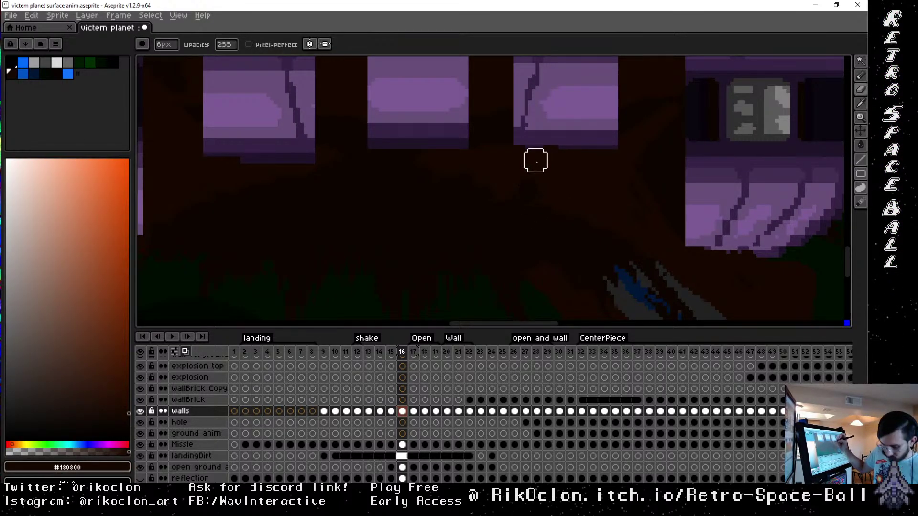
key(alt)
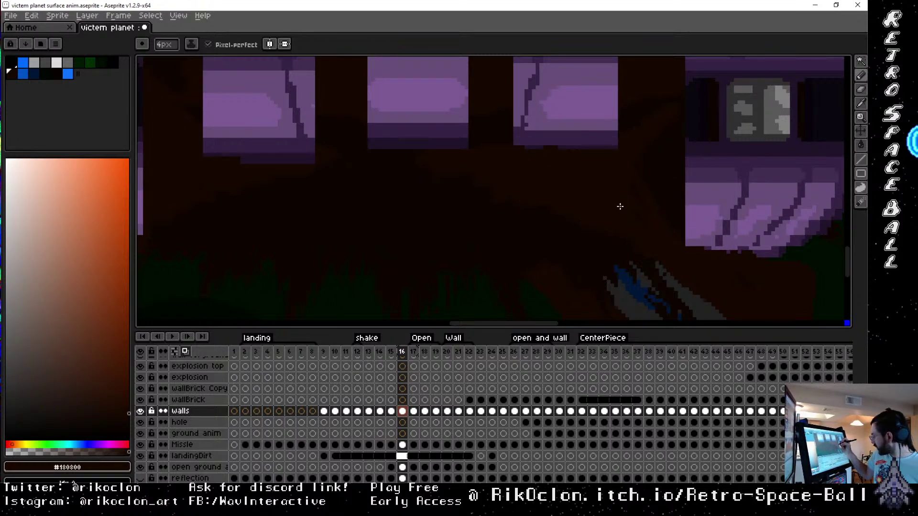
key(space)
mouse_move(531, 197)
mouse_down()
mouse_move(745, 185)
mouse_move(729, 182)
mouse_up()
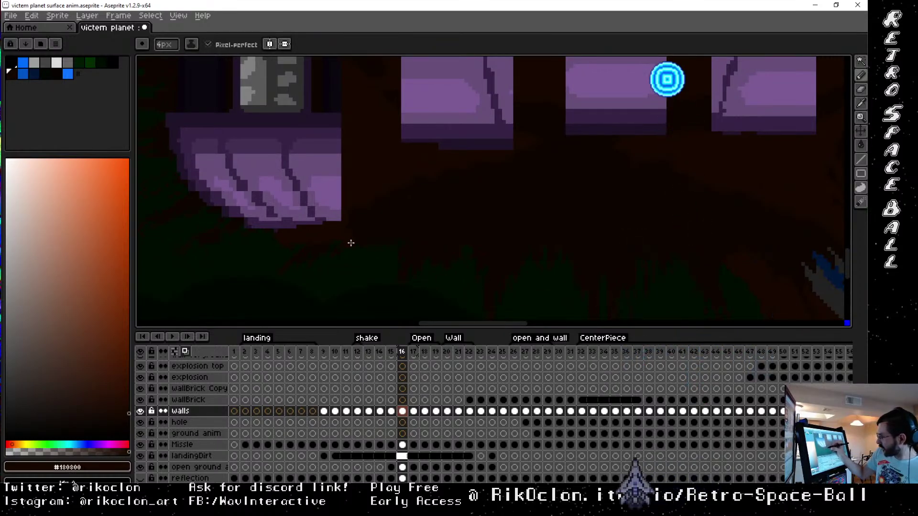
key(e)
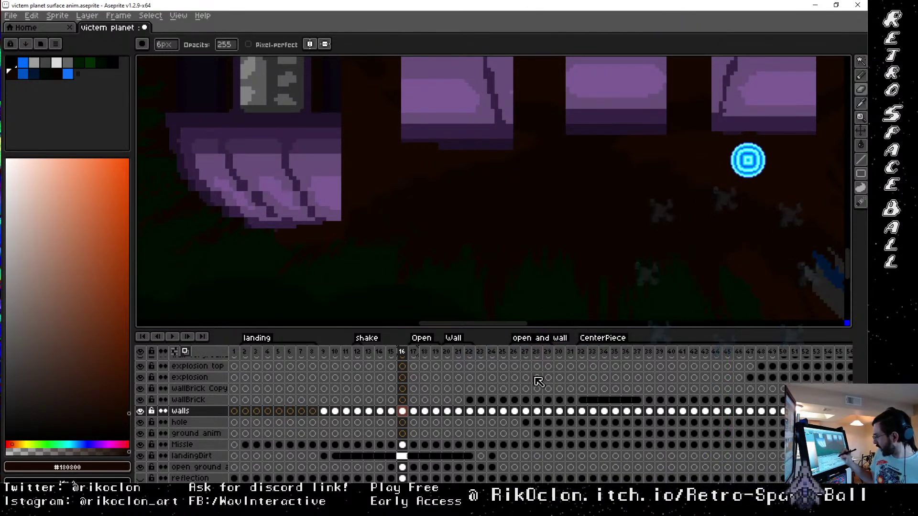
Step through frames 15 to 21 to check how the ground changes as the ship's sections spread apart
click(391, 352)
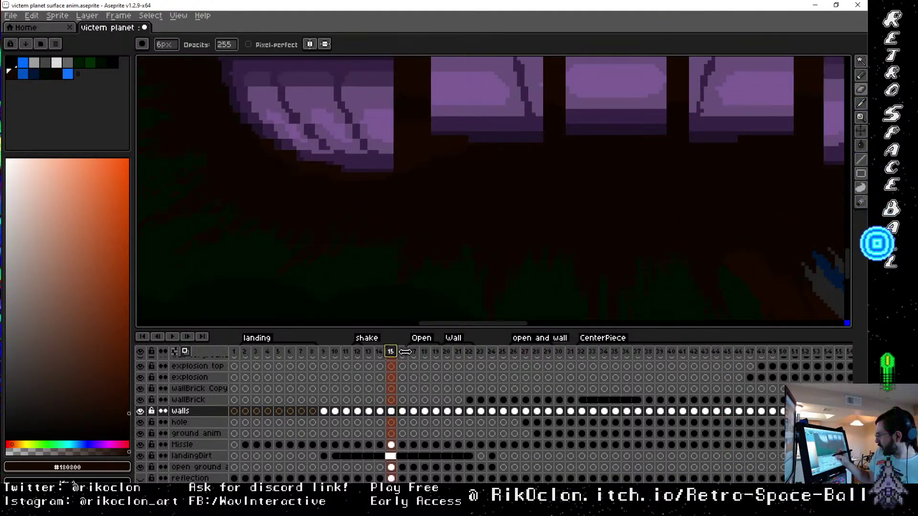
click(402, 352)
click(414, 353)
click(426, 353)
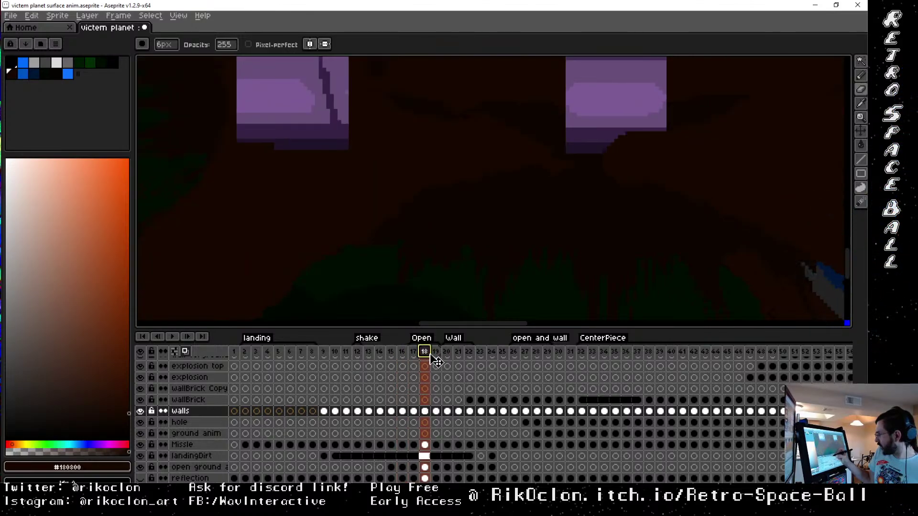
scroll(550, 306, down, 3)
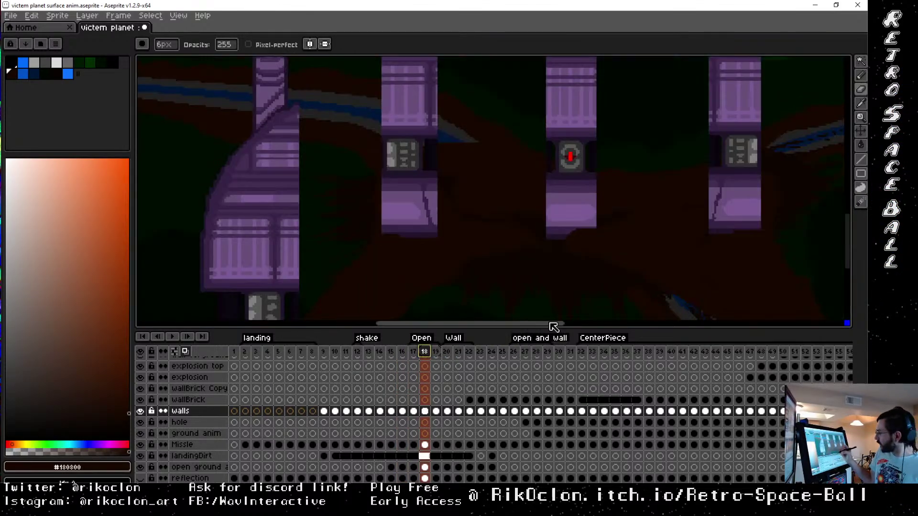
key(space)
drag(594, 257, 561, 198)
click(414, 353)
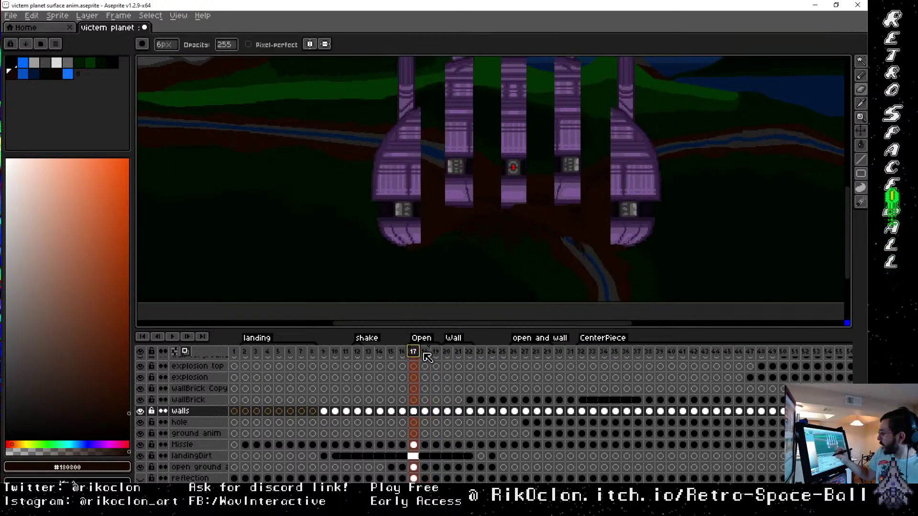
click(425, 353)
click(436, 353)
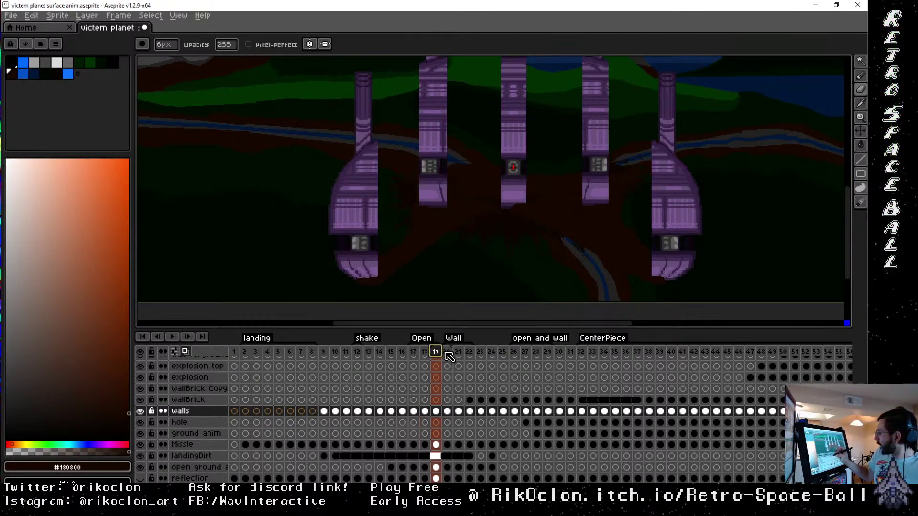
click(447, 353)
click(439, 352)
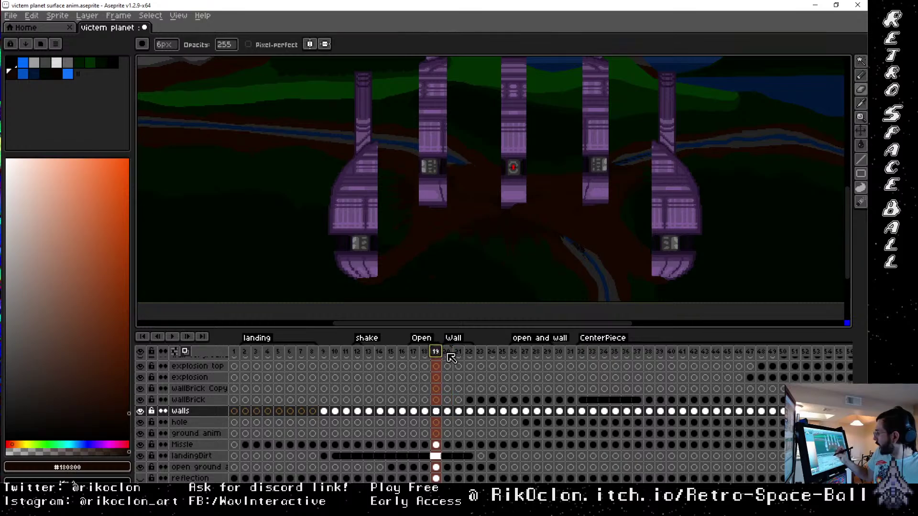
click(447, 353)
click(459, 353)
click(448, 354)
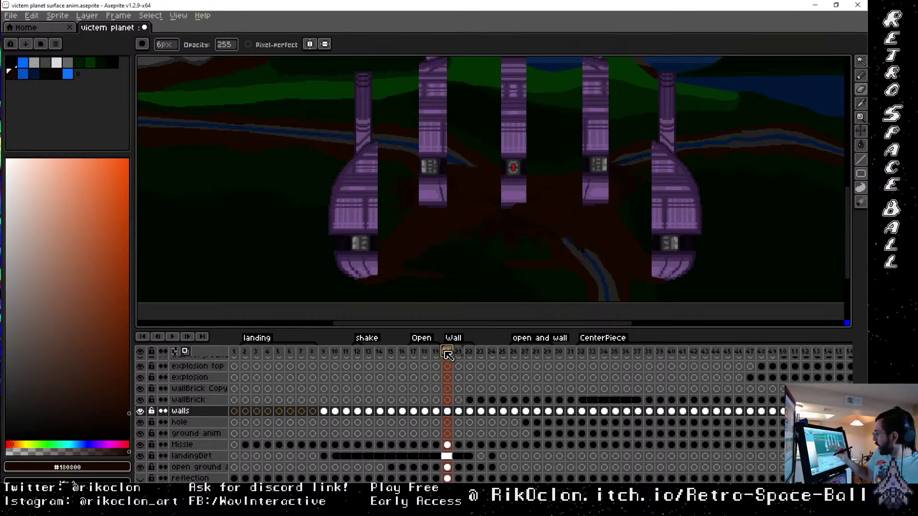
Flip repeatedly between frames 19 and 20 to compare the dirt spreading between the ship's sections
click(439, 352)
click(448, 353)
click(438, 352)
click(447, 353)
click(438, 352)
click(448, 354)
click(438, 351)
click(447, 353)
click(438, 352)
click(447, 353)
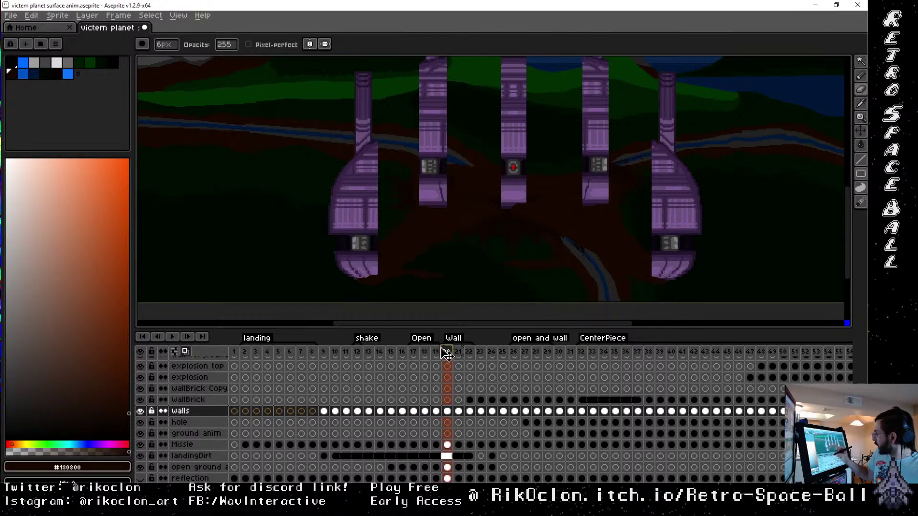
click(438, 352)
click(448, 353)
click(439, 353)
click(447, 353)
click(439, 353)
click(447, 353)
click(439, 353)
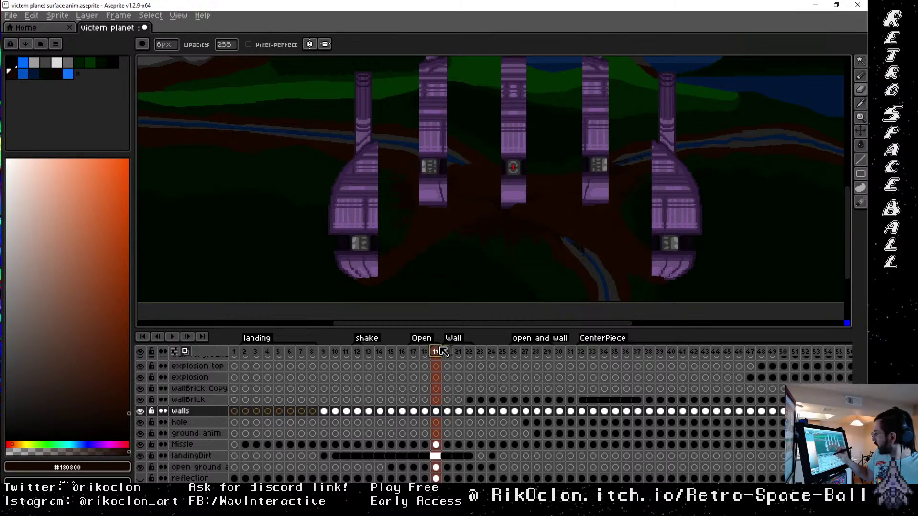
Compare the ground around the ship's sections in frame 19 with neighbouring frames 18 and 20
click(448, 353)
click(437, 353)
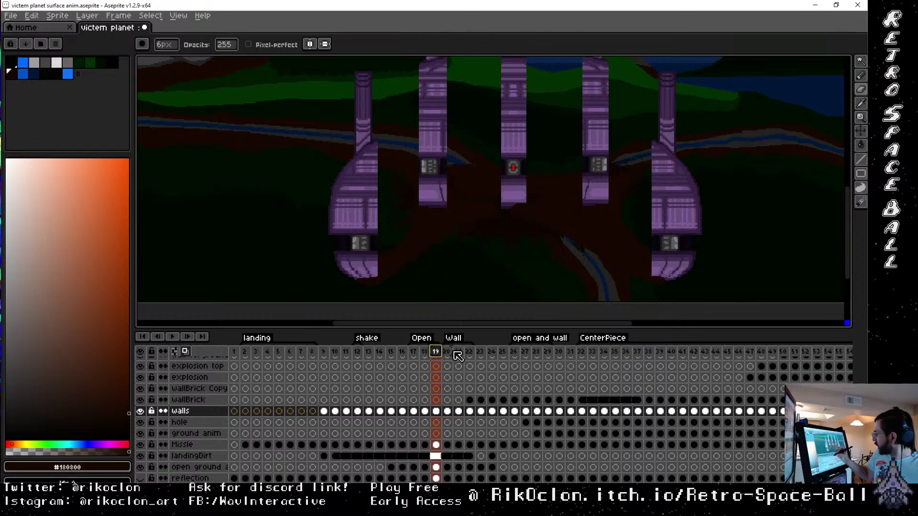
click(448, 353)
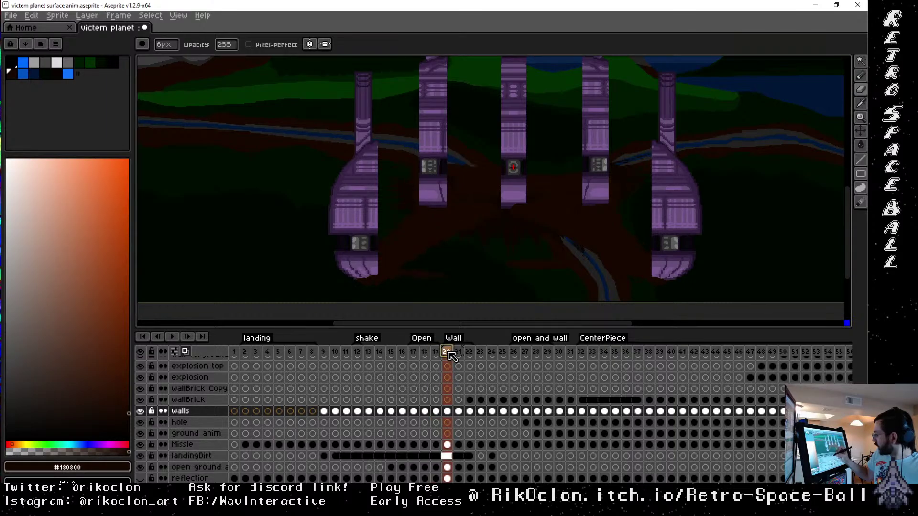
click(436, 411)
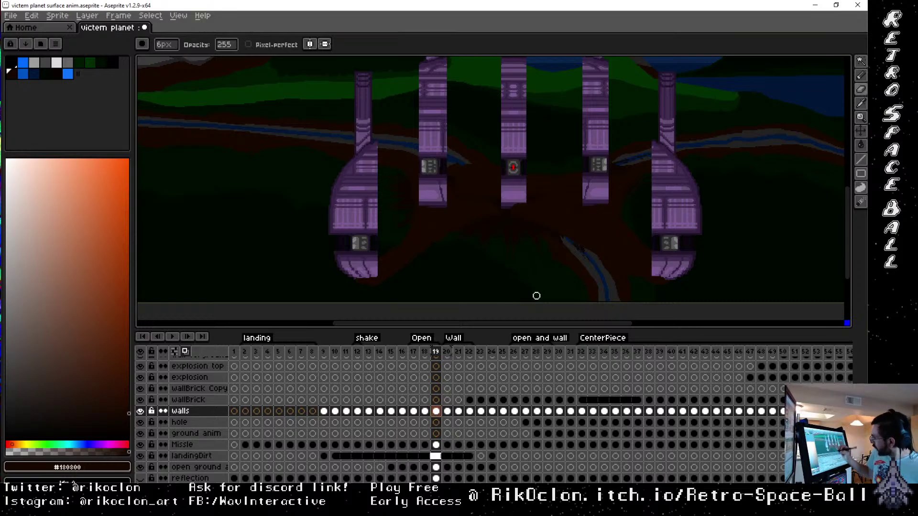
click(427, 352)
click(436, 355)
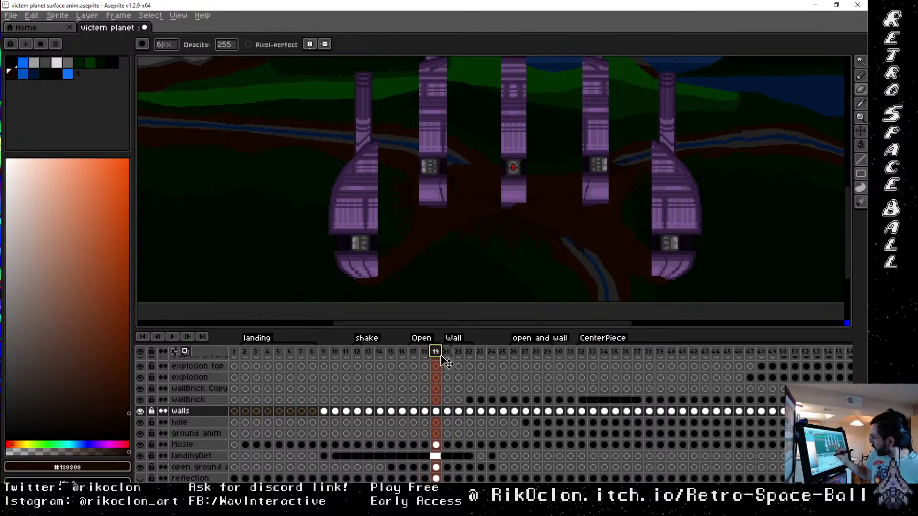
click(428, 353)
click(436, 352)
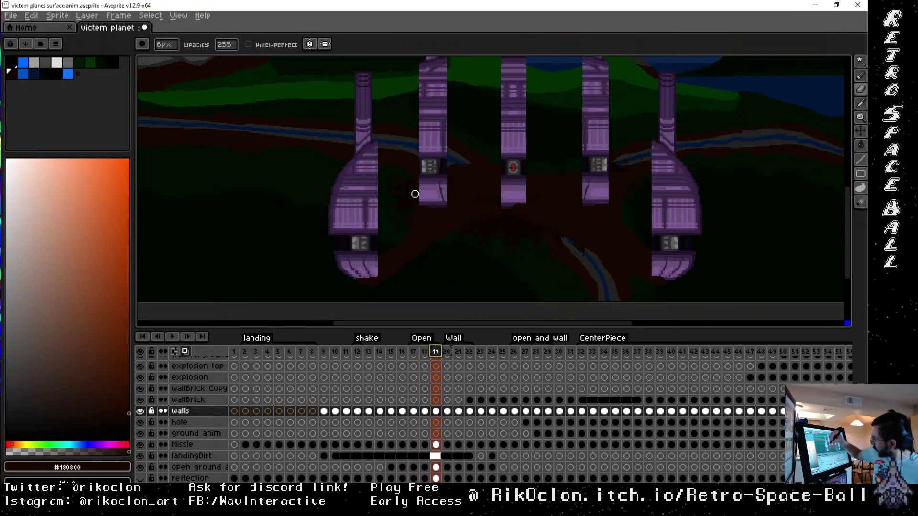
Touch up the walls layer's ground beside the left inner section in frame 19 with the 6 px eraser, comparing frames 18 and 20
click(410, 208)
click(425, 352)
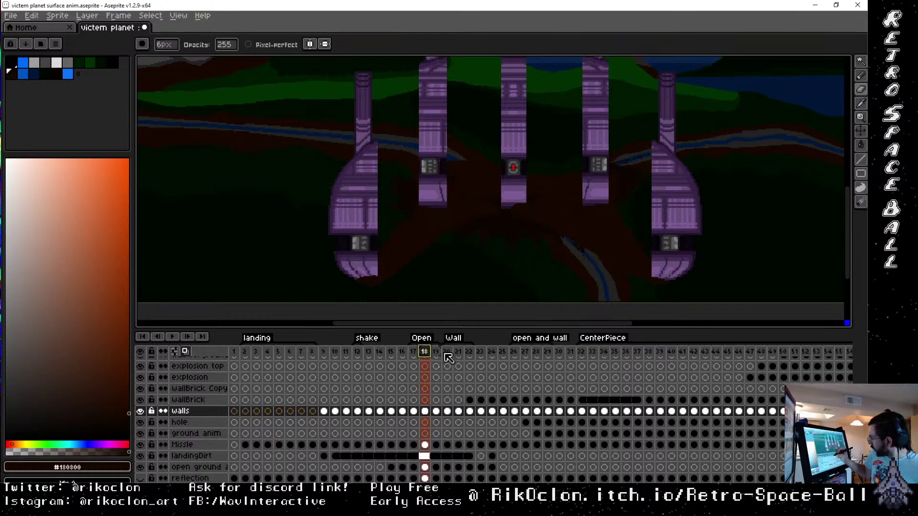
click(435, 352)
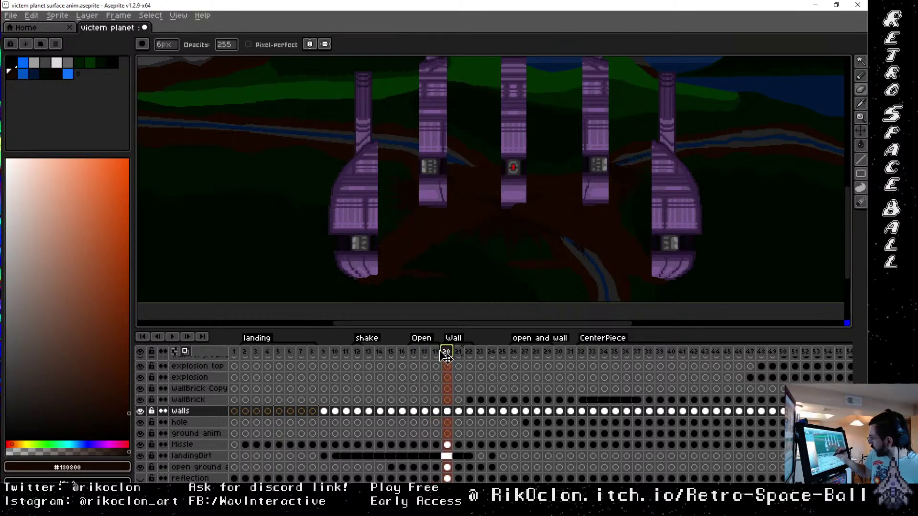
Paint brown #180800 ground beside the left inner section in frame 19 with the 4 px pencil, comparing the result with frame 18
key(i)
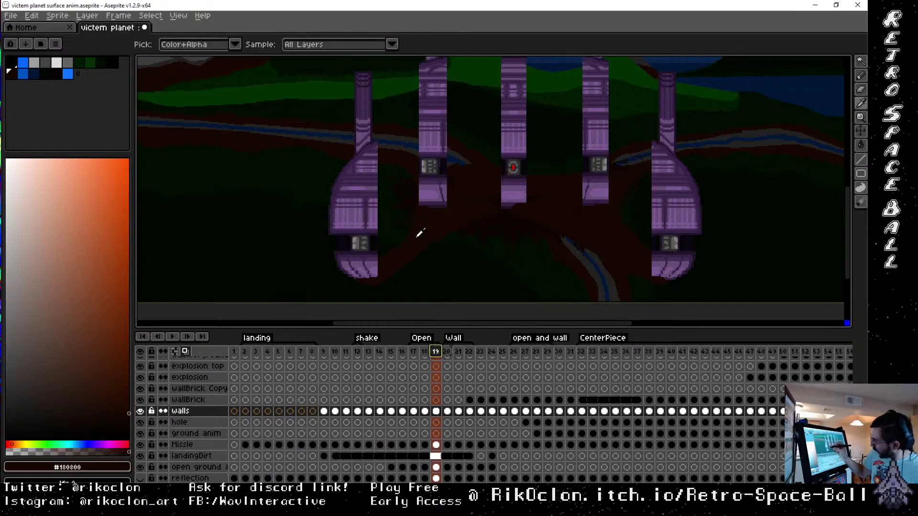
key(b)
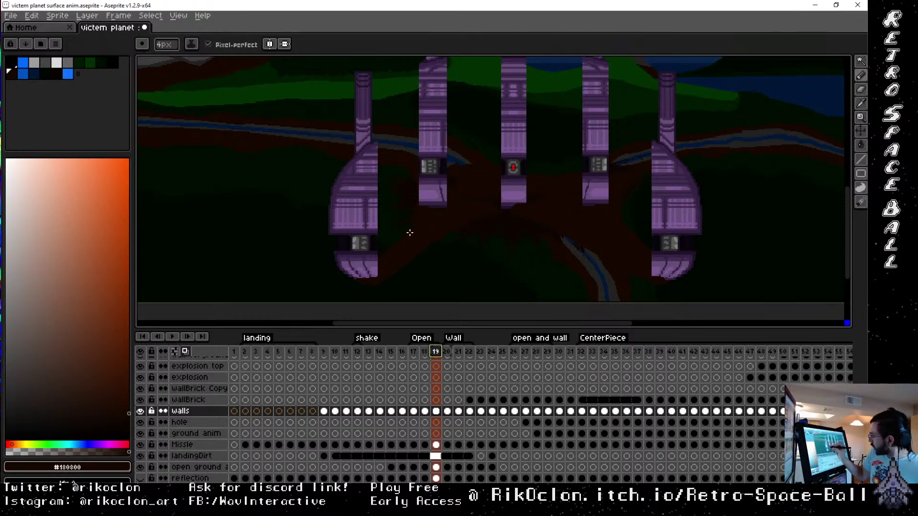
key(comma)
key(period)
key(comma)
key(period)
key(comma)
key(period)
click(412, 214)
click(427, 352)
click(438, 351)
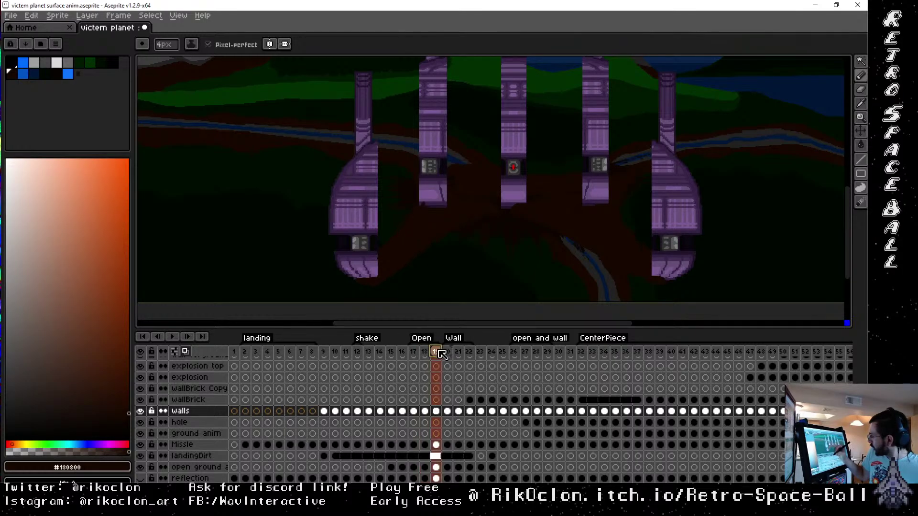
click(425, 352)
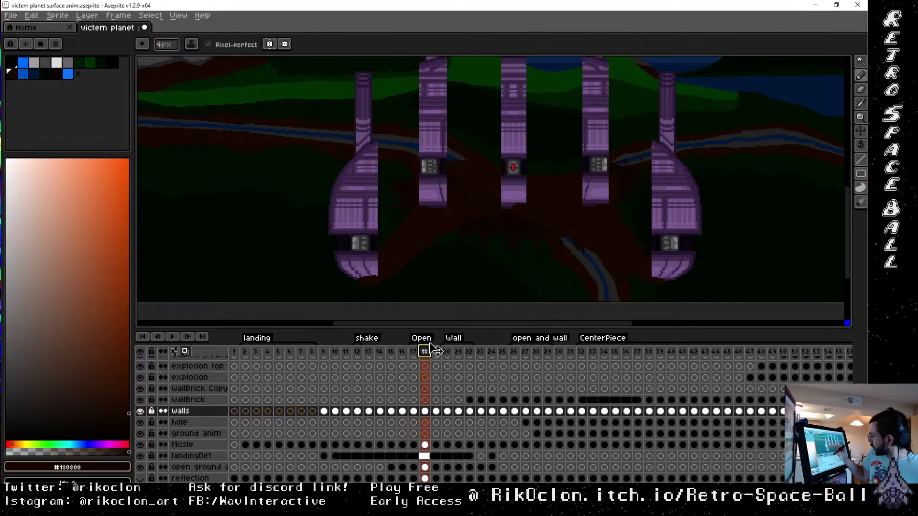
Return to the 6 px eraser and refine frame 19's ground between the left sections, comparing it with frames 17 and 18
key(e)
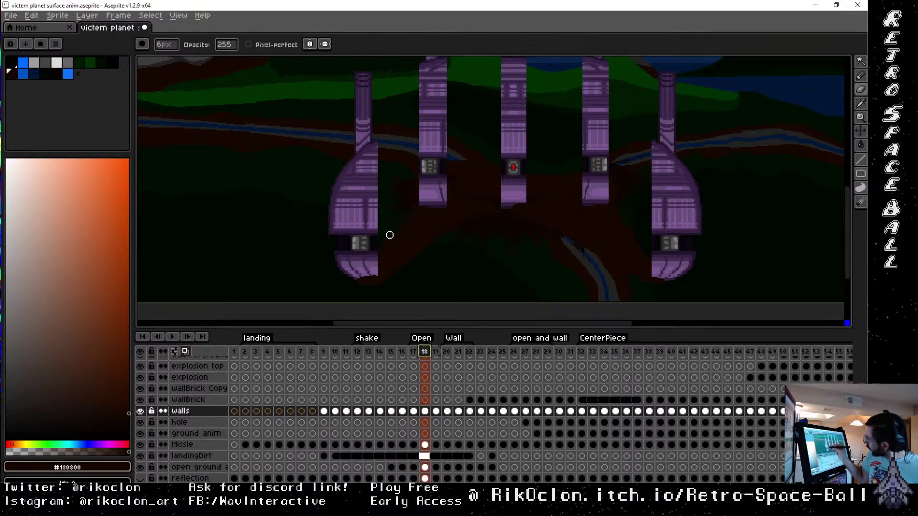
click(413, 351)
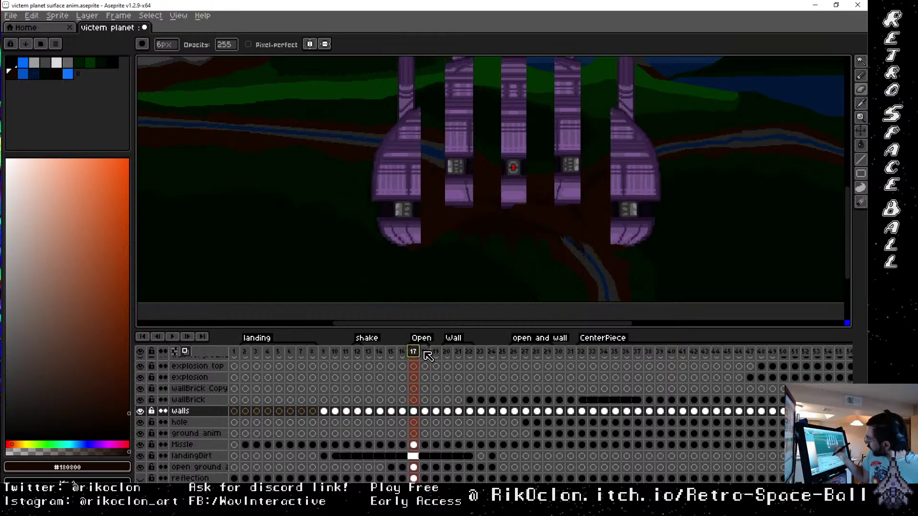
click(425, 352)
click(435, 353)
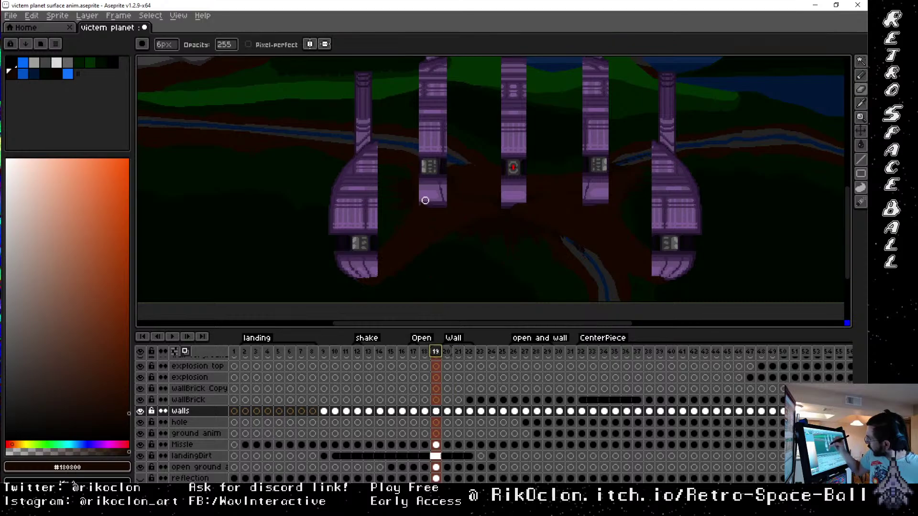
key(Escape)
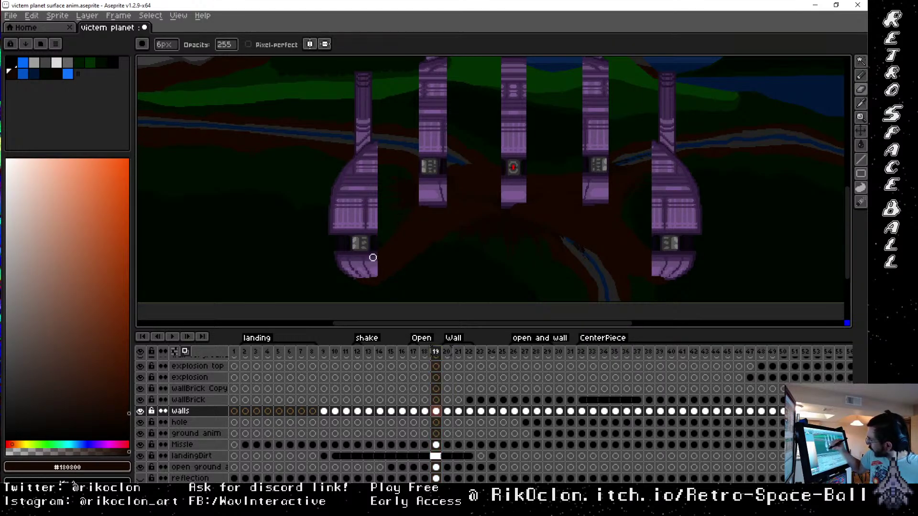
click(436, 352)
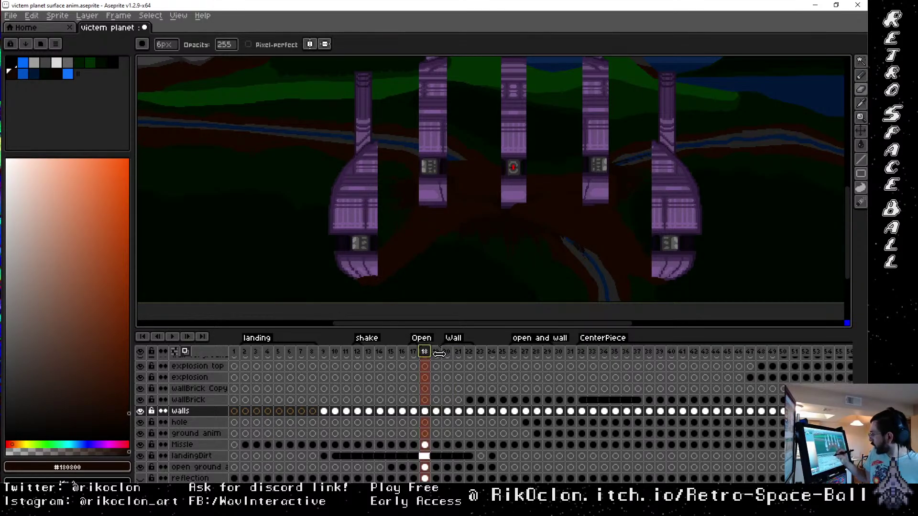
Step through frames 20 to 24 to check how the ground changes as the brick walls rise
click(447, 353)
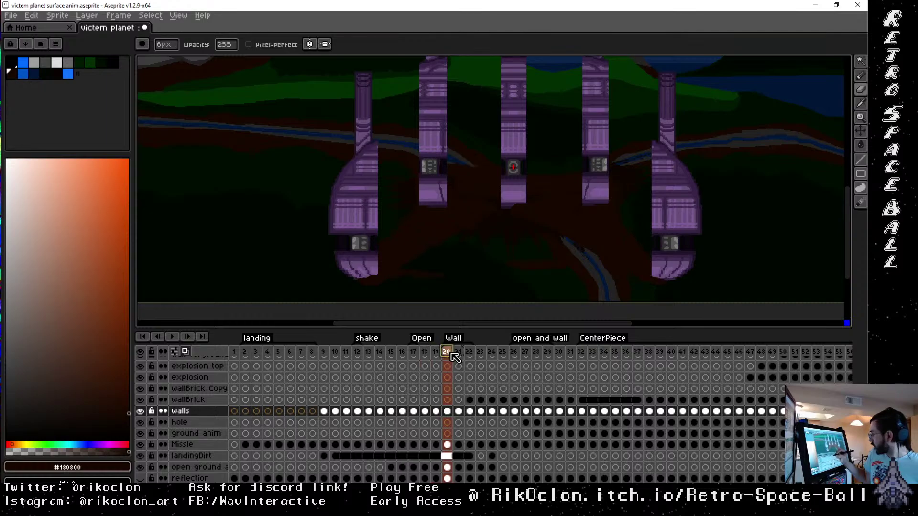
click(458, 353)
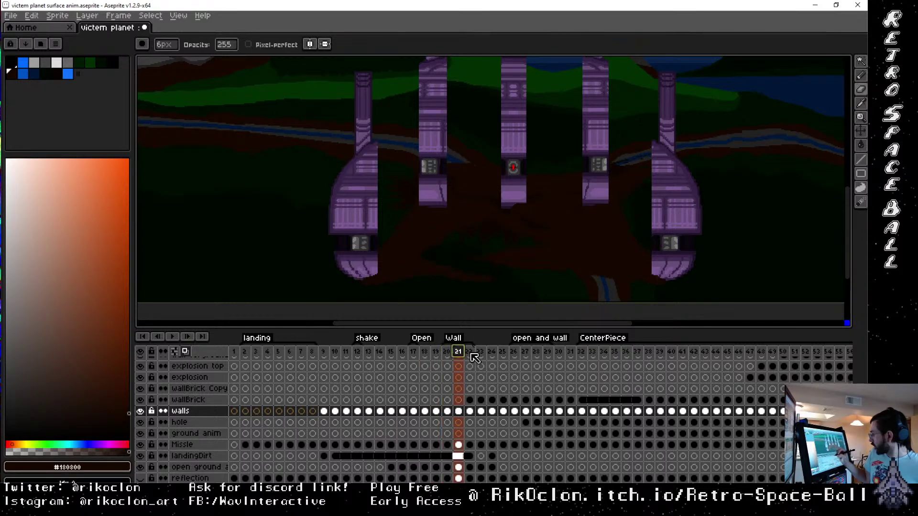
click(469, 353)
click(480, 353)
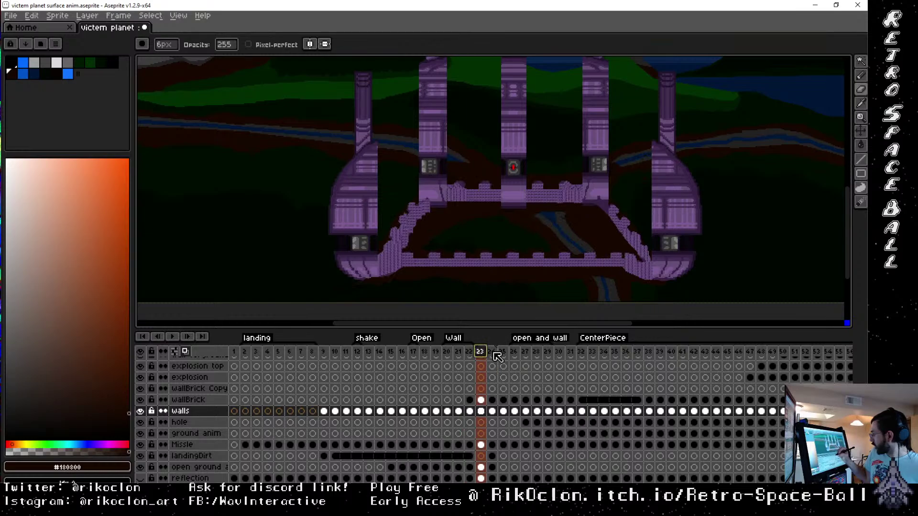
click(492, 352)
key(Left)
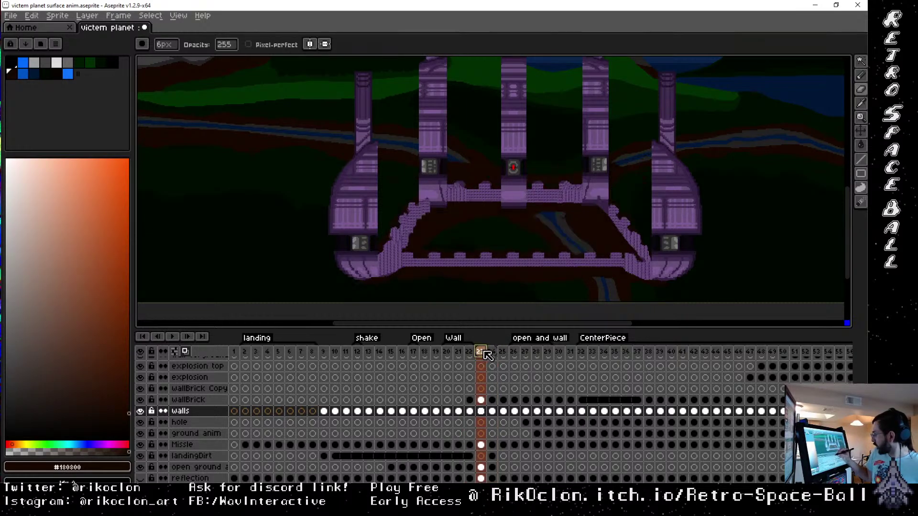
click(491, 354)
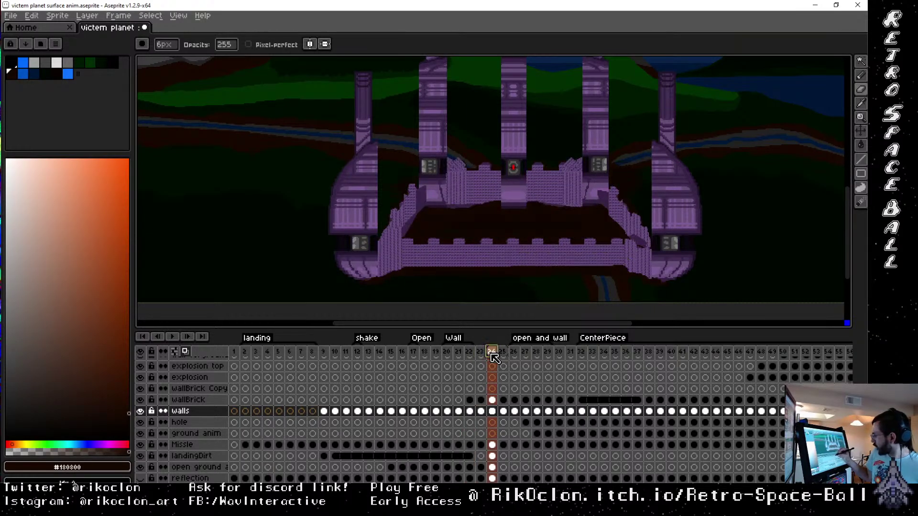
click(481, 353)
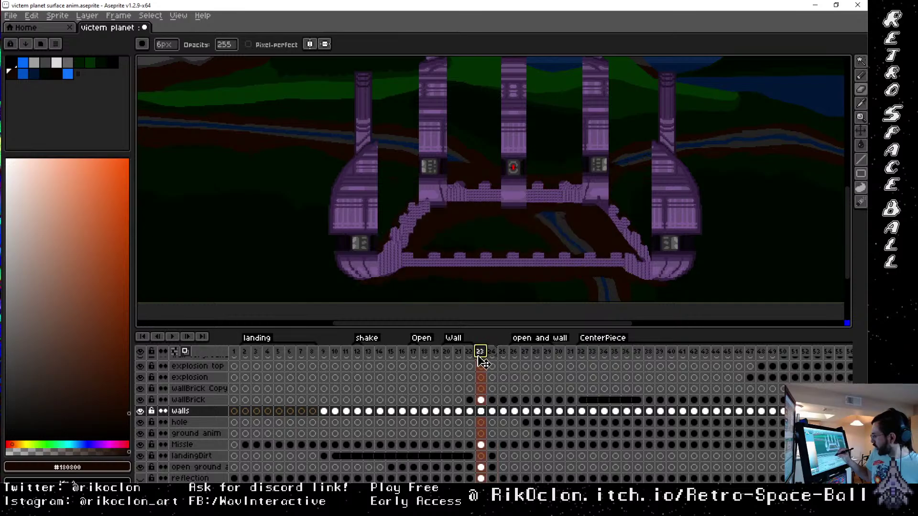
click(470, 354)
click(481, 354)
Link the landingDirt layer's cels across frames 22 to 24
drag(473, 455, 492, 456)
click(483, 456)
right_click(494, 457)
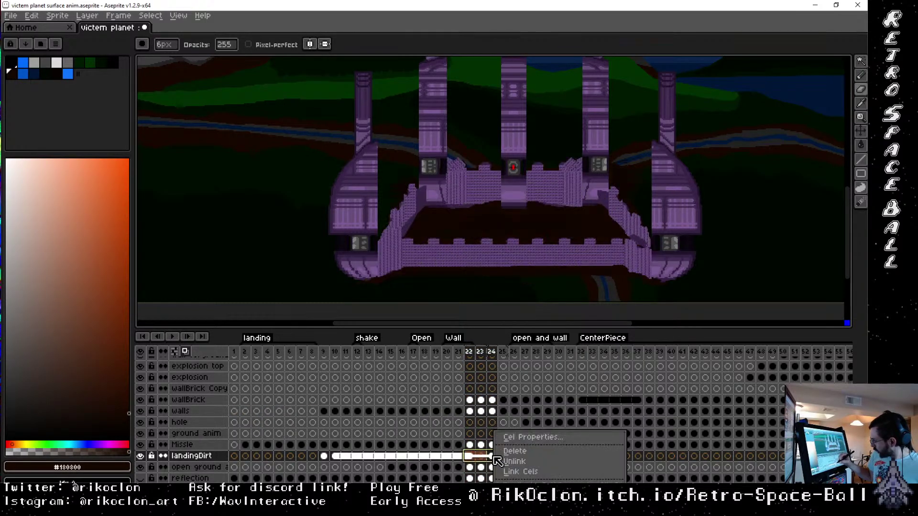
click(530, 472)
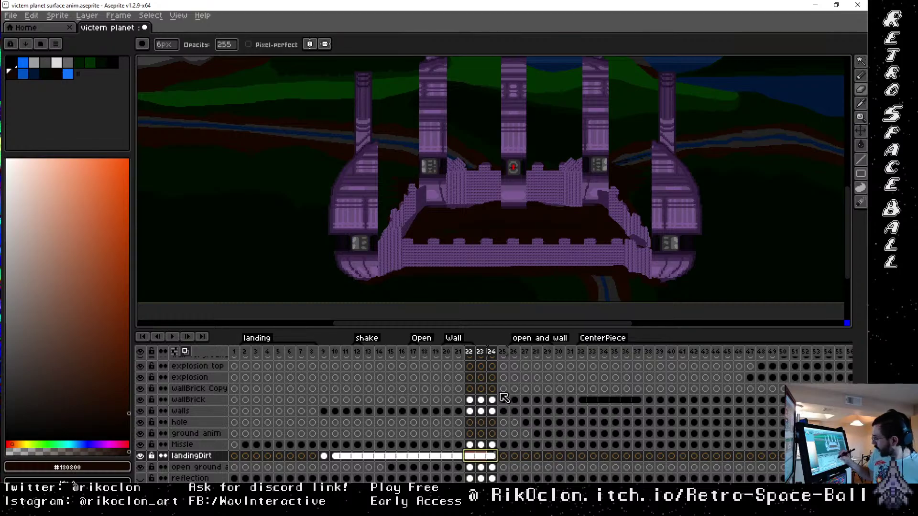
Step through frames 22 to 26 to check the landing dirt inside the rising walls
click(469, 351)
click(480, 352)
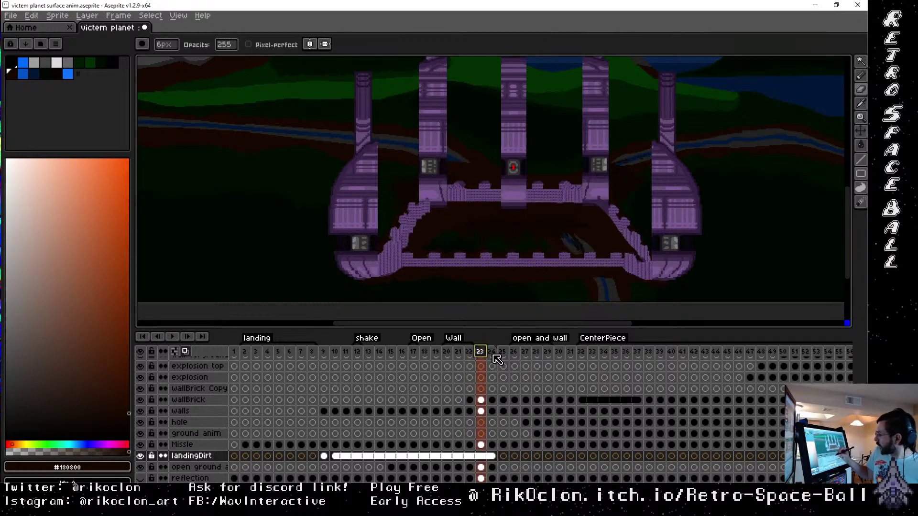
click(492, 352)
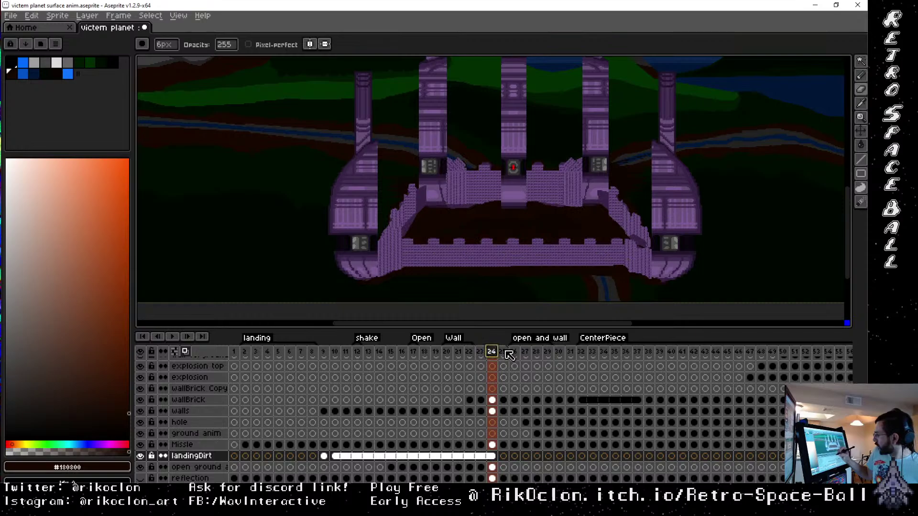
click(503, 352)
click(514, 352)
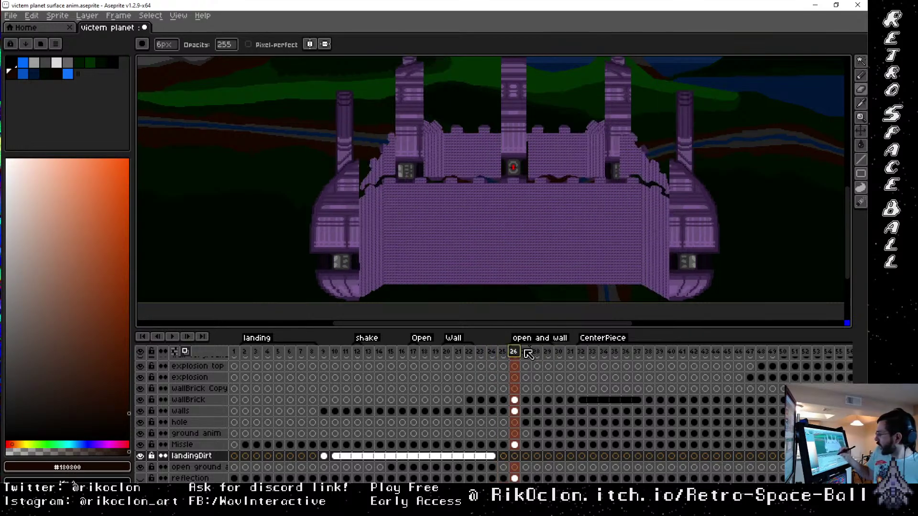
Play the animation from the first frame, stop it after the walls open and advance to frame 43
click(142, 337)
click(173, 337)
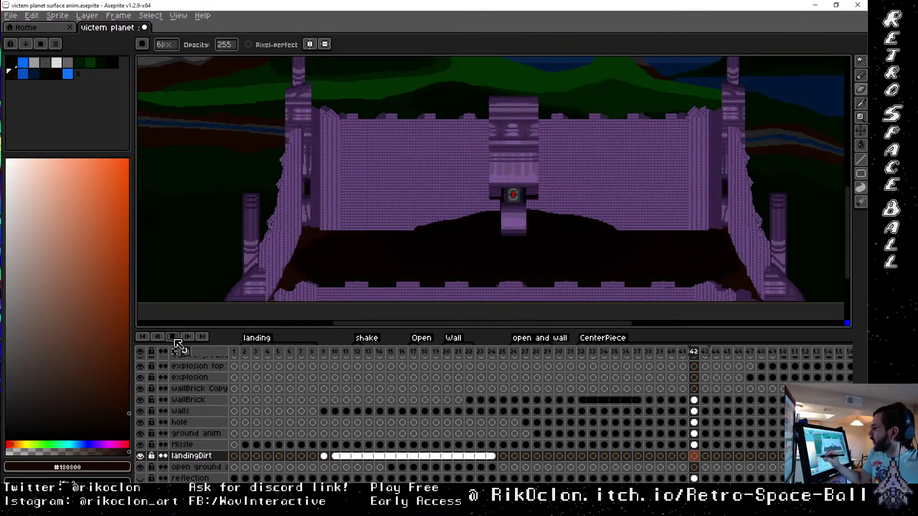
click(186, 337)
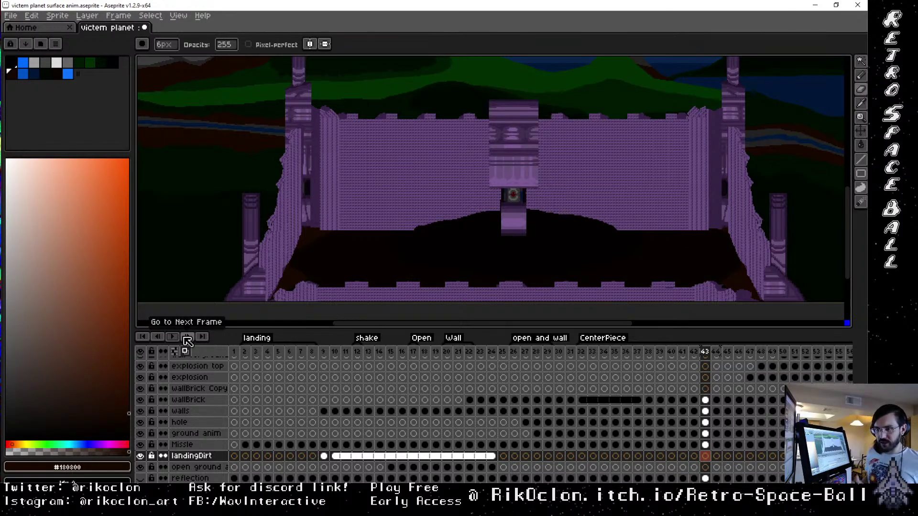
Examine the whole scene around frame 43 and step back to frame 40 to check the centre piece's motion
drag(623, 242, 576, 211)
scroll(622, 196, down, 2)
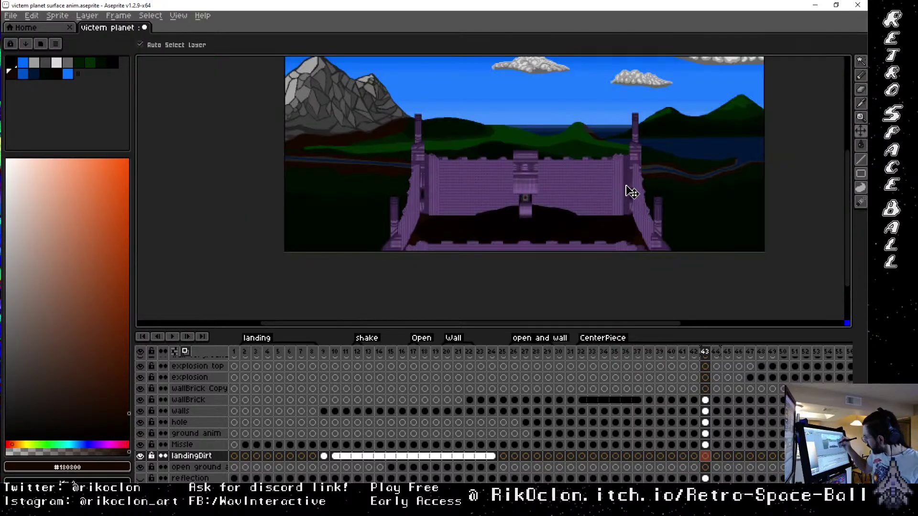
drag(627, 191, 561, 176)
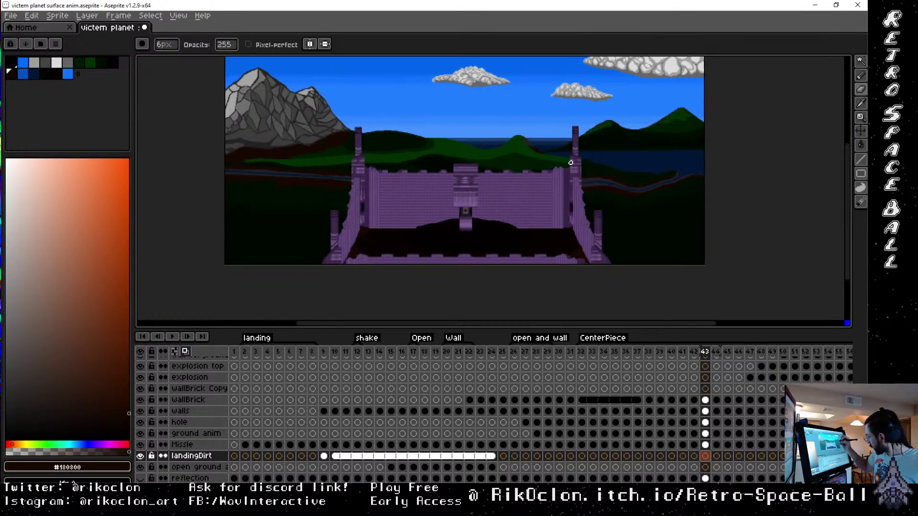
click(694, 353)
click(705, 352)
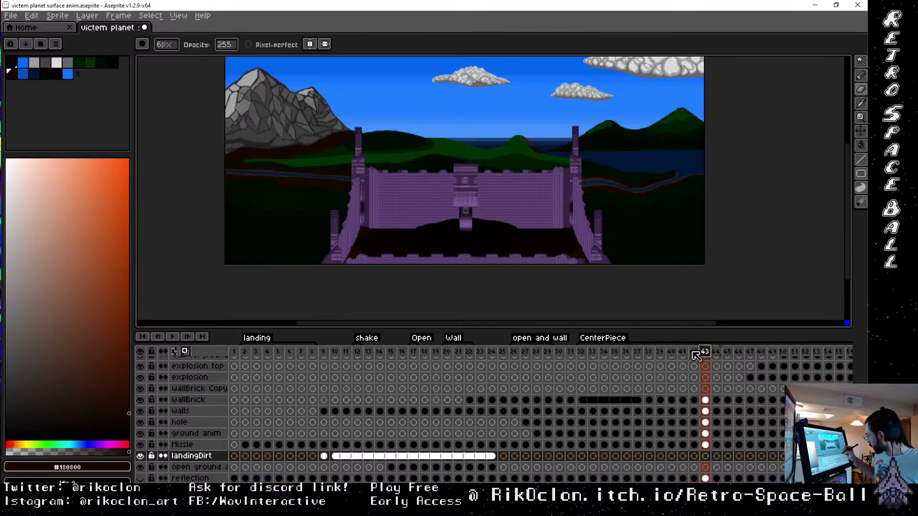
click(693, 353)
click(684, 353)
click(673, 353)
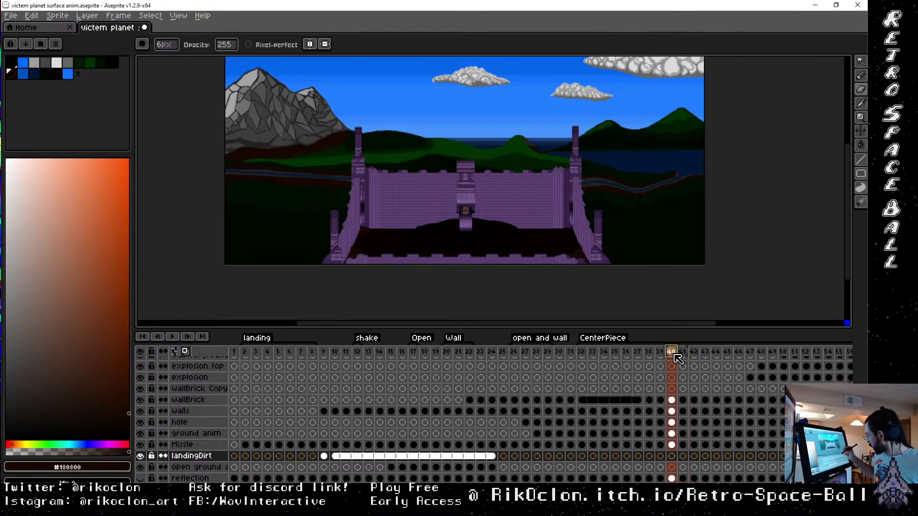
Examine how the center piece of the back wall changes across frames 37 to 42
click(660, 353)
click(649, 353)
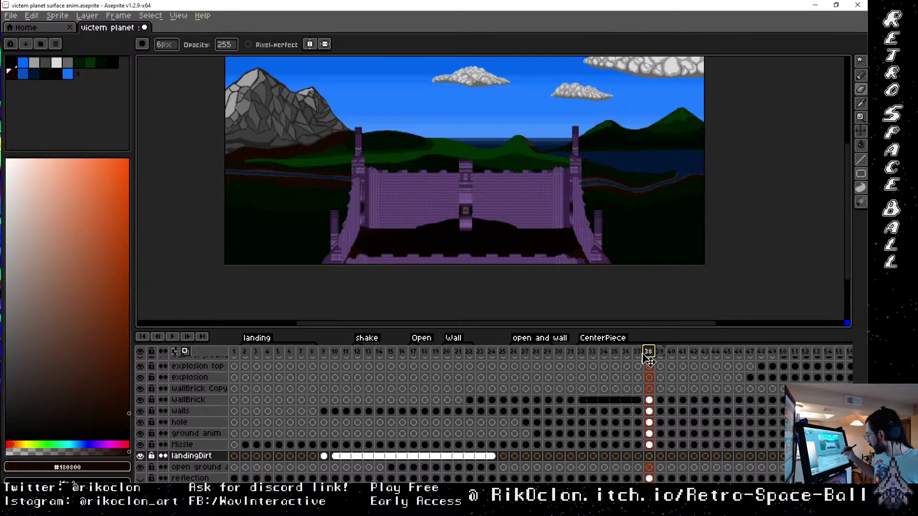
click(637, 353)
click(649, 353)
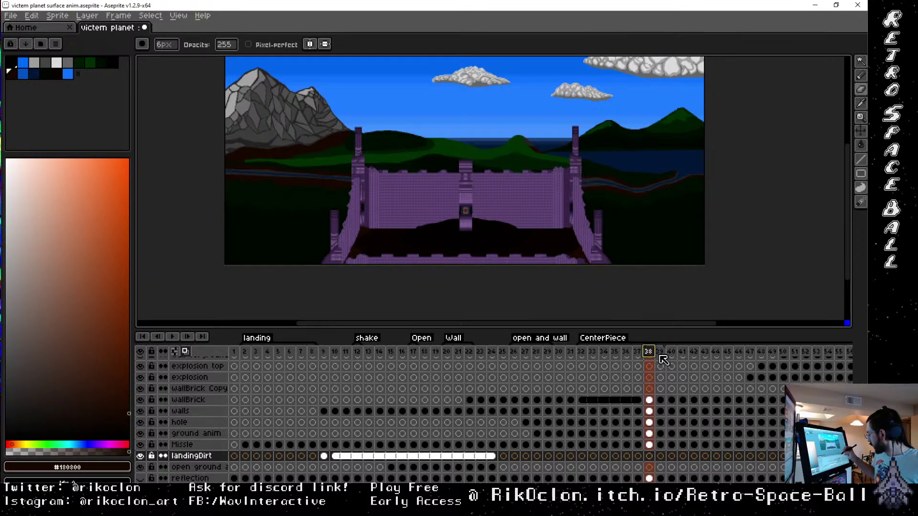
click(661, 357)
click(671, 355)
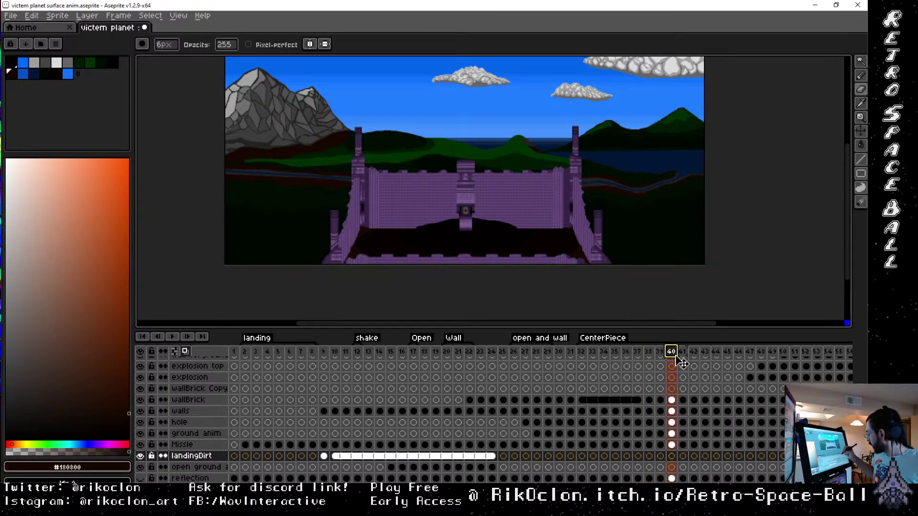
click(683, 354)
click(695, 354)
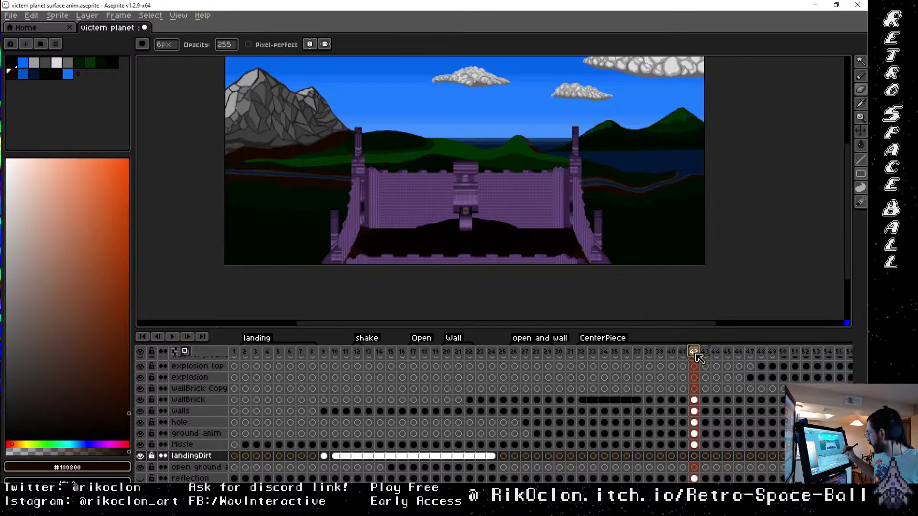
Examine frames 38 to 45 close up around the red light to check the wall beside the center piece
scroll(654, 269, up, 1)
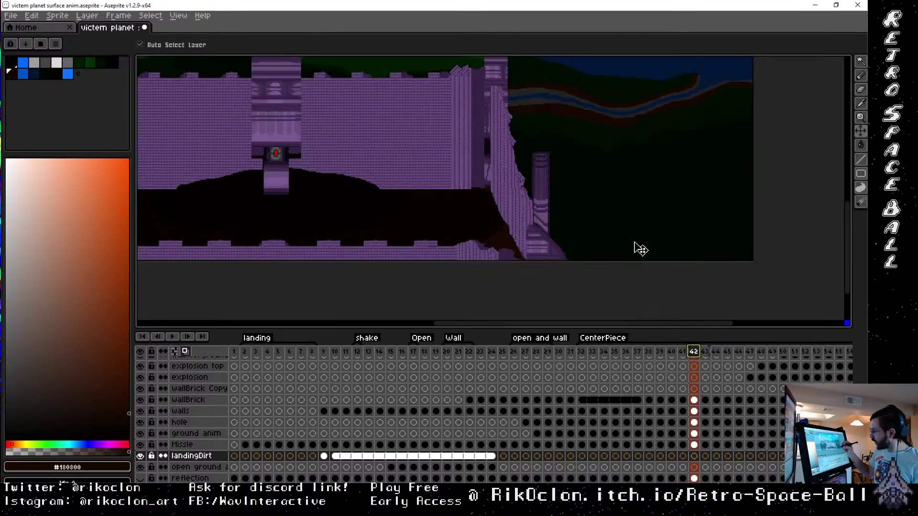
scroll(527, 219, up, 2)
mouse_move(310, 167)
mouse_down()
mouse_move(603, 203)
mouse_move(654, 233)
mouse_up()
click(684, 356)
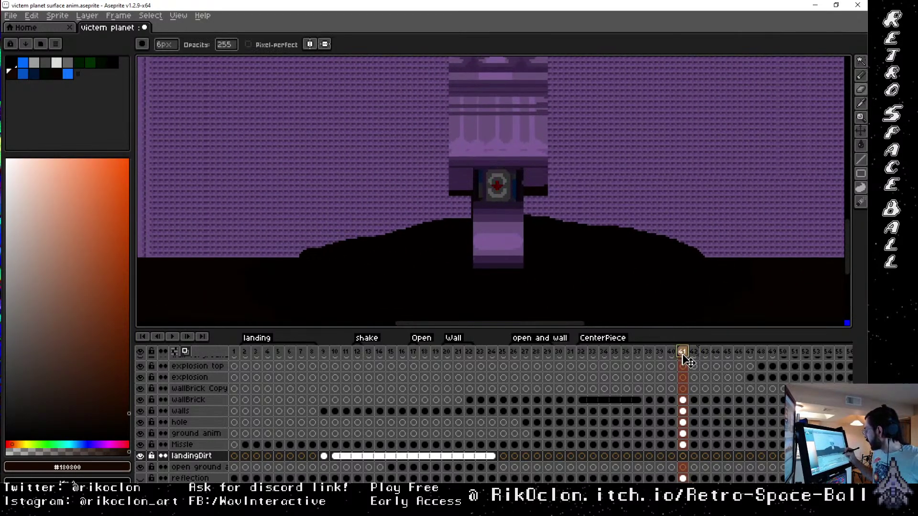
click(673, 359)
click(662, 357)
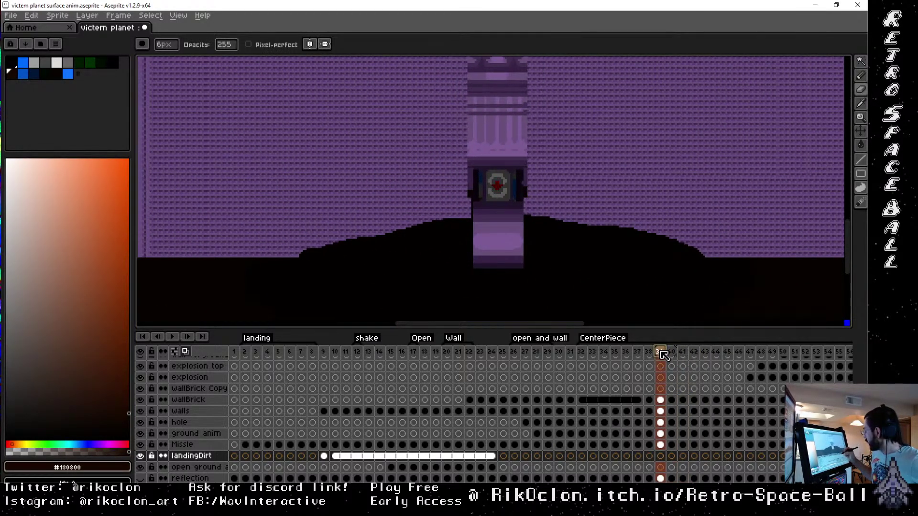
click(672, 356)
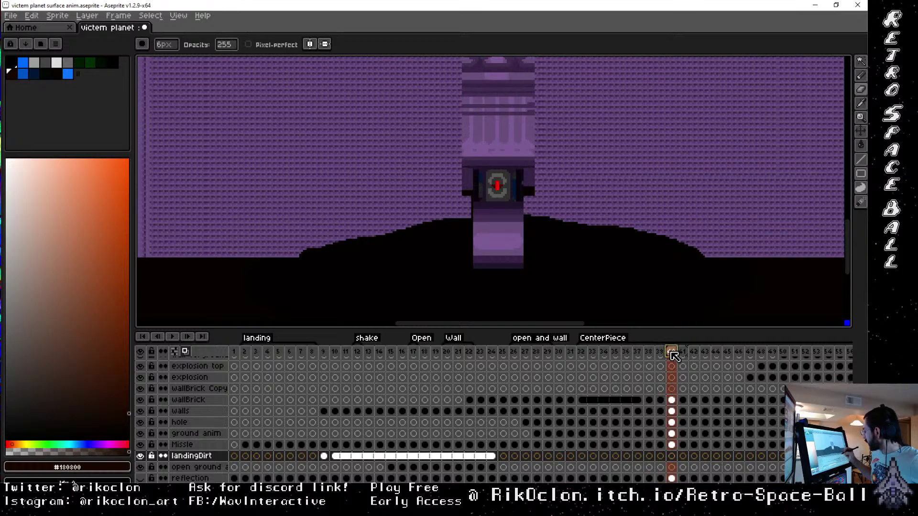
click(684, 356)
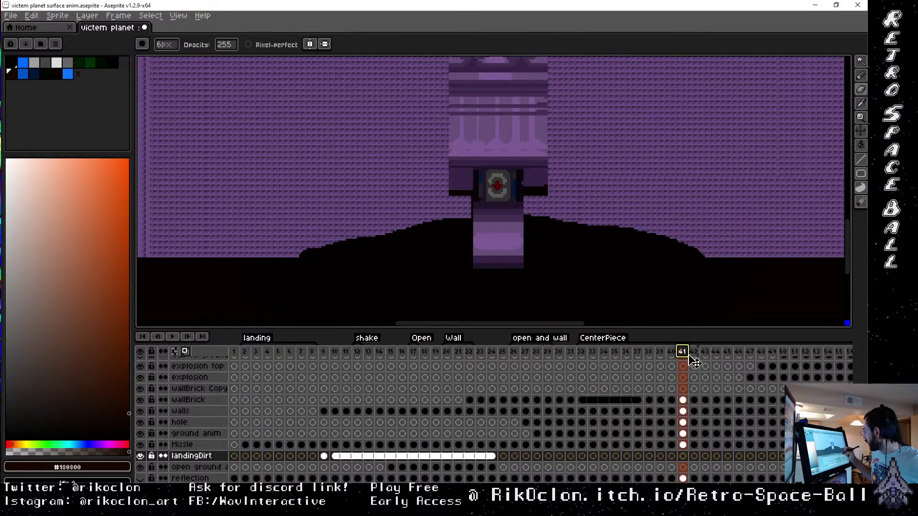
click(698, 356)
click(705, 356)
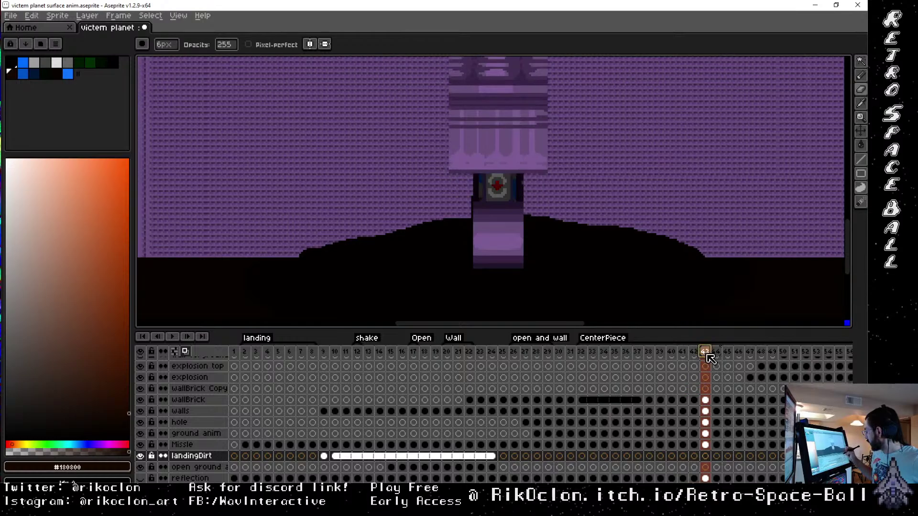
click(694, 356)
click(705, 356)
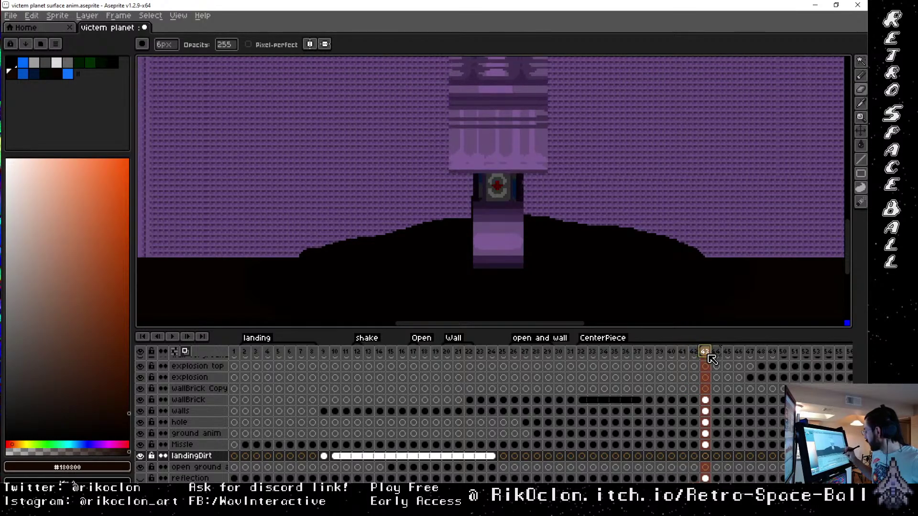
click(716, 356)
click(728, 357)
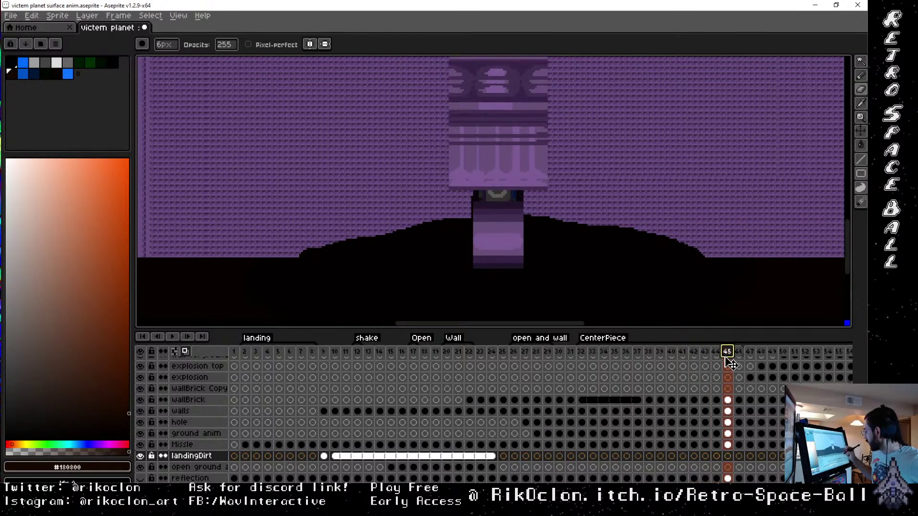
click(716, 355)
click(704, 355)
click(695, 354)
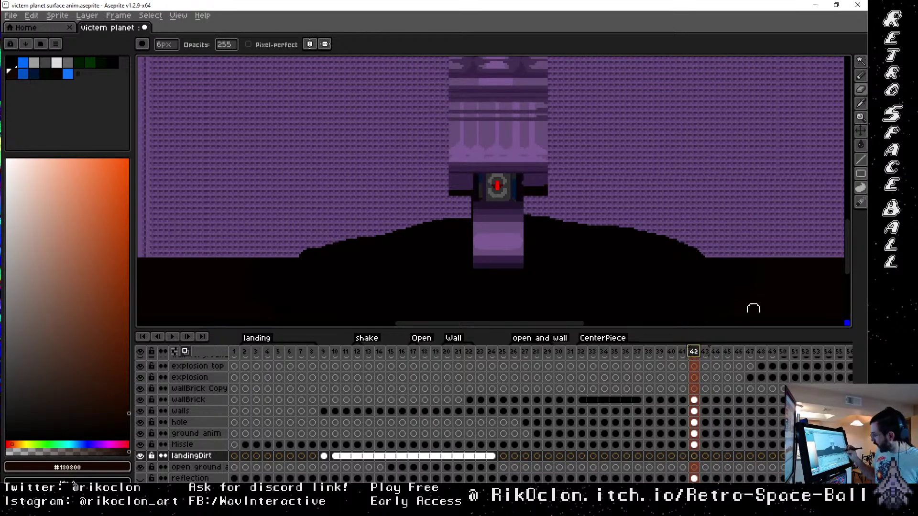
On the wallBrick layer in frame 42, cover the outer right block beside the red light with a copied patch of wall bricks
click(694, 400)
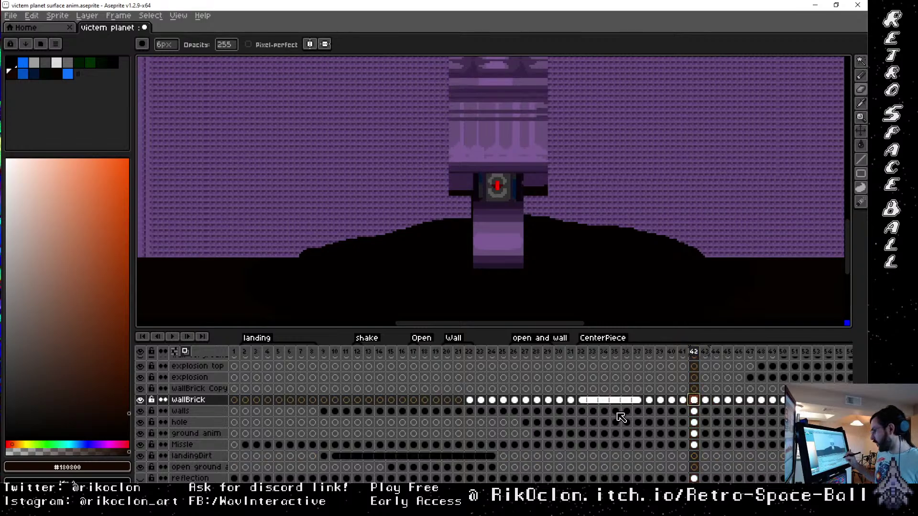
key(i)
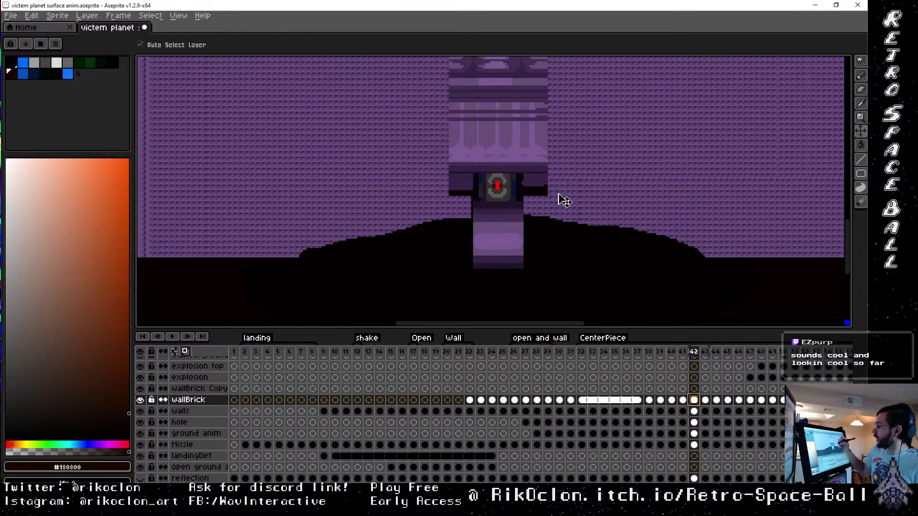
scroll(563, 189, up, 3)
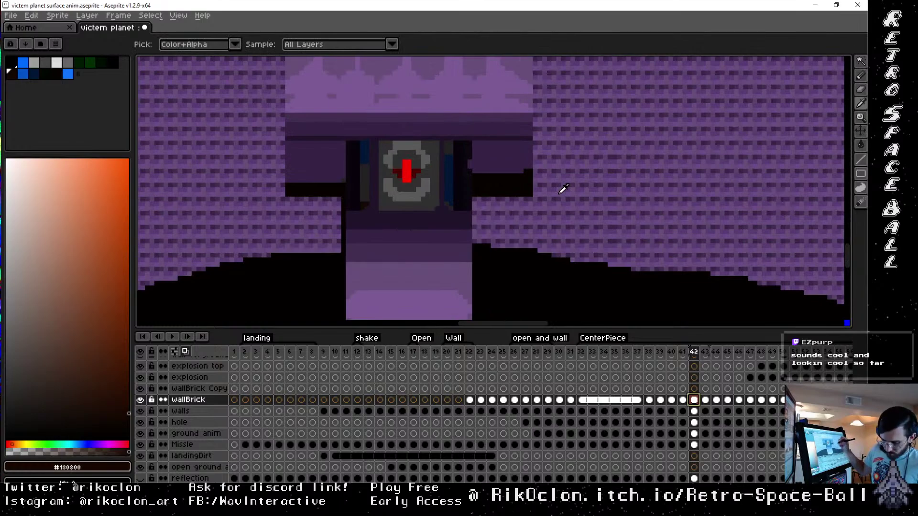
key(m)
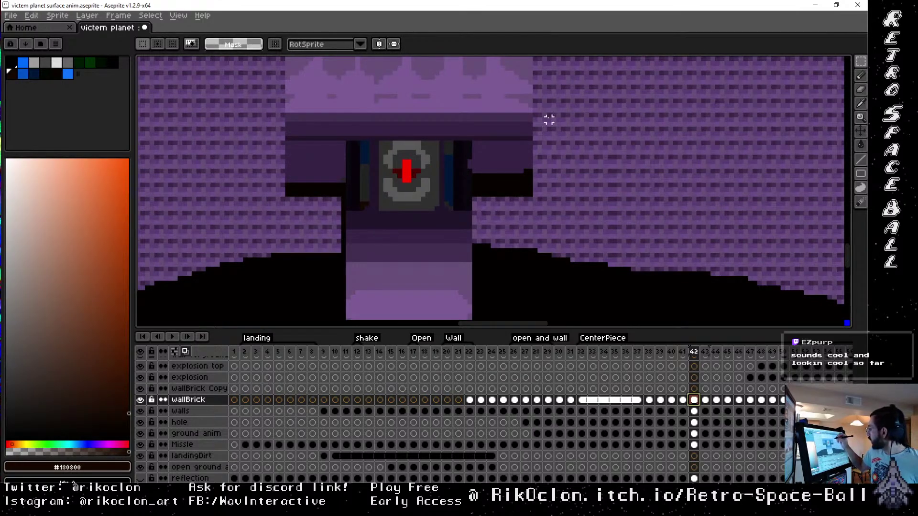
drag(540, 123, 583, 156)
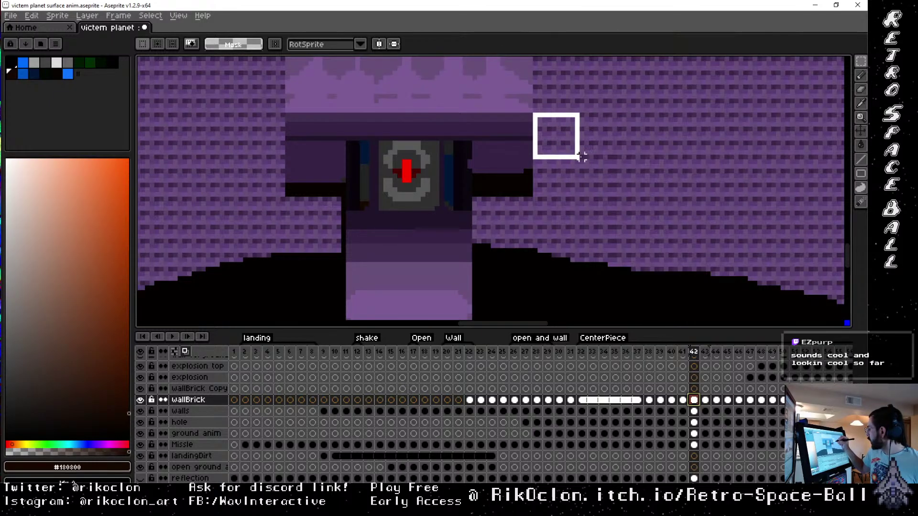
drag(576, 156, 533, 190)
key(Return)
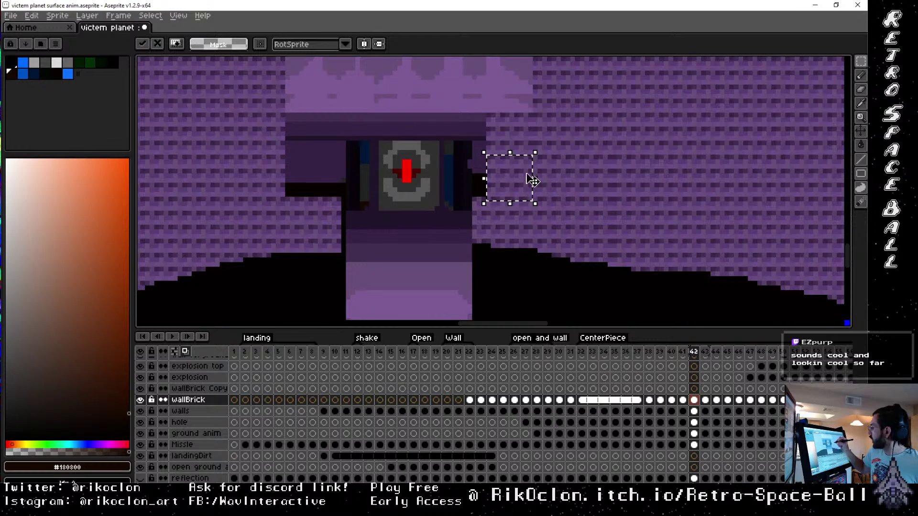
Cover the remaining right gap and the block left of the red light in frame 42 with copied wall bricks
drag(488, 114, 327, 224)
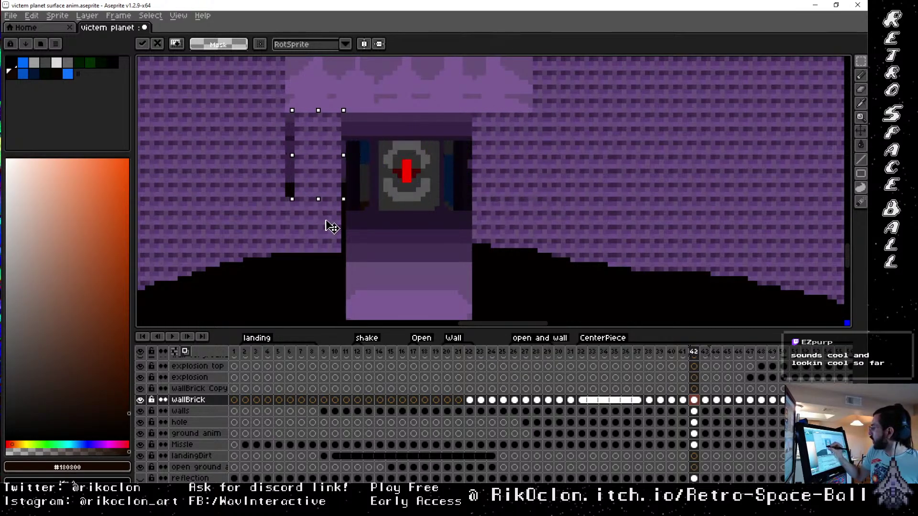
key(Return)
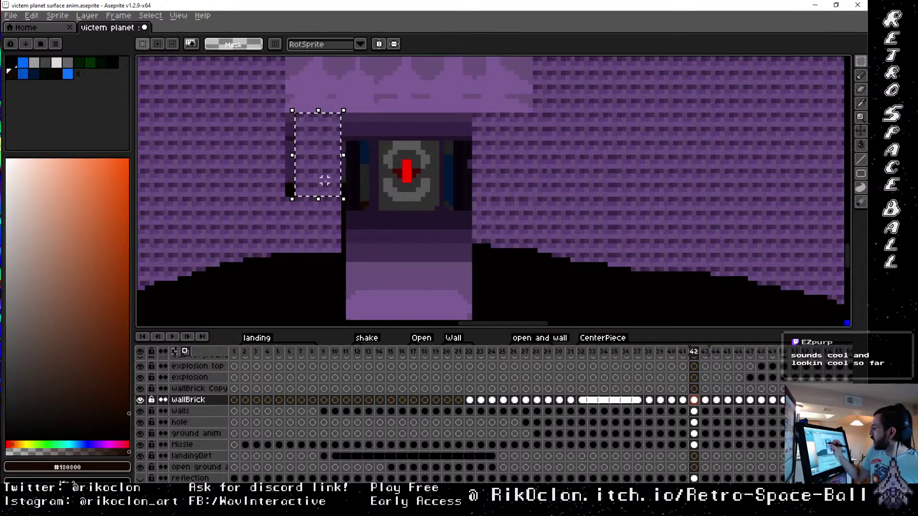
drag(328, 191, 307, 199)
In frame 41 of wallBrick, cover the dark blocks on both sides of the red light with copied wall bricks
click(683, 352)
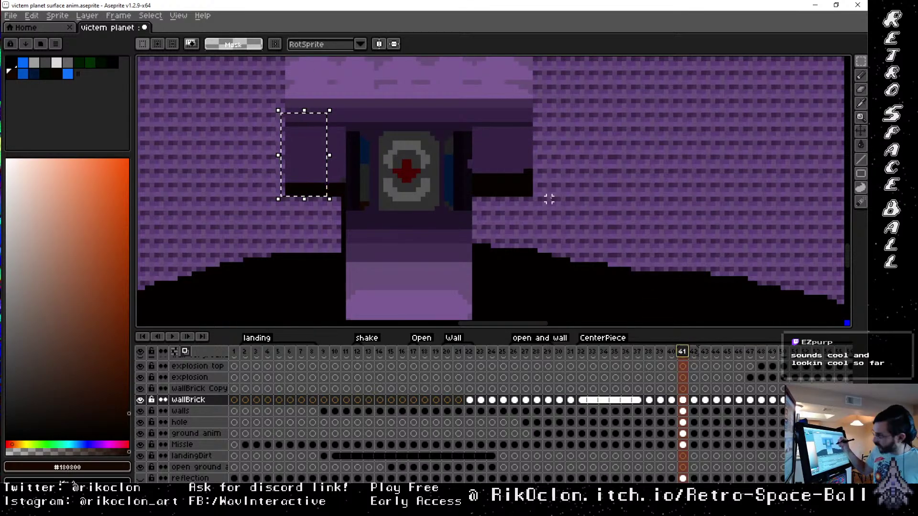
key(Right)
key(Left)
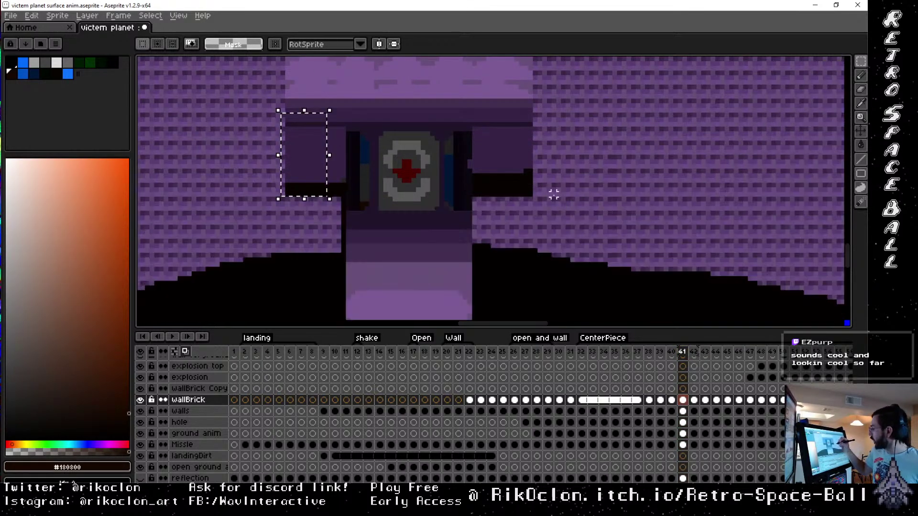
drag(534, 100, 542, 213)
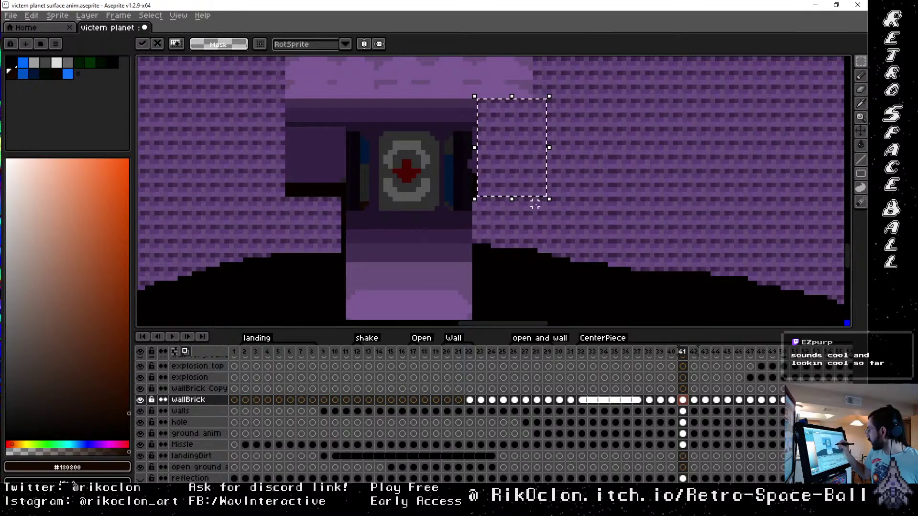
click(564, 100)
drag(529, 99, 532, 197)
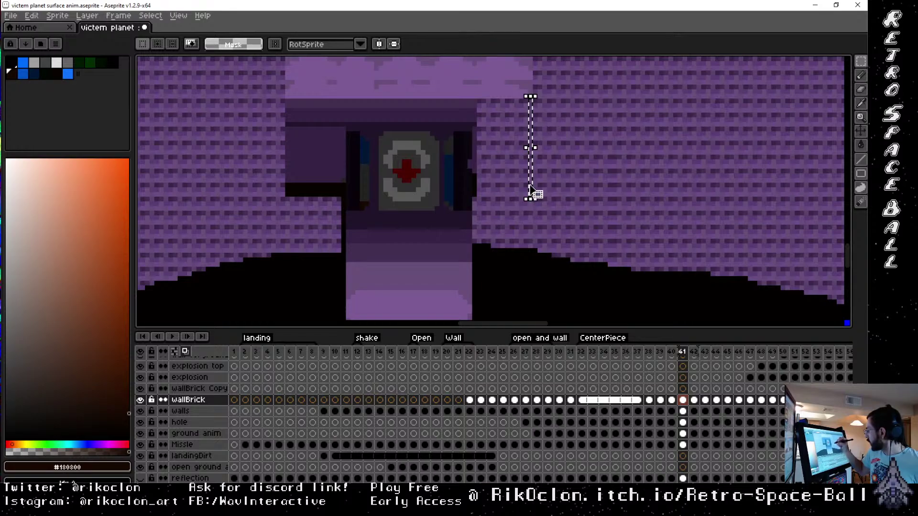
scroll(540, 214, up, 2)
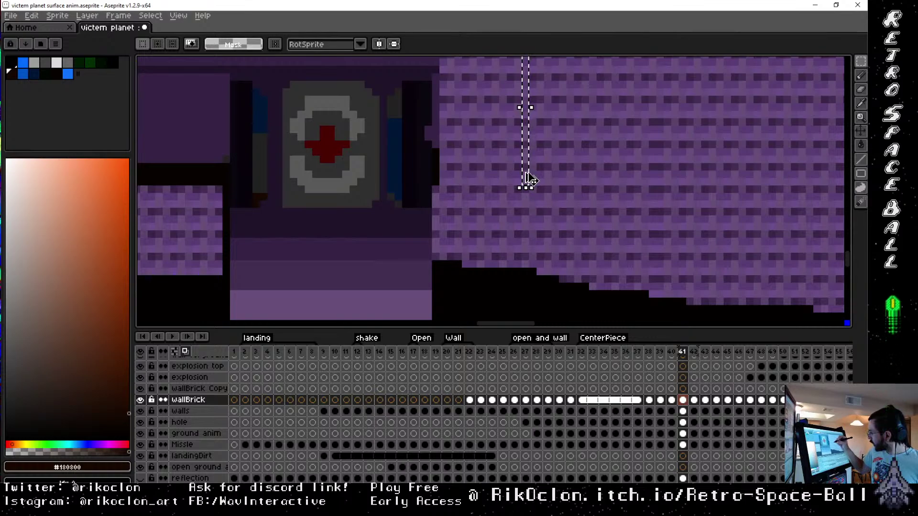
drag(526, 176, 636, 225)
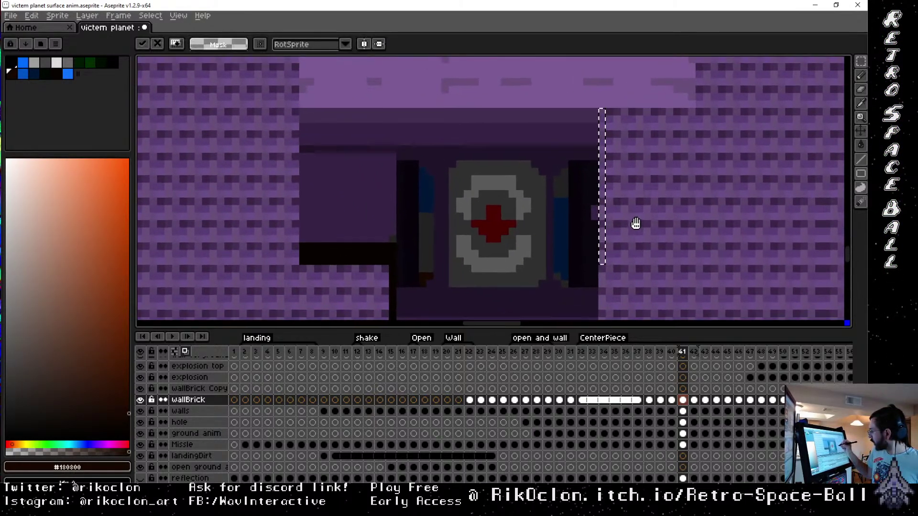
drag(196, 112, 390, 112)
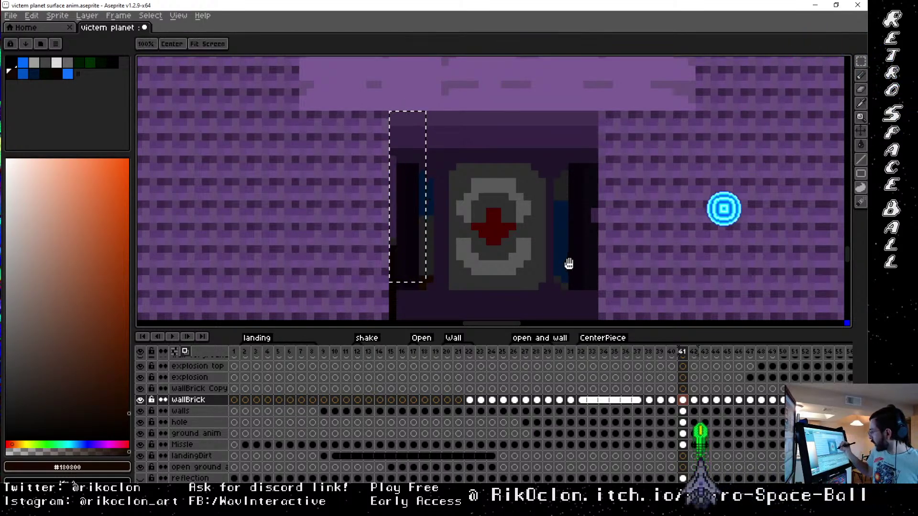
In frame 40 of wallBrick, cover the dark block left of the red light with copied wall bricks
scroll(567, 262, down, 2)
click(673, 352)
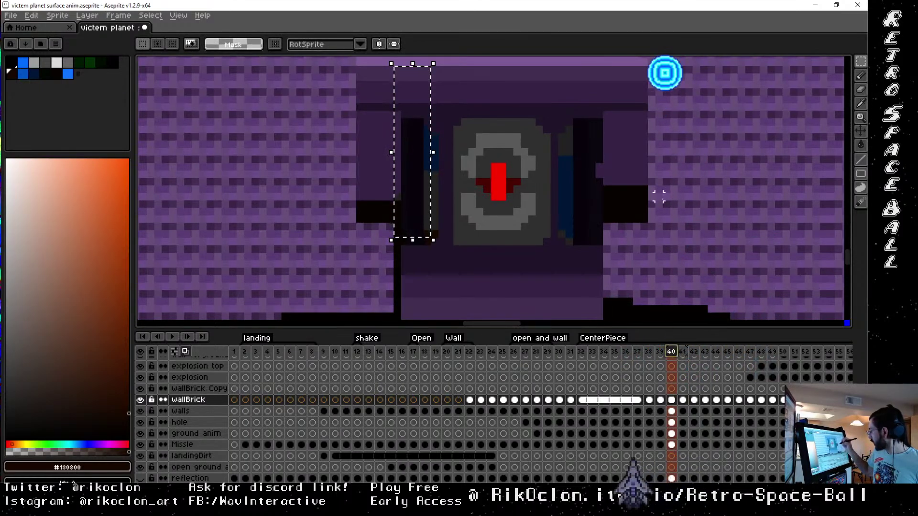
drag(647, 176, 703, 230)
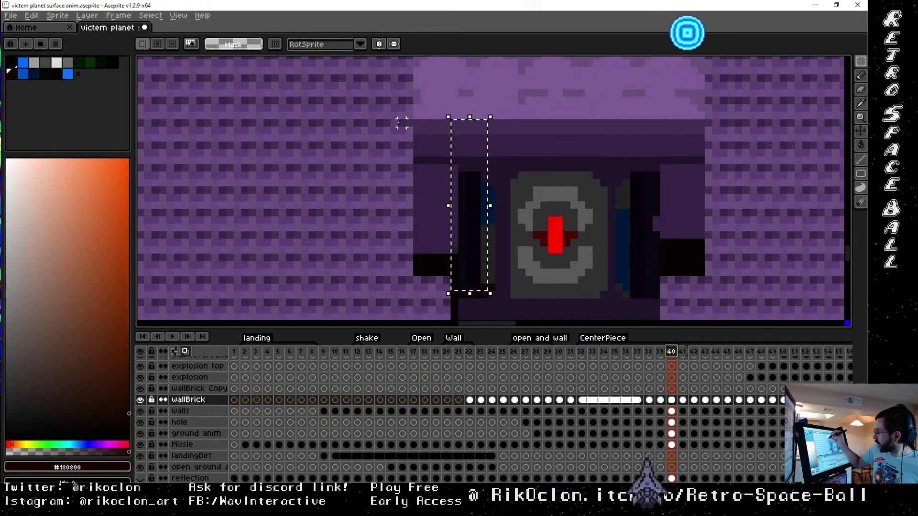
drag(373, 123, 445, 263)
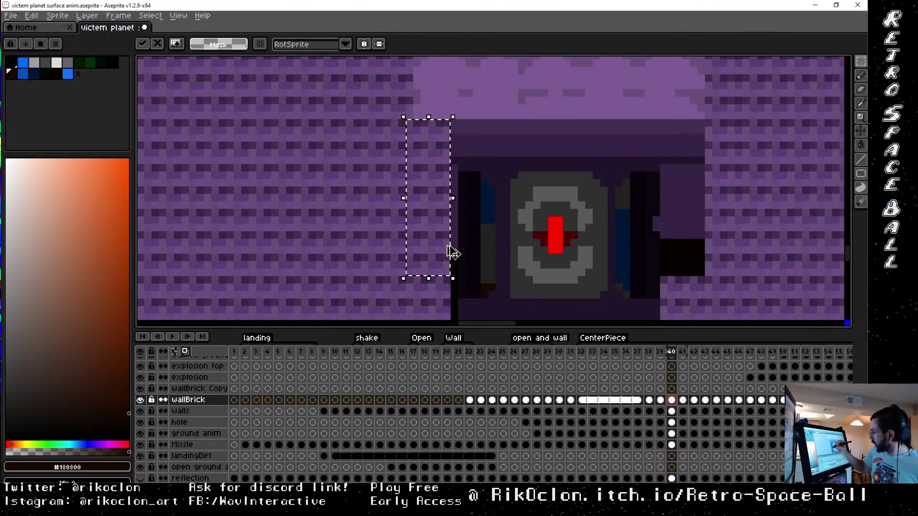
key(Escape)
drag(409, 267, 452, 265)
drag(489, 95, 450, 285)
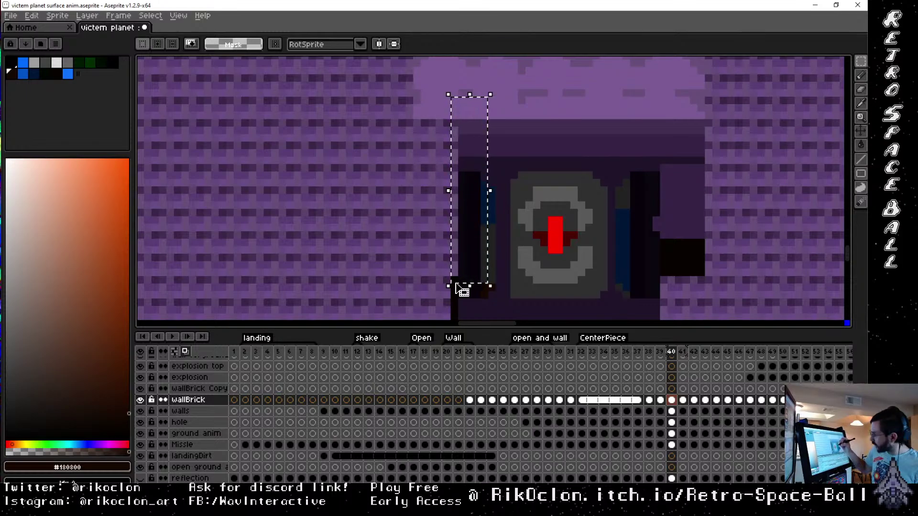
key(Delete)
Cover the dark block right of the red light in frame 40 with a copied patch of wall bricks
key(space)
drag(749, 189, 581, 179)
drag(548, 116, 538, 281)
drag(629, 252, 661, 201)
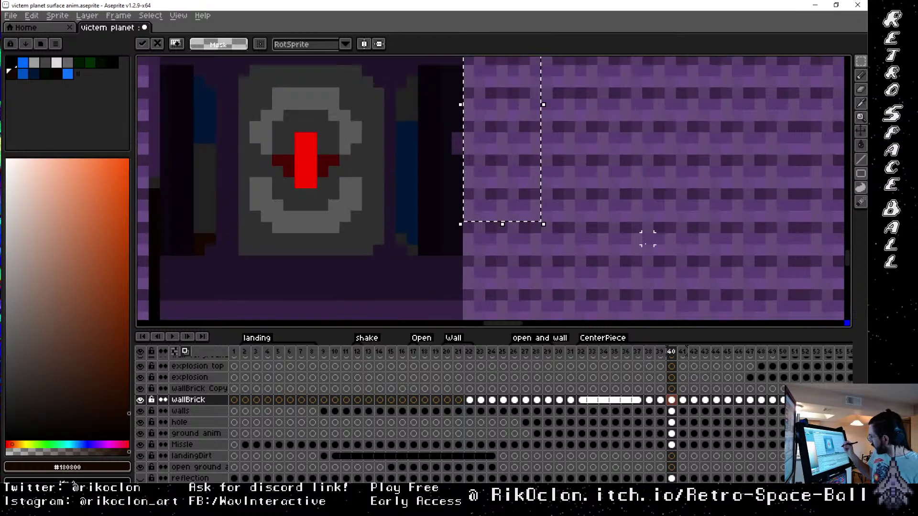
scroll(647, 241, up, 1)
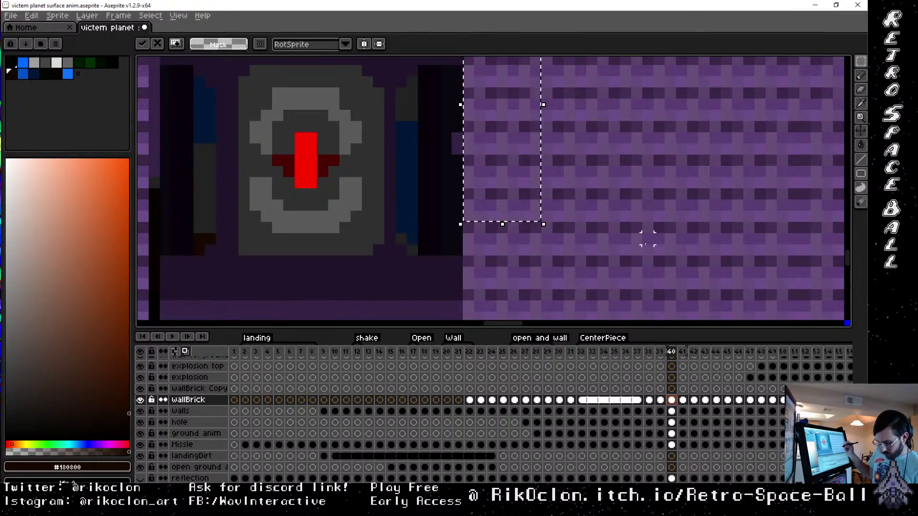
scroll(648, 239, down, 1)
scroll(646, 241, down, 1)
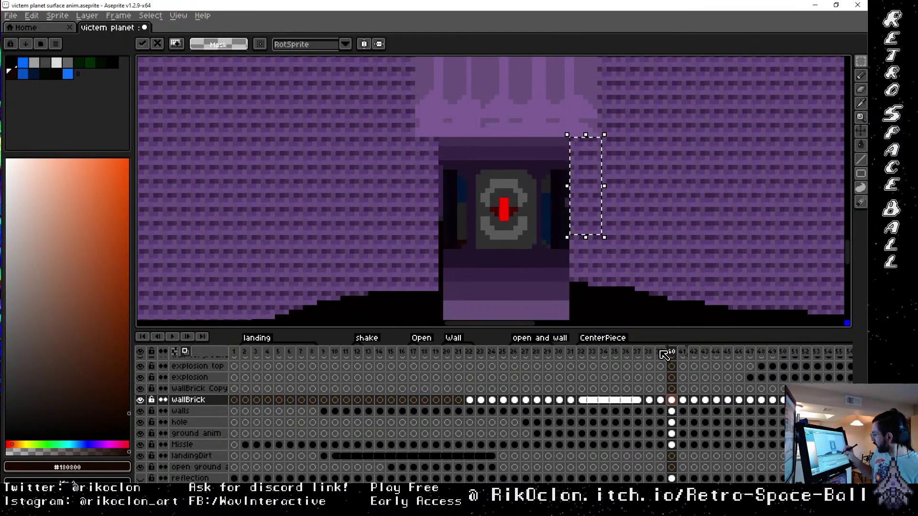
In frame 39 of wallBrick, cover the dark block left of the red light with a copied patch of wall bricks
click(661, 352)
click(671, 353)
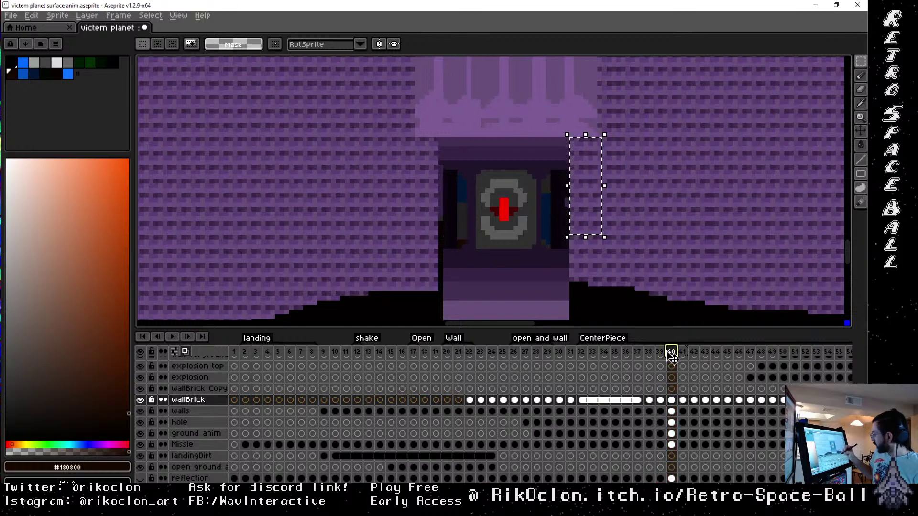
key(Left)
key(Left)
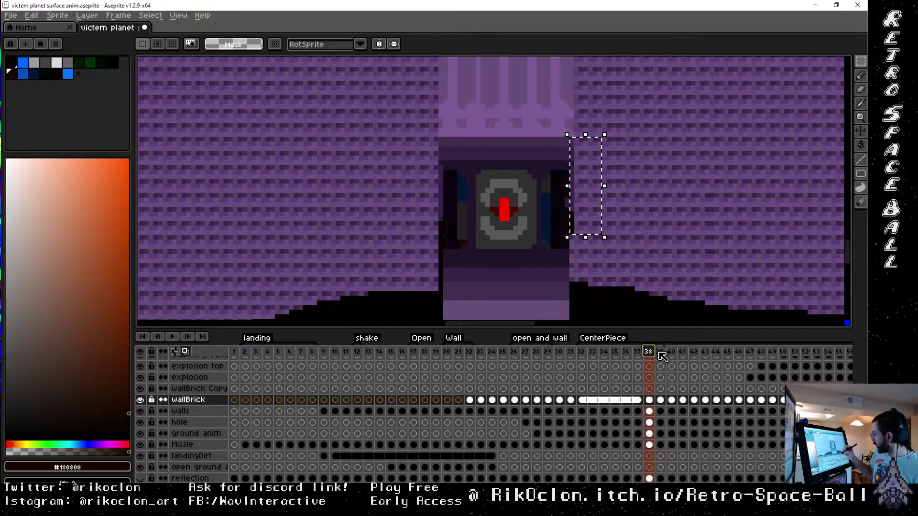
key(Right)
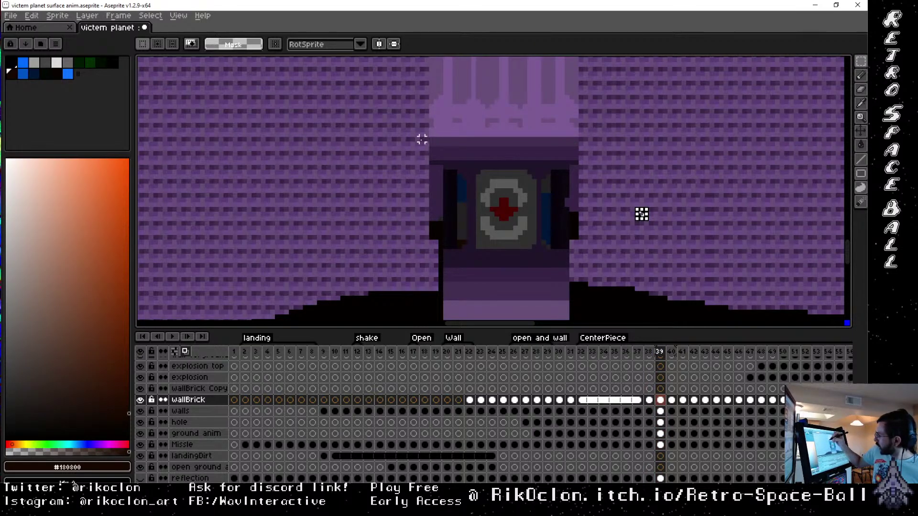
drag(417, 139, 440, 247)
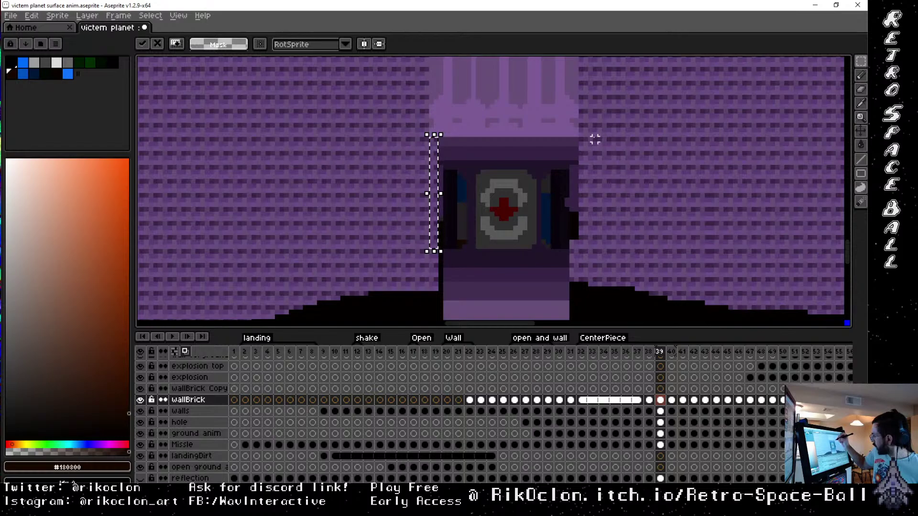
drag(605, 137, 577, 247)
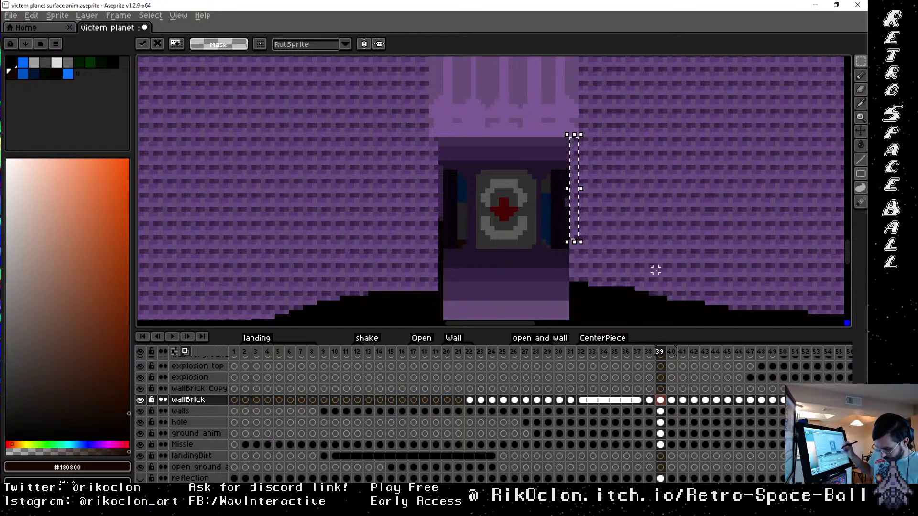
drag(575, 237, 580, 236)
key(Escape)
key(ctrl+z)
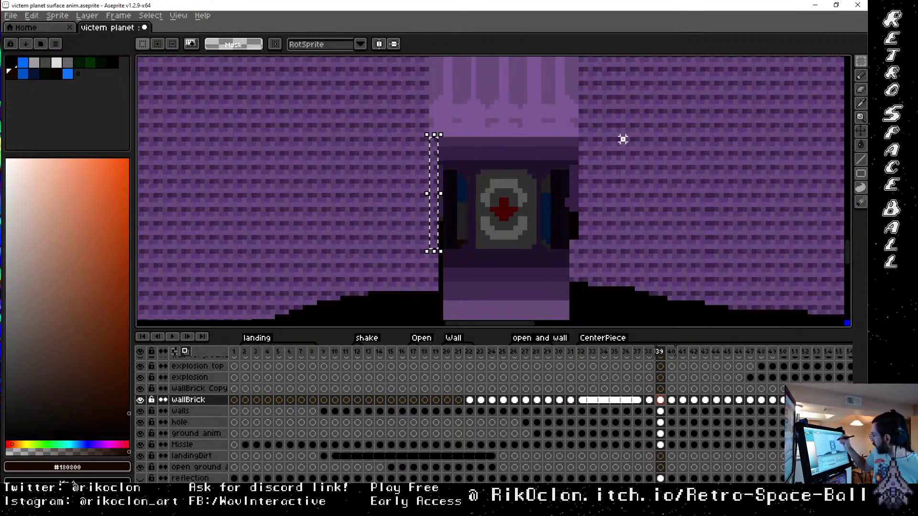
Cover the dark block right of the red light in frame 39 with a wider copied patch of wall bricks
key(ctrl+d)
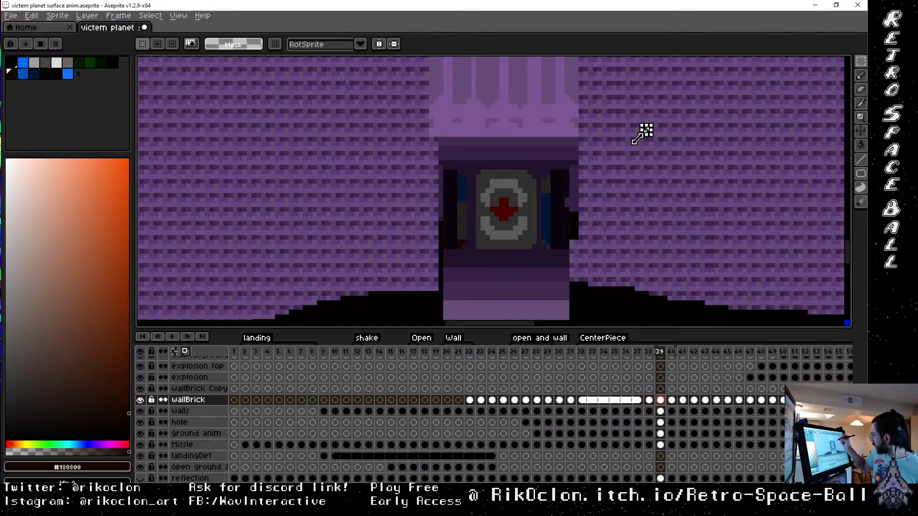
drag(623, 138, 578, 261)
click(656, 182)
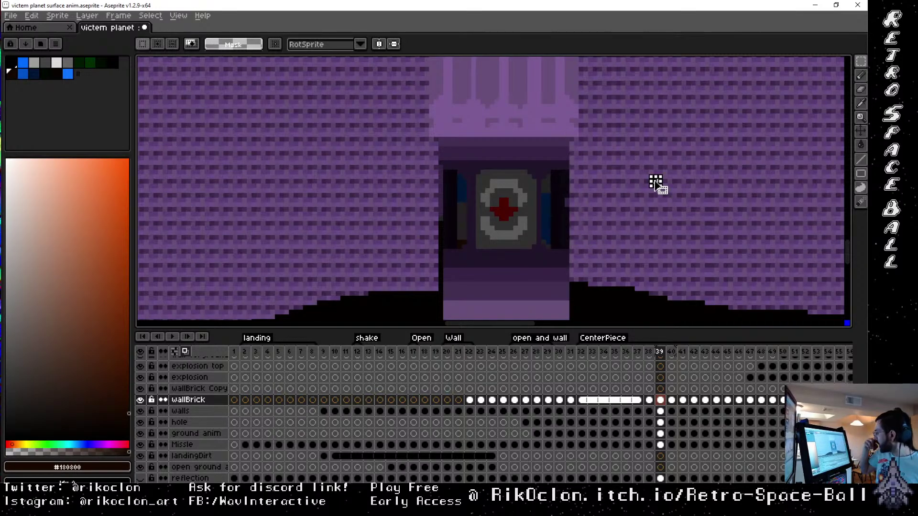
Examine the brick wall around the rising center piece at a wider view across frames 38 to 44
scroll(656, 184, down, 3)
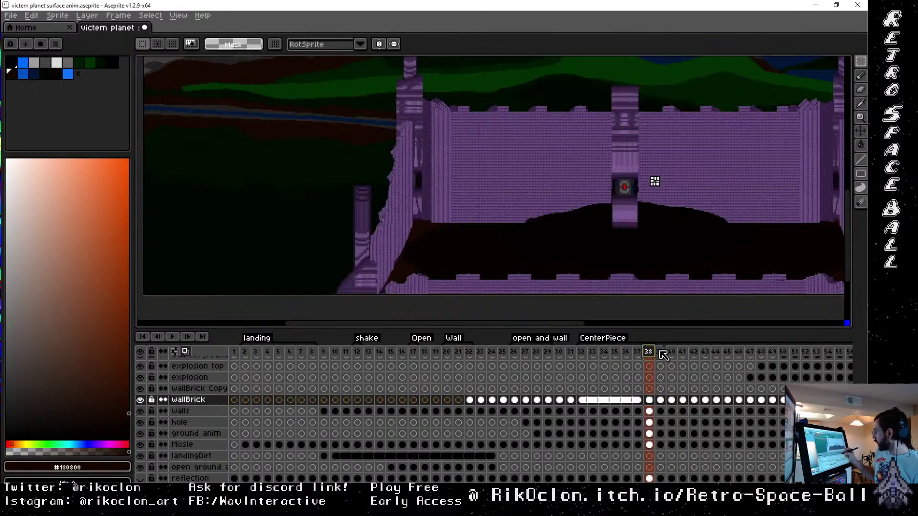
click(672, 352)
click(684, 354)
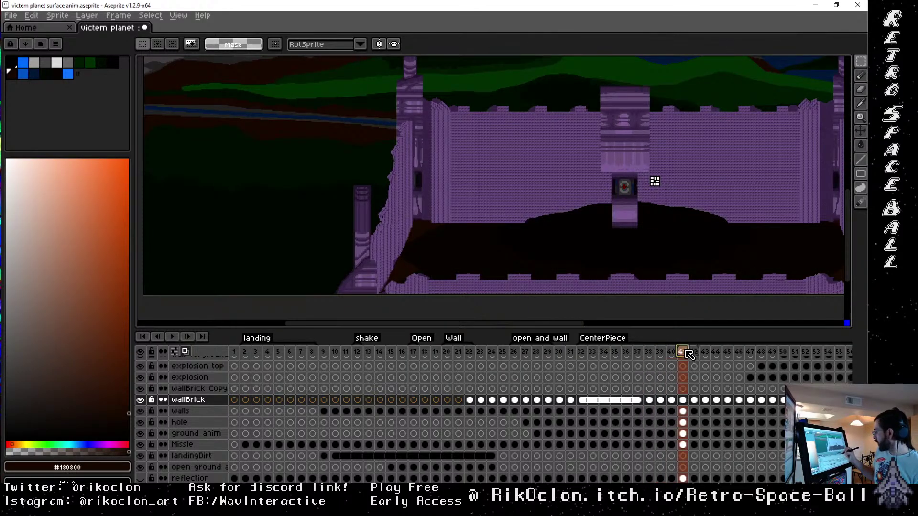
click(693, 352)
click(684, 353)
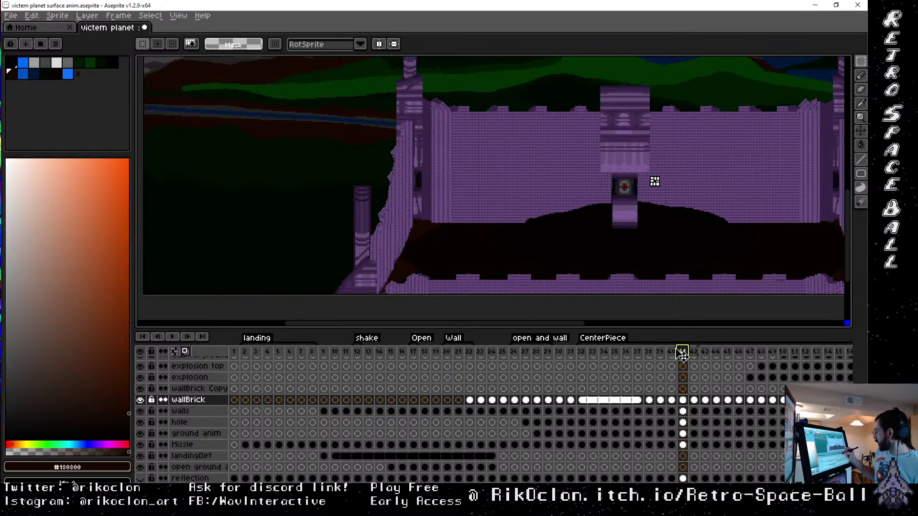
click(672, 353)
click(686, 354)
click(694, 352)
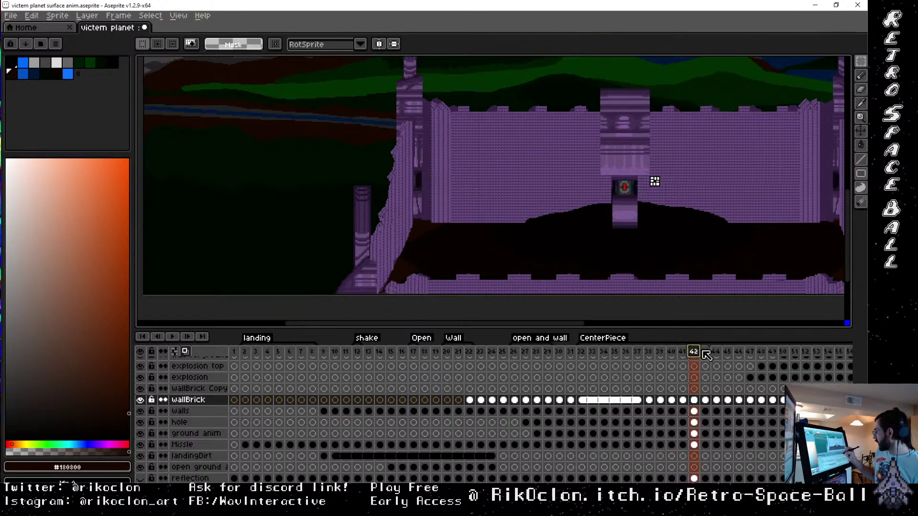
click(706, 353)
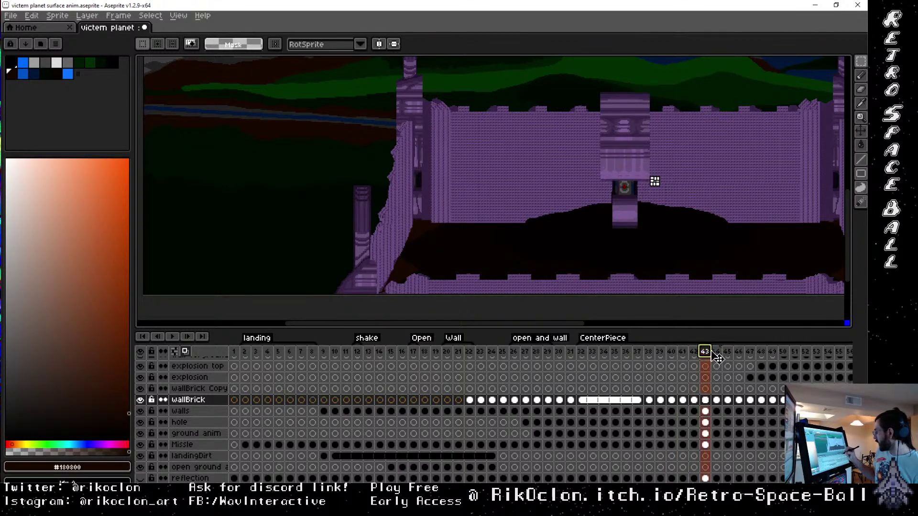
click(718, 353)
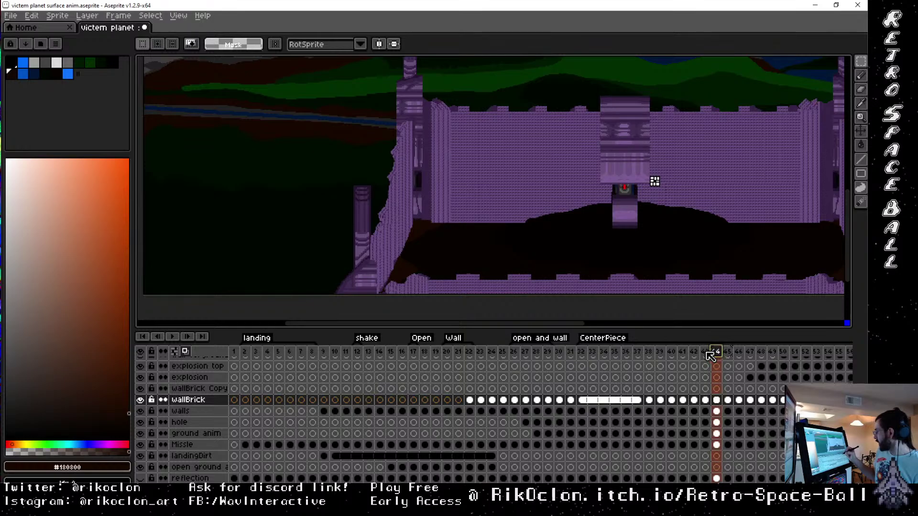
click(706, 353)
scroll(622, 209, up, 2)
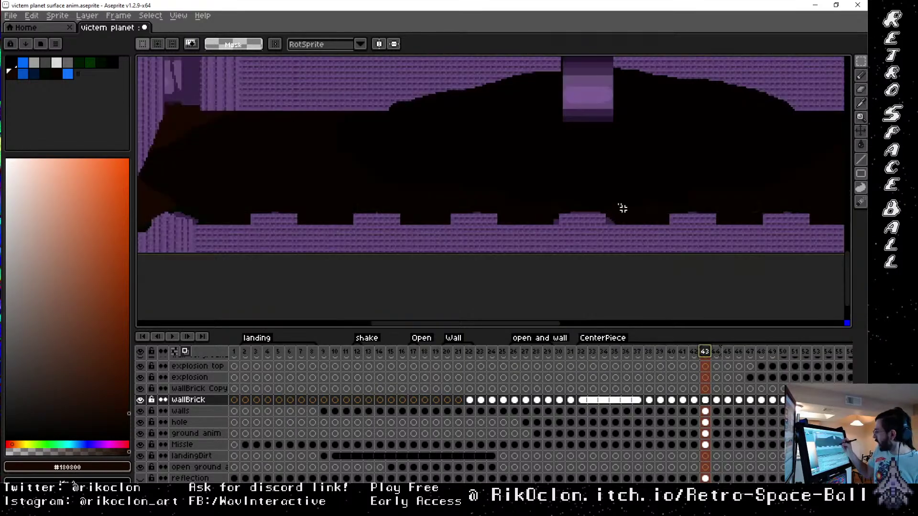
drag(577, 130, 563, 296)
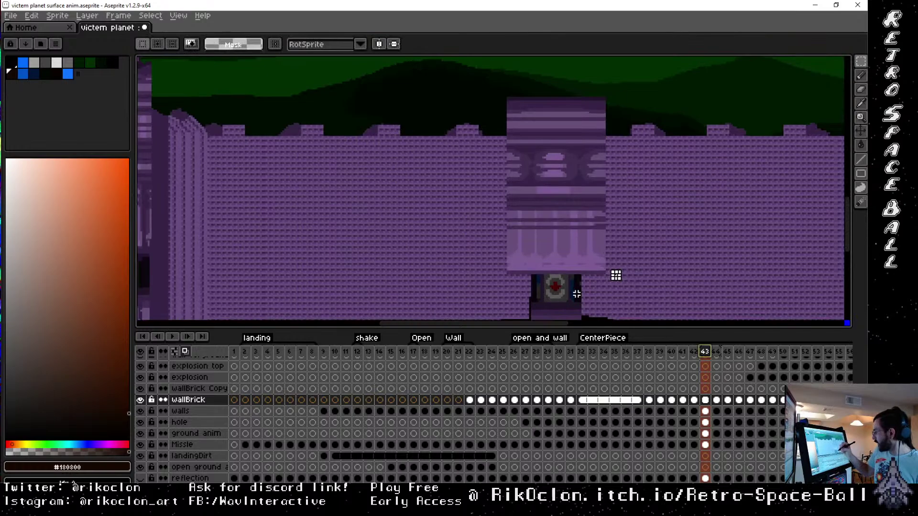
scroll(578, 294, up, 2)
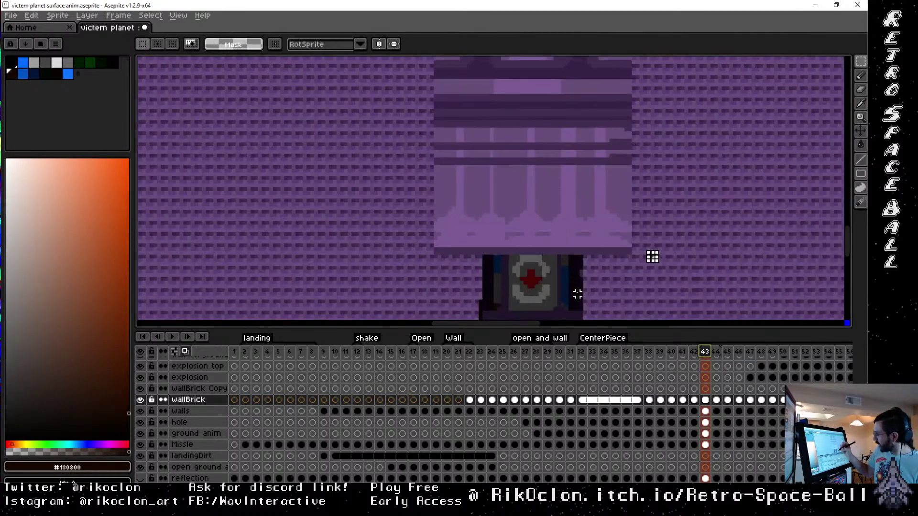
drag(526, 316, 549, 159)
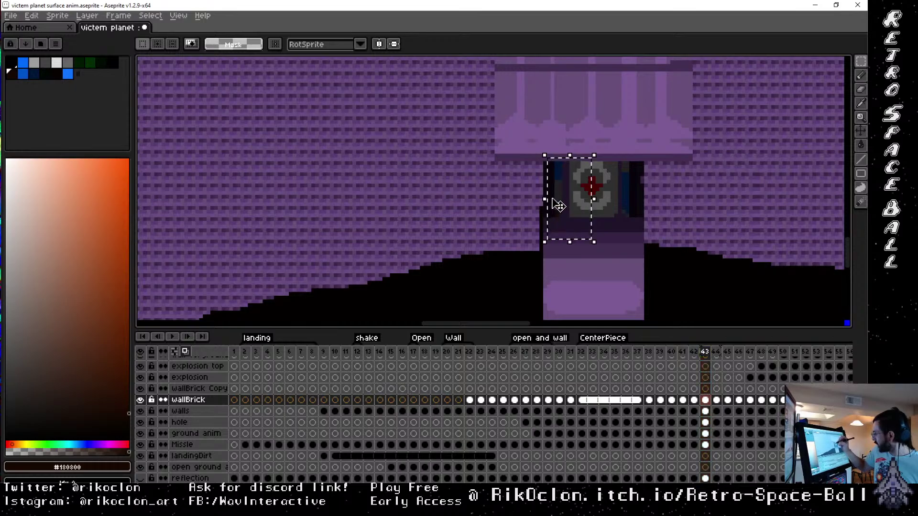
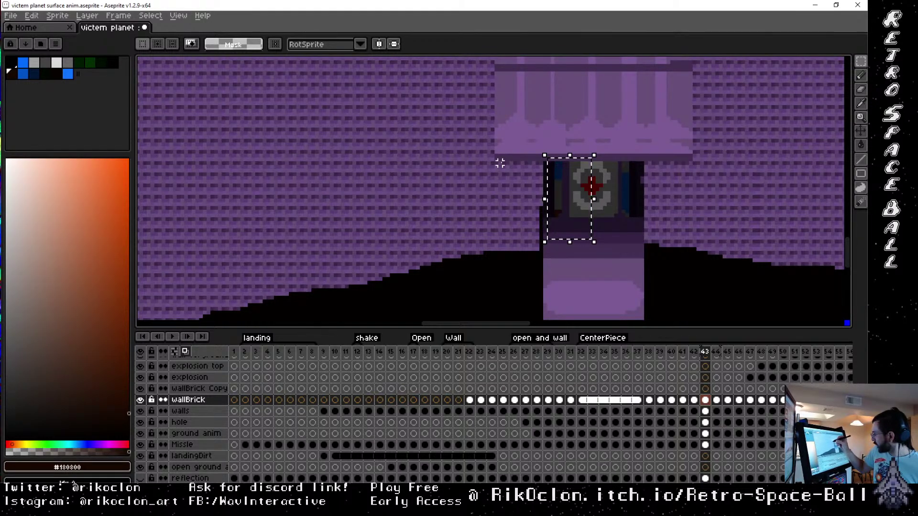
drag(498, 160, 539, 255)
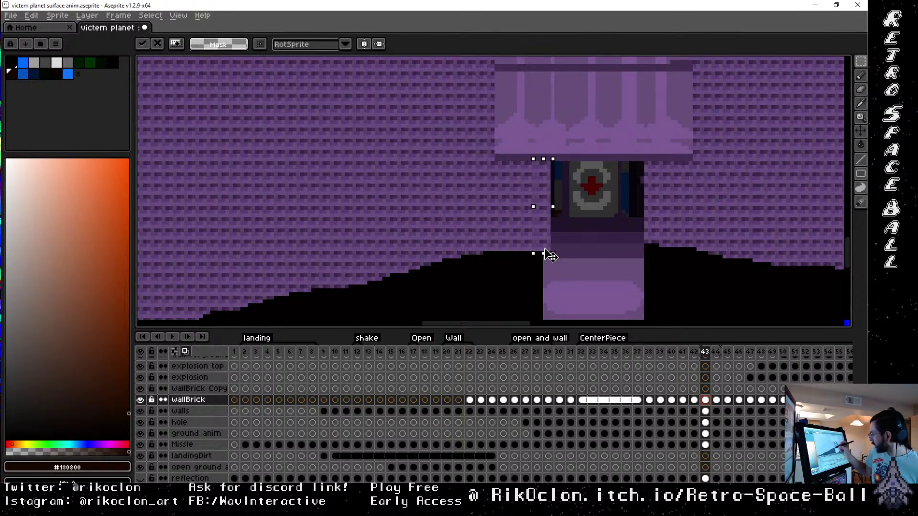
drag(545, 253, 533, 271)
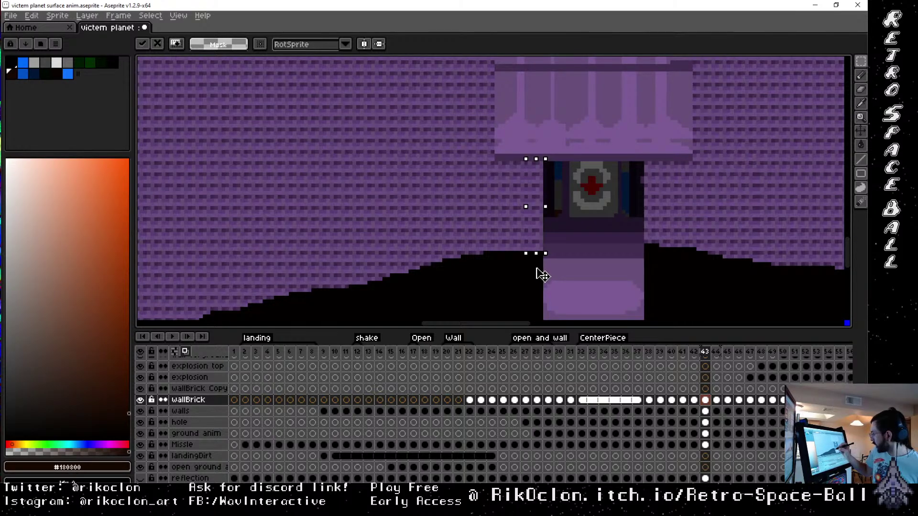
key(Left)
key(Down)
key(Down)
key(Down)
drag(535, 259, 531, 247)
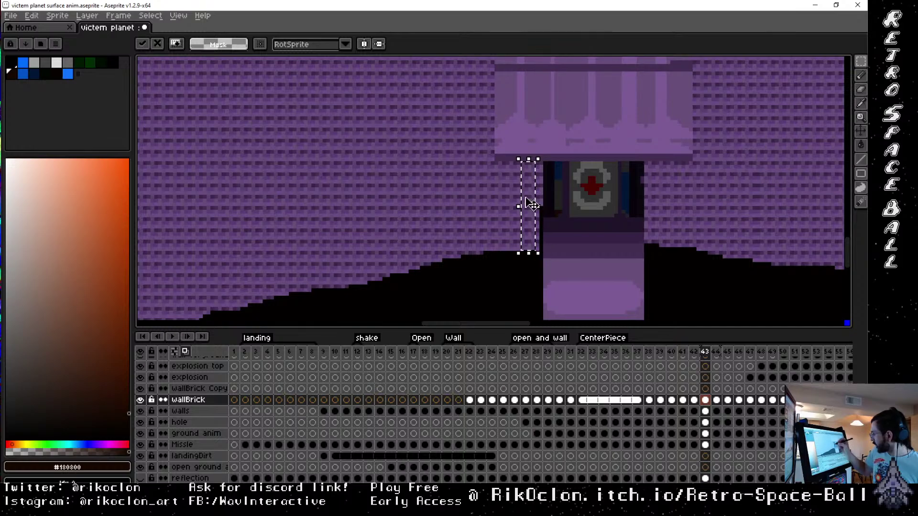
key(ctrl+d)
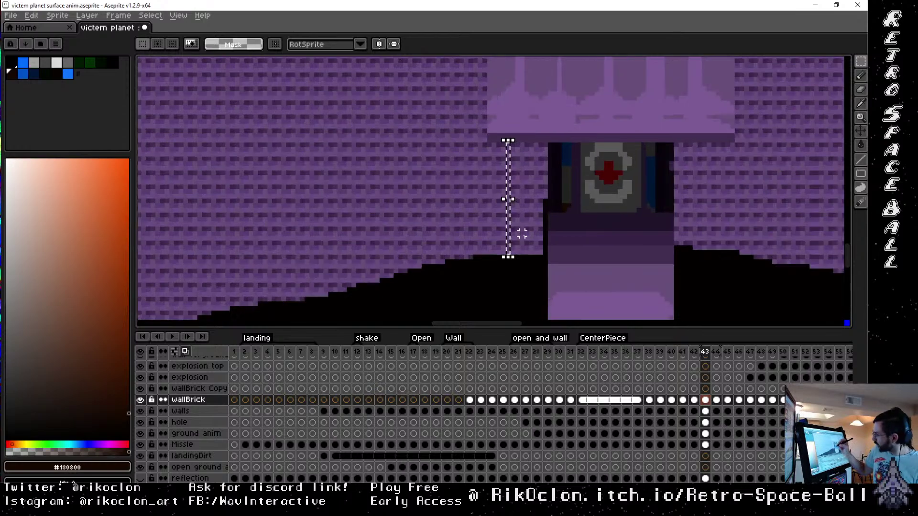
In frame 43 of wallBrick, cover the thin dark gap left of the center piece with a narrow copied brick strip
scroll(522, 238, up, 2)
drag(500, 258, 564, 117)
click(515, 232)
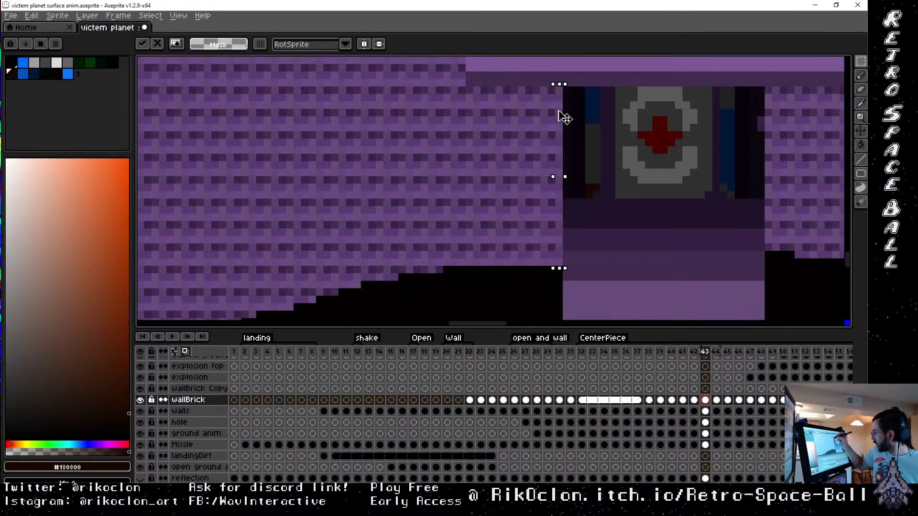
In frame 42 of wallBrick, fill the thin black gap along the center piece's left edge with a copied brick strip
drag(723, 247, 545, 252)
mouse_move(634, 239)
mouse_down()
mouse_move(627, 244)
mouse_move(639, 239)
mouse_up()
drag(310, 96, 333, 256)
drag(681, 206, 638, 212)
click(694, 353)
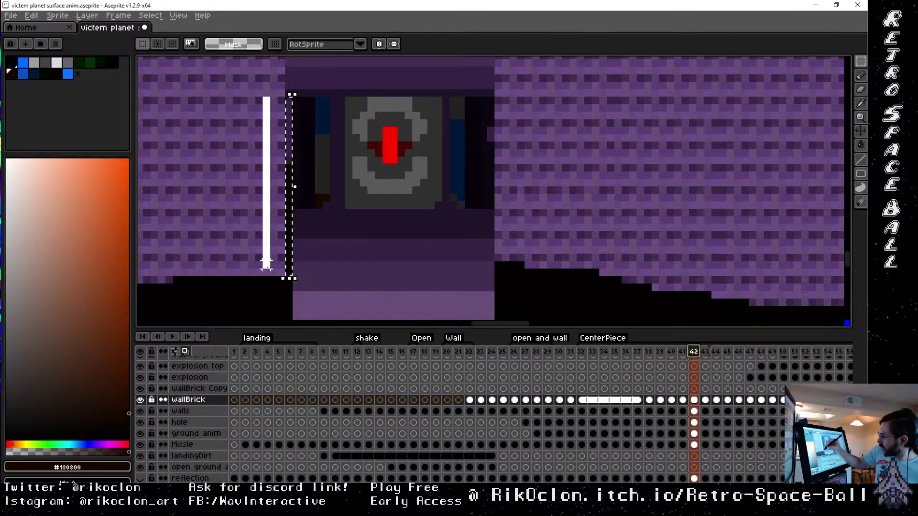
drag(267, 264, 285, 279)
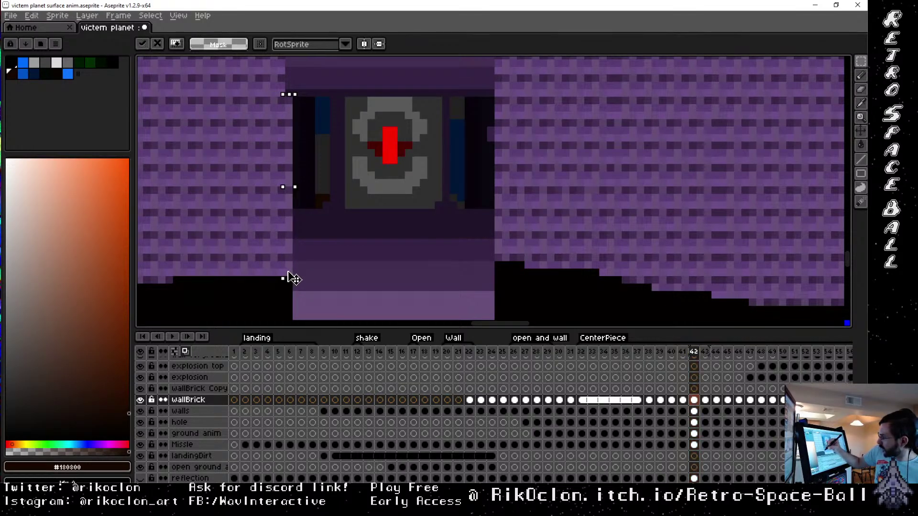
Compare the gap along the center piece's left edge across neighboring frames, going from frame 42 back to frame 29
click(683, 353)
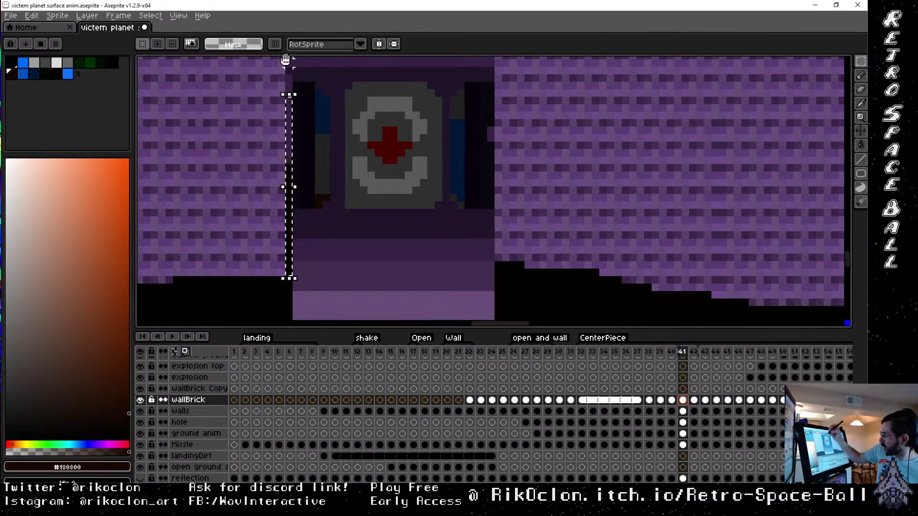
drag(391, 93, 427, 137)
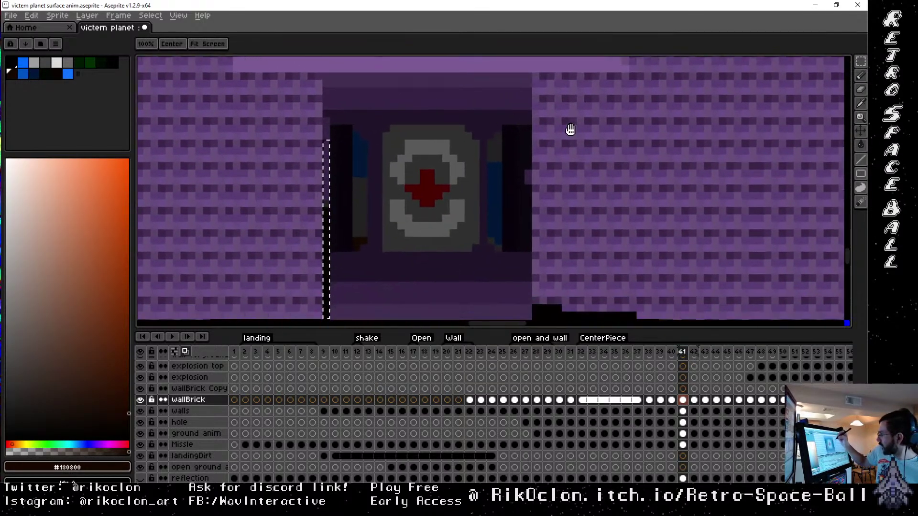
drag(571, 130, 640, 103)
click(672, 352)
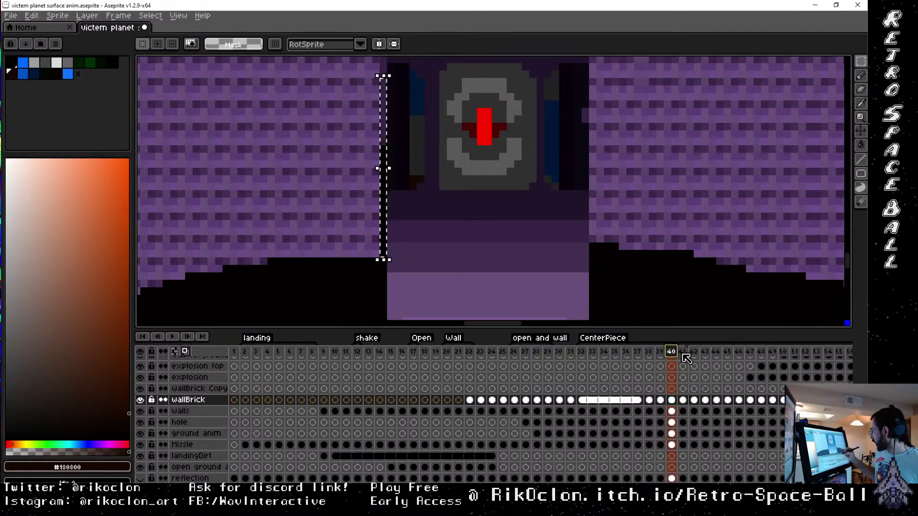
click(684, 352)
click(694, 352)
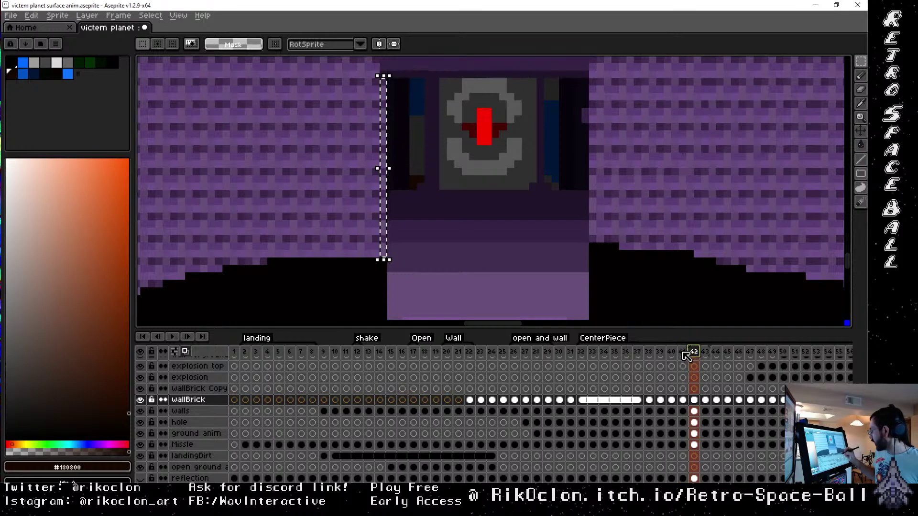
click(682, 352)
click(671, 352)
click(660, 352)
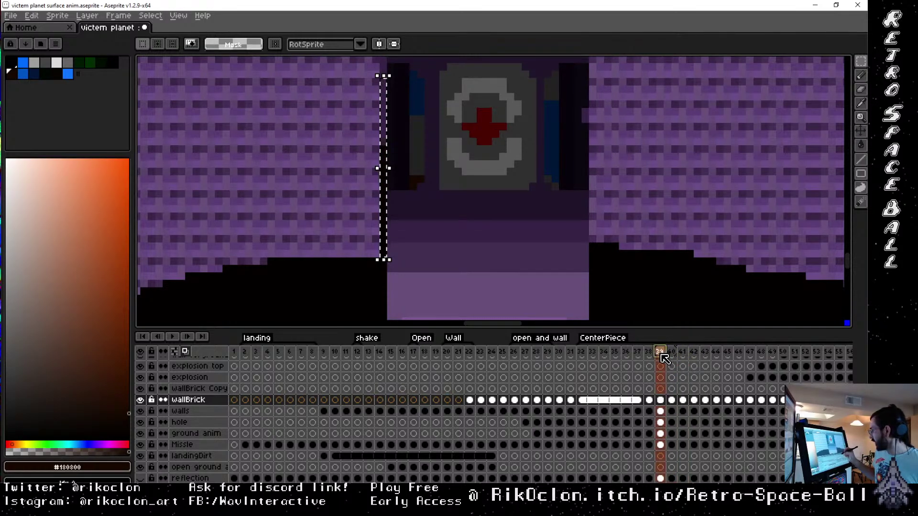
click(649, 352)
click(638, 353)
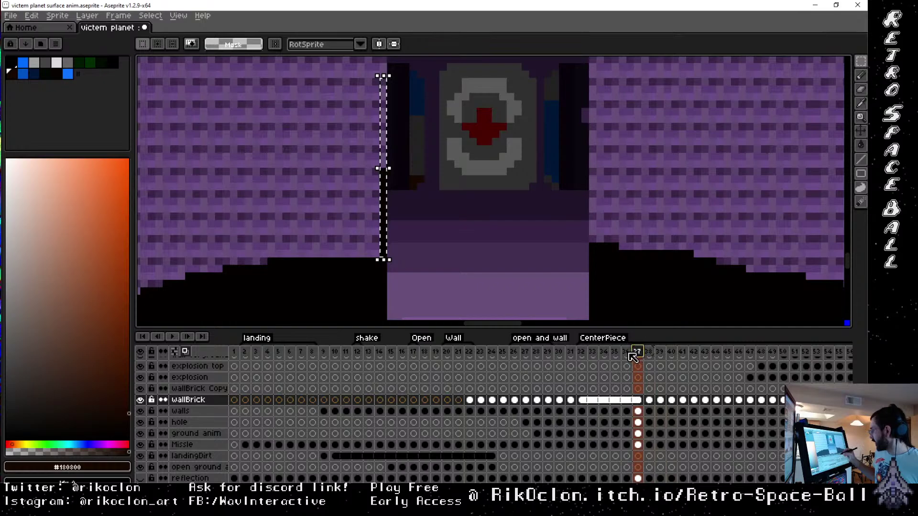
click(626, 352)
click(615, 353)
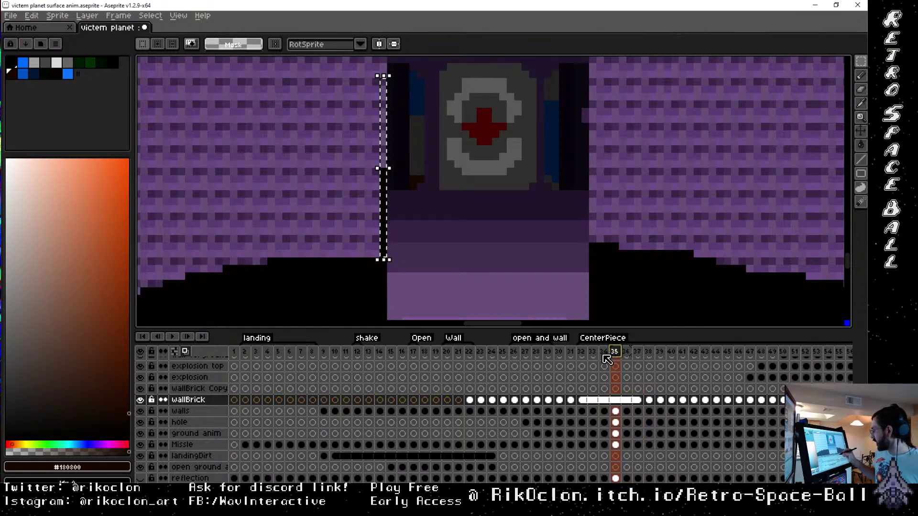
click(604, 352)
click(593, 352)
click(582, 352)
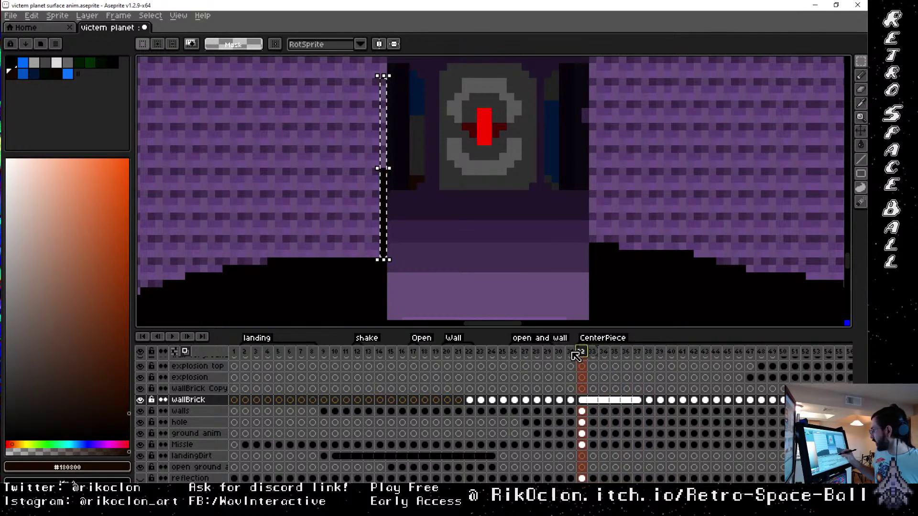
click(570, 352)
click(559, 352)
click(548, 352)
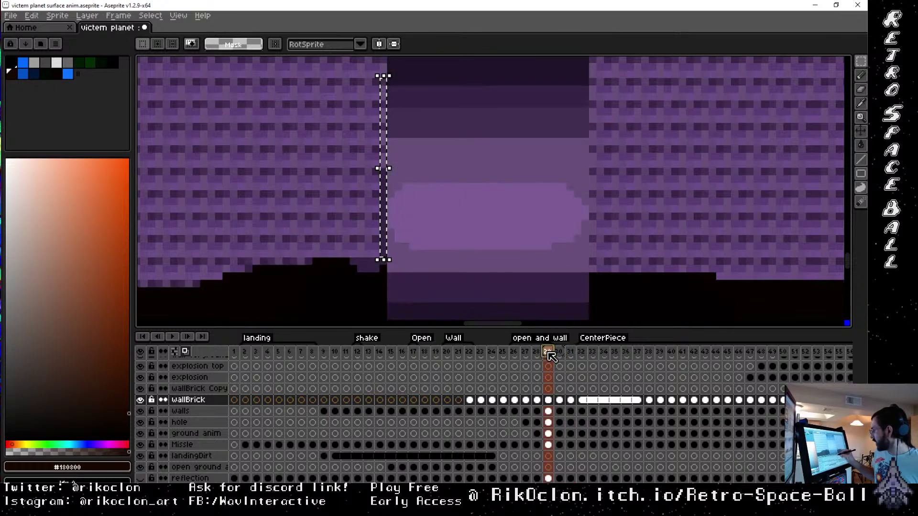
In frame 30 of wallBrick, cover the thin gap along the center piece's left edge with the copied brick strip
click(561, 354)
key(space)
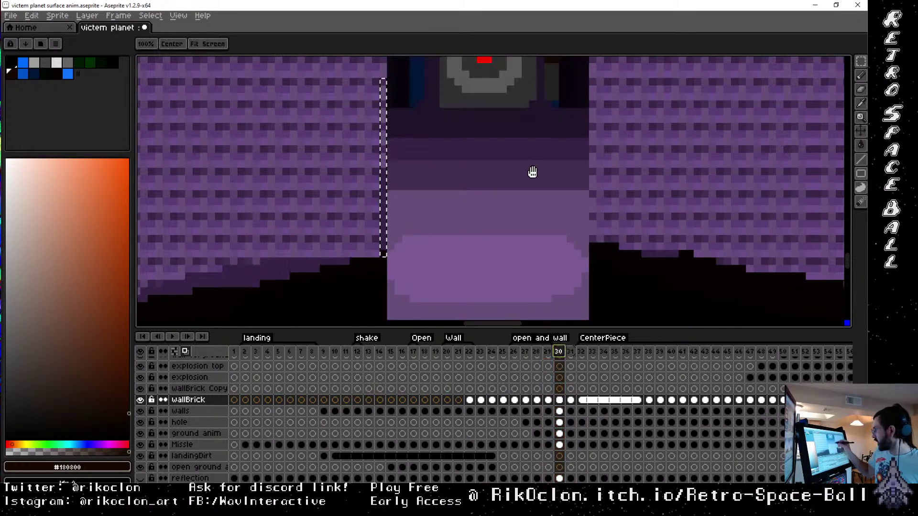
drag(533, 174, 559, 160)
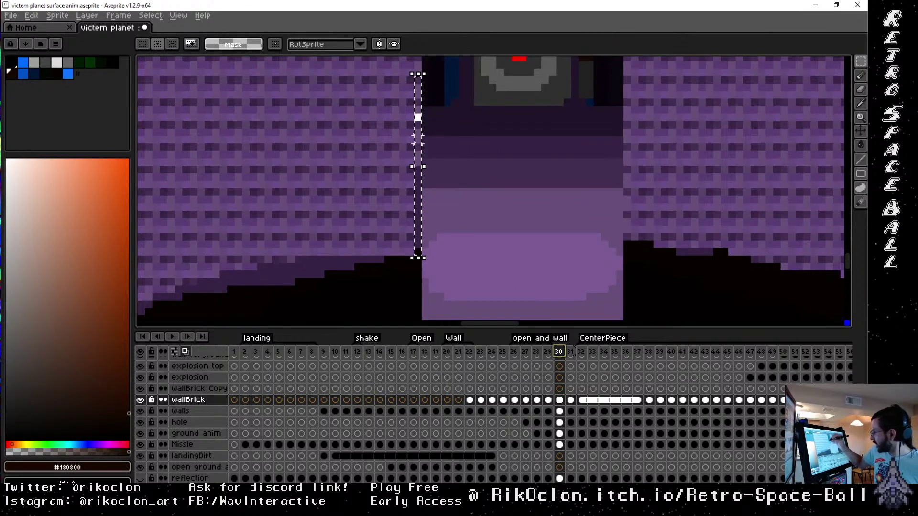
drag(423, 146, 428, 257)
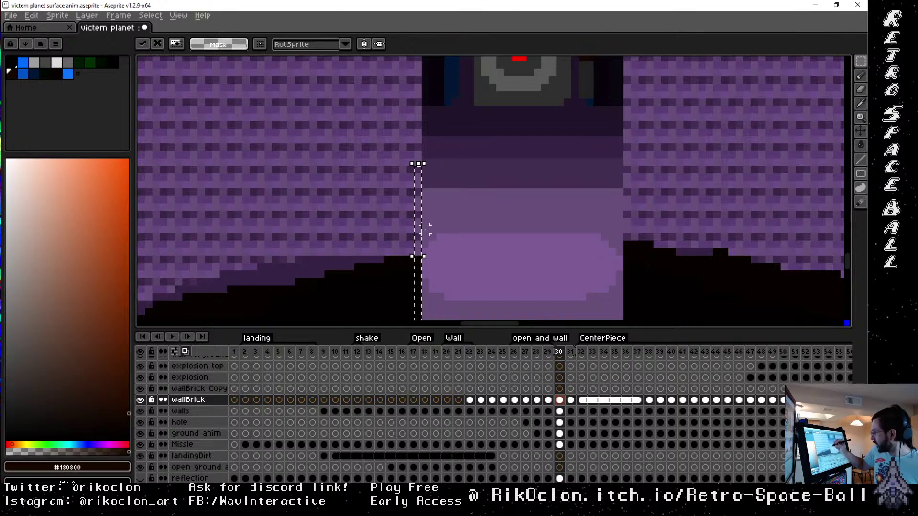
click(571, 352)
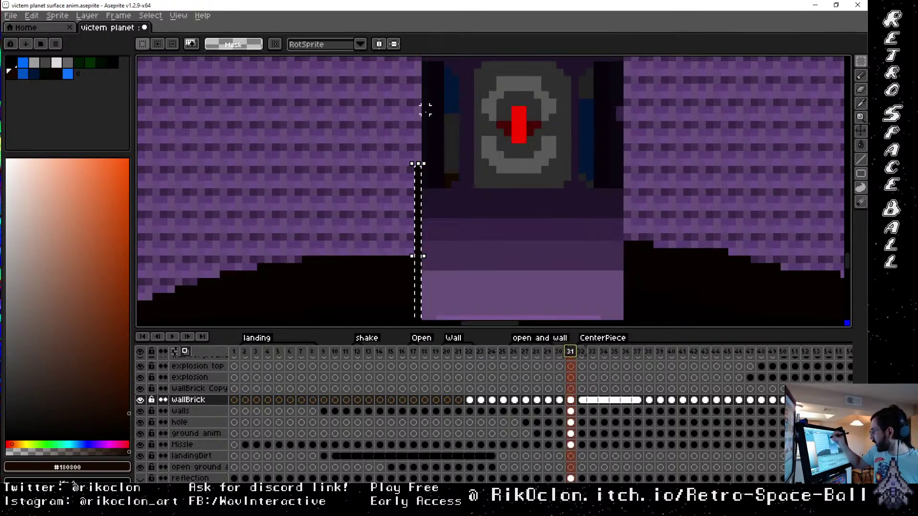
key(ctrl+z)
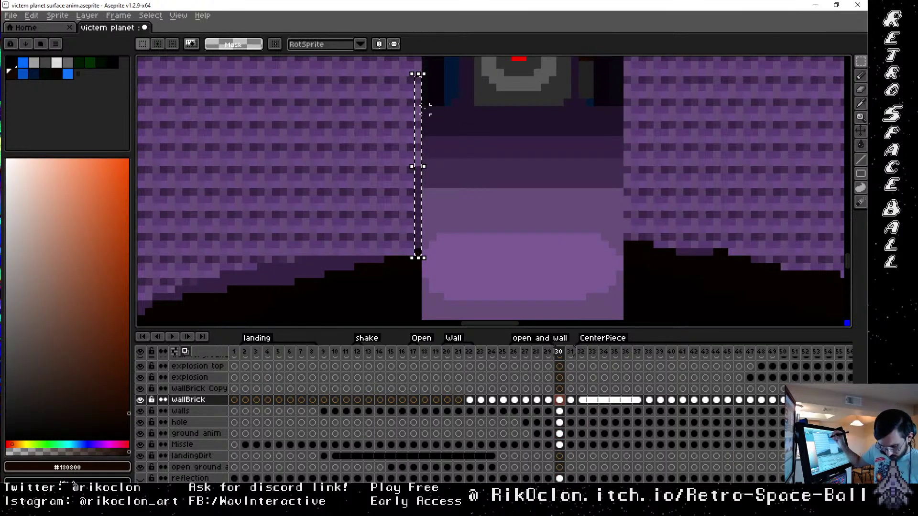
drag(420, 112, 428, 198)
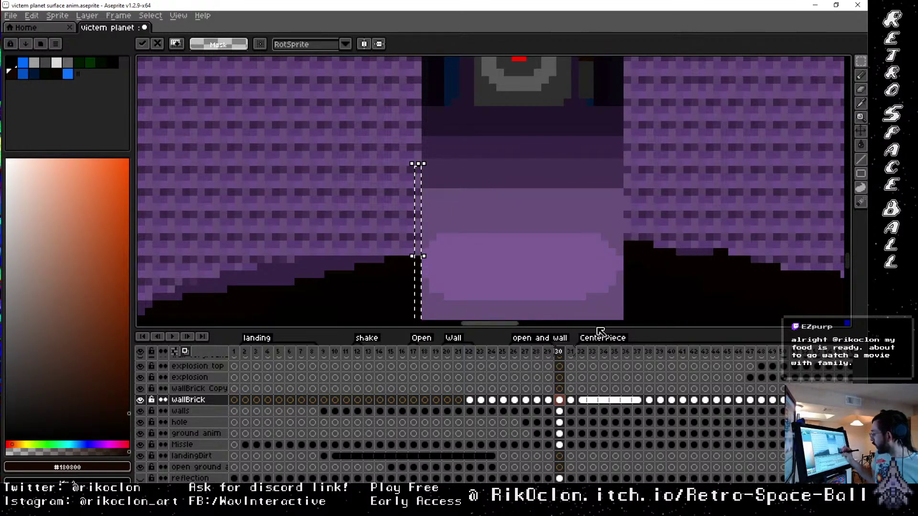
Compare frames 29 to 31, then fill the gap along the center piece's left edge in frame 29 with the copied brick strip
click(571, 352)
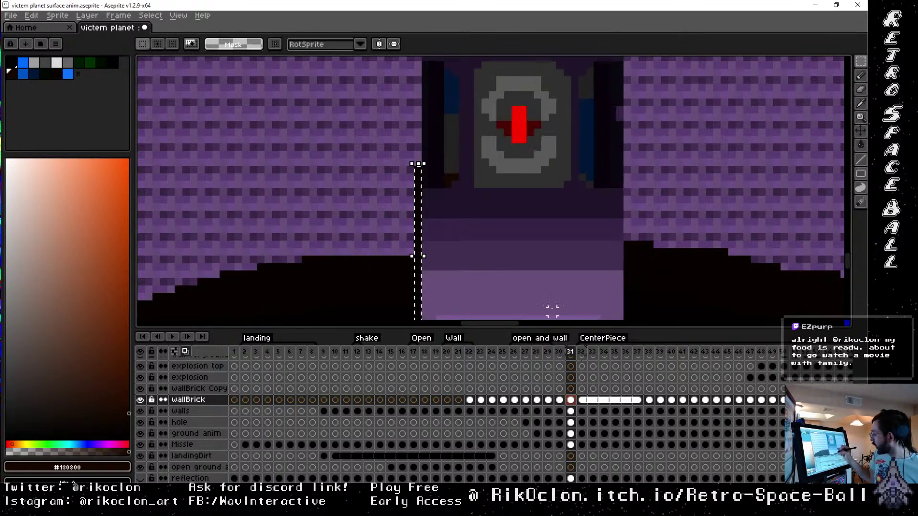
click(559, 352)
click(548, 353)
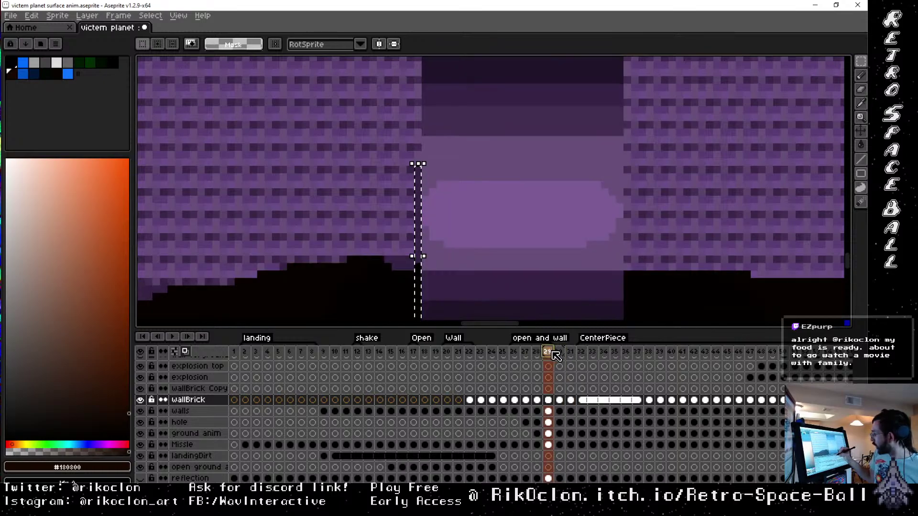
click(558, 353)
click(550, 354)
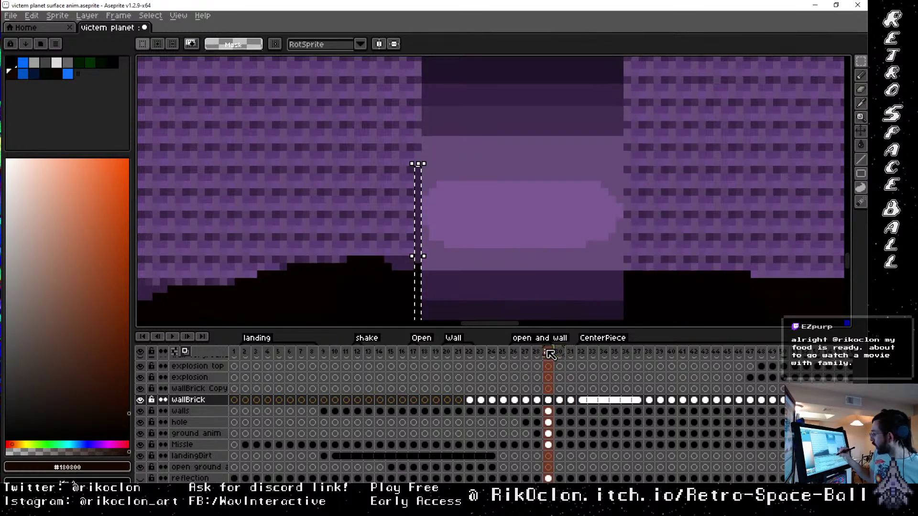
drag(490, 225, 574, 237)
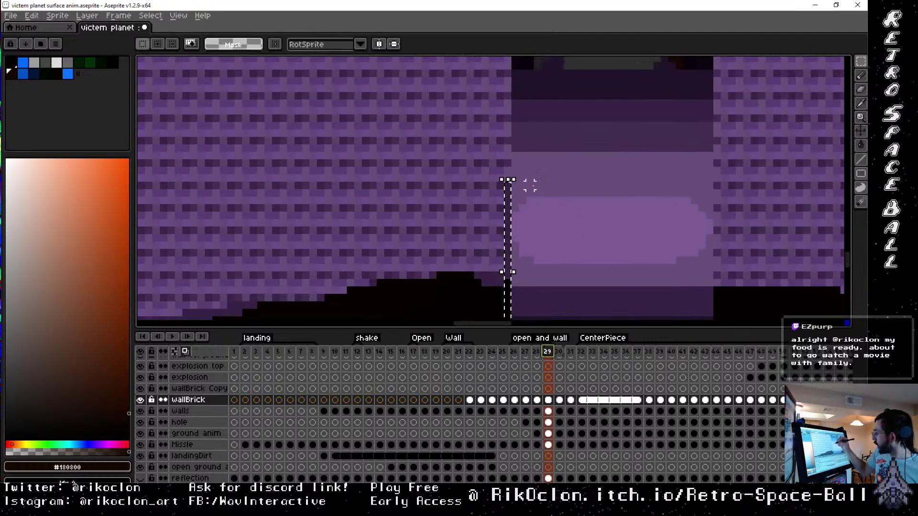
click(500, 188)
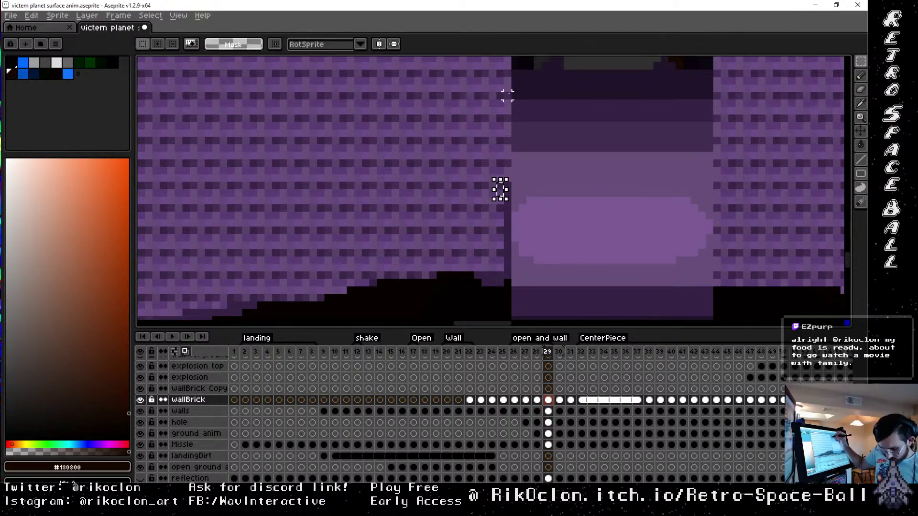
key(ctrl+z)
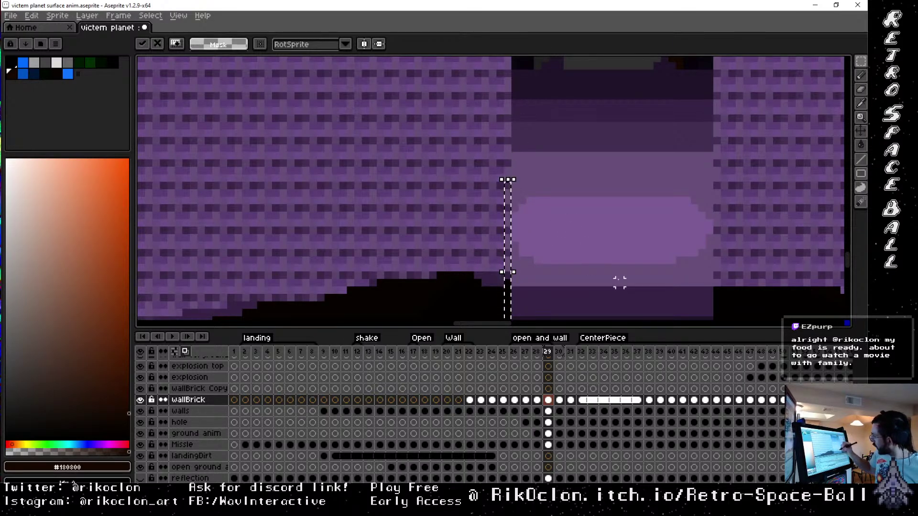
In frame 31 of wallBrick, paste the brick strip over the black gap beside the center piece's left edge
click(536, 352)
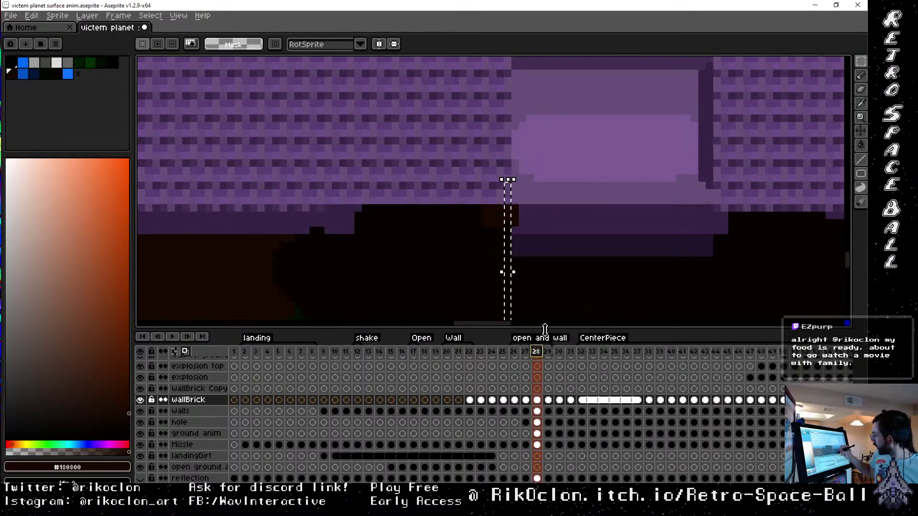
click(548, 351)
click(559, 352)
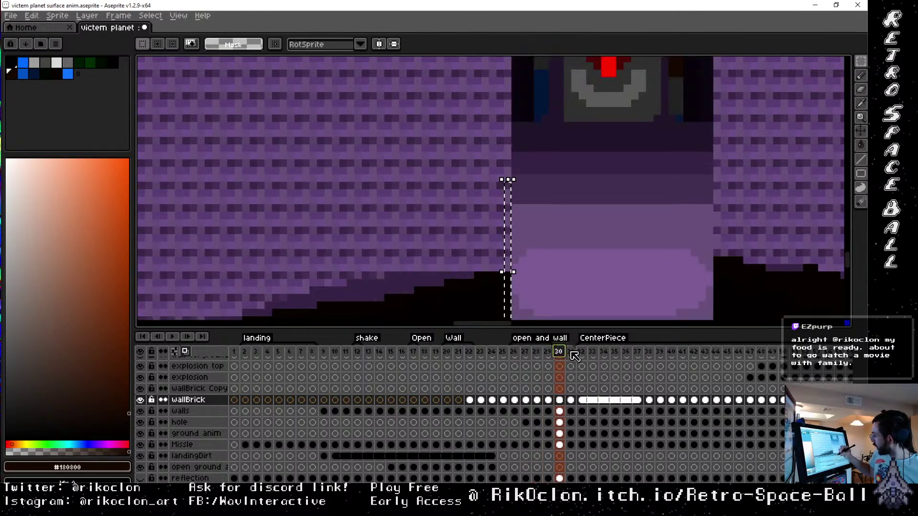
click(572, 351)
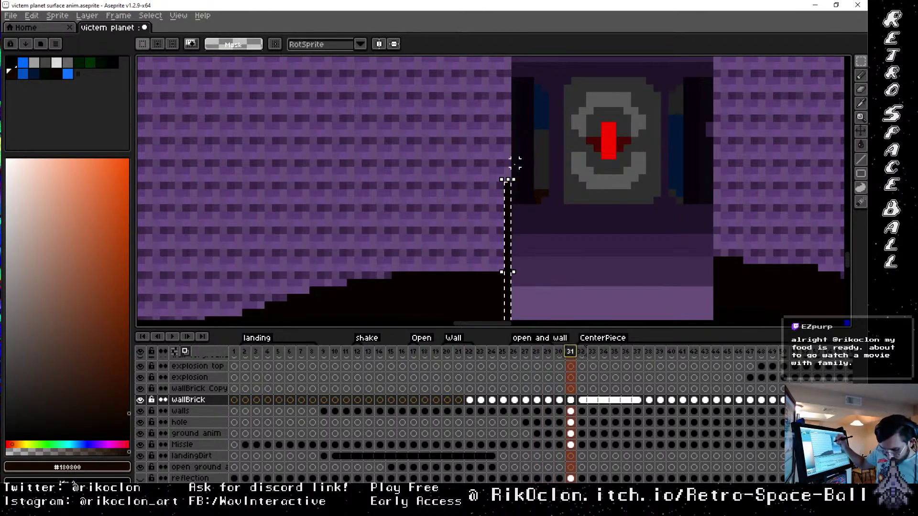
key(ctrl+v)
drag(511, 162, 514, 246)
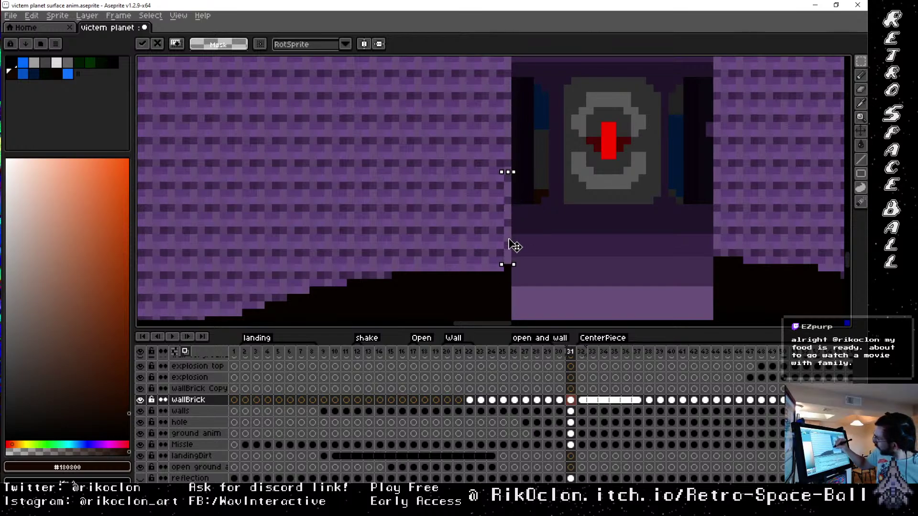
In frame 32 of wallBrick, align a pasted brick strip over the gap on the center piece's left side
click(582, 355)
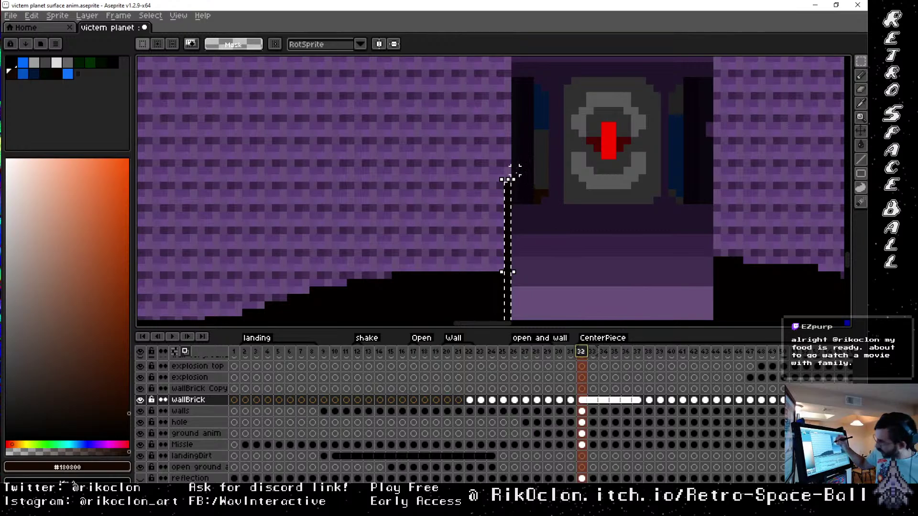
key(ctrl+v)
drag(512, 160, 519, 248)
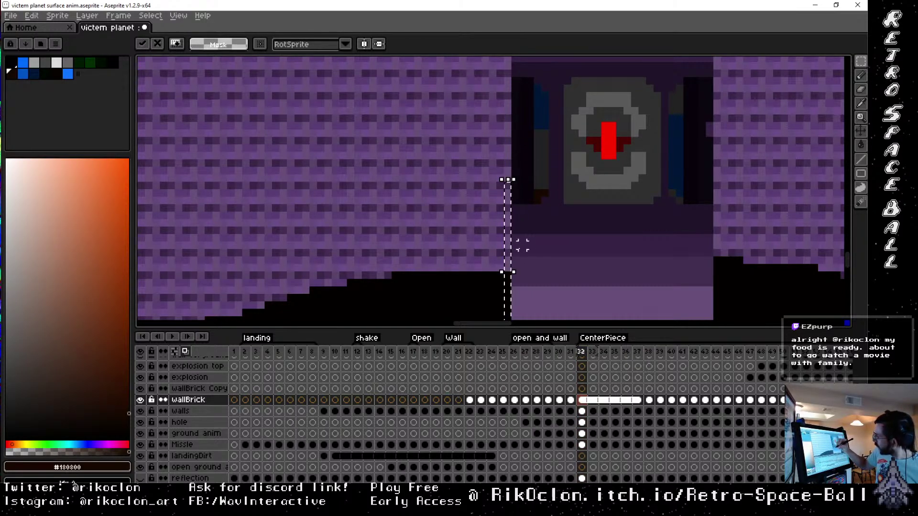
Check frames 33 to 37, and cover the gap left of the center piece in frame 38 with the brick strip
click(593, 352)
click(604, 353)
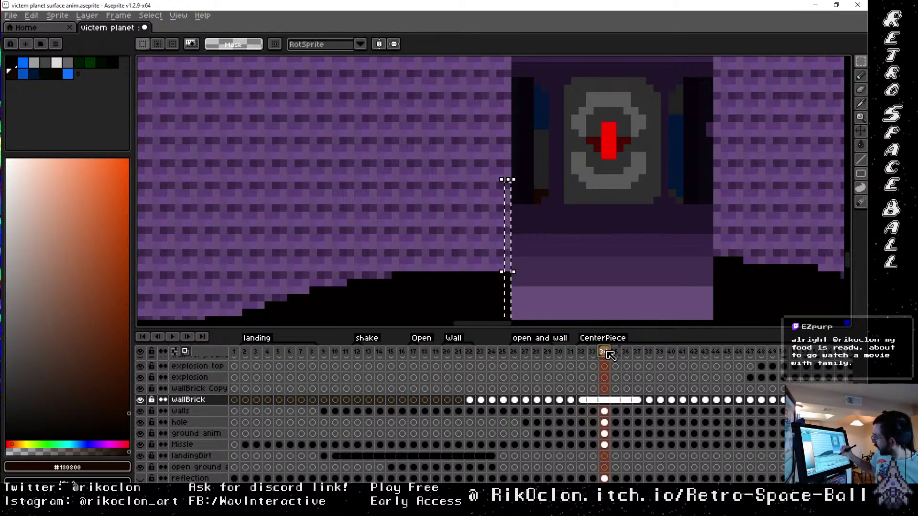
click(616, 353)
click(627, 352)
click(638, 353)
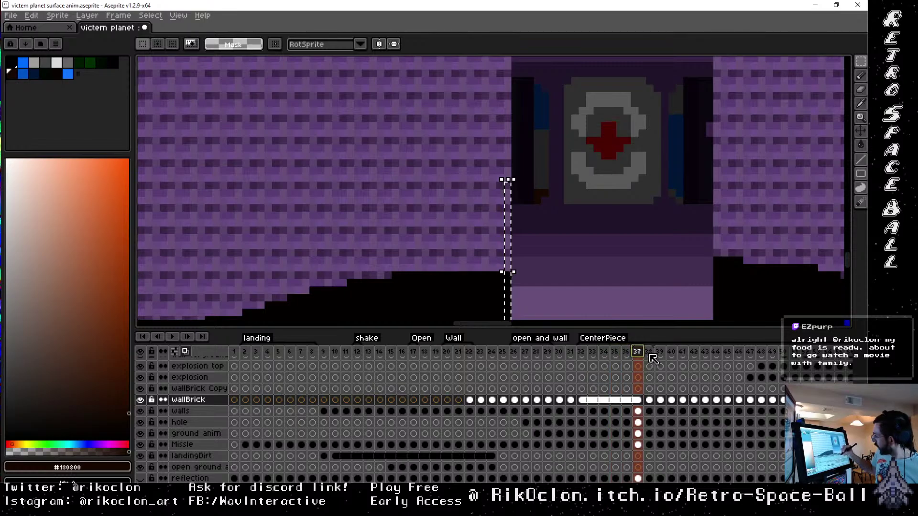
click(649, 352)
key(ctrl+v)
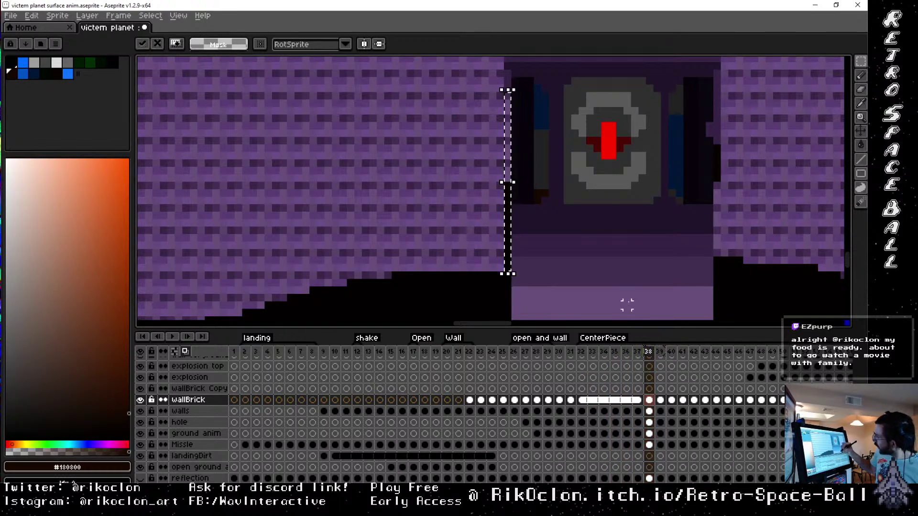
key(Return)
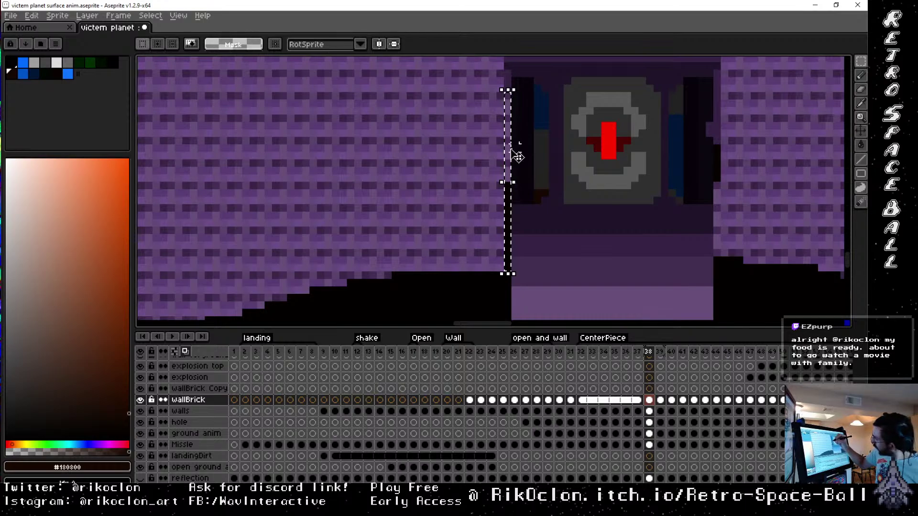
drag(510, 158, 516, 189)
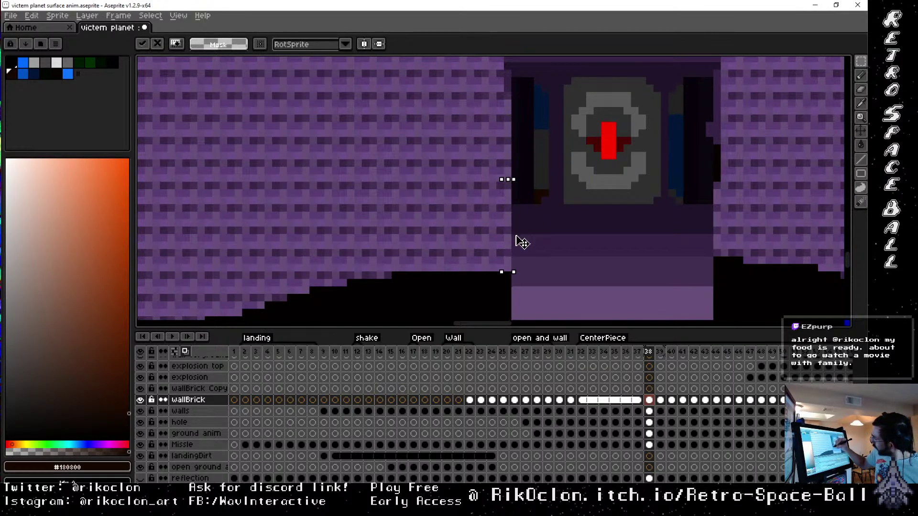
Fill the black gap along the center piece's left edge in frames 39, 40 and 41 with the copied brick strip
click(658, 352)
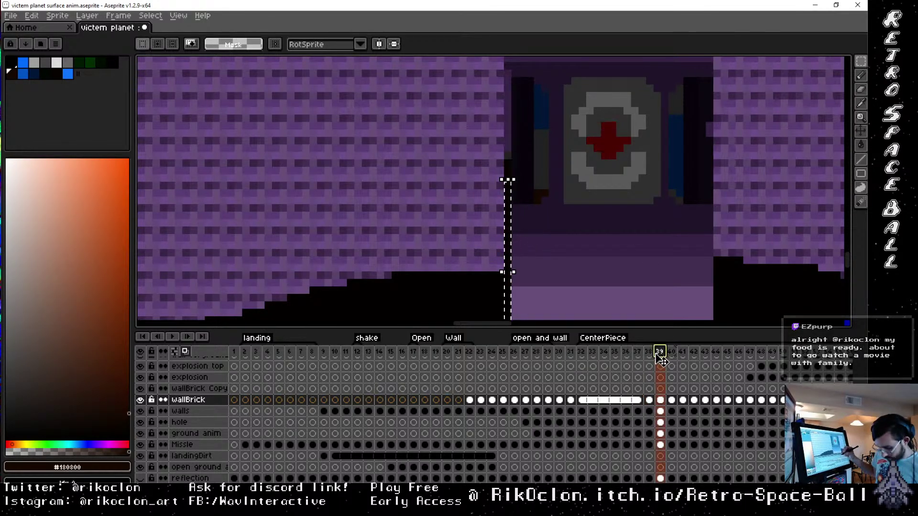
key(ctrl+v)
drag(510, 158, 510, 201)
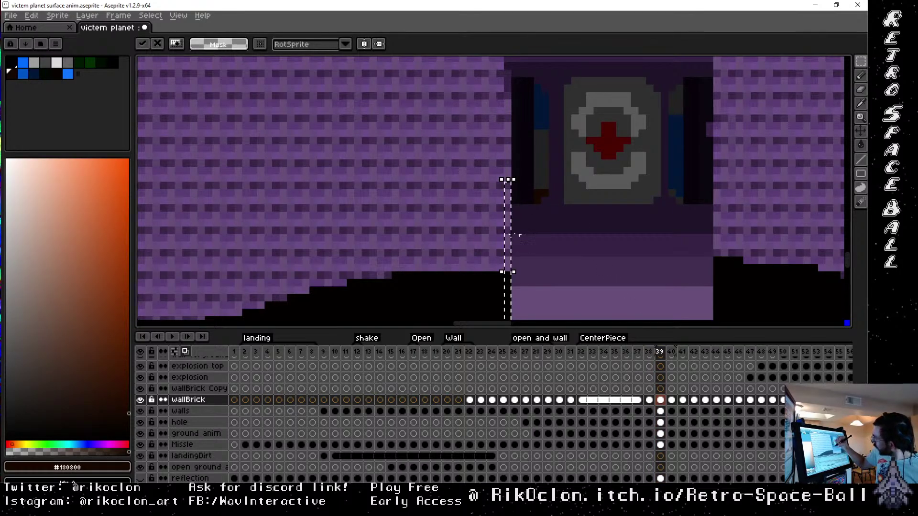
click(671, 352)
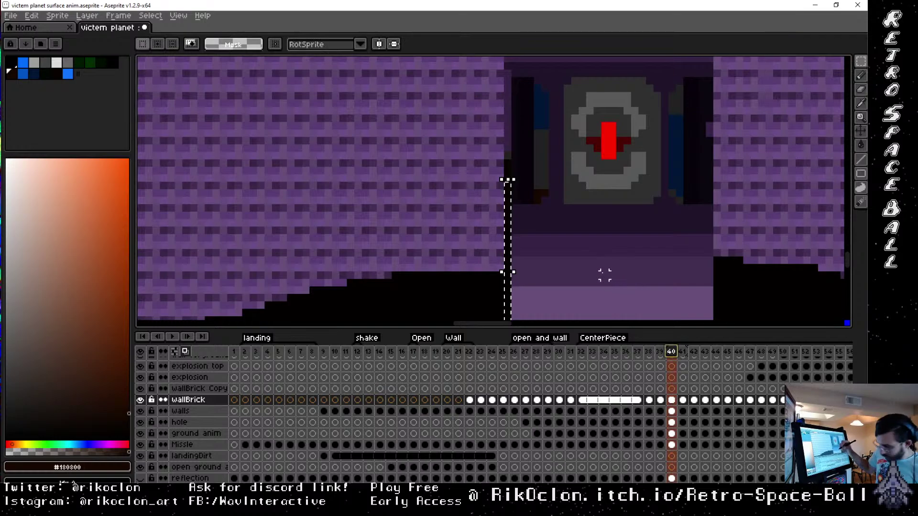
key(ctrl+v)
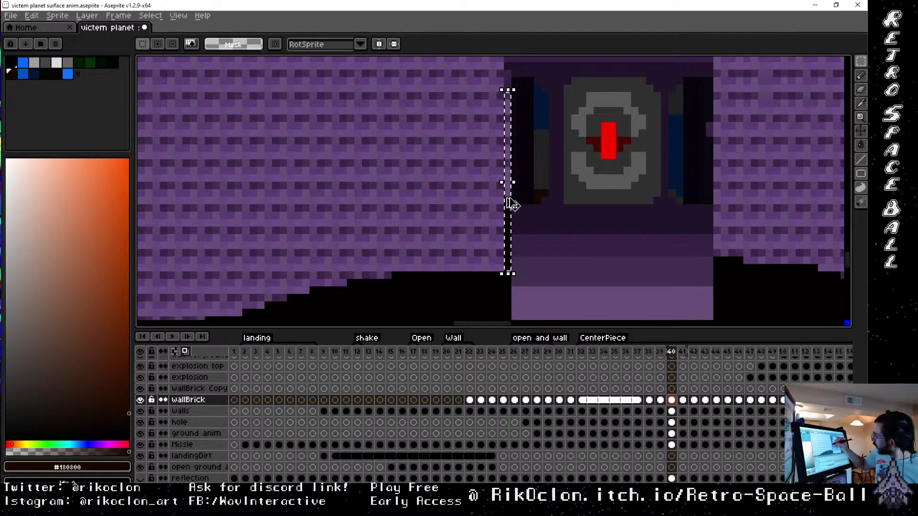
drag(509, 186, 515, 243)
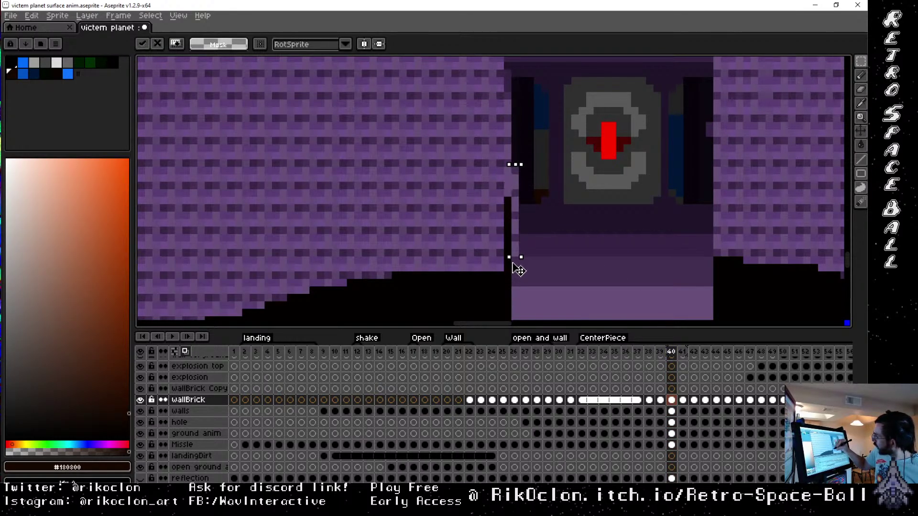
click(683, 353)
key(ctrl+v)
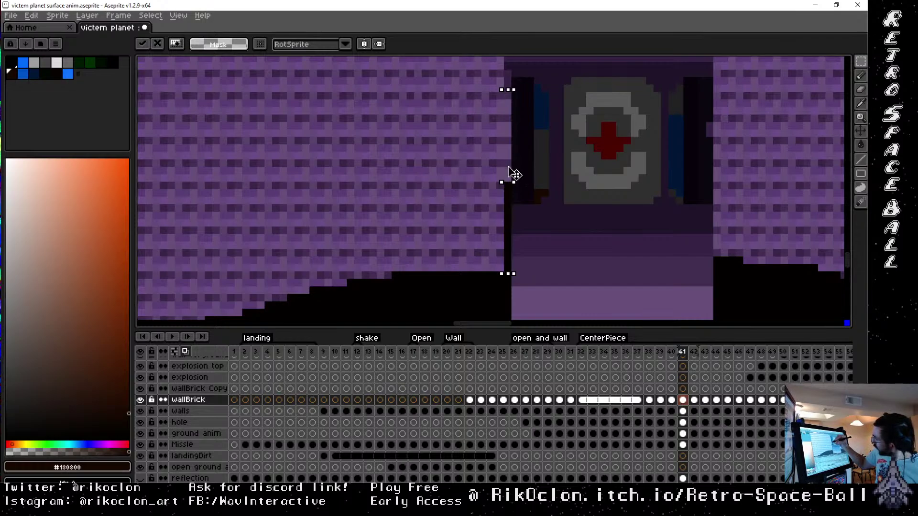
click(682, 351)
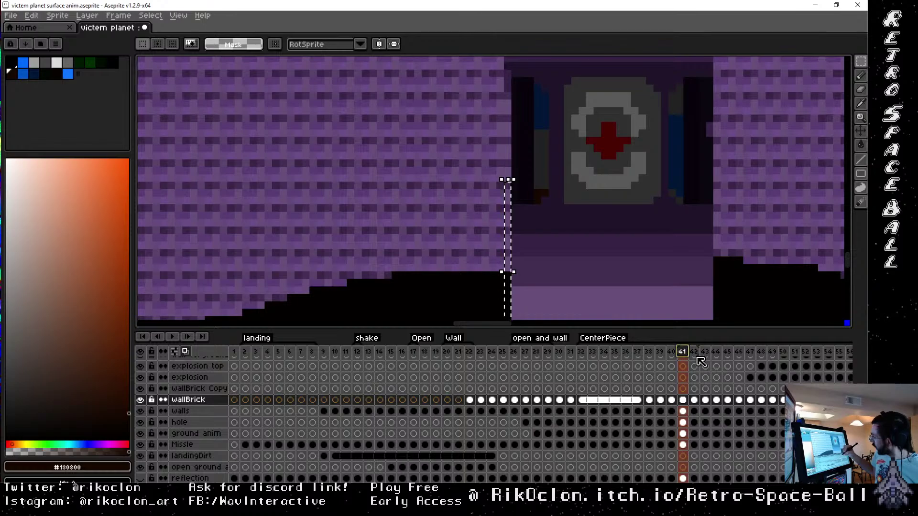
Select the brick block beside the center piece's upper left edge in frame 40 and compare that area across frames 41 to 43
click(675, 353)
drag(399, 69, 514, 175)
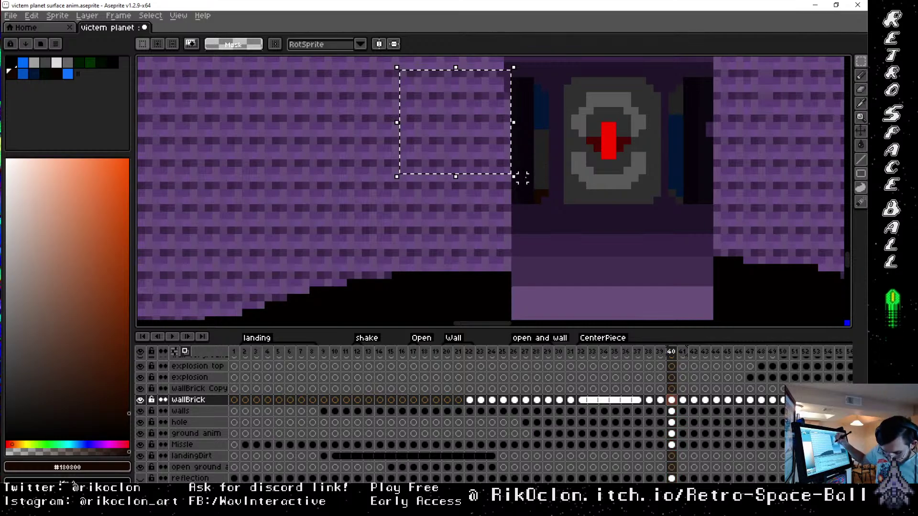
click(681, 352)
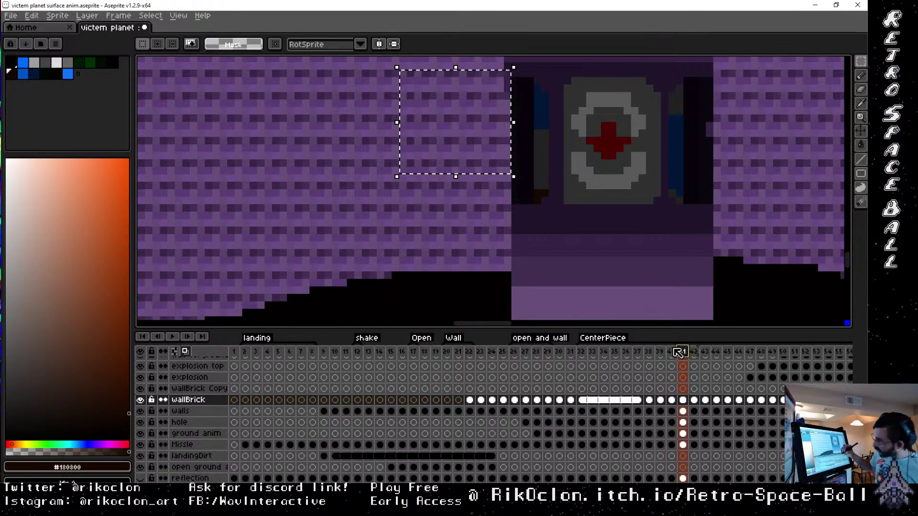
key(ctrl+t)
click(694, 353)
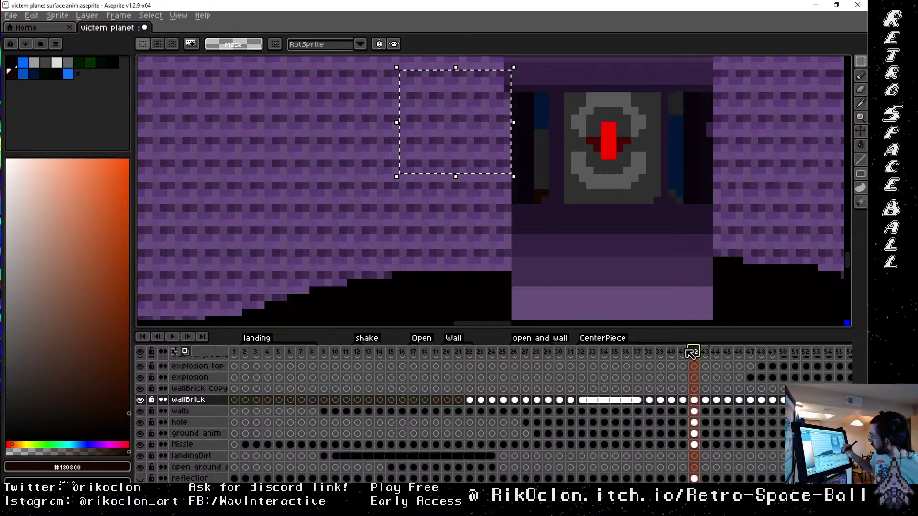
click(705, 353)
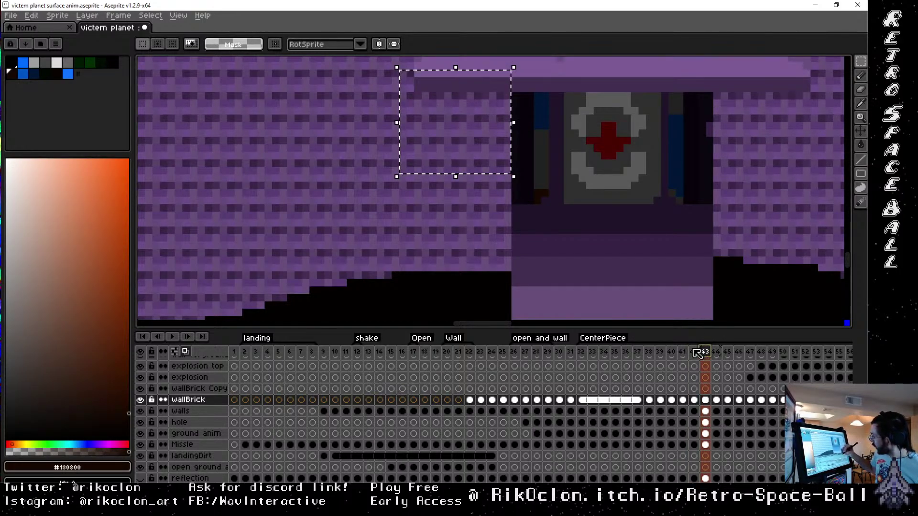
Copy the brick block right of the center piece from frame 42 into the same spot in frame 43, and compare both frames
click(694, 352)
key(space)
drag(766, 223, 634, 272)
drag(579, 95, 694, 261)
click(705, 352)
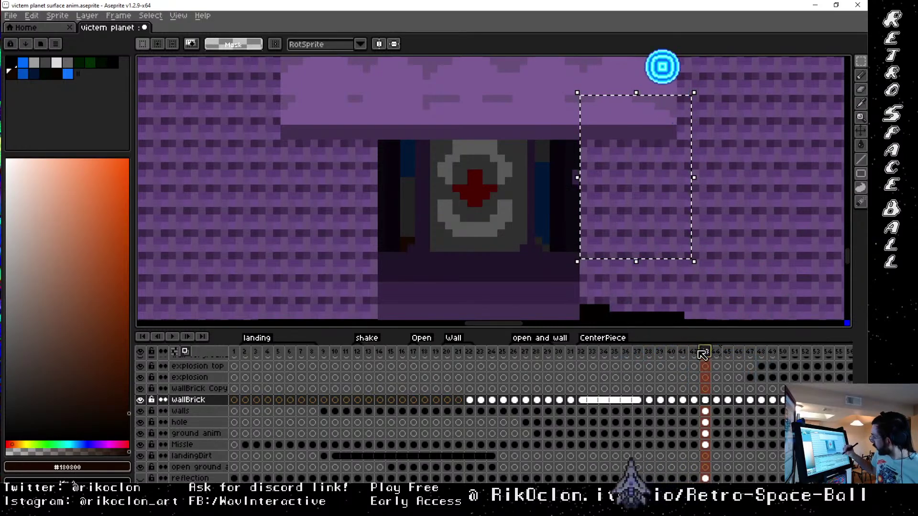
key(Left)
click(717, 143)
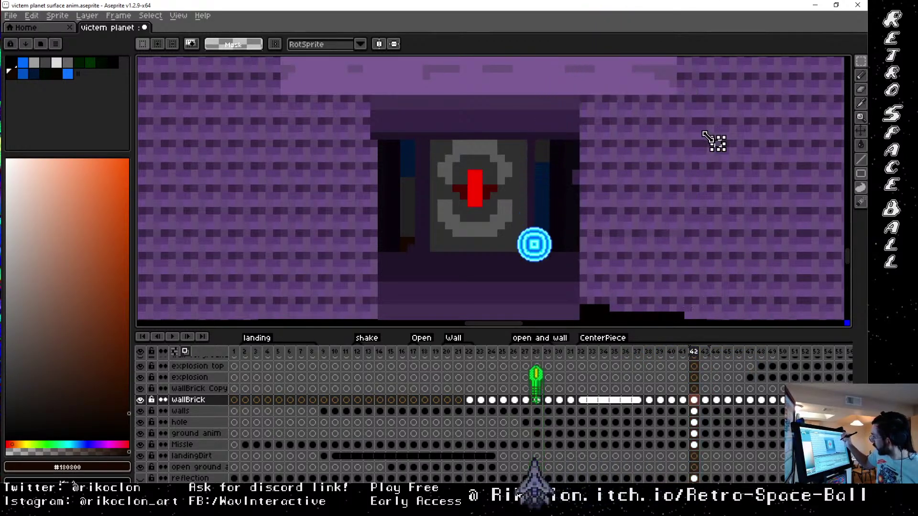
drag(584, 143, 708, 260)
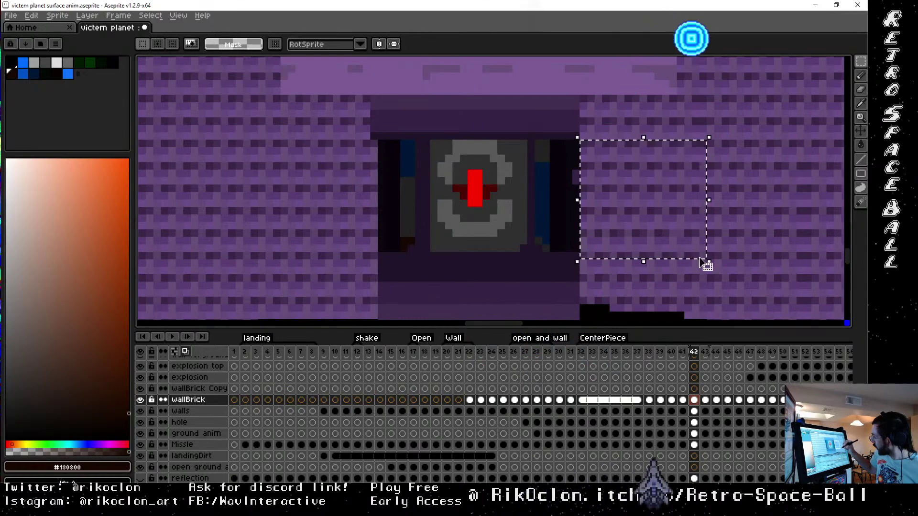
click(705, 352)
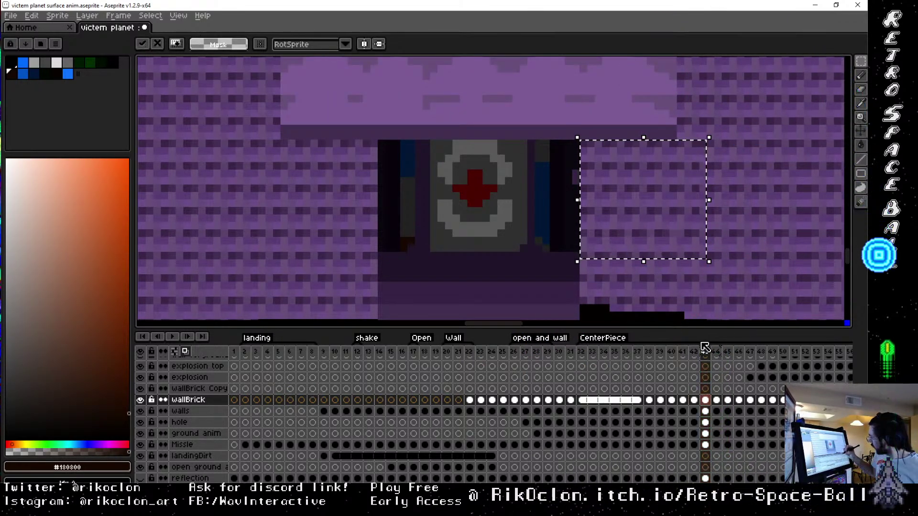
key(Left)
key(Right)
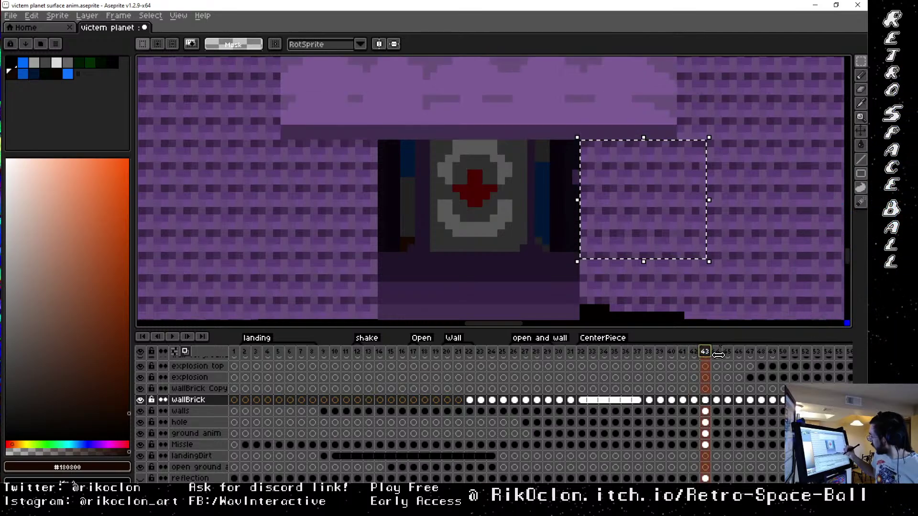
Copy the brick block right of the center piece, below the ledge, from frame 43 into the same spot in frame 44
click(716, 353)
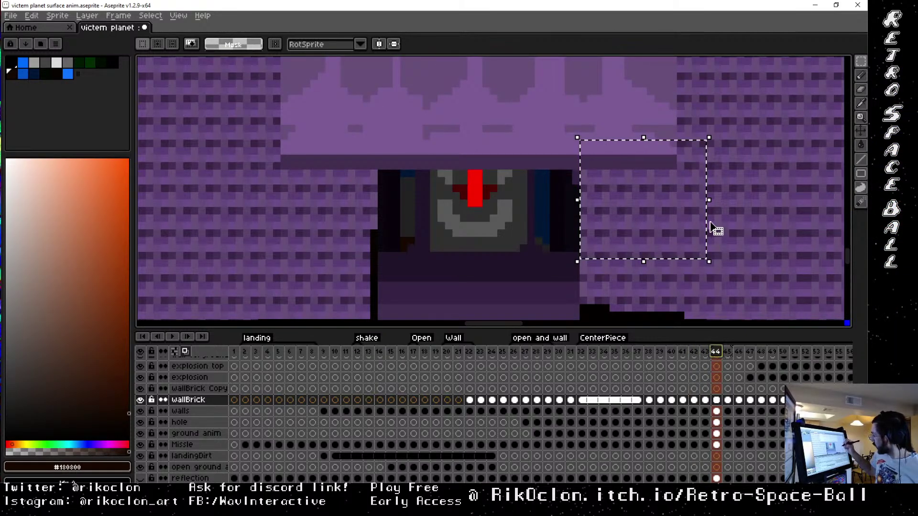
key(Left)
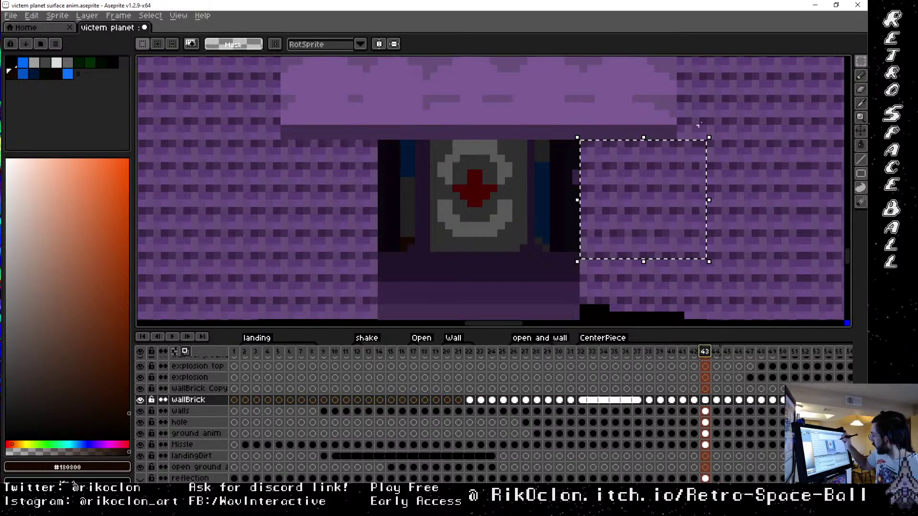
key(ctrl+d)
drag(583, 166, 724, 263)
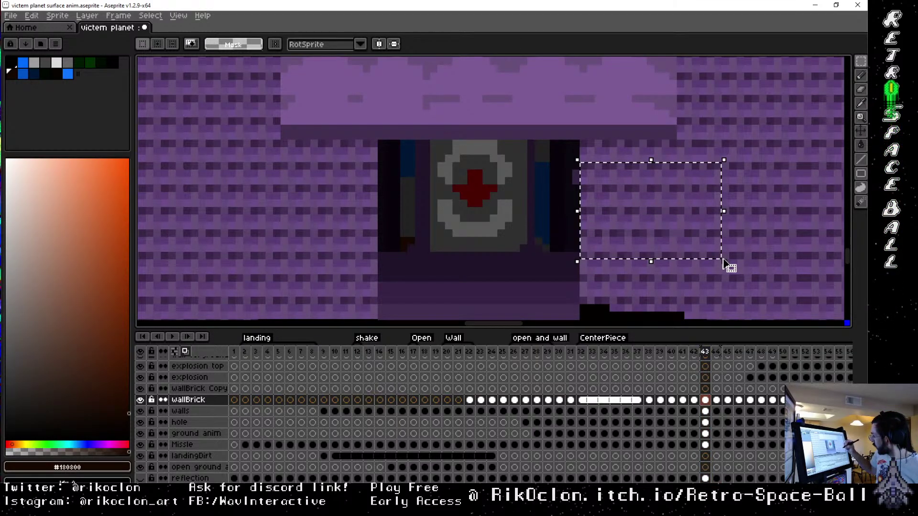
click(717, 352)
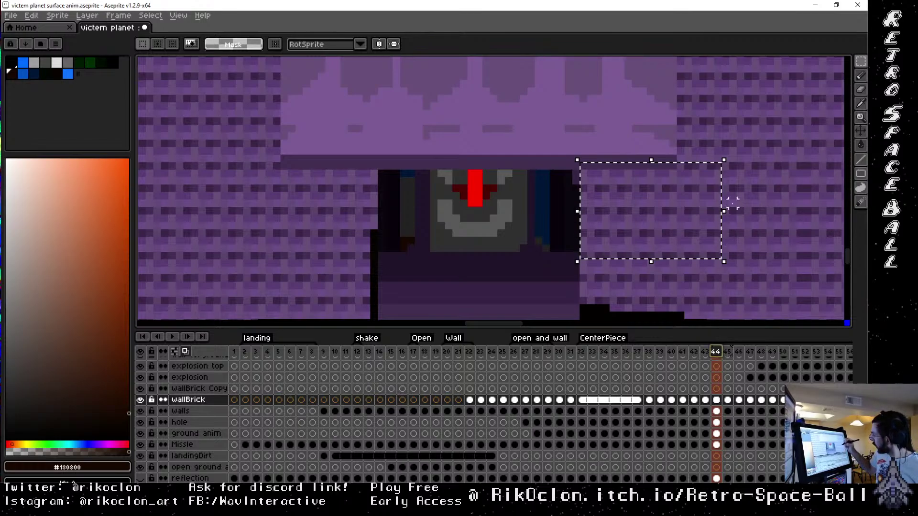
click(707, 352)
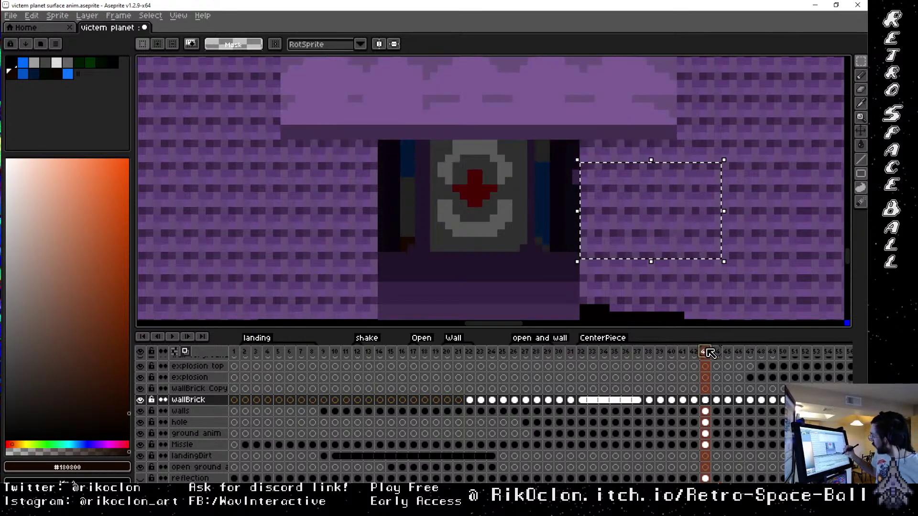
click(639, 143)
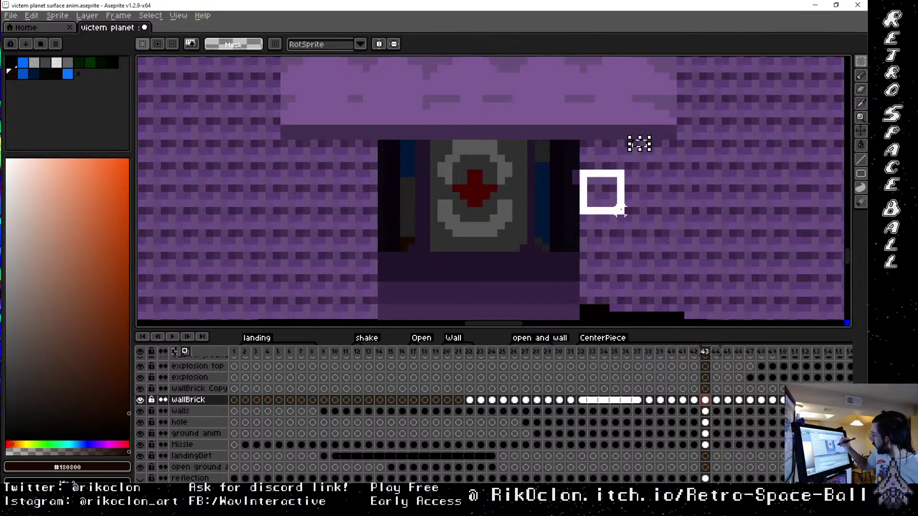
drag(620, 210, 717, 277)
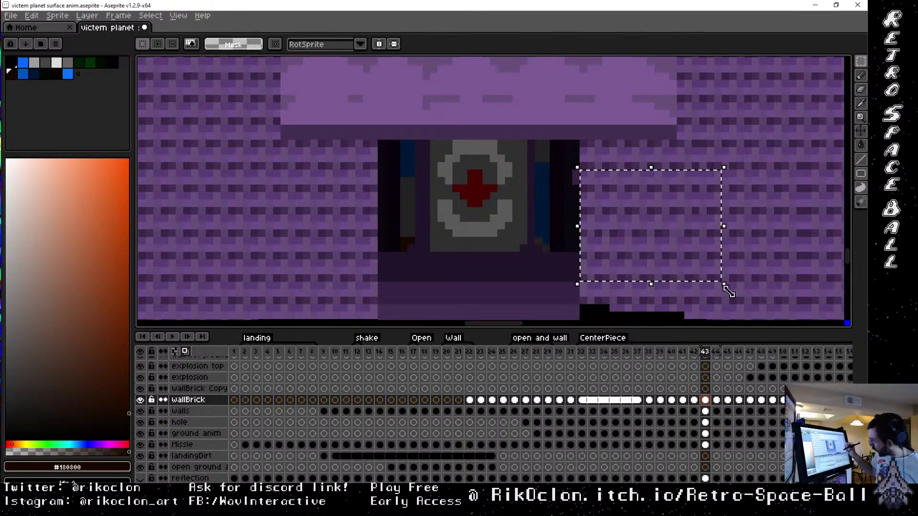
click(717, 352)
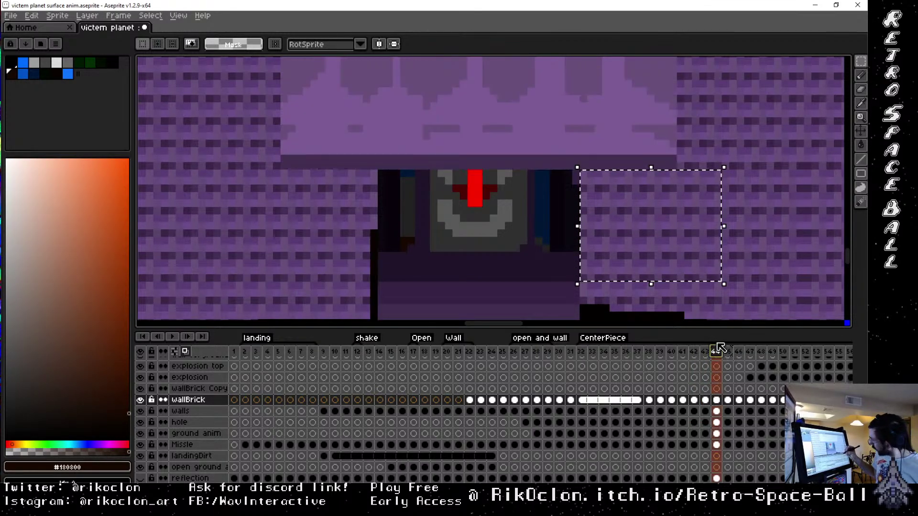
key(ctrl+v)
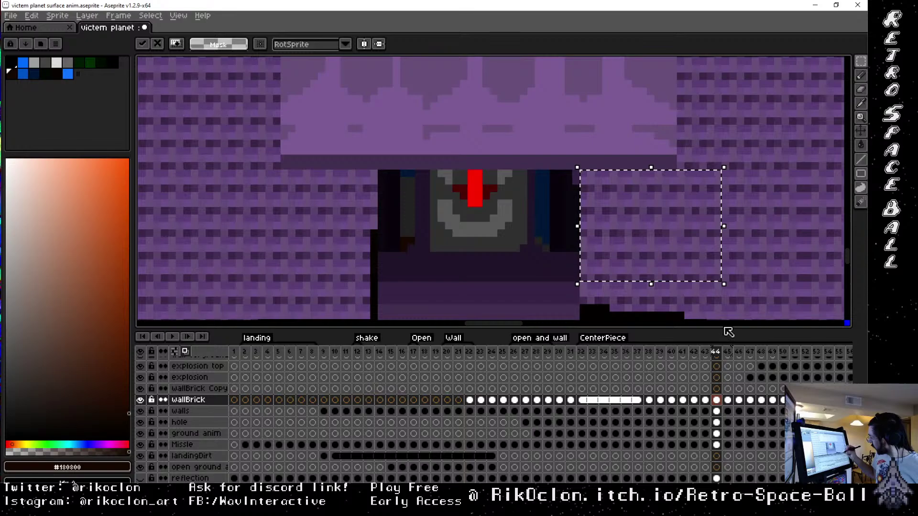
click(729, 352)
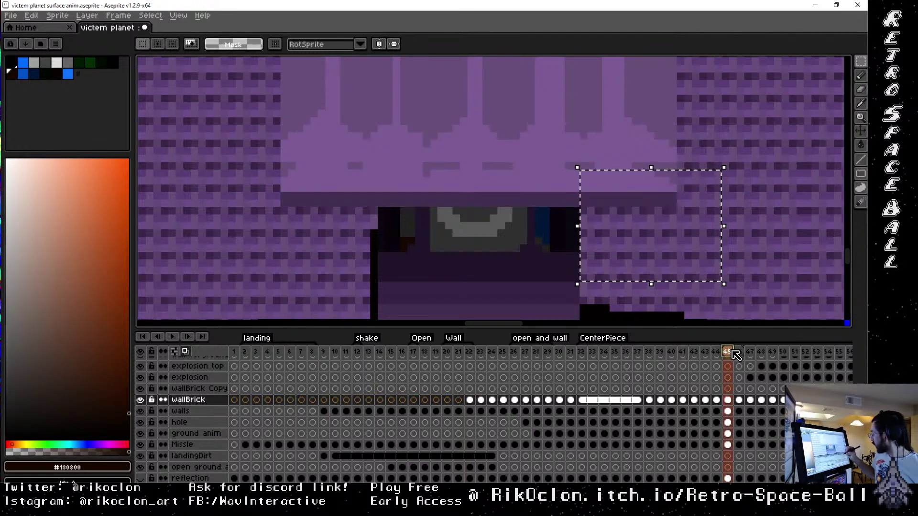
Compare the bricks right of the center piece across frames 44 to 48, focusing on the change between frames 44 and 45
click(717, 352)
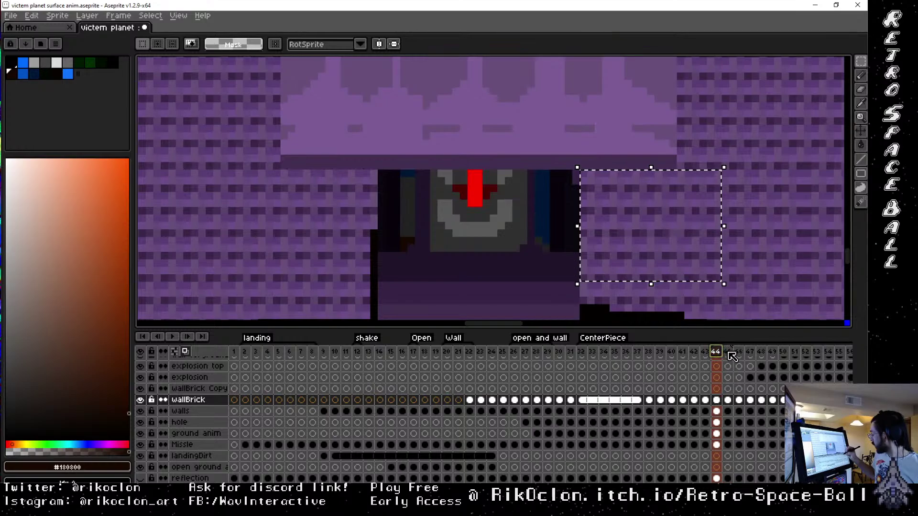
click(729, 353)
click(740, 352)
click(750, 352)
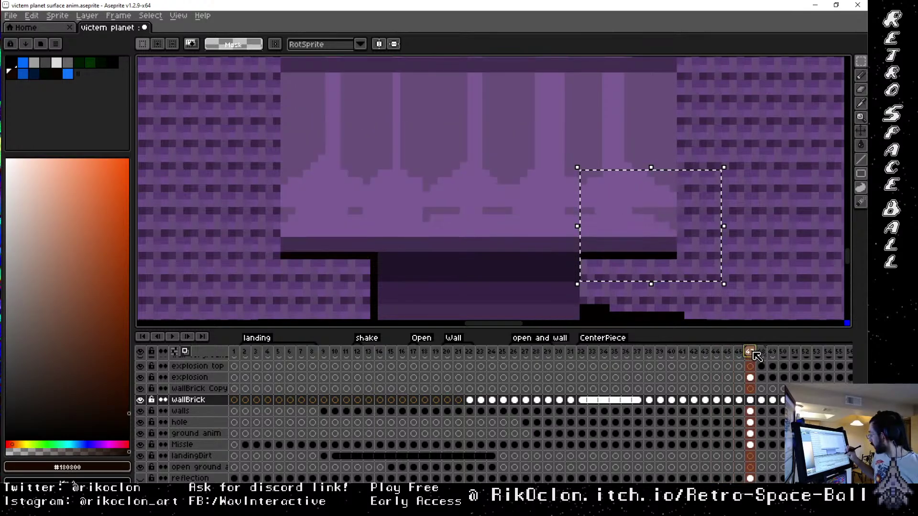
click(761, 353)
click(750, 352)
click(740, 353)
click(728, 353)
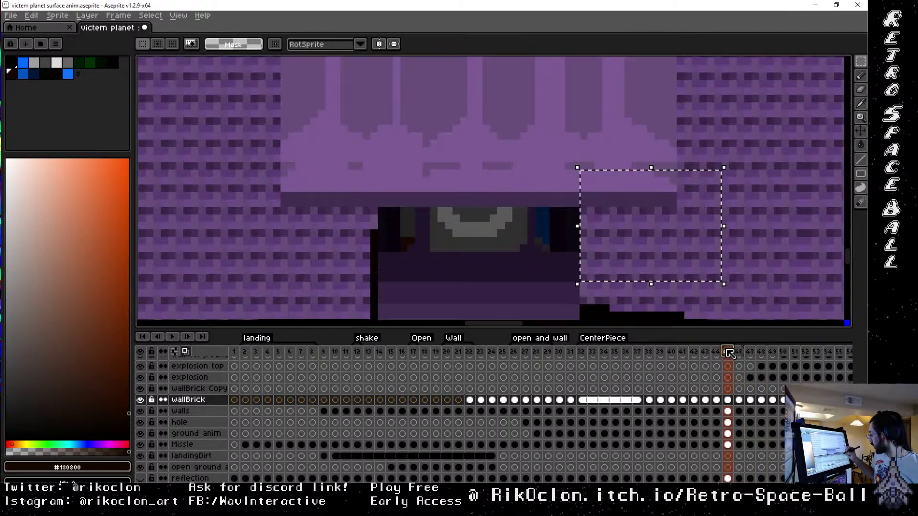
click(717, 352)
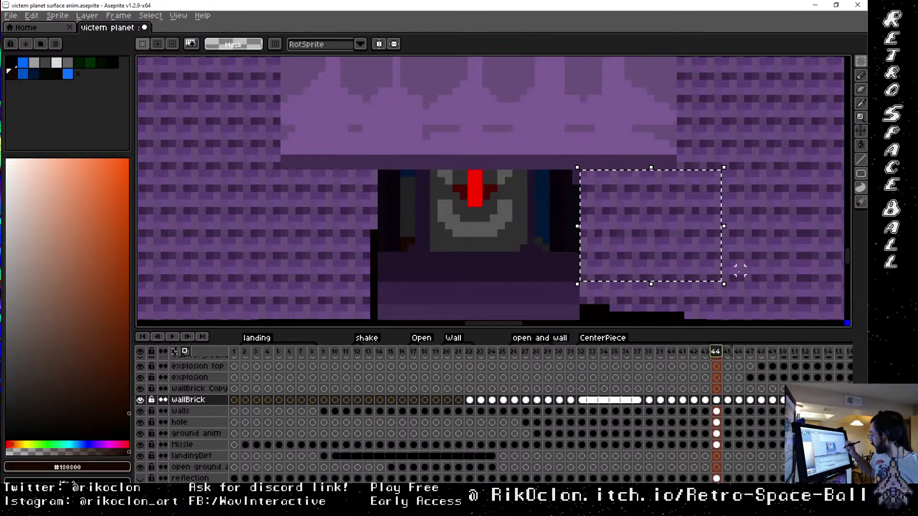
click(727, 352)
click(717, 352)
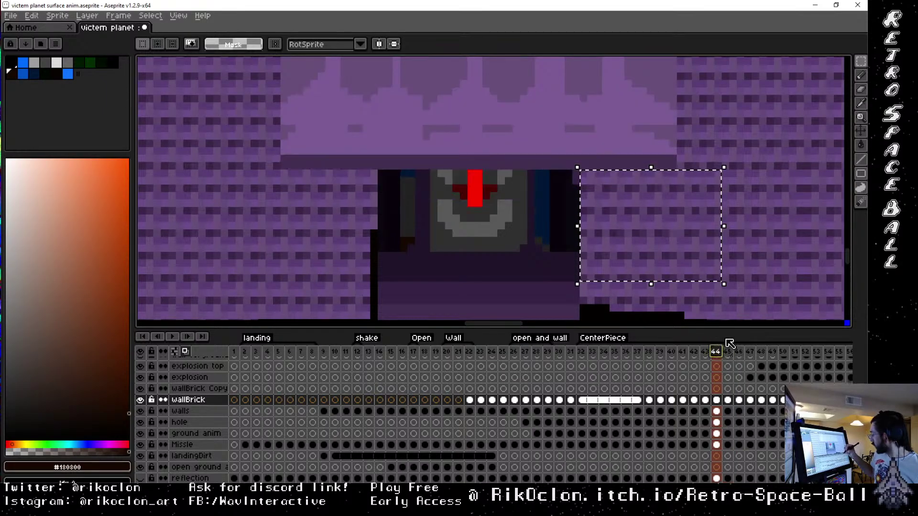
click(728, 352)
click(717, 352)
click(728, 353)
click(717, 353)
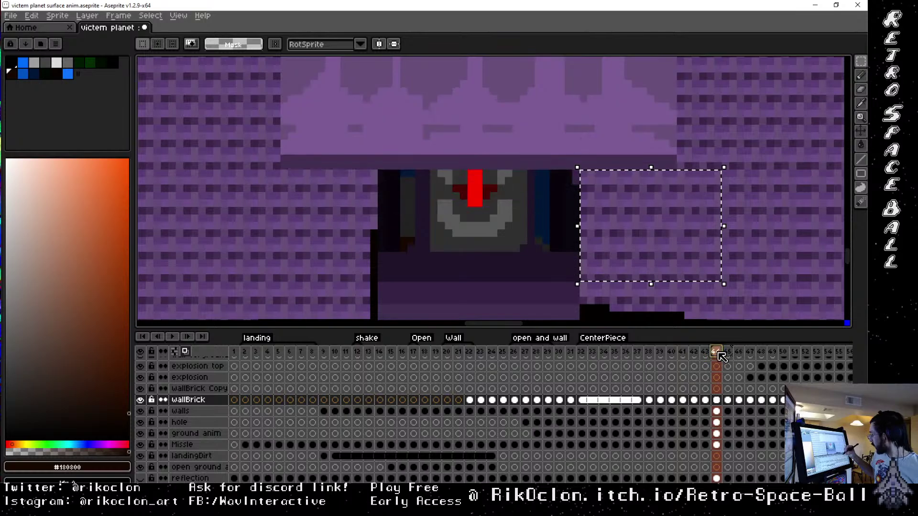
Copy a narrow brick strip right of the center piece in frame 44 and place it over the lower brick rows in frame 45
click(754, 236)
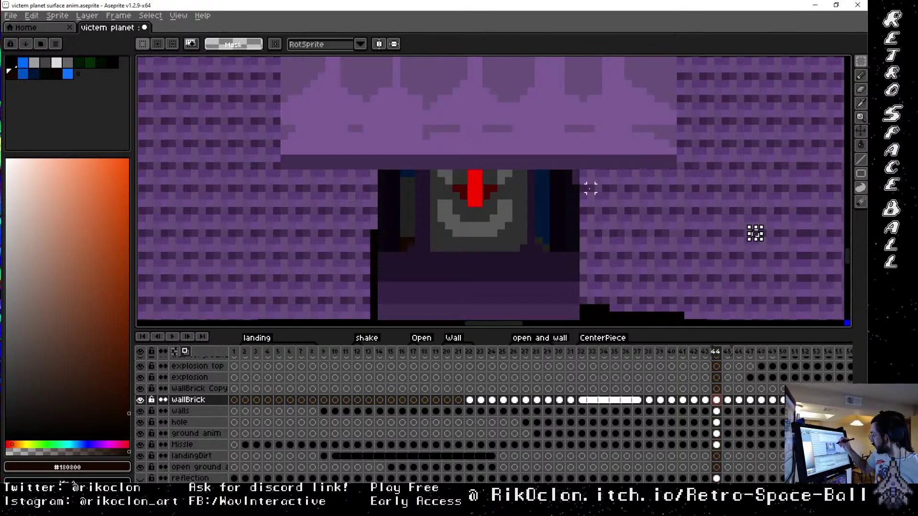
drag(594, 195, 693, 217)
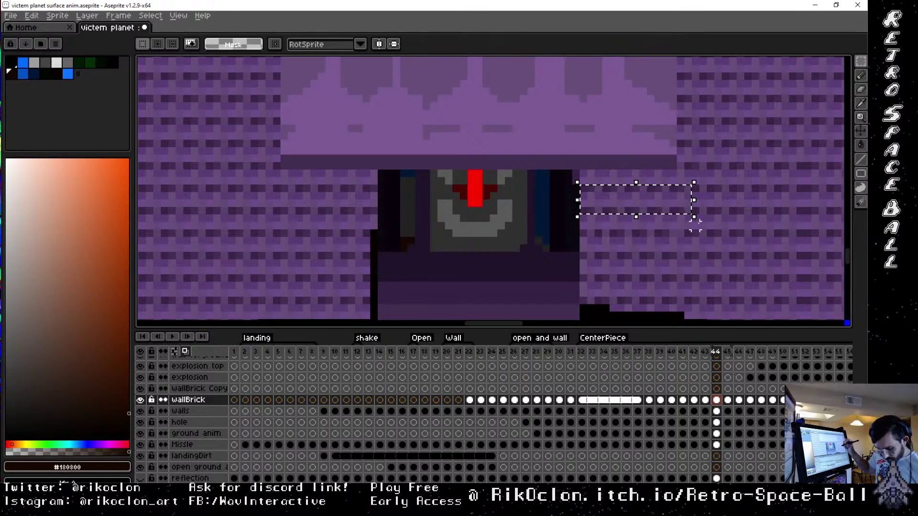
click(728, 352)
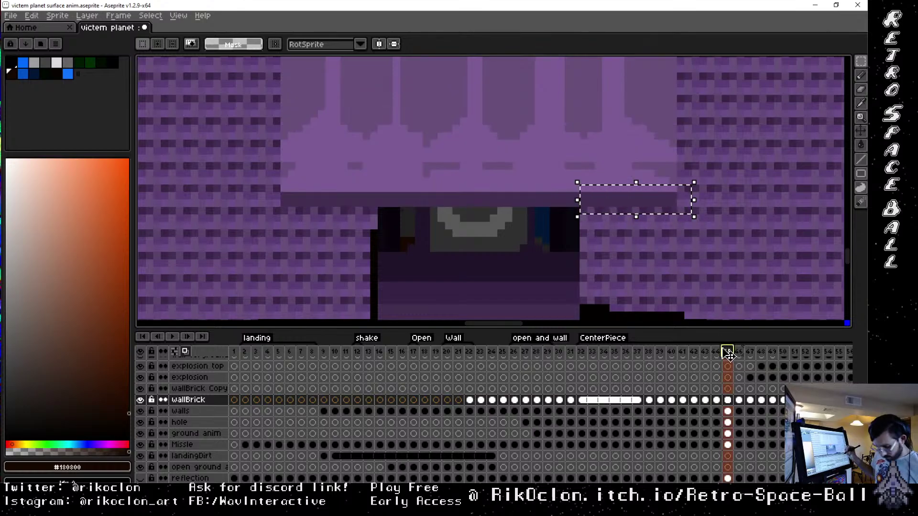
key(ctrl+v)
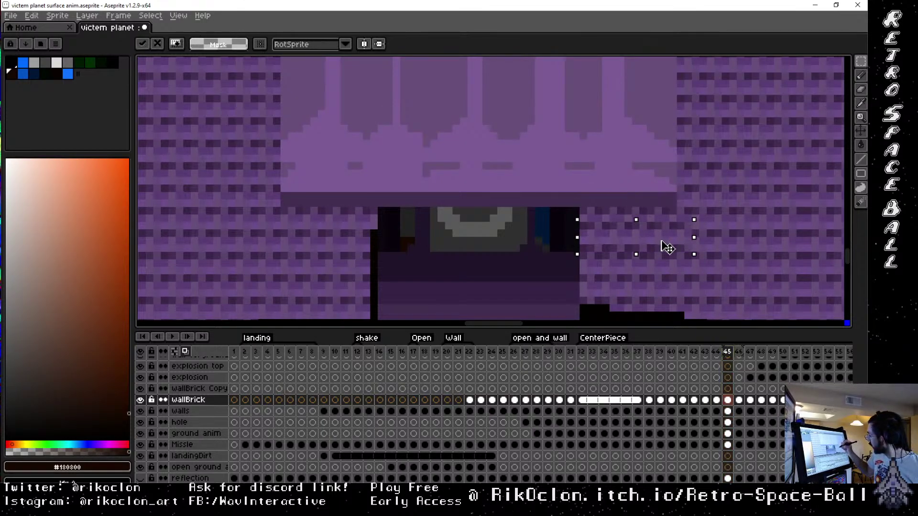
drag(661, 250, 668, 237)
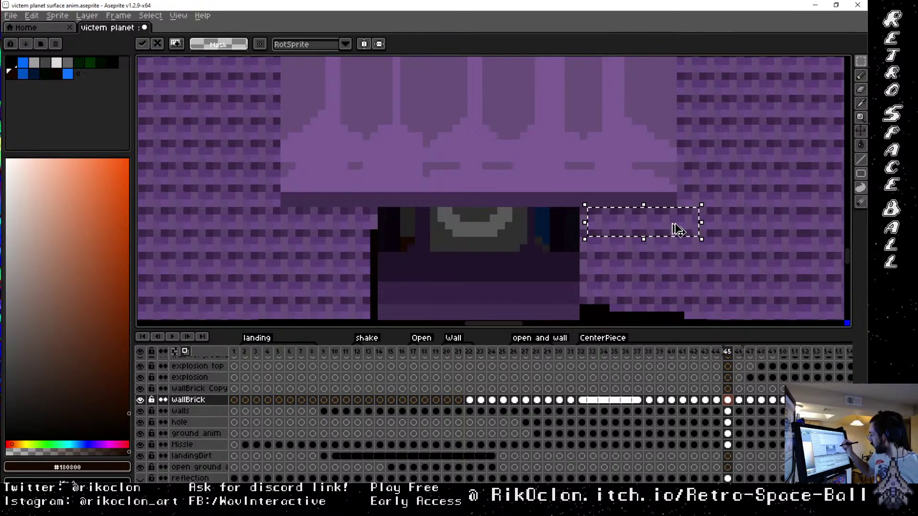
mouse_move(676, 264)
mouse_down()
mouse_move(680, 277)
mouse_move(670, 279)
mouse_up()
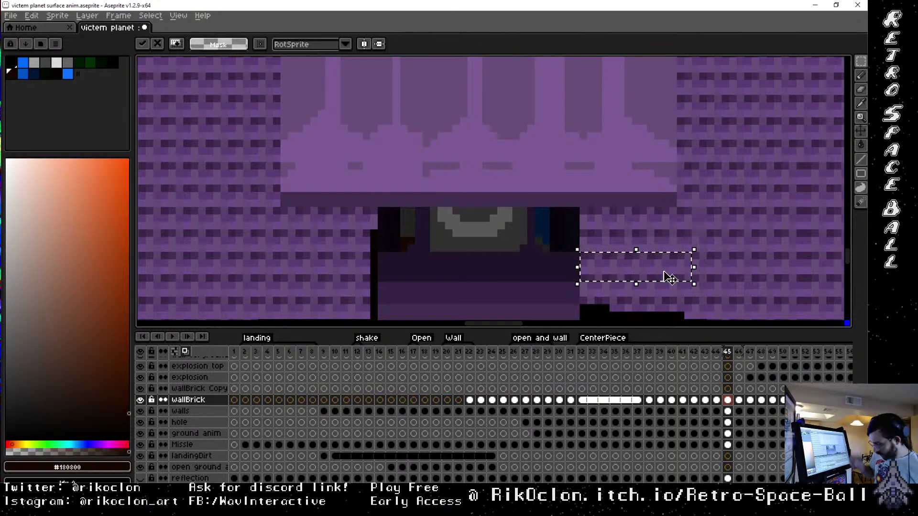
key(Return)
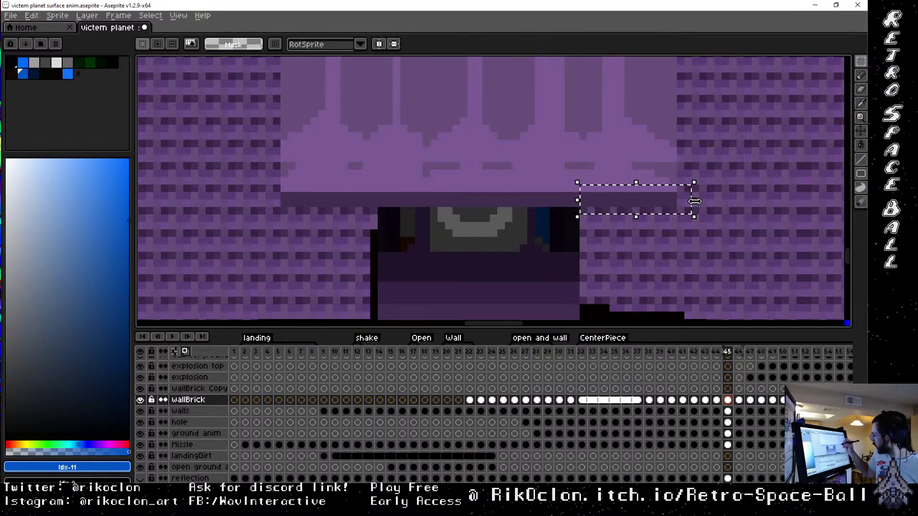
drag(679, 216, 688, 271)
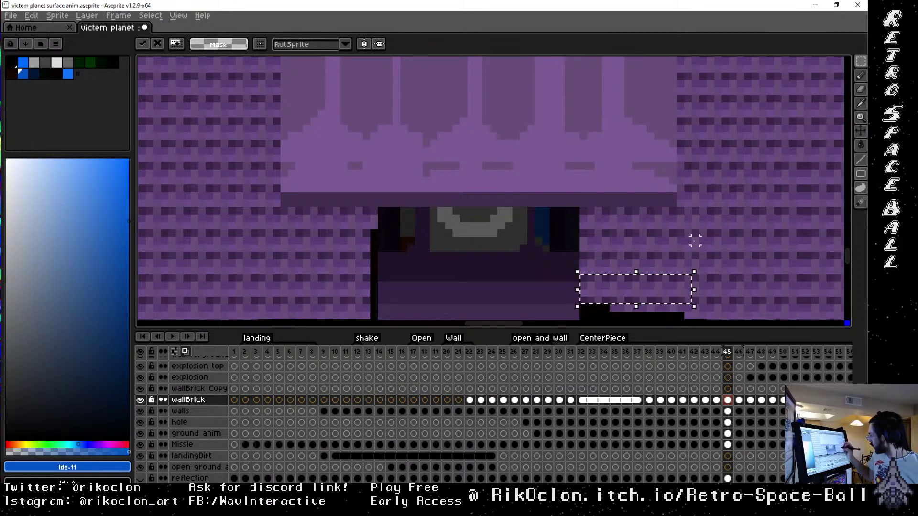
Compare the brick rows right of the center piece between frames 44 and 45
click(720, 352)
click(728, 352)
click(719, 352)
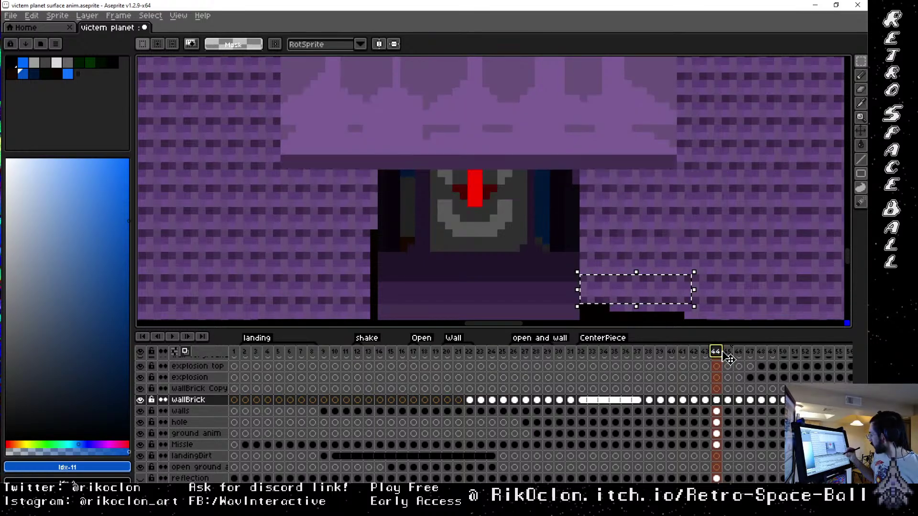
click(728, 353)
click(719, 353)
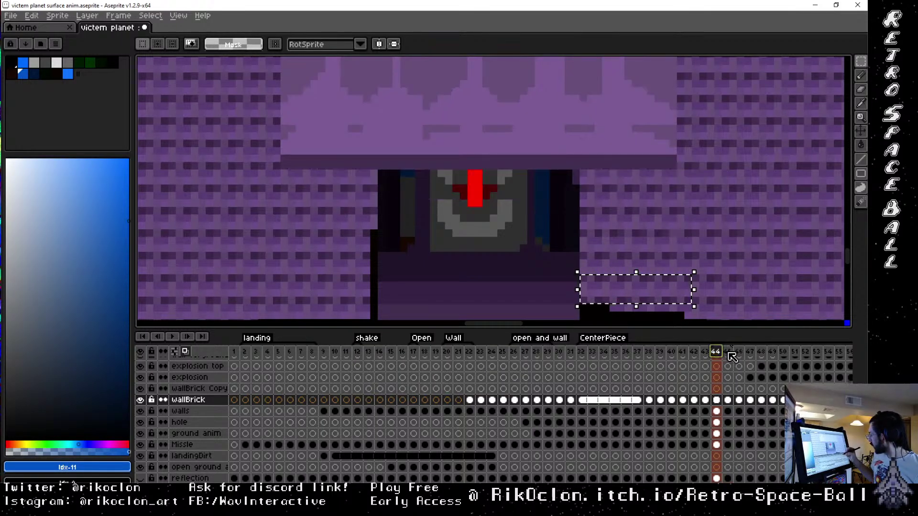
click(729, 353)
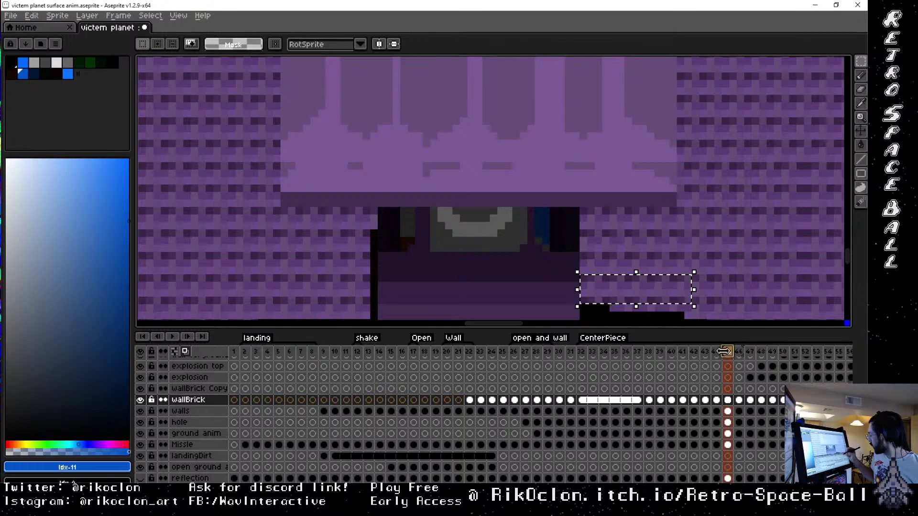
click(720, 353)
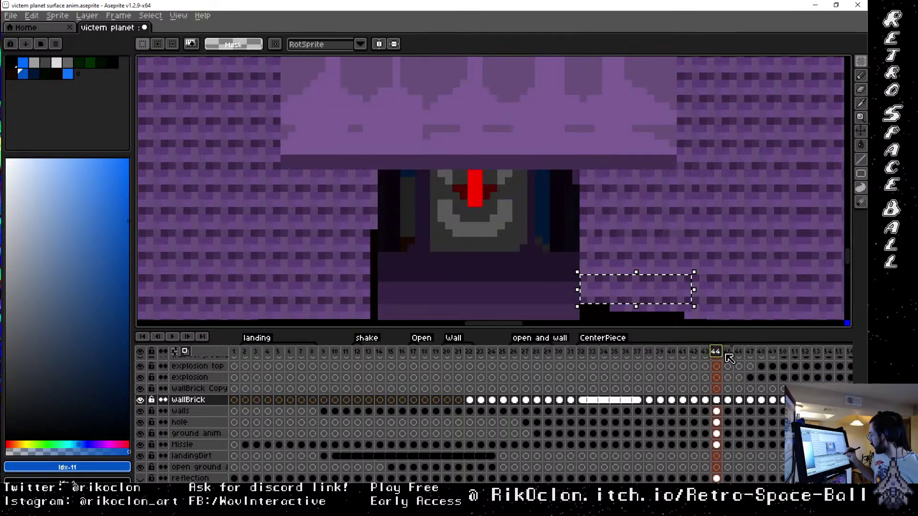
click(729, 354)
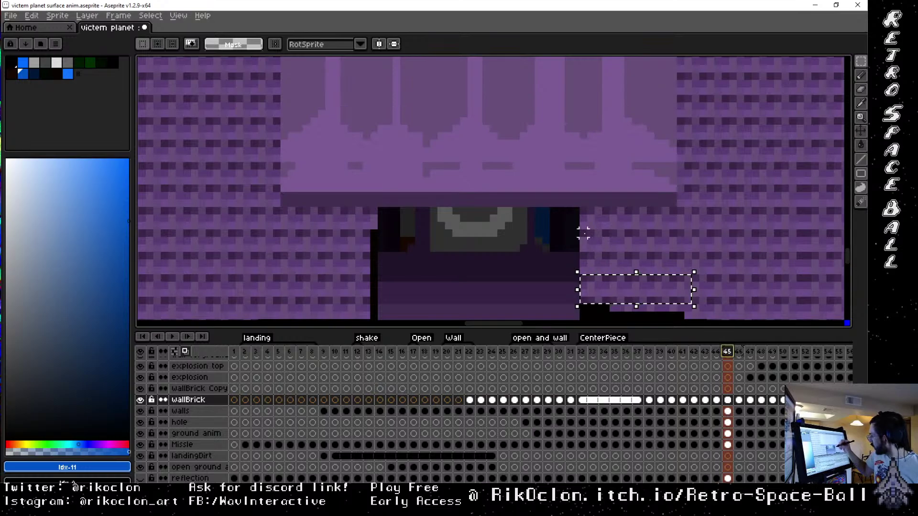
Copy the brick block right of the center piece in frame 45 and paste it in the same spot in the earlier frames, back to frame 33
drag(692, 300, 695, 300)
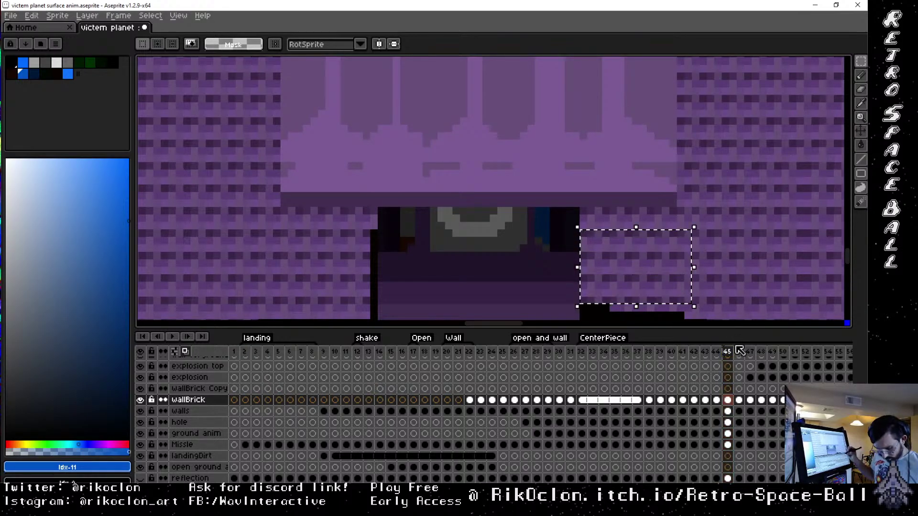
click(718, 353)
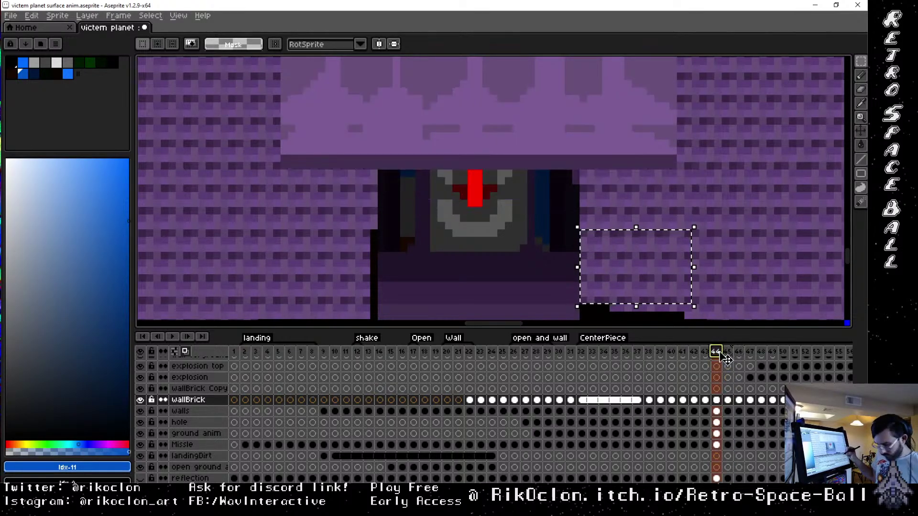
click(706, 353)
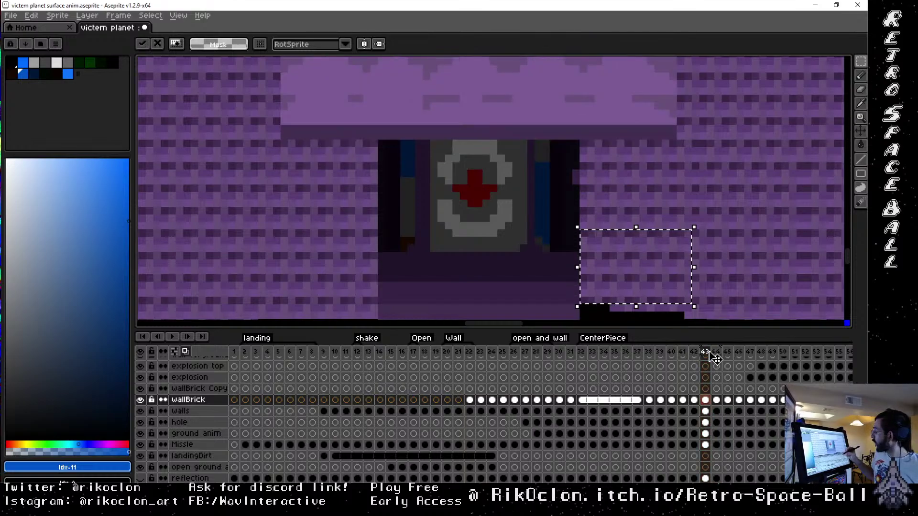
click(694, 353)
click(683, 352)
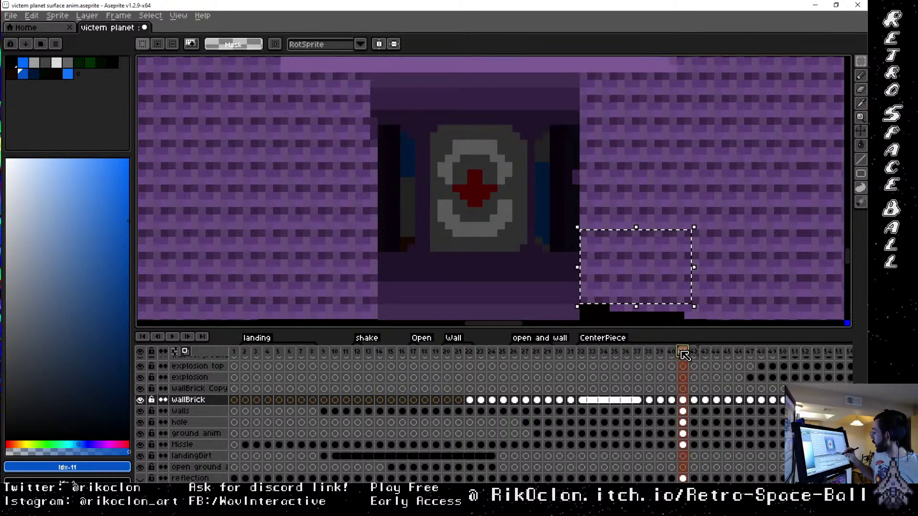
click(671, 354)
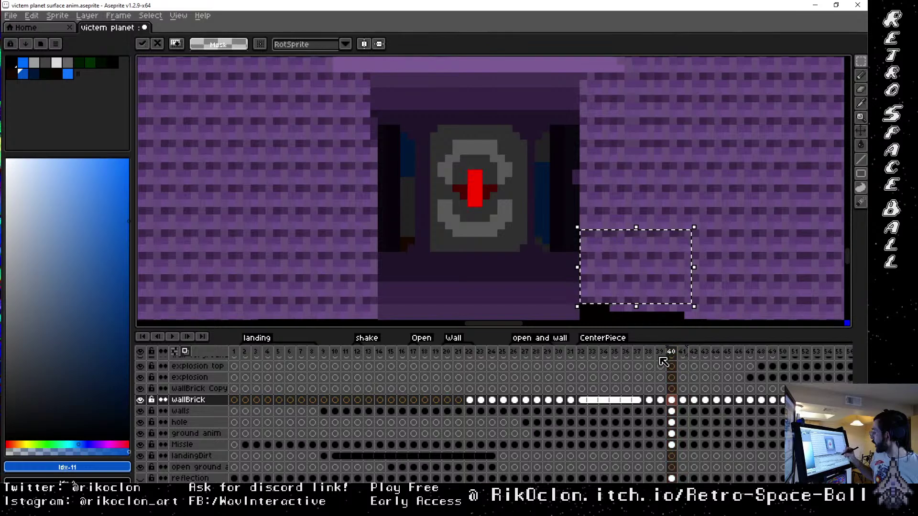
click(661, 354)
click(649, 353)
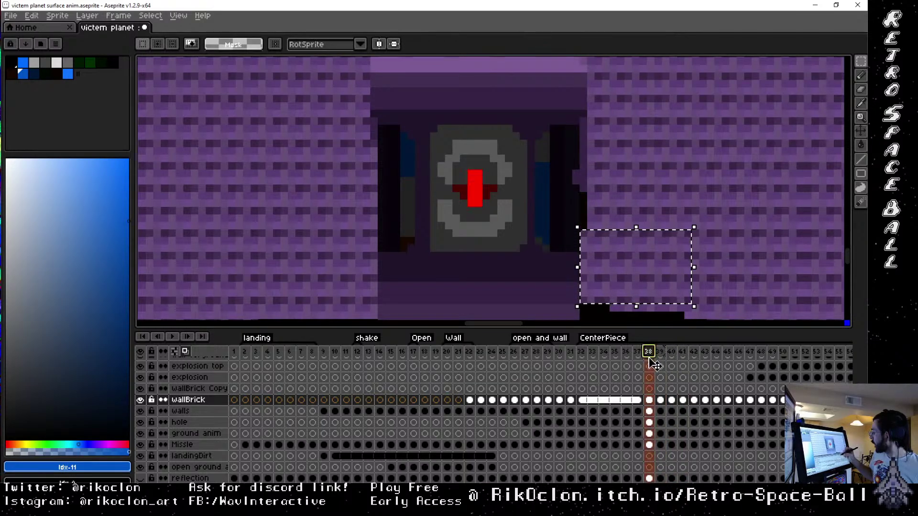
click(637, 354)
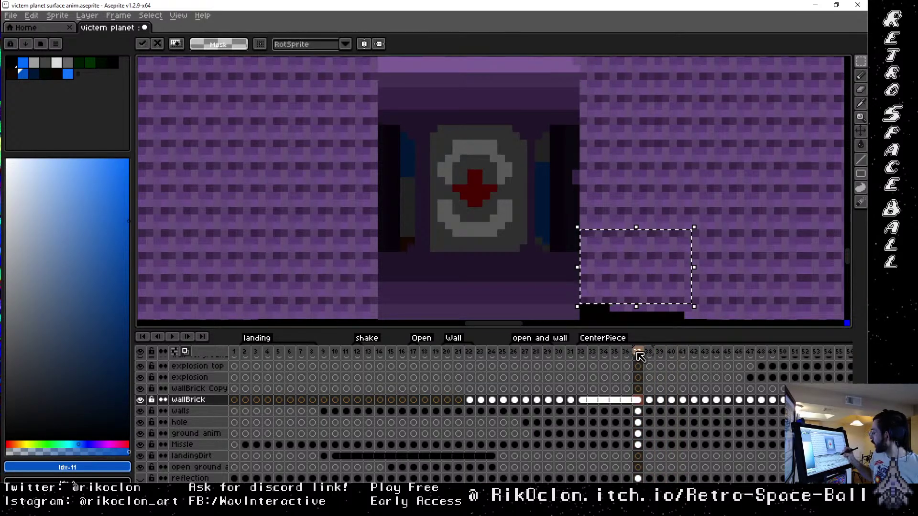
click(627, 353)
click(616, 353)
click(604, 352)
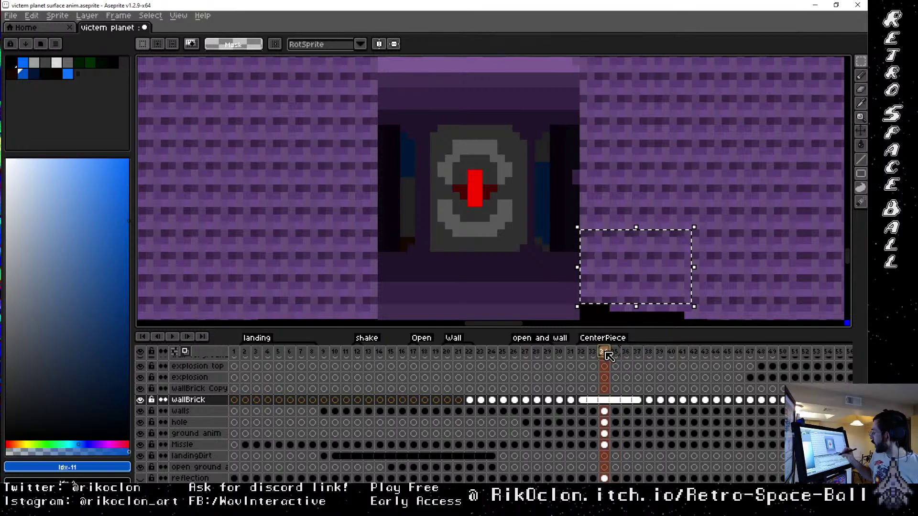
click(594, 353)
Check the bricks along the center piece's right edge in frames 34 to 40, ending on frame 38
click(605, 353)
click(616, 353)
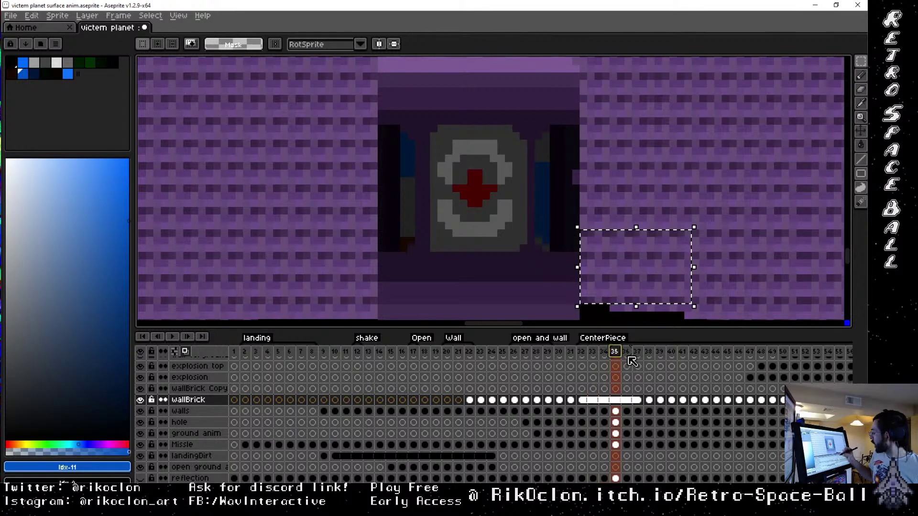
click(627, 353)
click(638, 353)
click(660, 353)
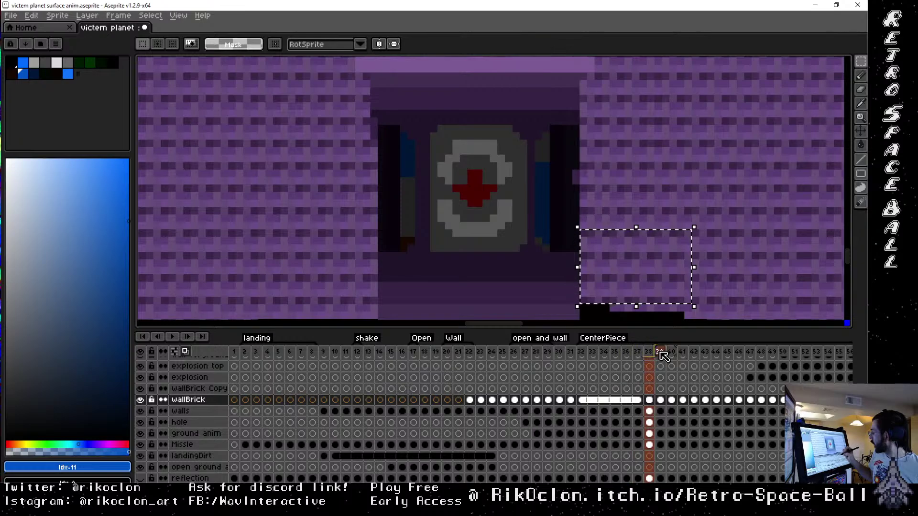
click(672, 355)
click(660, 354)
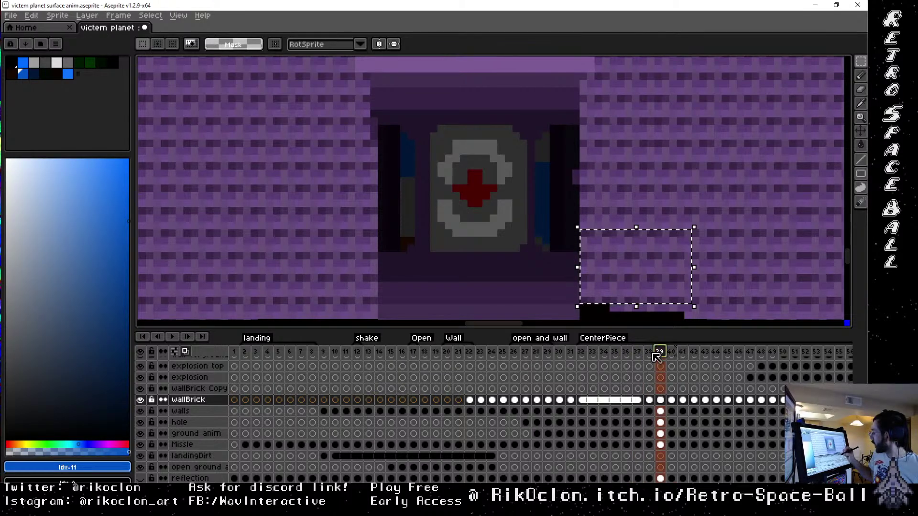
click(649, 352)
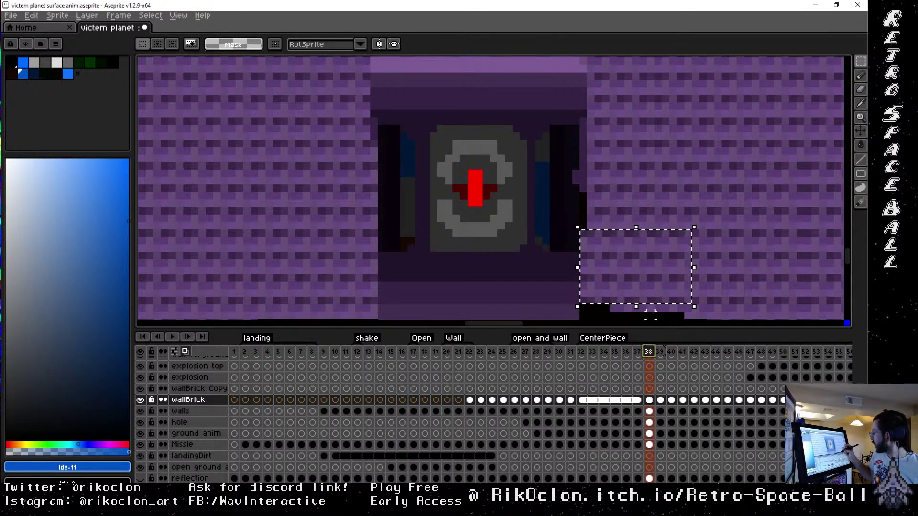
Paste copies of the brick block higher up in frame 38 to fill the gap along the center piece's right edge
click(649, 309)
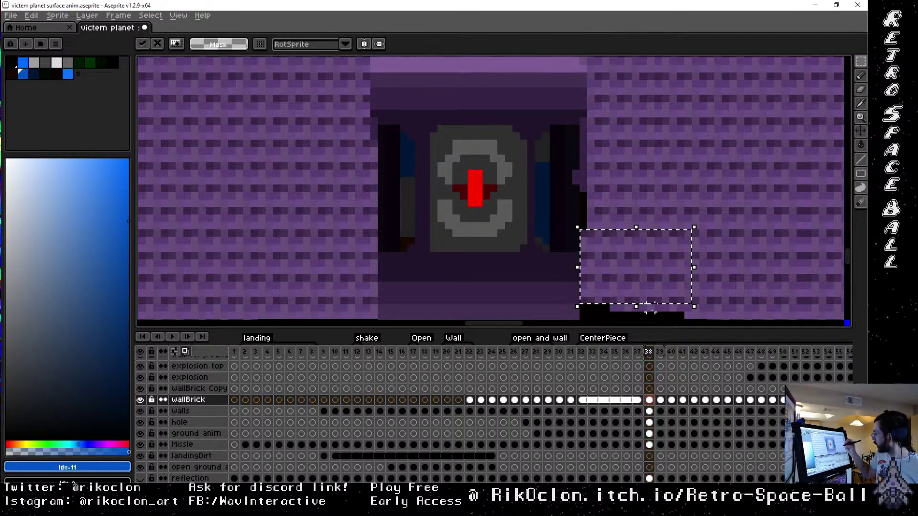
drag(658, 285, 658, 204)
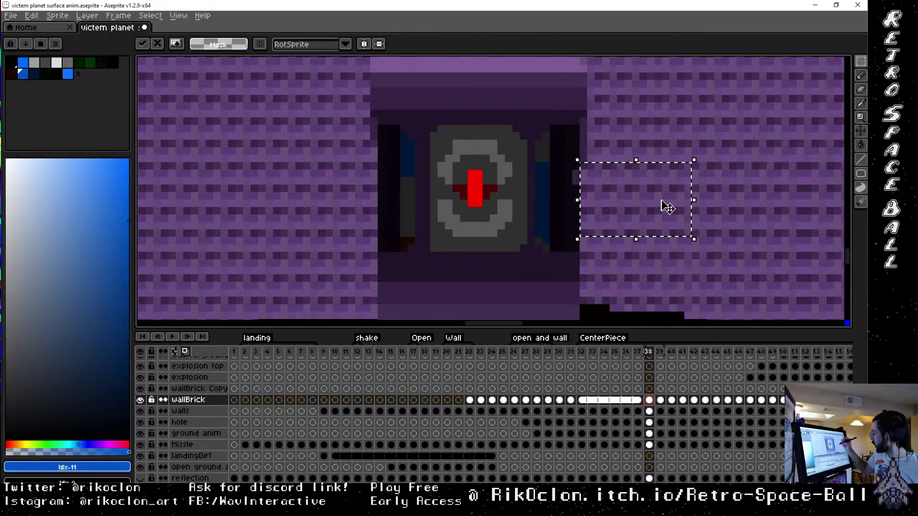
click(662, 203)
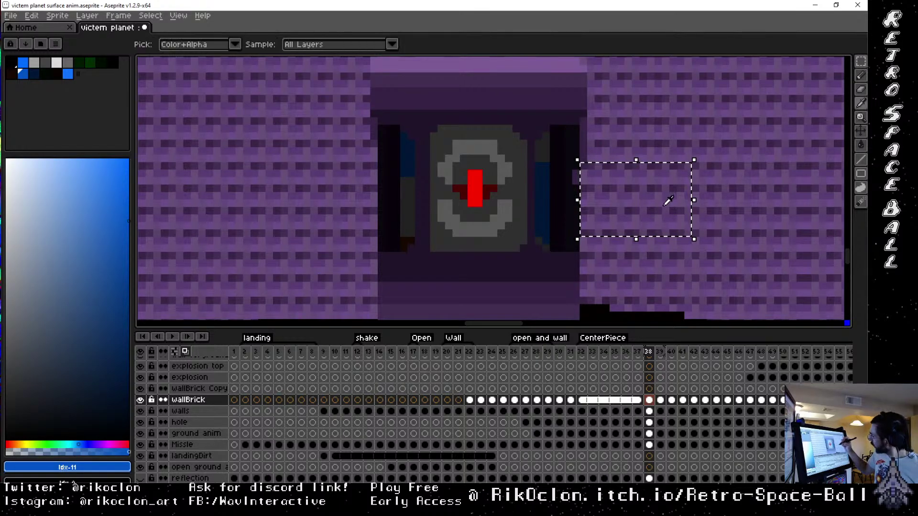
drag(666, 209, 656, 155)
key(space)
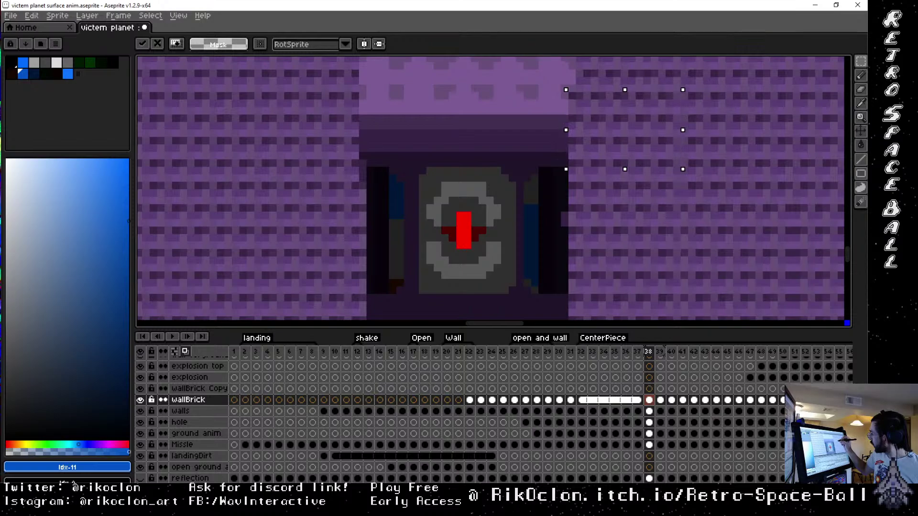
click(549, 73)
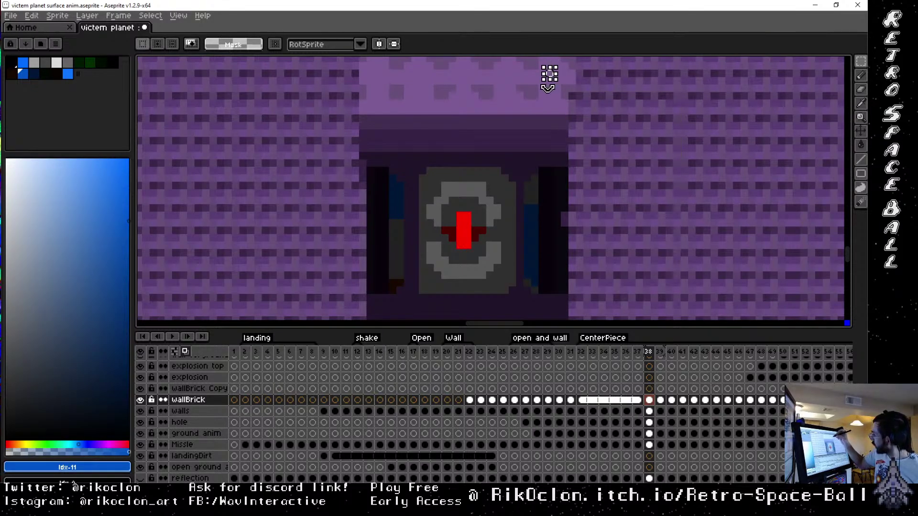
drag(565, 133, 579, 113)
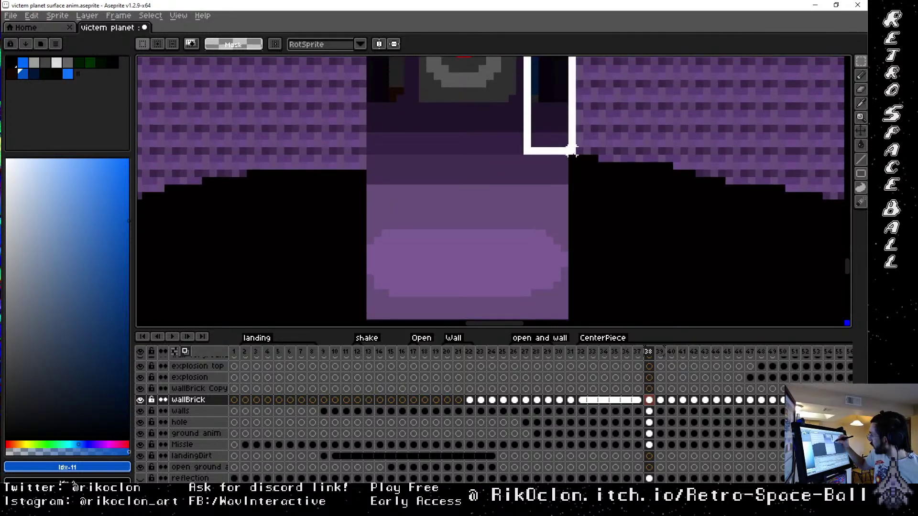
drag(572, 151, 587, 78)
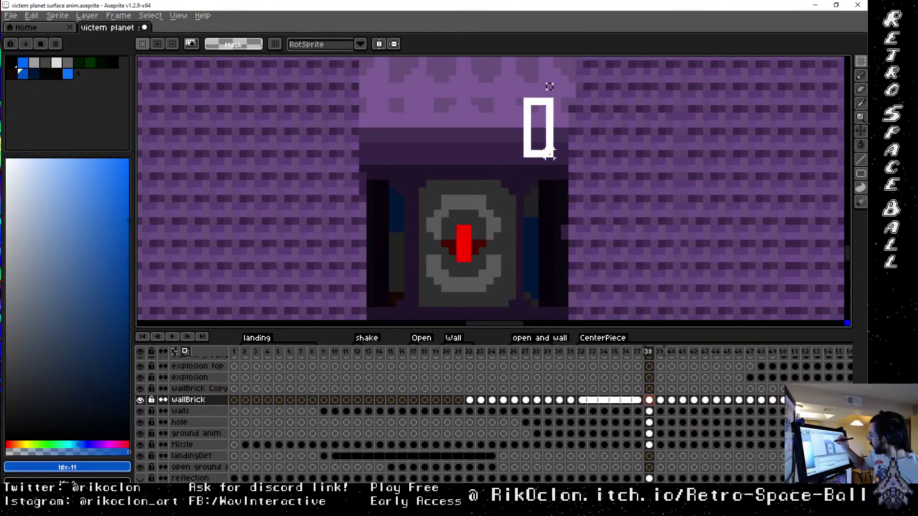
drag(572, 153, 579, 202)
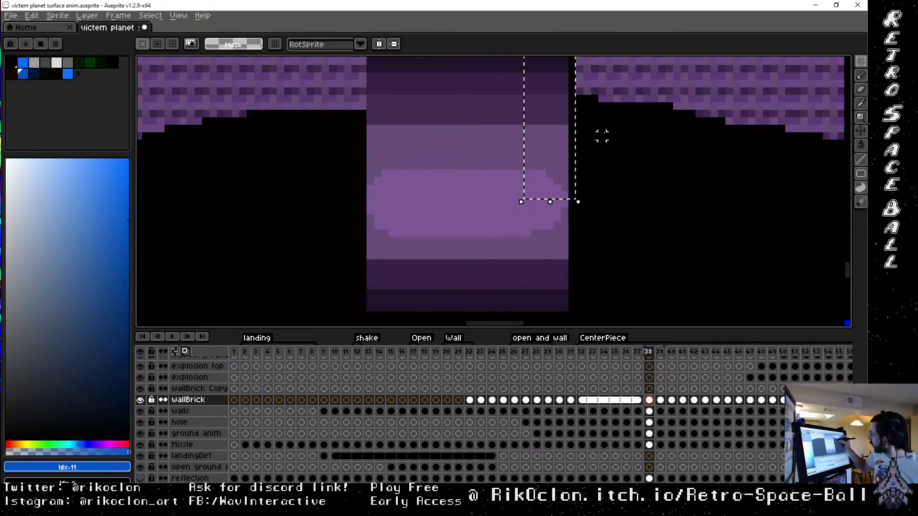
drag(601, 136, 594, 255)
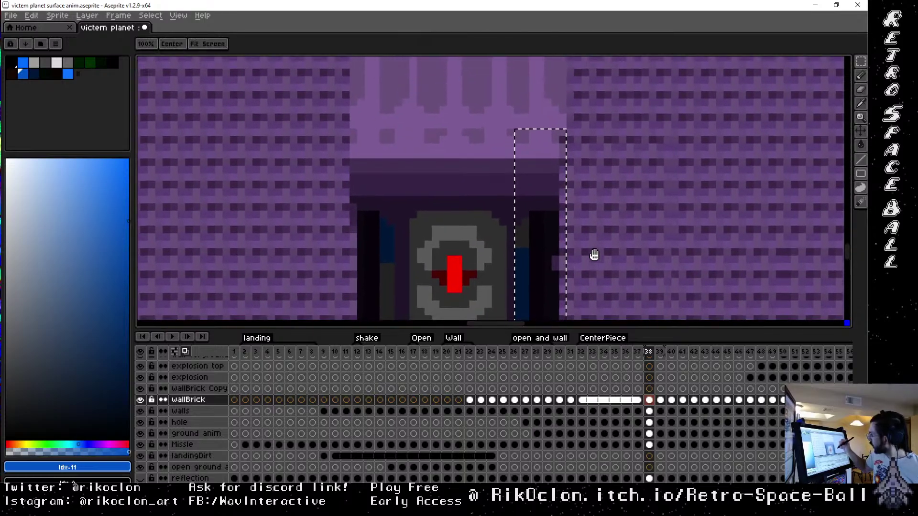
Clear the brick pixels covering the lower right end of the light purple ledge in frame 38
click(556, 103)
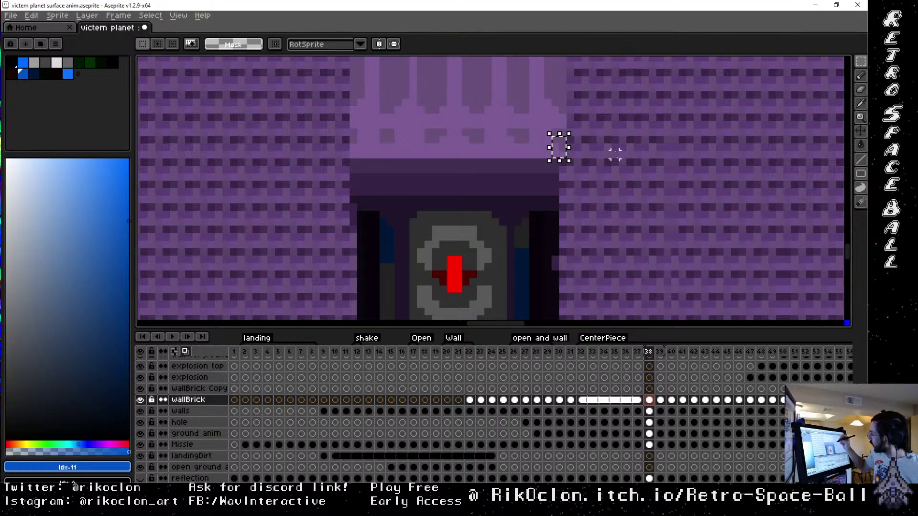
drag(598, 228, 629, 98)
drag(639, 197, 627, 210)
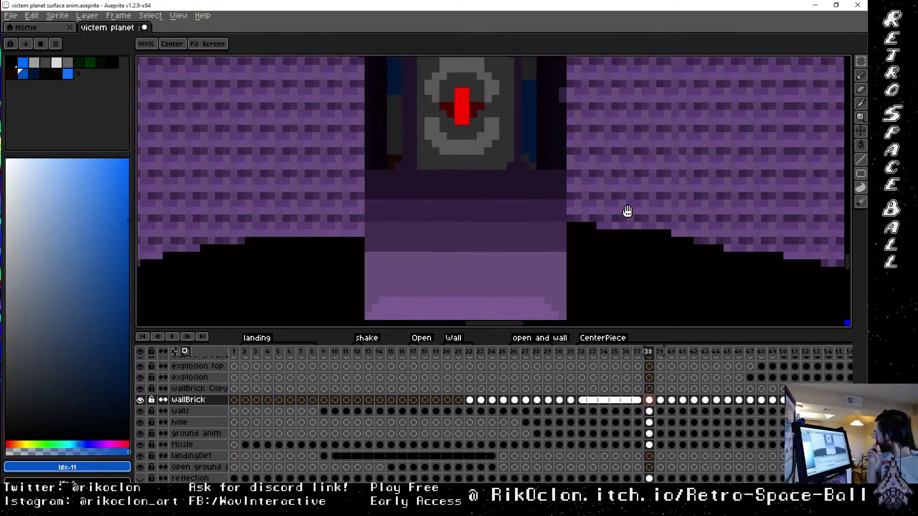
drag(662, 121, 620, 270)
scroll(619, 270, up, 10)
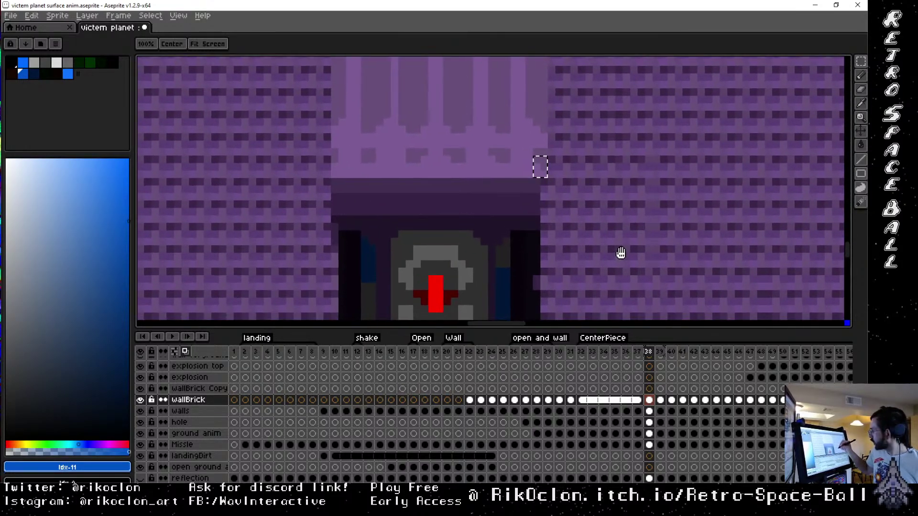
scroll(628, 284, down, 5)
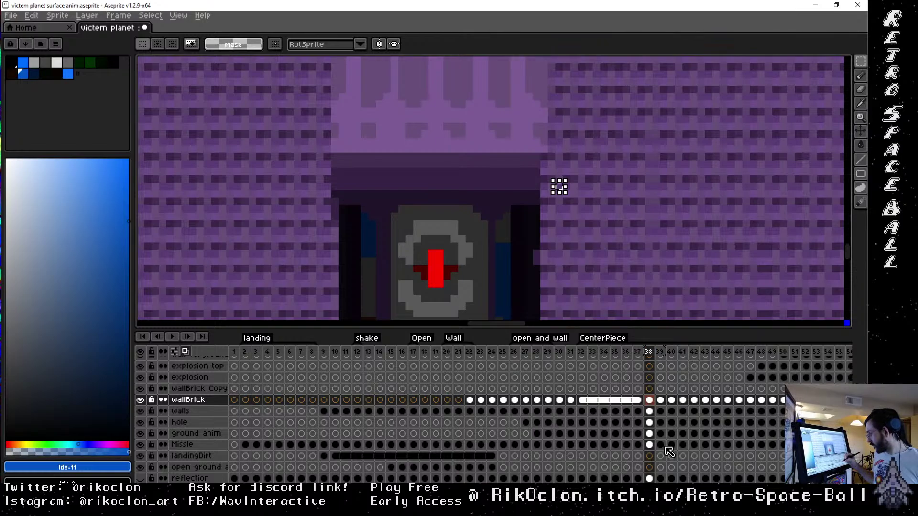
click(650, 445)
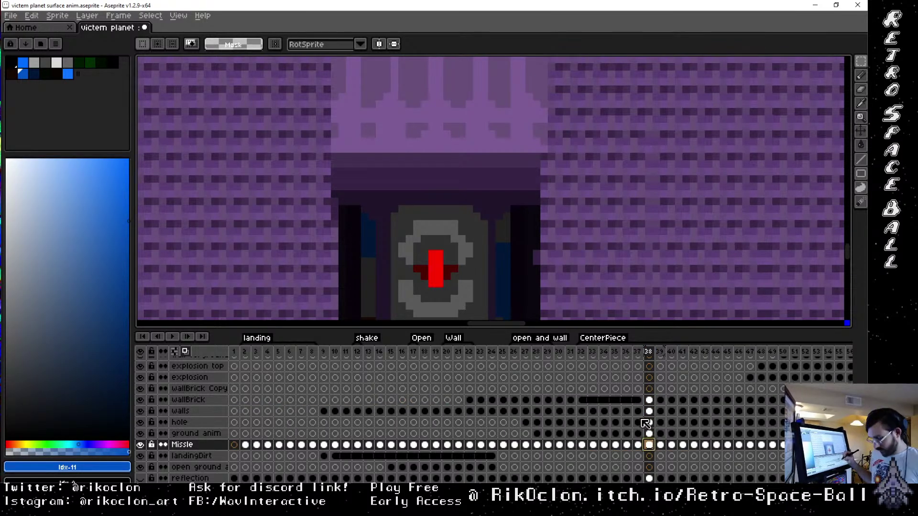
key(i)
click(540, 158)
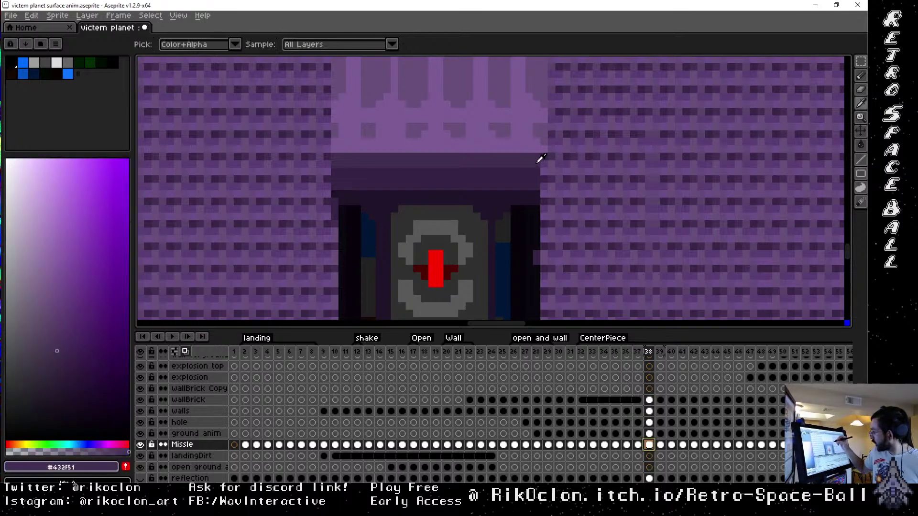
key(b)
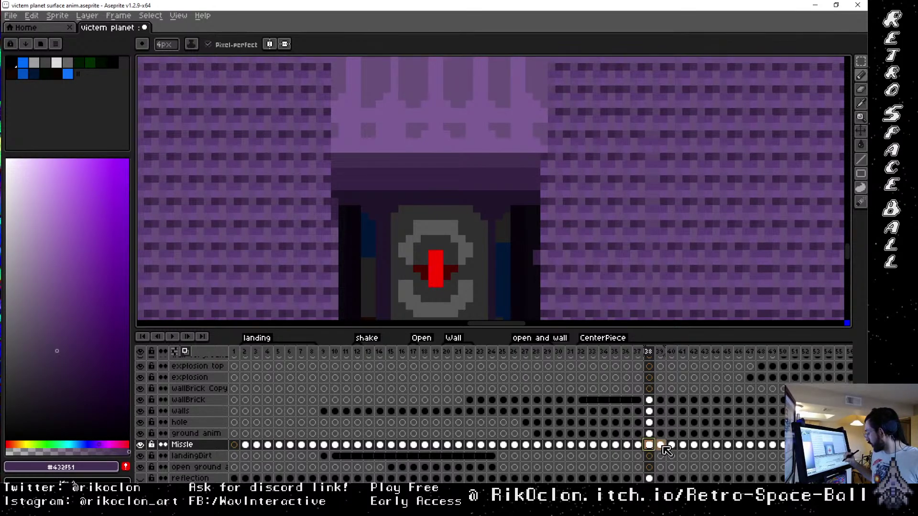
Erase the wallBrick pixels covering the right end of the dark purple ledge in frame 38 with a 1 px eraser
click(653, 402)
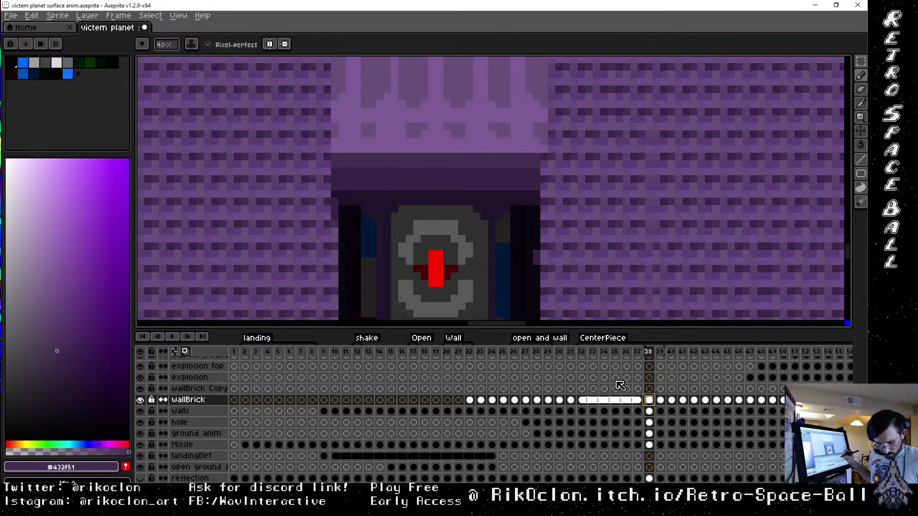
key(e)
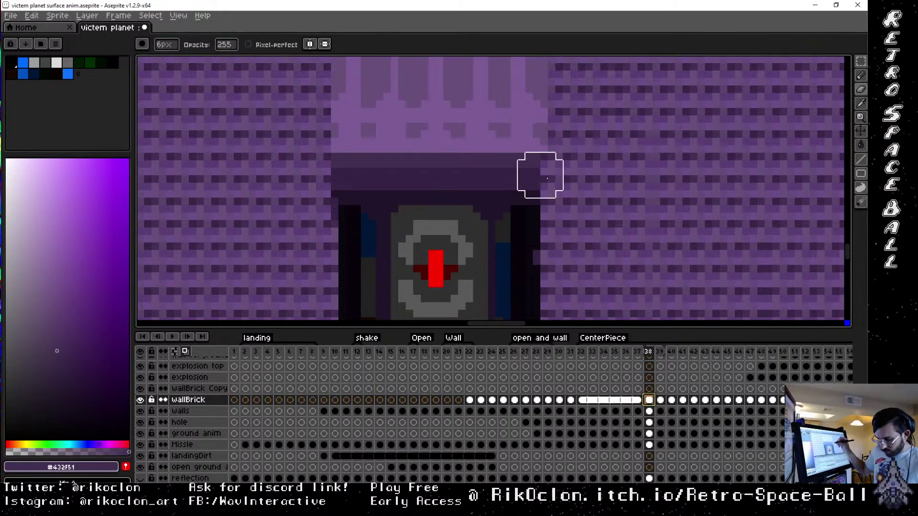
key(minus)
key(minus)
key(minus)
key(minus)
key(minus)
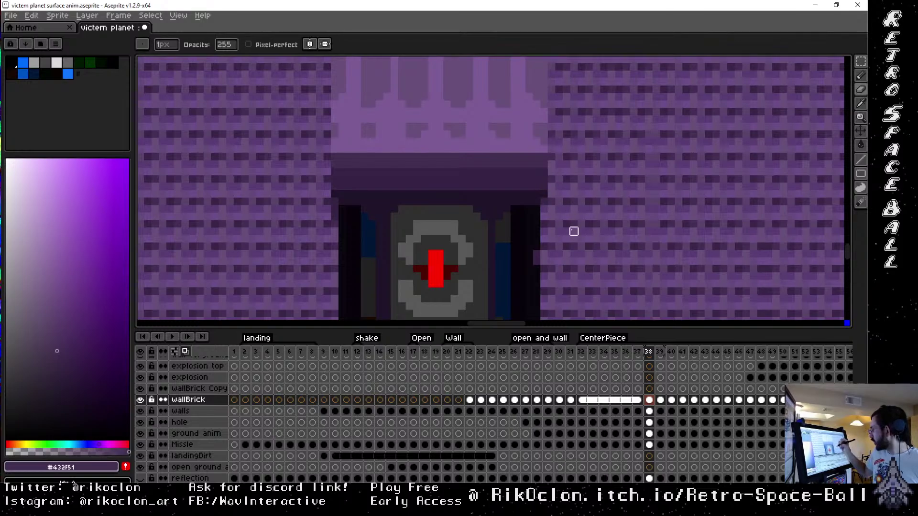
Pick the near-black #0b070e from the center piece's right recess for painting on the Missle layer in frame 38
drag(619, 302, 616, 222)
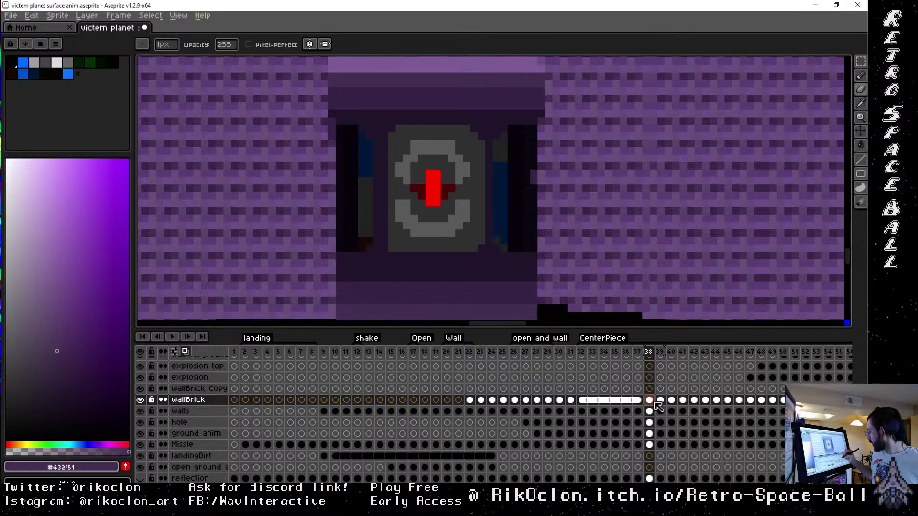
click(651, 445)
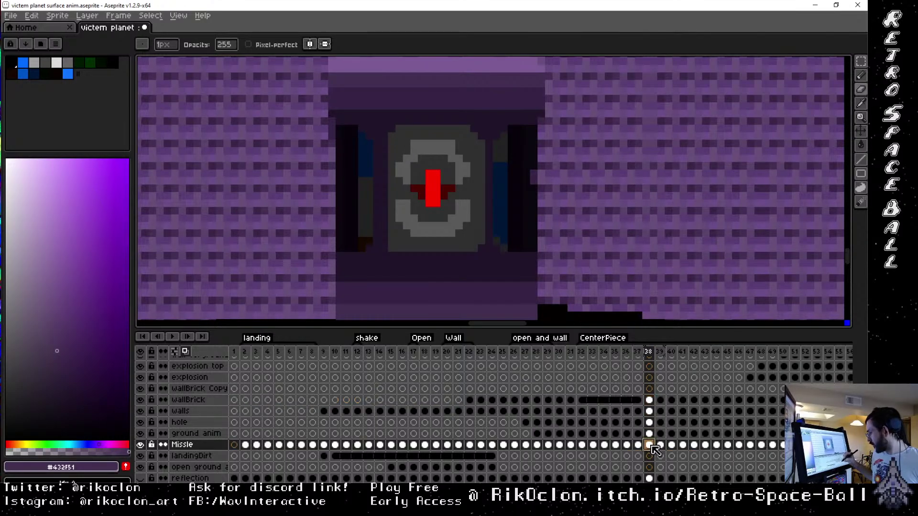
key(i)
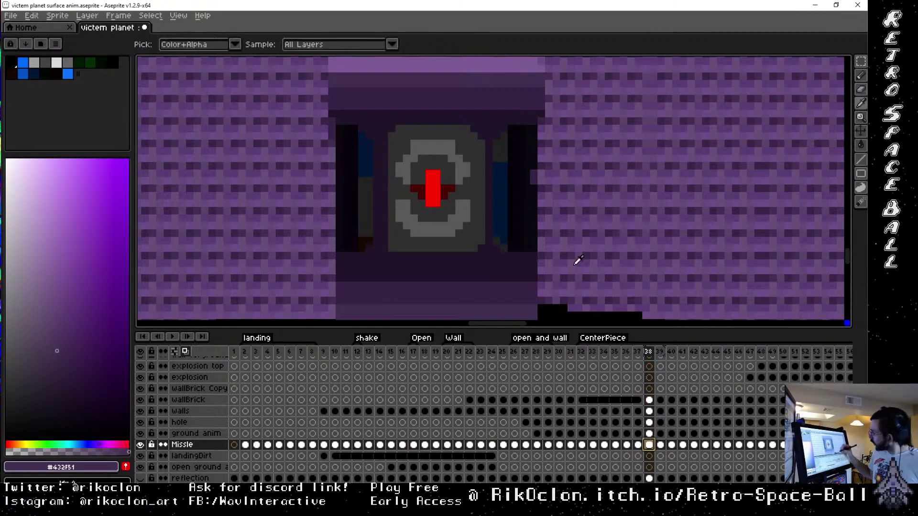
click(533, 160)
key(b)
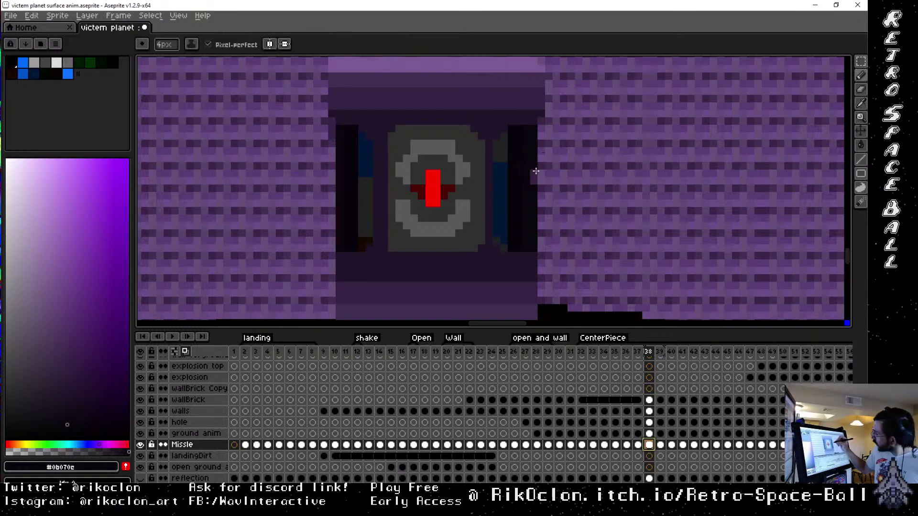
Erase the stray brick pixels covering the center piece's dark right edge on the upper wallBrick Copy layer in frame 38
click(651, 401)
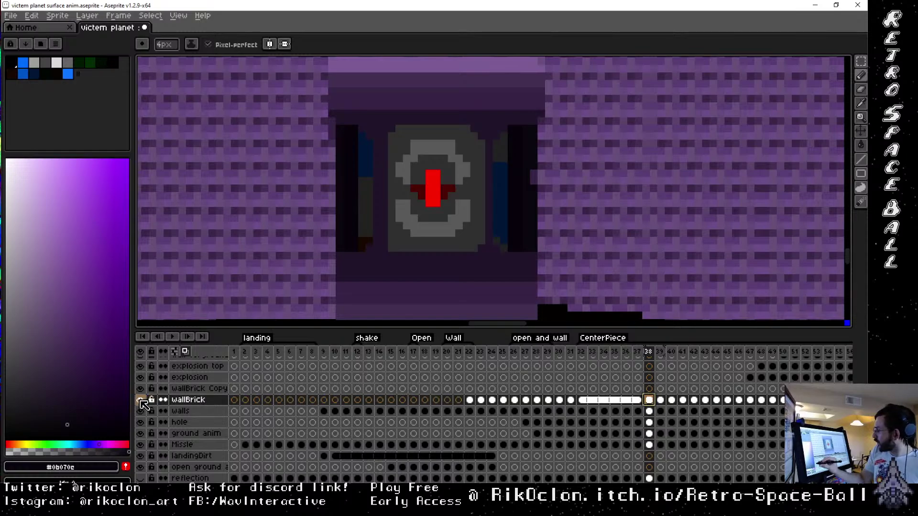
click(141, 400)
click(140, 401)
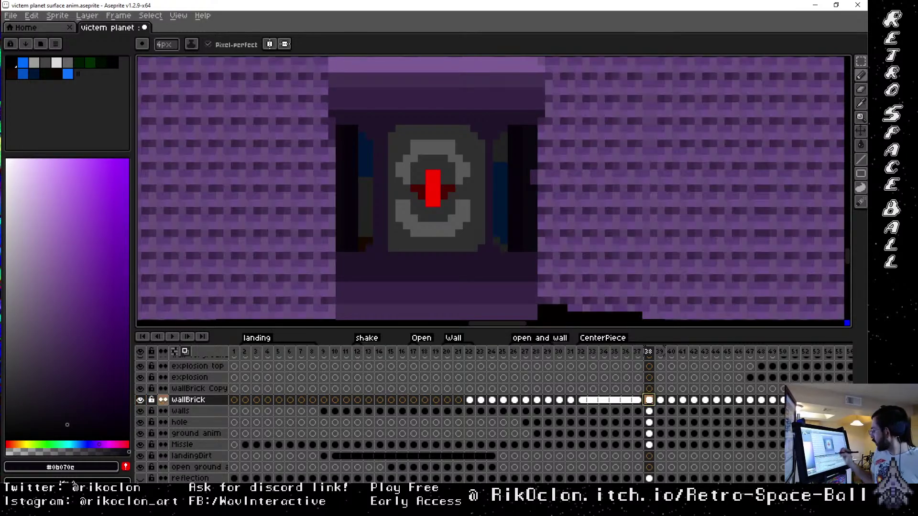
scroll(141, 400, up, 2)
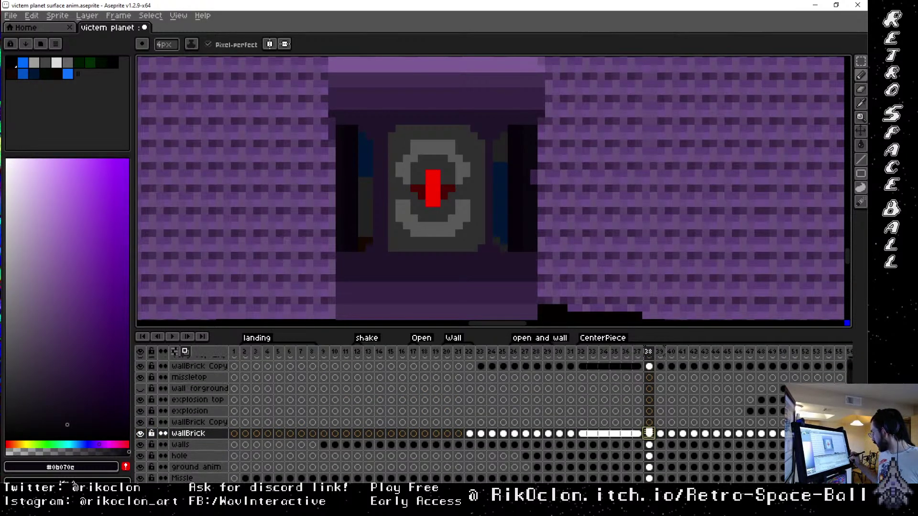
click(651, 375)
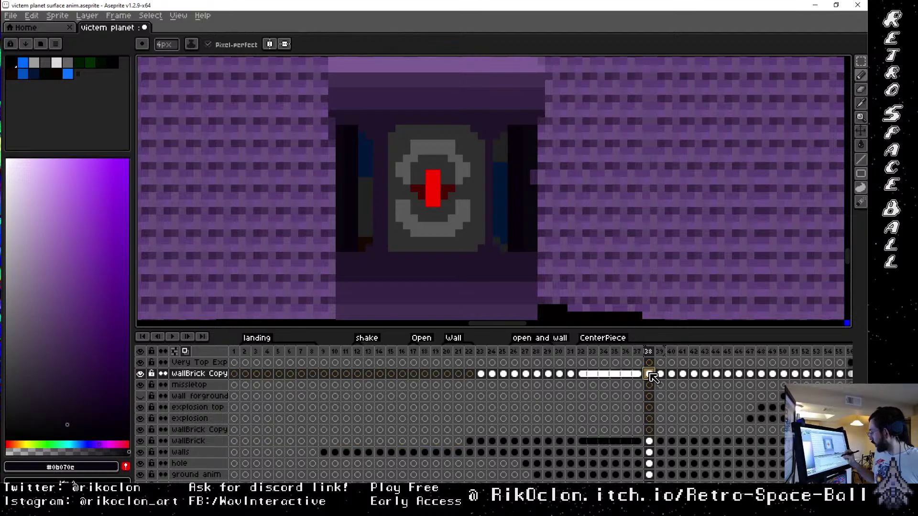
key(e)
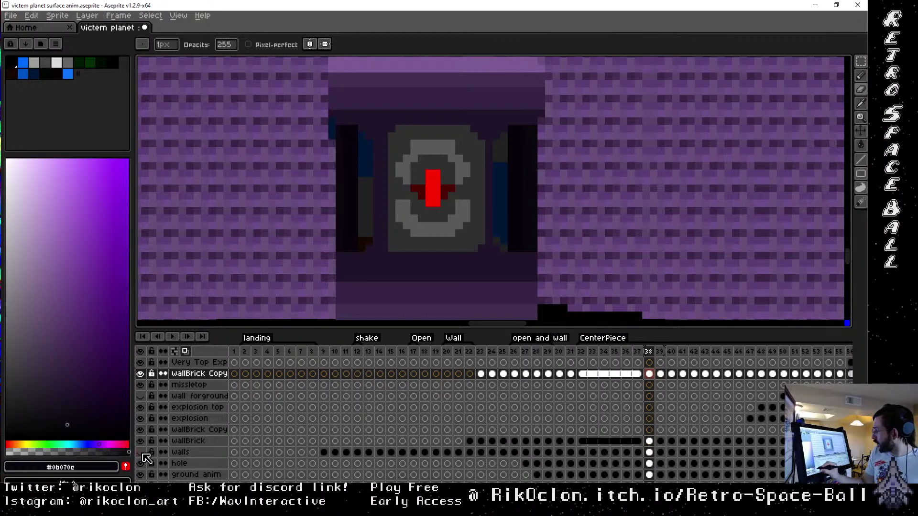
Copy a small brick block beside the center piece and place it on wallBrick over the gap at its upper left edge in frame 38
click(650, 452)
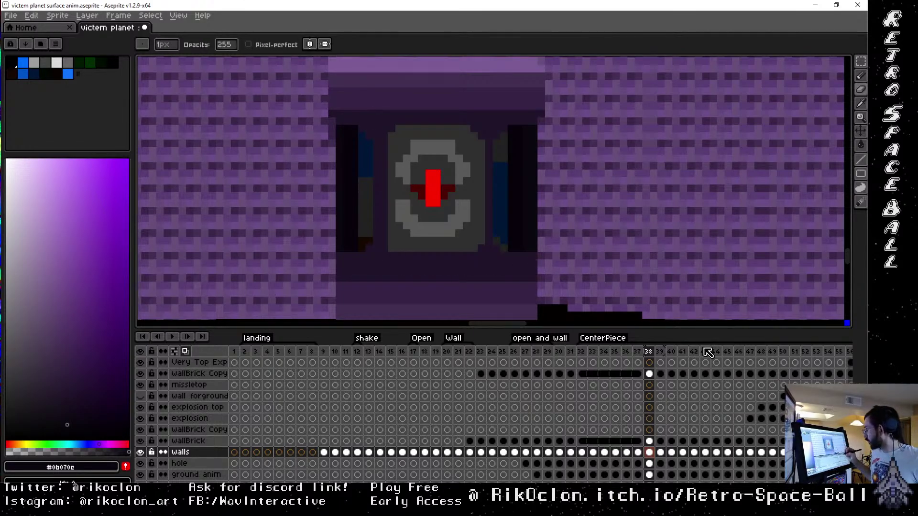
click(649, 373)
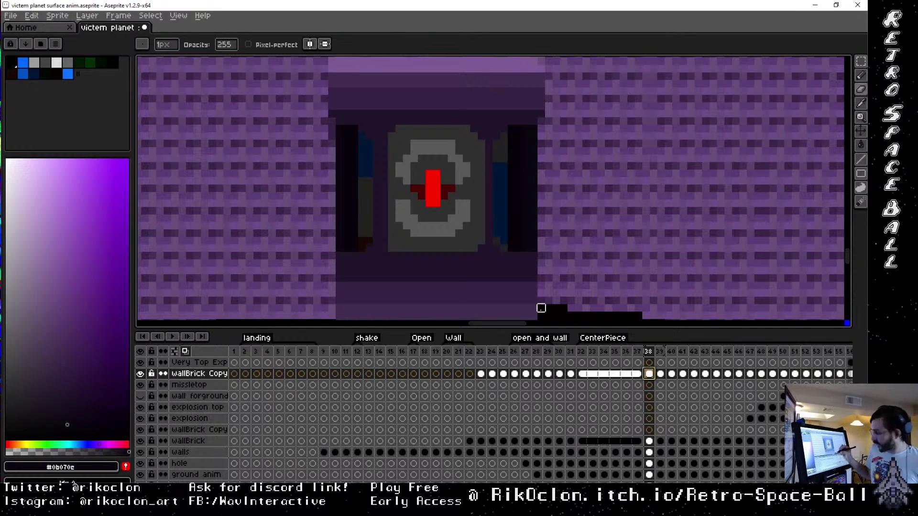
key(m)
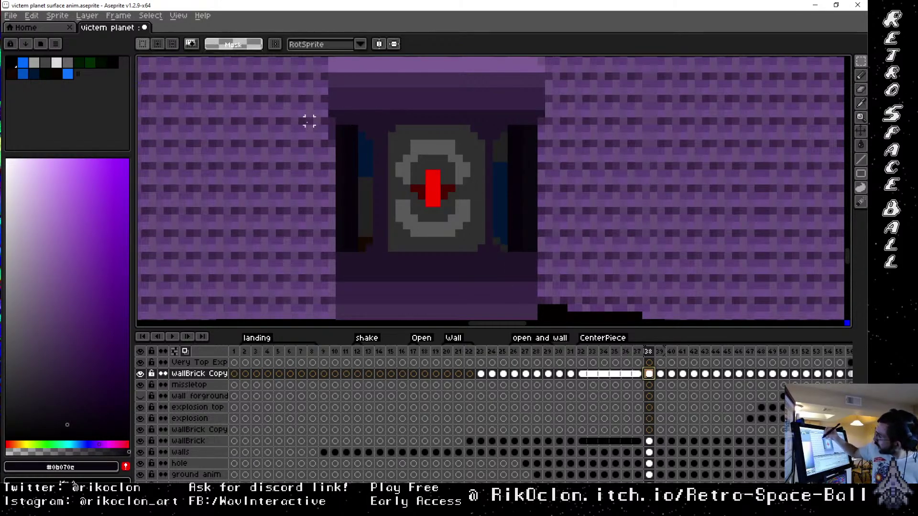
mouse_move(308, 125)
mouse_down()
mouse_move(316, 149)
mouse_move(313, 132)
mouse_move(330, 137)
mouse_move(308, 139)
mouse_up()
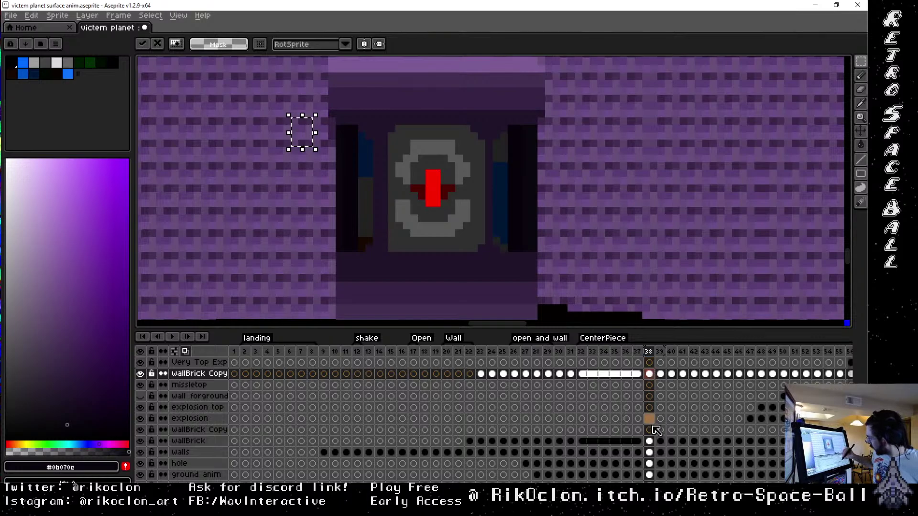
click(654, 441)
drag(306, 133, 330, 138)
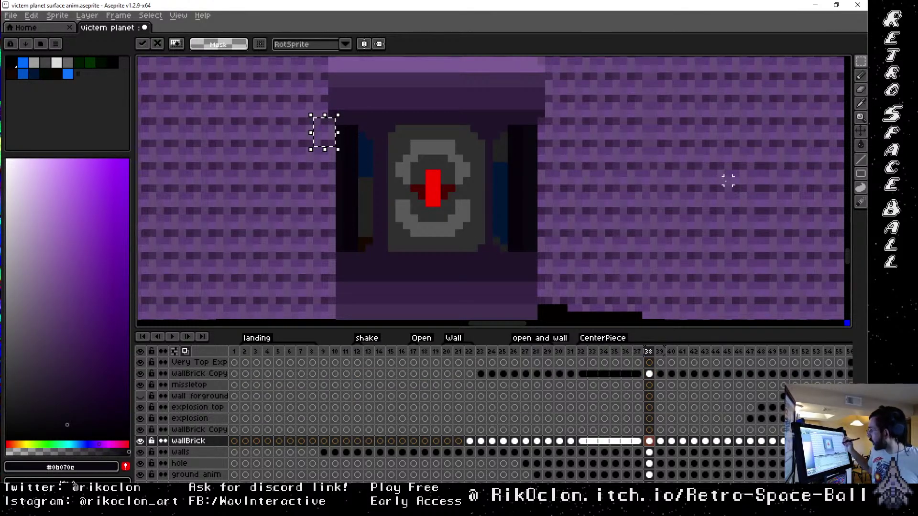
Check the wall and center piece edges in frame 38 and in frames 32 back to 27, ending on frame 29
key(space)
drag(724, 250, 689, 213)
scroll(689, 213, down, 8)
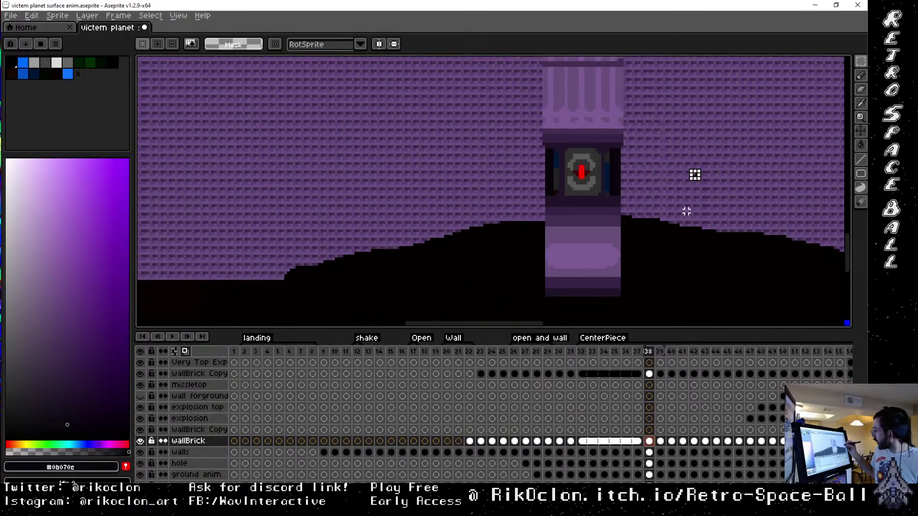
drag(757, 215, 701, 214)
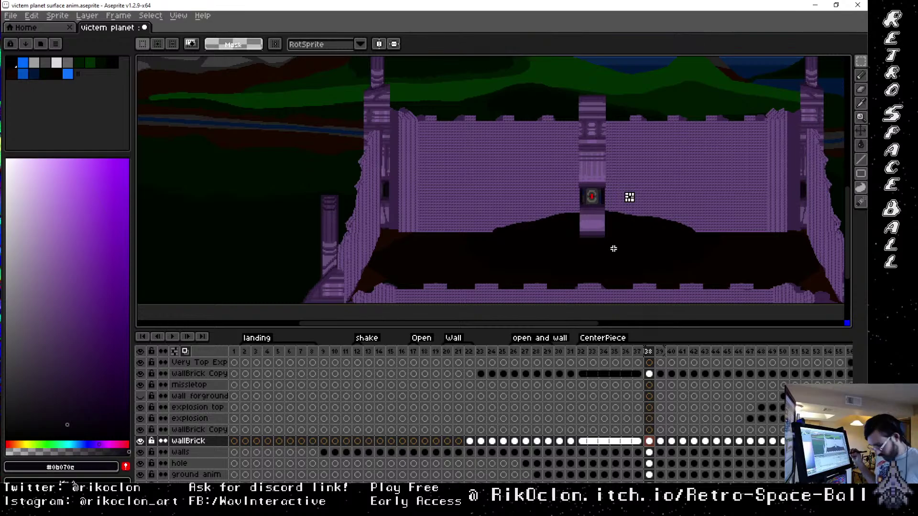
scroll(613, 249, up, 1)
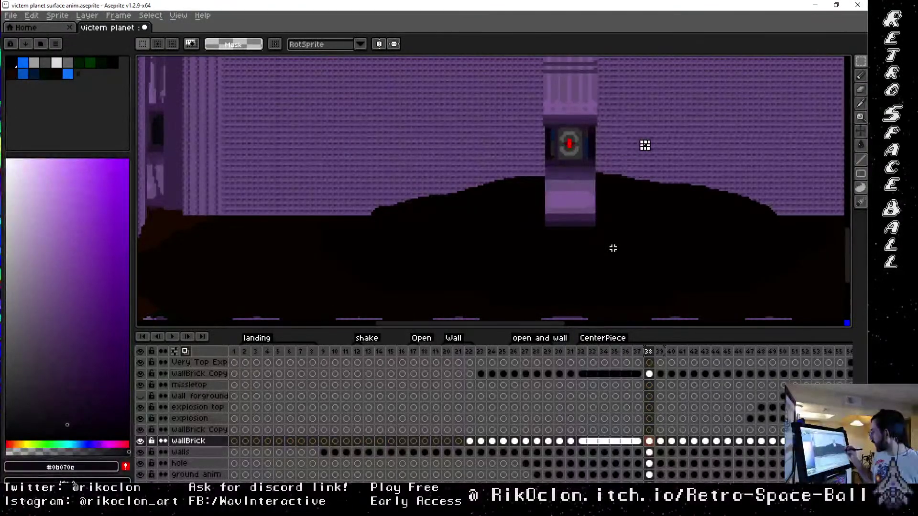
click(581, 352)
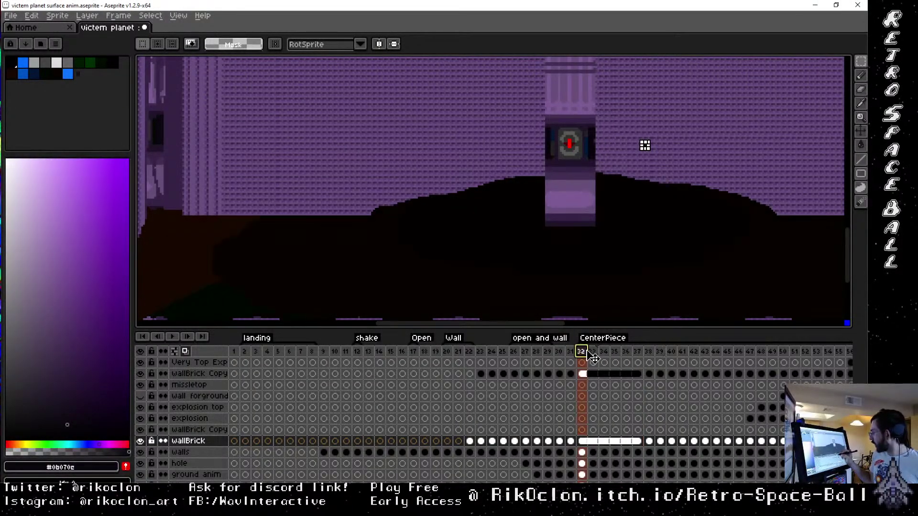
click(570, 352)
click(559, 352)
click(548, 352)
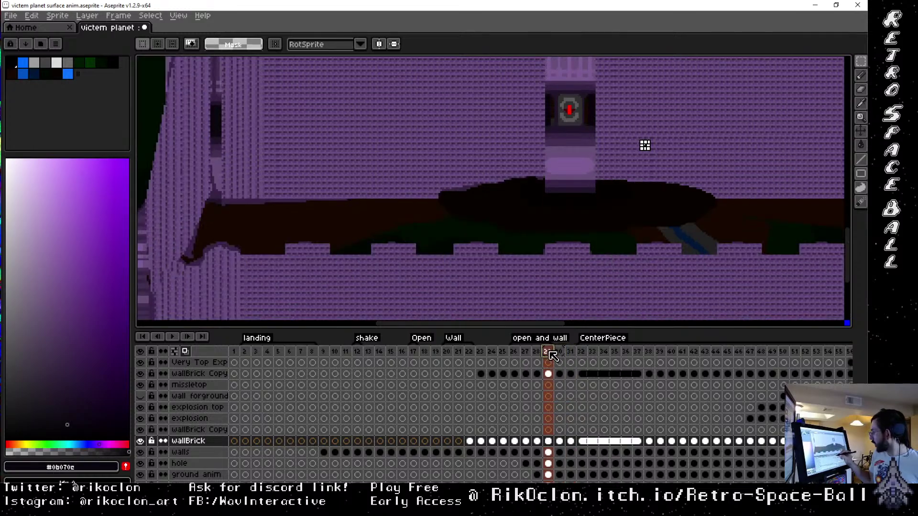
click(536, 353)
click(548, 353)
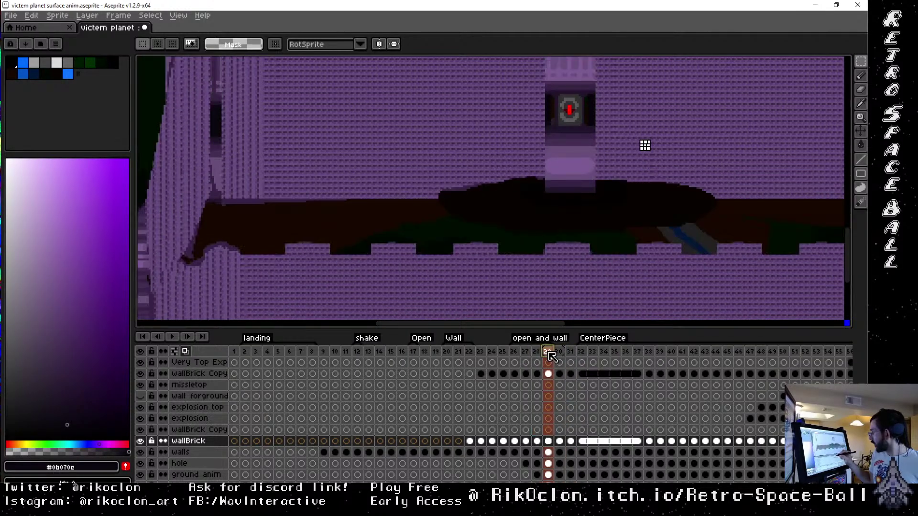
click(537, 353)
click(526, 353)
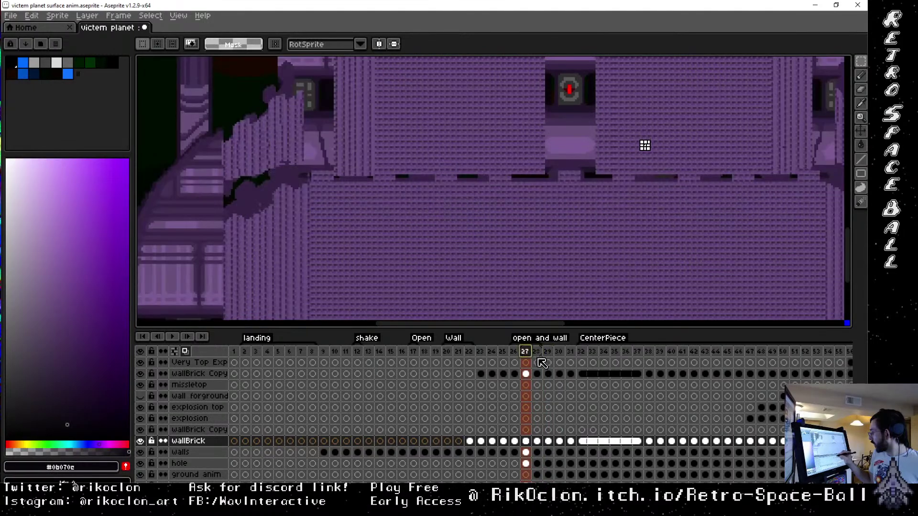
click(537, 353)
click(548, 352)
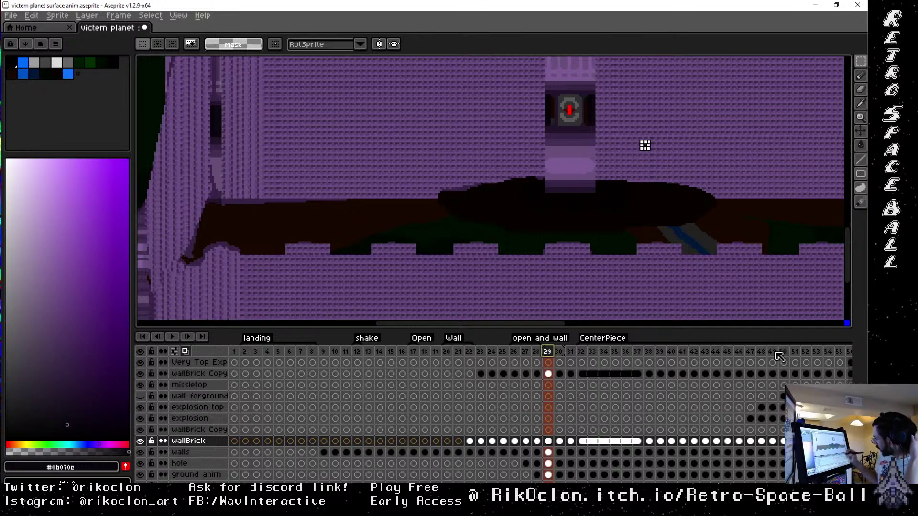
Add a new layer and arrange it directly beneath the Missle layer
scroll(781, 427, down, 5)
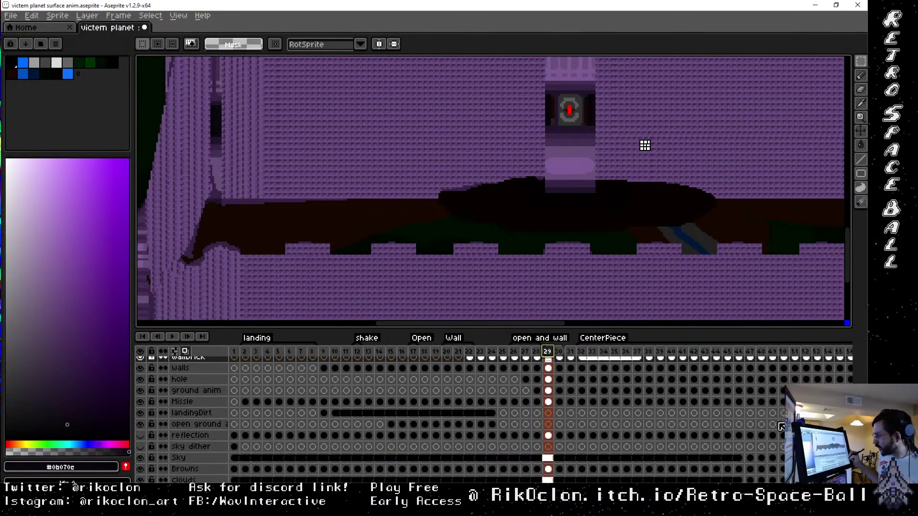
click(219, 404)
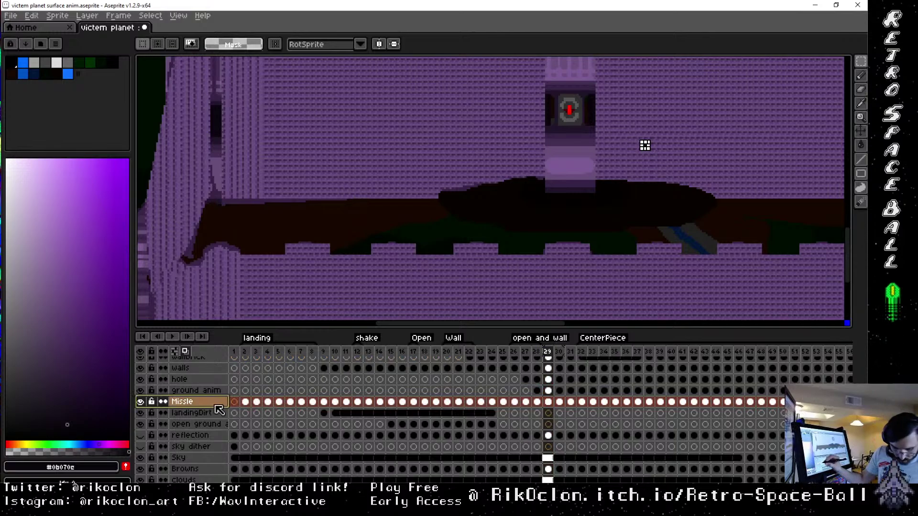
right_click(206, 403)
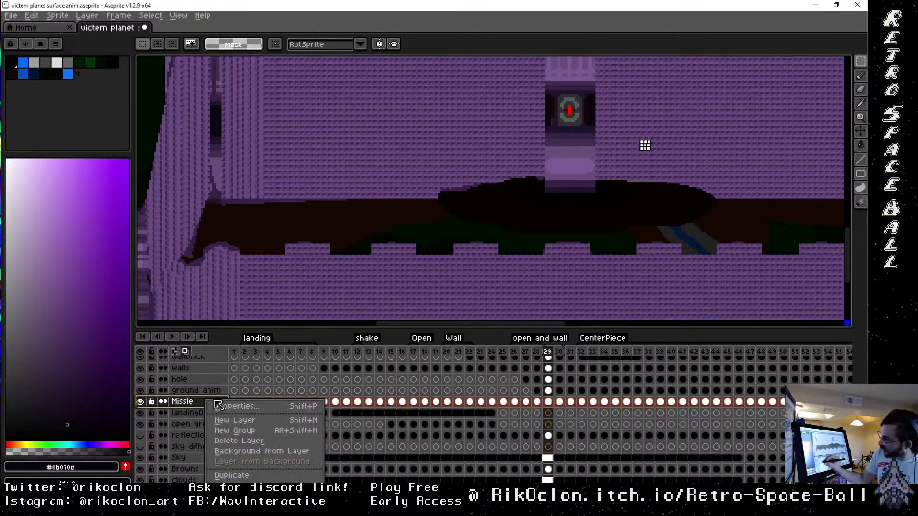
click(315, 421)
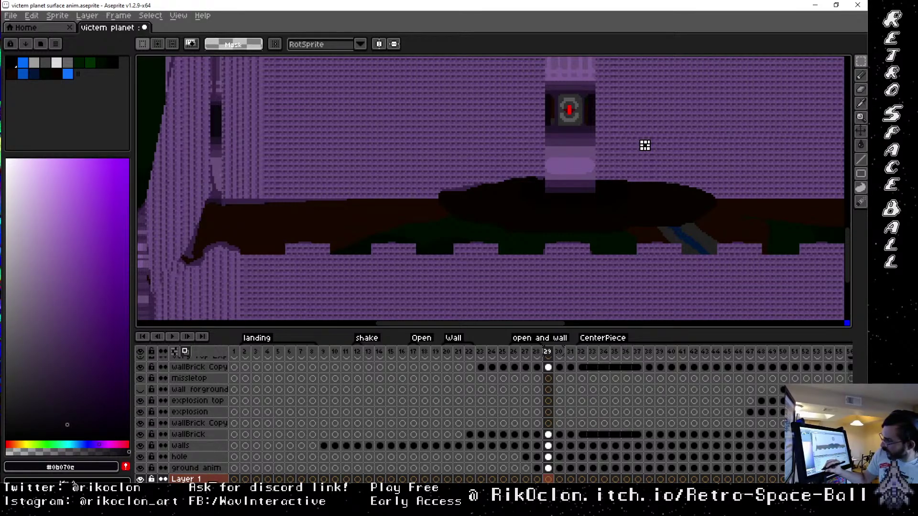
right_click(210, 479)
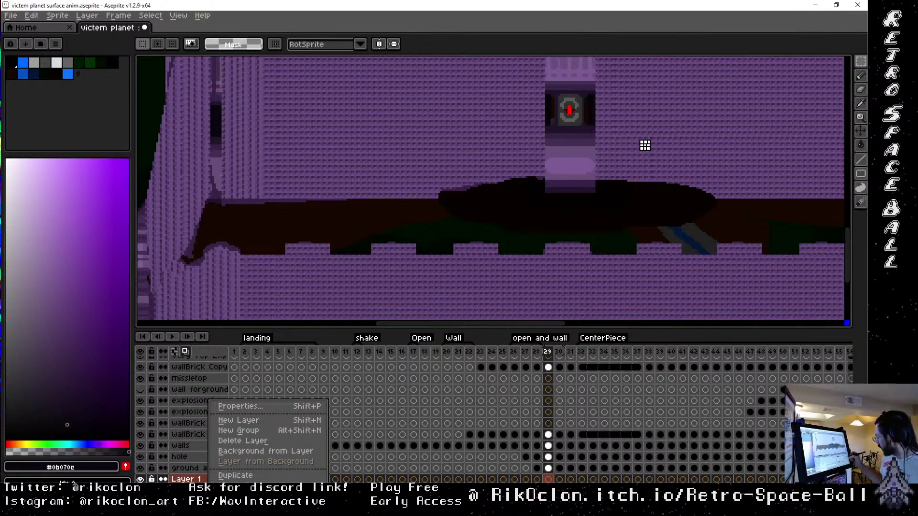
key(Escape)
scroll(270, 420, down, 3)
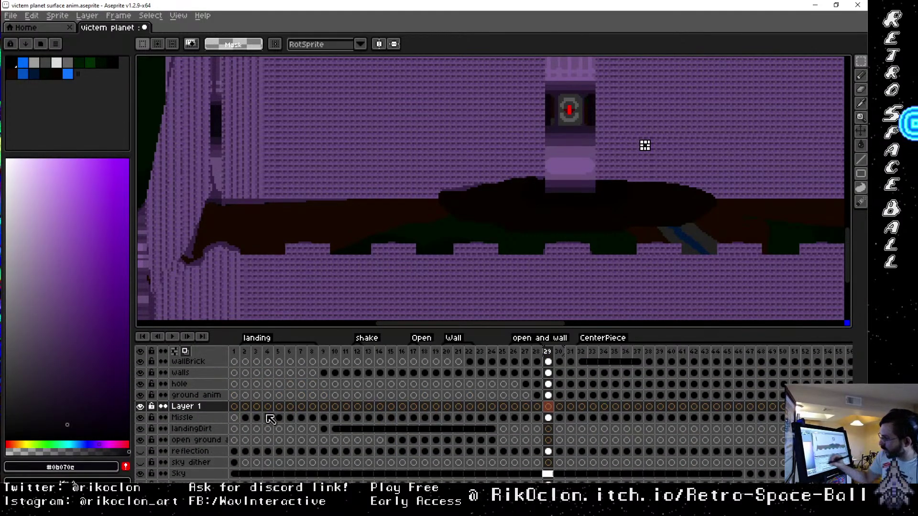
click(215, 407)
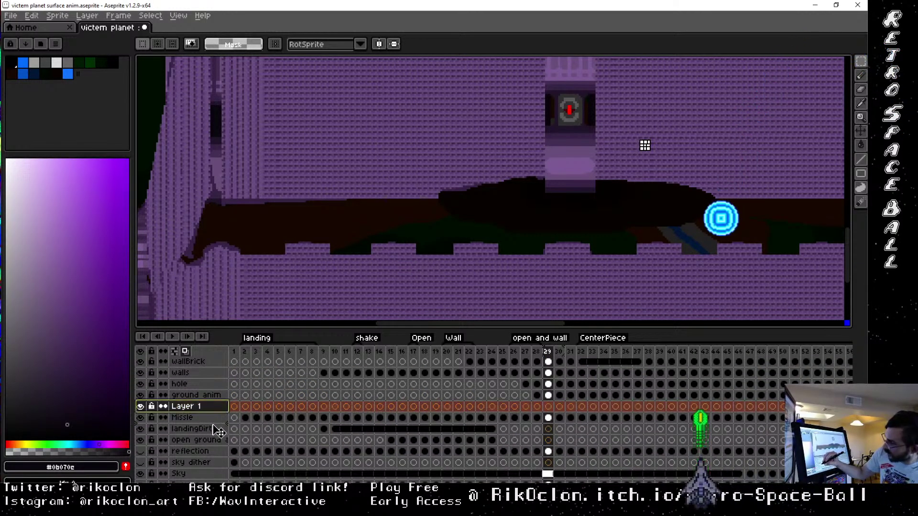
drag(218, 418, 227, 406)
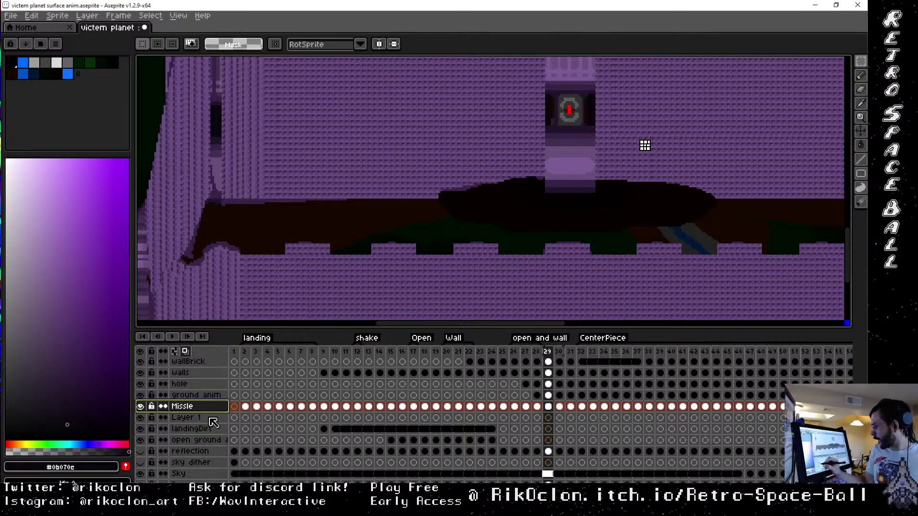
Rename the new layer beneath Missle as behindMissle
click(210, 418)
double_click(210, 419)
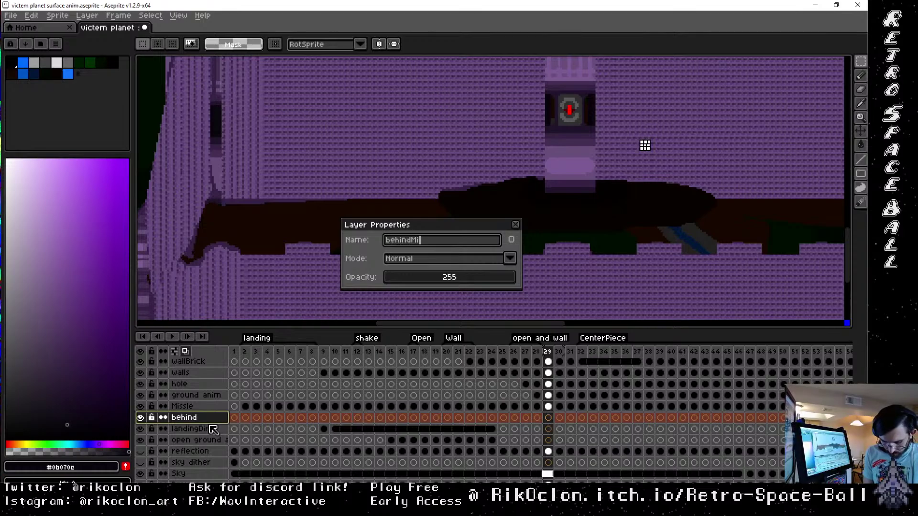
key(Return)
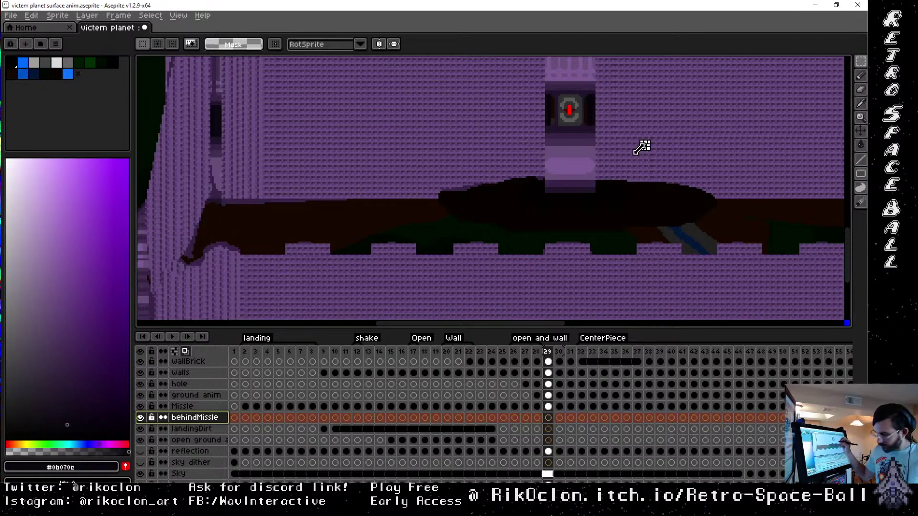
Copy a rectangular block of bricks from wallBrick beside the center piece in frame 29
key(i)
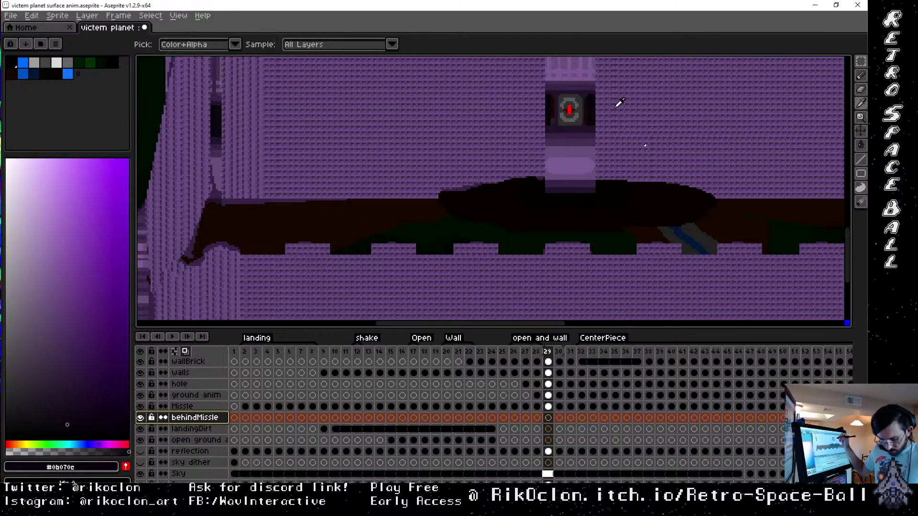
key(m)
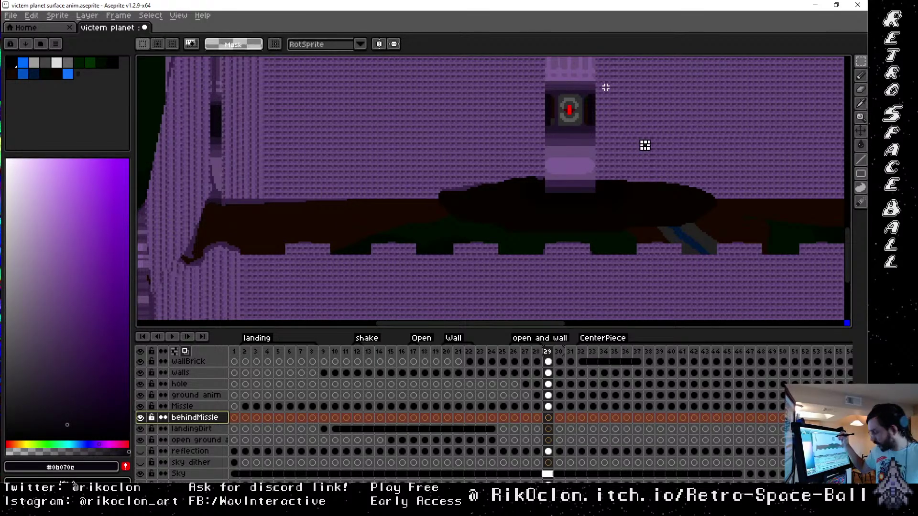
scroll(607, 87, up, 2)
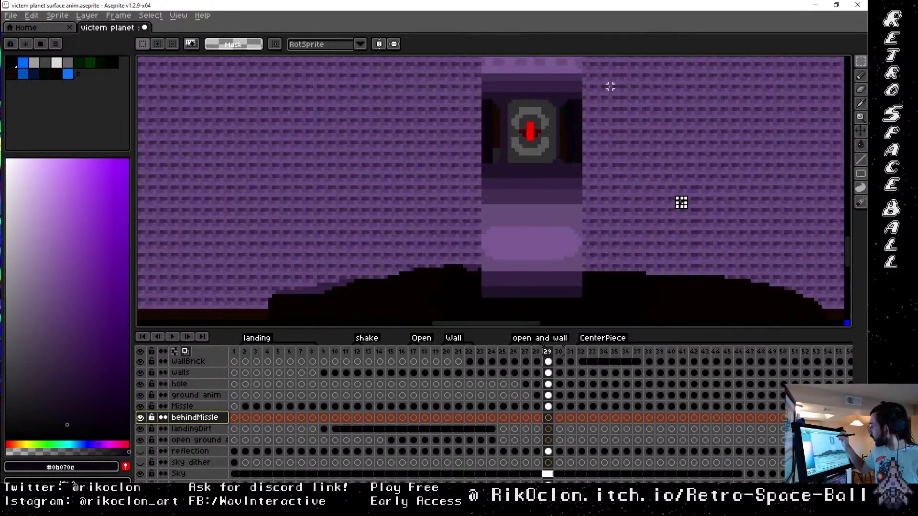
drag(587, 75, 670, 187)
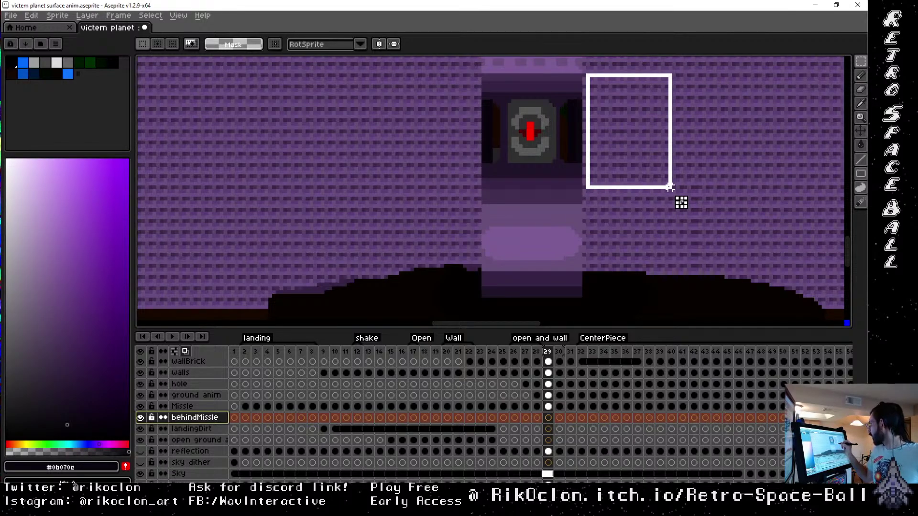
drag(670, 187, 624, 194)
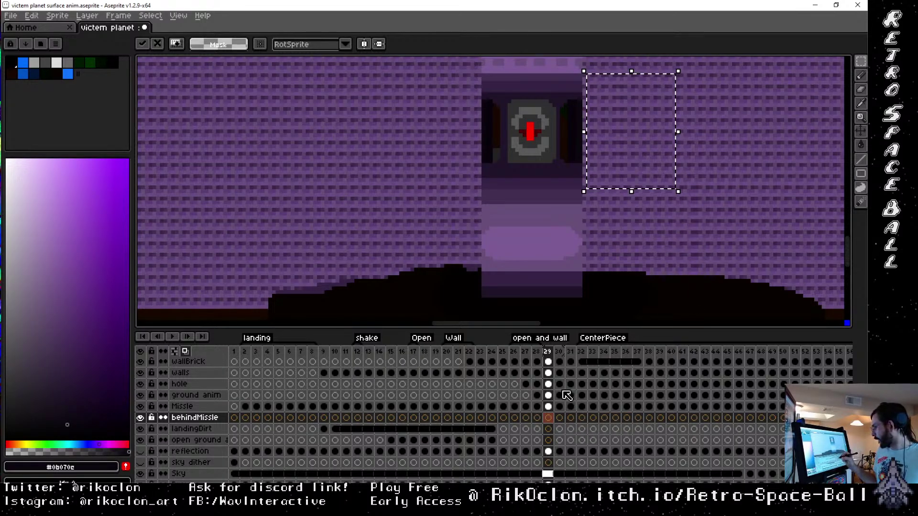
click(550, 363)
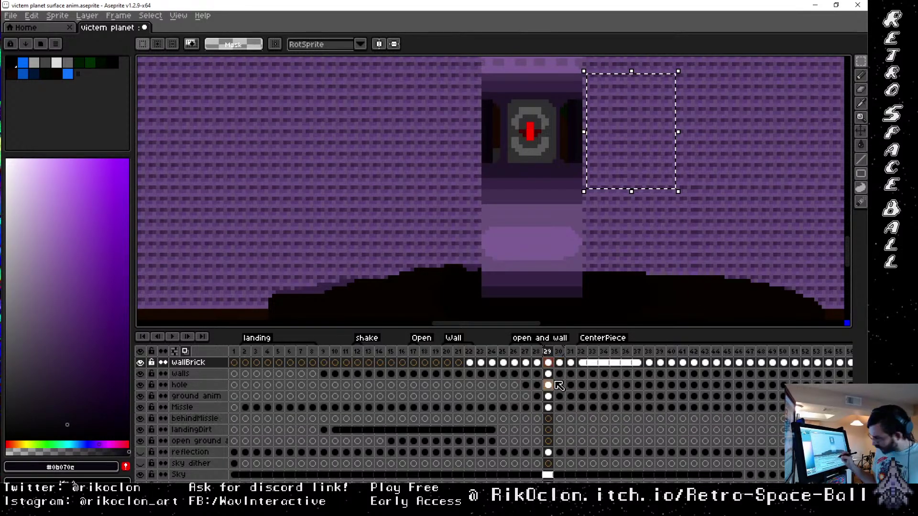
key(Up)
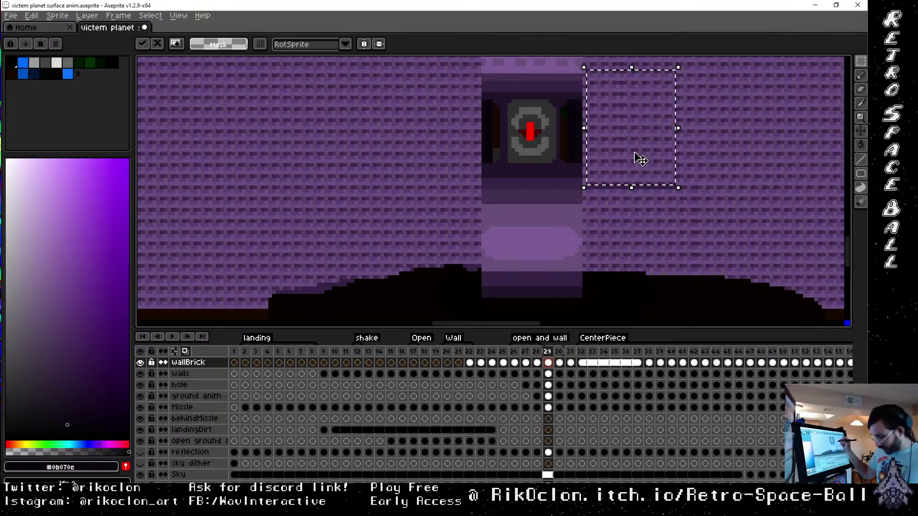
key(Escape)
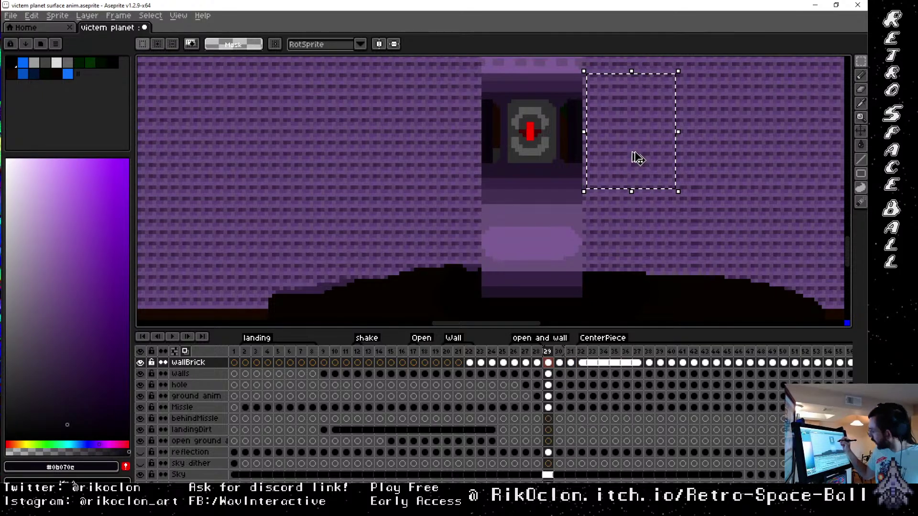
Paste the brick block onto behindMissle in frame 29 and place it behind the openings around the red light
click(549, 419)
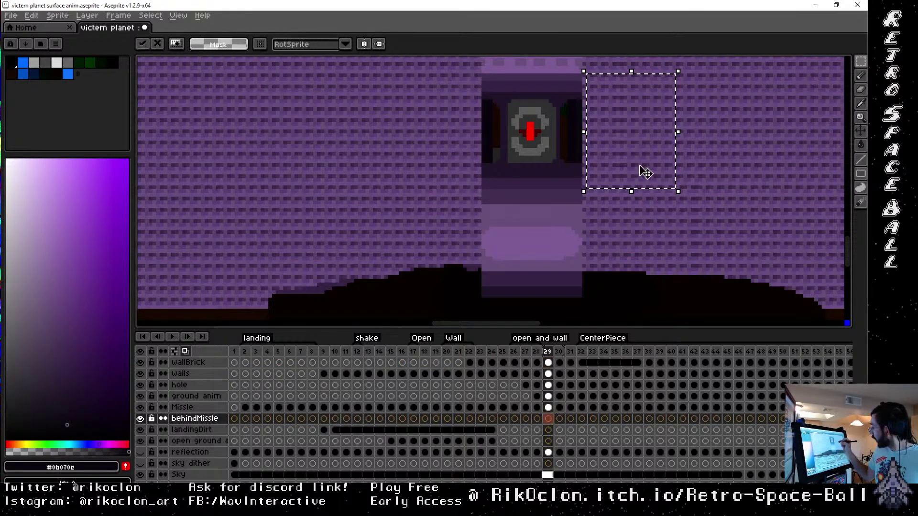
drag(641, 170, 544, 187)
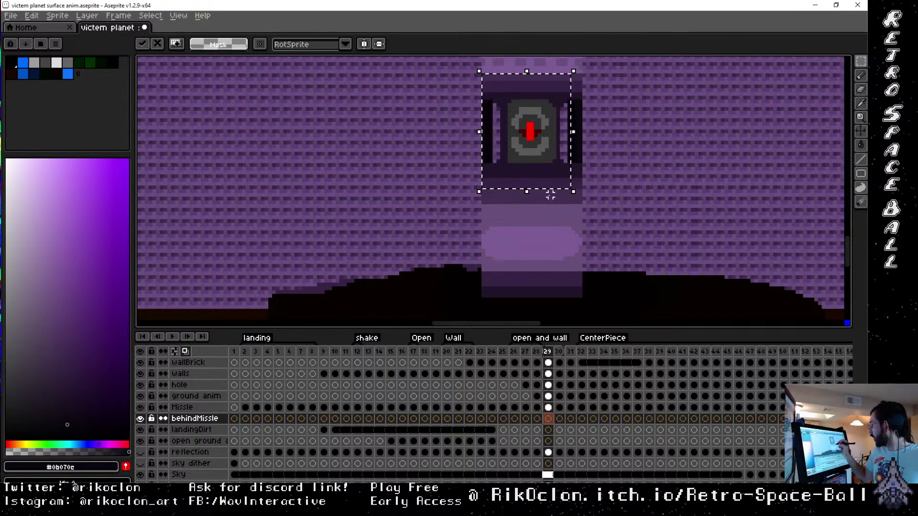
click(611, 188)
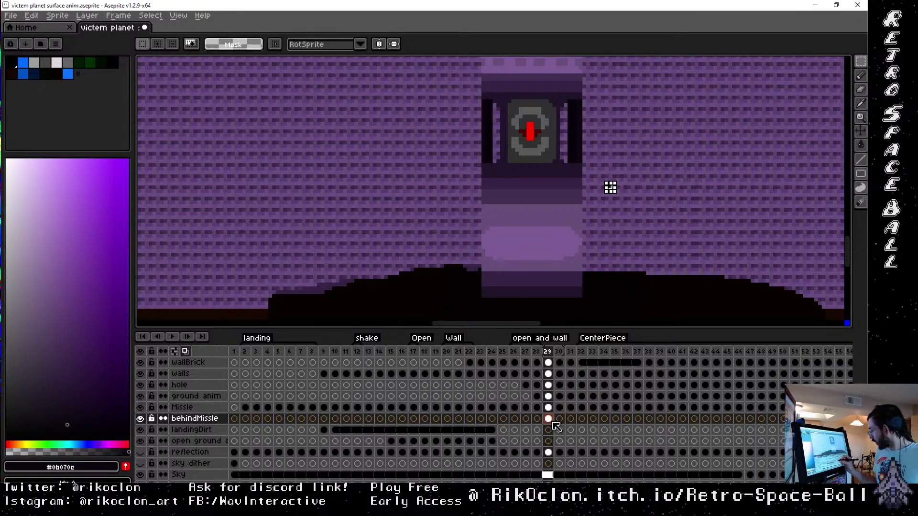
Link the behindMissle cels from frame 29 through frame 46
drag(557, 424, 746, 429)
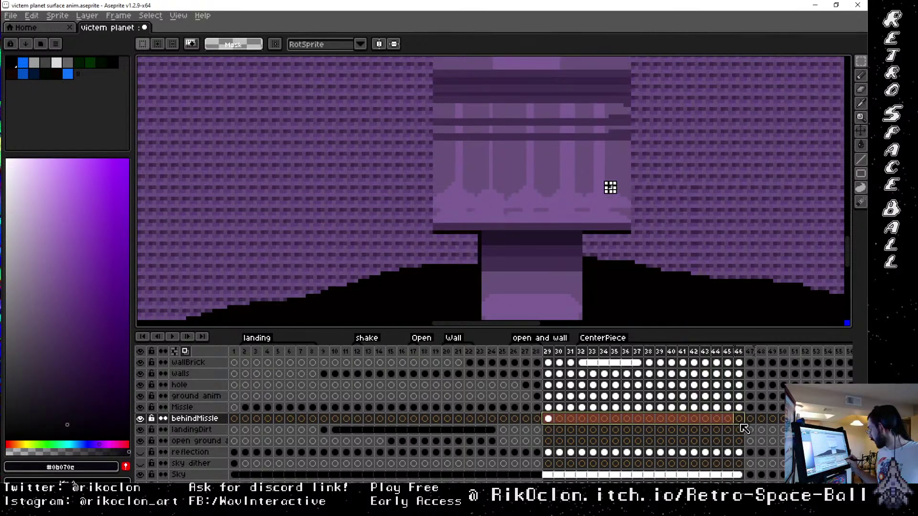
right_click(742, 425)
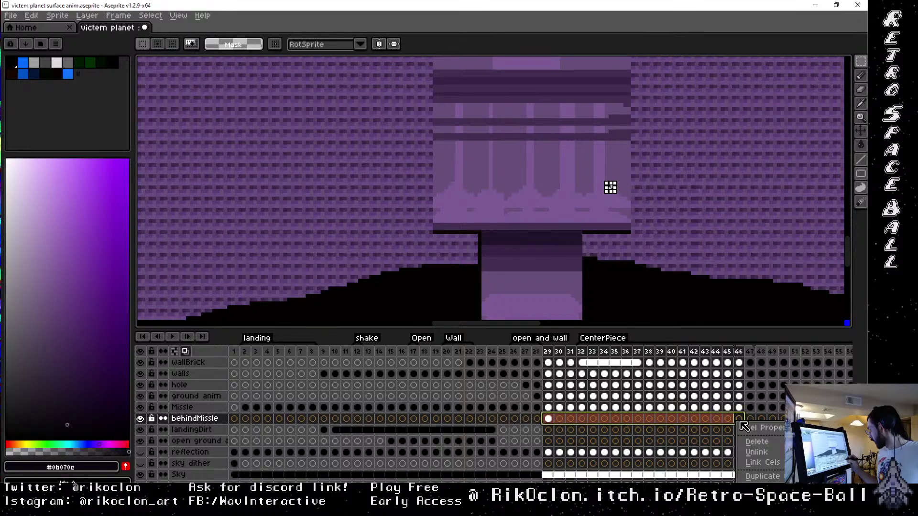
click(771, 463)
Paste the brick block onto behindMissle in frame 31 behind the center piece's lowered openings, and check it through frame 37
click(555, 419)
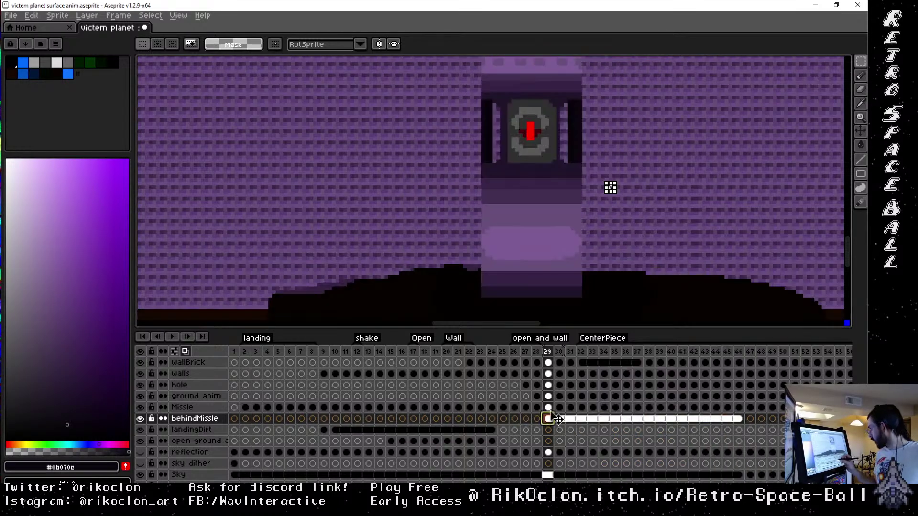
click(561, 419)
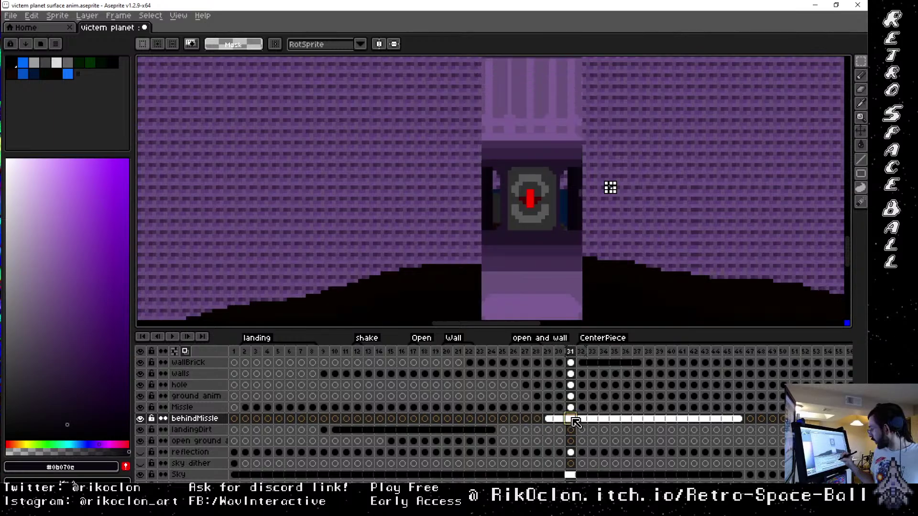
click(571, 420)
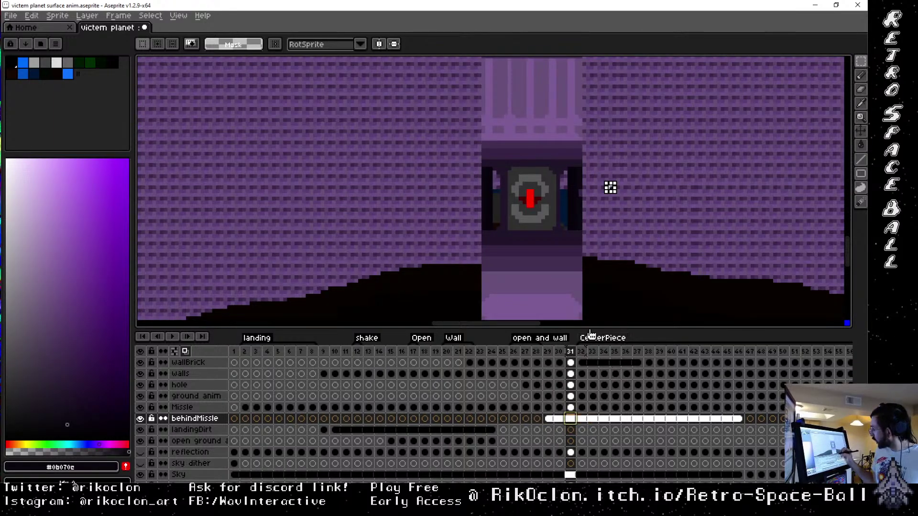
key(ctrl+v)
drag(629, 171, 547, 279)
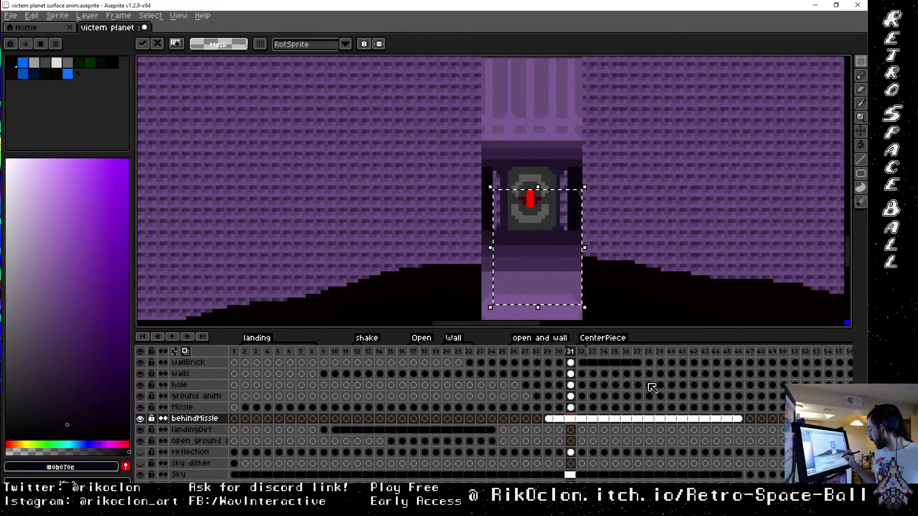
click(581, 351)
click(592, 351)
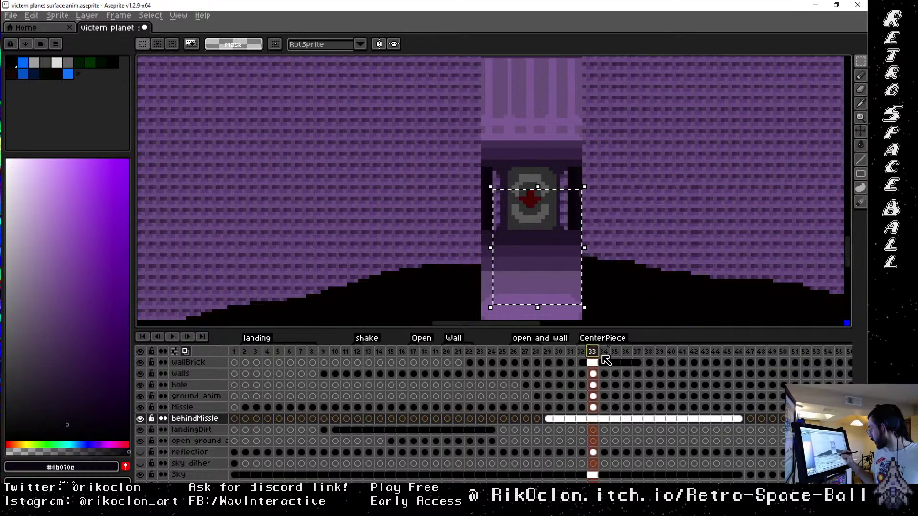
click(604, 351)
click(615, 352)
click(626, 352)
click(637, 351)
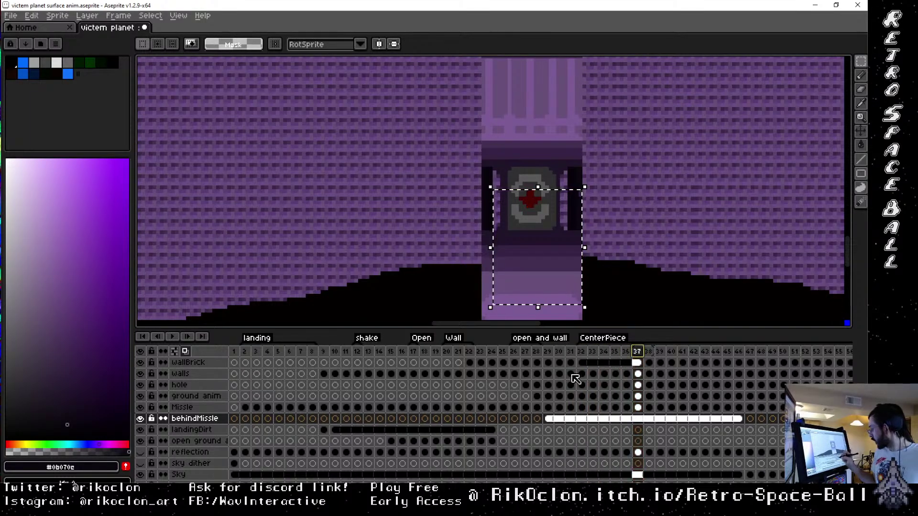
Play the whole animation from the first frame with the full scene in view, and stop playback
click(142, 337)
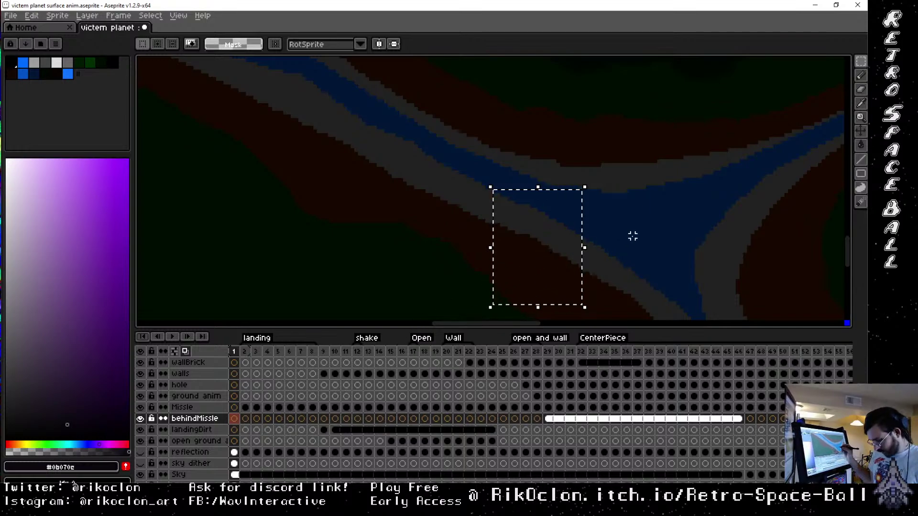
scroll(651, 221, down, 5)
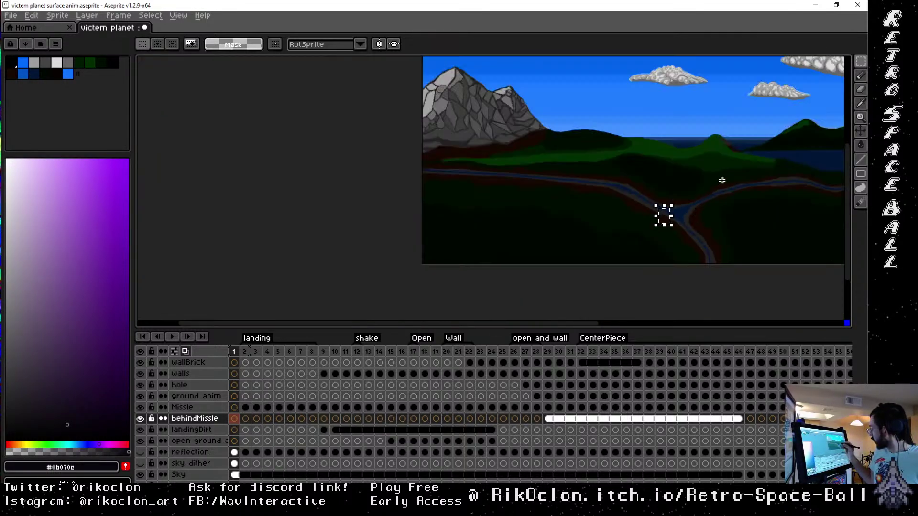
drag(722, 180, 588, 218)
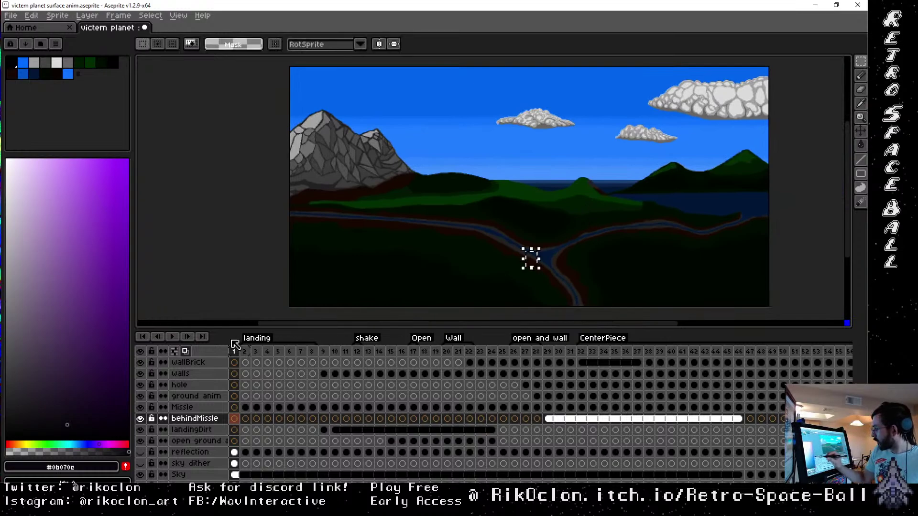
click(173, 338)
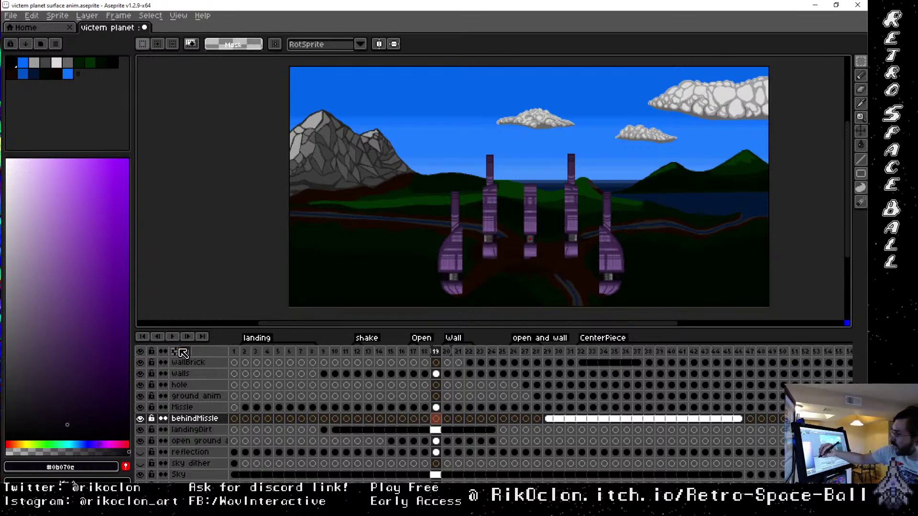
click(142, 336)
click(173, 337)
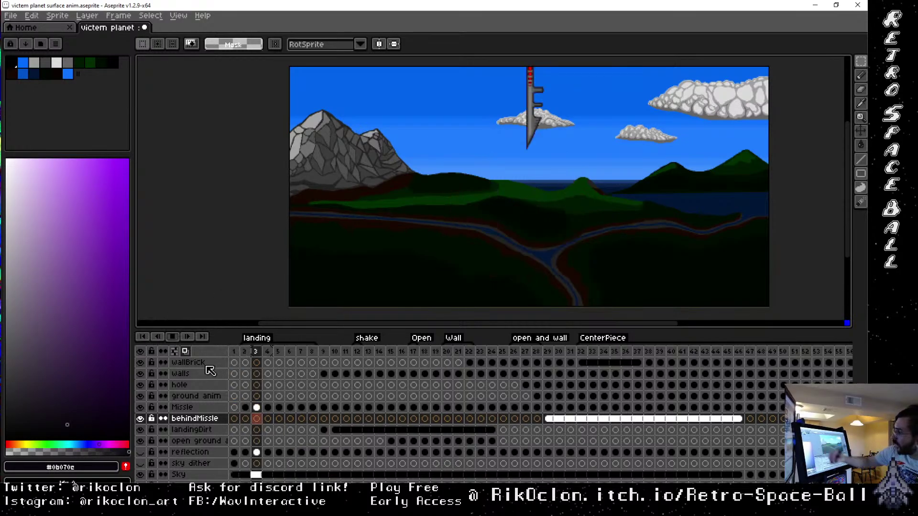
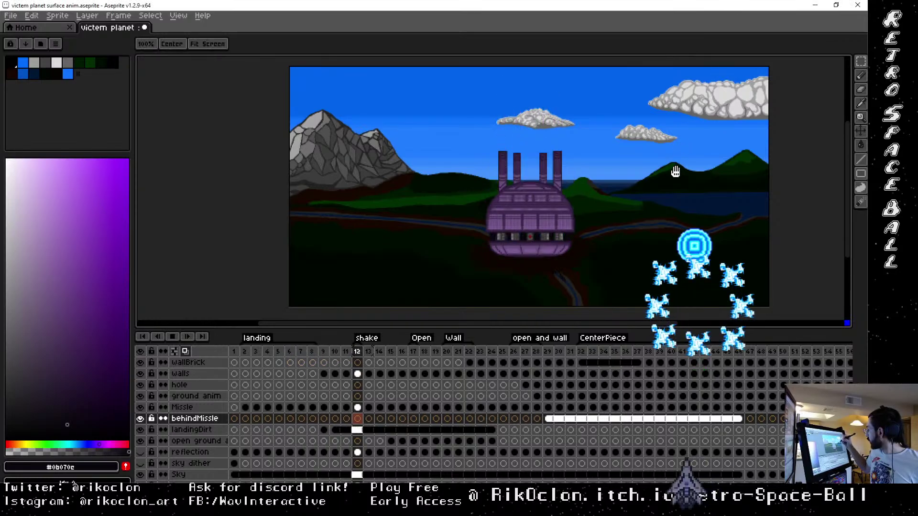
drag(667, 215, 623, 177)
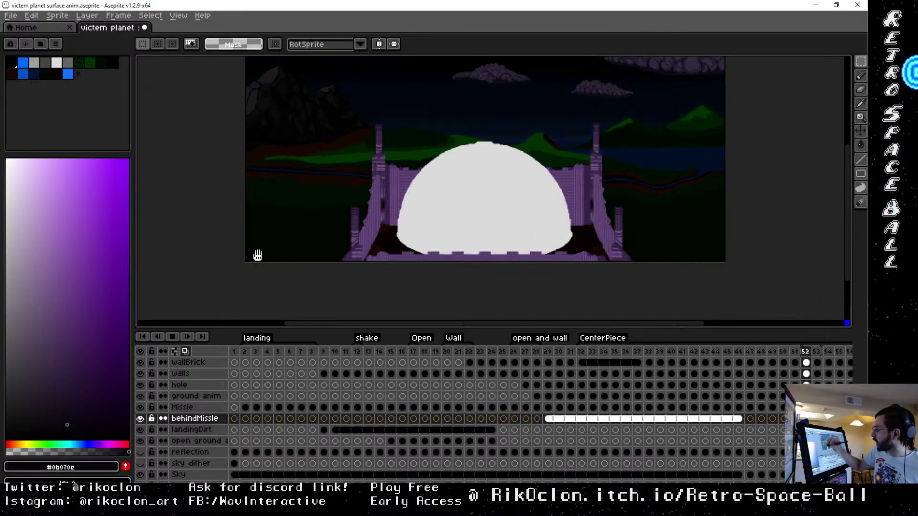
click(173, 337)
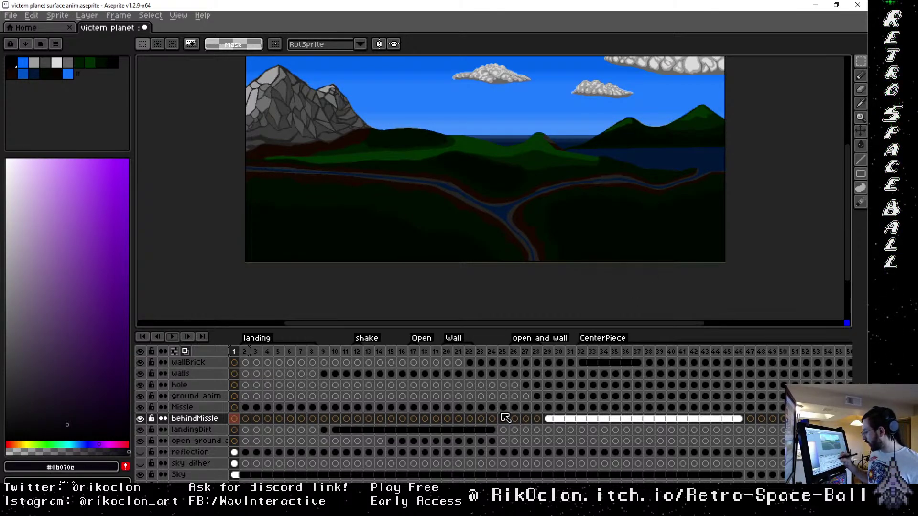
Examine the ground around the structure on the ground anim layer from frame 28 back to frame 8, ending on frame 9
click(491, 430)
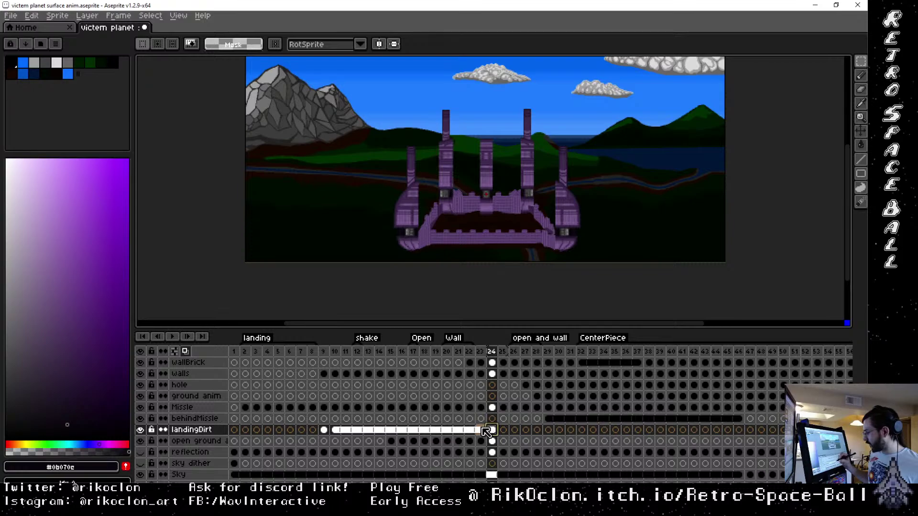
click(208, 408)
click(201, 397)
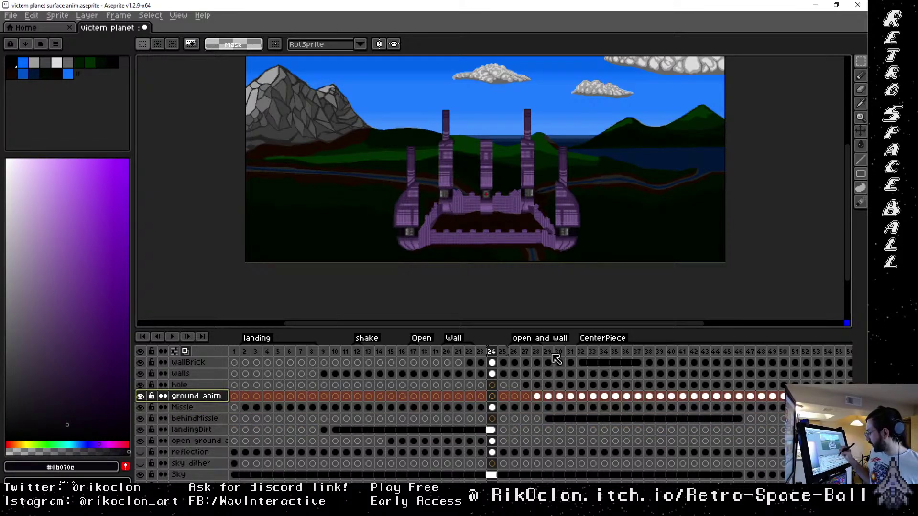
click(537, 397)
click(525, 397)
click(500, 398)
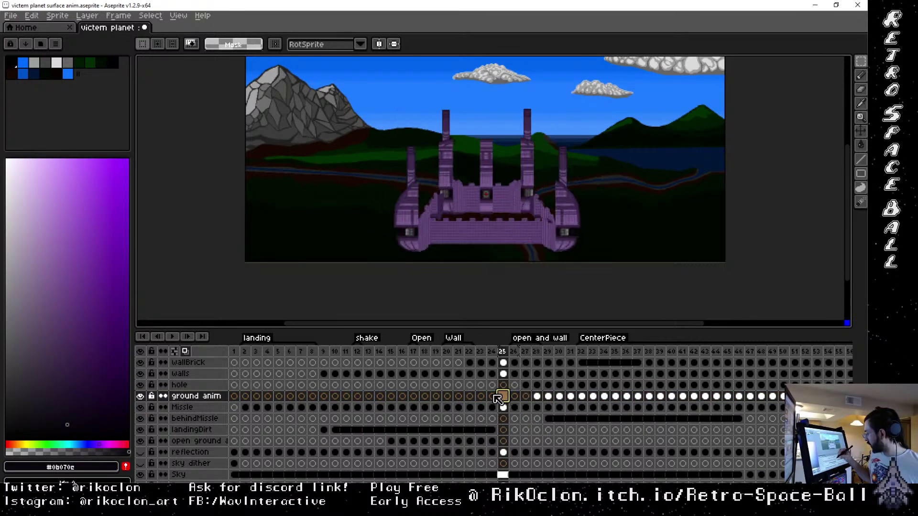
click(470, 396)
click(446, 396)
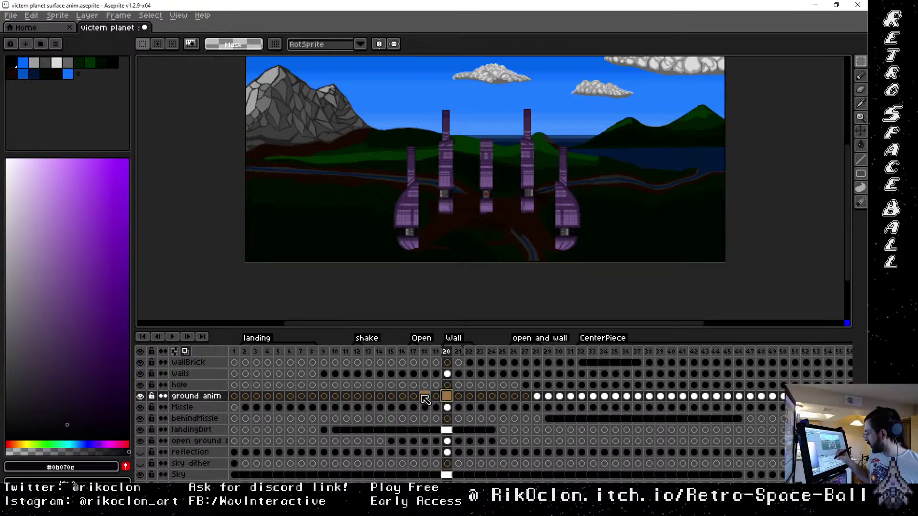
click(380, 397)
click(373, 397)
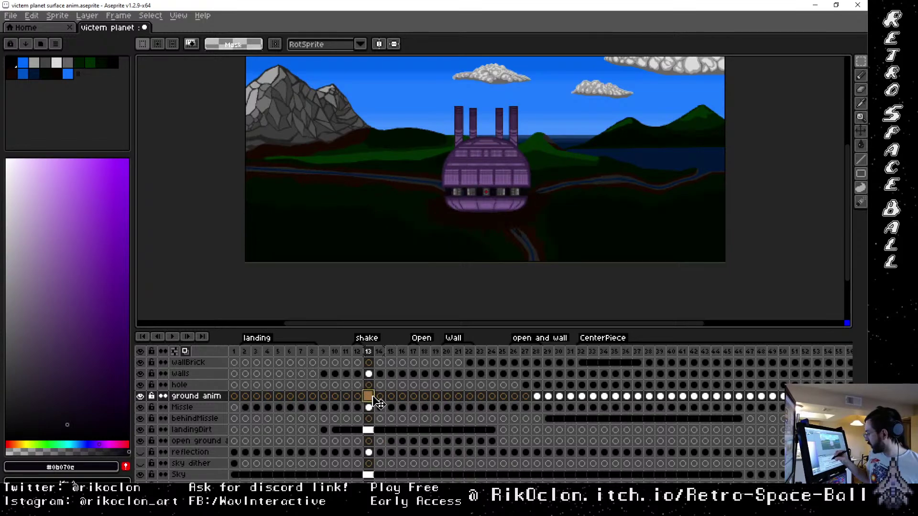
click(335, 398)
click(324, 398)
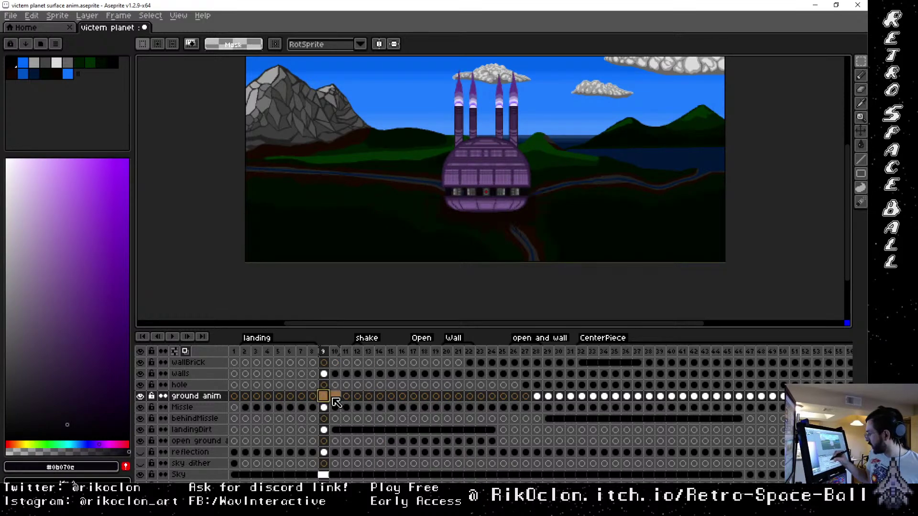
click(313, 397)
click(325, 397)
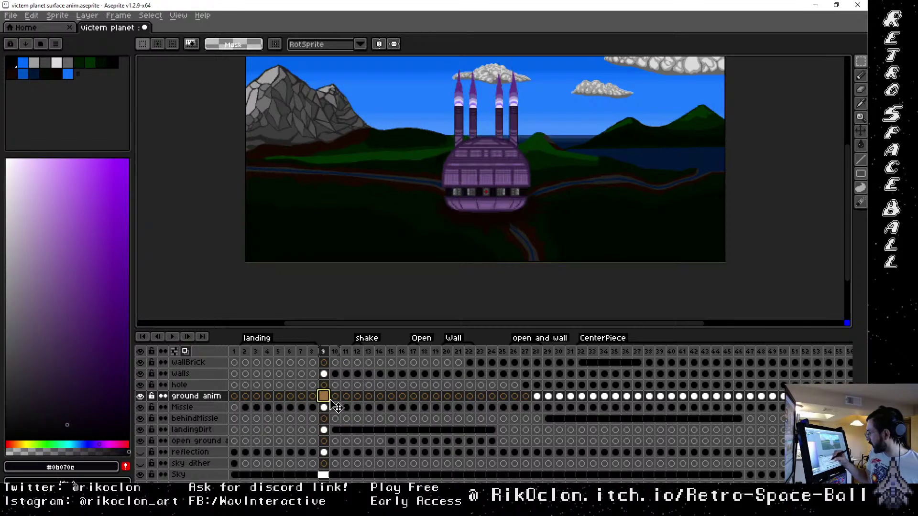
key(i)
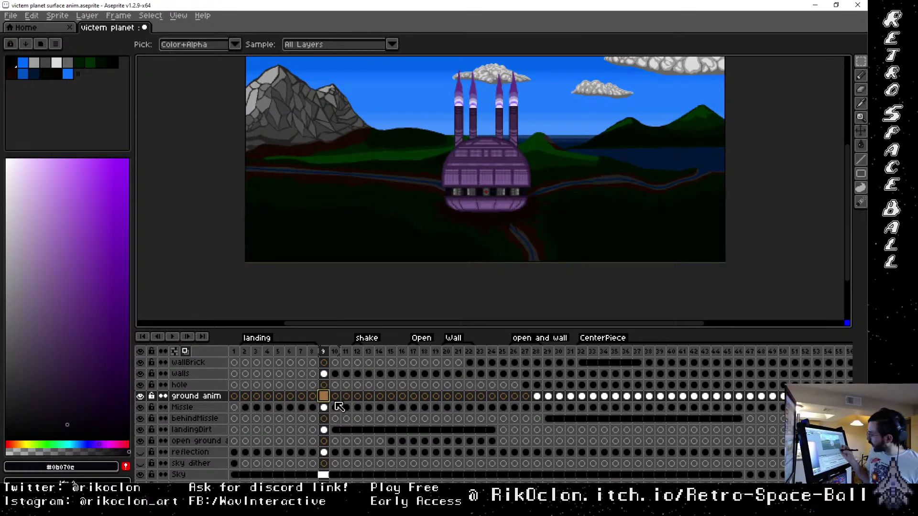
Sample the dark soil below the structure in frame 9 and adjust it to a mid brown (hue 21°, saturation 53, value 41) for the Pencil
click(496, 217)
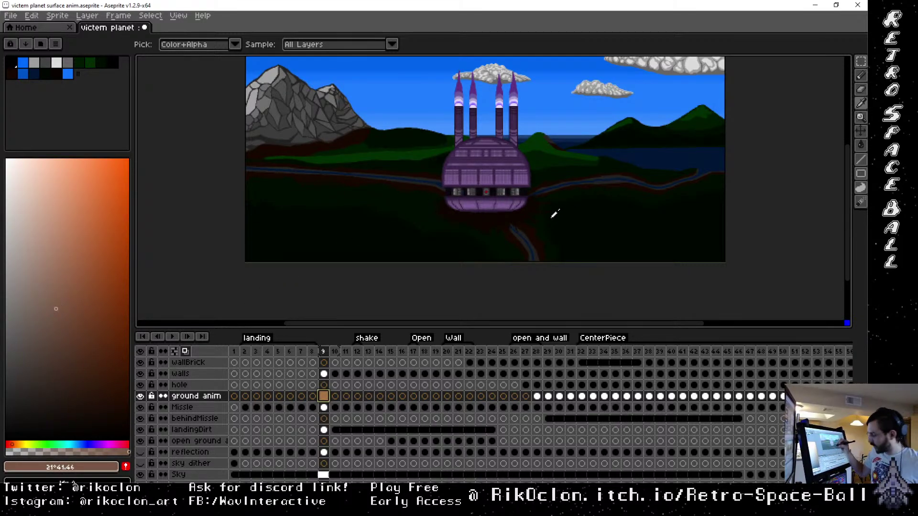
key(b)
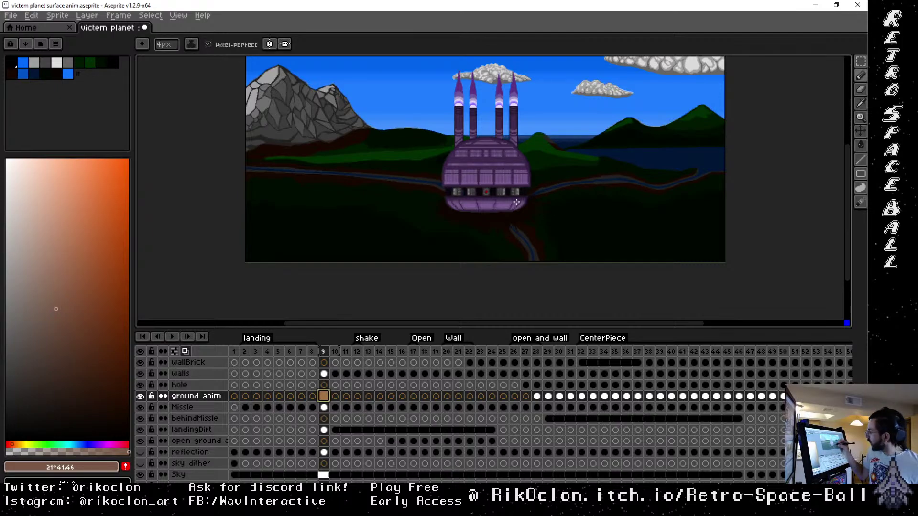
alt+click(500, 221)
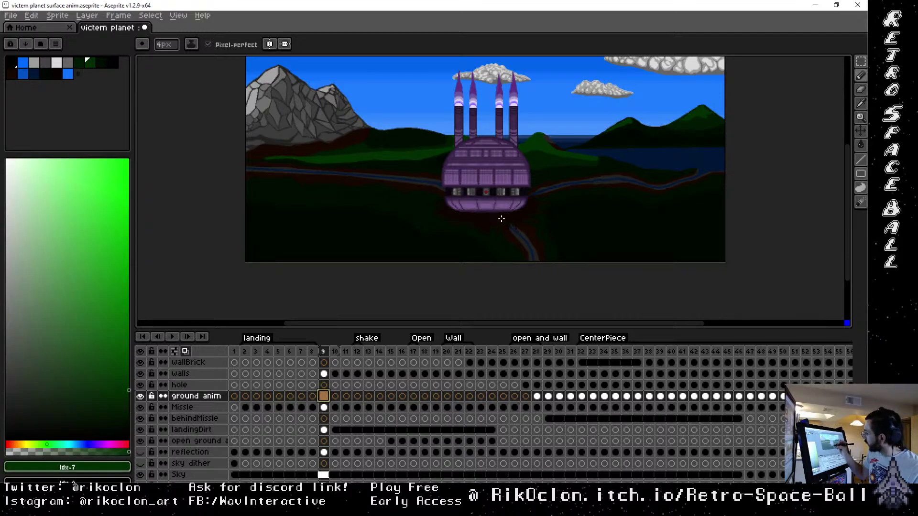
alt+click(501, 221)
alt+click(502, 221)
alt+click(500, 221)
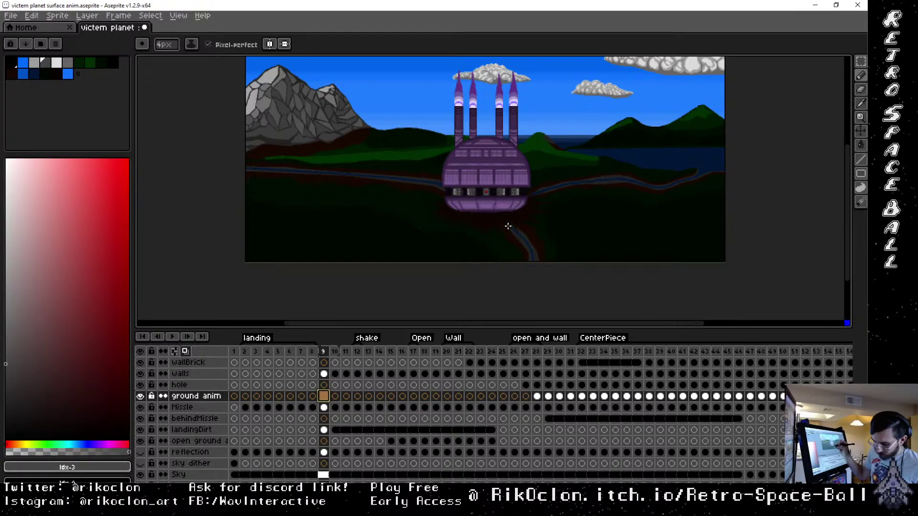
alt+click(493, 216)
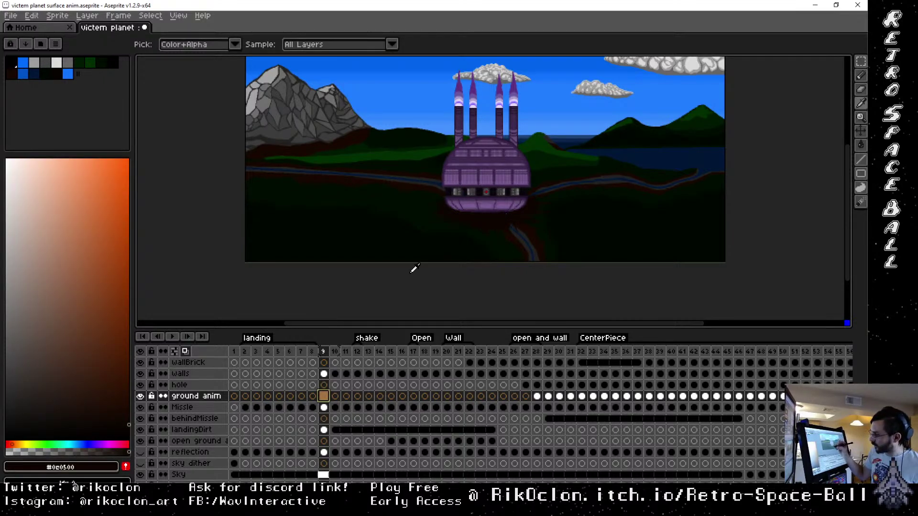
drag(69, 300, 76, 319)
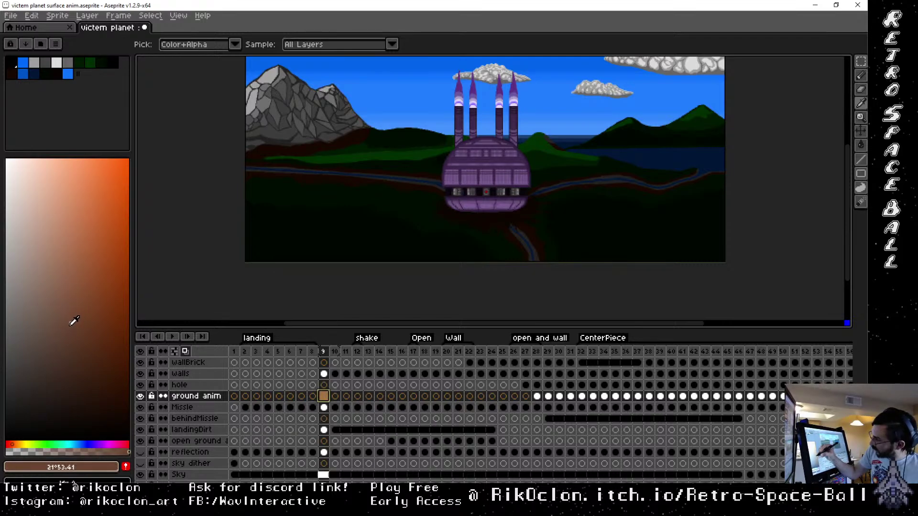
key(b)
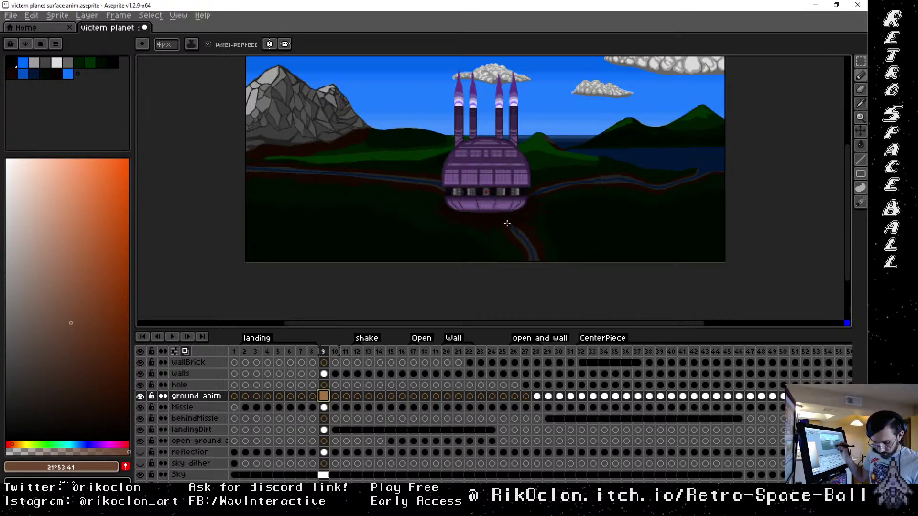
Enlarge the pencil brush to 32 px and paint a round brown dust puff over the base's lower right corner on ground anim, frame 9
scroll(506, 223, up, 4)
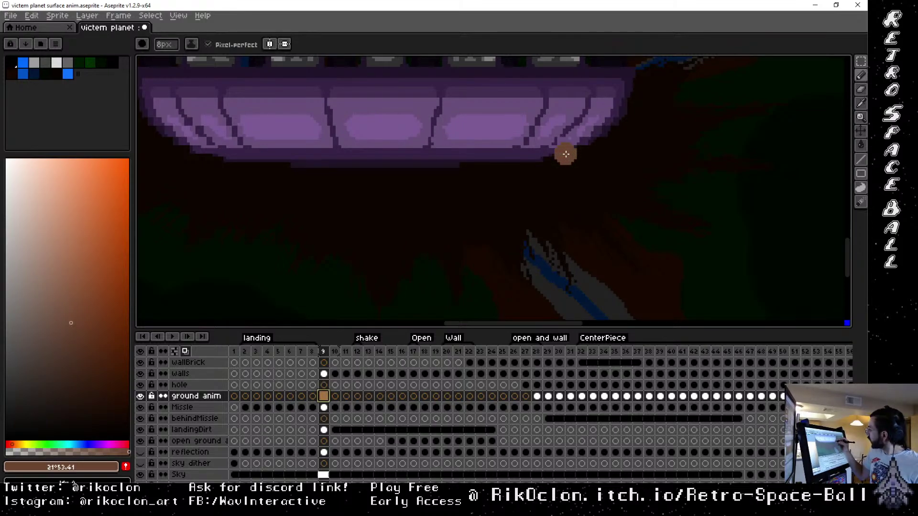
key(plus)
key(plus)
key(plus)
key(plus)
key(plus)
key(plus)
key(plus)
key(plus)
key(plus)
key(plus)
key(plus)
key(plus)
key(plus)
key(plus)
key(plus)
key(plus)
key(plus)
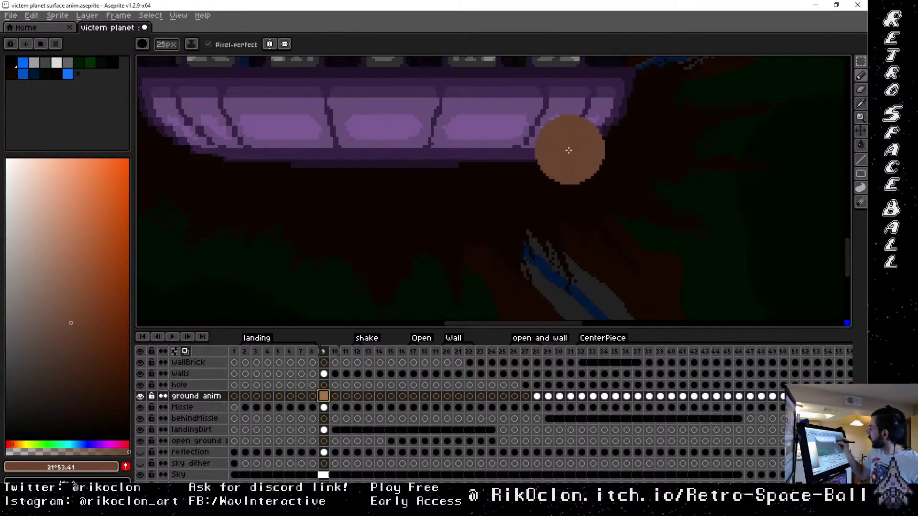
key(plus)
key(plus)
key(plus)
key(plus)
key(plus)
key(plus)
key(plus)
click(578, 136)
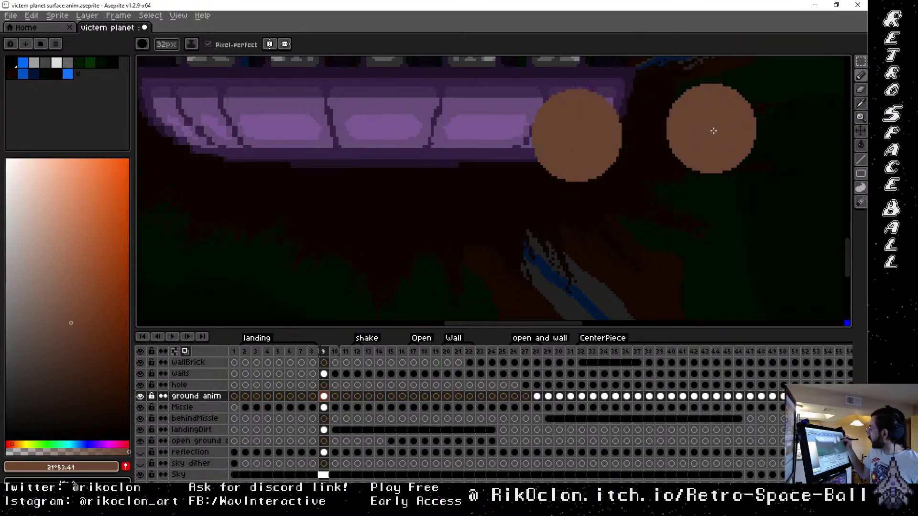
Paint four more 32 px dust puffs along the structure's base, at its right end, left end, lower left and center
key(ctrl)
scroll(673, 188, down, 4)
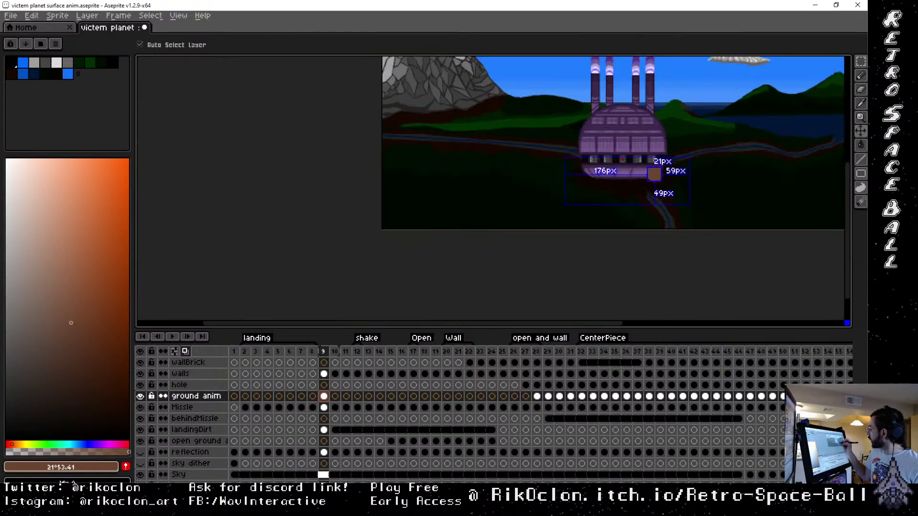
scroll(677, 186, up, 4)
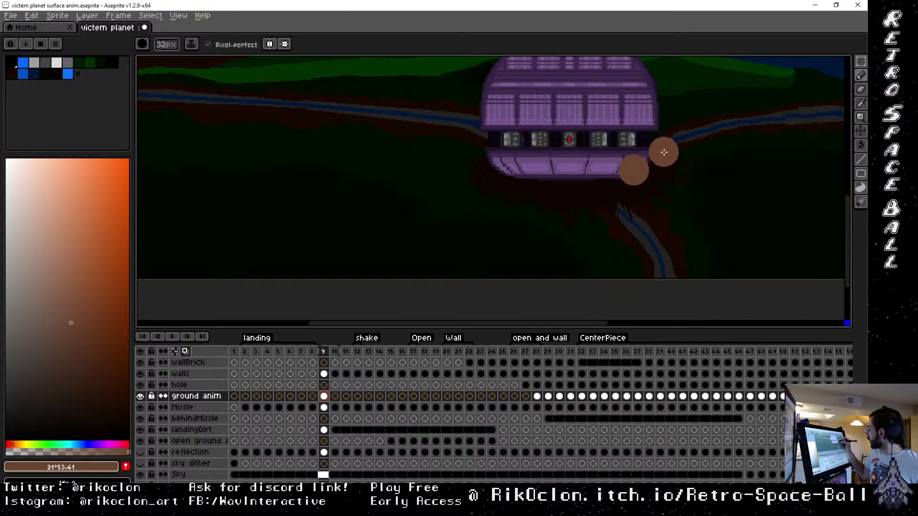
click(661, 157)
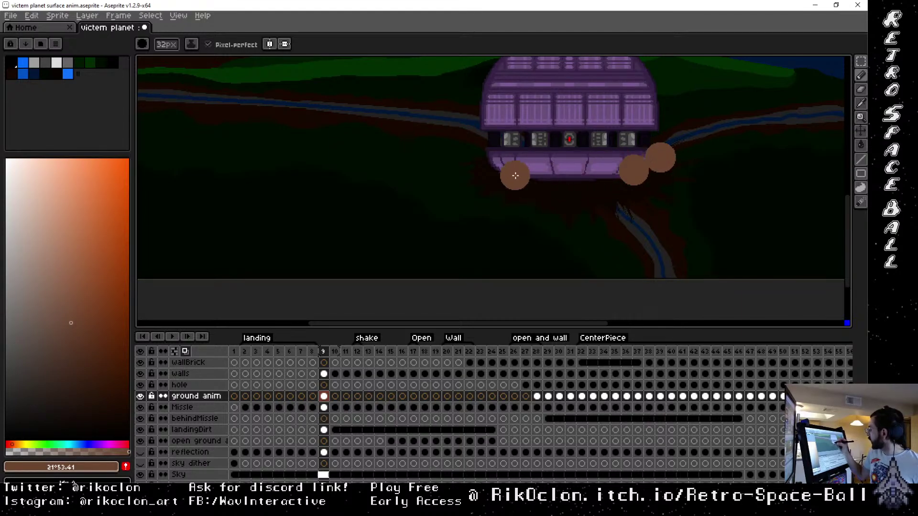
click(534, 179)
click(493, 158)
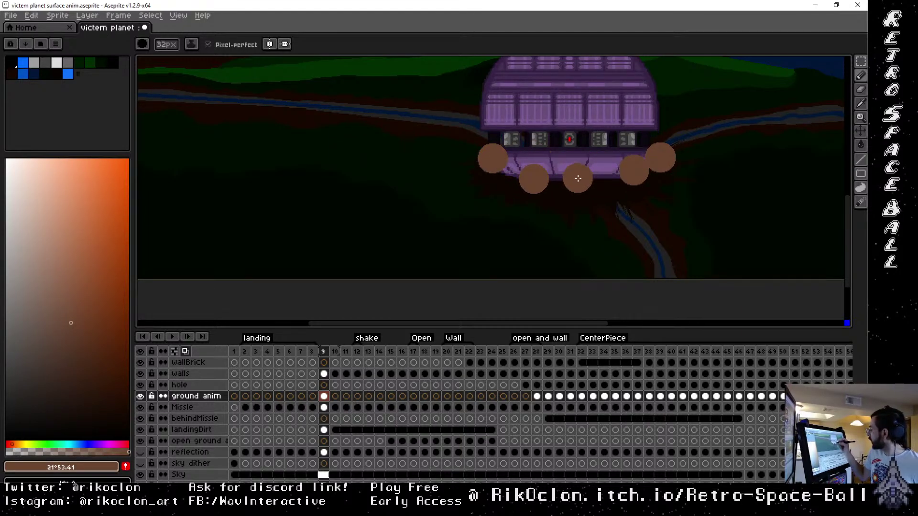
click(578, 179)
Reduce the brush to 24 px and fill the gaps between the puffs on the left half of the base
key(minus)
key(minus)
key(minus)
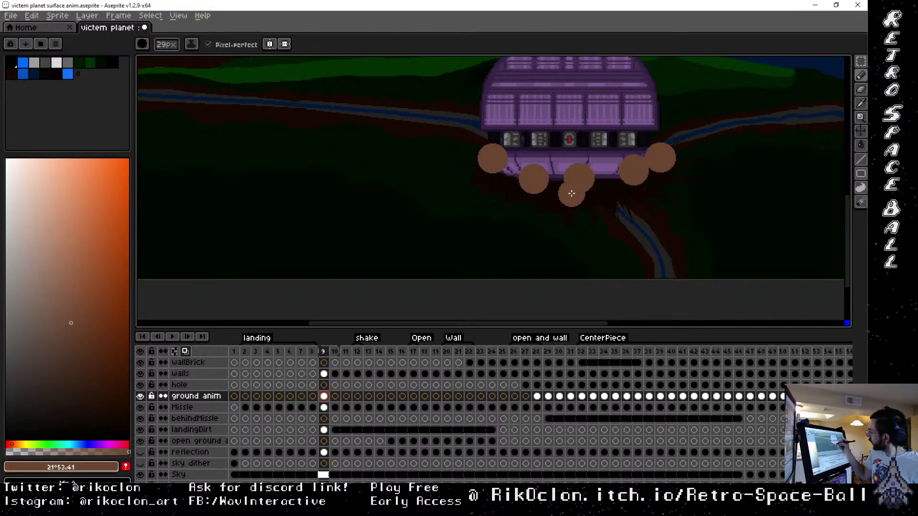
key(minus)
key(minus)
key(minus)
key(minus)
key(minus)
click(495, 175)
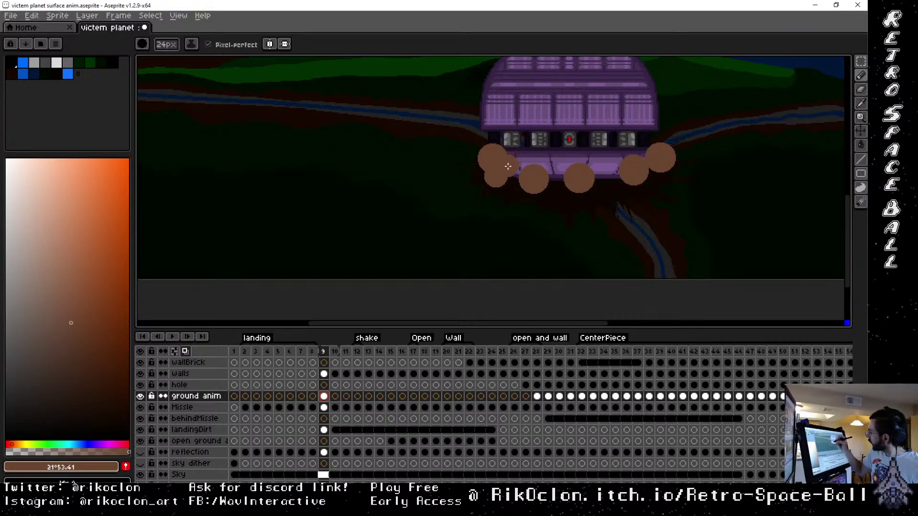
click(514, 180)
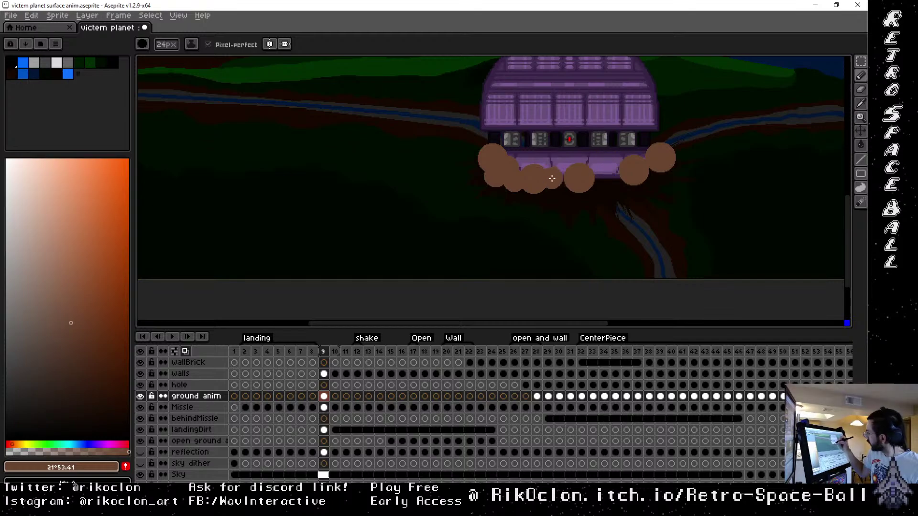
Reduce the brush to 20 px and join the puffs on the right half of the base into the dust cloud
key(minus)
key(minus)
key(minus)
key(minus)
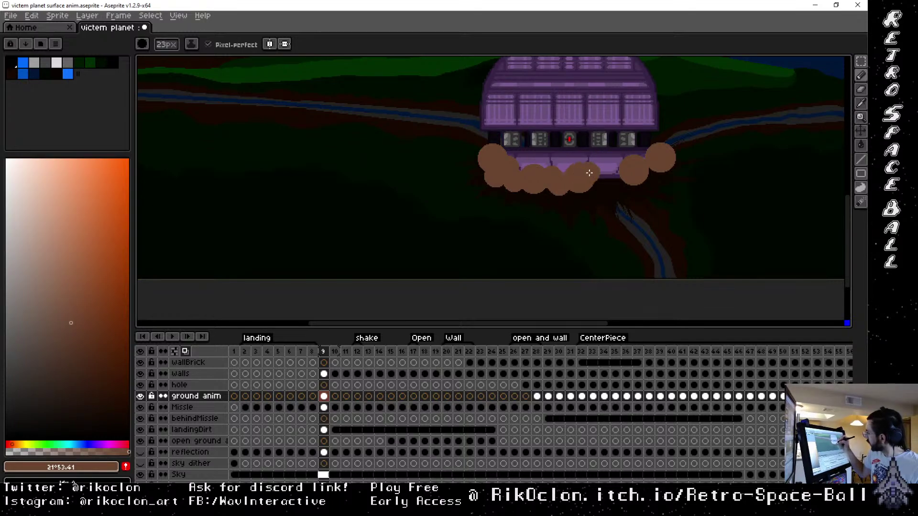
click(596, 171)
click(619, 179)
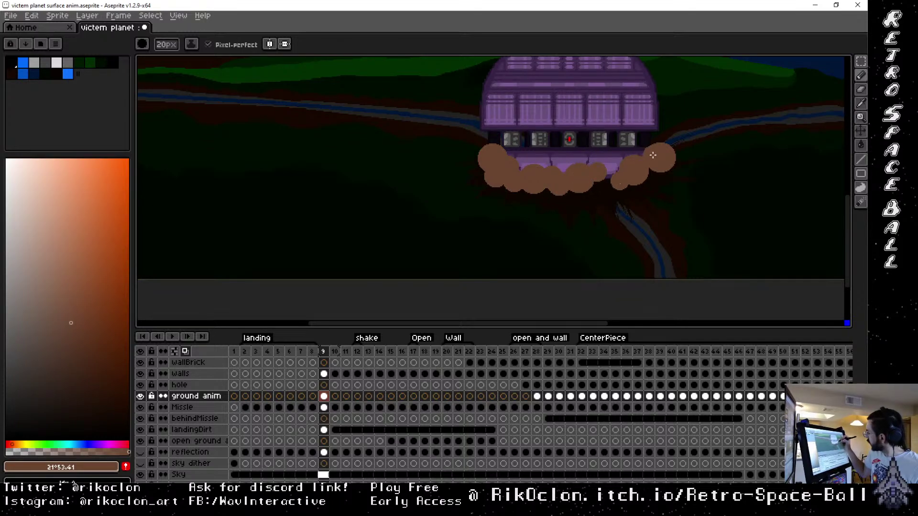
key(minus)
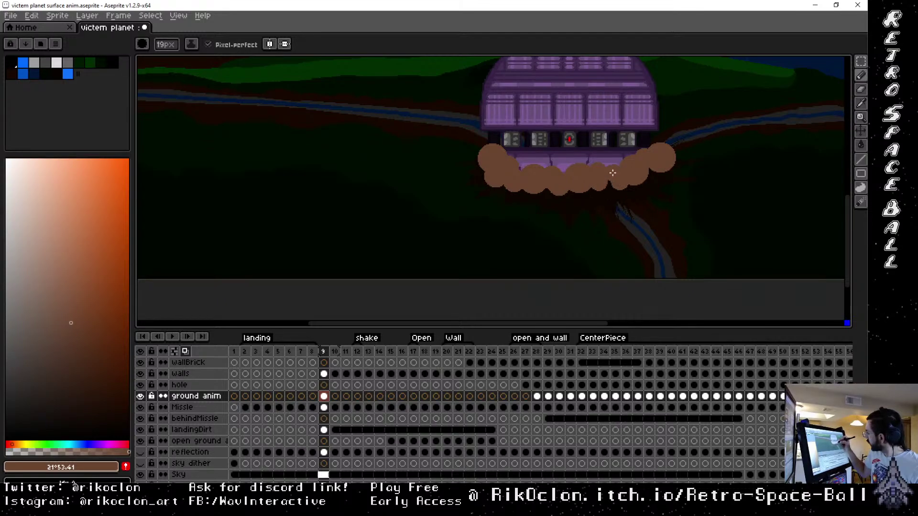
Enlarge the brush to 40 px and fill the cloud's inner area over the purple lower hull
key(plus)
key(plus)
key(plus)
key(plus)
key(plus)
key(plus)
key(plus)
key(plus)
key(plus)
key(plus)
key(plus)
key(plus)
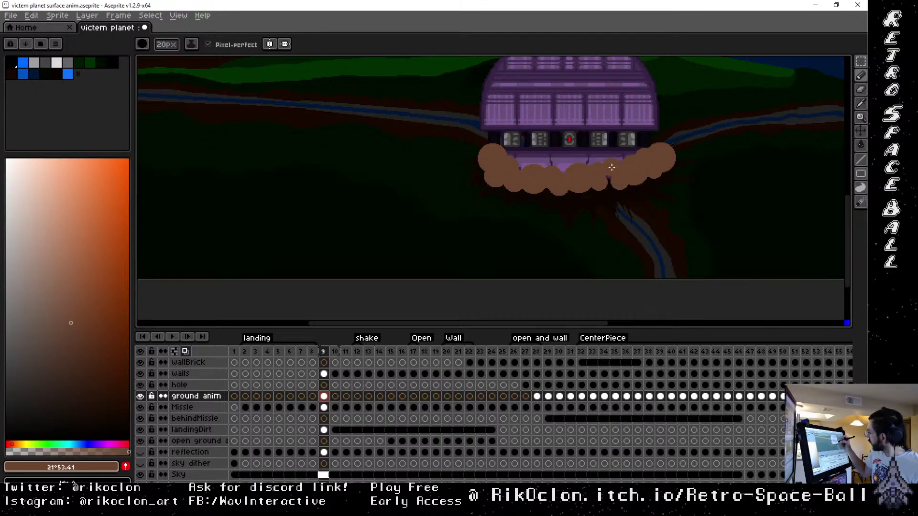
key(plus)
key(plus)
key(plus)
key(plus)
key(plus)
key(plus)
key(plus)
key(plus)
key(plus)
key(plus)
mouse_move(613, 172)
mouse_down()
mouse_move(528, 168)
mouse_move(554, 158)
mouse_move(578, 173)
mouse_move(564, 180)
mouse_move(561, 169)
mouse_move(615, 149)
mouse_move(664, 155)
mouse_move(608, 166)
mouse_up()
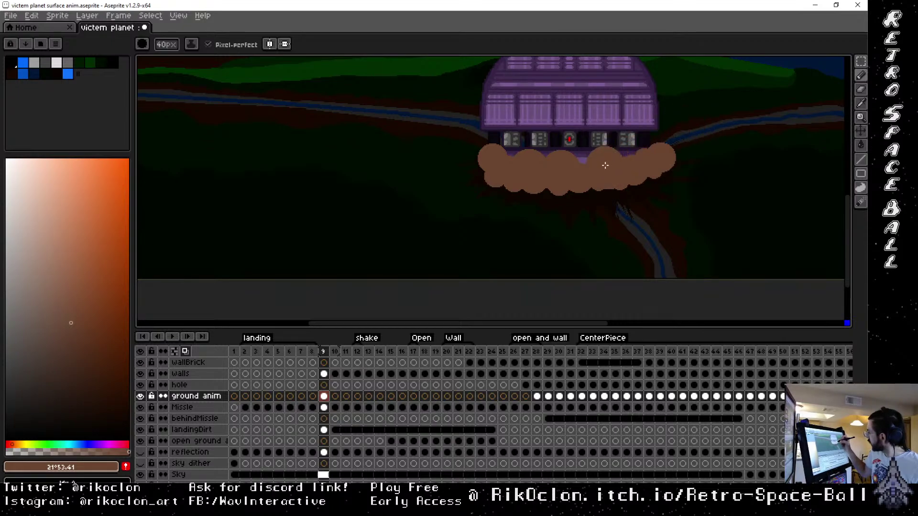
Reduce the brush to 24 px and extend the dust cloud's left end outward with another puff
key(minus)
key(minus)
key(minus)
key(minus)
key(minus)
key(minus)
key(minus)
key(minus)
key(minus)
key(minus)
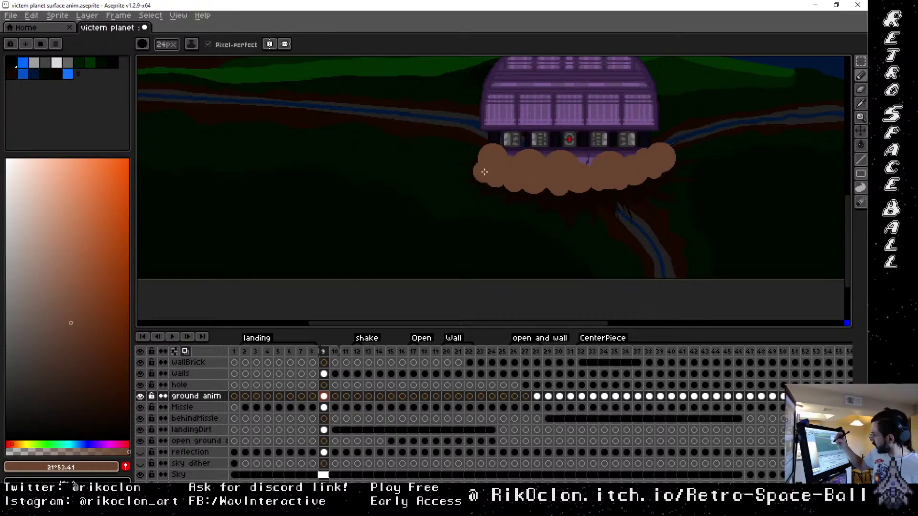
Reduce the brush to 7 px and add small bumps to the outer edges at both ends of the dust cloud
key(minus)
key(minus)
key(minus)
key(minus)
key(minus)
key(minus)
key(minus)
key(minus)
key(minus)
key(minus)
key(minus)
key(minus)
key(minus)
key(minus)
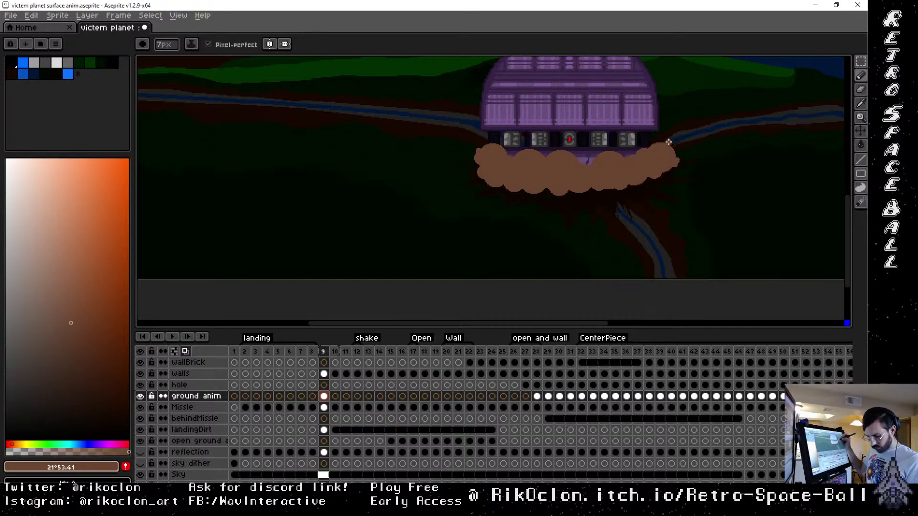
Enlarge the brush to 18 px and add rounded puffs to the cloud's right end where it meets the river
key(minus)
scroll(669, 142, up, 2)
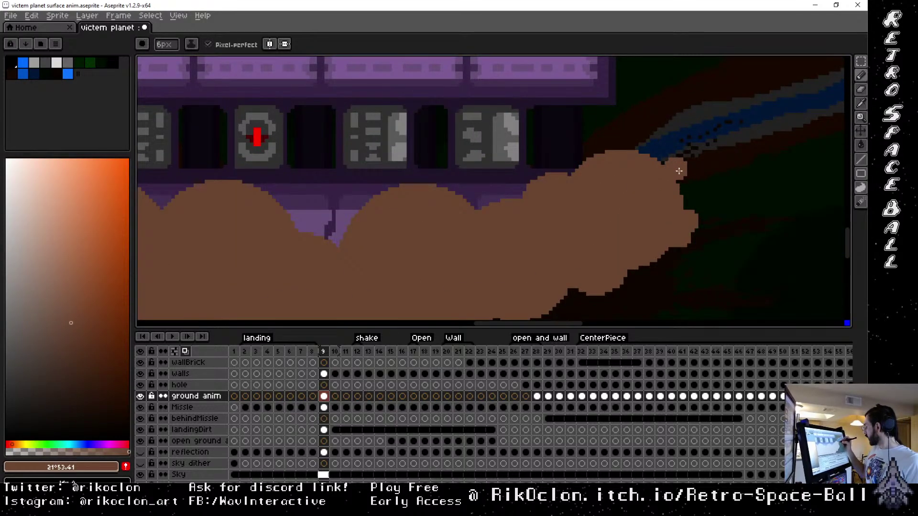
key(plus)
key(plus)
key(plus)
key(plus)
key(plus)
key(plus)
key(plus)
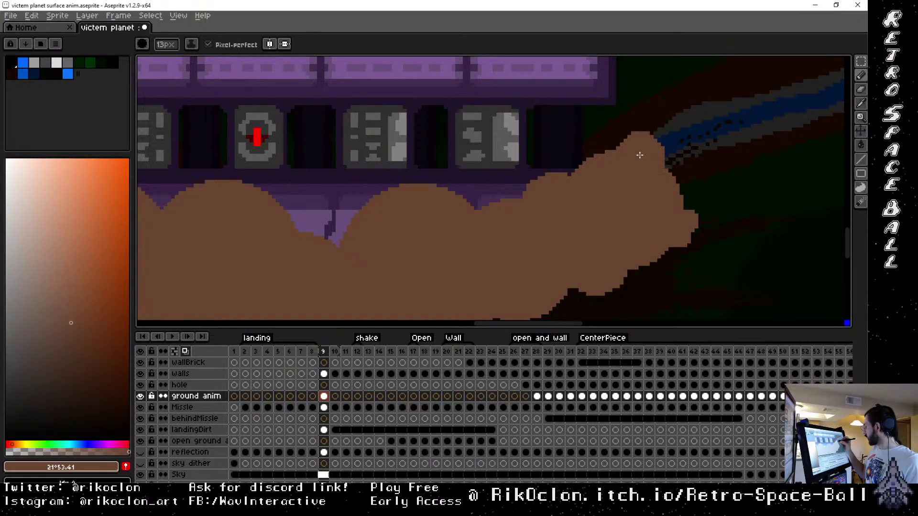
key(plus)
key(plus)
key(plus)
key(plus)
key(plus)
click(676, 180)
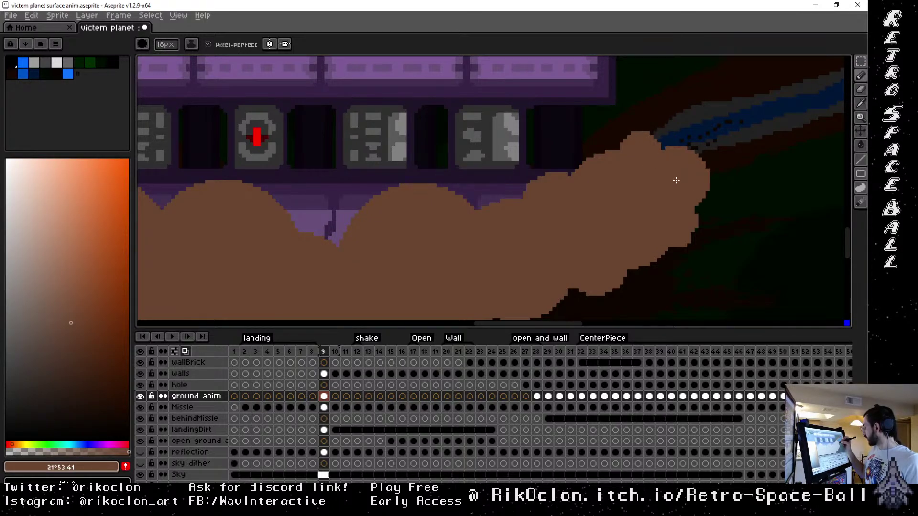
Bring the brush down to 8 px and add a small bump to the outline of the cloud's right end
key(plus)
key(plus)
key(plus)
key(plus)
key(plus)
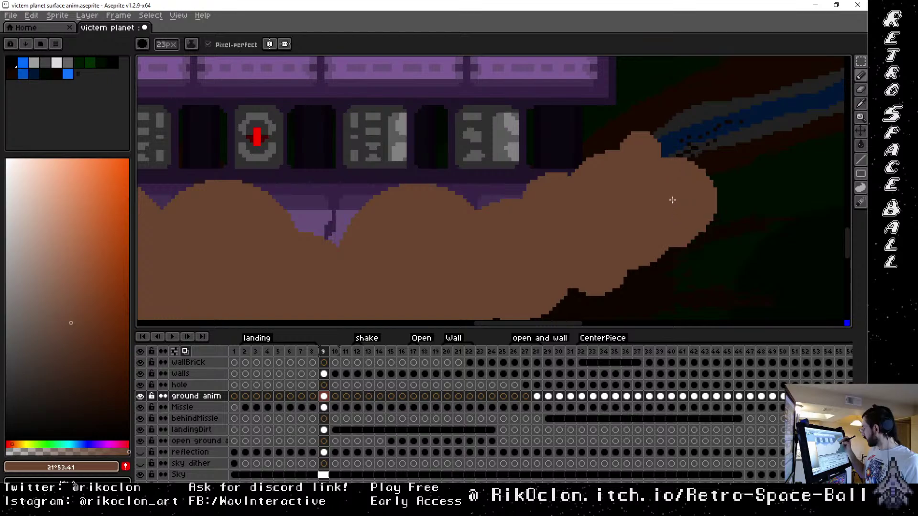
key(minus)
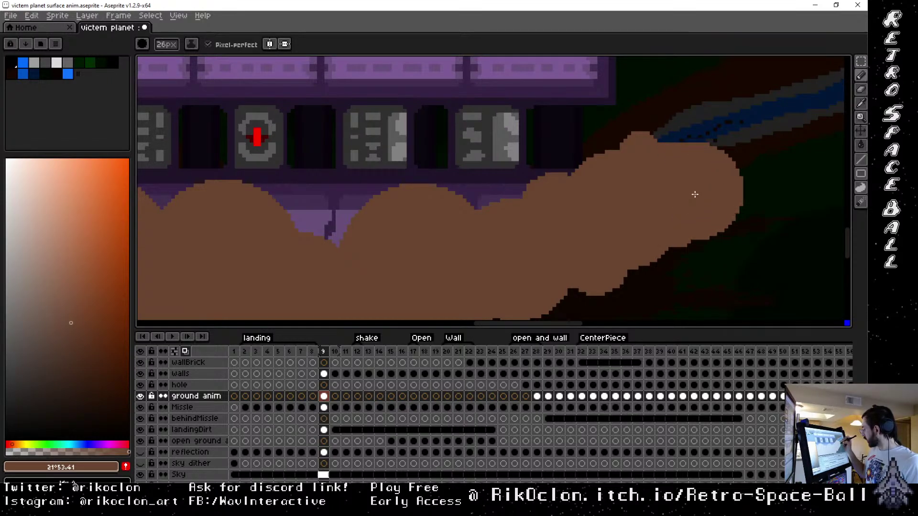
key(minus)
key(minus)
key(minus)
key(minus)
key(minus)
key(minus)
key(minus)
key(minus)
key(minus)
key(minus)
key(minus)
key(minus)
key(minus)
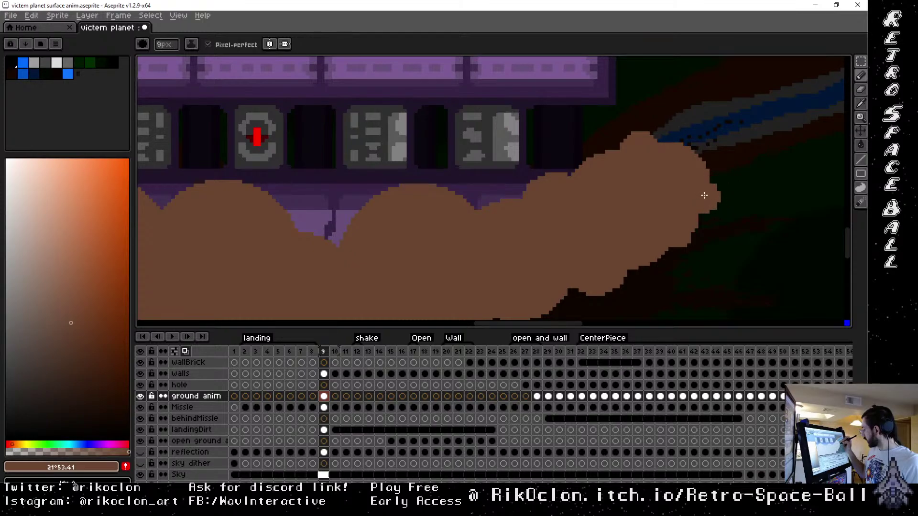
key(minus)
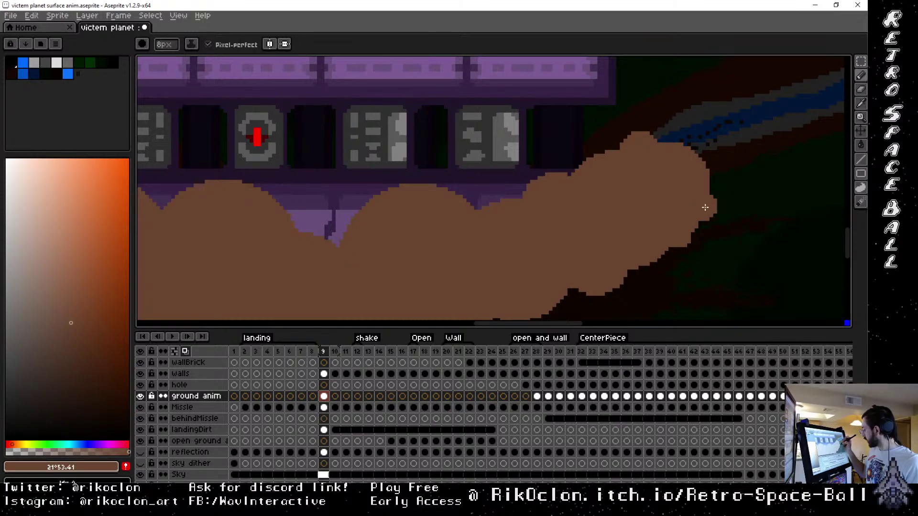
Enlarge the brush through 25 px to 32 px and paint bigger puffs over the cloud's middle and right section
key(space)
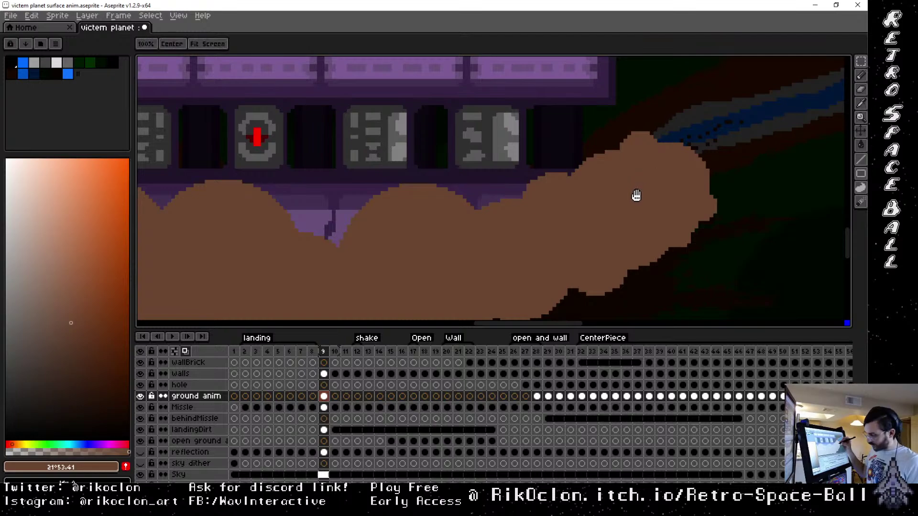
mouse_move(636, 196)
mouse_down()
mouse_move(761, 164)
mouse_move(713, 199)
mouse_move(762, 165)
mouse_move(789, 176)
mouse_up()
key(space)
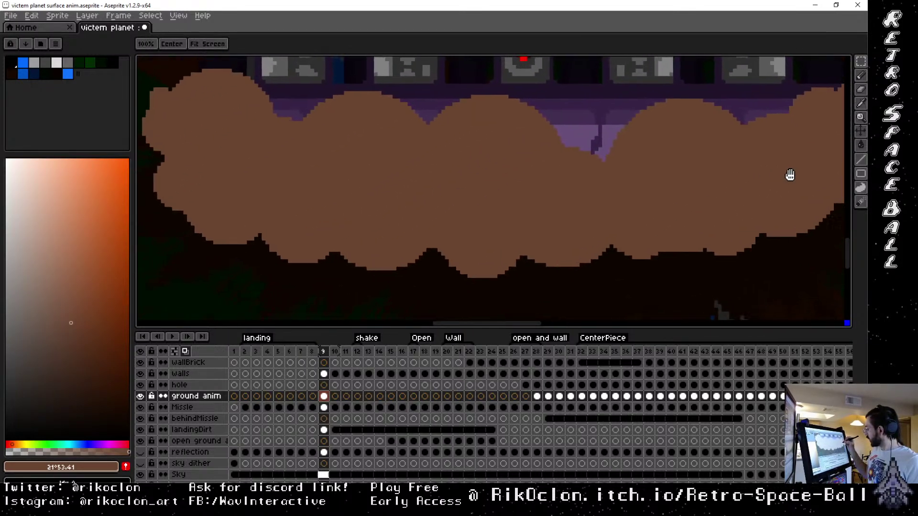
mouse_move(623, 243)
mouse_down()
mouse_move(699, 254)
mouse_move(664, 243)
mouse_up()
scroll(625, 230, up, 16)
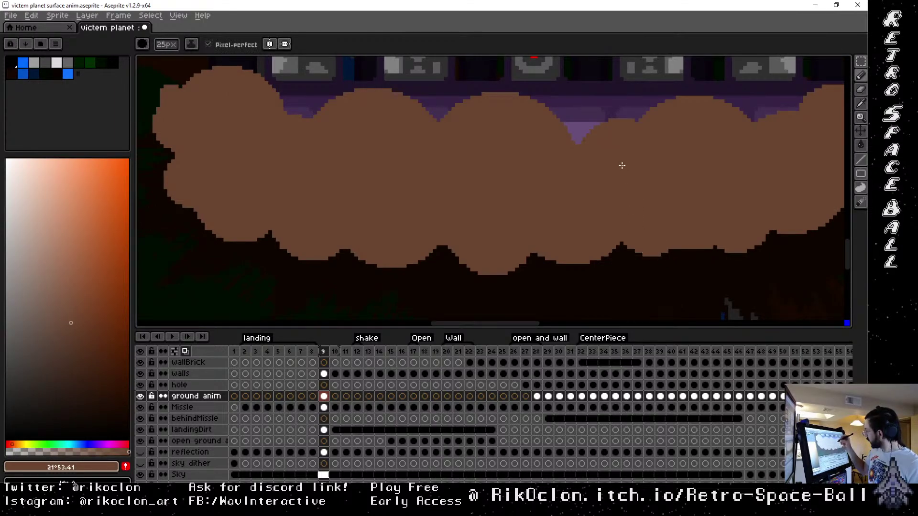
scroll(703, 218, up, 7)
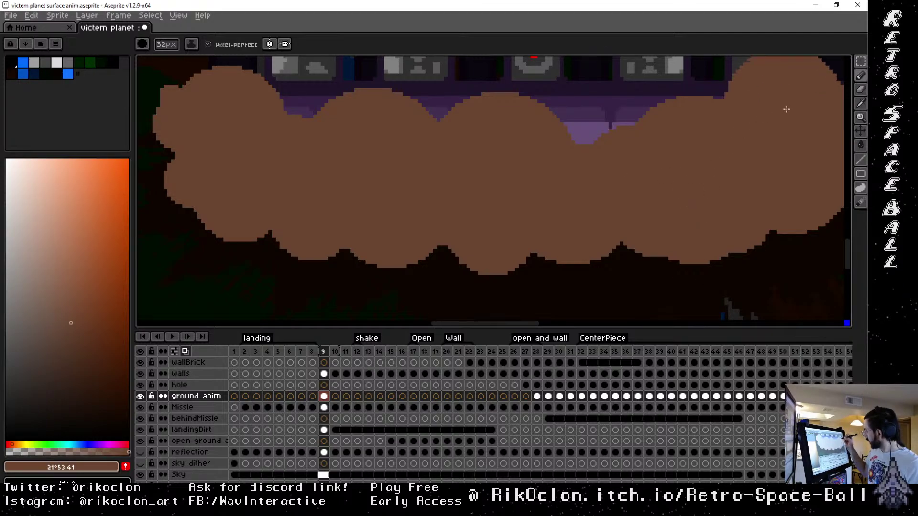
drag(697, 184, 587, 234)
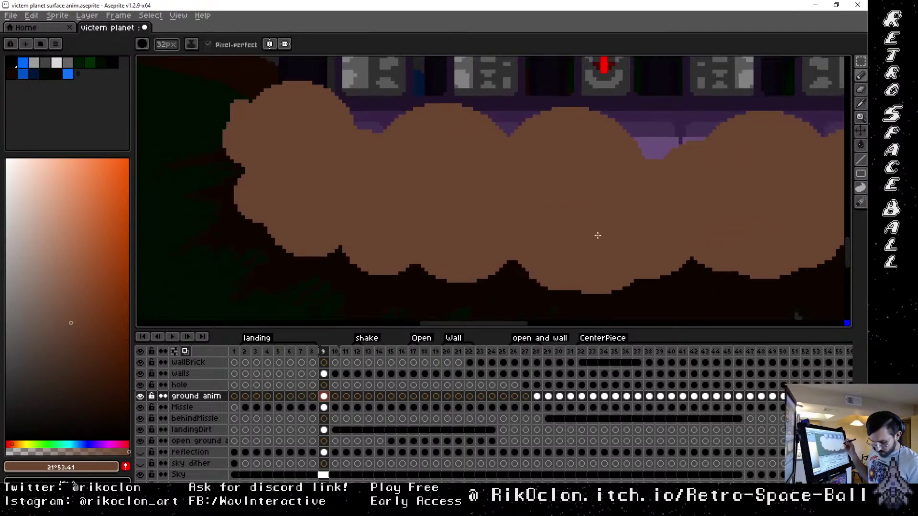
Add a new layer directly above the ground anim layer
scroll(598, 235, down, 4)
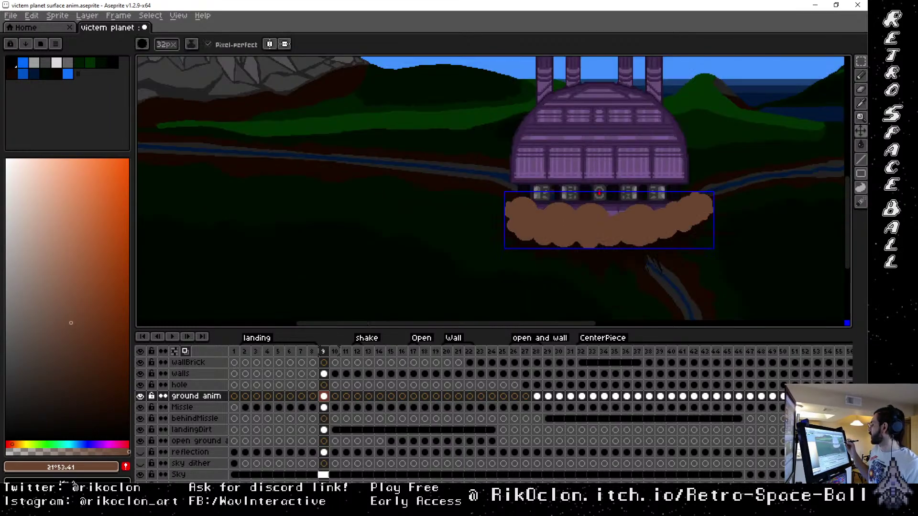
drag(742, 213, 670, 225)
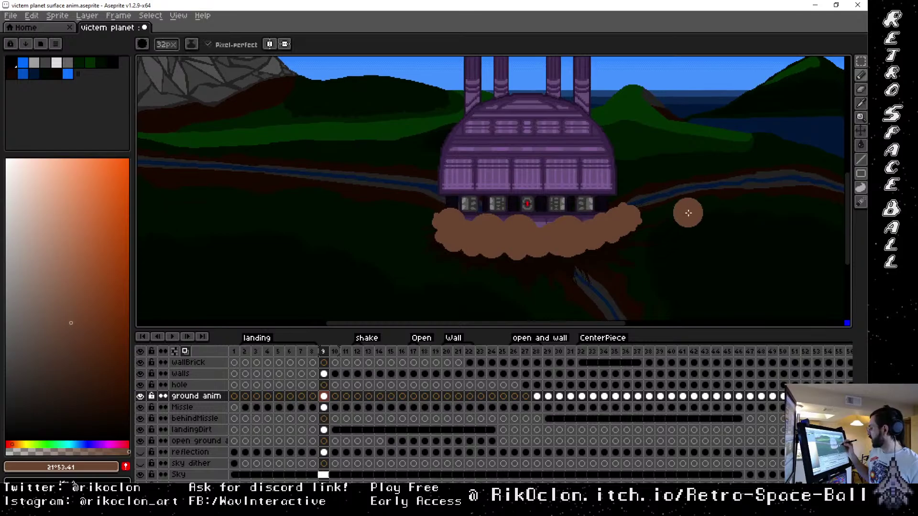
scroll(721, 215, down, 2)
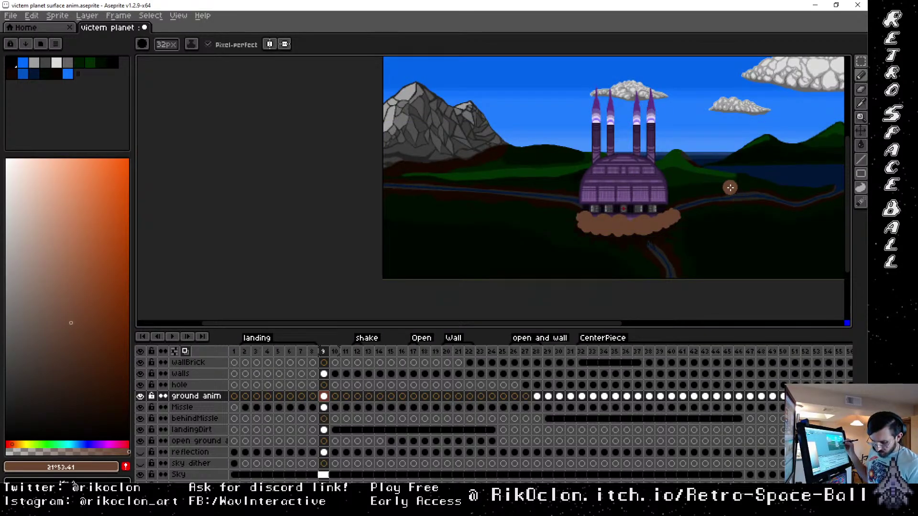
scroll(727, 190, up, 1)
drag(670, 205, 724, 187)
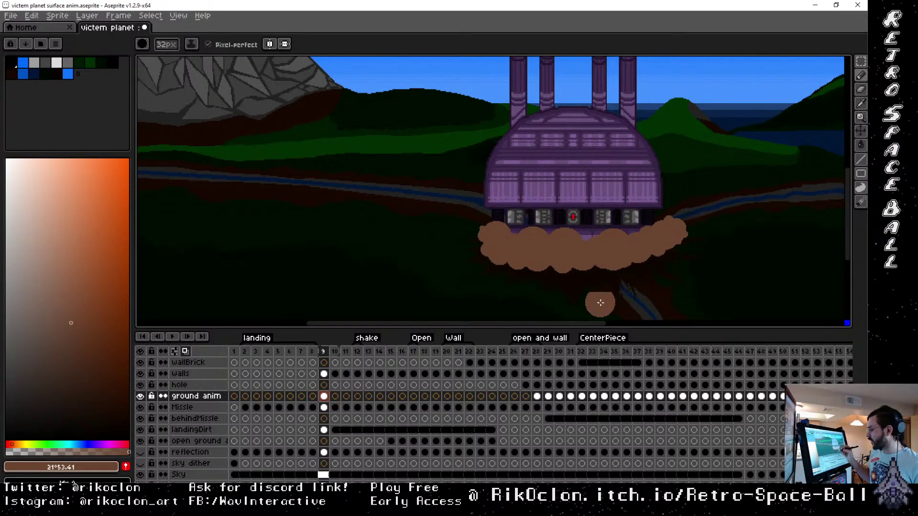
click(207, 397)
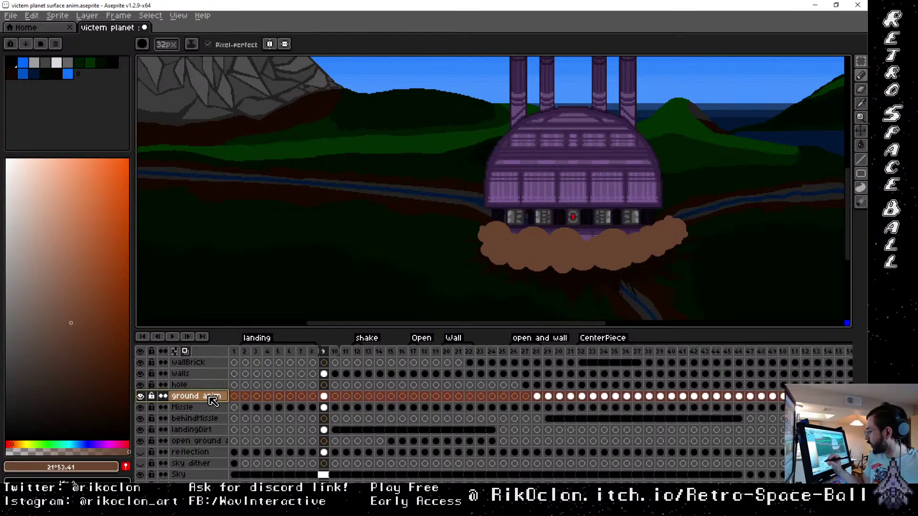
right_click(211, 398)
click(239, 417)
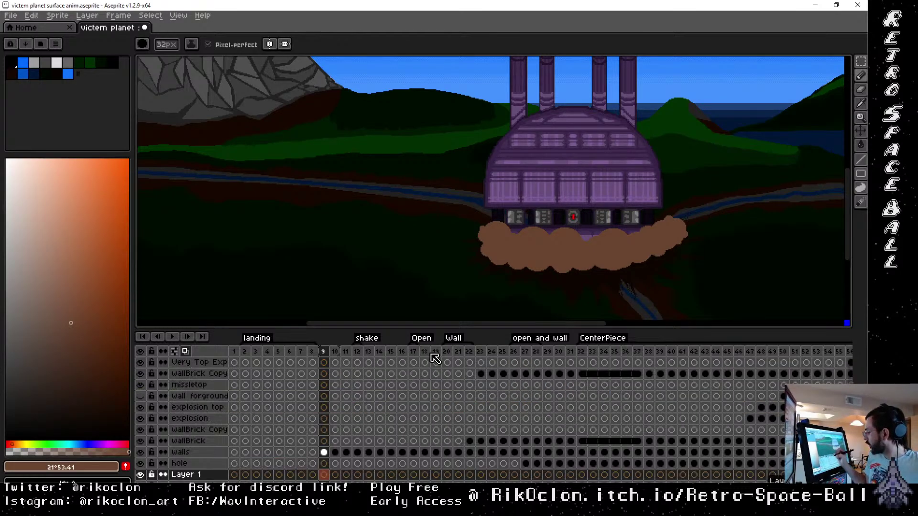
Rename the new layer as PlumeHighlight
click(206, 476)
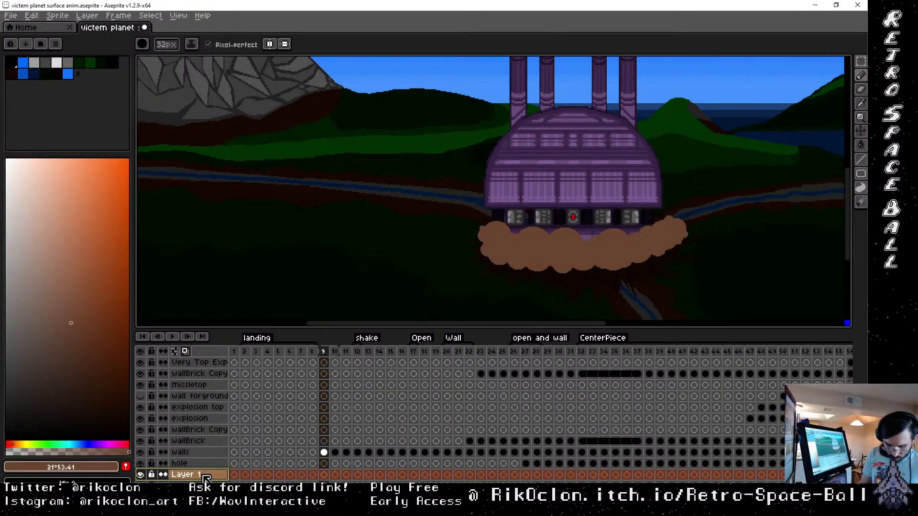
key(b)
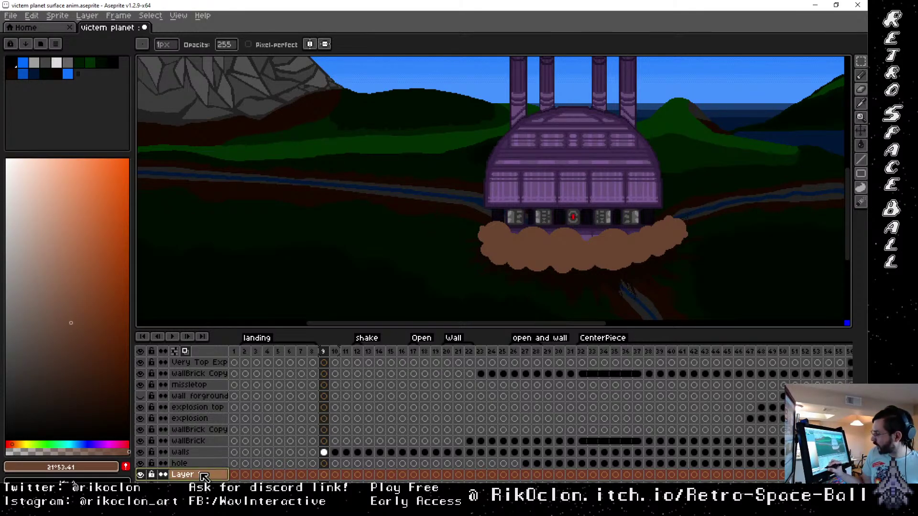
double_click(202, 476)
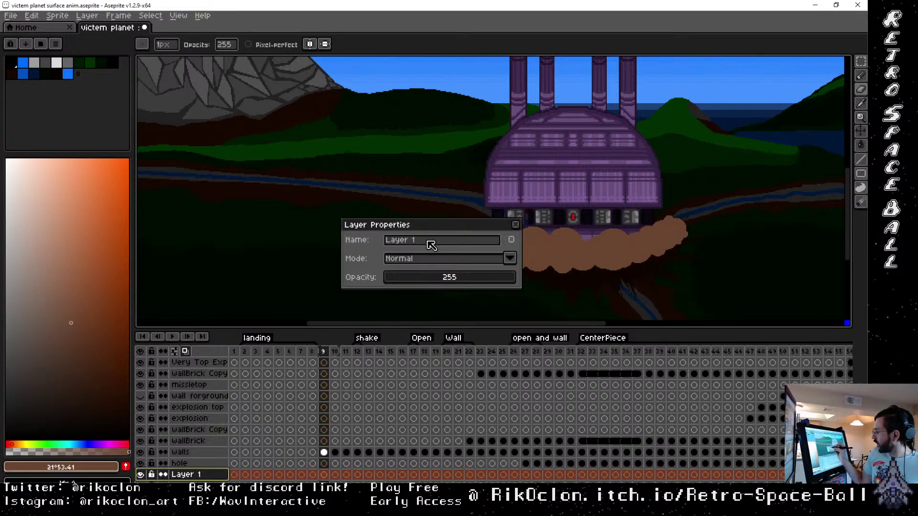
text(smokeHighlight)
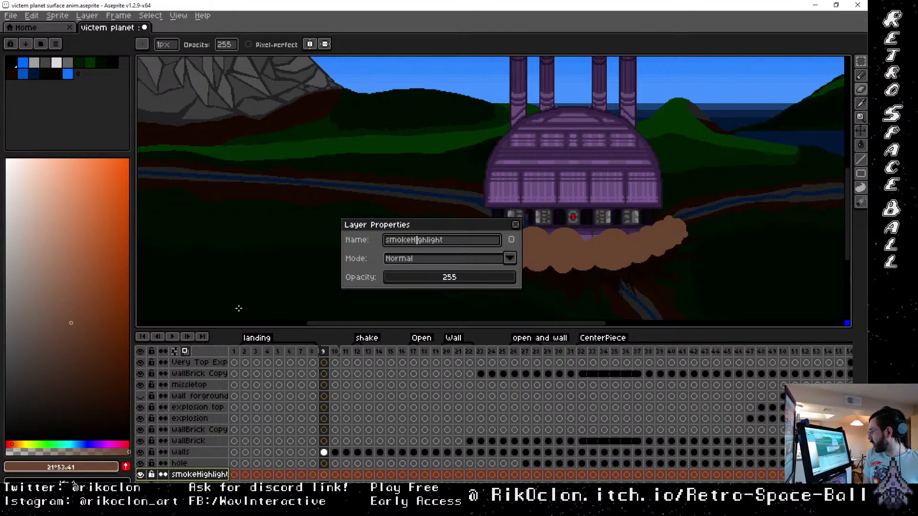
key(BackSpace)
key(BackSpace)
key(BackSpace)
key(BackSpace)
key(BackSpace)
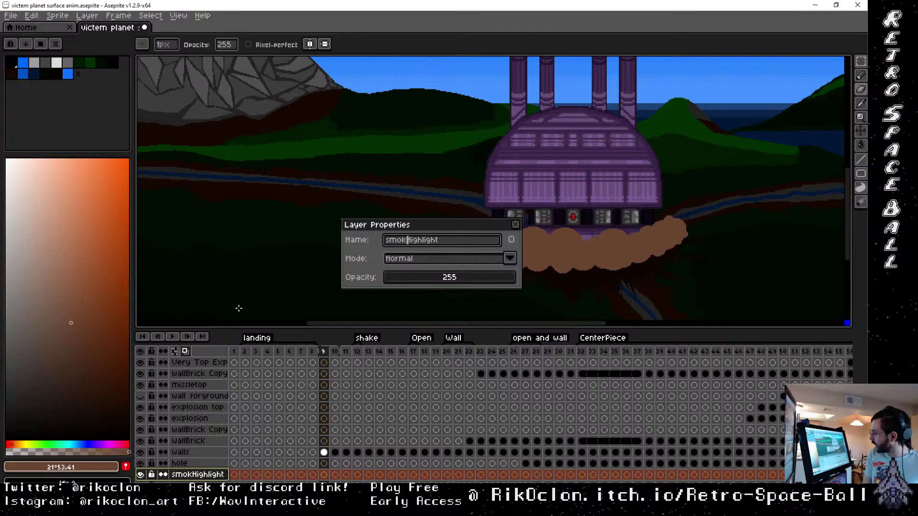
text(Plume)
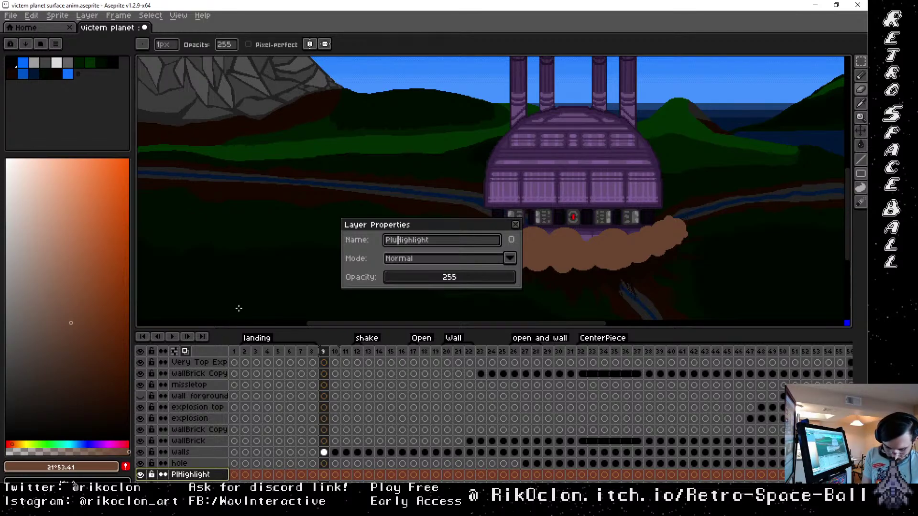
key(Return)
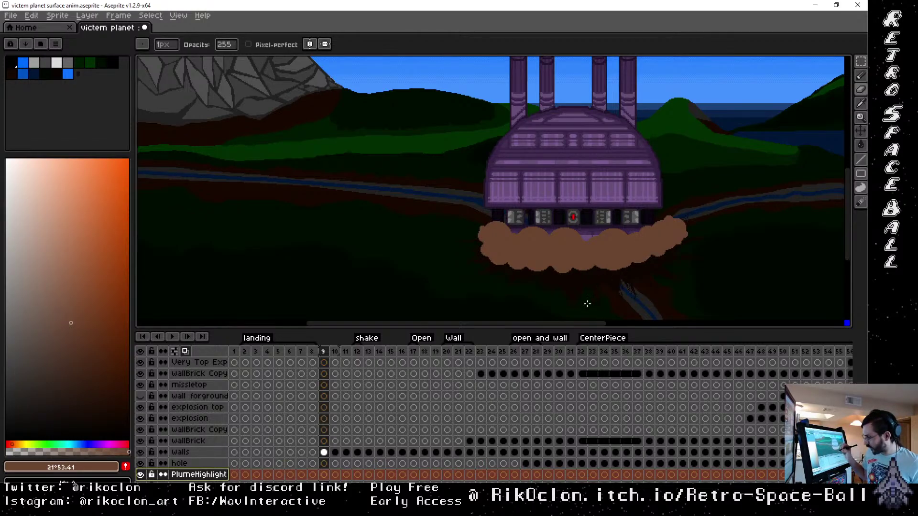
On PlumeHighlight frame 9, derive a lighter brown from the cloud colour and dab a 32 px highlight on the puff right of centre
click(324, 475)
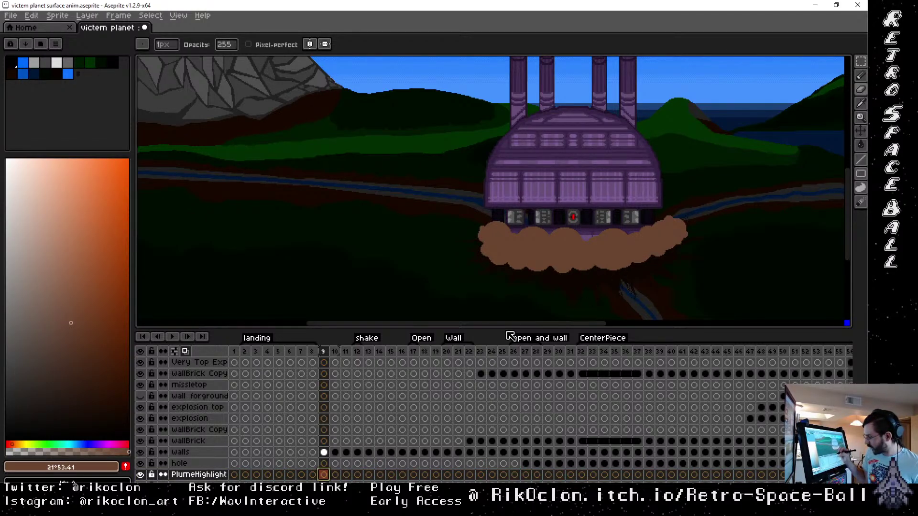
alt+click(616, 248)
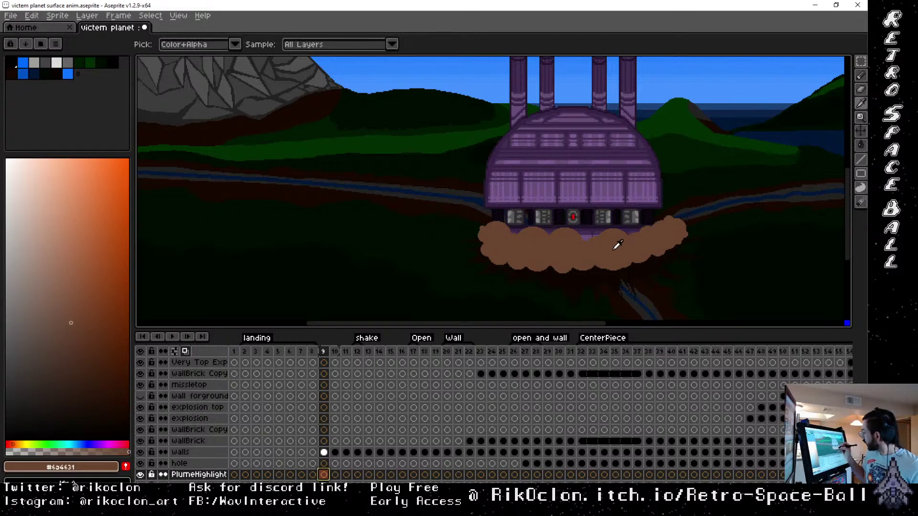
click(51, 287)
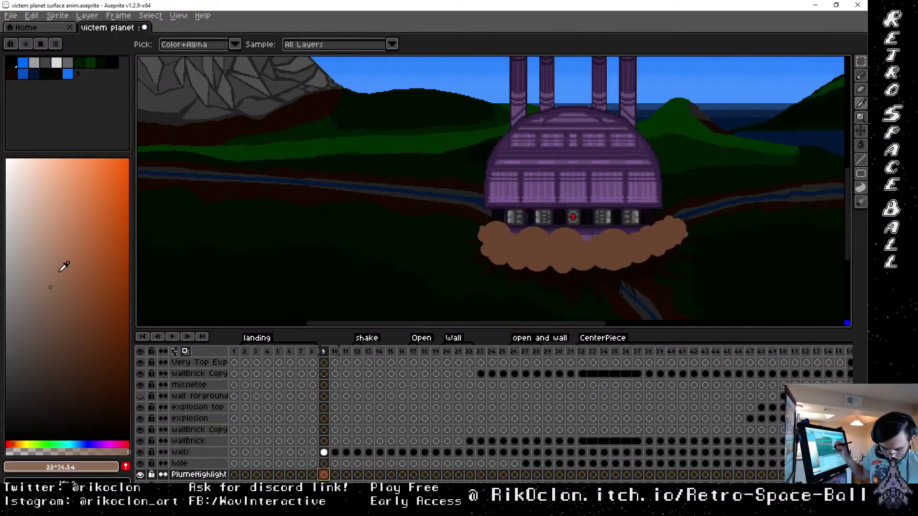
key(b)
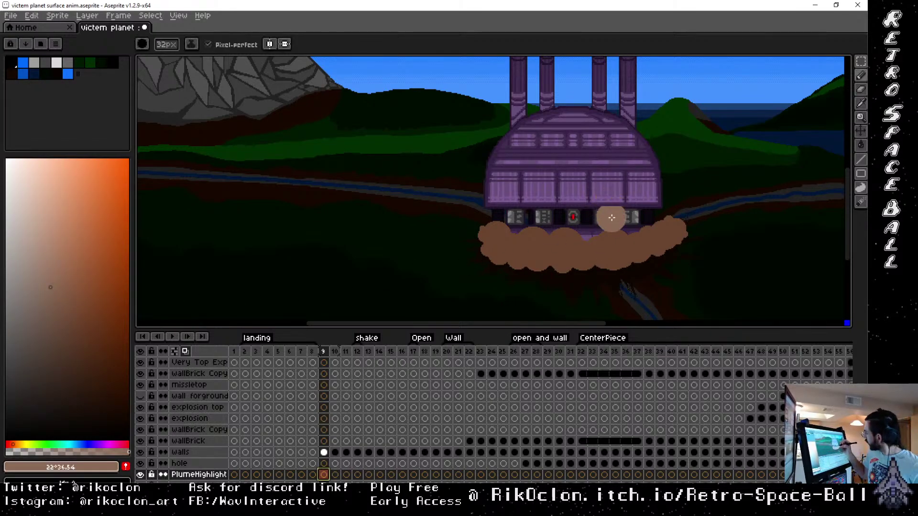
click(614, 246)
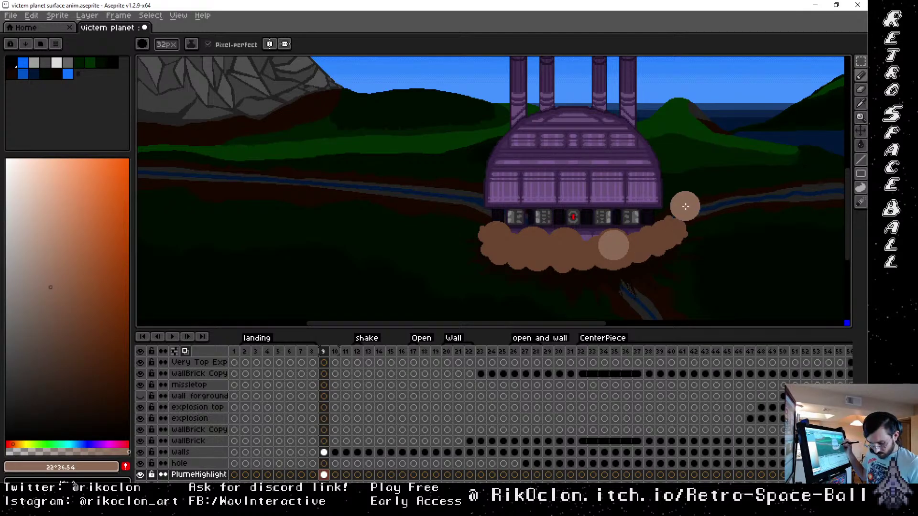
Reduce the brush to 18 px and dab a round highlight on the cloud's far right end
key(minus)
key(minus)
key(minus)
key(minus)
key(minus)
key(minus)
key(minus)
key(minus)
key(minus)
key(minus)
key(minus)
key(minus)
key(minus)
key(minus)
key(minus)
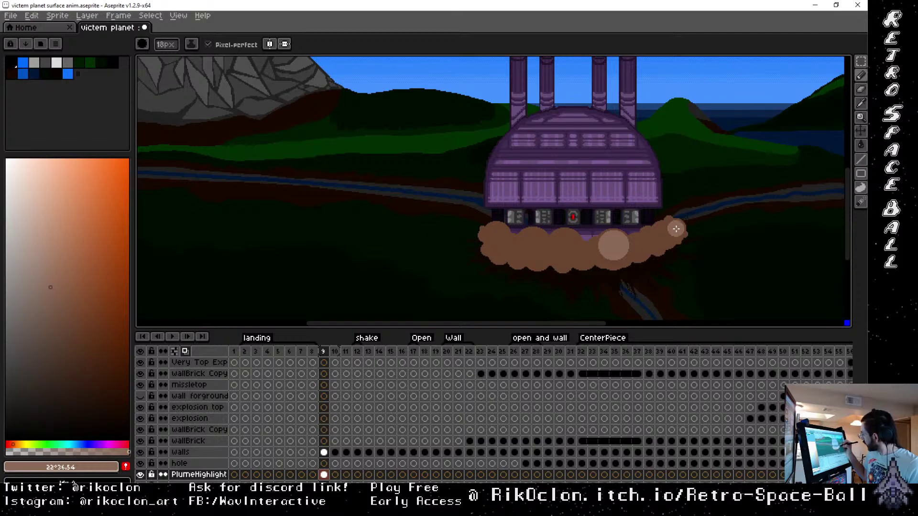
click(677, 228)
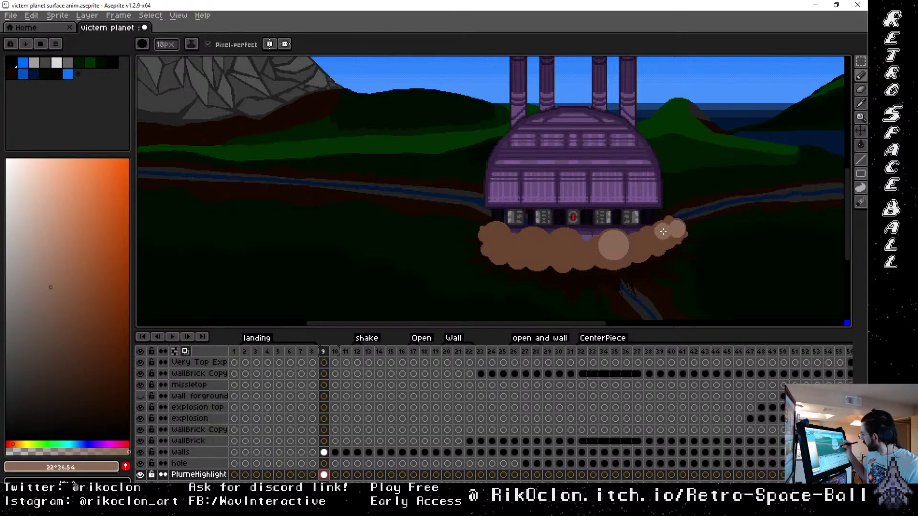
Broaden the highlight at the cloud's right end with overlapping dabs of varying size, ending with a 9 px brush
key(plus)
key(plus)
key(plus)
key(plus)
key(plus)
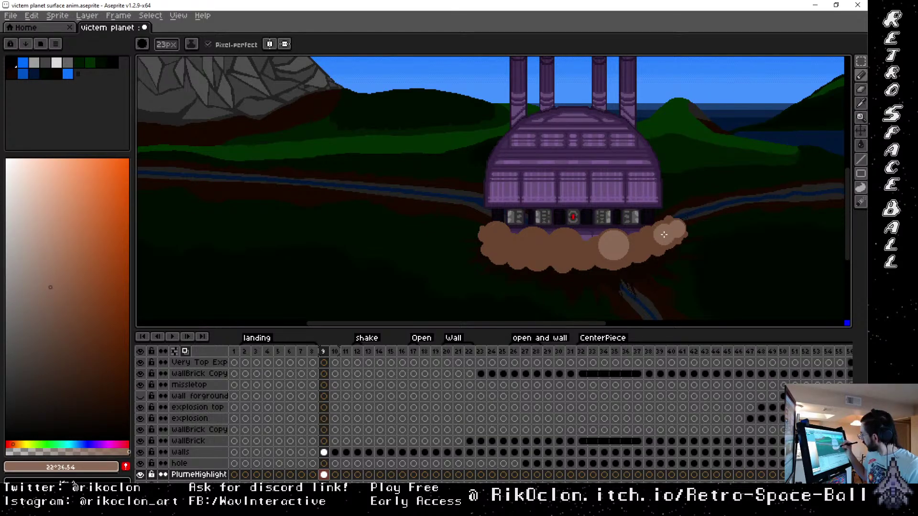
key(plus)
key(plus)
key(plus)
key(plus)
key(plus)
key(plus)
key(plus)
key(plus)
key(minus)
key(minus)
key(minus)
key(minus)
key(minus)
key(minus)
key(minus)
key(minus)
key(minus)
key(minus)
key(minus)
key(minus)
key(minus)
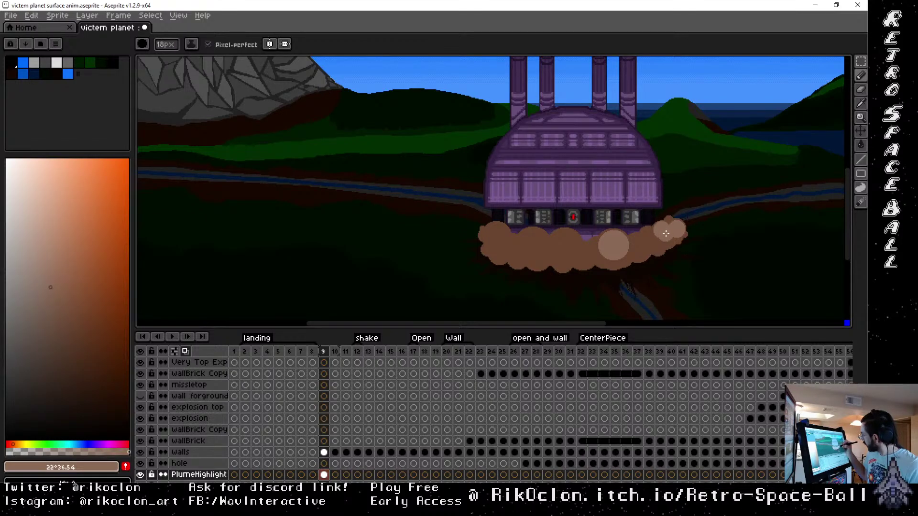
key(plus)
key(minus)
key(minus)
key(minus)
key(minus)
key(minus)
key(minus)
key(minus)
key(minus)
key(minus)
key(minus)
key(minus)
key(minus)
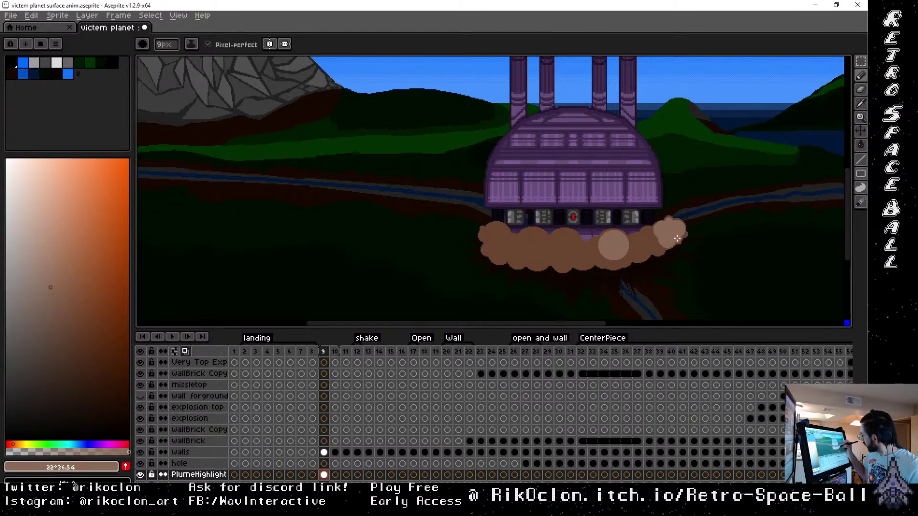
Enlarge the brush to 15 px and extend the right-end highlight inward along the cloud with smaller puffs
key(plus)
key(plus)
key(plus)
key(plus)
key(plus)
key(plus)
key(plus)
key(plus)
key(plus)
key(plus)
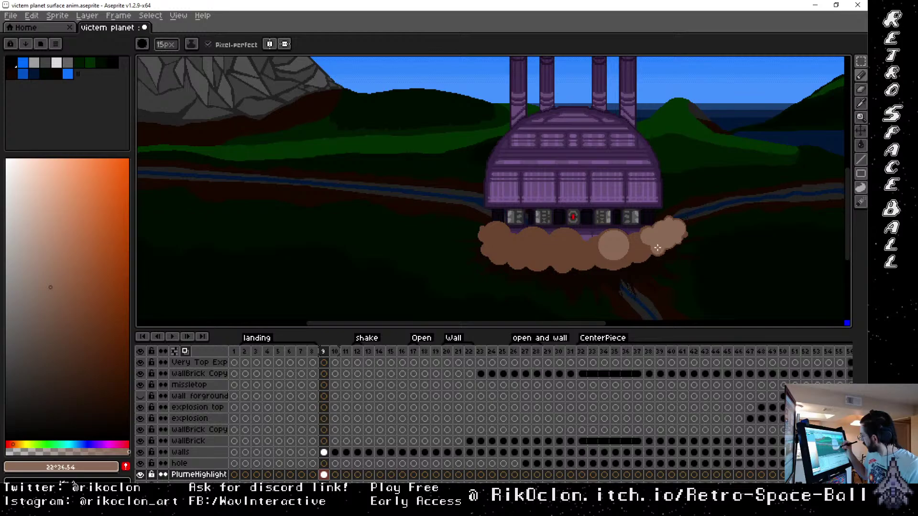
Dab a 21 px highlight beside the large right-of-centre one, and add a small bump to it with a reduced brush
key(plus)
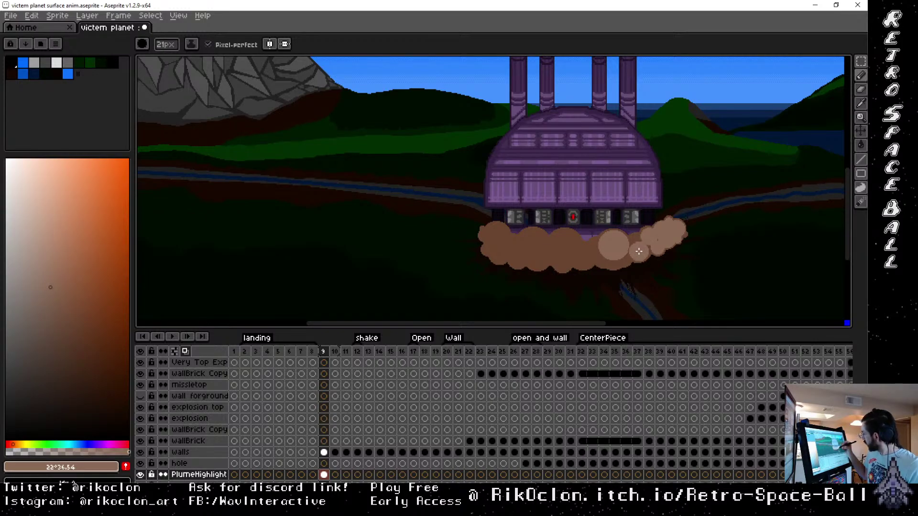
key(minus)
key(minus)
key(minus)
key(minus)
key(minus)
key(minus)
key(minus)
key(minus)
key(minus)
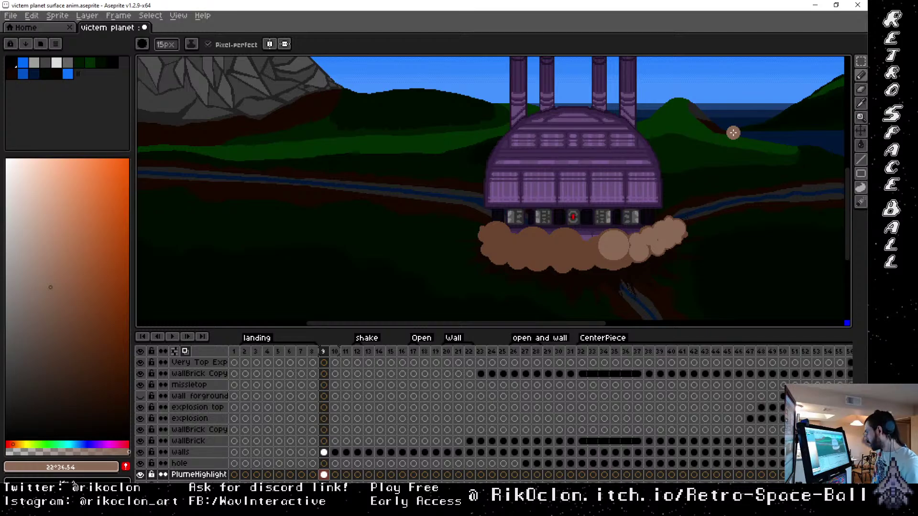
Enlarge the brush to 34 px and dab a large highlight on the cloud's central puff
key(plus)
key(plus)
key(plus)
key(plus)
key(plus)
key(plus)
key(plus)
key(plus)
key(plus)
key(plus)
key(plus)
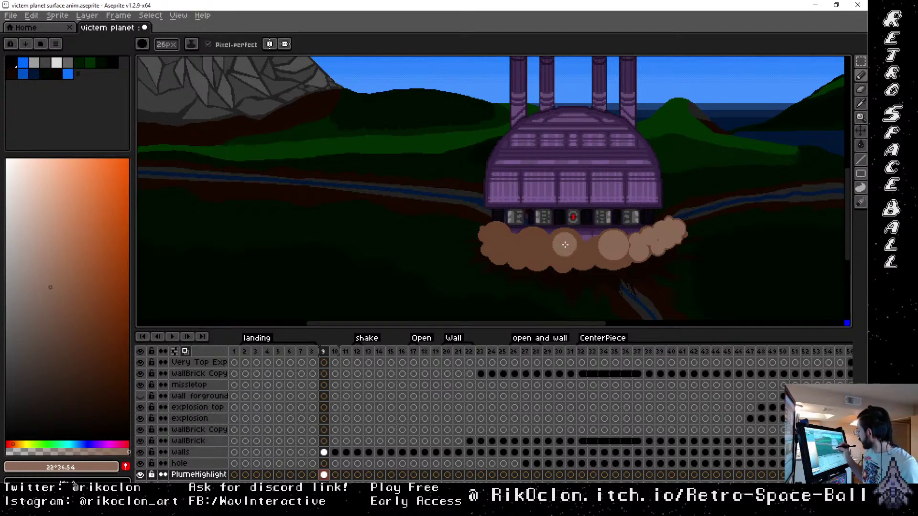
key(plus)
key(plus)
key(plus)
key(plus)
key(plus)
key(plus)
key(plus)
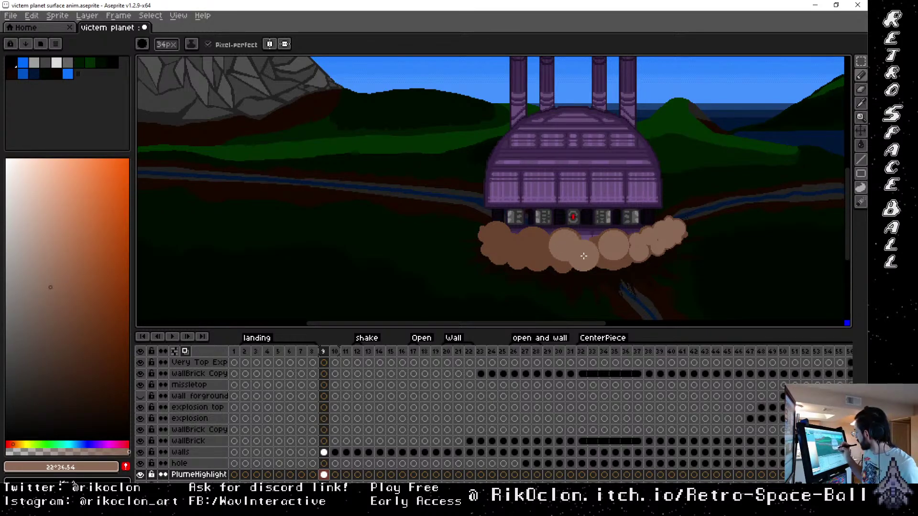
Reduce the brush to 18 px for a smaller highlight at the lower right of the central one
key(minus)
key(minus)
key(minus)
key(minus)
key(minus)
key(minus)
key(minus)
key(minus)
key(minus)
key(minus)
key(minus)
key(minus)
key(minus)
key(minus)
key(minus)
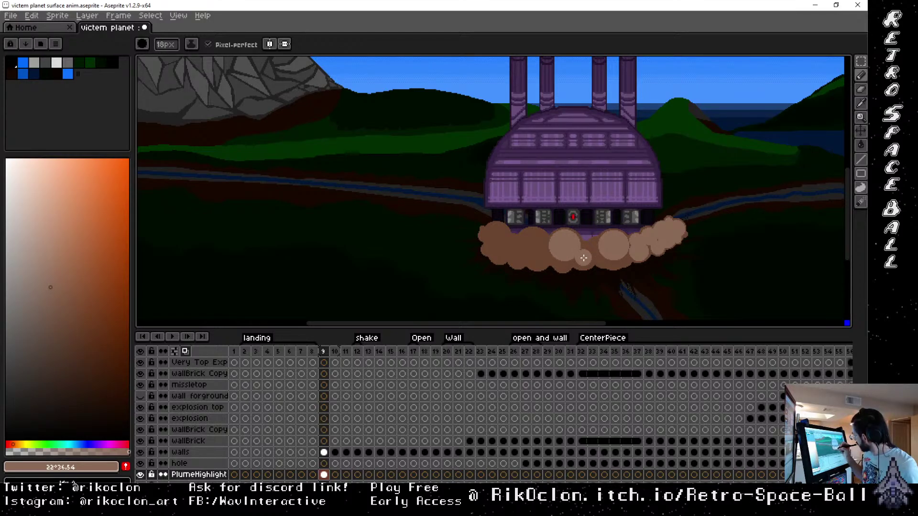
Vary the brush size down to 15 px and add small highlight puffs between the two large ones and along the cloud's lower edge
key(minus)
key(minus)
key(minus)
key(minus)
key(minus)
key(plus)
key(plus)
key(plus)
key(plus)
key(plus)
key(plus)
key(plus)
key(plus)
key(minus)
key(minus)
key(minus)
key(minus)
key(minus)
key(minus)
key(minus)
key(minus)
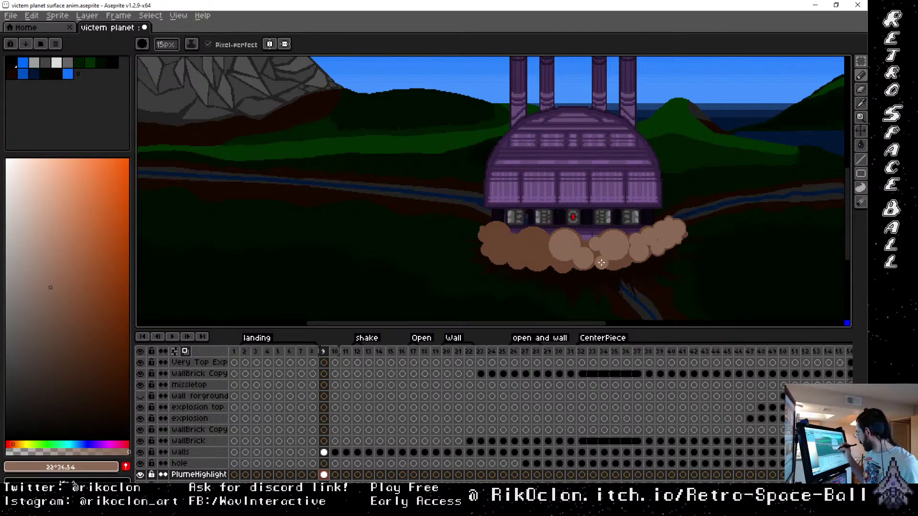
Vary the brush between 6 and 13 px and dab small highlight bumps along the cloud's lower edge beneath the right-of-centre highlight
key(minus)
key(minus)
key(minus)
key(minus)
key(minus)
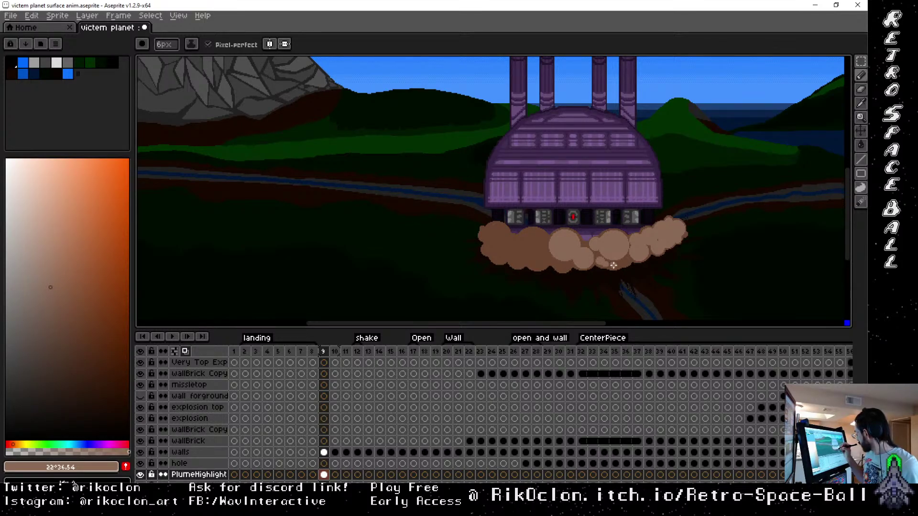
key(plus)
key(plus)
key(plus)
key(plus)
key(plus)
key(plus)
key(plus)
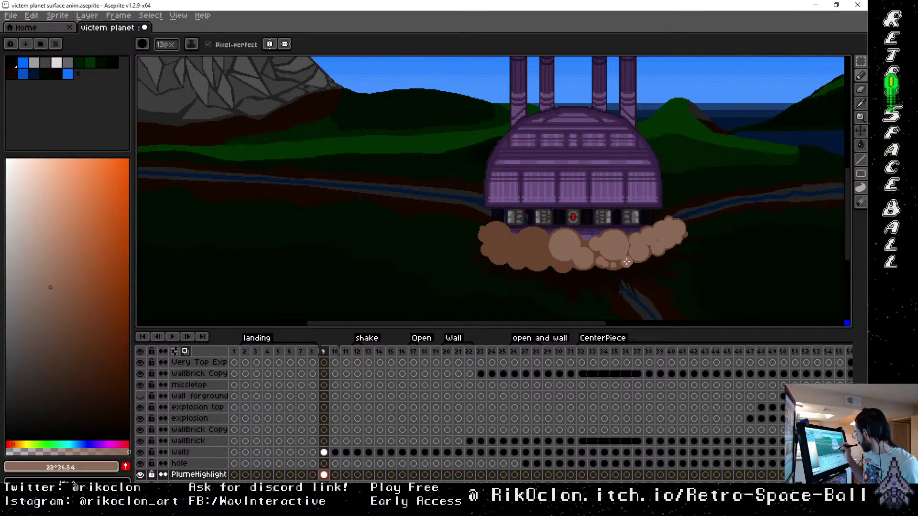
key(minus)
key(minus)
key(minus)
key(minus)
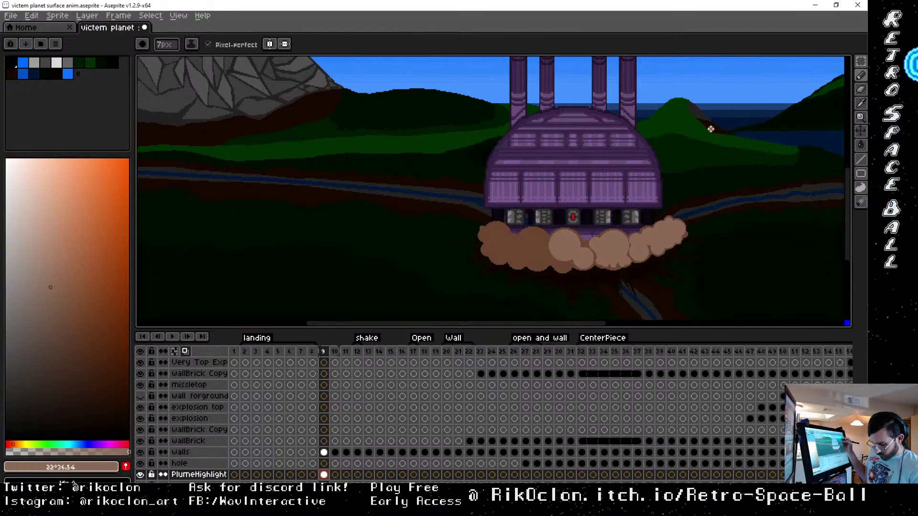
Set the brush to 27 px and dab a large highlight on the puff left of the central one, undoing and replacing the first dab
key(plus)
key(plus)
key(plus)
key(plus)
key(plus)
key(plus)
key(plus)
key(plus)
key(plus)
key(plus)
key(plus)
key(plus)
key(plus)
key(plus)
key(plus)
key(plus)
key(plus)
key(plus)
key(plus)
key(plus)
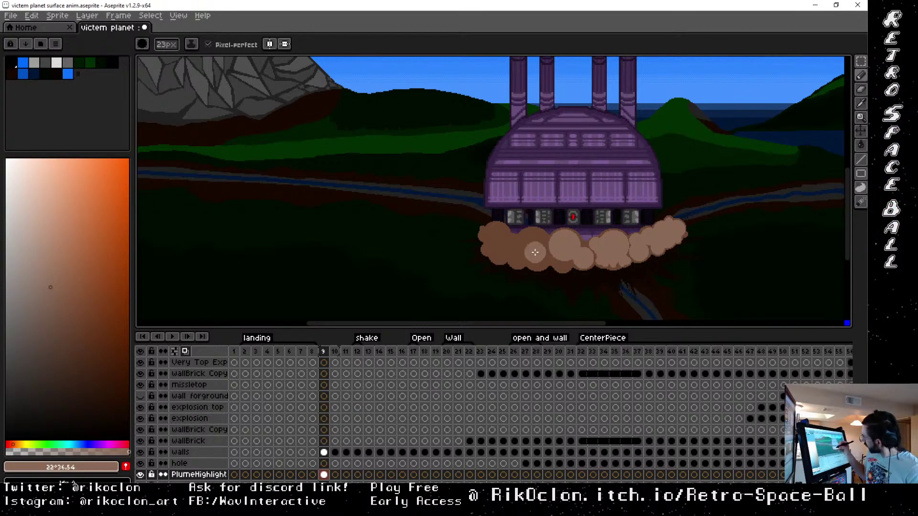
key(plus)
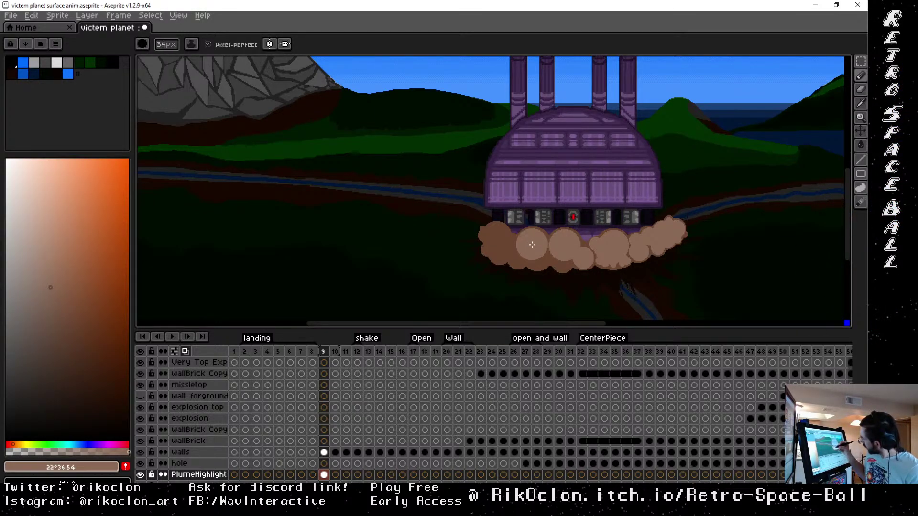
key(minus)
key(minus)
key(minus)
key(minus)
key(minus)
key(minus)
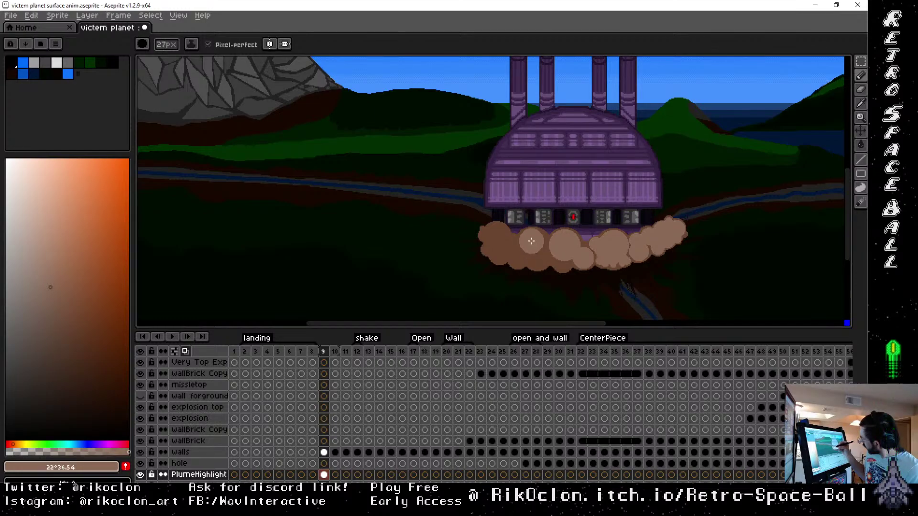
click(532, 241)
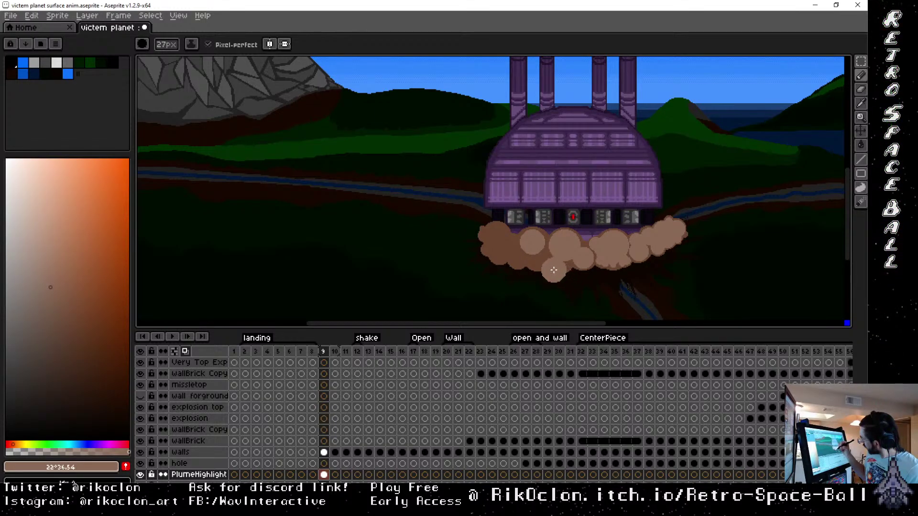
key(ctrl+z)
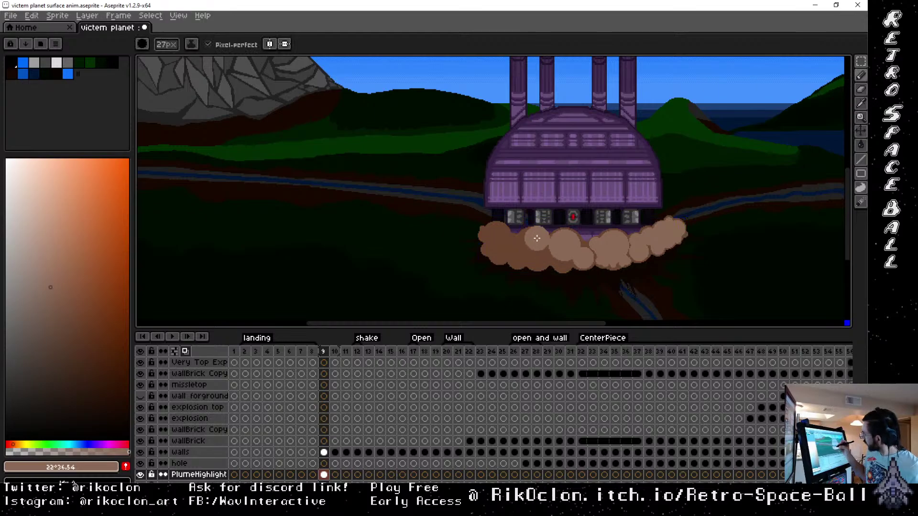
click(531, 242)
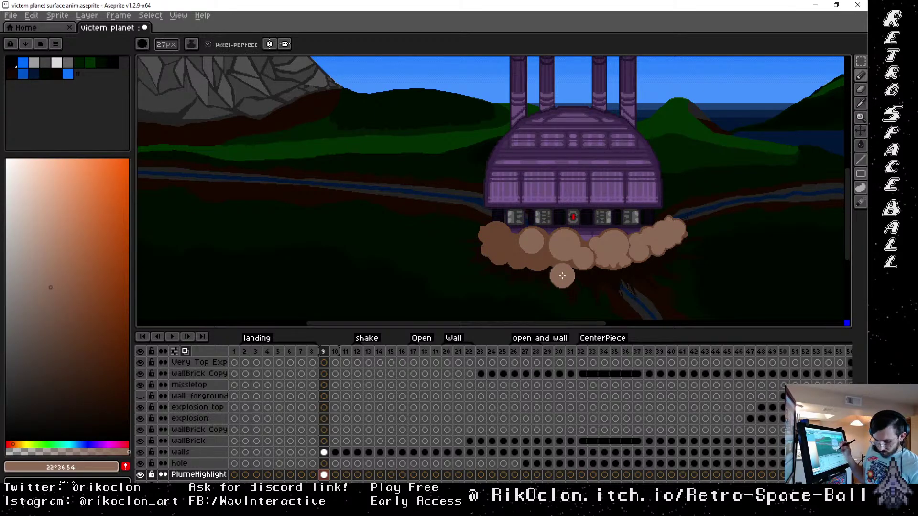
Sample the highlight colour #8a6a57 from the cloud's central puff
key(x)
key(bracketright)
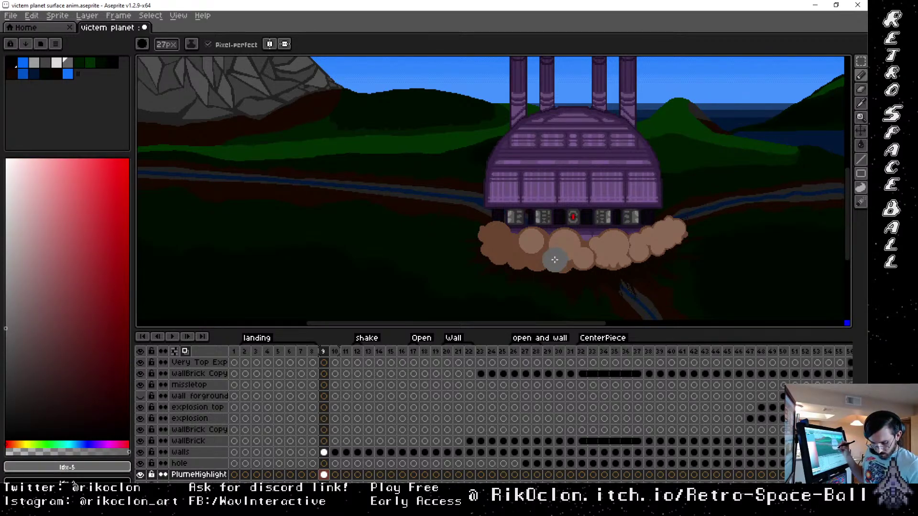
alt+click(571, 240)
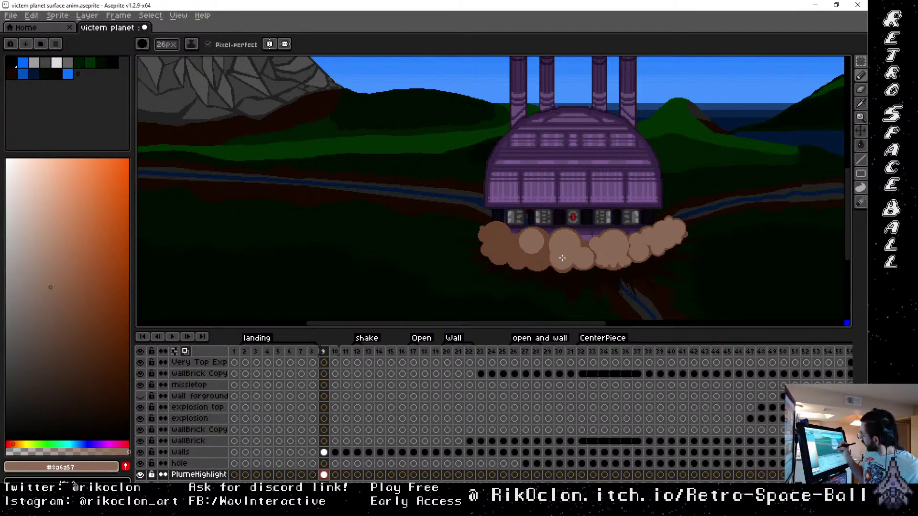
Reduce the brush to 16 px and dab a highlight on the lower-edge puff beneath the central highlight
key(minus)
key(minus)
key(minus)
key(minus)
key(minus)
key(minus)
key(minus)
key(minus)
key(minus)
key(minus)
key(minus)
key(minus)
key(minus)
key(minus)
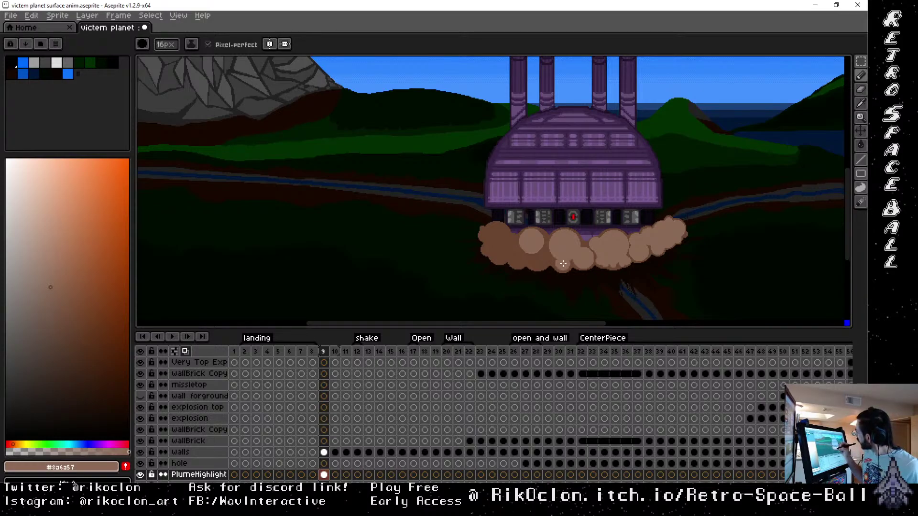
Enlarge the brush to 23 px and dab a highlight on the lower puff left of centre
key(plus)
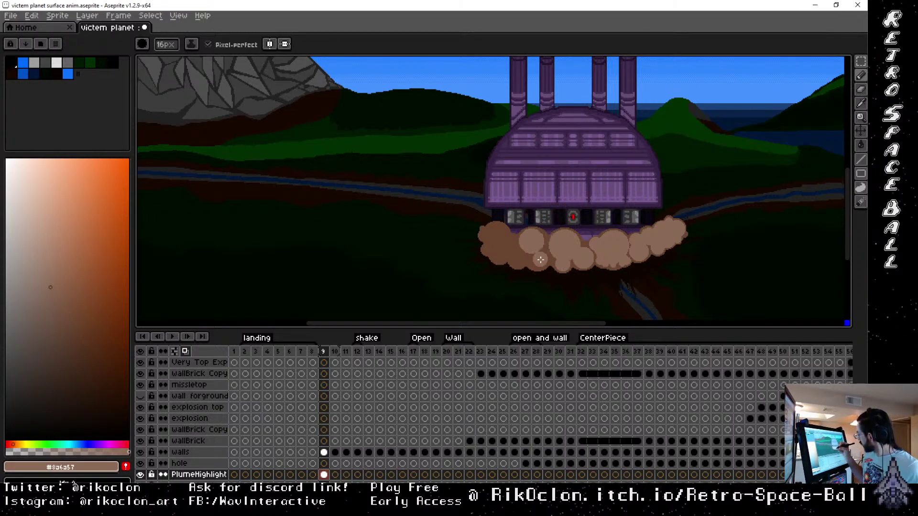
key(plus)
key(plus)
key(plus)
key(plus)
key(plus)
key(plus)
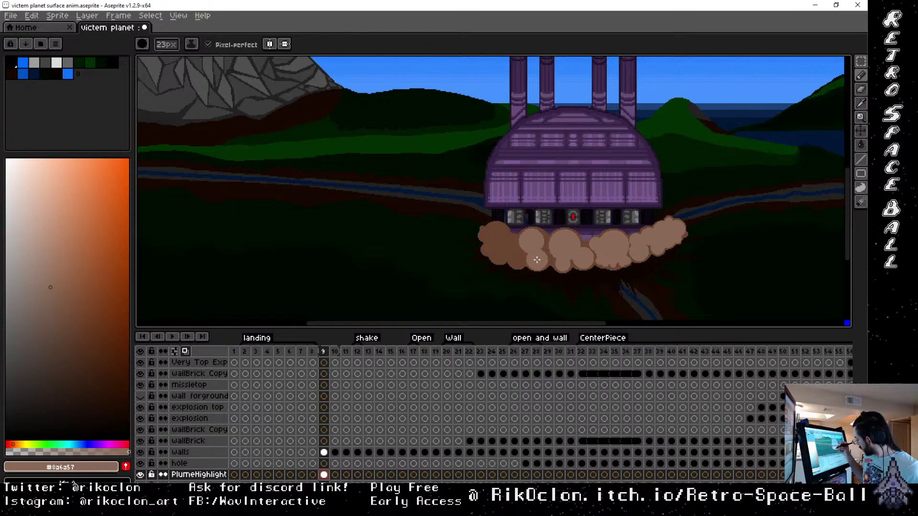
Reduce the brush to about 17 px and dab a smaller highlight further left along the cloud's lower edge
key(minus)
key(minus)
key(minus)
key(minus)
key(minus)
key(minus)
key(minus)
key(minus)
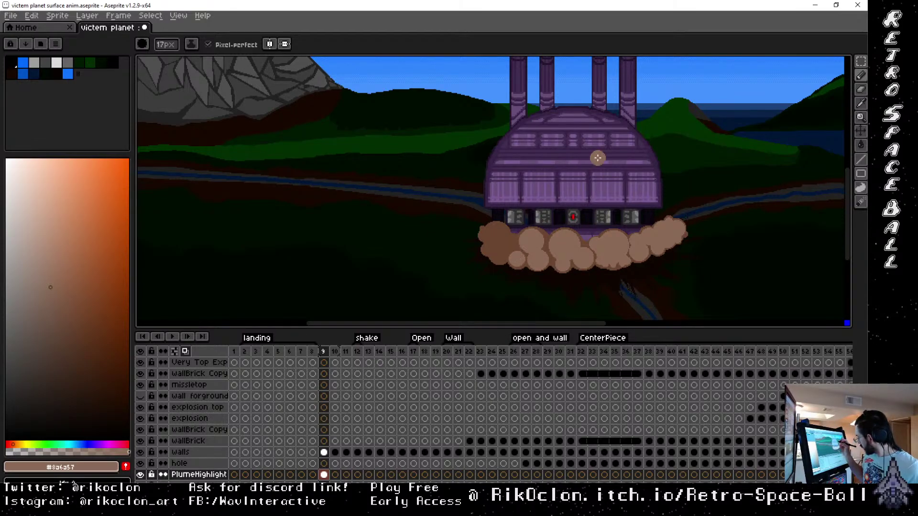
Dab highlights of about 25 px and 30 px on the lower and upper puffs at the cloud's left end
key(plus)
key(plus)
key(plus)
key(plus)
key(plus)
key(plus)
key(plus)
key(plus)
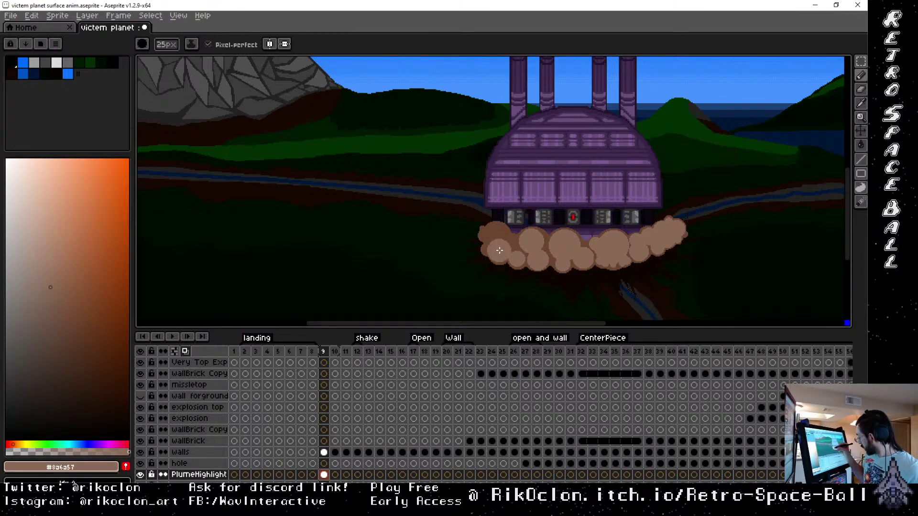
key(plus)
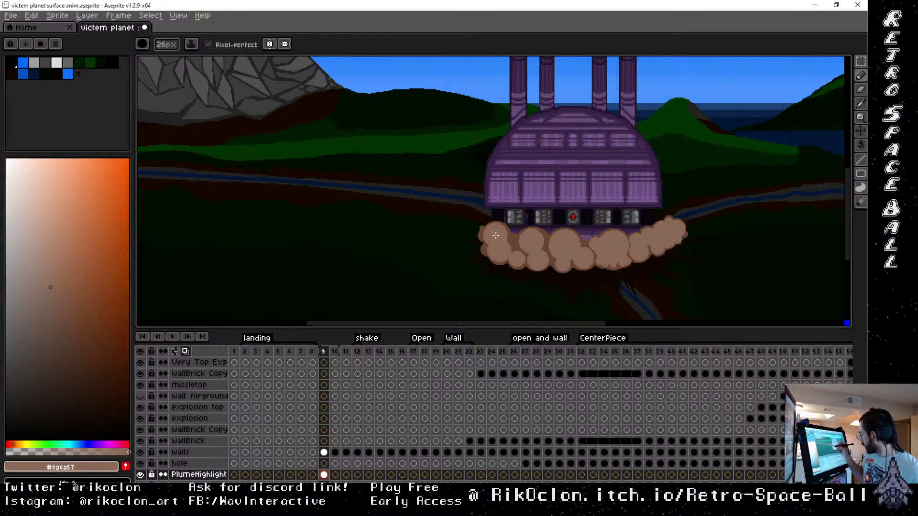
key(plus)
key(plus)
key(plus)
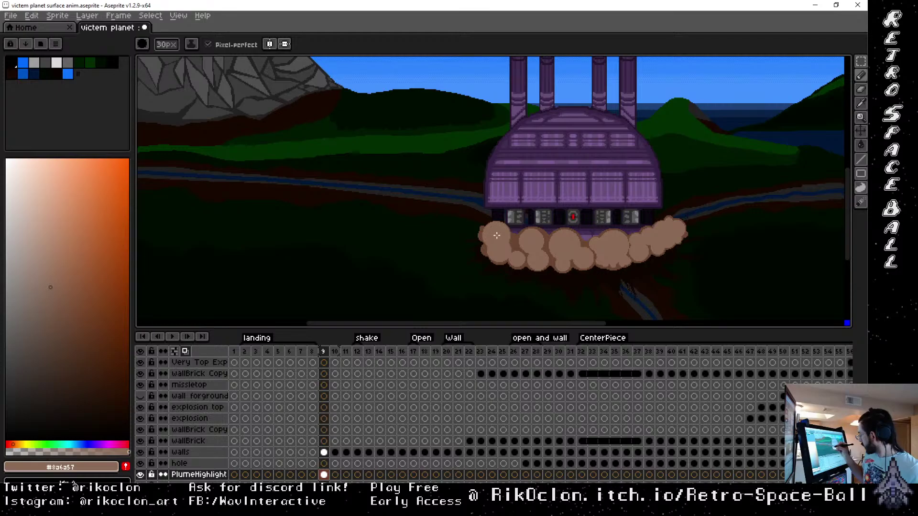
Reduce the brush to 12 px and add small highlight bumps along the outer edge of the cloud's left end
key(minus)
key(minus)
key(minus)
key(minus)
key(minus)
key(minus)
key(minus)
key(minus)
key(minus)
key(minus)
key(minus)
key(minus)
key(minus)
key(minus)
key(minus)
key(minus)
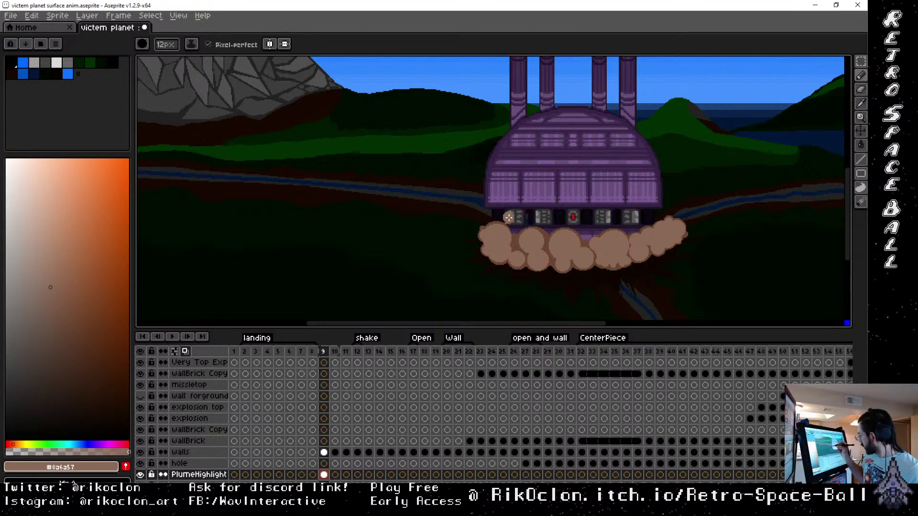
Reduce the brush to 5 px and fill in highlight between the left-end puffs and the neighbouring large one
key(plus)
key(minus)
key(minus)
key(minus)
key(minus)
key(minus)
key(minus)
key(minus)
key(minus)
key(minus)
key(minus)
key(minus)
key(minus)
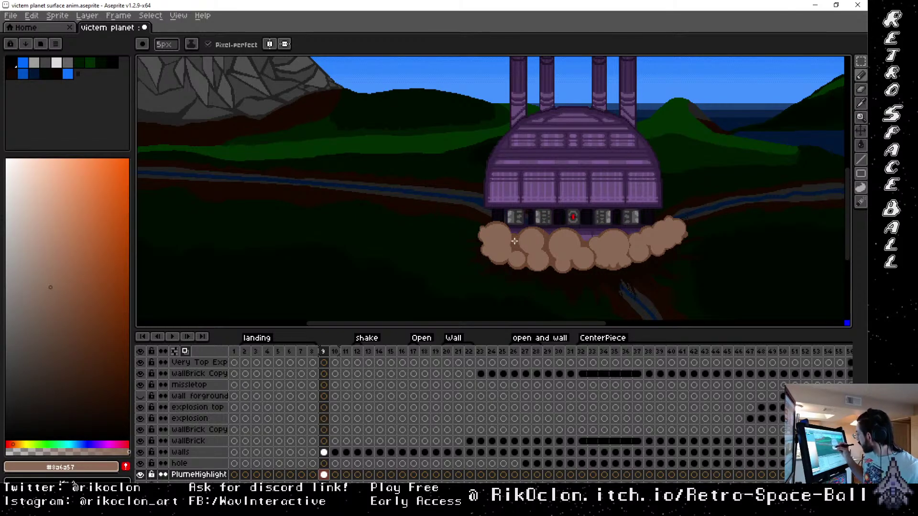
Enlarge the brush in stages to 23 px and join the two large highlights left of centre
key(plus)
key(plus)
key(plus)
key(plus)
key(plus)
key(plus)
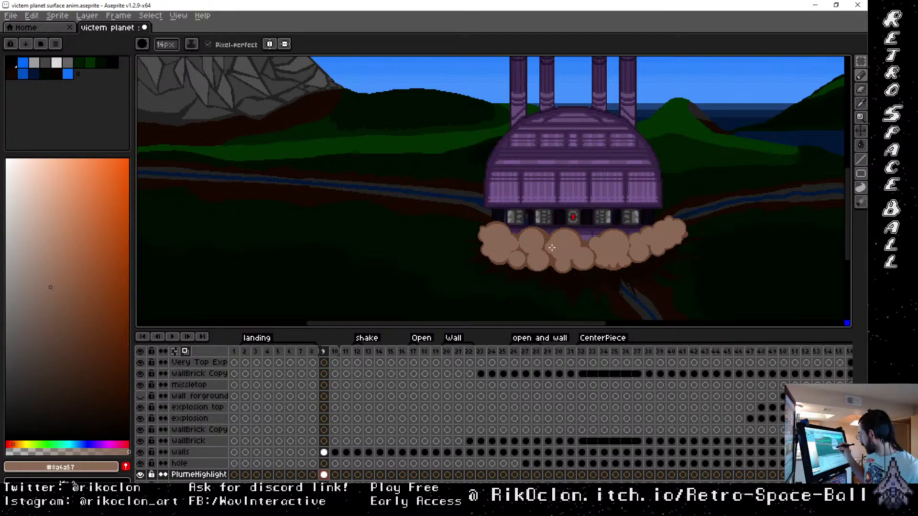
key(plus)
key(plus)
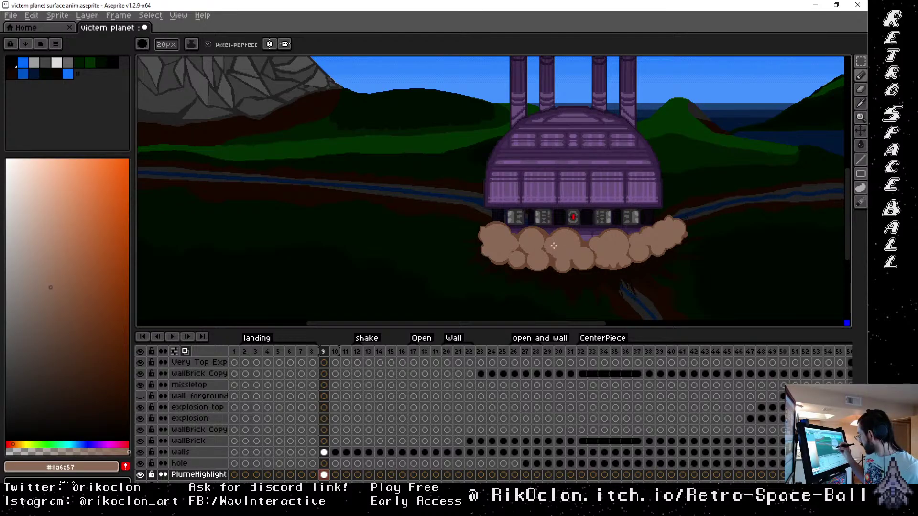
key(plus)
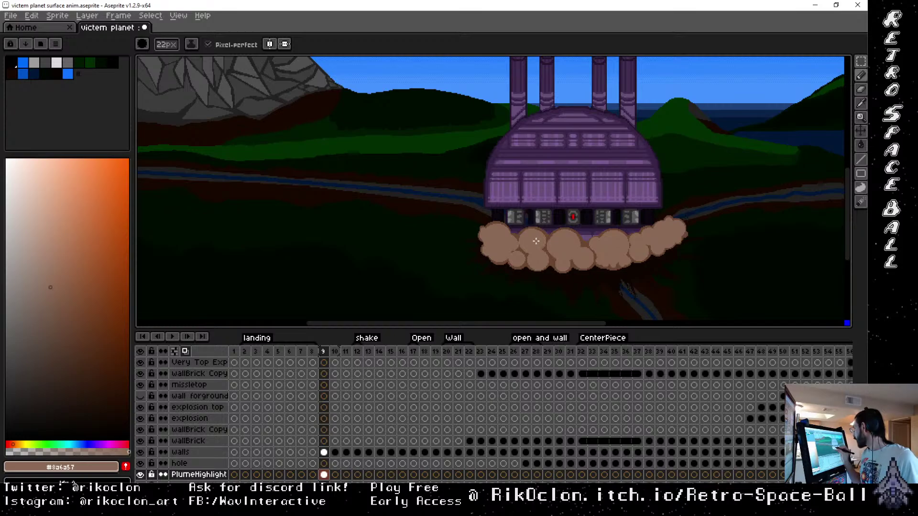
key(plus)
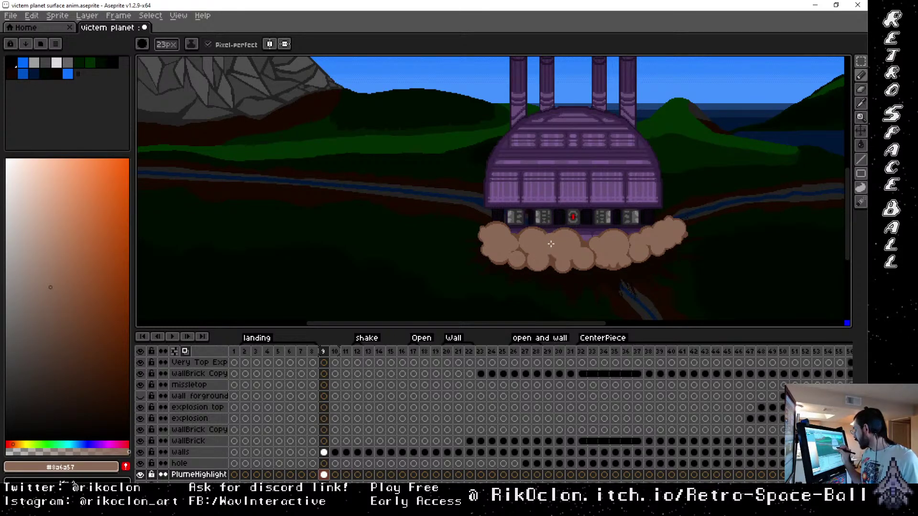
Reduce the brush to 12 px and touch up the remaining gaps between the cloud's highlights
key(minus)
key(minus)
key(minus)
key(minus)
key(minus)
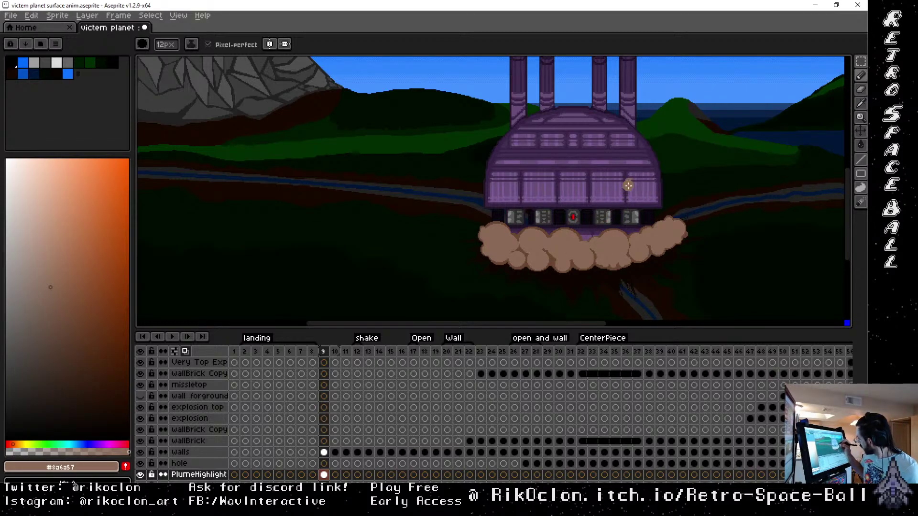
key(ctrl)
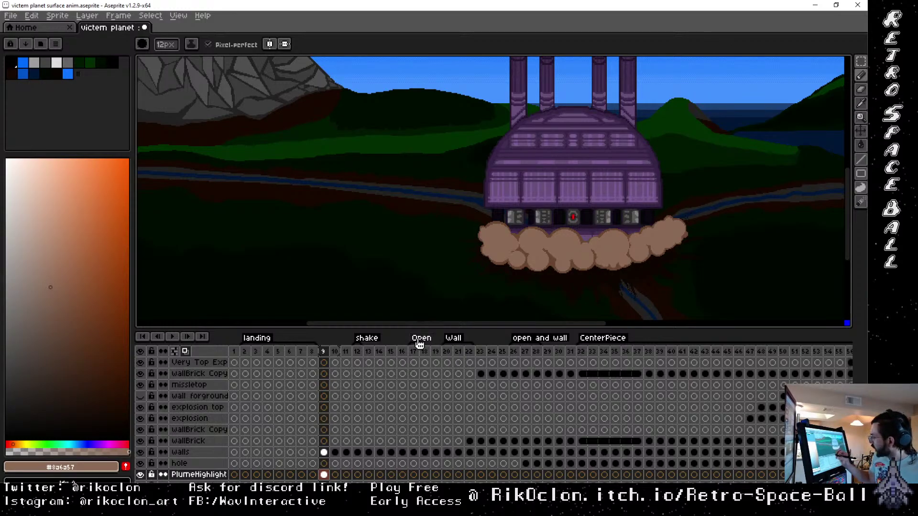
Compare frames 9 and 10, and select all of frame 9's highlight colour with the Magic Wand
click(312, 352)
click(325, 352)
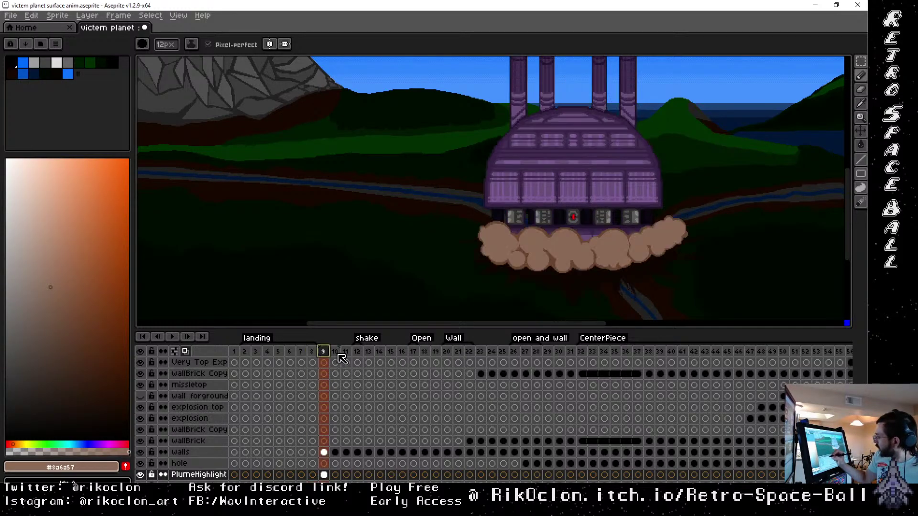
click(336, 353)
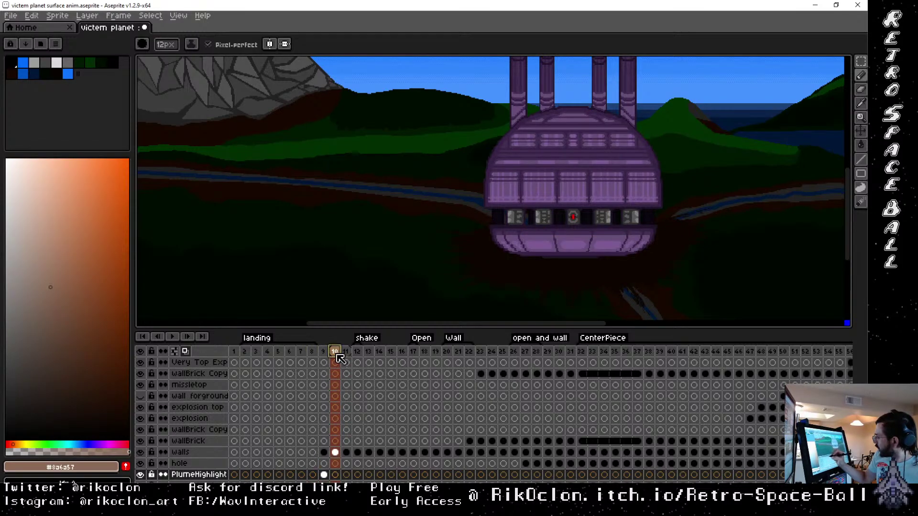
click(326, 352)
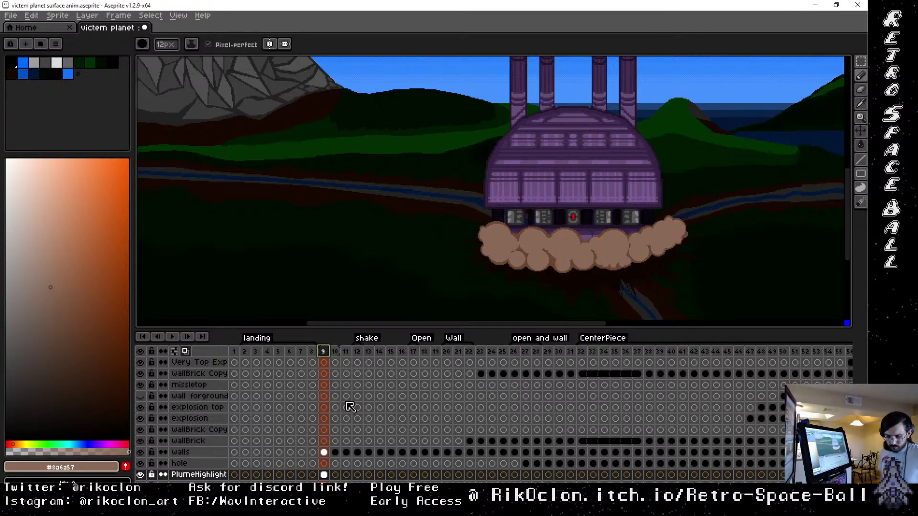
key(i)
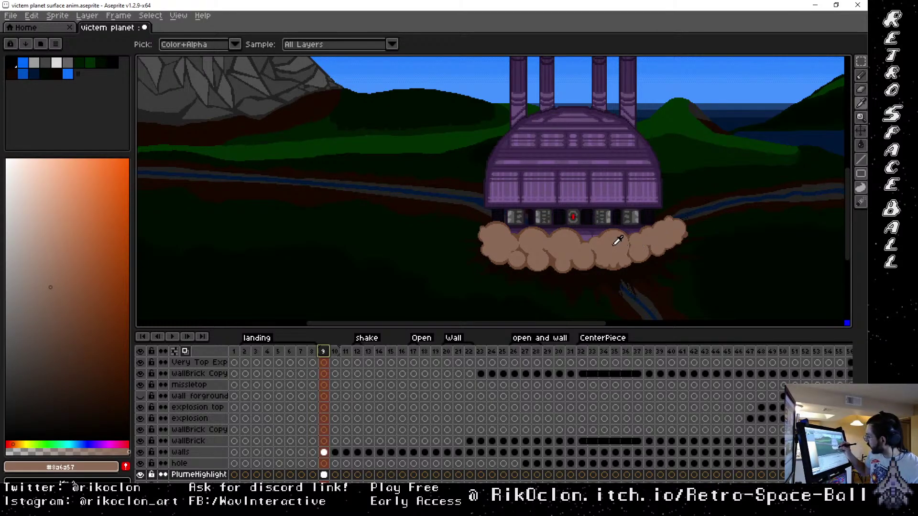
key(w)
click(626, 258)
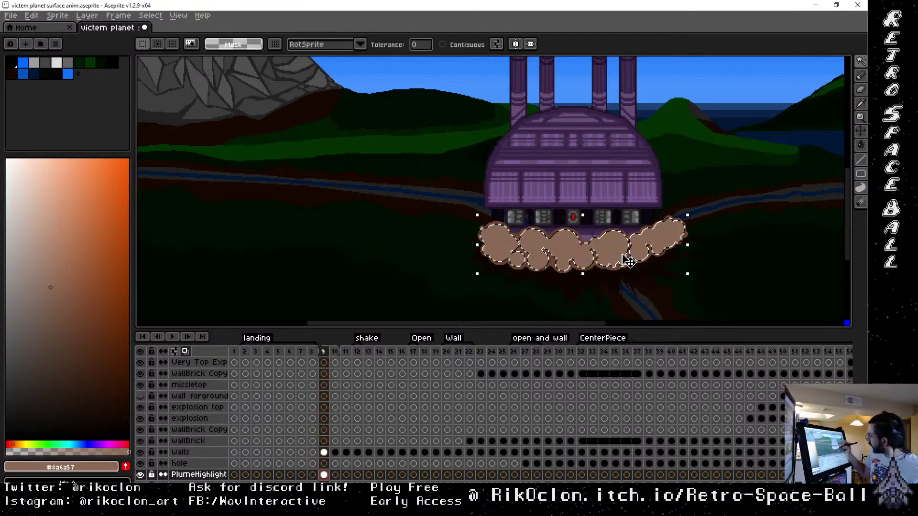
Try to paste the highlight into frame 10 of the PlumeHighlight layer, and return to frame 9
click(335, 352)
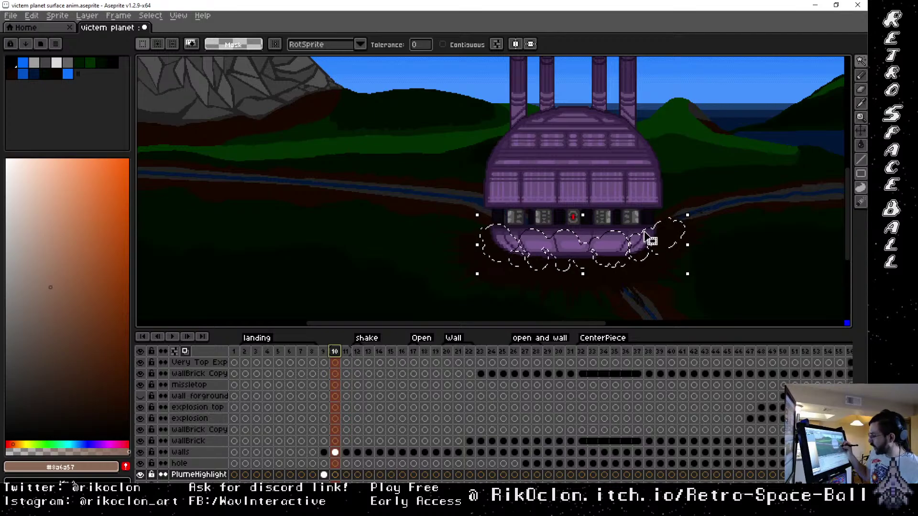
click(335, 475)
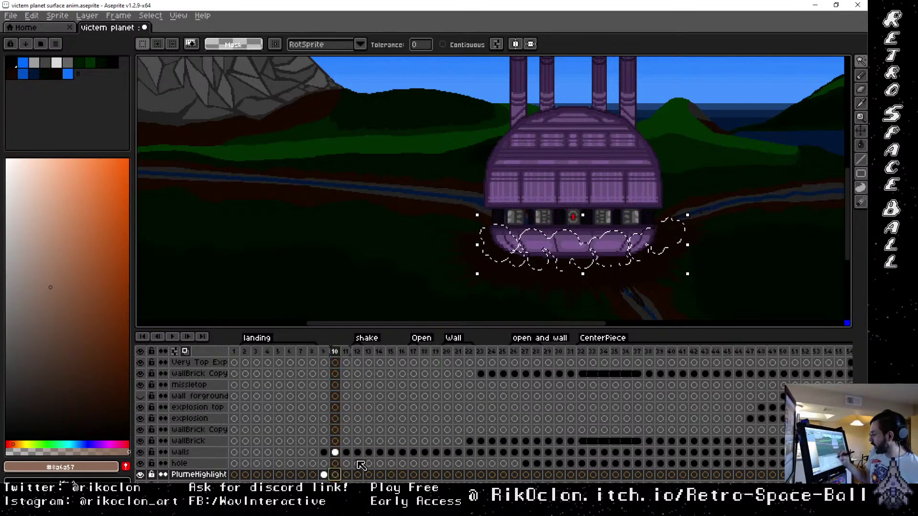
key(ctrl+v)
key(Escape)
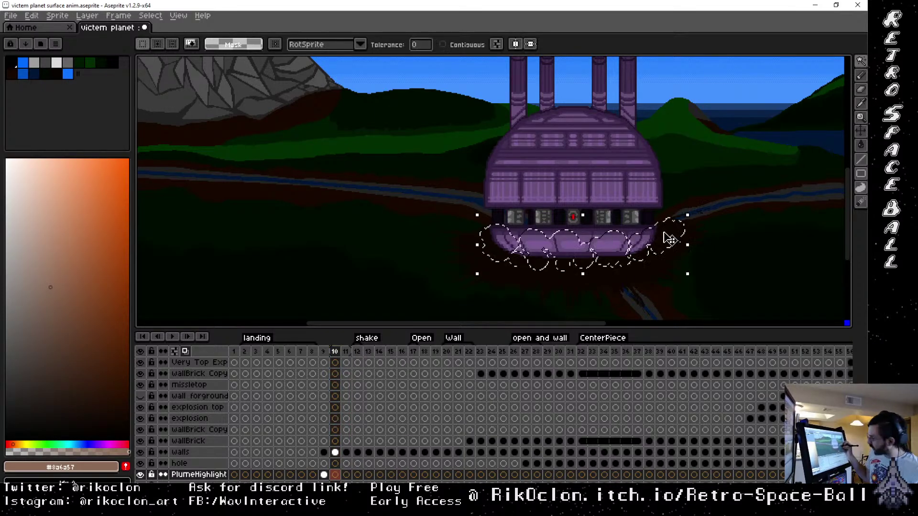
click(325, 355)
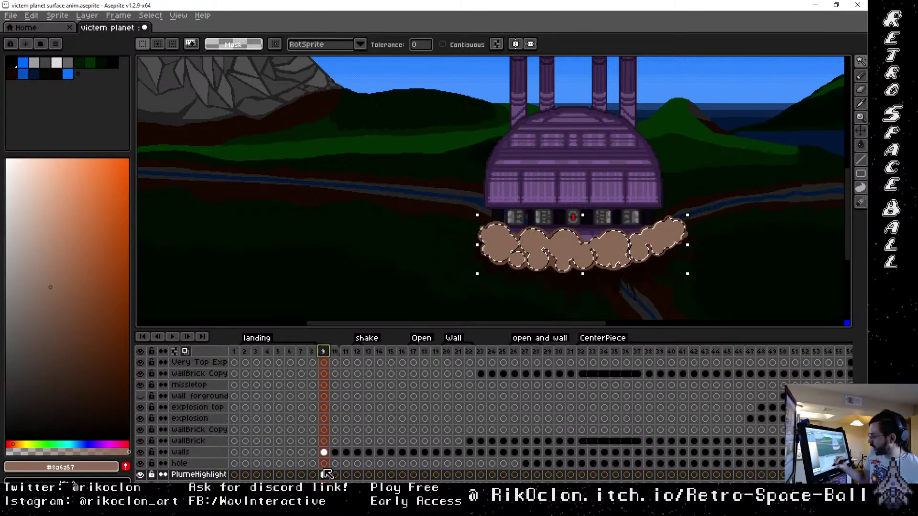
Copy frame 9's selected dust cloud highlight and paste it in place into frame 10 of the PlumeHighlight layer
click(651, 249)
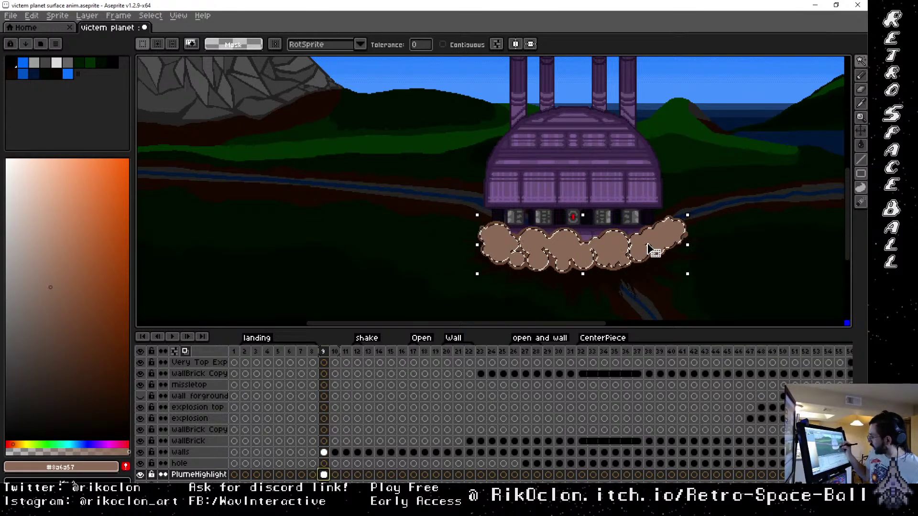
click(335, 474)
key(ctrl+v)
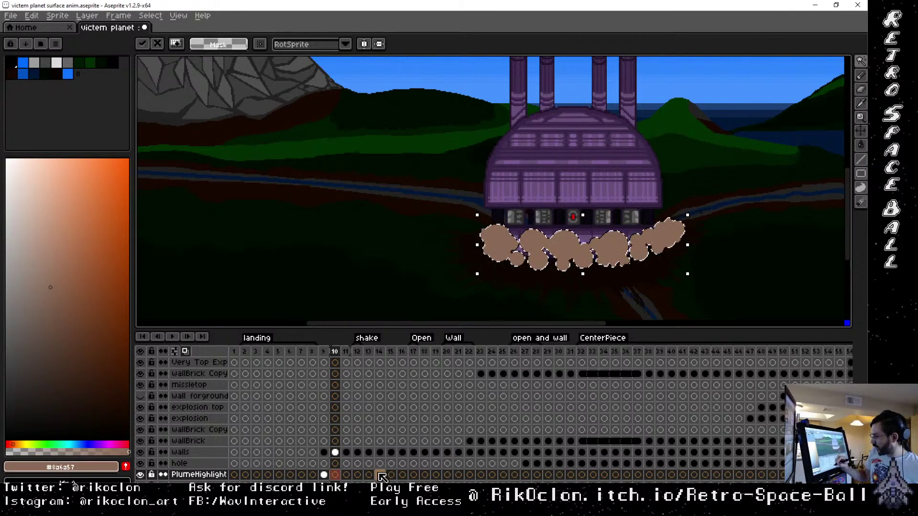
click(338, 479)
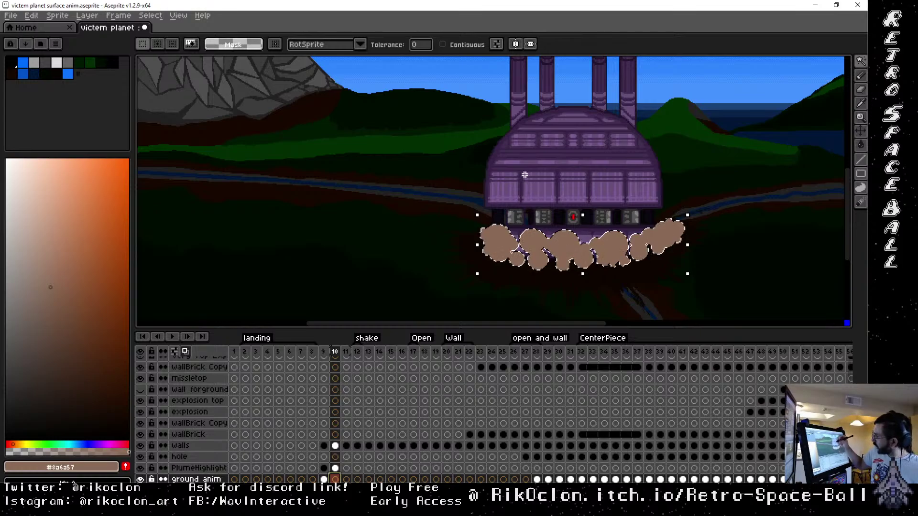
Sample the darker brown #6a4631 from frame 9's dust cloud, clear the selection, and make frame 10 of the ground anim layer active
click(324, 479)
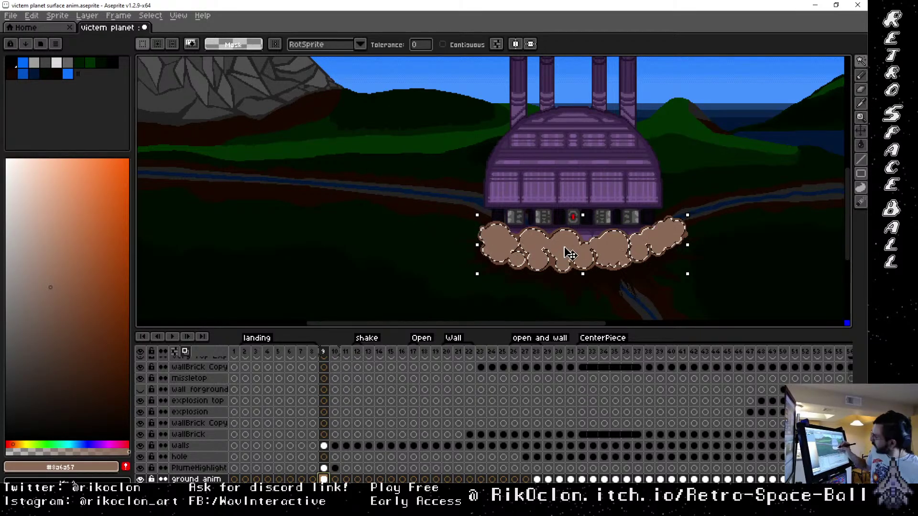
click(335, 479)
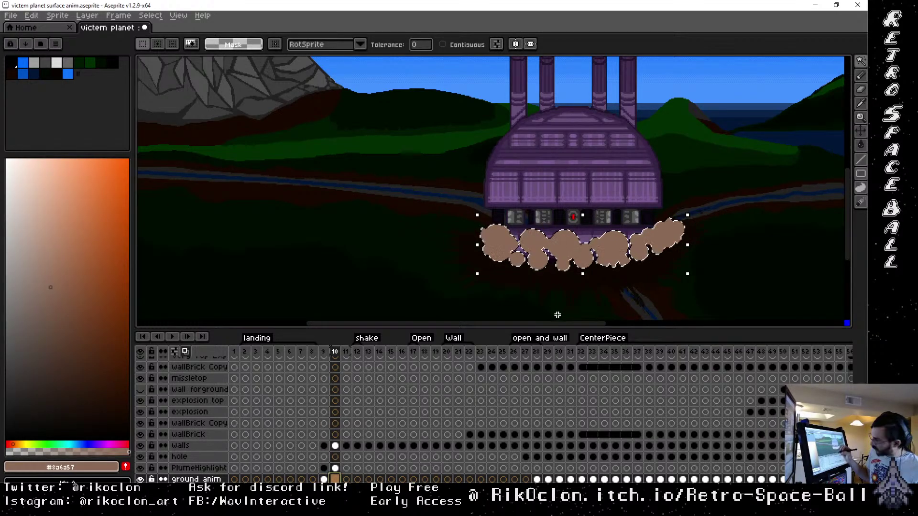
key(i)
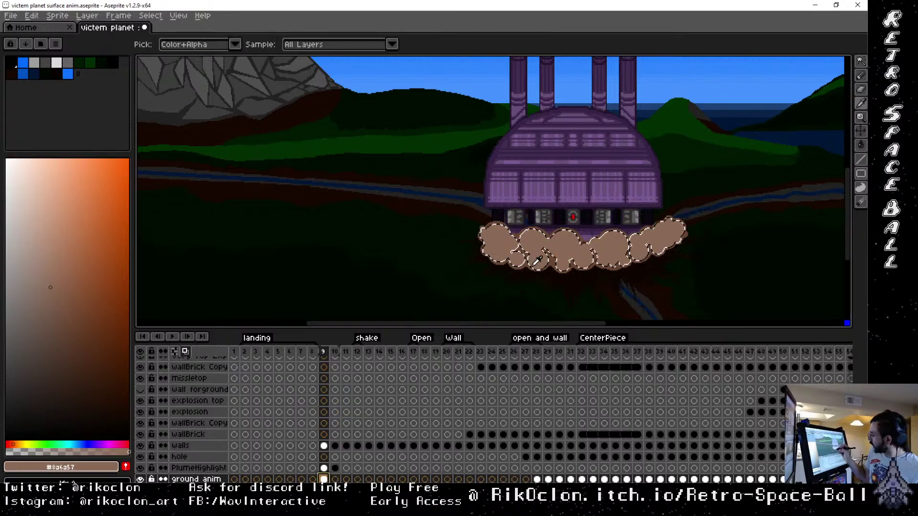
click(531, 260)
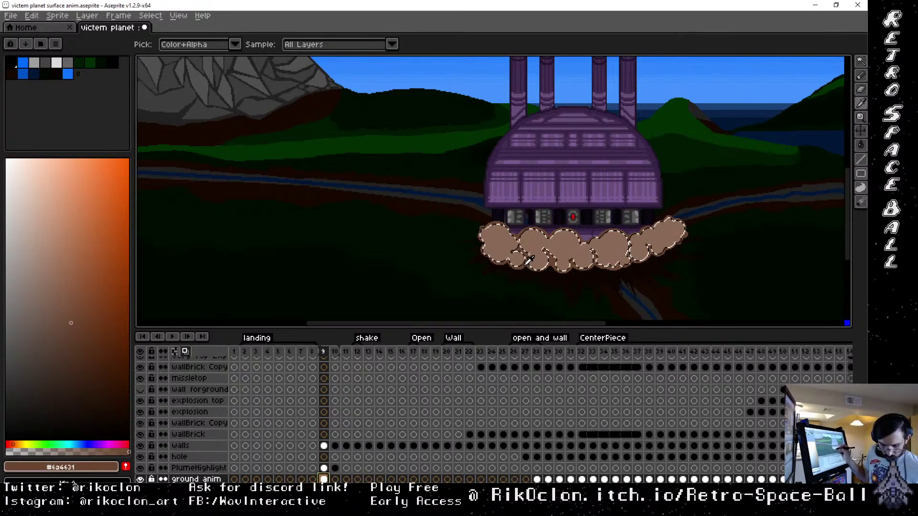
key(ctrl+d)
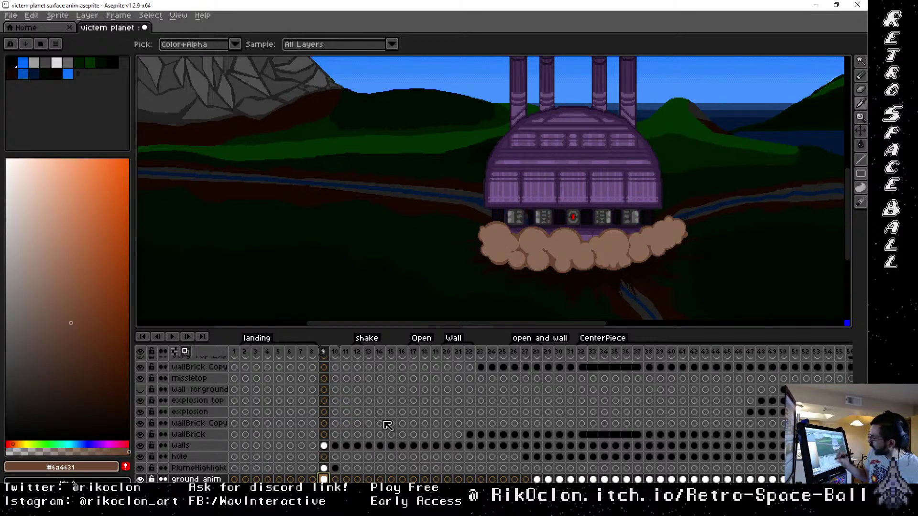
click(335, 478)
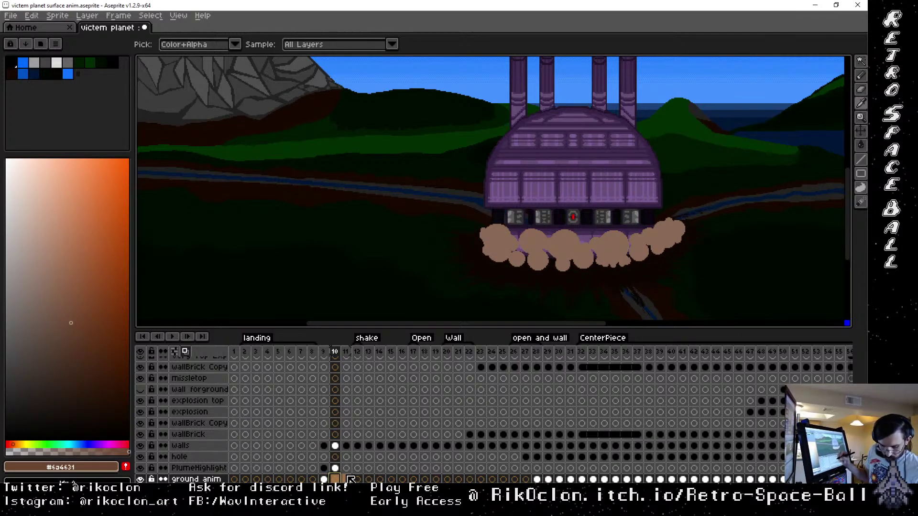
In frame 10 of the PlumeHighlight layer, shift rectangular pieces of the dust plume's right end outward and its lower-right part downward
key(b)
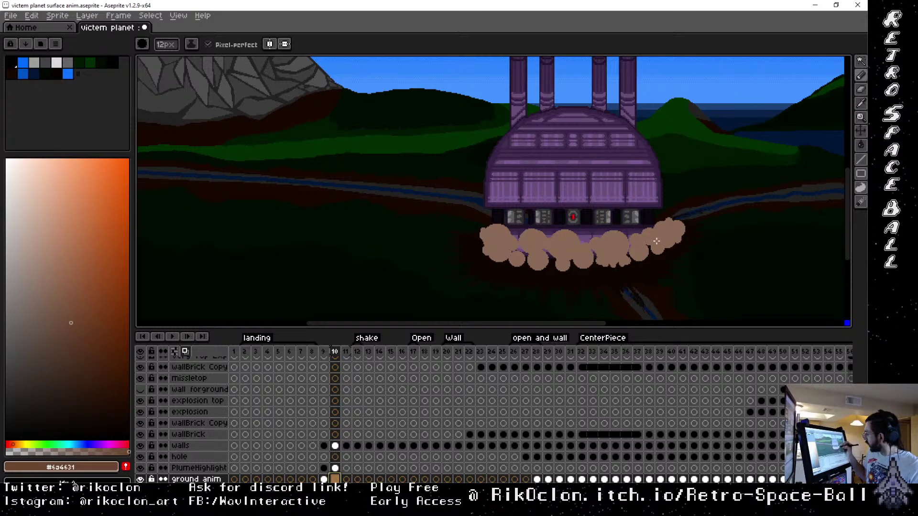
click(335, 469)
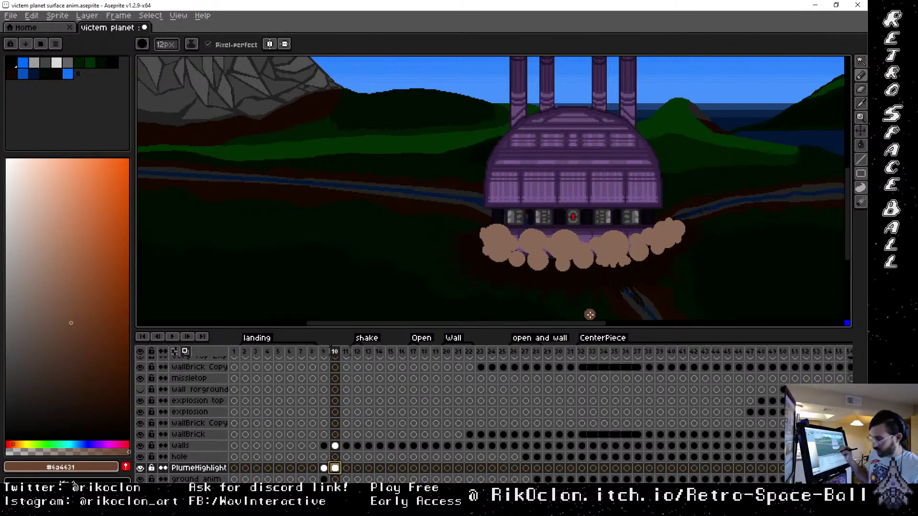
key(m)
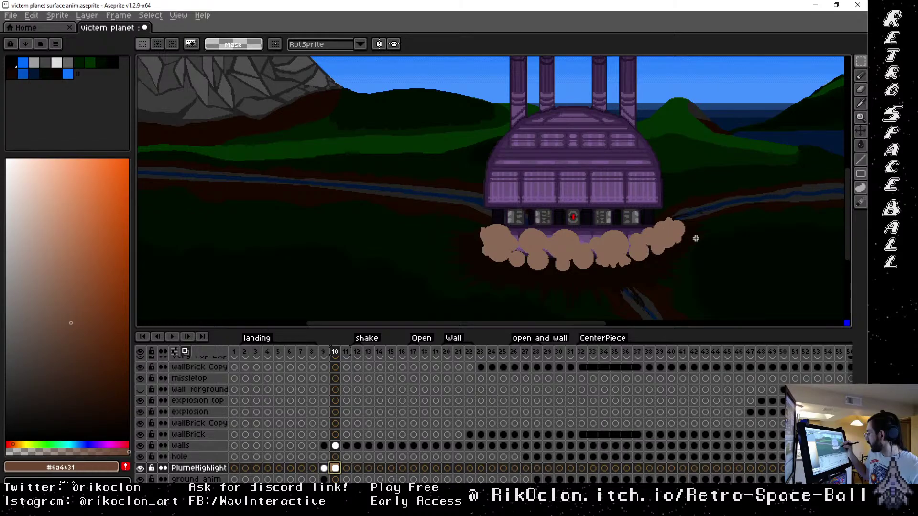
mouse_move(652, 208)
mouse_down()
mouse_move(705, 230)
mouse_move(698, 214)
mouse_up()
drag(721, 261, 676, 195)
drag(705, 233, 711, 231)
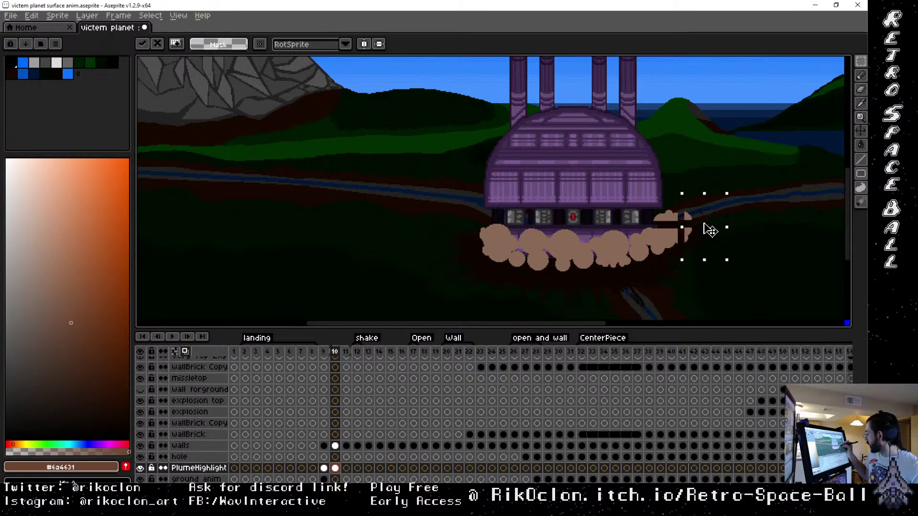
drag(694, 291, 601, 255)
key(ctrl+d)
drag(648, 280, 648, 289)
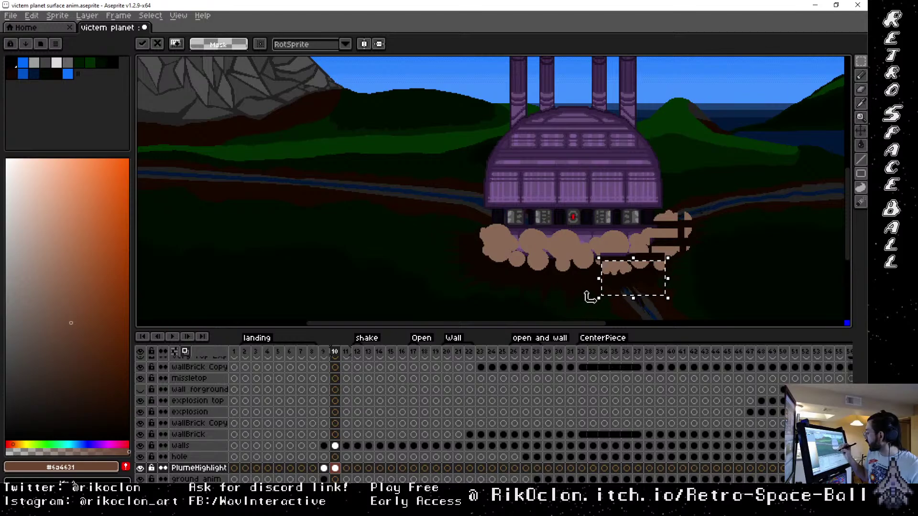
Shift rectangular pieces of the plume's left end outward, moving the lower-left part down and the upper-left part up
key(ctrl+d)
mouse_move(459, 247)
mouse_down()
mouse_move(502, 269)
mouse_move(496, 283)
mouse_up()
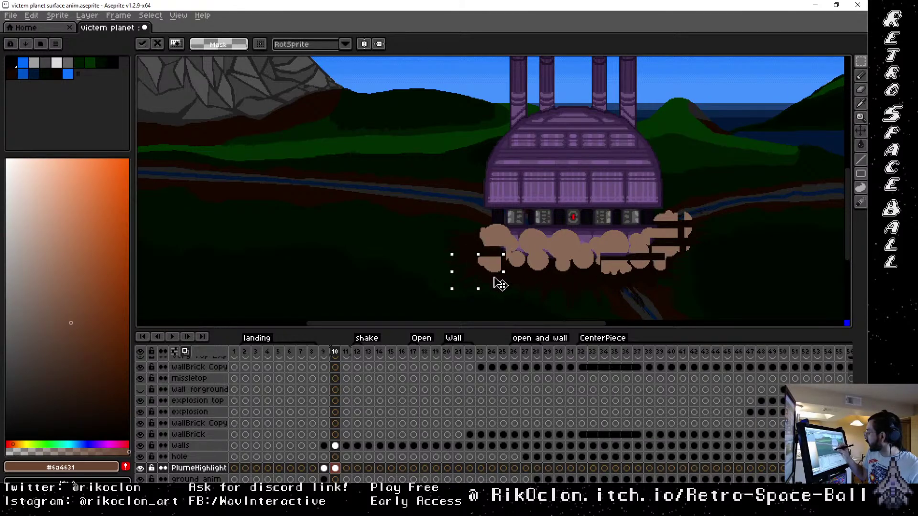
key(ctrl+d)
mouse_move(458, 213)
mouse_down()
mouse_move(499, 247)
mouse_move(485, 236)
mouse_up()
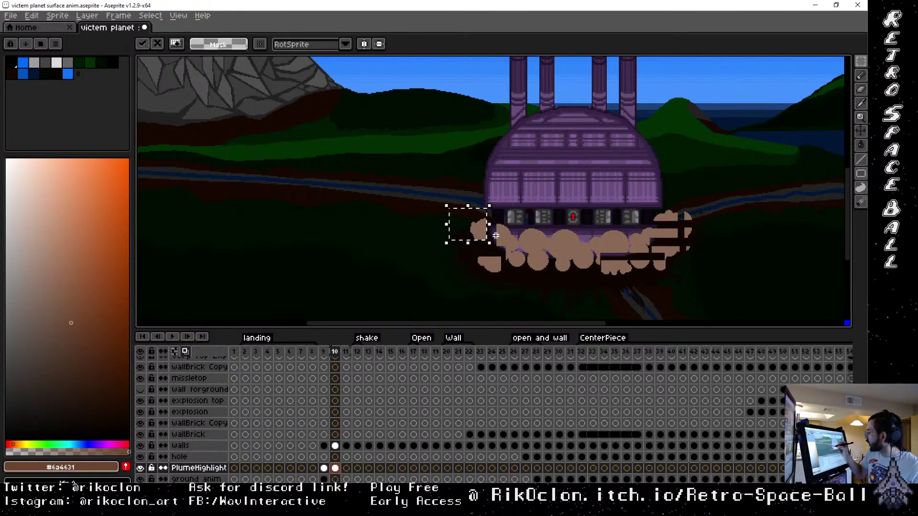
drag(464, 192, 521, 230)
drag(518, 228, 517, 220)
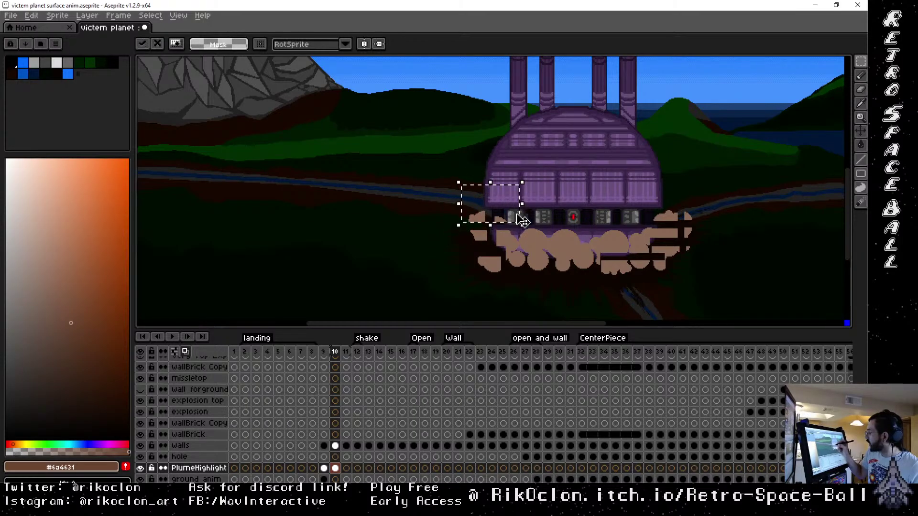
mouse_move(429, 208)
mouse_down()
mouse_move(486, 277)
mouse_move(477, 252)
mouse_up()
Move rectangular pieces along the plume's bottom edge downward to spread the dust beneath the ship
drag(566, 292, 486, 262)
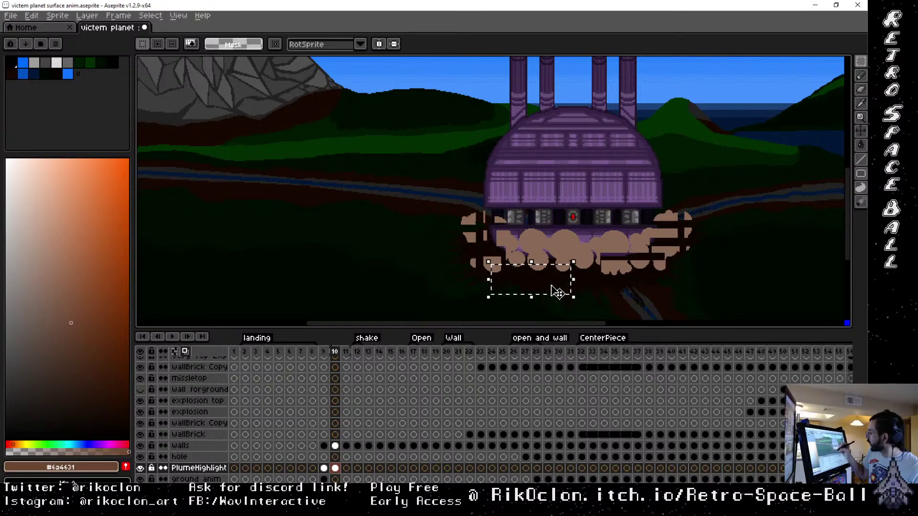
drag(562, 285, 566, 290)
drag(661, 267, 566, 302)
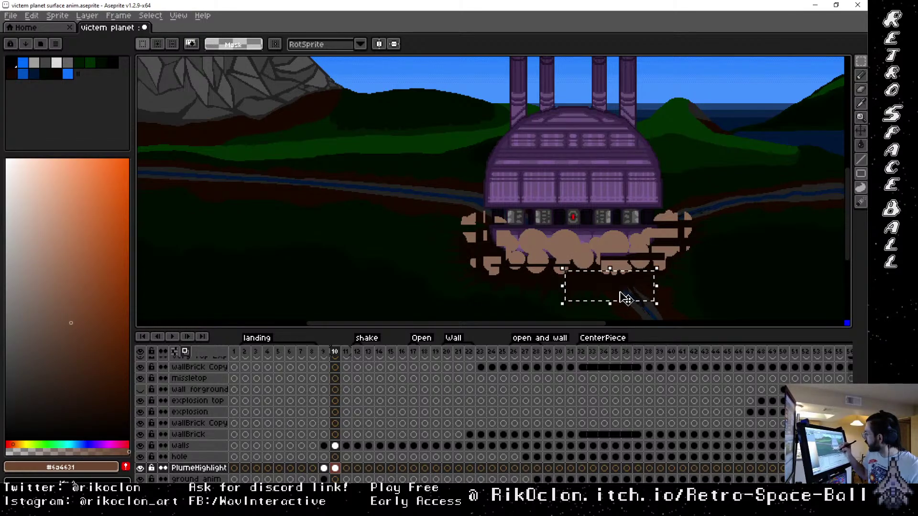
mouse_move(631, 299)
mouse_down()
mouse_move(631, 307)
mouse_move(559, 256)
mouse_up()
click(552, 295)
drag(598, 287, 600, 296)
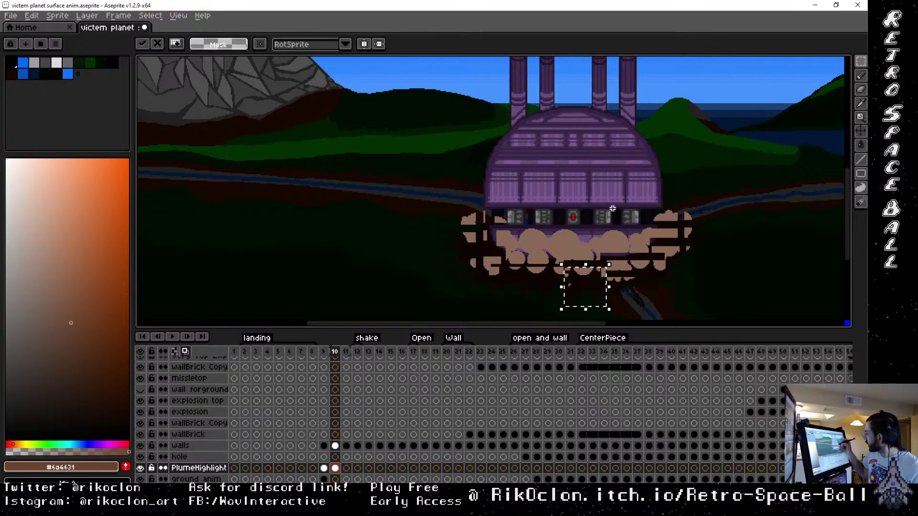
Move pieces of the plume's top edge and upper-right end upward, and compare the result with frame 9
mouse_move(494, 180)
mouse_down()
mouse_move(596, 242)
mouse_move(584, 211)
mouse_up()
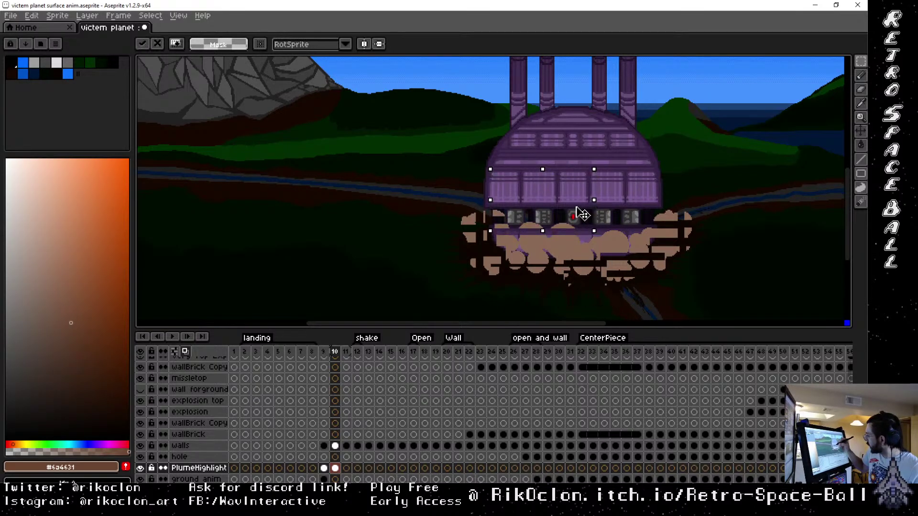
drag(569, 143, 644, 243)
click(627, 232)
drag(645, 163, 685, 234)
drag(672, 203, 673, 193)
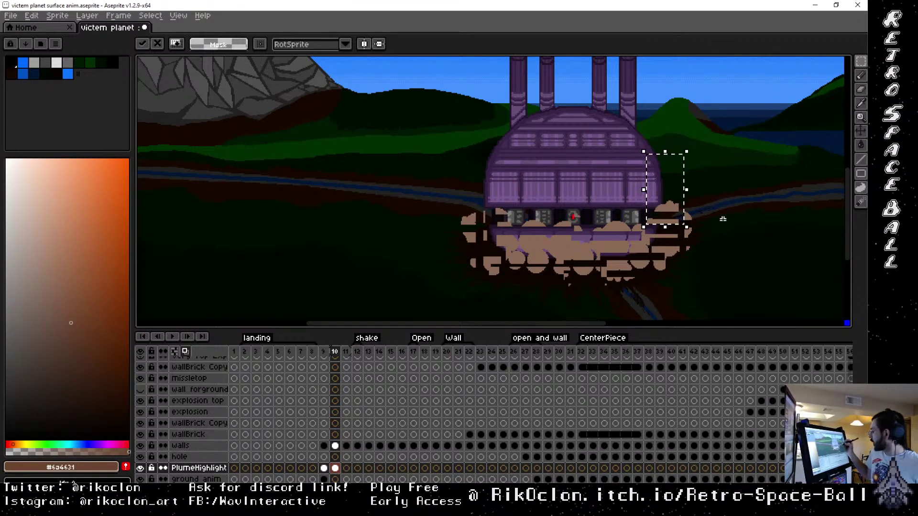
click(324, 352)
click(335, 352)
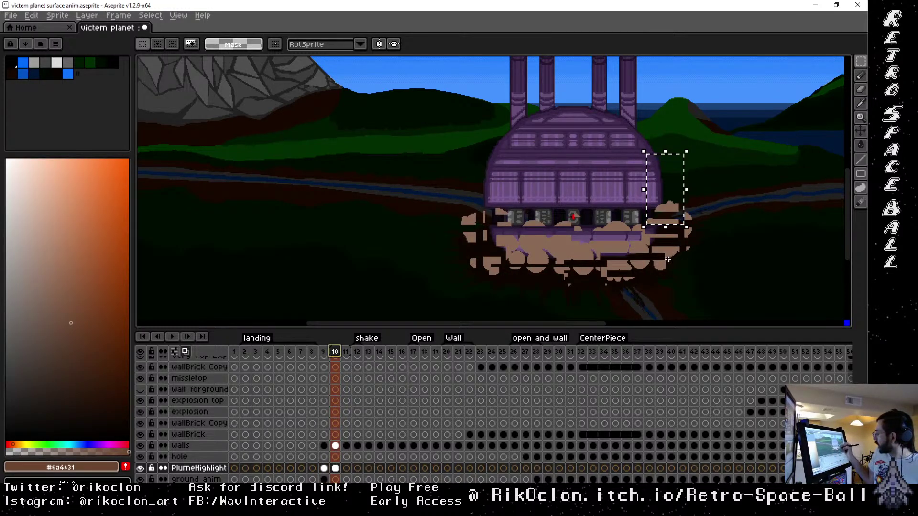
Nudge pieces along the plume's lower edge and right end back upward, checking the shape against frame 9
drag(437, 249, 495, 264)
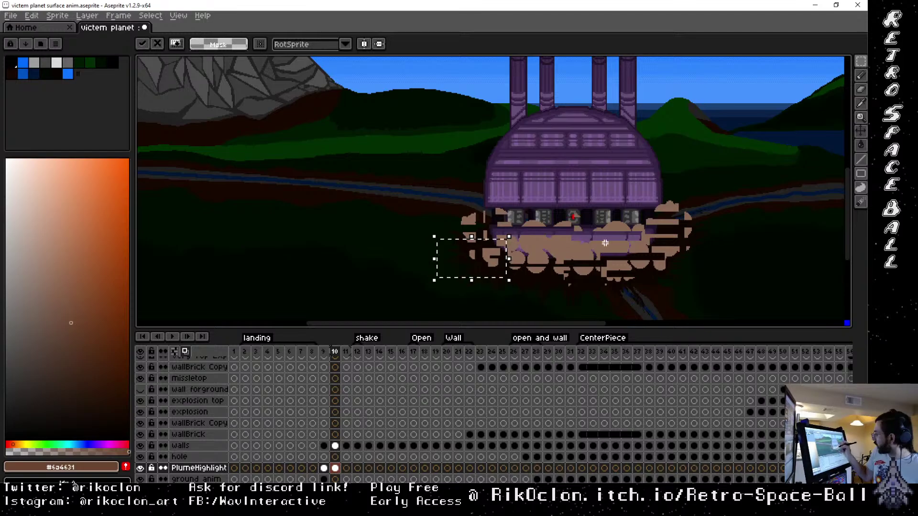
mouse_move(633, 300)
mouse_down()
mouse_move(553, 278)
mouse_move(626, 288)
mouse_up()
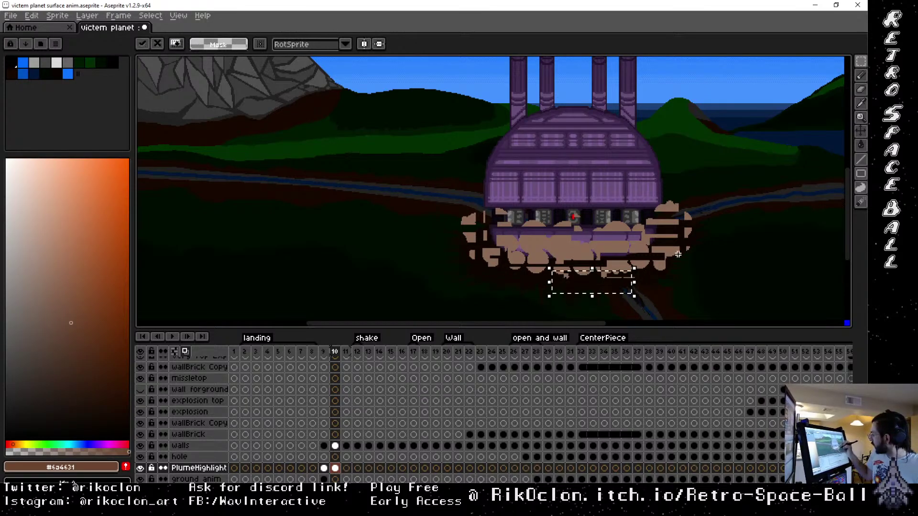
mouse_move(684, 285)
mouse_down()
mouse_move(606, 264)
mouse_move(664, 274)
mouse_move(668, 234)
mouse_up()
drag(698, 254, 697, 245)
mouse_move(703, 279)
mouse_down()
mouse_move(653, 247)
mouse_move(683, 264)
mouse_up()
click(323, 352)
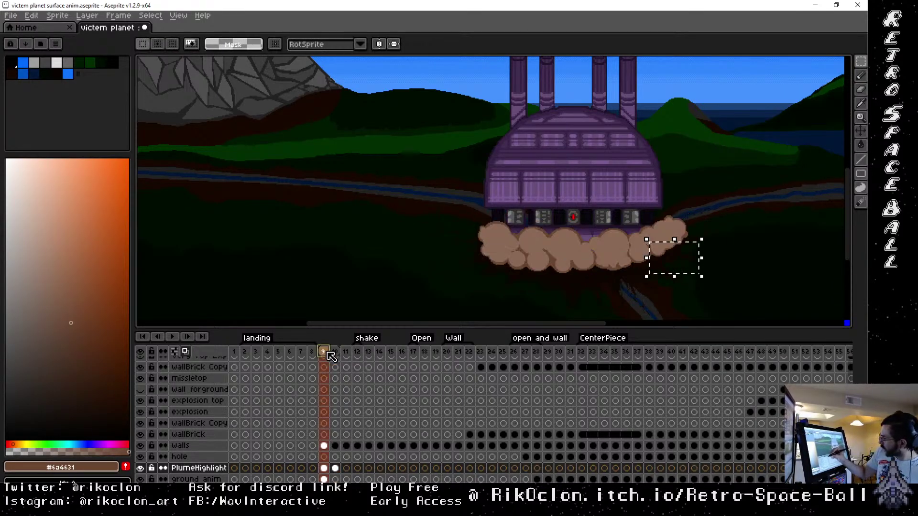
click(341, 353)
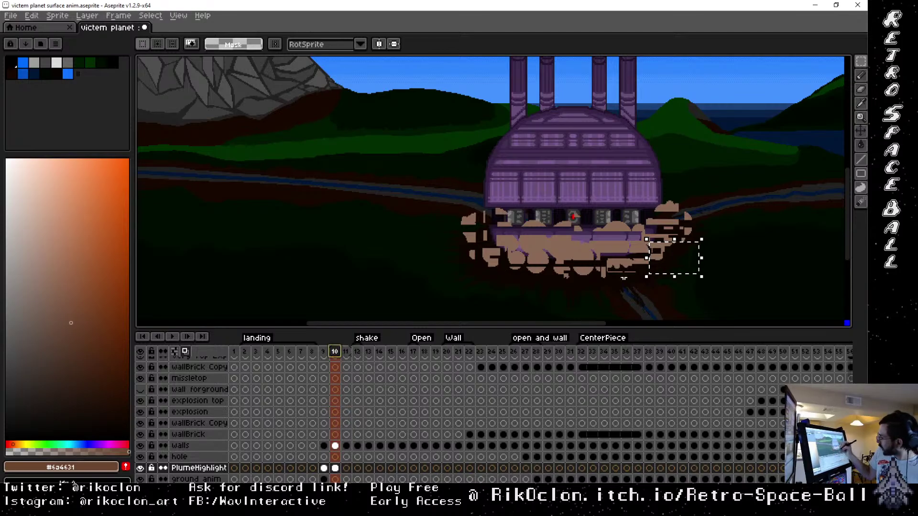
drag(632, 298, 486, 254)
click(617, 286)
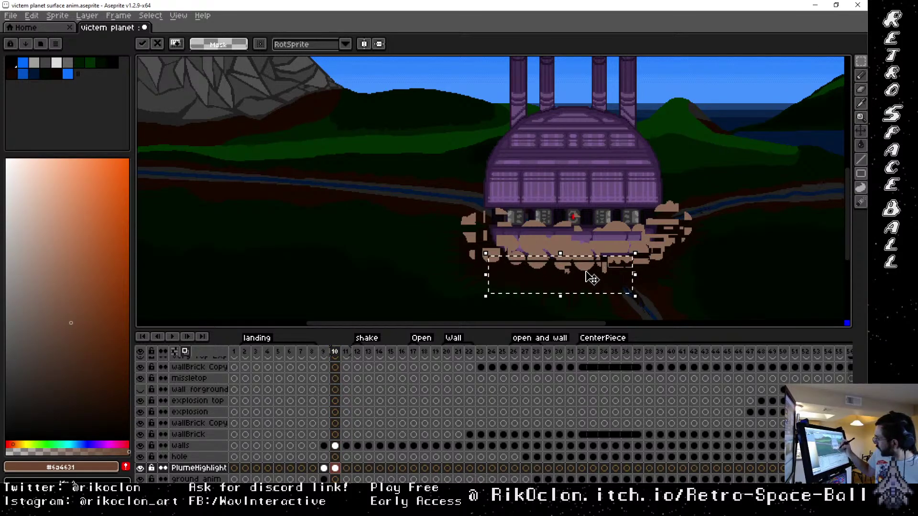
Alternate between frames 9 and 10 to examine how the dust plume moves
click(323, 353)
click(337, 353)
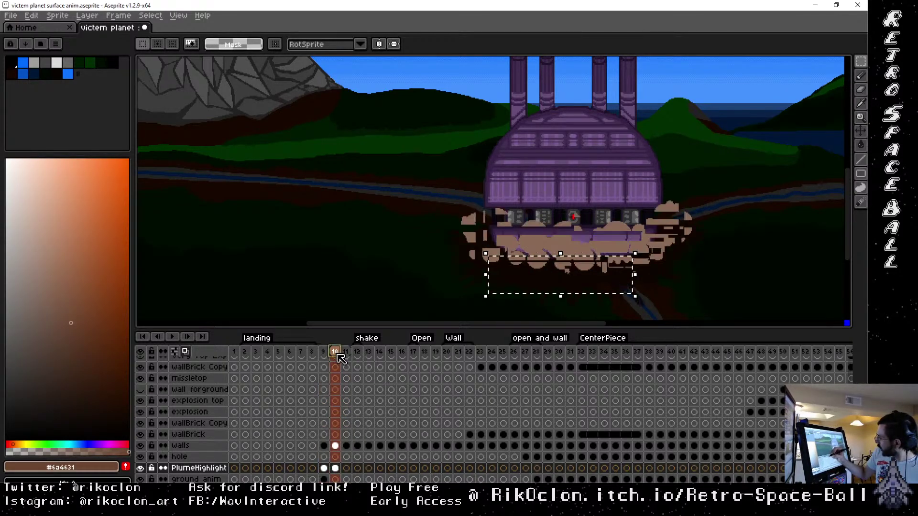
click(323, 352)
click(336, 352)
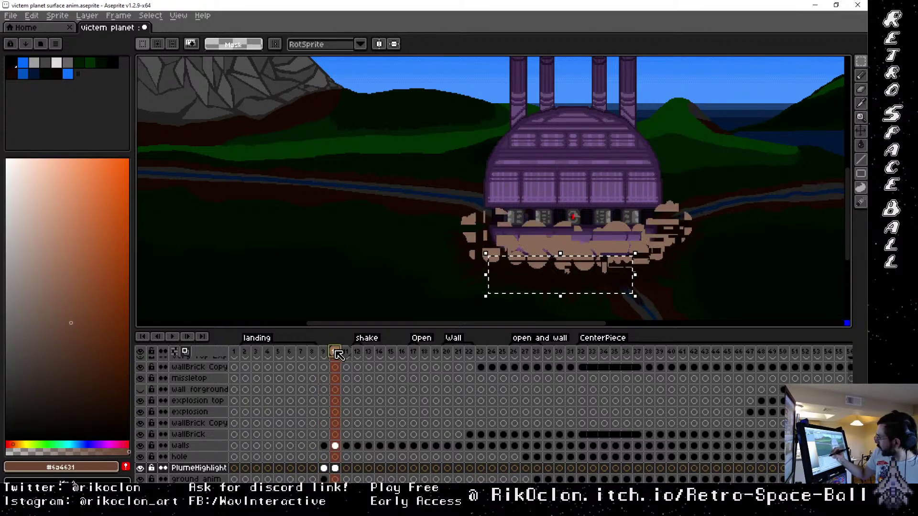
click(323, 352)
click(336, 352)
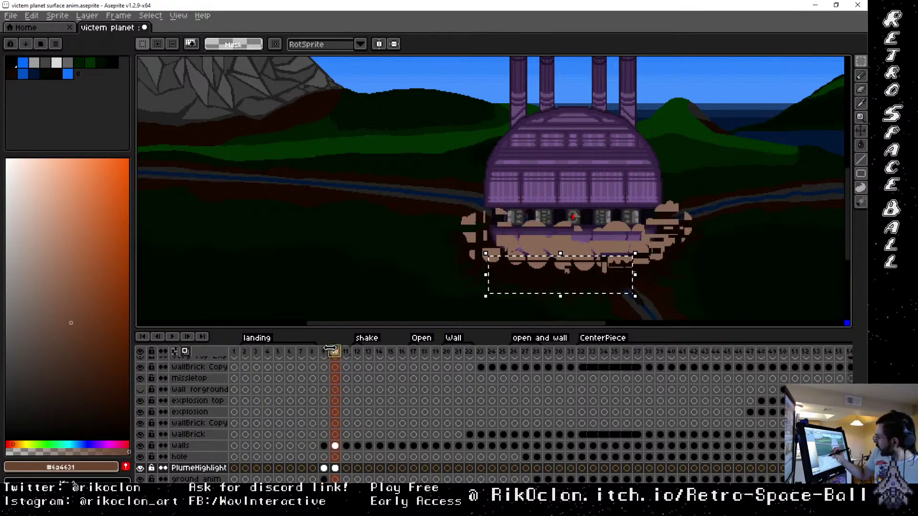
click(324, 353)
click(335, 352)
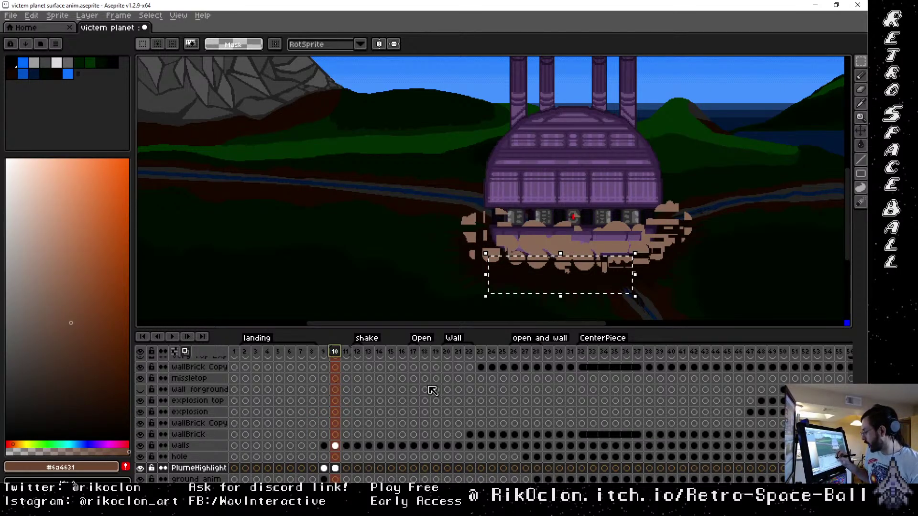
On the walls layer in frame 10, sample the plume's light brown and fill the upper-right end using a round 26 to 28 px brush
click(335, 449)
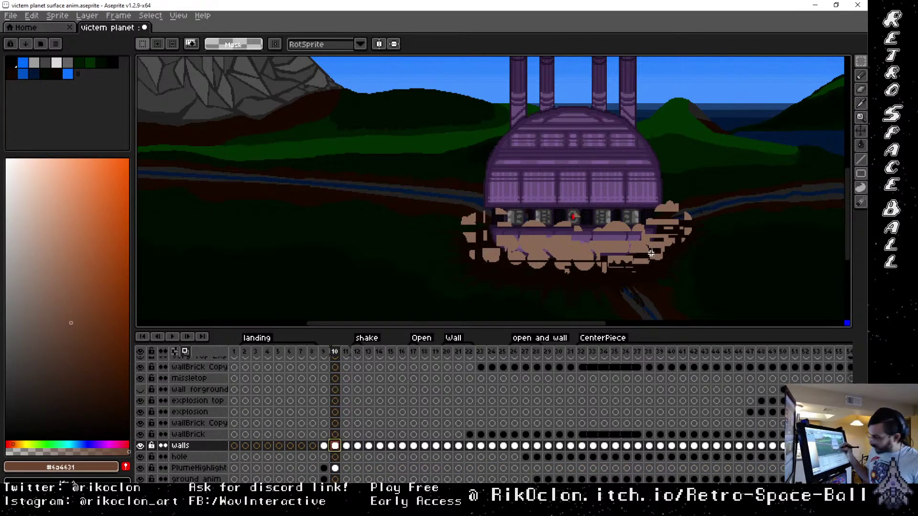
key(i)
click(658, 250)
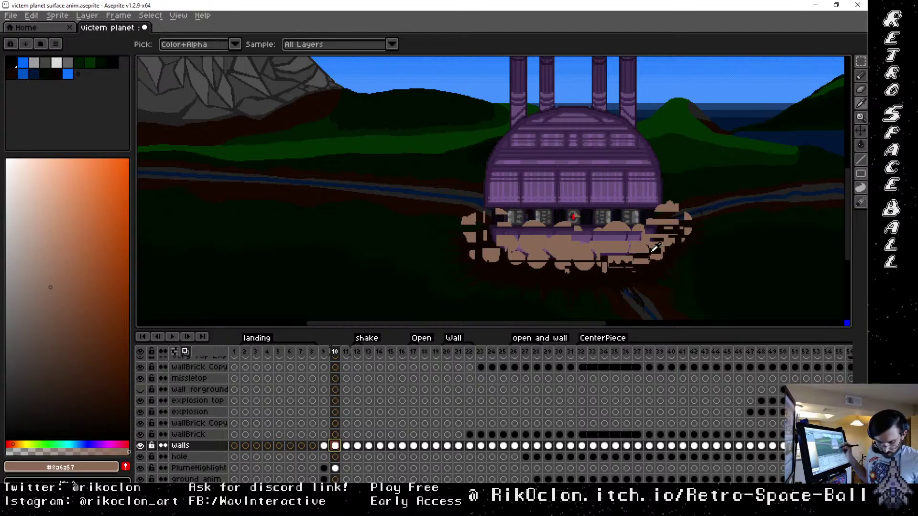
key(b)
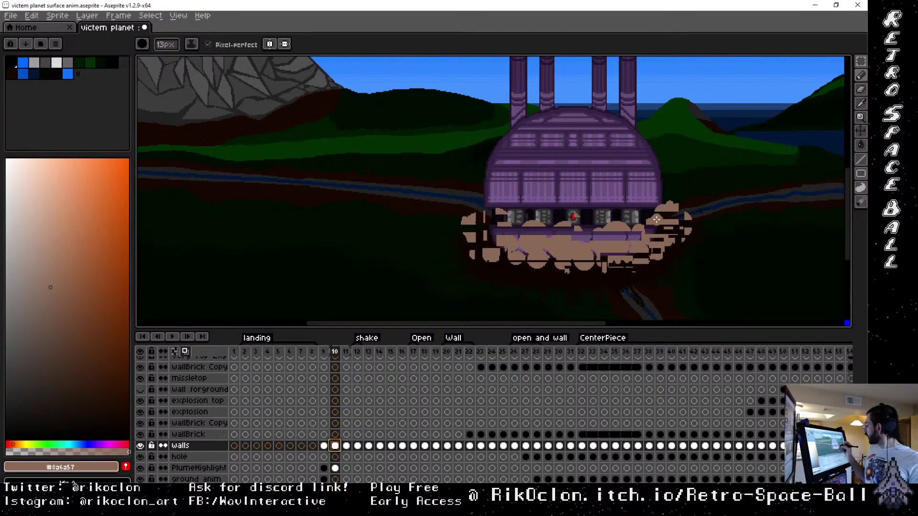
key(plus)
key(plus)
key(plus)
key(plus)
key(plus)
key(plus)
key(plus)
key(plus)
key(plus)
key(plus)
key(plus)
click(666, 218)
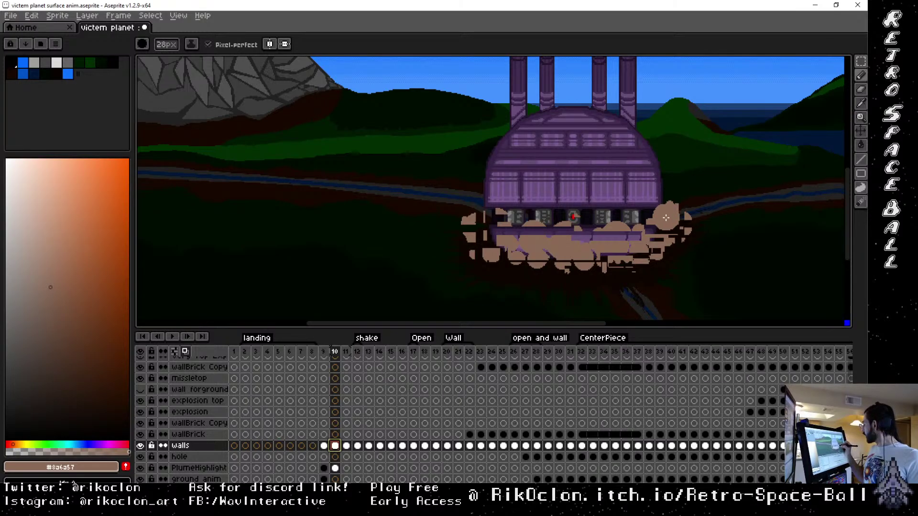
key(minus)
drag(667, 218, 673, 217)
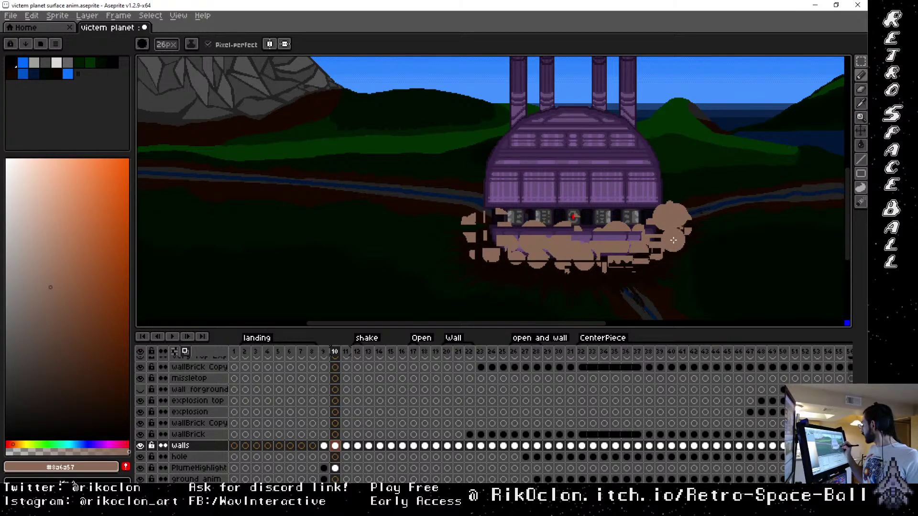
Fill the gaps in the plume's right half and along its lower edge with the round brush at 28 to 25 px
key(plus)
key(plus)
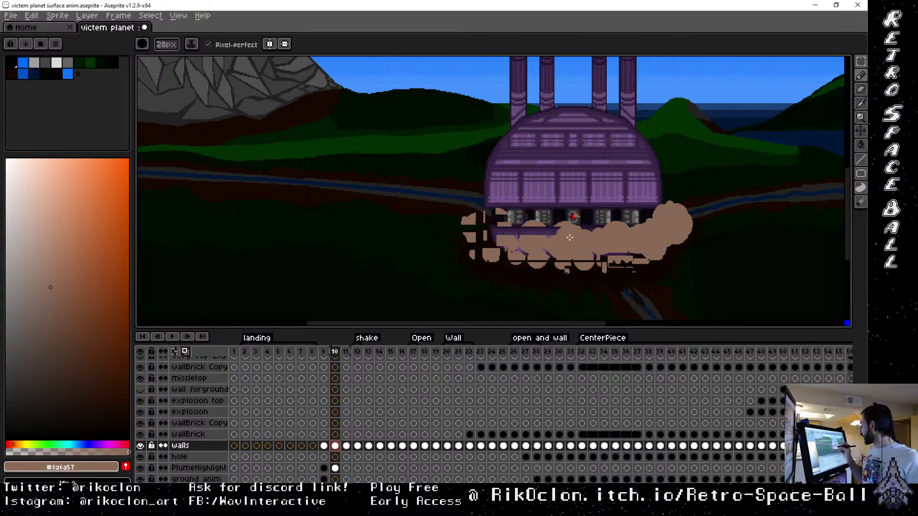
key(minus)
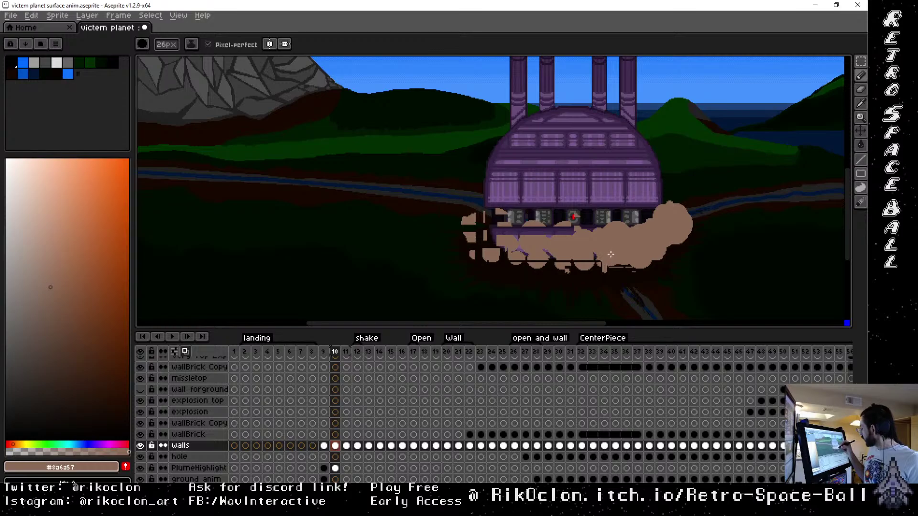
click(603, 270)
key(minus)
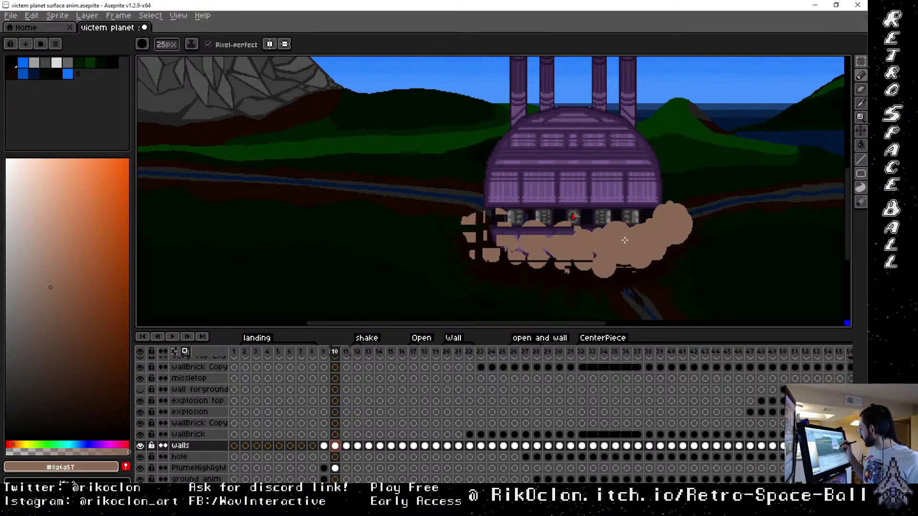
click(584, 266)
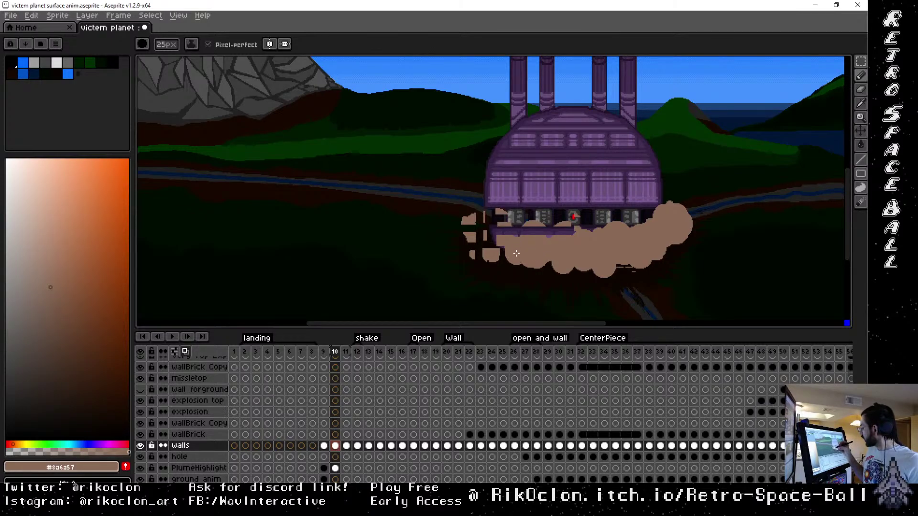
Fill the plume's left end into a solid rounded cloud with the 25 px brush, and check it against frame 9
drag(516, 253, 505, 241)
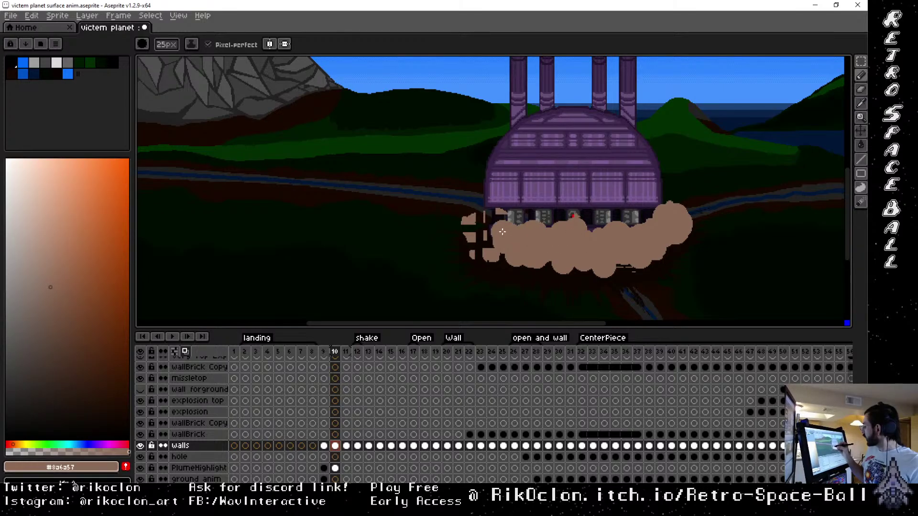
mouse_move(494, 243)
mouse_down()
mouse_move(481, 248)
mouse_move(470, 223)
mouse_up()
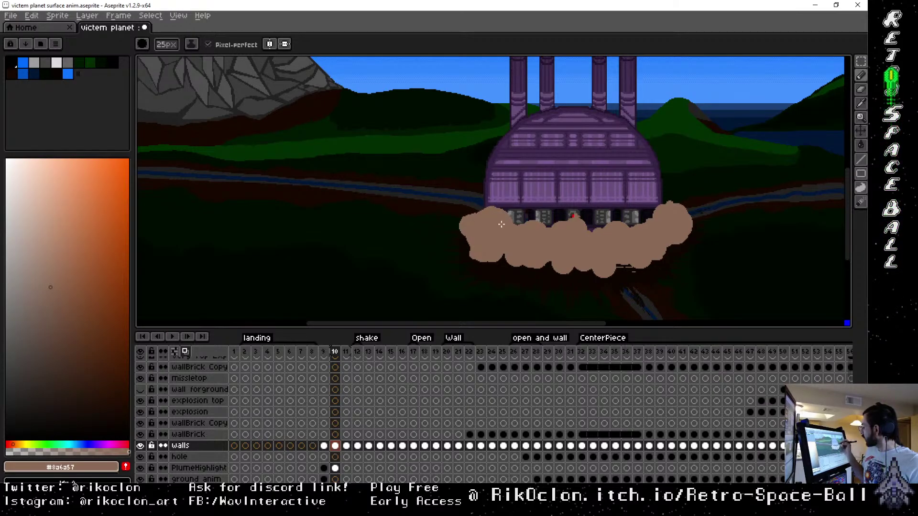
click(324, 352)
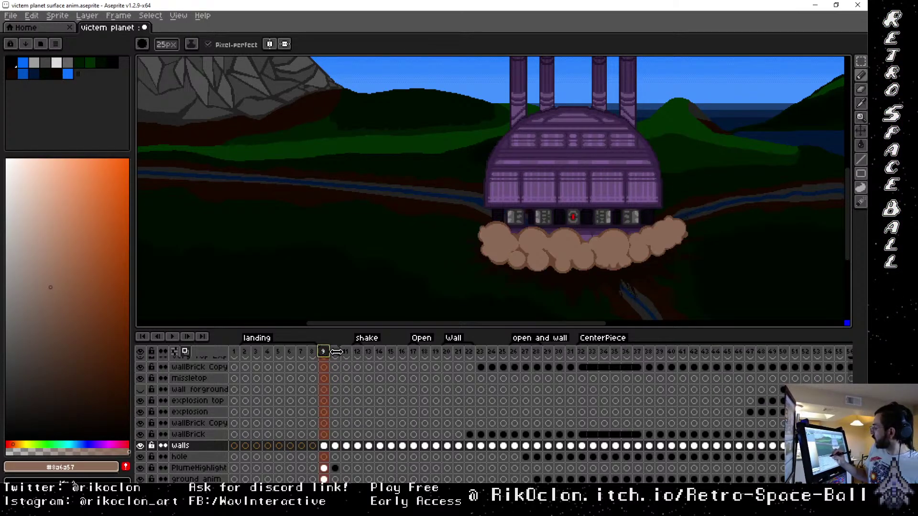
Compare frames 9 and 10, and erase the stray thin lines beneath the plume's right half in frame 10 on PlumeHighlight
click(336, 352)
key(Left)
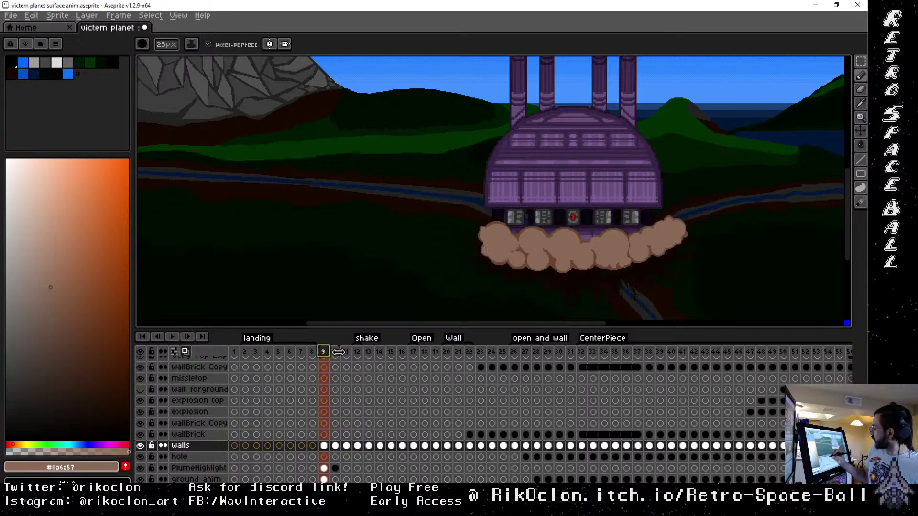
click(336, 352)
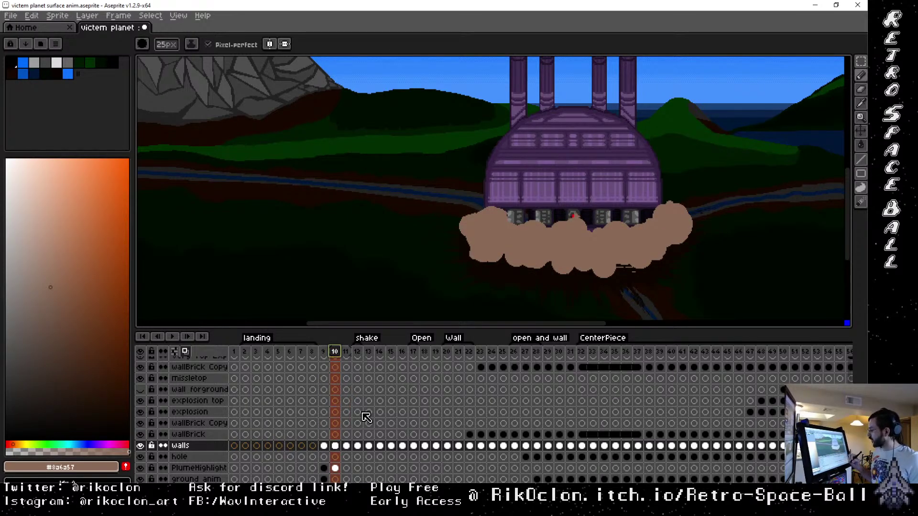
key(b)
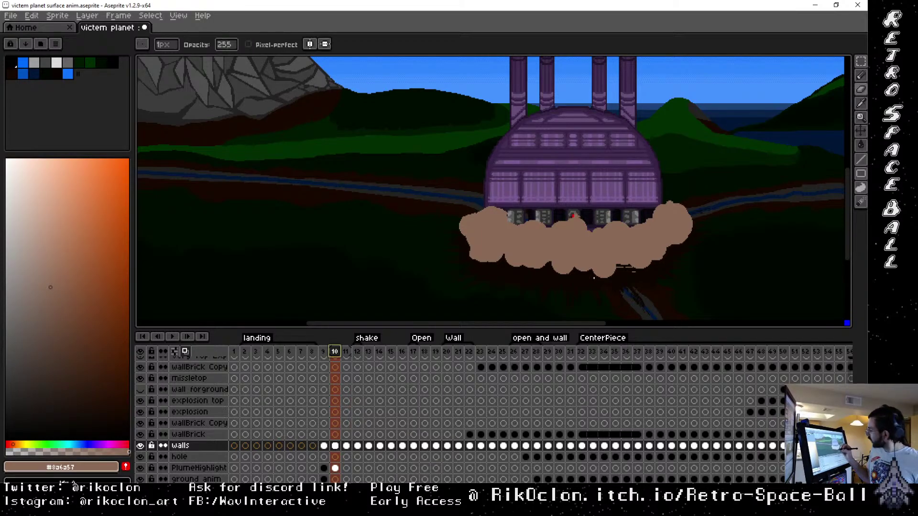
click(631, 280)
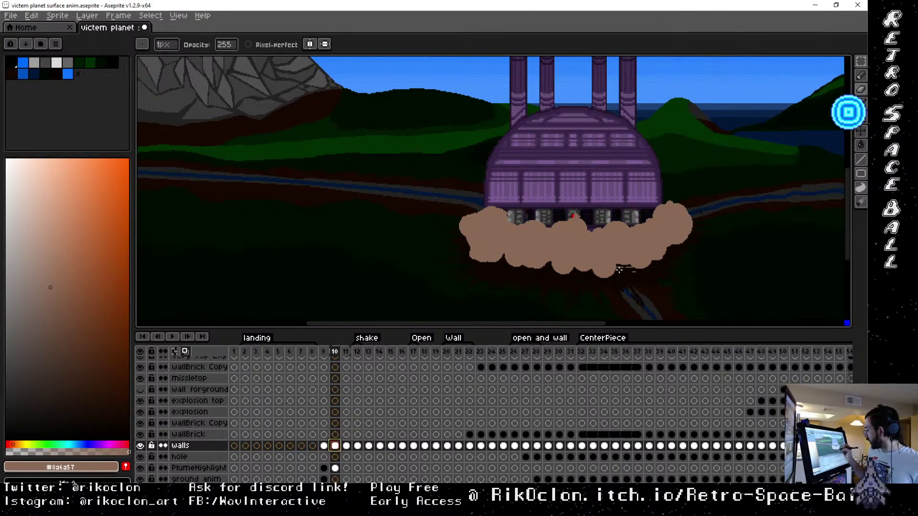
click(335, 468)
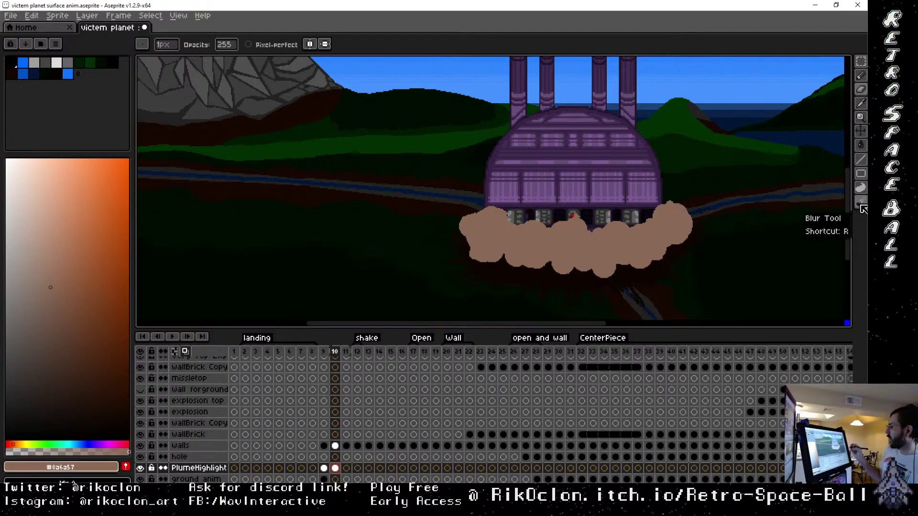
Check the plume across frames 9 to 11, and select its brown area on PlumeHighlight in frame 10 with the Magic Wand
click(324, 354)
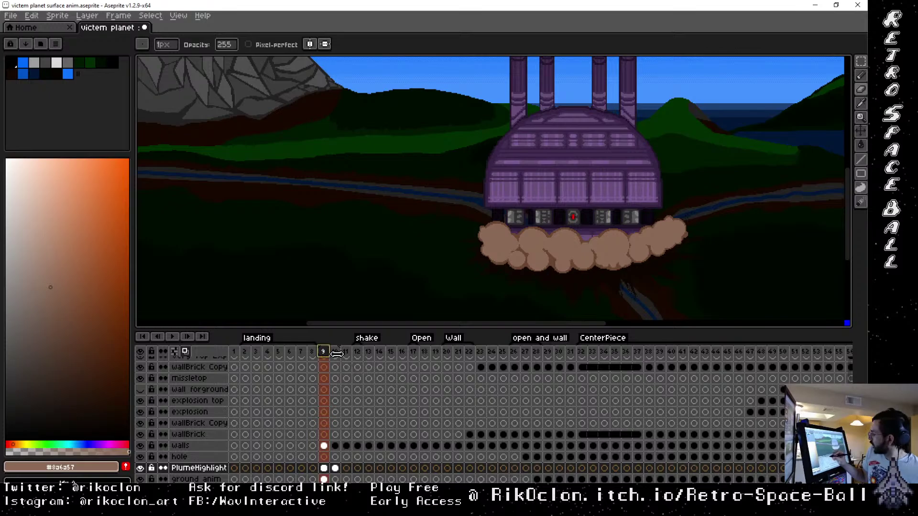
click(336, 353)
click(346, 354)
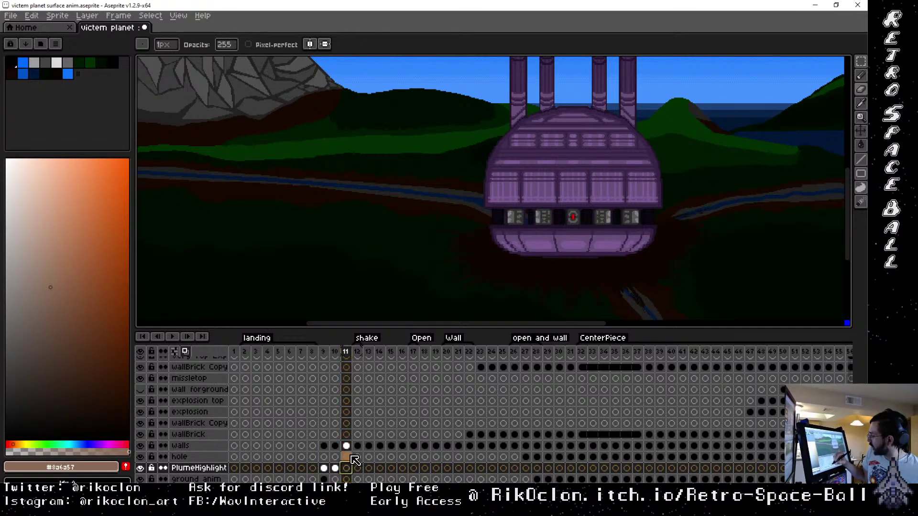
click(334, 468)
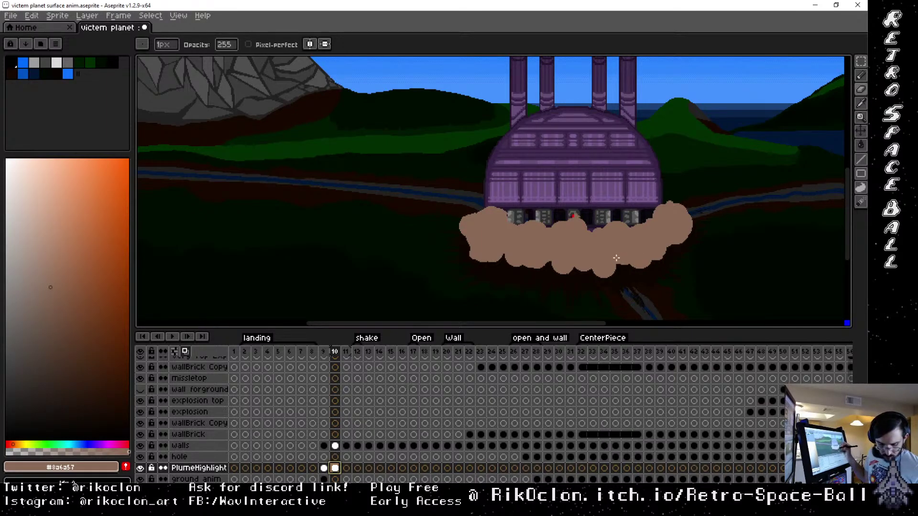
key(w)
click(633, 248)
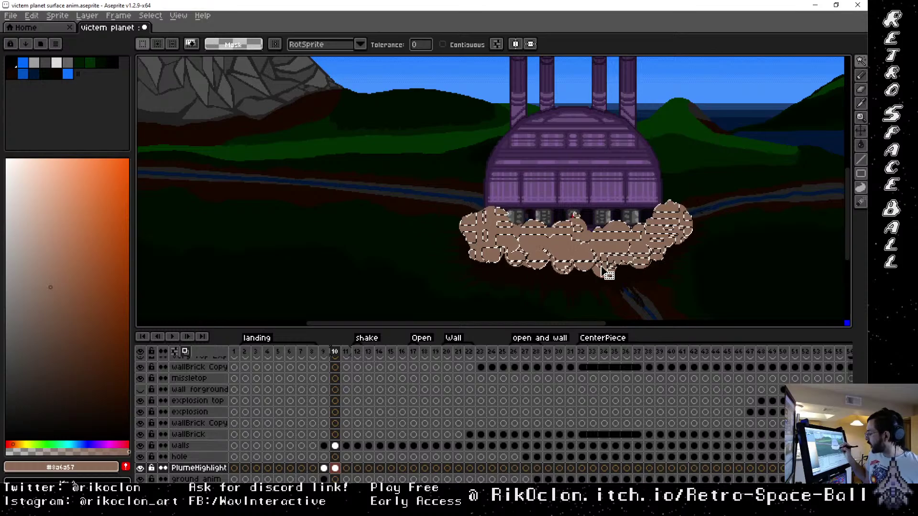
Toggle the visibility of the PlumeHighlight and walls layers to examine which parts of the frame 10 plume each holds
click(140, 468)
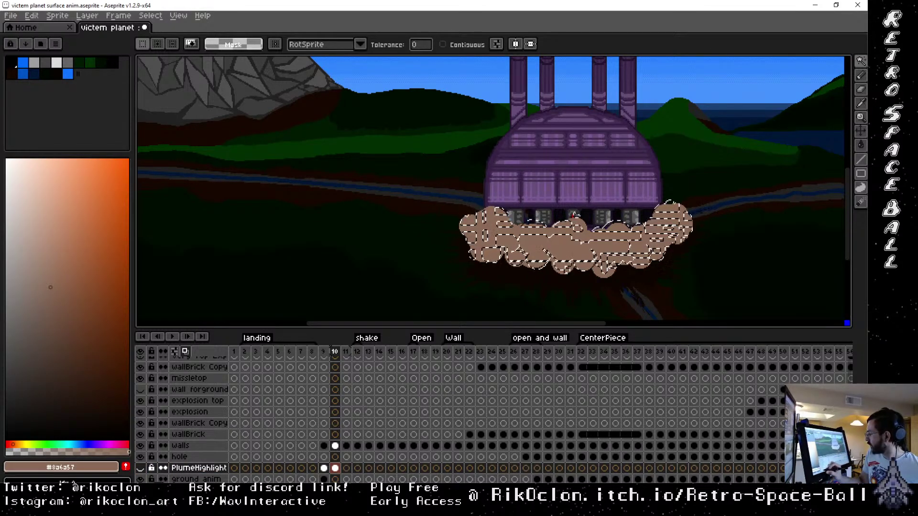
click(140, 468)
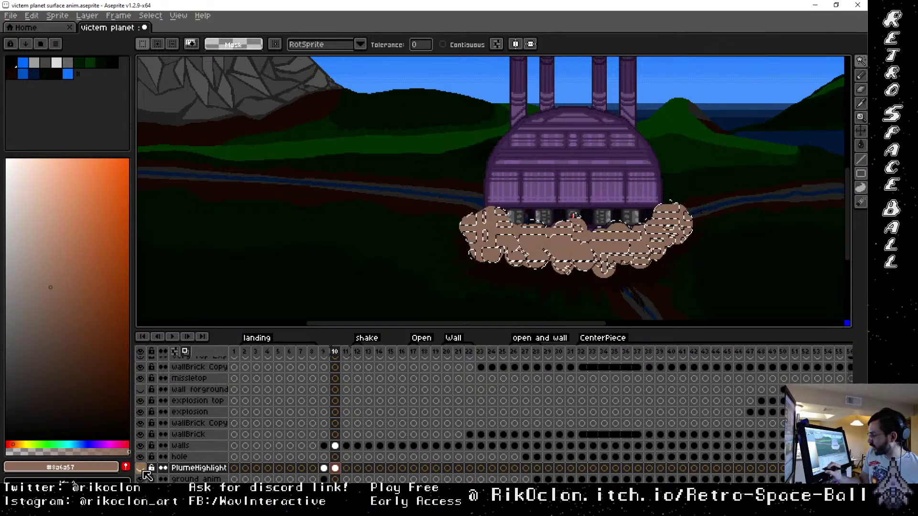
click(140, 446)
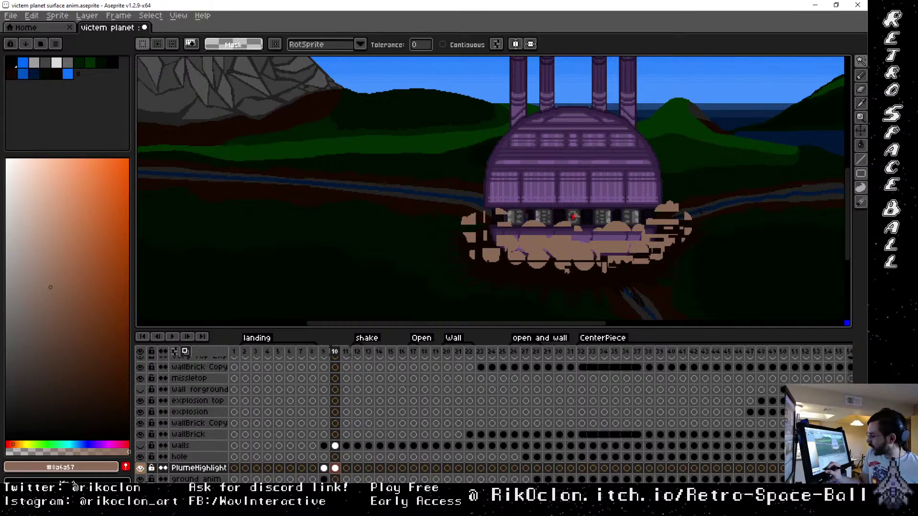
click(141, 469)
click(140, 468)
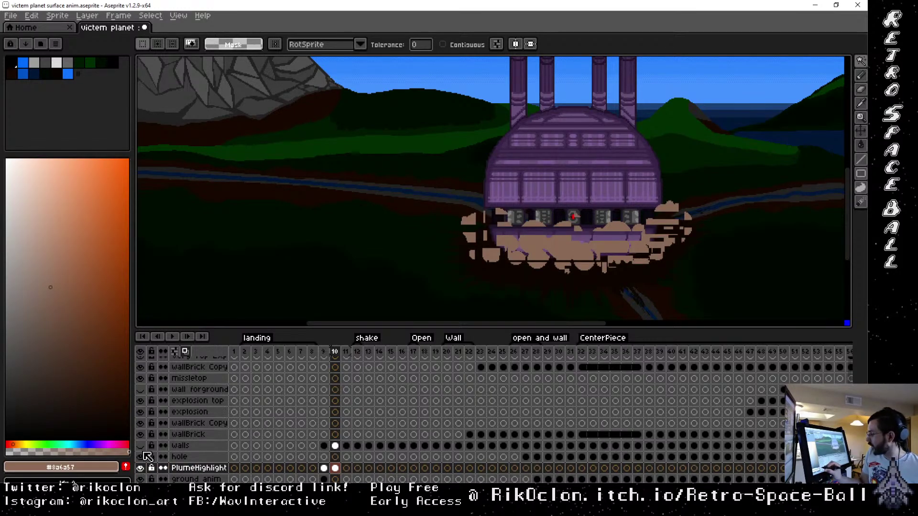
click(140, 446)
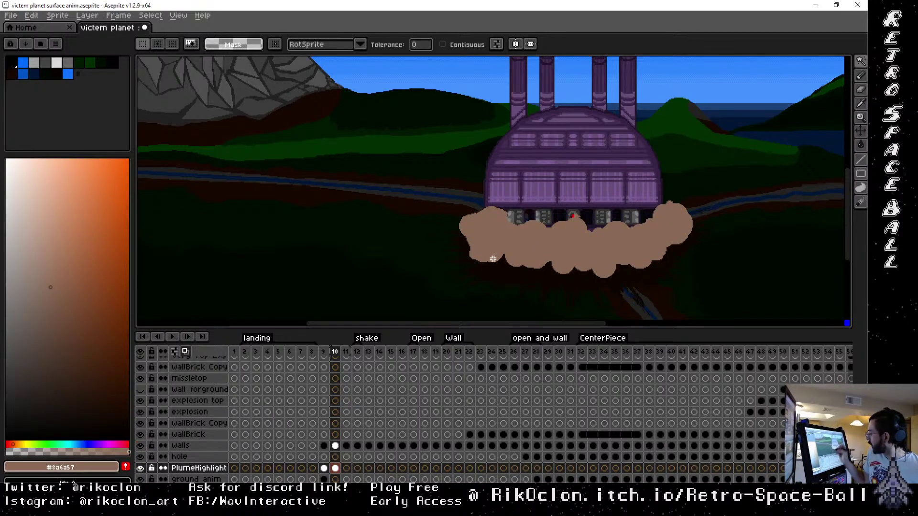
Try to separate the PlumeHighlight part of the frame 10 plume by moving its selection away from the cloud
click(569, 231)
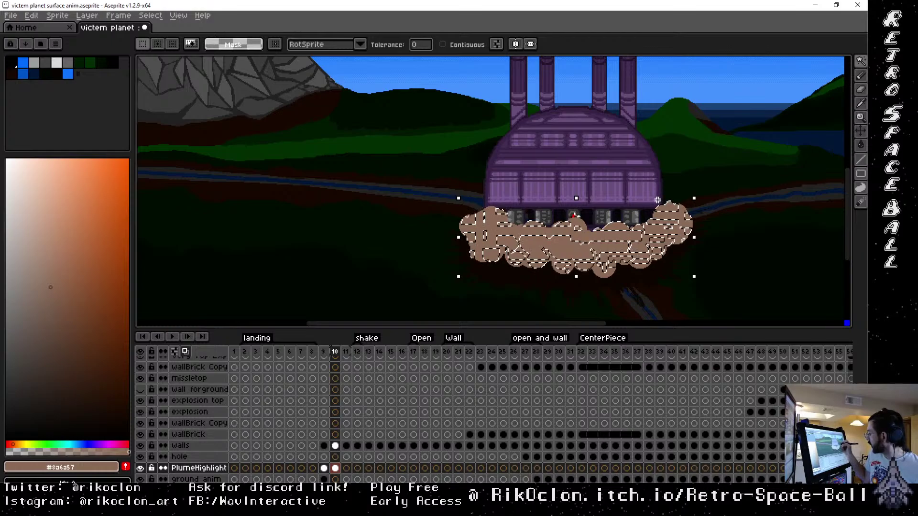
click(497, 203)
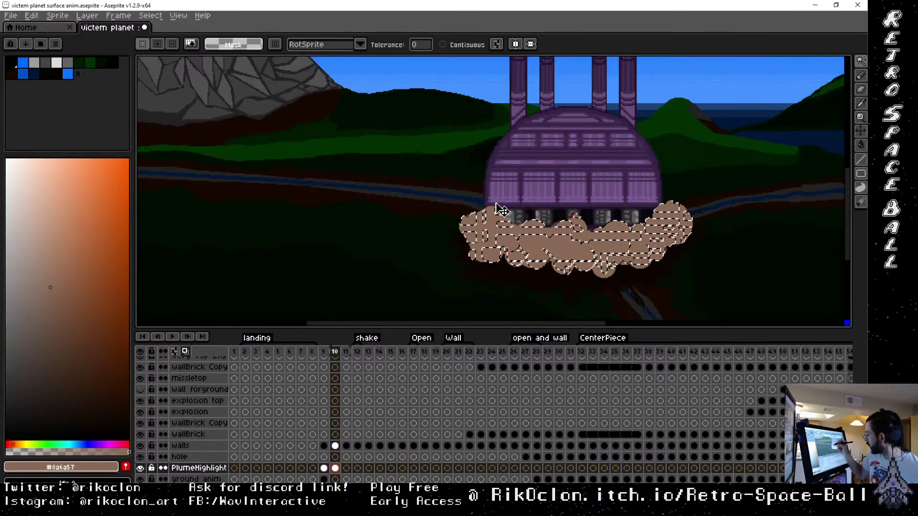
click(497, 220)
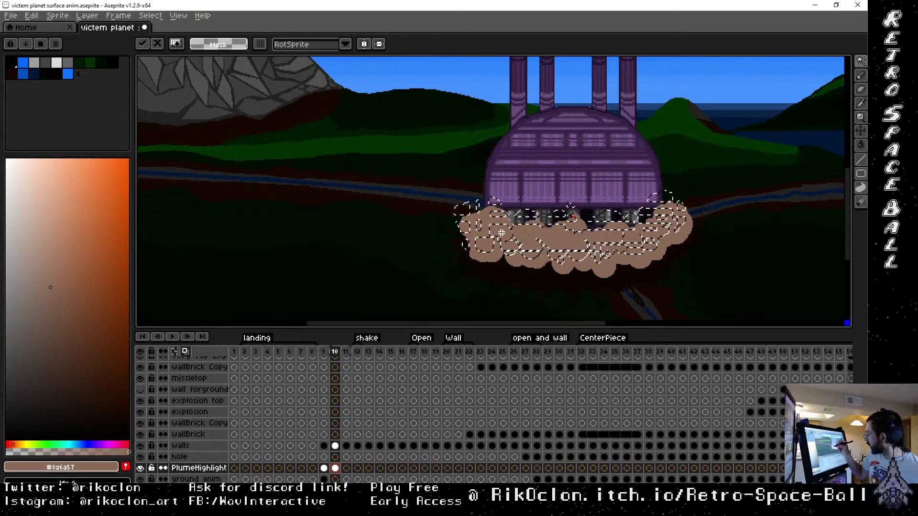
click(475, 232)
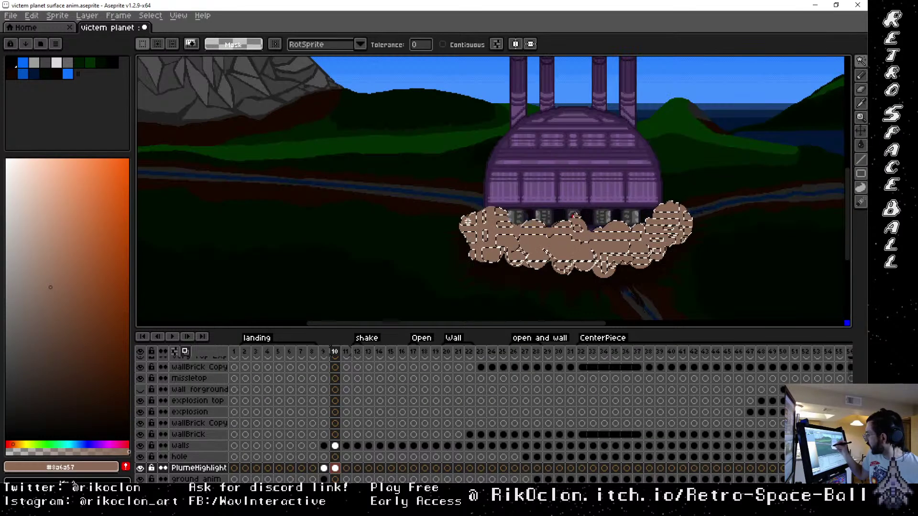
drag(475, 243, 467, 202)
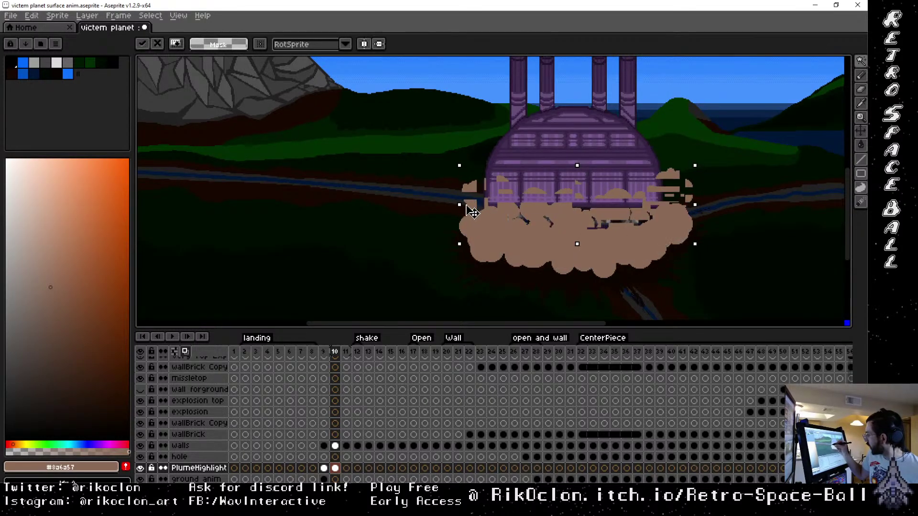
key(ctrl+z)
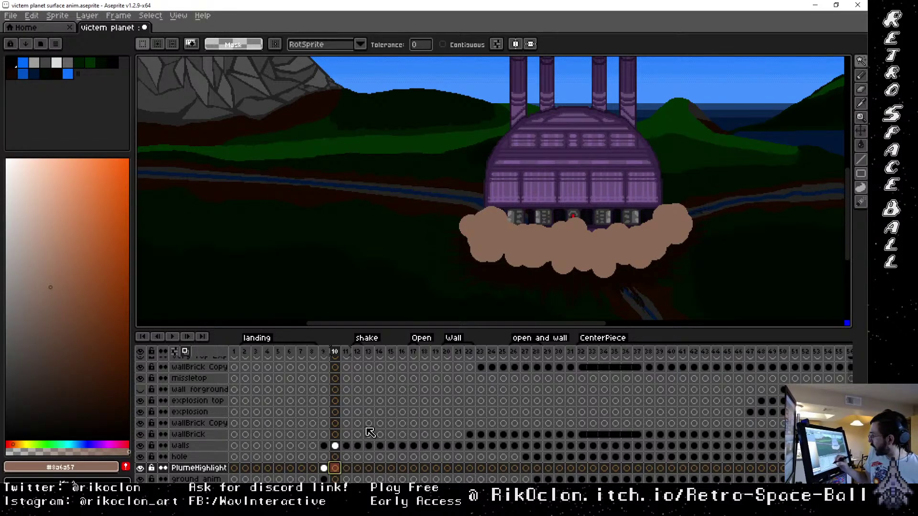
click(639, 264)
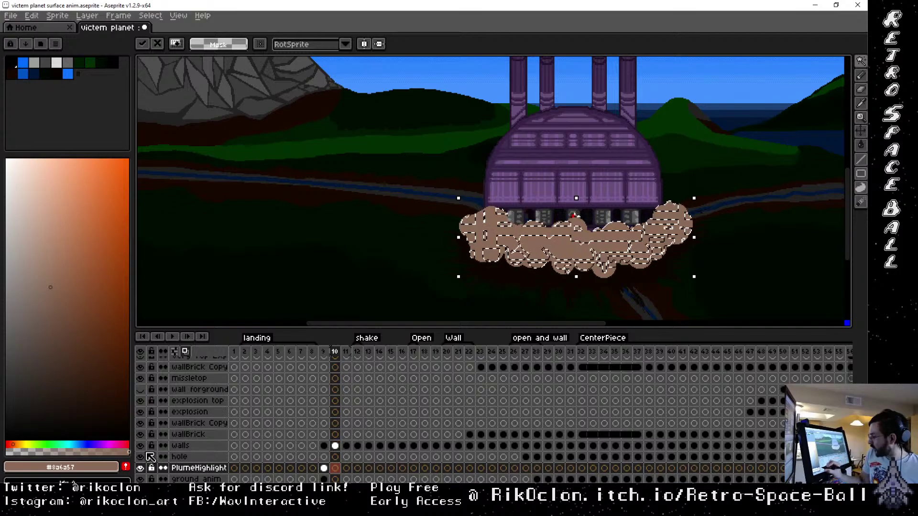
click(141, 446)
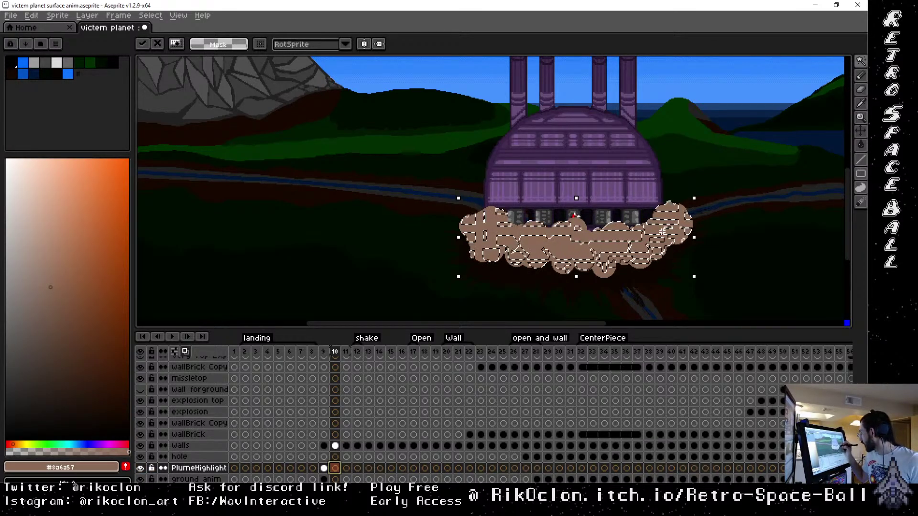
drag(659, 241, 740, 142)
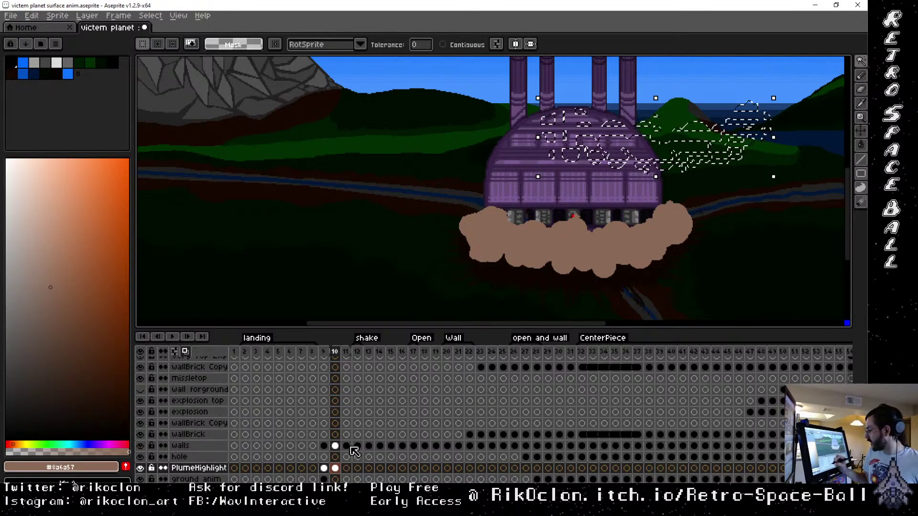
Move the plume's brown fill in frame 10 from the walls layer onto the PlumeHighlight layer, keeping its position
click(335, 446)
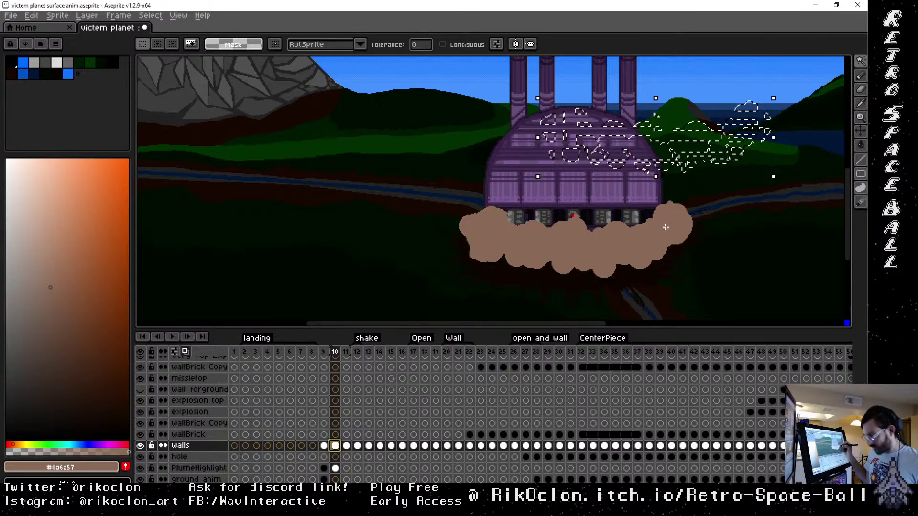
key(ctrl+z)
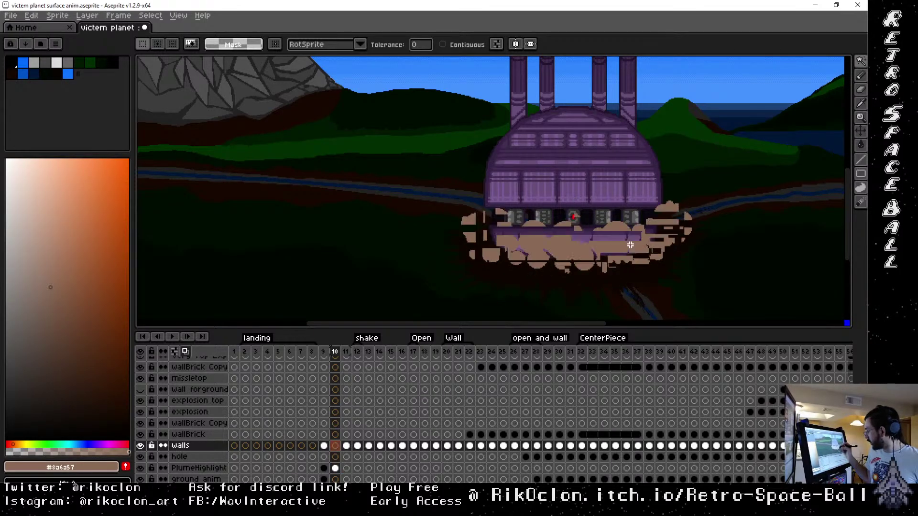
ctrl+click(596, 265)
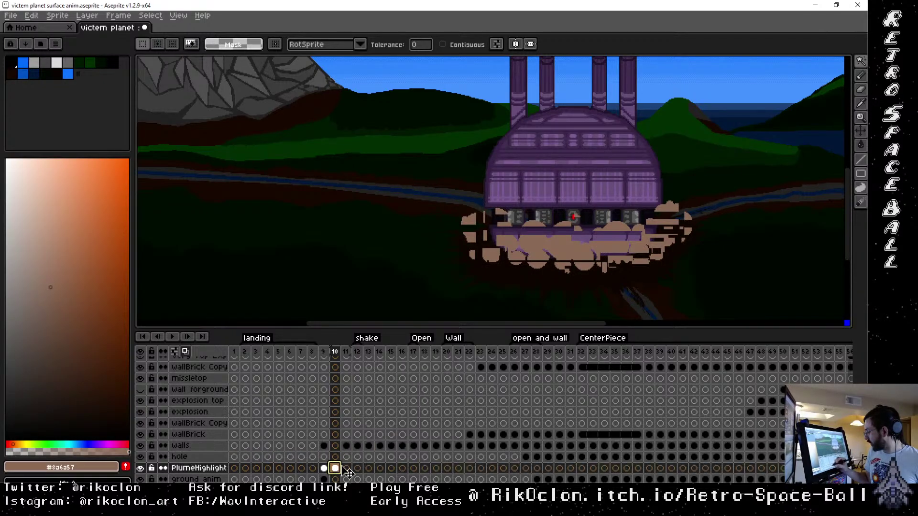
click(650, 248)
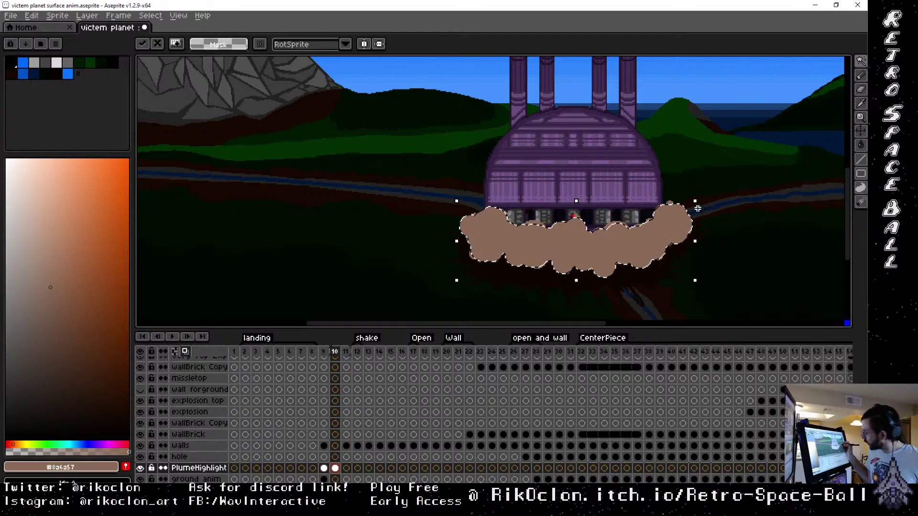
key(w)
Examine the frame 9 and 10 cels on walls, PlumeHighlight and ground anim to compare how the plume is layered
click(324, 447)
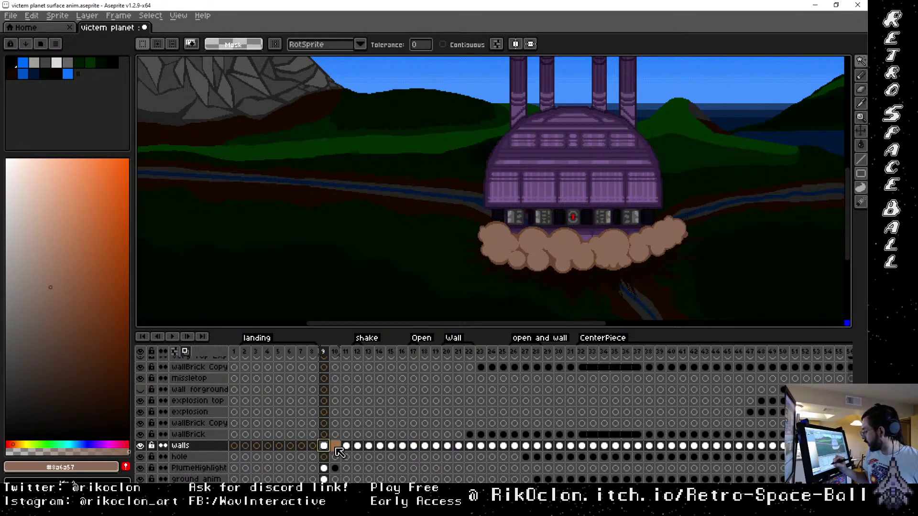
key(Right)
key(Left)
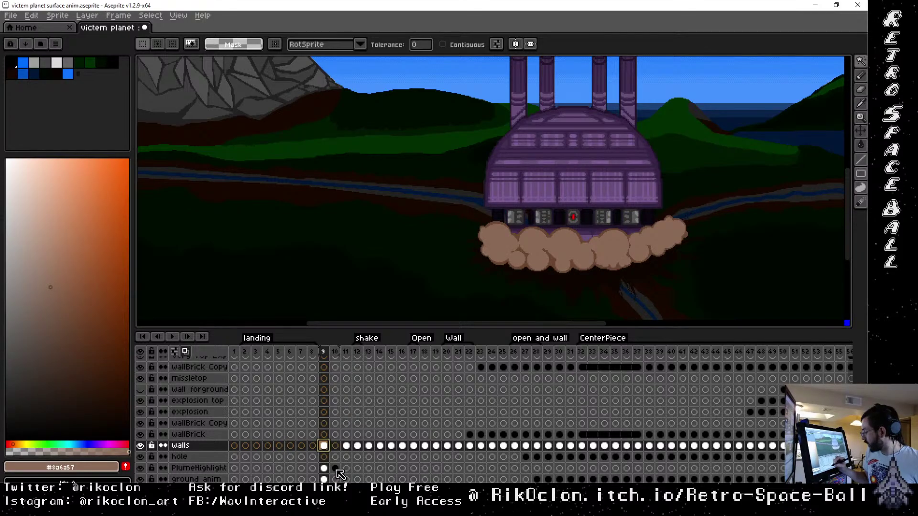
click(615, 258)
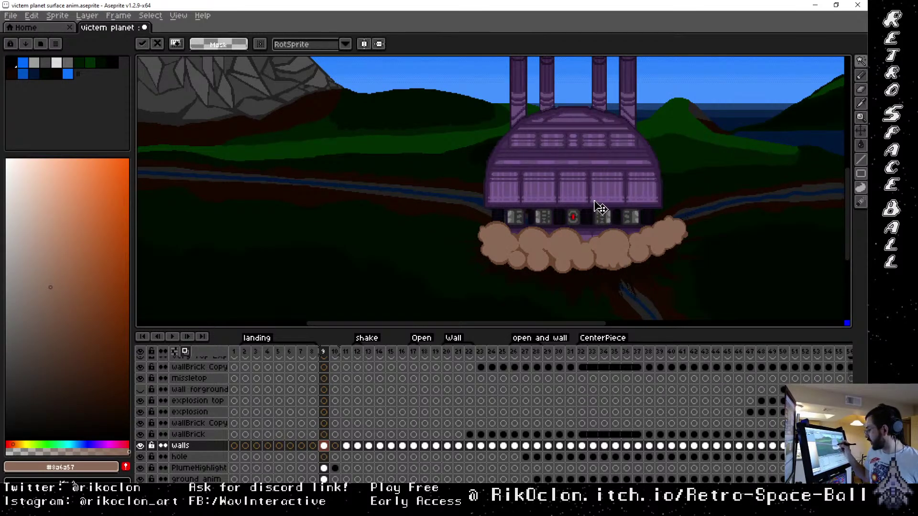
click(335, 468)
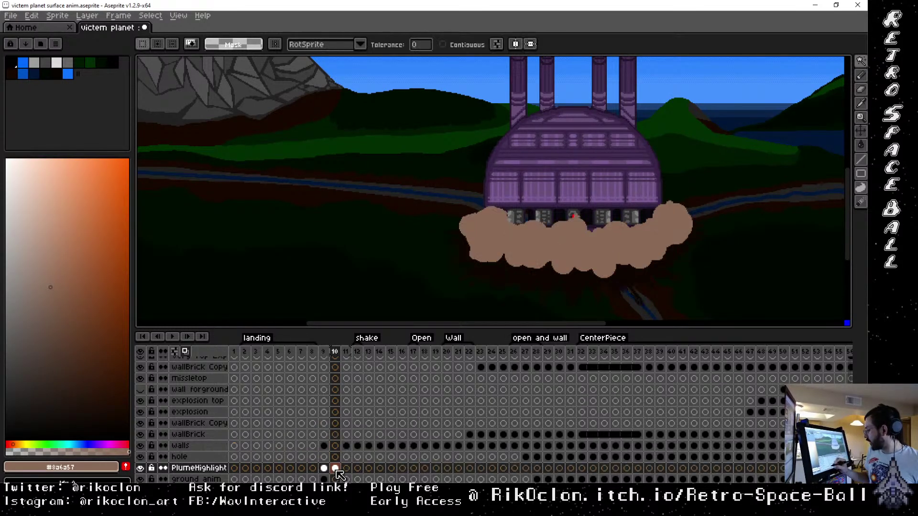
click(324, 469)
click(335, 469)
click(323, 468)
click(323, 479)
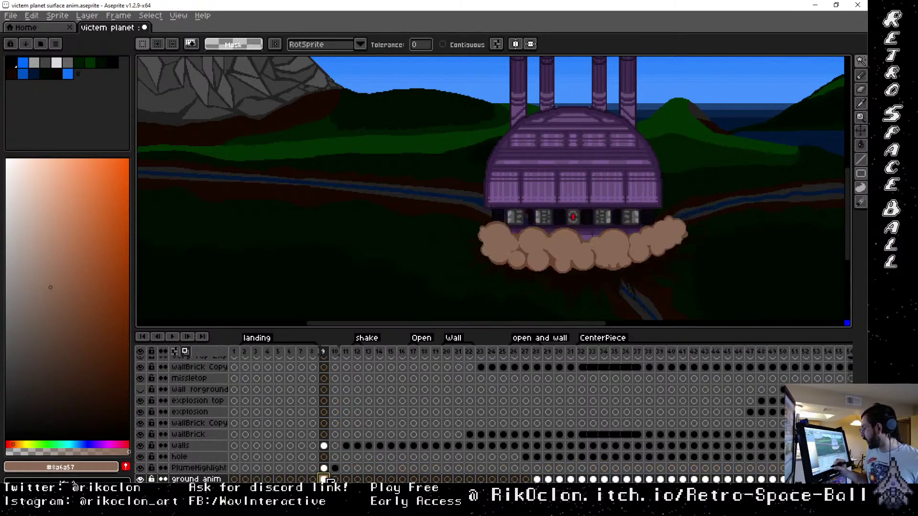
Try to move the frame 9 PlumeHighlight cel down to the ground anim layer, restore it, and flip between the neighbouring frames
click(335, 469)
click(324, 469)
drag(324, 473, 324, 479)
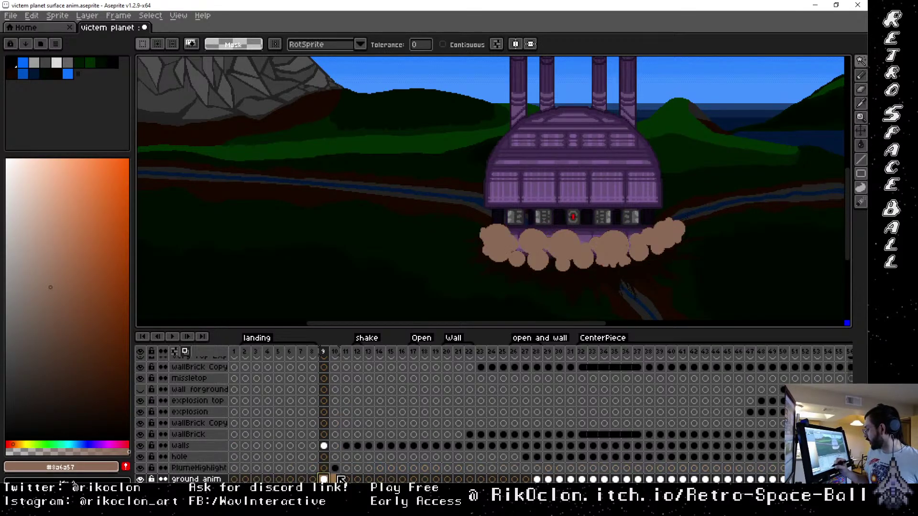
click(336, 469)
key(Left)
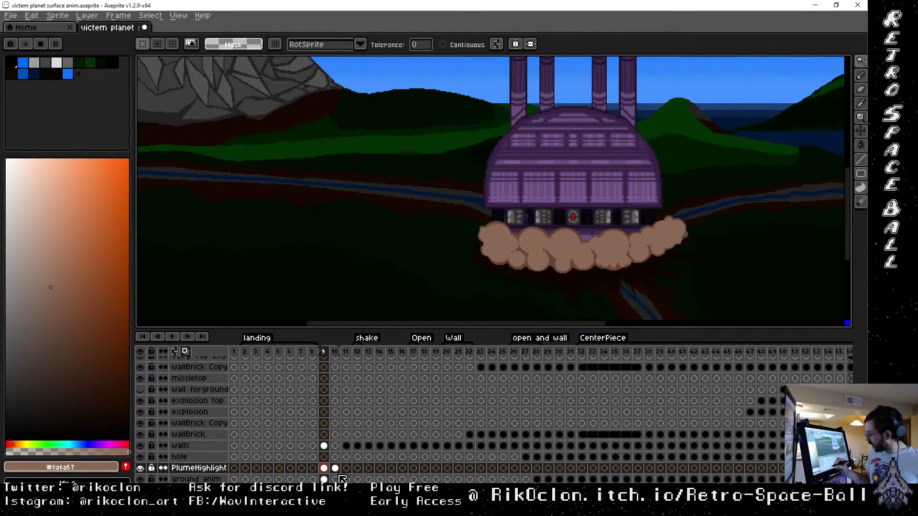
key(Right)
key(Left)
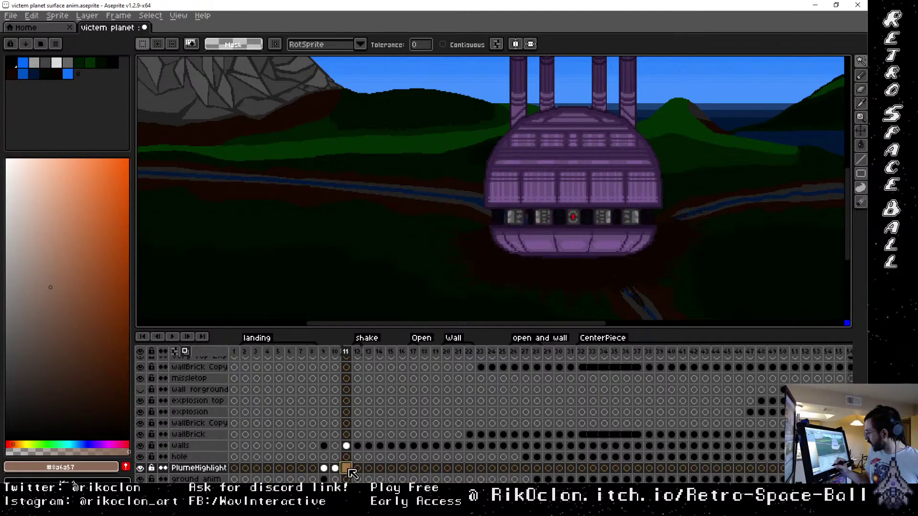
Extend the frame 10 PlumeHighlight cel with the selected brown plume into frame 11, and unlink the frame 11 cel
key(Right)
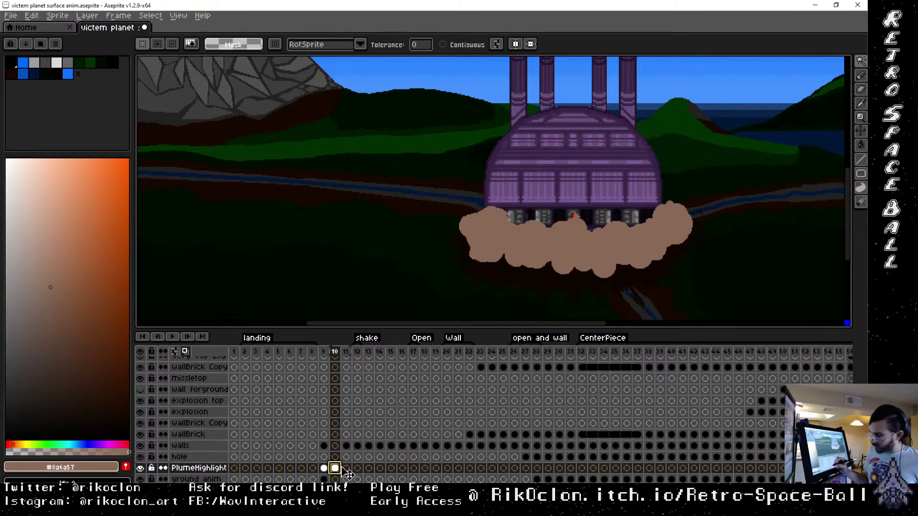
click(584, 256)
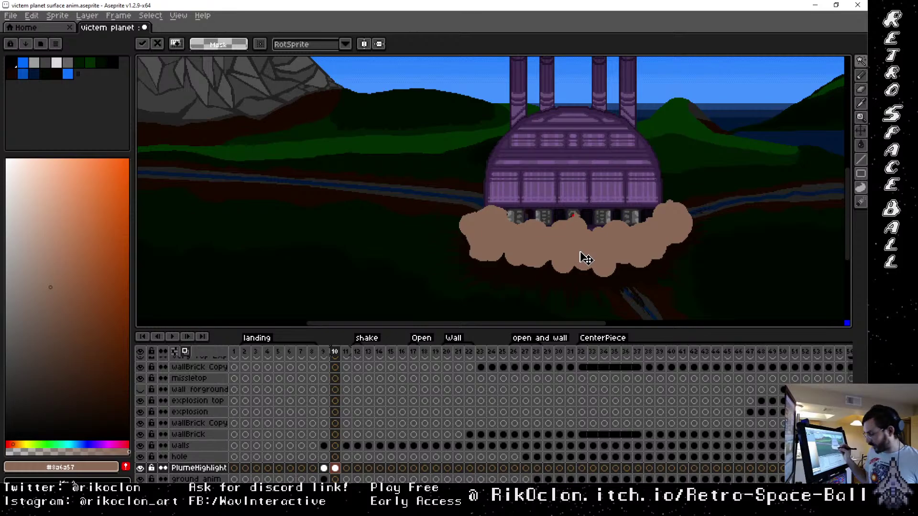
key(Return)
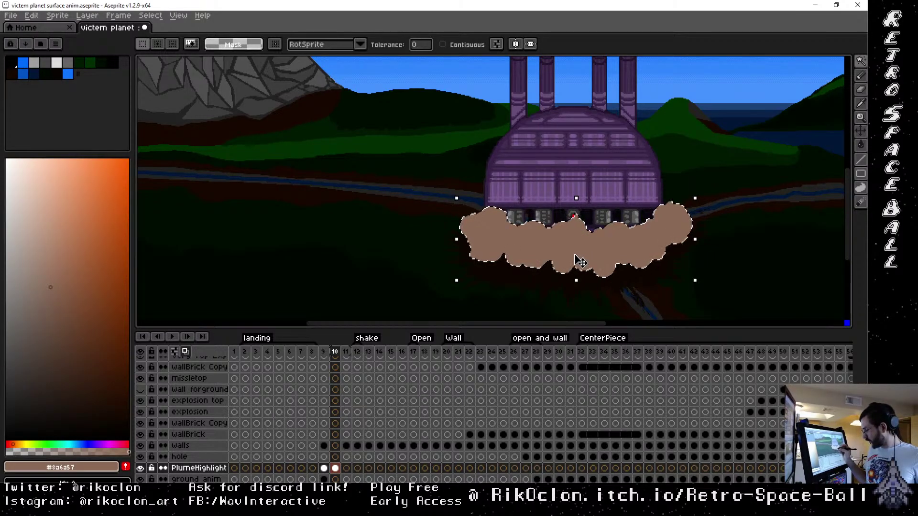
click(347, 468)
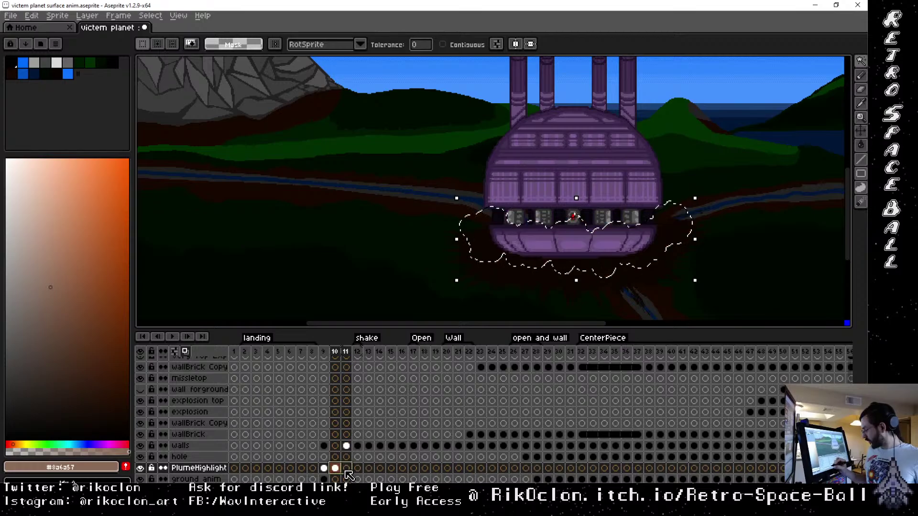
right_click(350, 473)
click(366, 472)
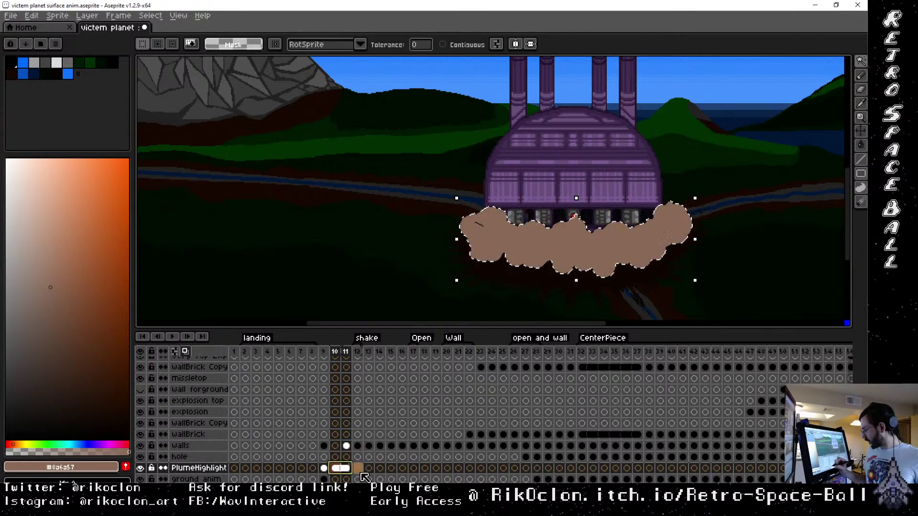
right_click(347, 468)
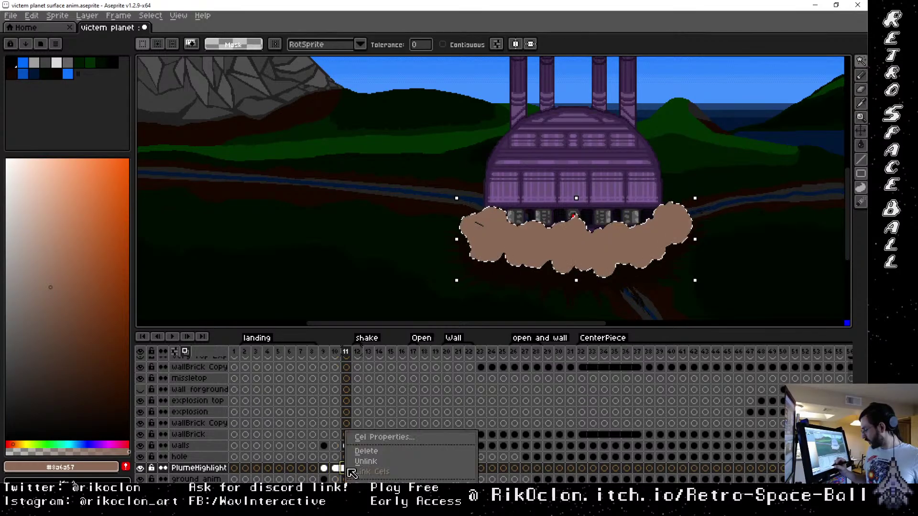
click(373, 462)
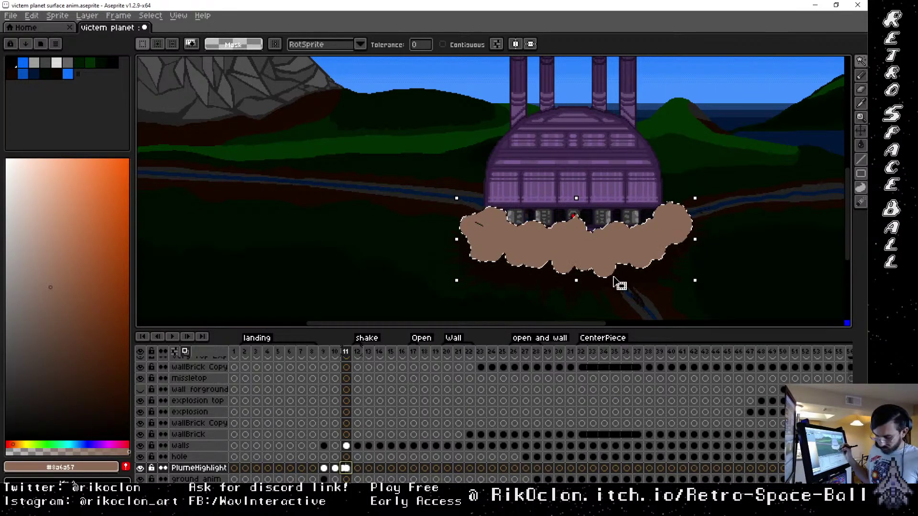
Compare the plume in frames 10 and 11, and cover the small dark streak near its left end in frame 11 with the Pencil
click(335, 468)
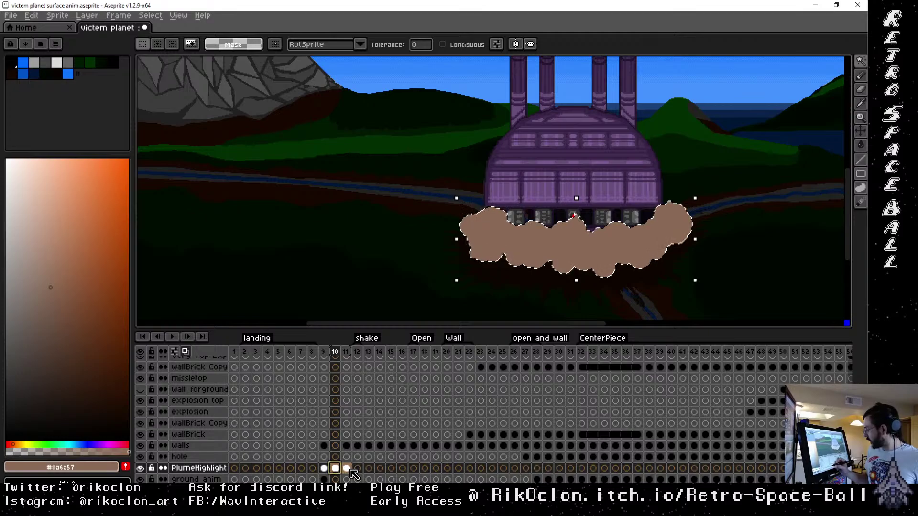
click(346, 468)
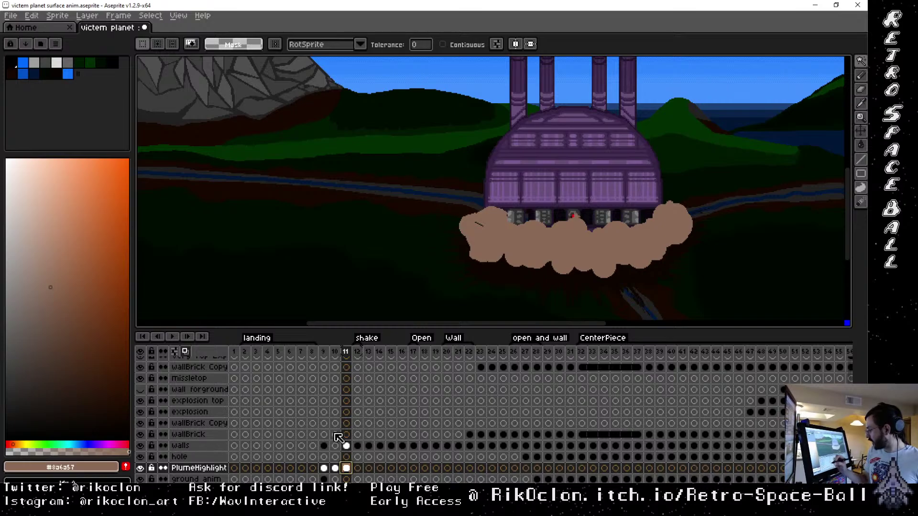
click(346, 445)
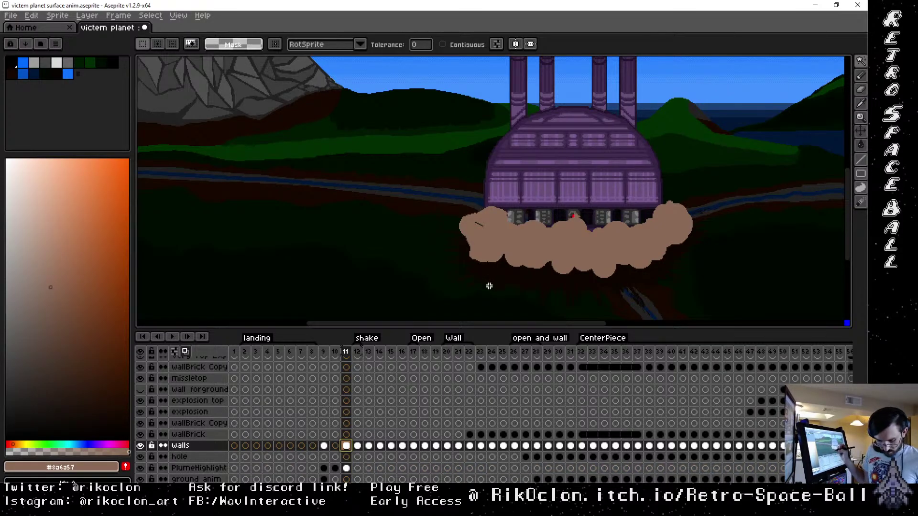
key(b)
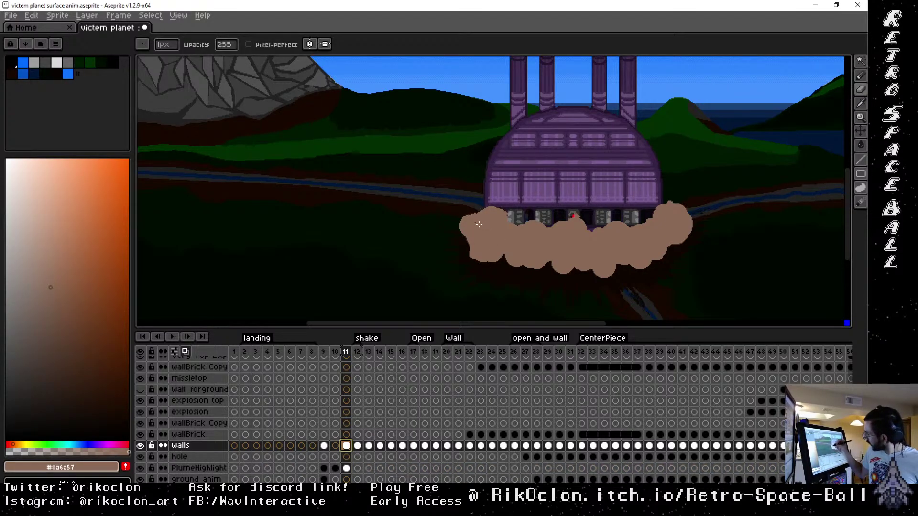
Try to select and move the walls artwork in frame 9 away from the ship
click(324, 446)
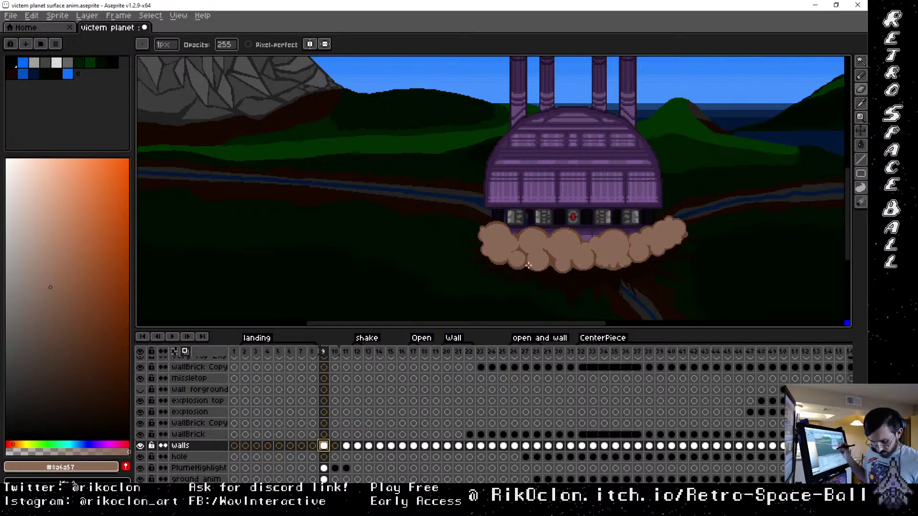
key(v)
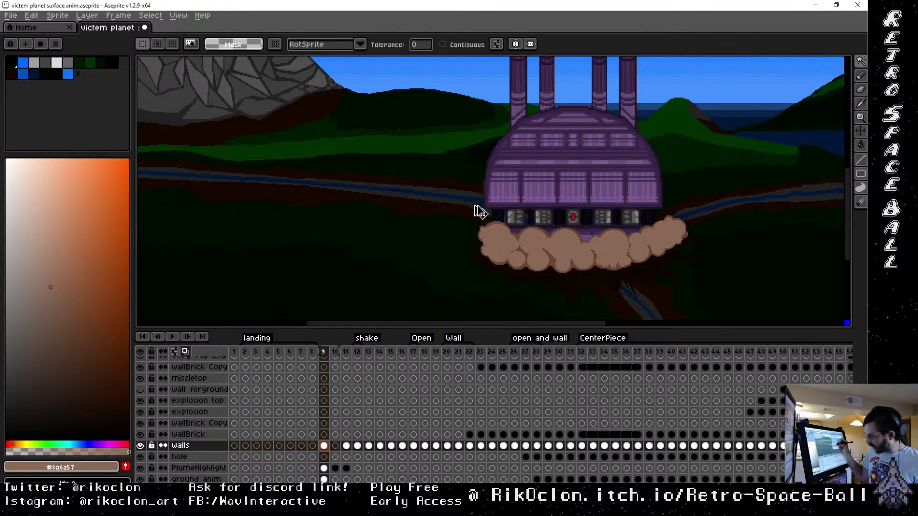
scroll(480, 210, down, 3)
scroll(480, 211, up, 1)
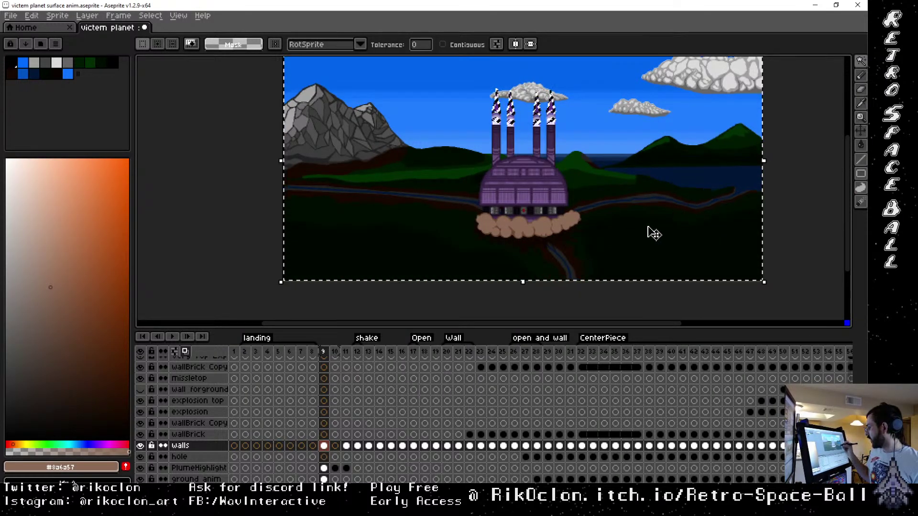
drag(559, 139, 608, 164)
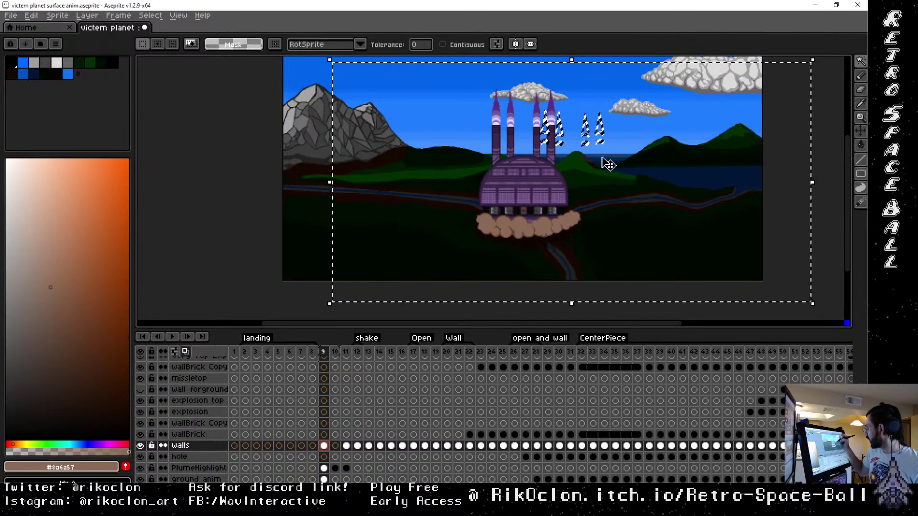
mouse_move(556, 117)
mouse_down()
mouse_move(572, 102)
mouse_move(567, 113)
mouse_up()
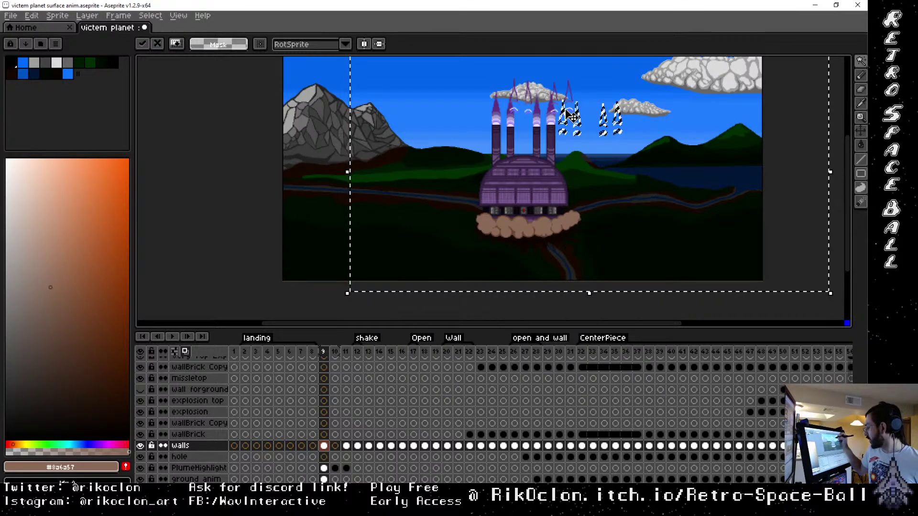
key(Escape)
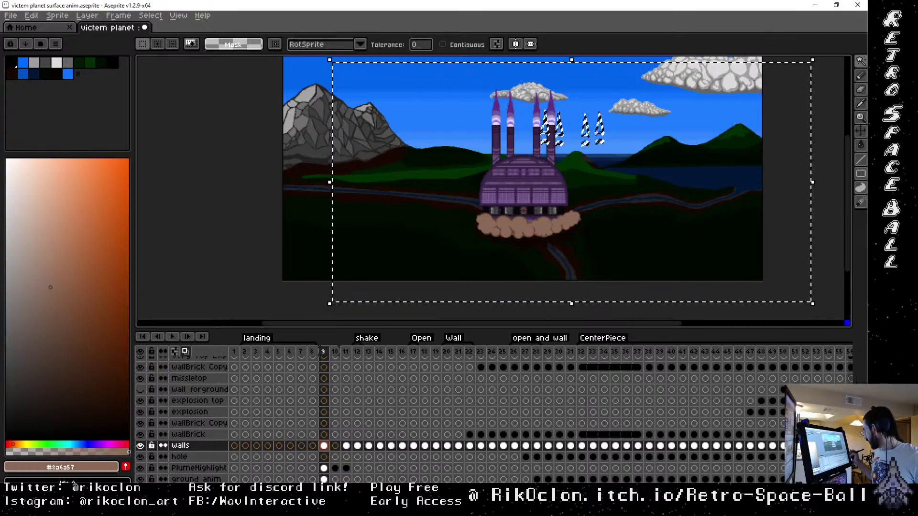
Review the timeline layers above and below walls, from Very Top Exp down to reflection
scroll(459, 416, up, 1)
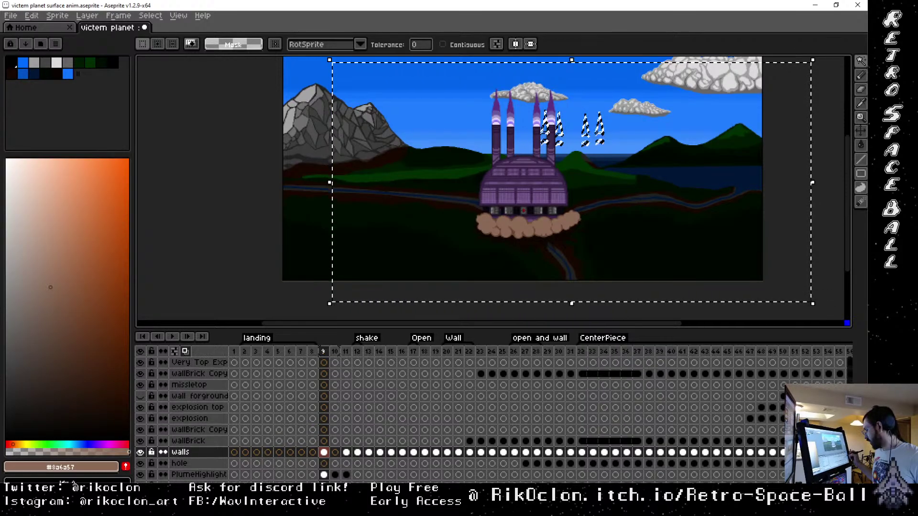
scroll(459, 416, down, 5)
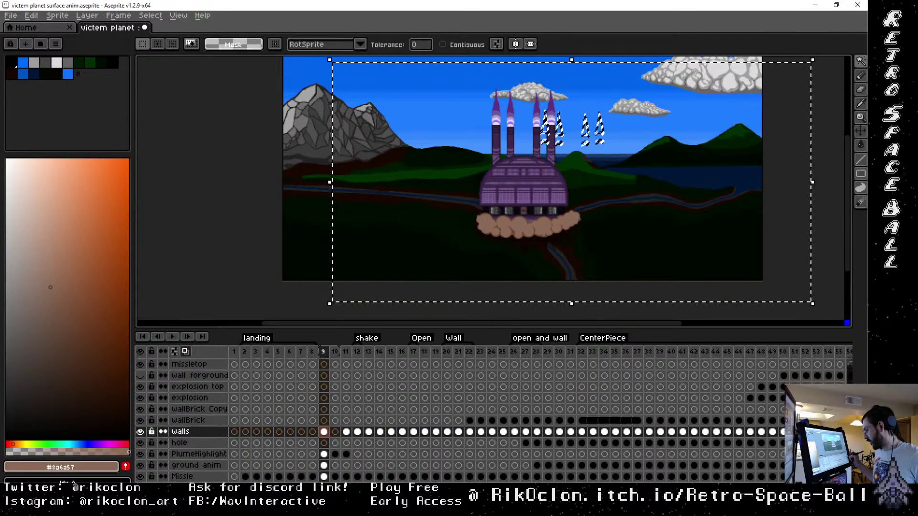
scroll(459, 416, down, 1)
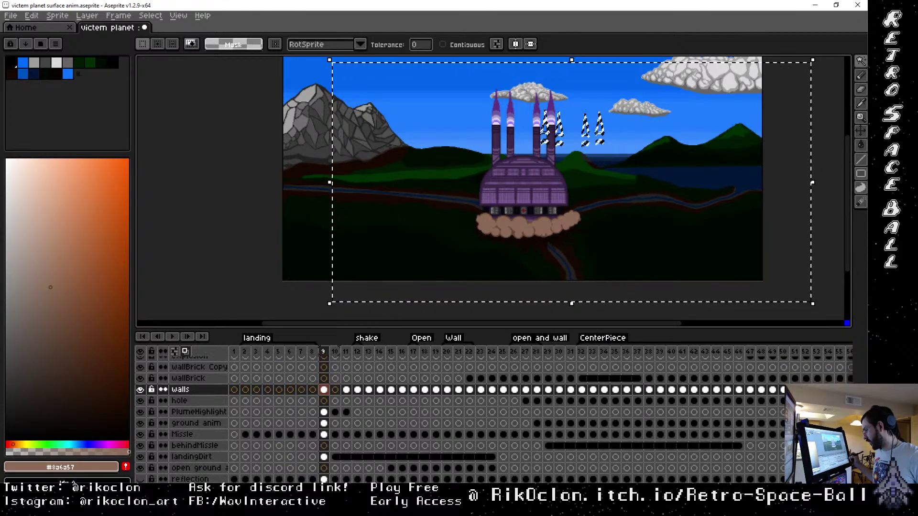
scroll(459, 416, up, 5)
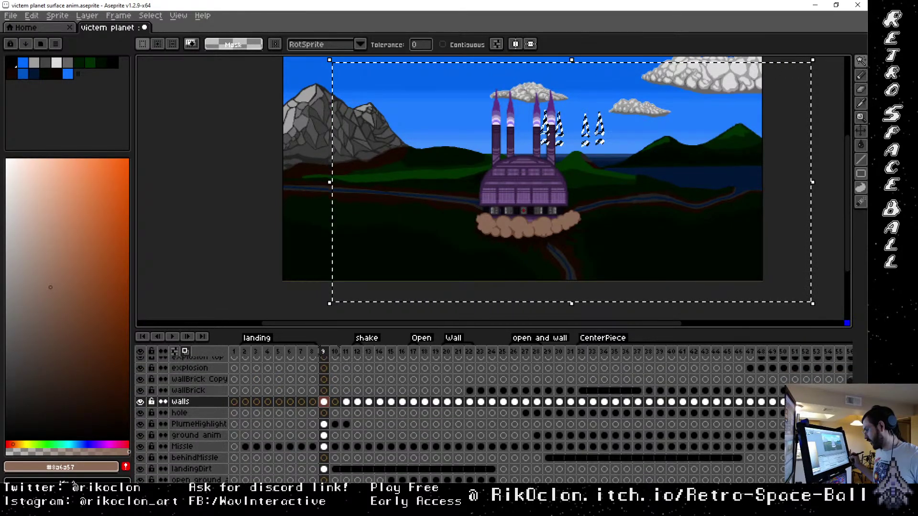
scroll(342, 457, up, 1)
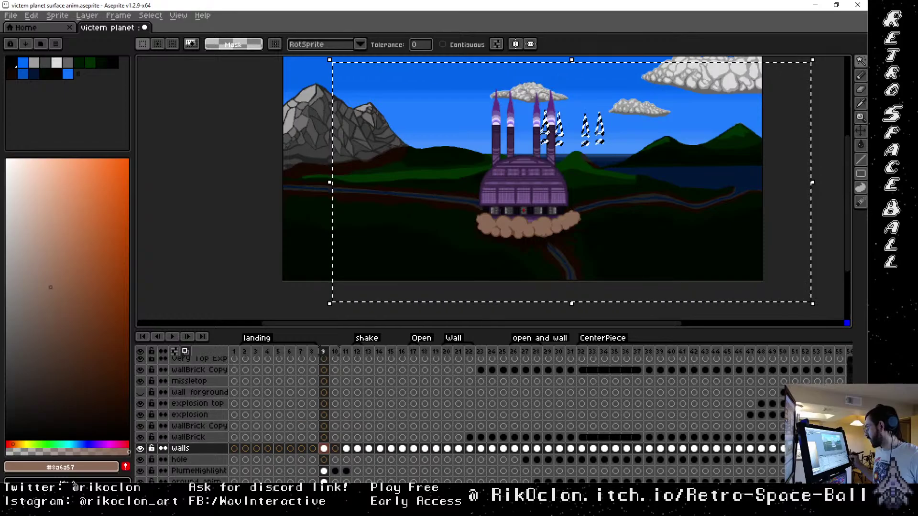
key(Down)
key(Down)
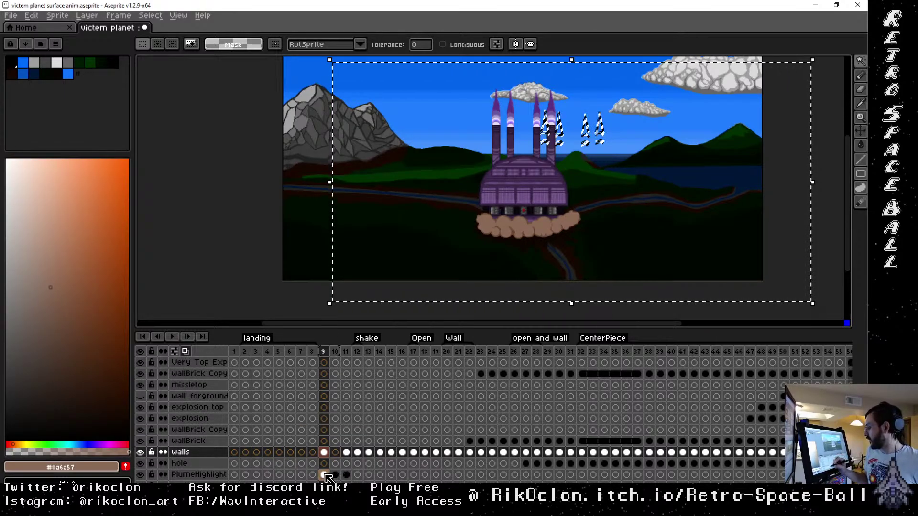
Flip between frames 7 and 11 on walls and PlumeHighlight to check how the plume grows during the landing
click(335, 455)
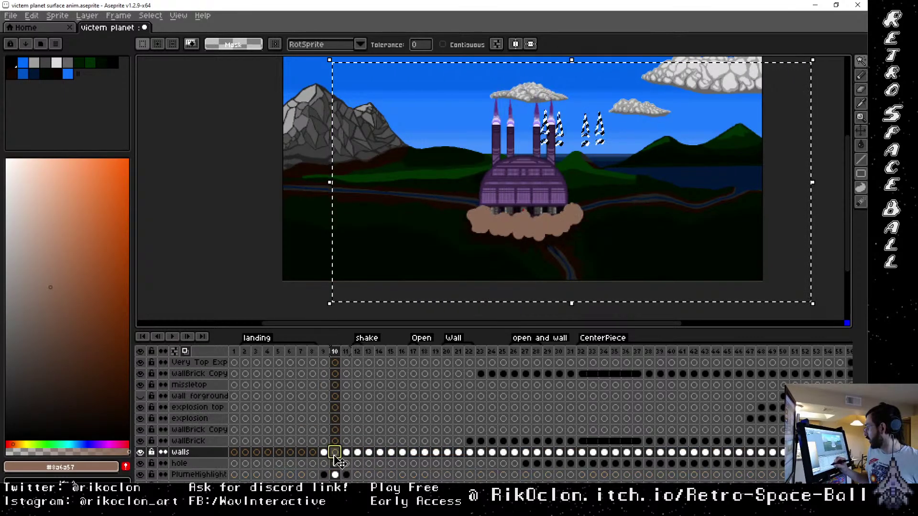
click(346, 454)
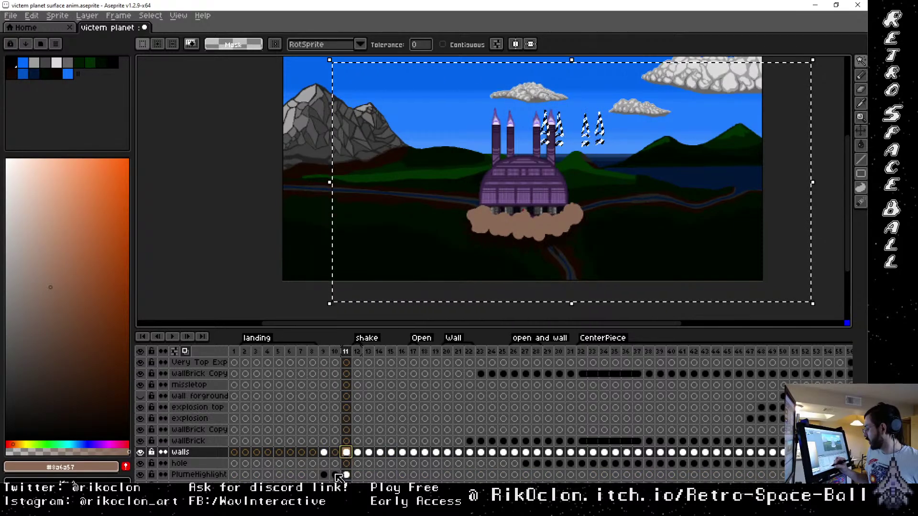
click(335, 475)
click(325, 475)
click(314, 455)
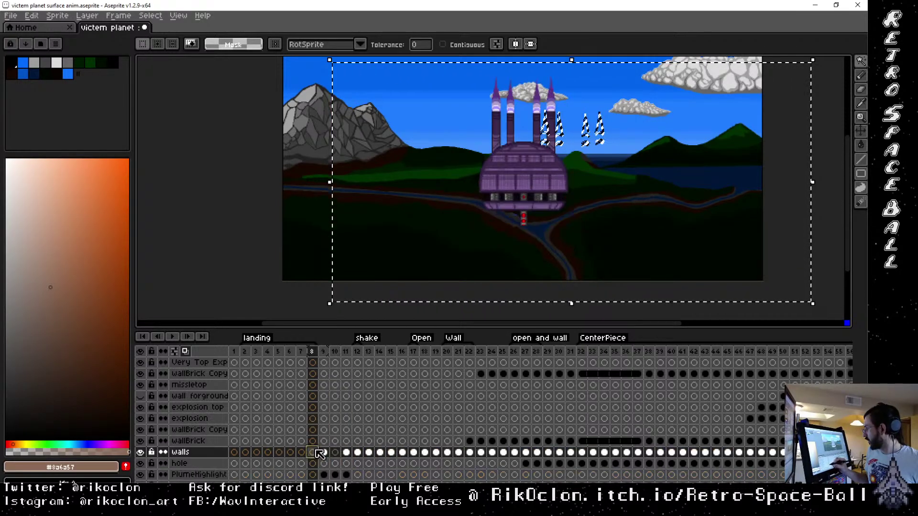
key(Left)
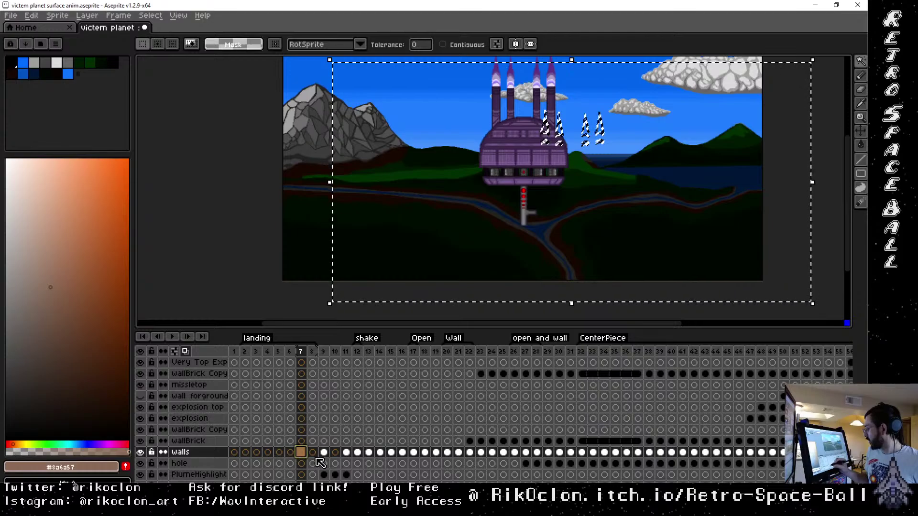
click(314, 453)
click(324, 475)
click(335, 475)
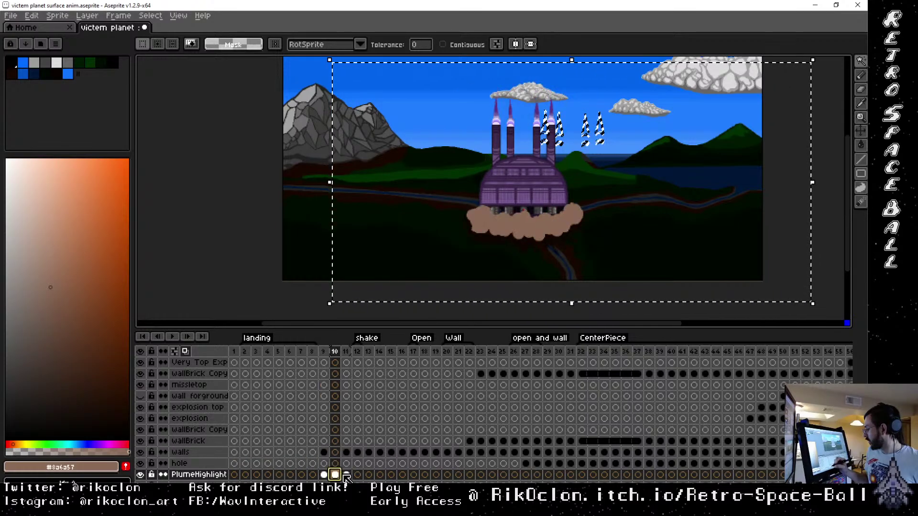
click(346, 475)
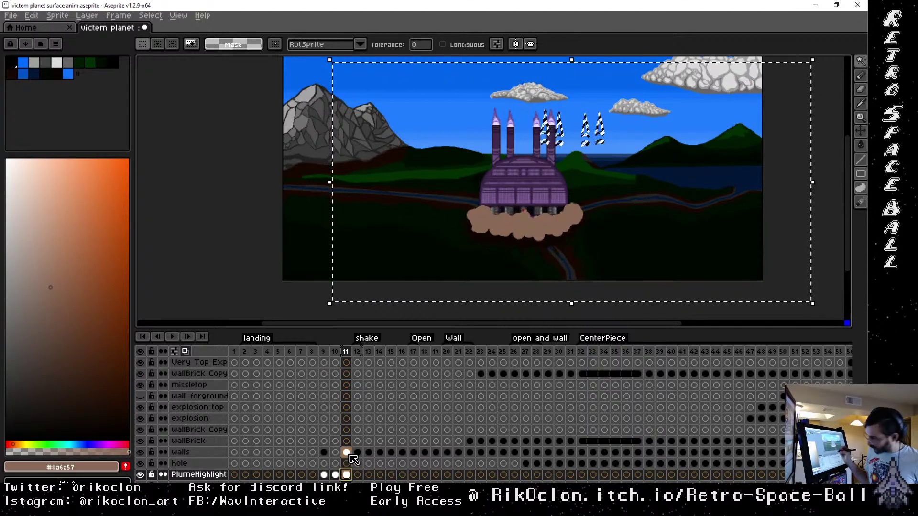
Clear the old selection and move the tops of the two rightmost plume puffs in frame 11 upward off the cloud
key(Delete)
scroll(580, 236, up, 3)
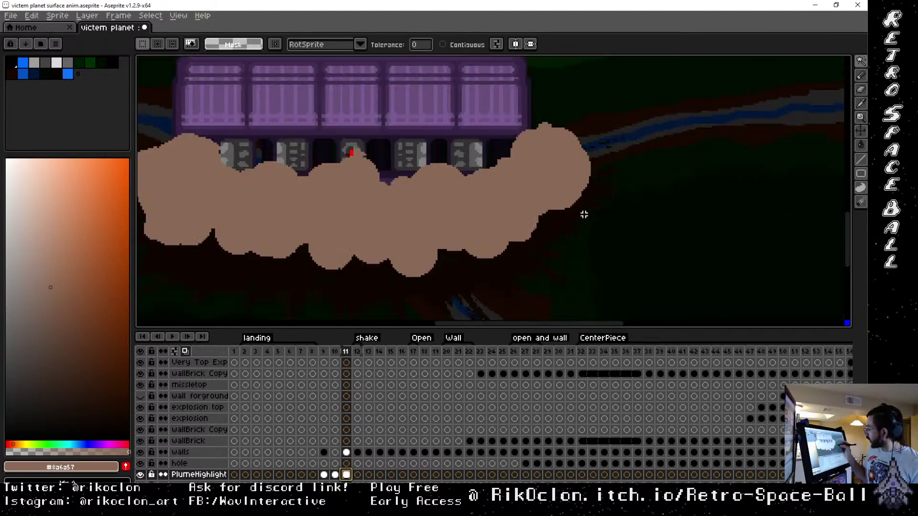
drag(516, 208, 552, 241)
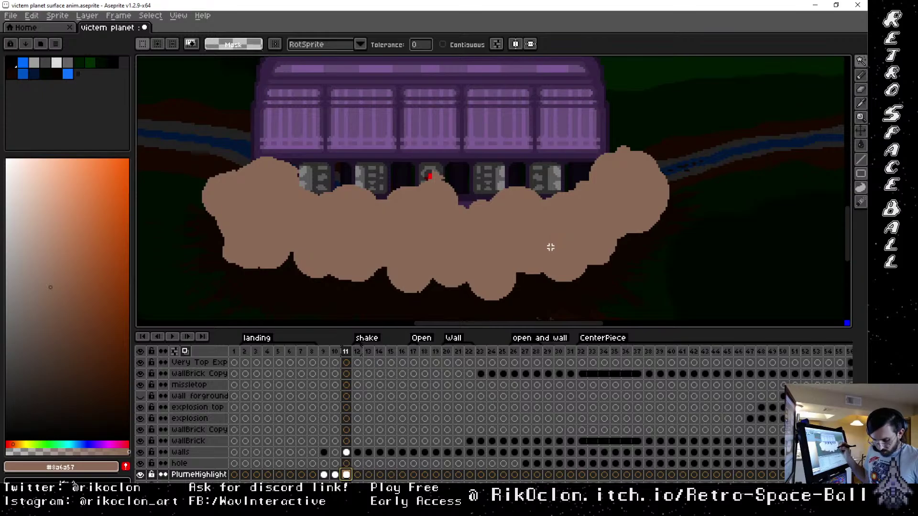
key(m)
drag(569, 130, 674, 113)
key(Return)
drag(470, 139, 542, 132)
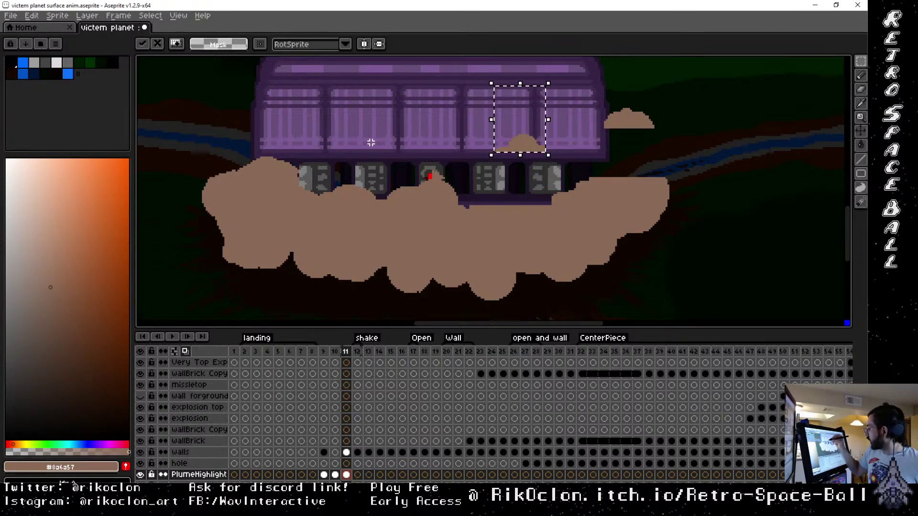
Move the tops of the centre, left-centre and upper-left plume puffs in frame 11 upward off the cloud
mouse_move(365, 139)
mouse_down()
mouse_move(474, 206)
mouse_move(469, 146)
mouse_move(480, 140)
mouse_move(446, 142)
mouse_move(469, 143)
mouse_up()
mouse_move(299, 139)
mouse_down()
mouse_move(371, 184)
mouse_move(385, 205)
mouse_move(378, 139)
mouse_up()
drag(233, 124, 310, 185)
drag(308, 184, 320, 115)
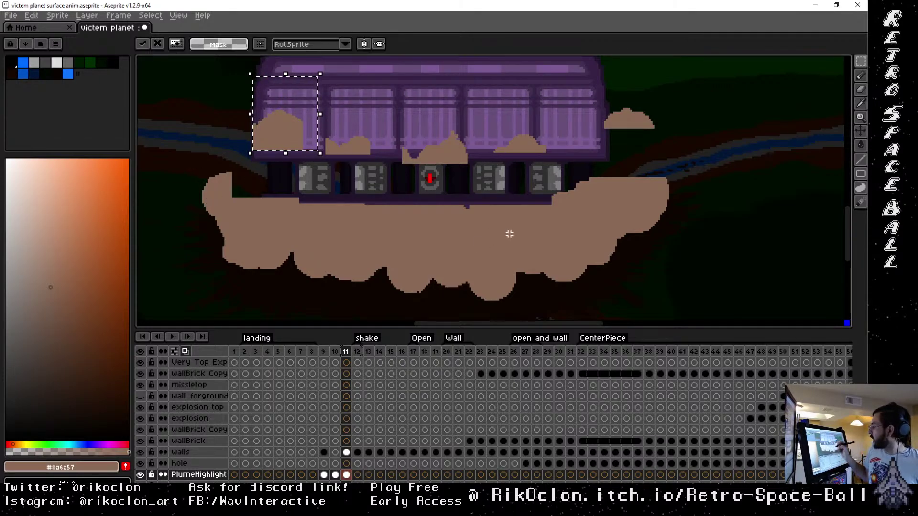
Select the puff at the plume's left end in frame 11 and move it up and outward from the cloud
drag(509, 232, 590, 217)
click(370, 183)
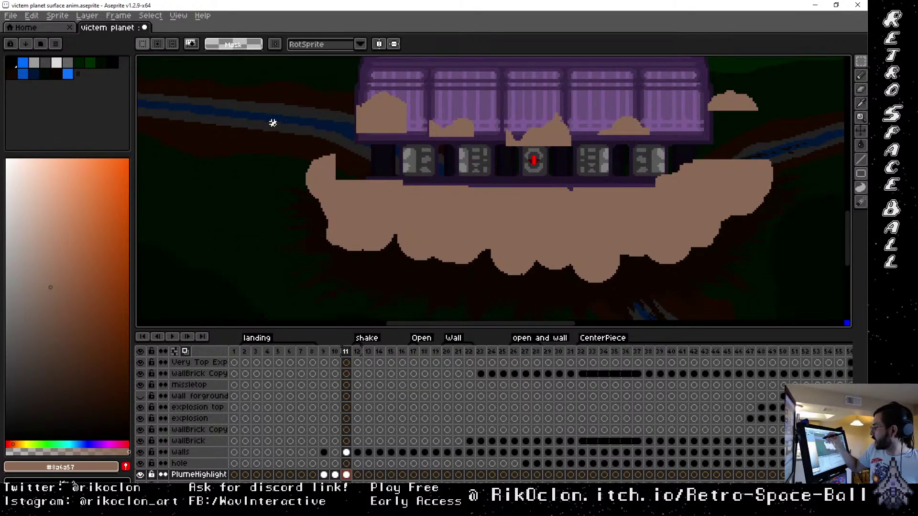
mouse_move(273, 124)
mouse_down()
mouse_move(341, 216)
mouse_move(344, 151)
mouse_up()
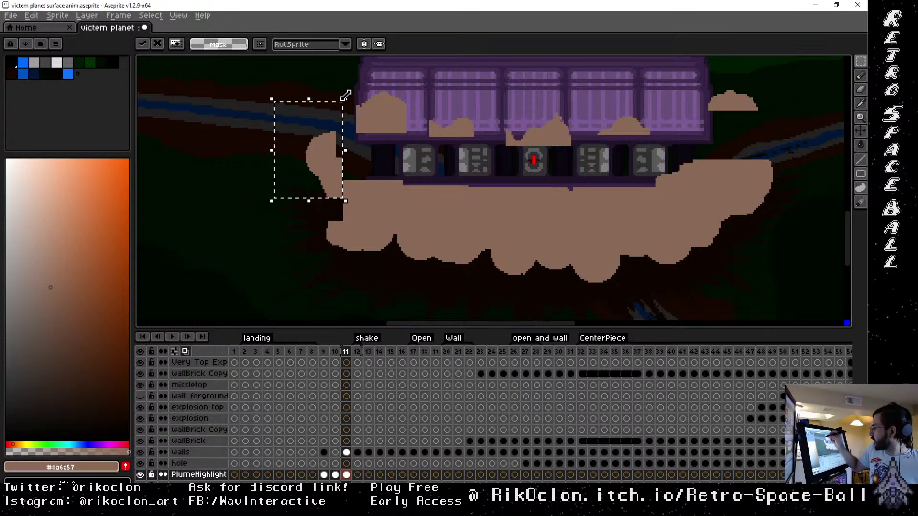
key(Return)
drag(269, 201, 260, 216)
drag(318, 149, 327, 133)
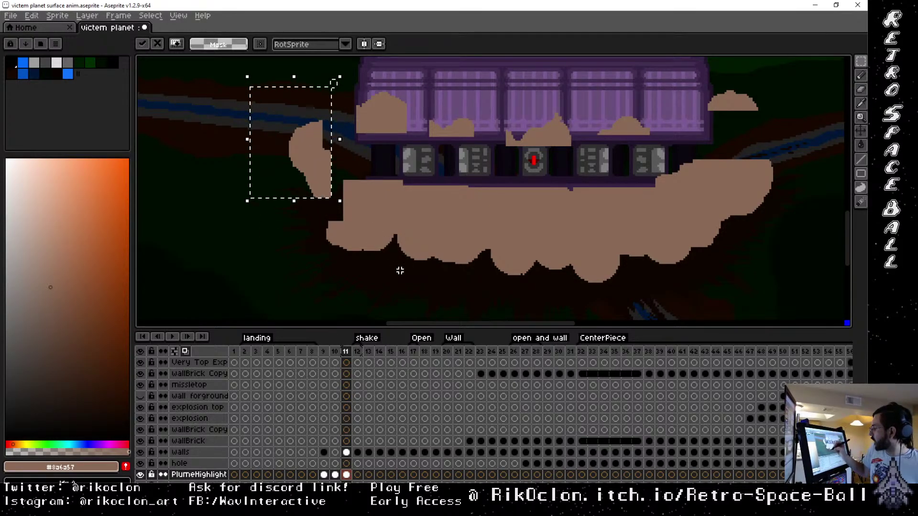
Move the plume's lower-left puff down and outward, away from the main cloud body
drag(406, 277, 297, 219)
drag(386, 248, 366, 257)
drag(332, 163, 380, 181)
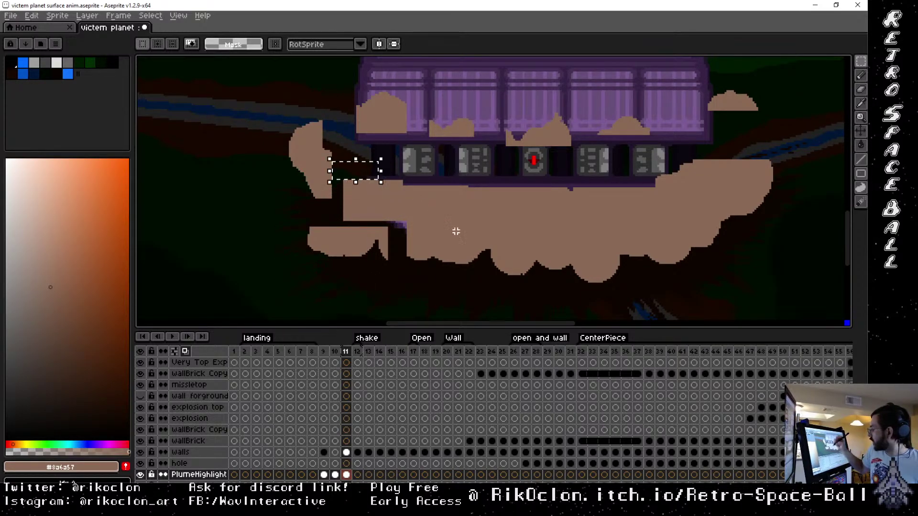
Cut out the puff at the plume's right end and move it outward to the right
scroll(588, 239, right, 5)
drag(680, 220, 538, 136)
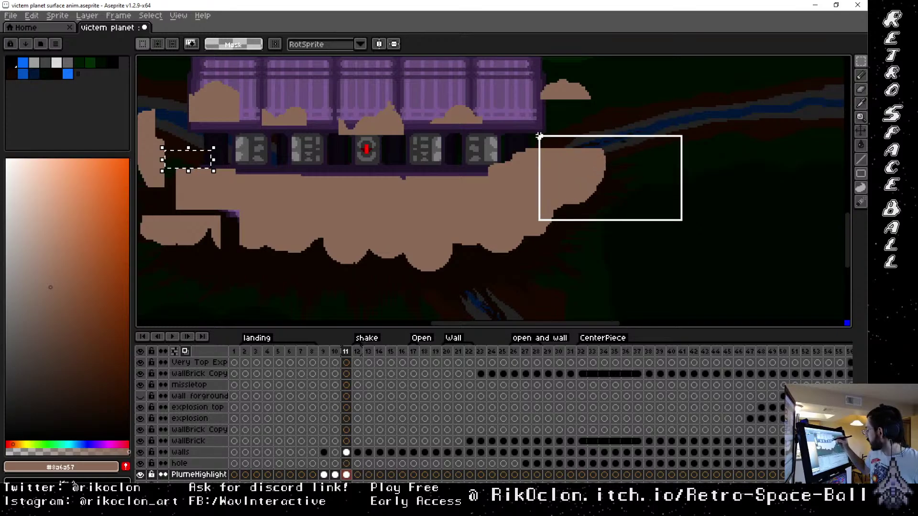
drag(635, 182, 658, 184)
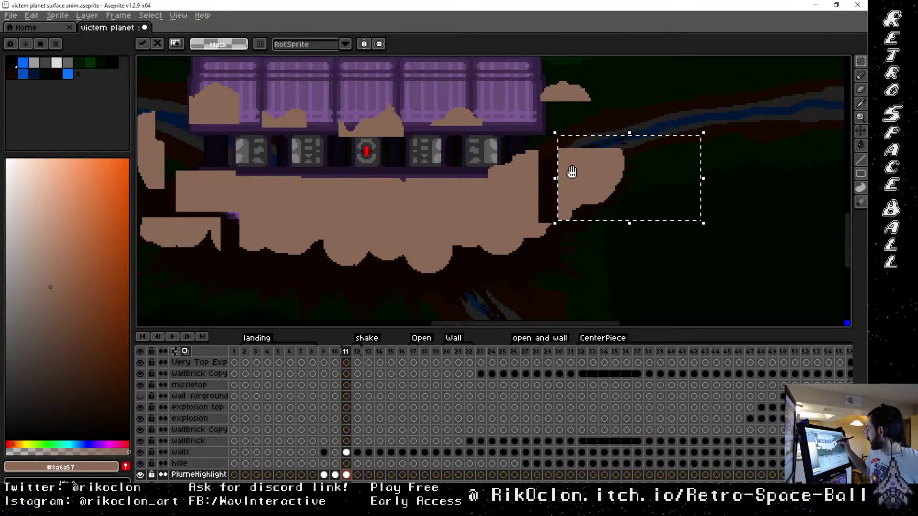
scroll(572, 172, up, 2)
scroll(572, 173, left, 4)
key(Return)
Shift the plume's lower-right puff slightly down and outward, and clear the selection
drag(669, 290, 557, 216)
drag(643, 263, 655, 241)
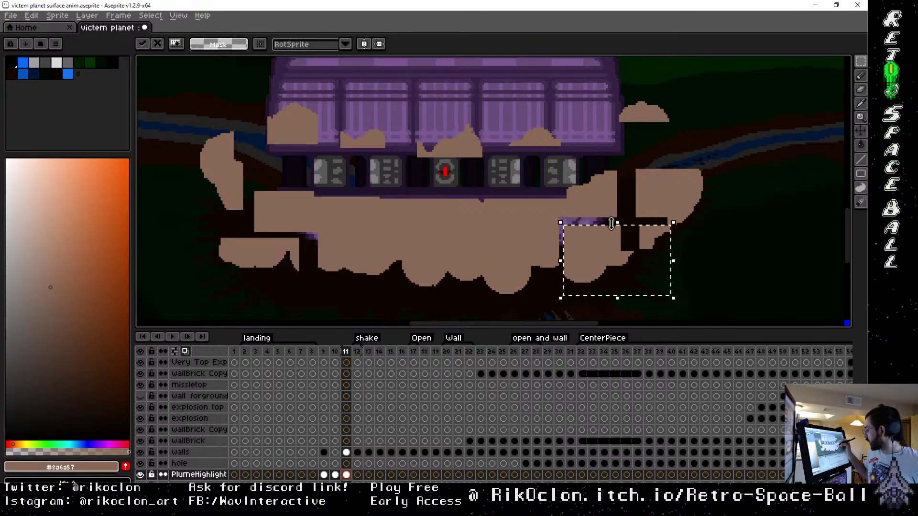
click(347, 475)
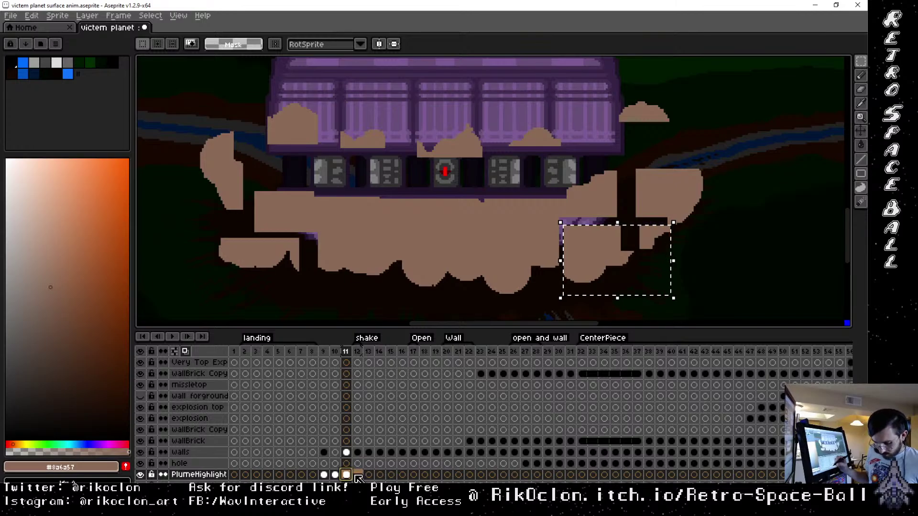
key(ctrl+d)
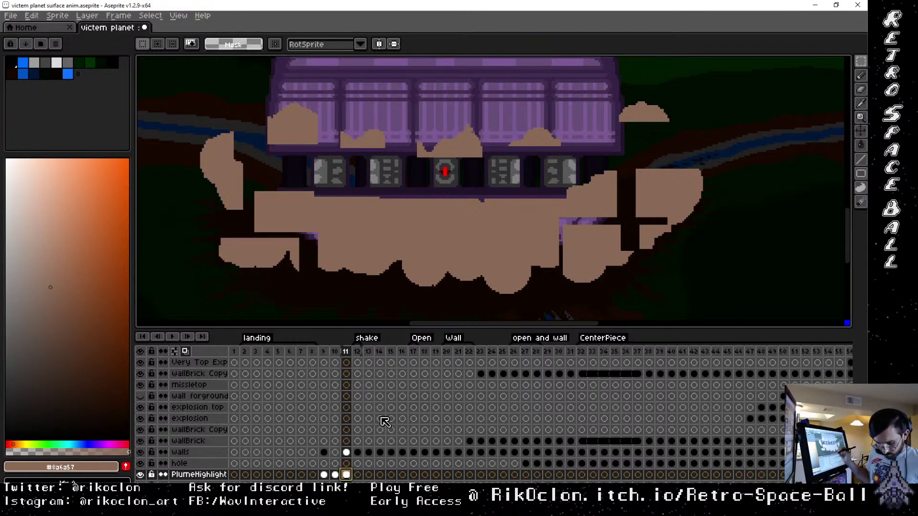
Paint over the gaps around the two shifted right-hand pieces with a 25 px brush in the plume's brown
key(i)
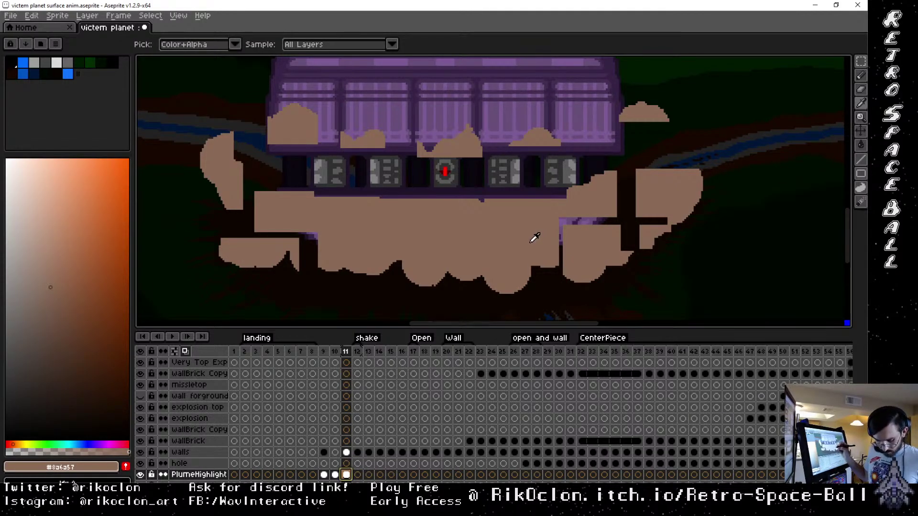
key(b)
mouse_move(566, 246)
mouse_down()
mouse_move(561, 230)
mouse_move(569, 238)
mouse_move(628, 203)
mouse_up()
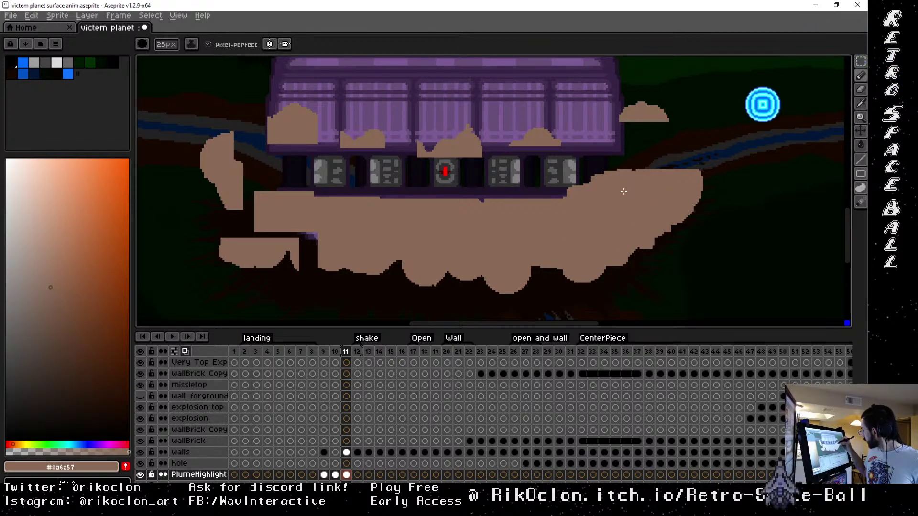
Round out the five detached upper puffs with 25 px brown dabs, working from the rightmost to the leftmost
click(648, 132)
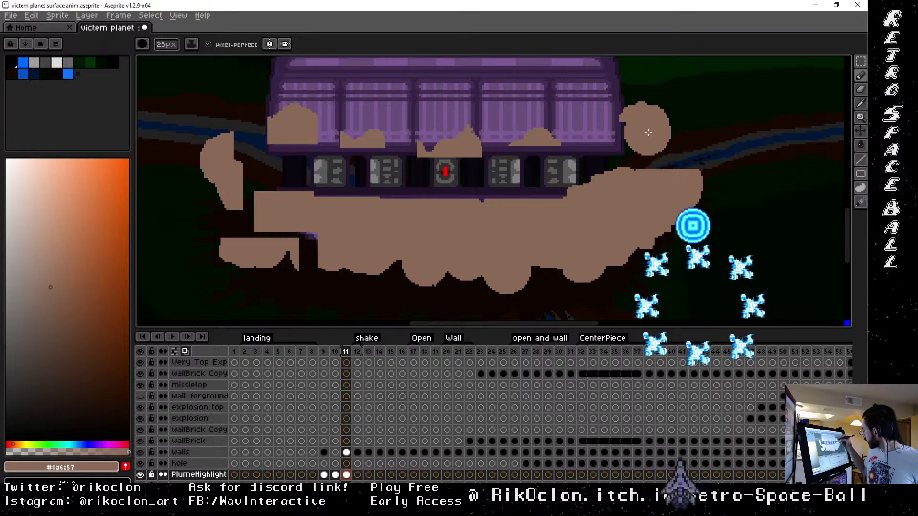
click(546, 163)
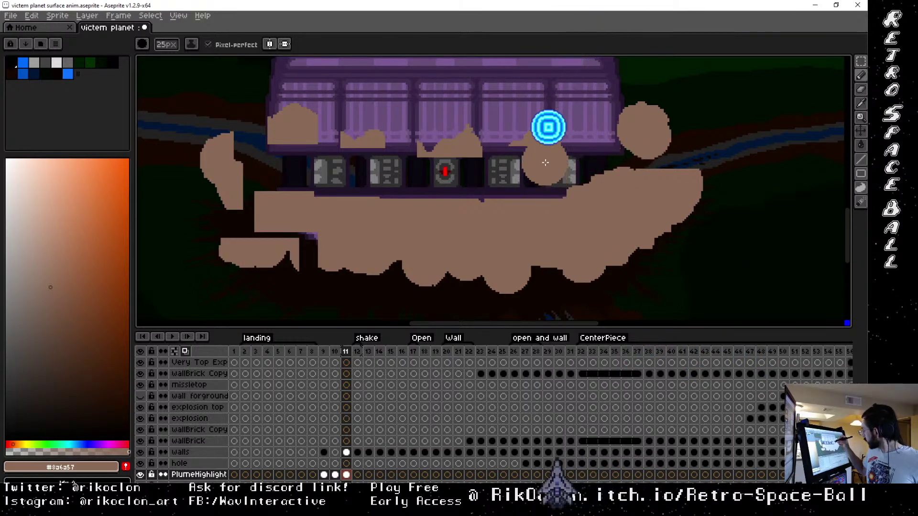
click(535, 163)
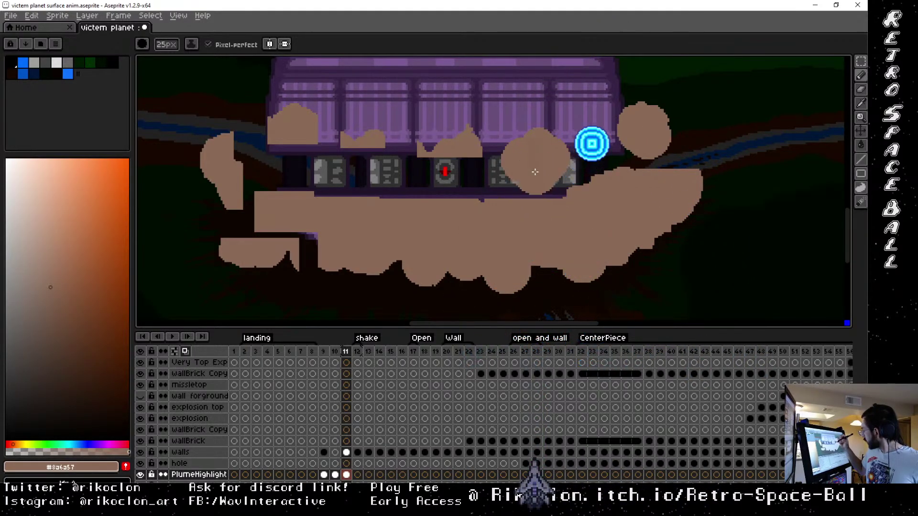
click(457, 148)
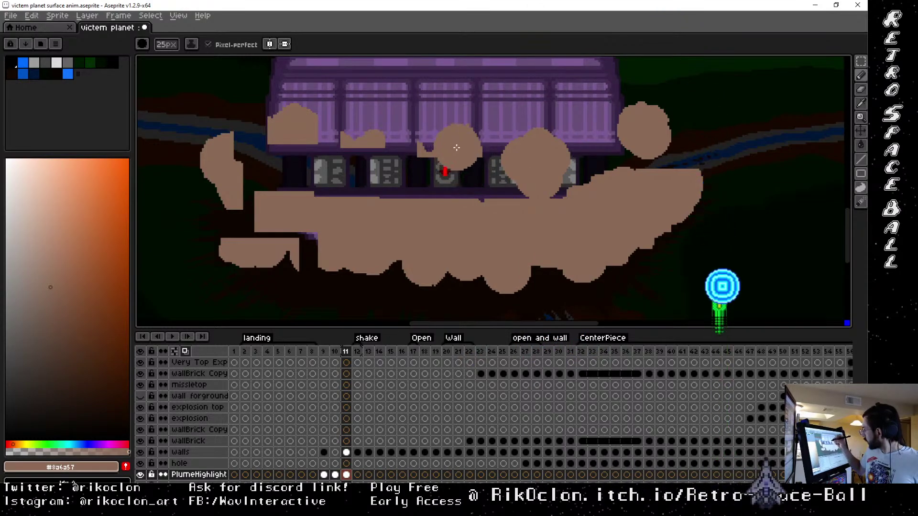
click(445, 163)
click(385, 153)
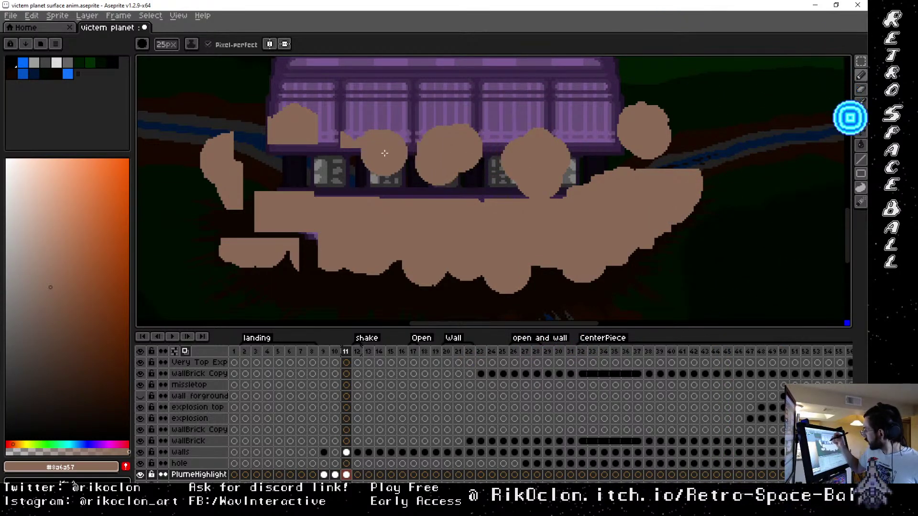
click(345, 144)
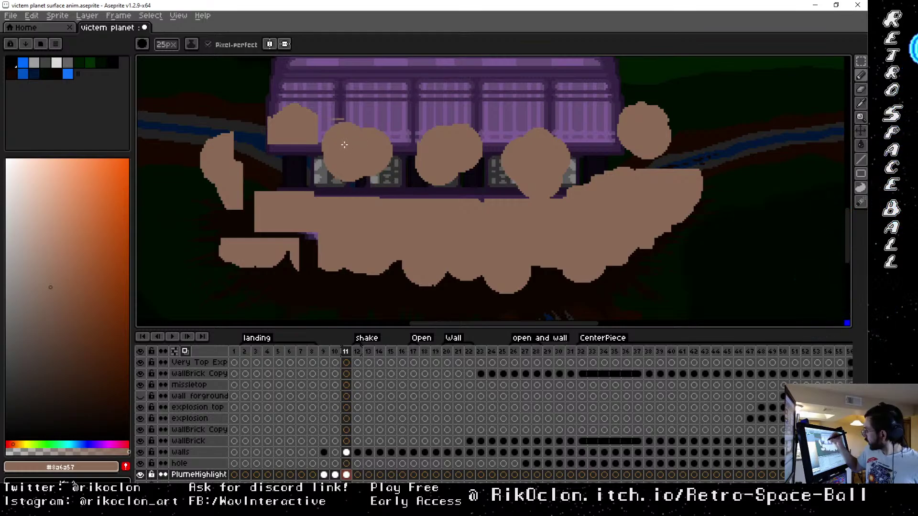
click(291, 137)
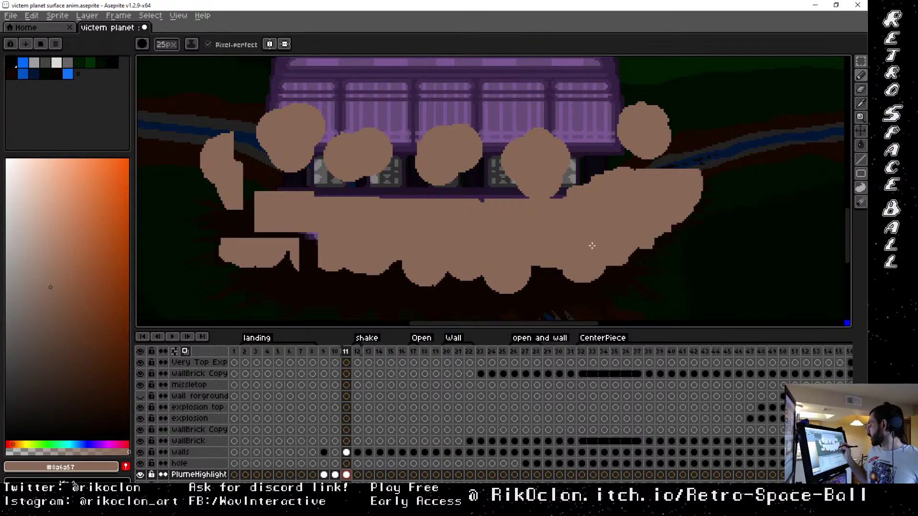
Fill the gaps on the plume's left side in brown, joining the left, lower-left and upper-left puffs to the cloud
key(space)
drag(522, 242, 616, 287)
click(364, 222)
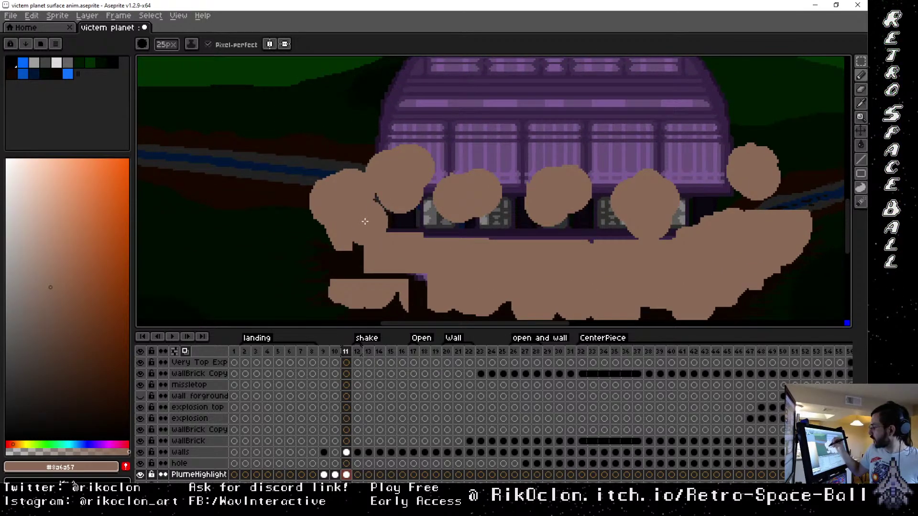
mouse_move(365, 222)
mouse_down()
mouse_move(399, 261)
mouse_move(440, 256)
mouse_move(363, 234)
mouse_move(381, 275)
mouse_up()
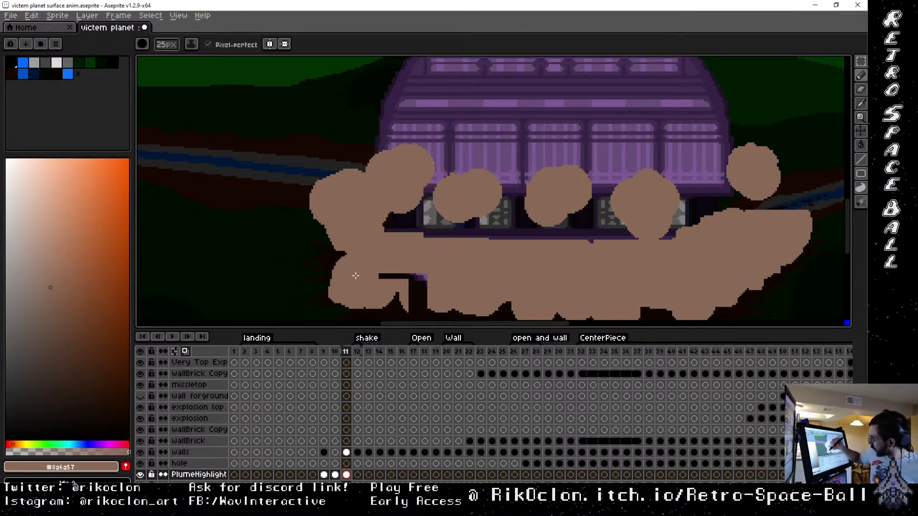
mouse_move(390, 261)
mouse_down()
mouse_move(424, 278)
mouse_move(419, 306)
mouse_up()
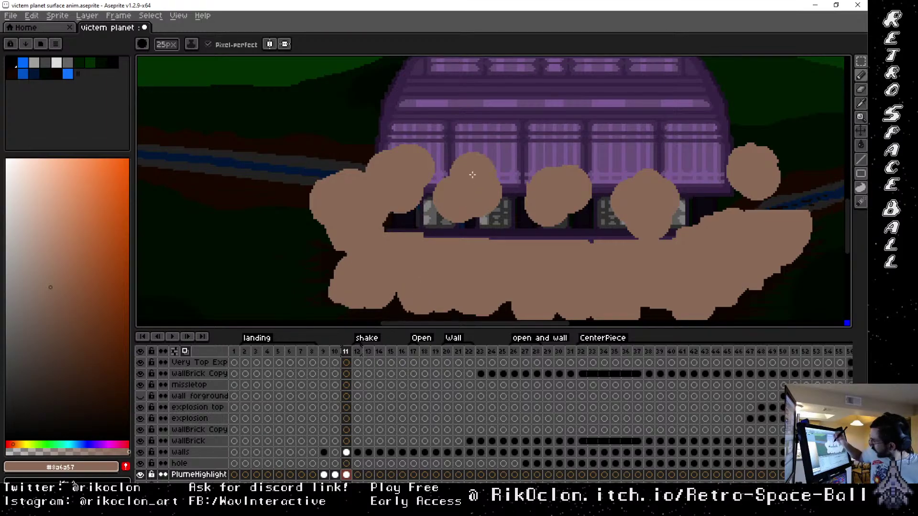
drag(392, 224, 416, 218)
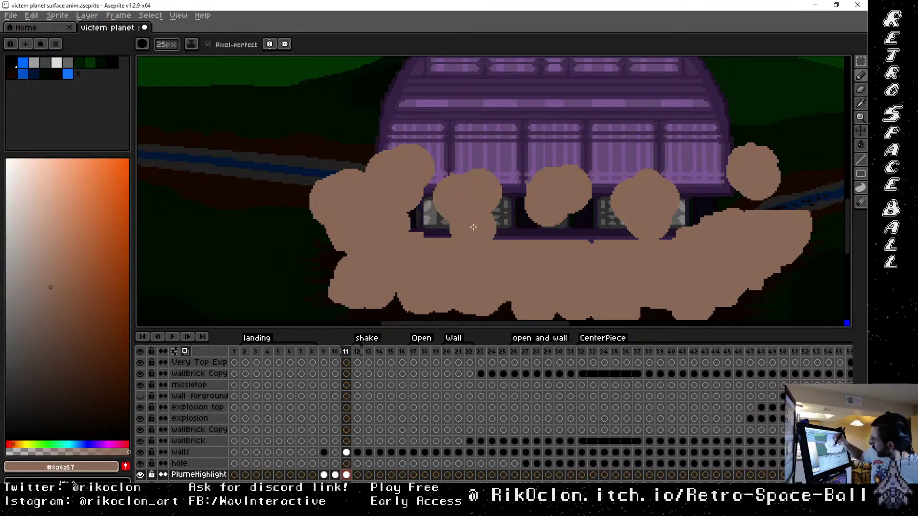
Connect the remaining upper puffs to the cloud by painting brown between them and the body through to the right end
mouse_move(473, 225)
mouse_down()
mouse_move(453, 236)
mouse_move(504, 254)
mouse_move(484, 221)
mouse_move(528, 263)
mouse_move(513, 228)
mouse_move(548, 262)
mouse_move(547, 234)
mouse_move(578, 267)
mouse_move(570, 230)
mouse_move(616, 247)
mouse_up()
mouse_move(685, 259)
mouse_down()
mouse_move(711, 245)
mouse_move(699, 220)
mouse_move(767, 224)
mouse_move(789, 211)
mouse_move(781, 202)
mouse_move(793, 219)
mouse_up()
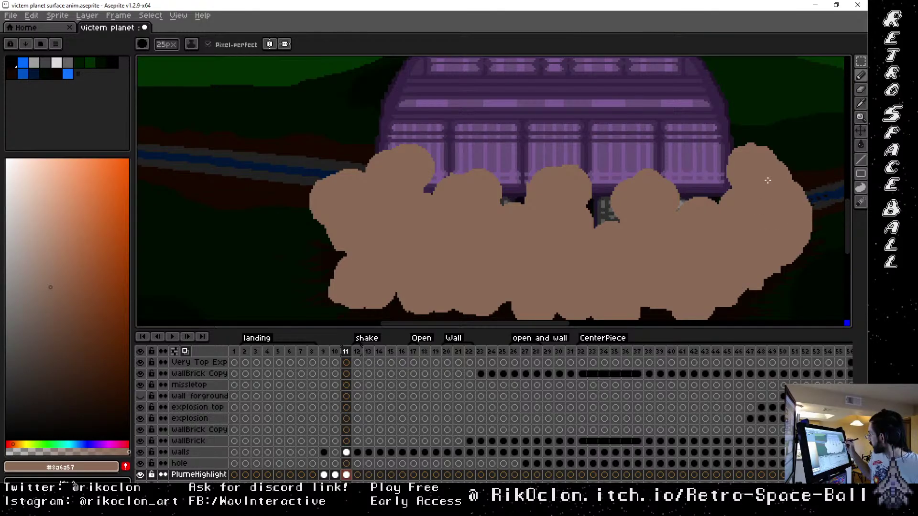
mouse_move(709, 270)
mouse_down()
mouse_move(647, 217)
mouse_move(623, 228)
mouse_up()
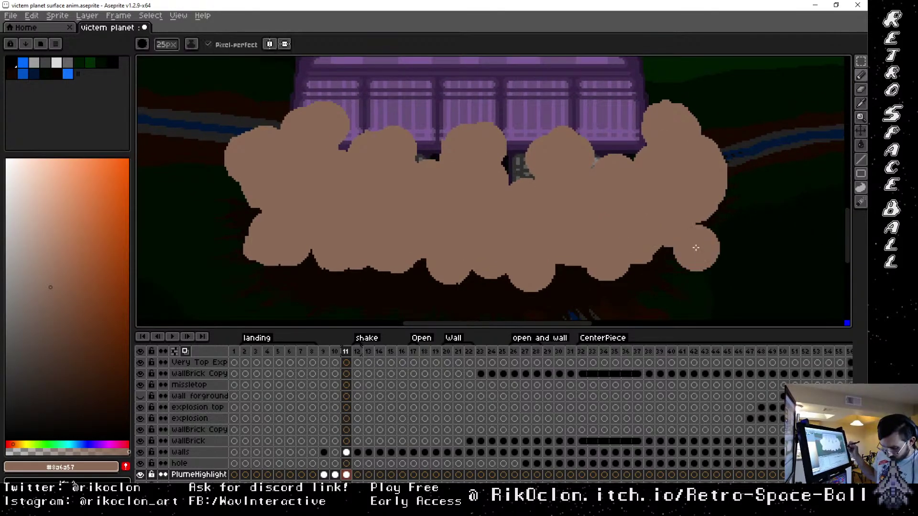
Switch to the Eraser for trimming the frame 11 plume and try to enlarge its tip
scroll(697, 247, down, 2)
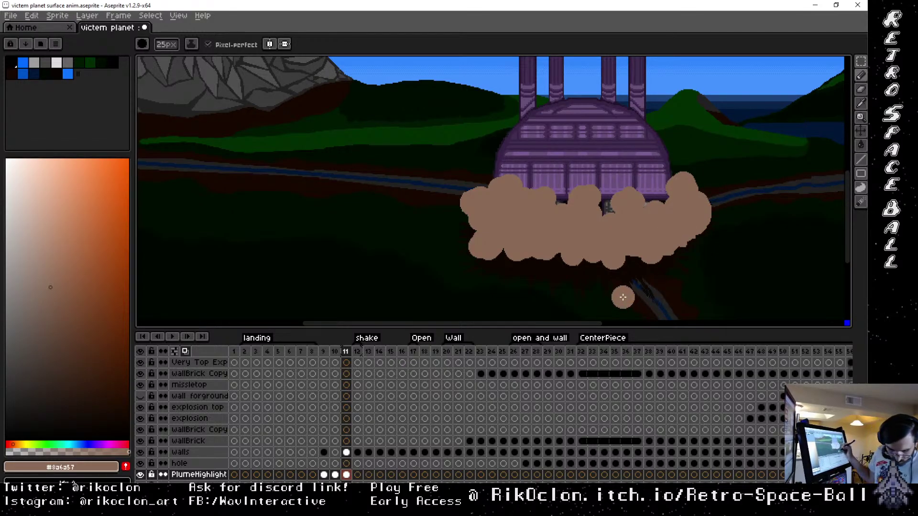
key(b)
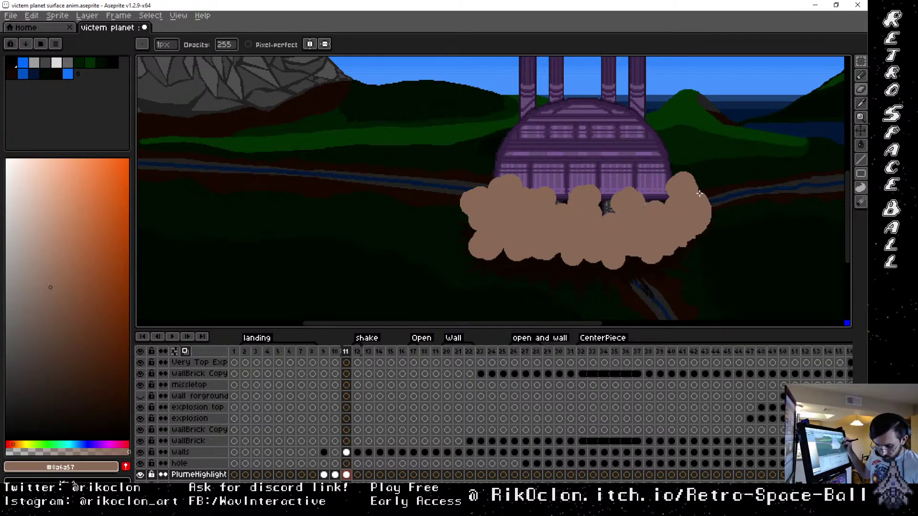
key(bracketright)
key(bracketright)
key(bracketright)
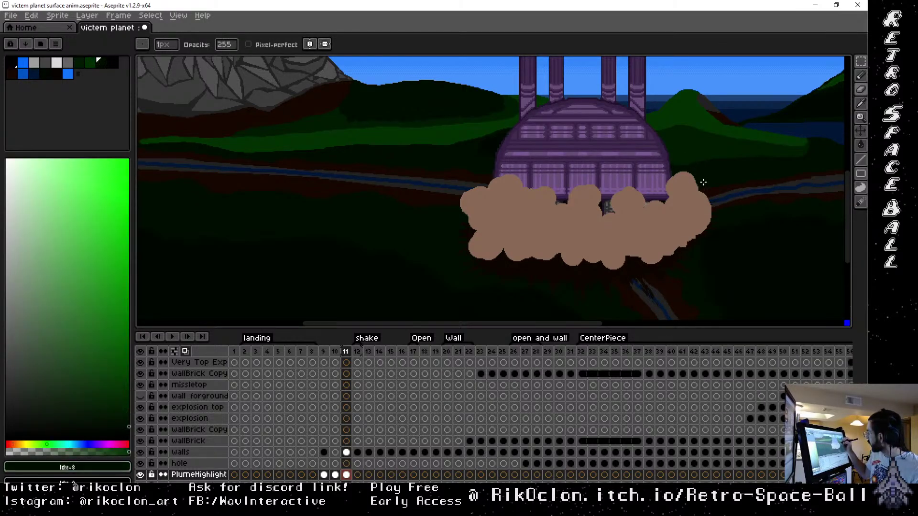
key(bracketleft)
key(bracketleft)
key(bracketright)
key(bracketright)
key(bracketright)
key(bracketright)
key(bracketright)
key(bracketright)
key(bracketright)
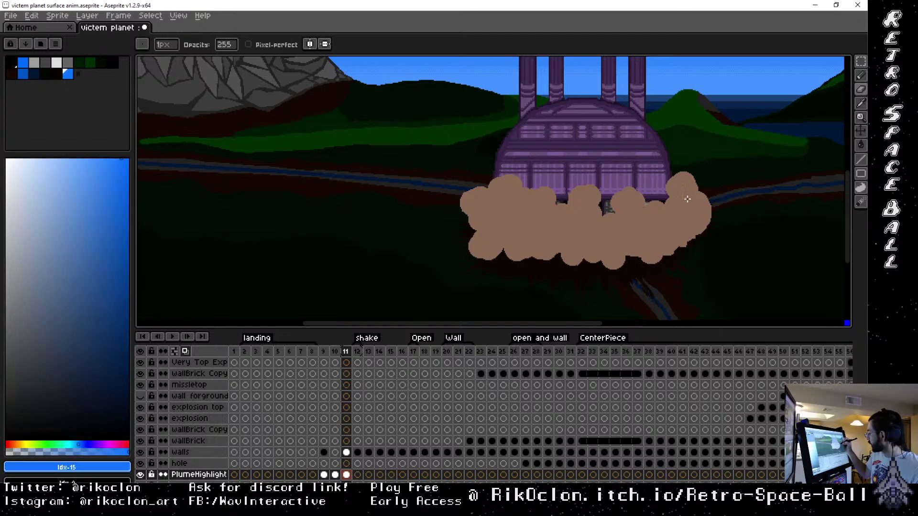
key(bracketleft)
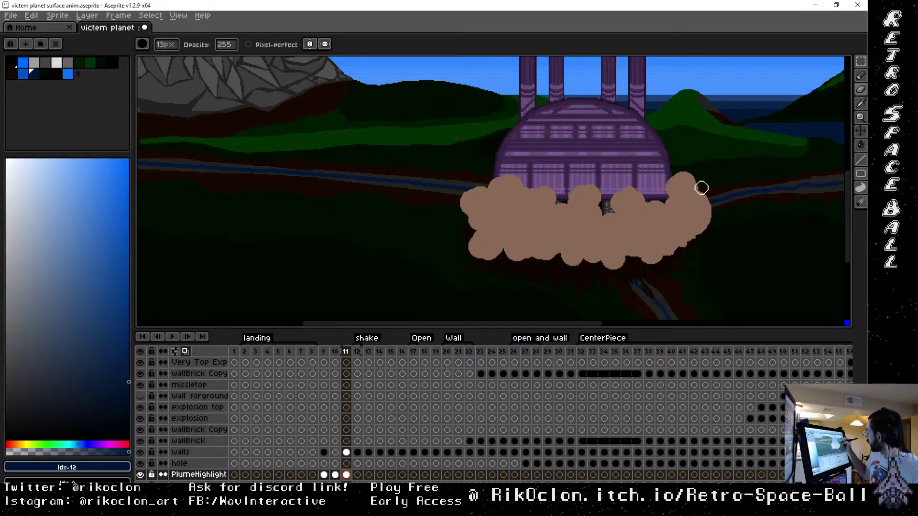
Set the eraser size to 18 px and cut a notch into the outer edge of the rightmost puff
key(plus)
key(plus)
key(plus)
key(plus)
key(plus)
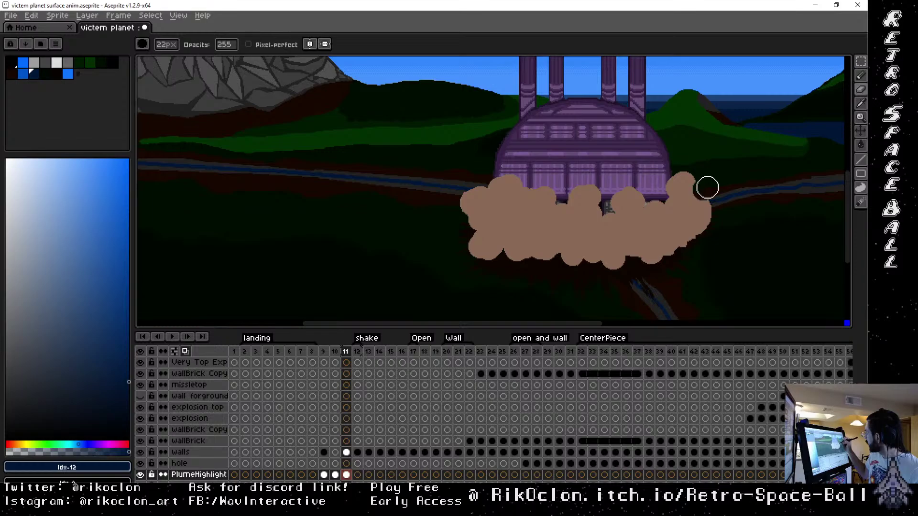
key(minus)
key(minus)
key(minus)
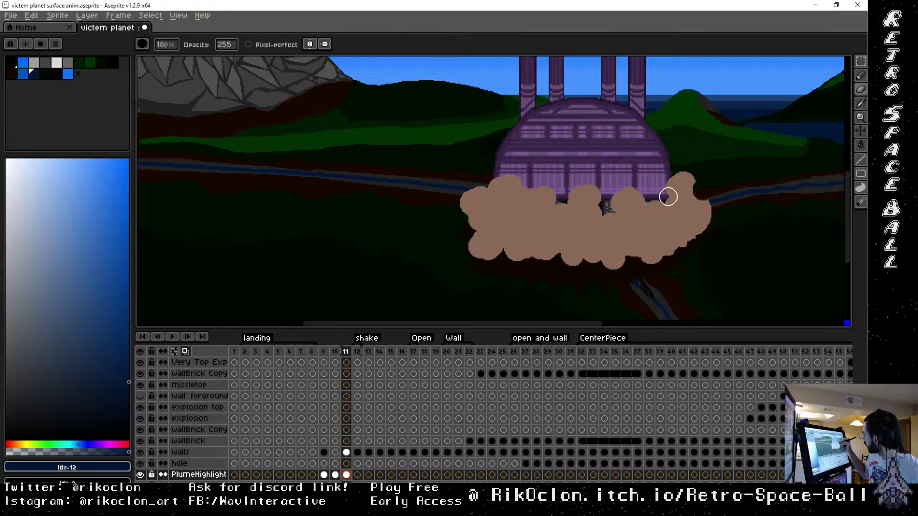
Carve gaps between the upper puffs and trim the plume's outer edge with a 17 px eraser, and view frame 10 for comparison
click(669, 197)
key(minus)
mouse_move(674, 197)
mouse_down()
mouse_move(667, 188)
mouse_move(673, 201)
mouse_up()
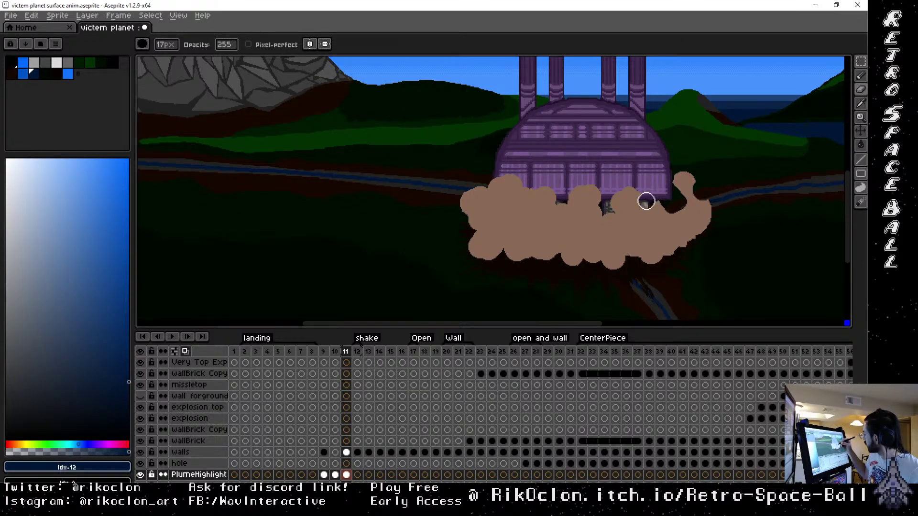
mouse_move(610, 211)
mouse_down()
mouse_move(568, 199)
mouse_move(569, 217)
mouse_move(554, 196)
mouse_move(521, 199)
mouse_up()
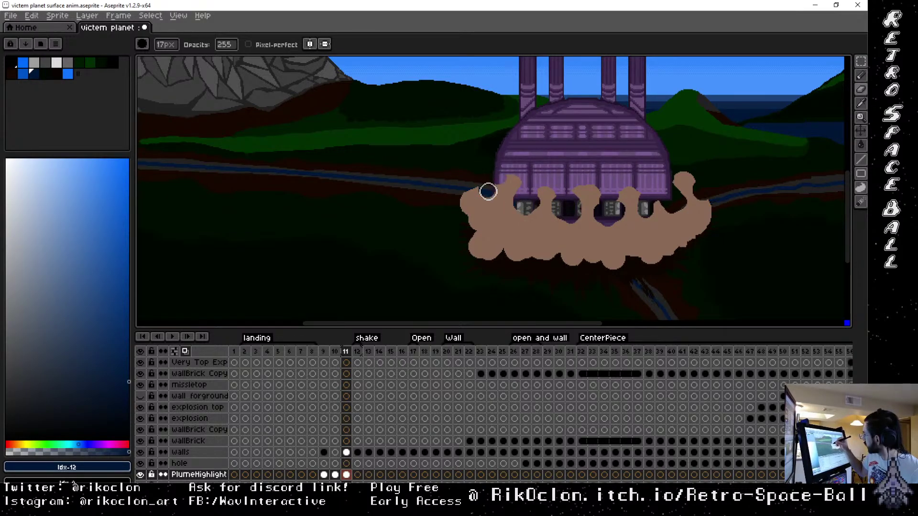
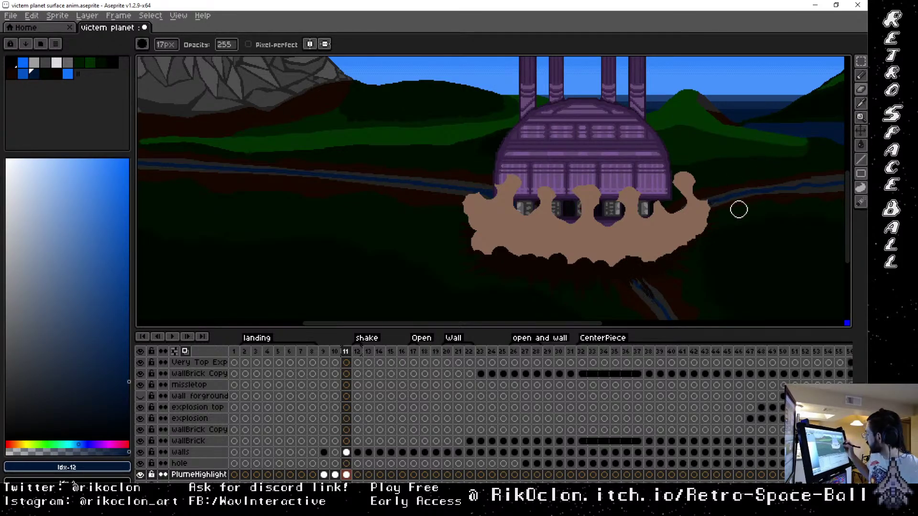
click(335, 351)
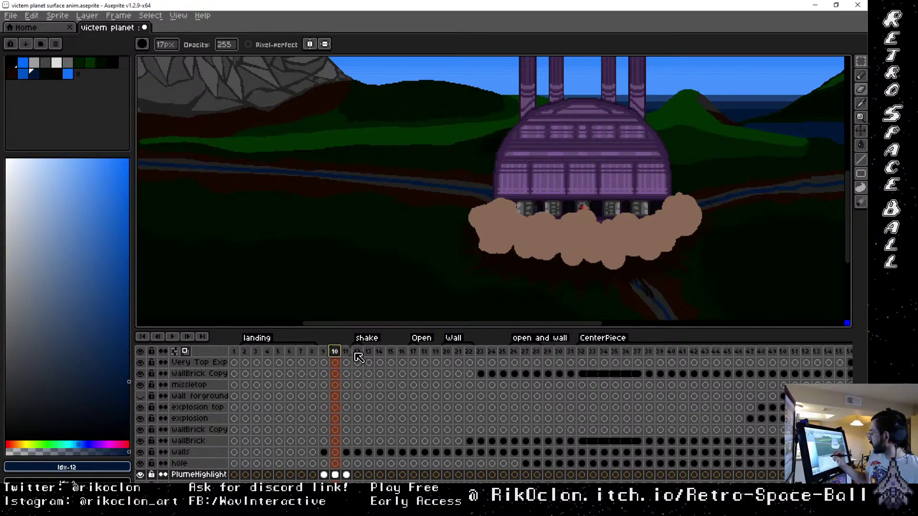
Return to frame 11, sample the plume's brown, and round out the upper puffs with a 25 px brush
click(346, 352)
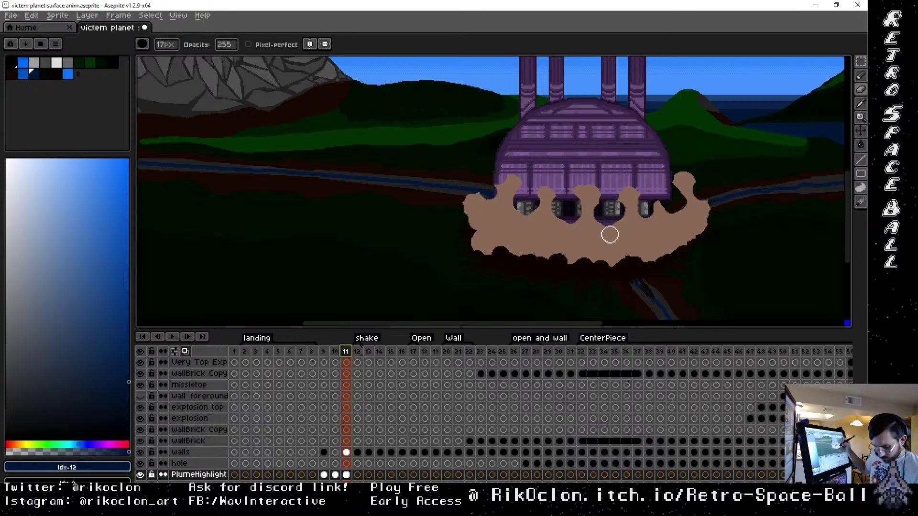
alt+click(671, 226)
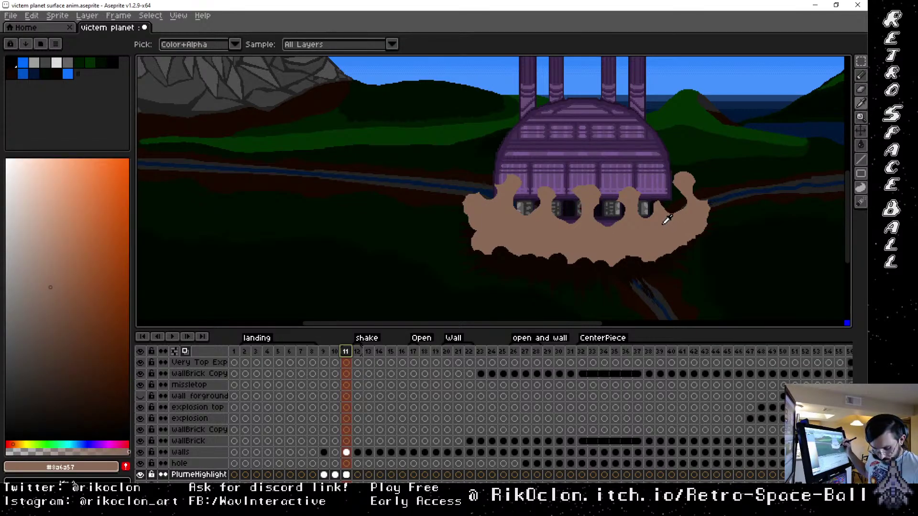
click(682, 184)
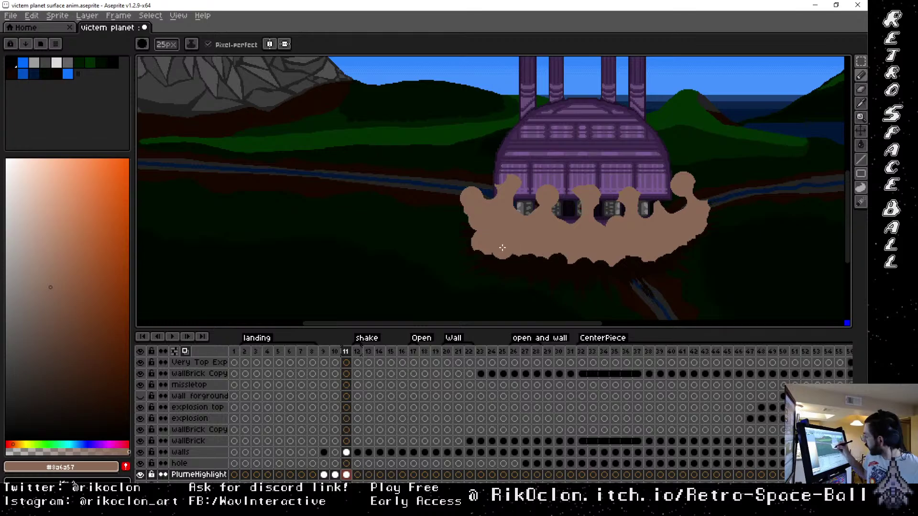
Enlarge the brush and paint a large rounded bulge onto the left end of the frame 11 dust cloud
key(plus)
key(plus)
key(plus)
key(plus)
key(plus)
key(plus)
key(plus)
key(plus)
key(plus)
key(plus)
key(plus)
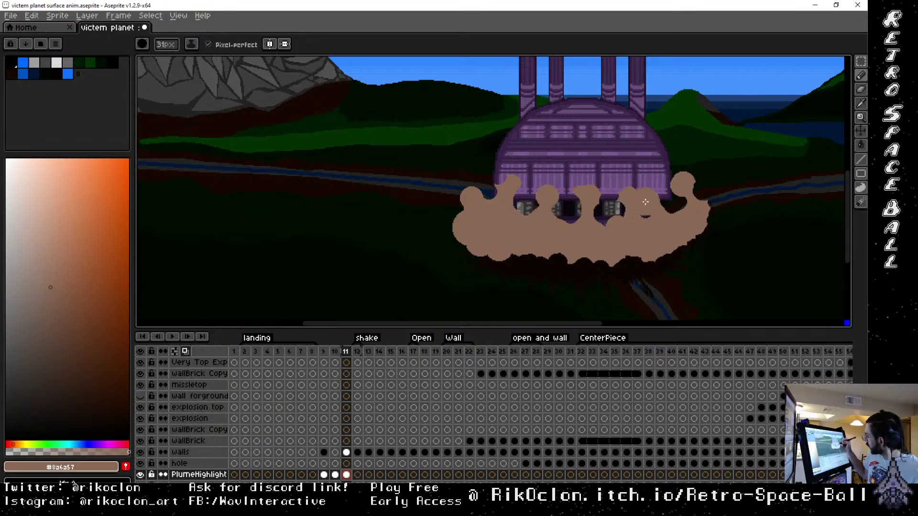
Set the brush to 40 px and extend the cloud's right end outward with a large round lobe
key(plus)
key(plus)
key(plus)
key(plus)
key(plus)
key(plus)
key(plus)
key(plus)
key(plus)
key(plus)
key(plus)
key(minus)
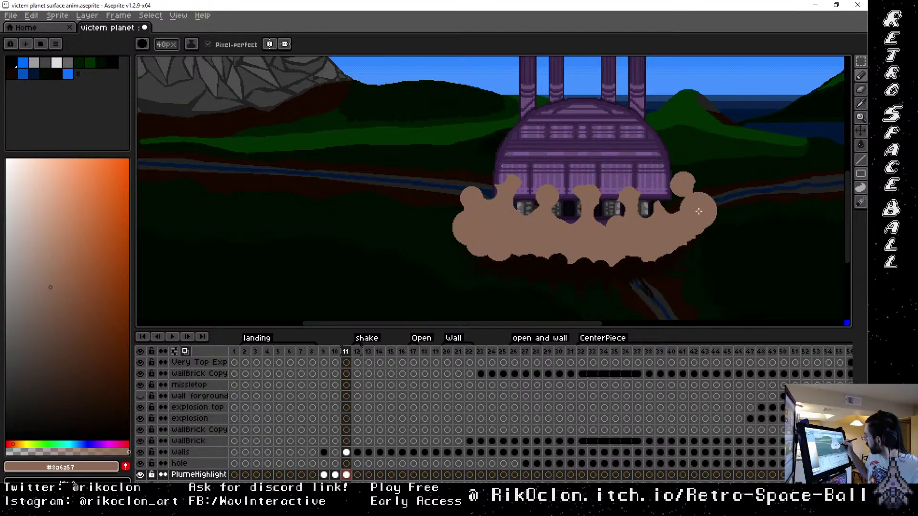
Reduce the brush to 24 px and connect the rightmost upper puff to the cloud with brown
key(minus)
key(minus)
key(minus)
key(minus)
key(minus)
key(minus)
key(minus)
key(minus)
key(minus)
key(minus)
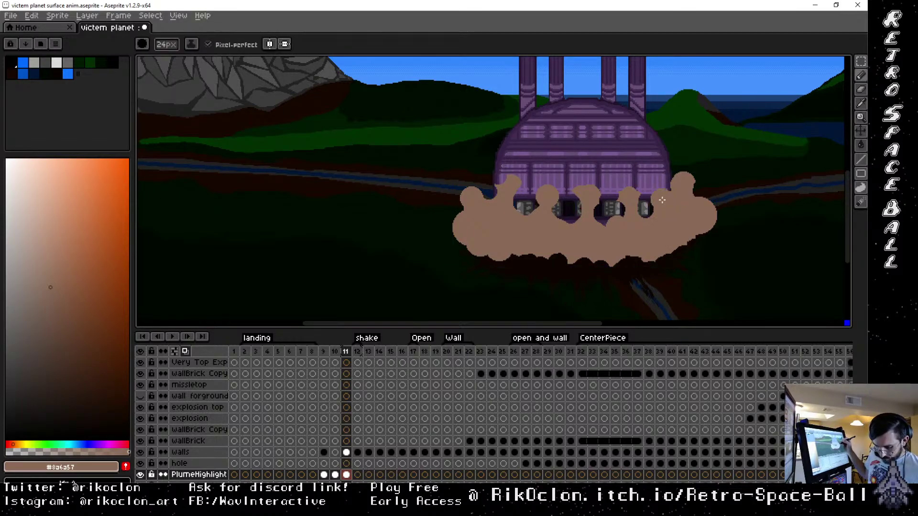
Resample the plume's brown and add a small puff between the rightmost upper puff and the ship's right leg
key(bracketright)
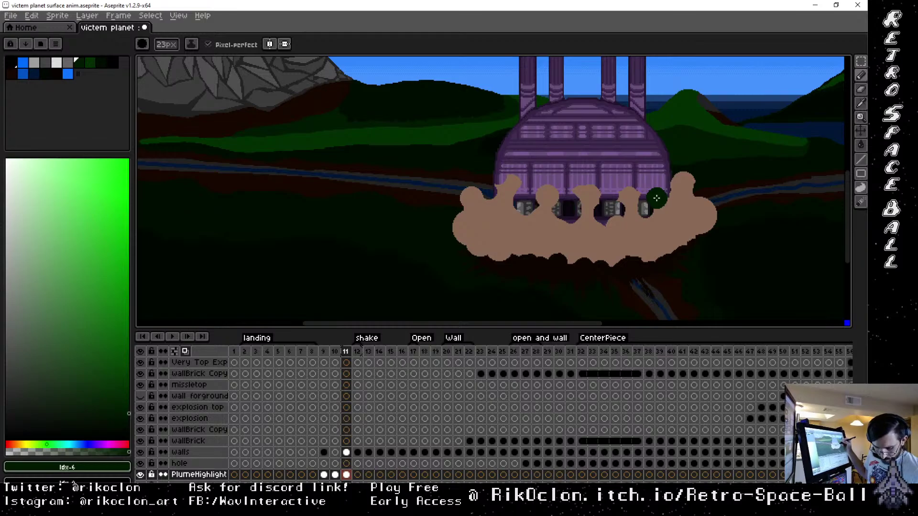
alt+click(679, 209)
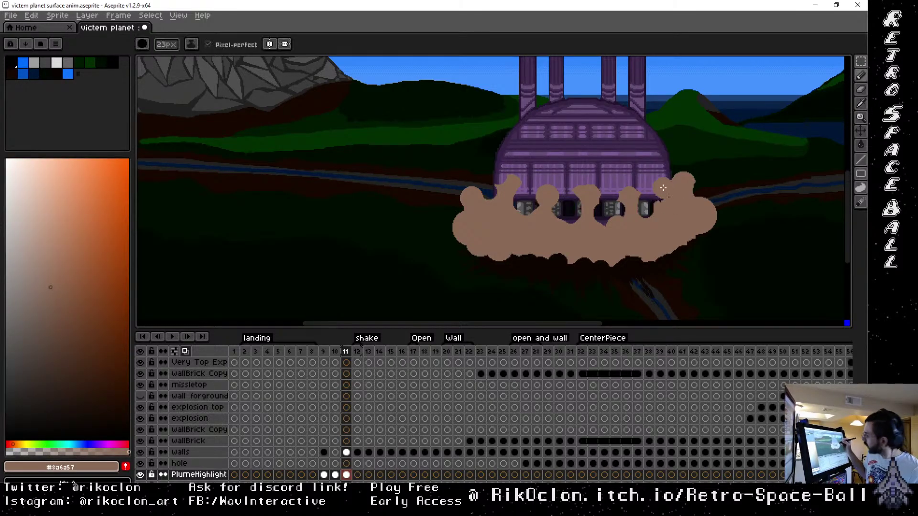
key(minus)
key(minus)
key(minus)
key(minus)
key(minus)
key(minus)
key(minus)
key(minus)
key(minus)
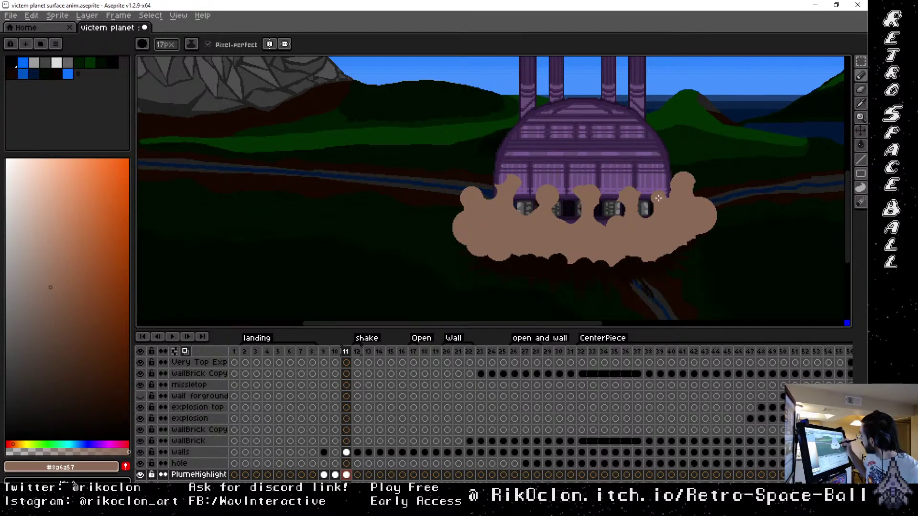
key(plus)
key(plus)
key(plus)
key(plus)
key(plus)
key(plus)
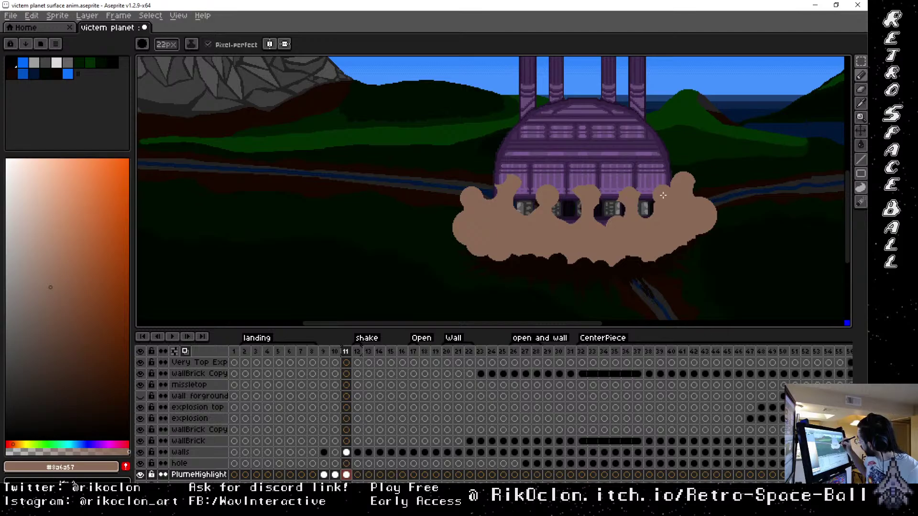
Shrink the brush and widen the second upper puff from the right with a small rounded bump on its right side
key(minus)
key(minus)
key(minus)
key(minus)
key(minus)
key(minus)
key(minus)
key(minus)
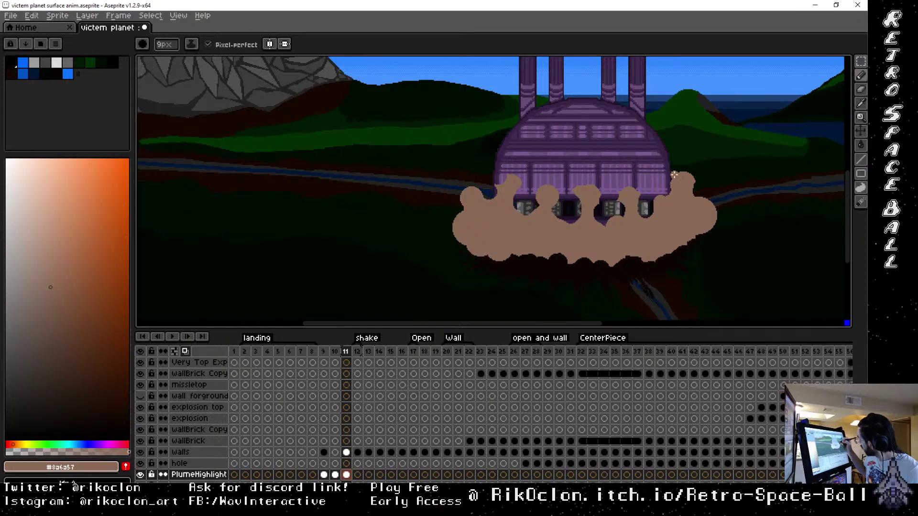
key(plus)
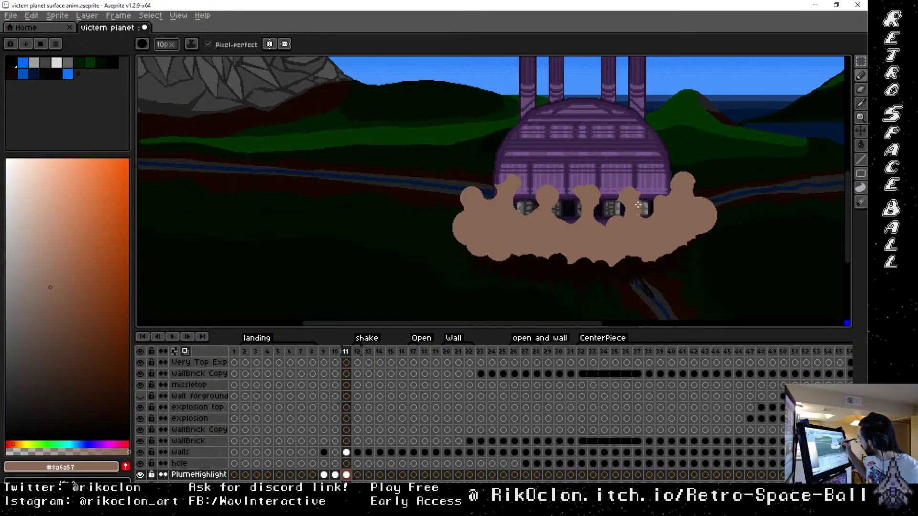
key(plus)
key(plus)
key(minus)
key(minus)
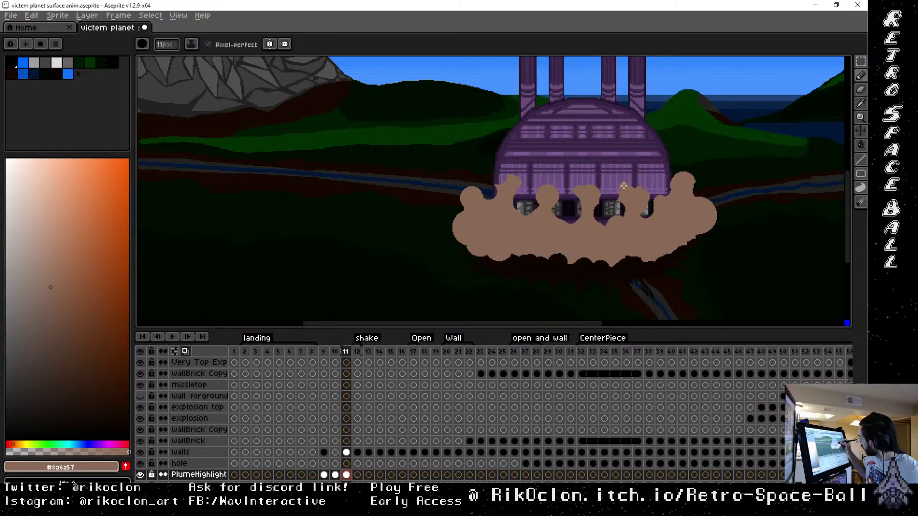
Enlarge the central upper puff toward the right with a larger brown brush
key(plus)
key(plus)
key(plus)
key(plus)
key(plus)
key(plus)
key(plus)
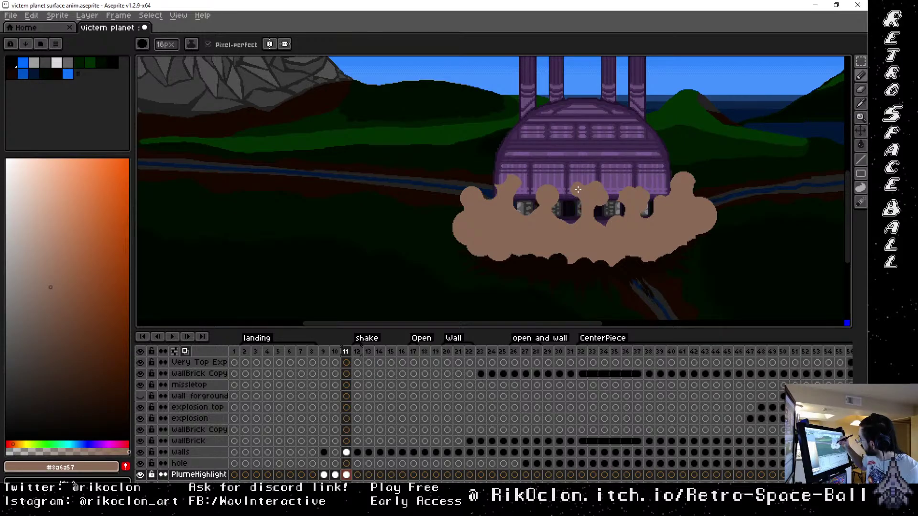
Add a small rounded bump to the upper left of the central puff
key(minus)
key(minus)
key(minus)
key(plus)
key(plus)
key(plus)
key(plus)
key(plus)
key(plus)
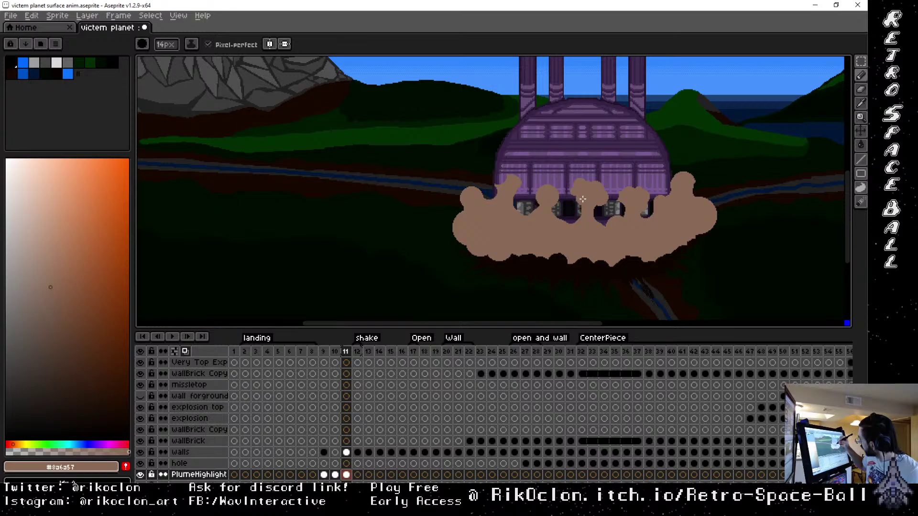
Thicken the stem joining the central upper puff to the cloud, adjusting the brush down to 15 px
key(plus)
key(plus)
key(plus)
key(plus)
key(plus)
key(plus)
key(plus)
key(plus)
key(plus)
key(plus)
key(plus)
key(minus)
key(minus)
key(minus)
key(minus)
key(minus)
key(minus)
key(minus)
key(minus)
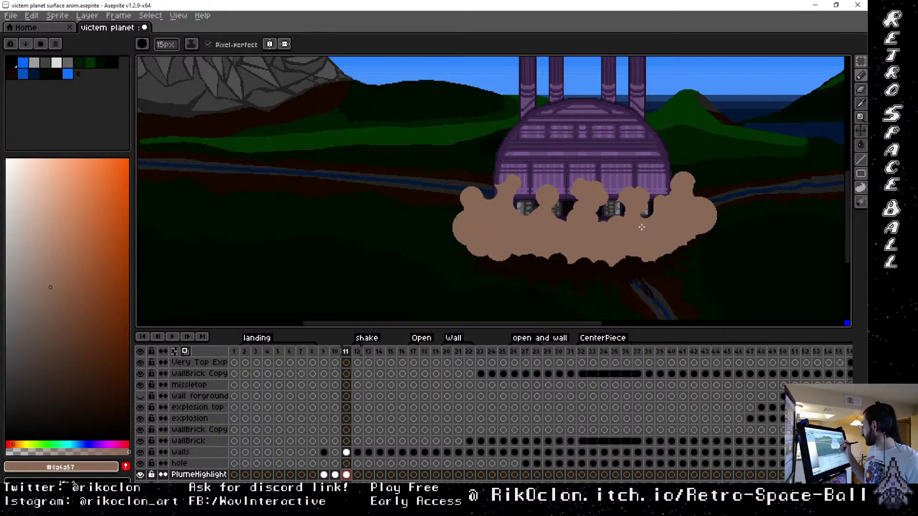
Widen the upper puff over the ship's left corner and build rounded bumps along the cloud's lower edge with a 15 px brush
key(plus)
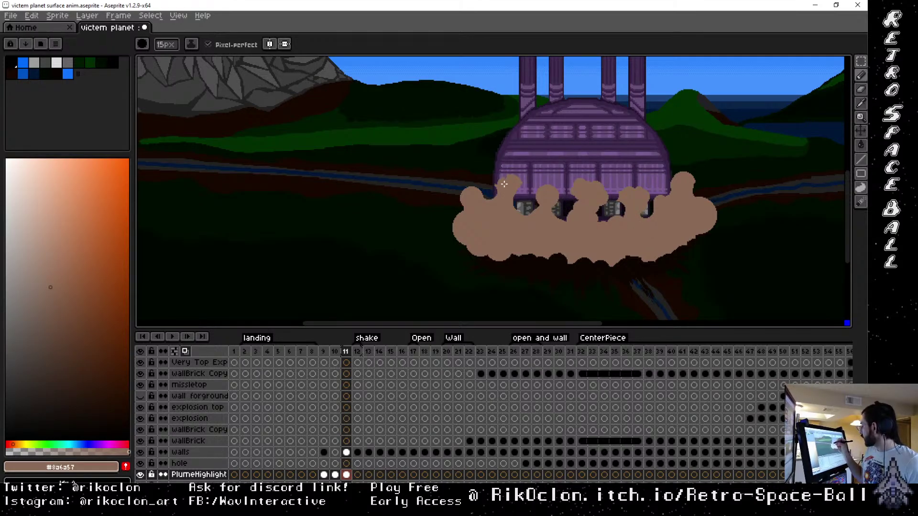
drag(504, 186, 500, 183)
click(484, 199)
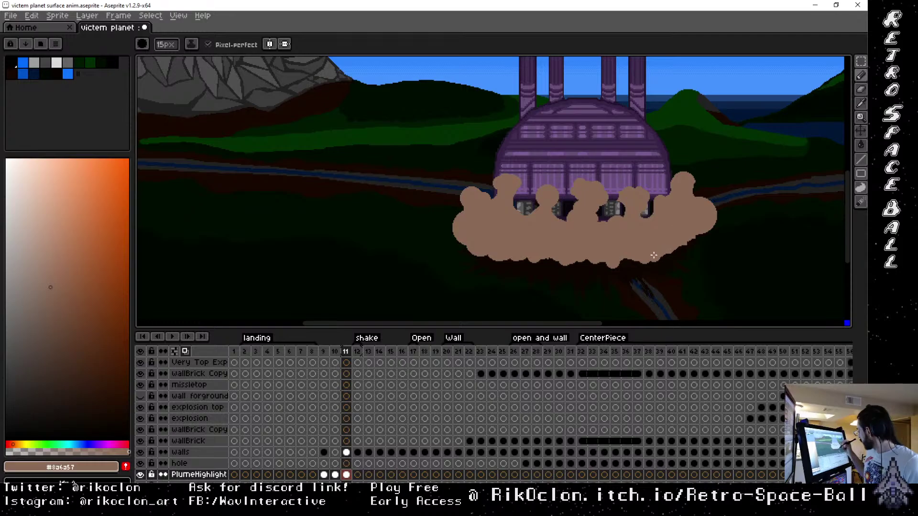
Enlarge the brush to 34 px and fill out the body of the cloud toward its lower right
key(plus)
key(plus)
key(plus)
key(plus)
key(plus)
key(plus)
key(plus)
key(plus)
key(plus)
key(plus)
key(plus)
key(plus)
key(plus)
key(plus)
key(plus)
key(plus)
key(plus)
key(plus)
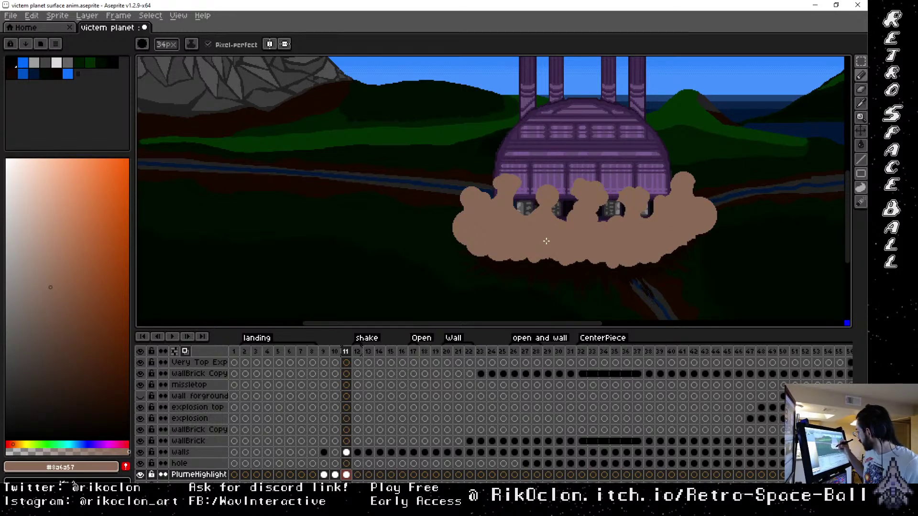
key(plus)
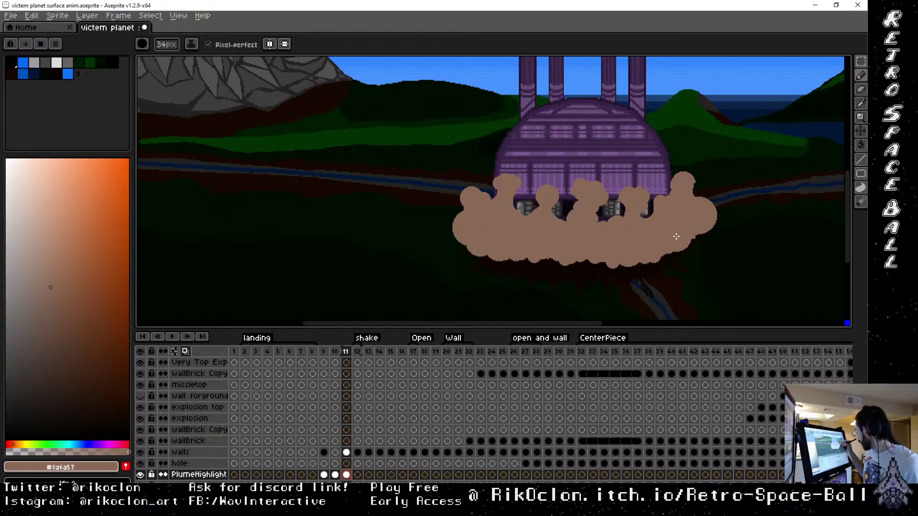
Reduce the brush to 10 px and touch up the cloud's lower right and lower left edges with small bumps
key(minus)
key(minus)
key(minus)
key(minus)
key(minus)
key(minus)
key(minus)
key(minus)
key(minus)
key(minus)
key(minus)
key(minus)
key(minus)
key(minus)
key(minus)
key(minus)
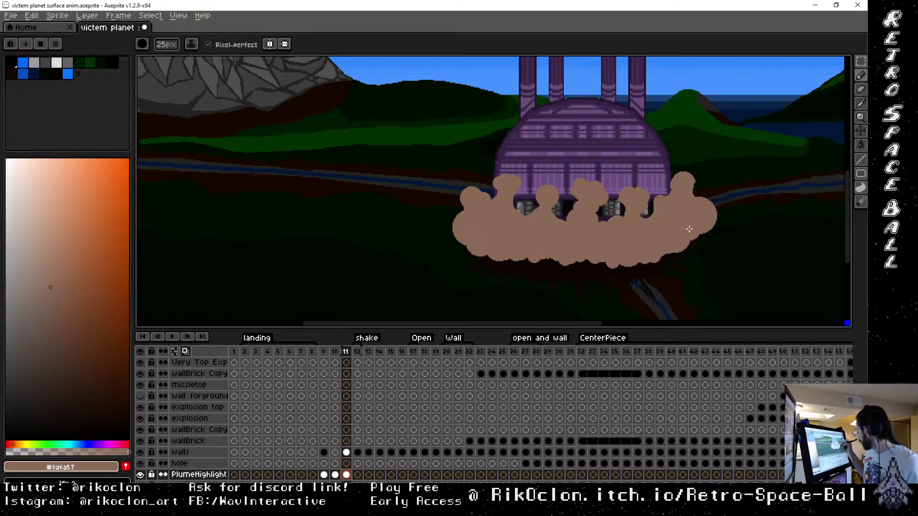
key(minus)
key(minus)
key(minus)
key(minus)
key(minus)
key(minus)
key(minus)
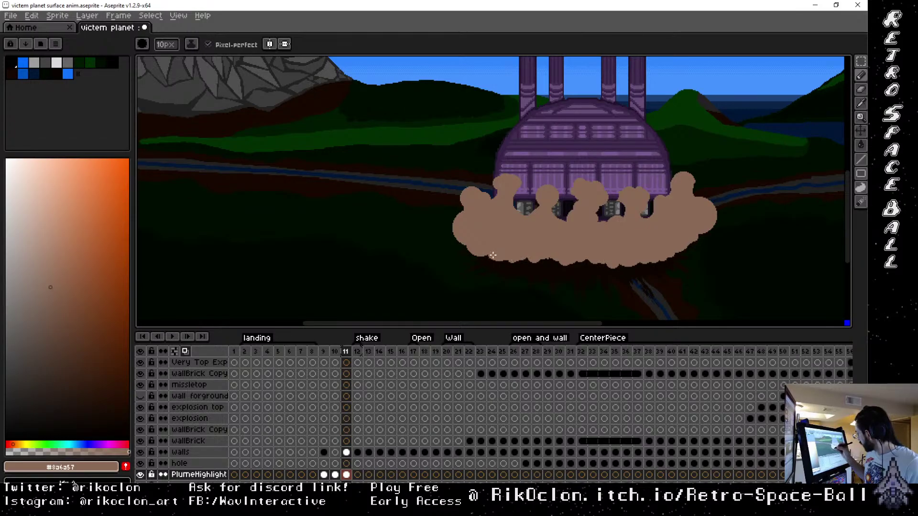
Step through frames 8 to 13 and compare the plume's growth from frame 9 to frame 11
click(335, 351)
click(323, 352)
click(316, 354)
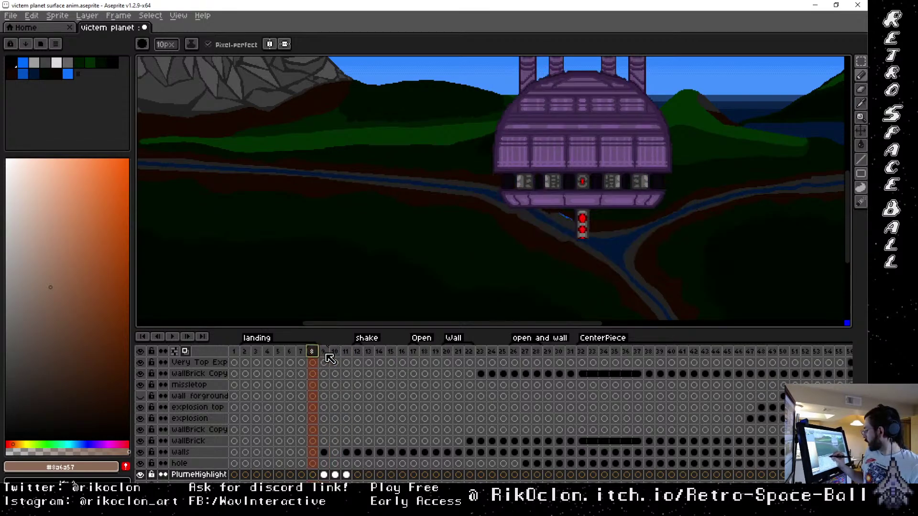
click(325, 354)
click(335, 354)
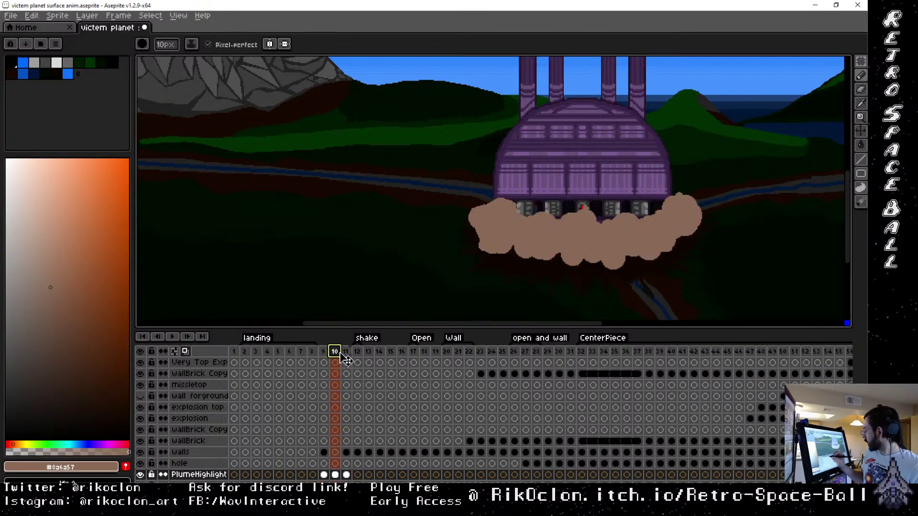
click(346, 354)
click(360, 355)
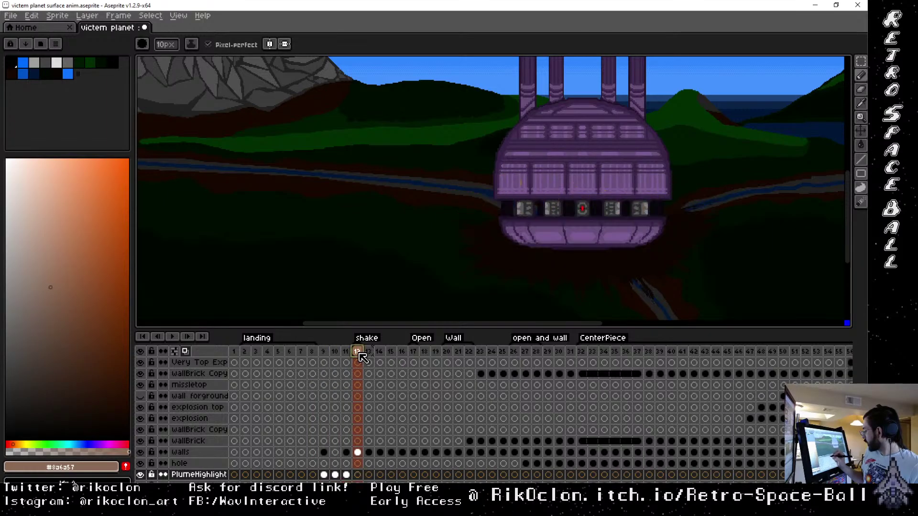
click(367, 355)
key(Left)
key(Left)
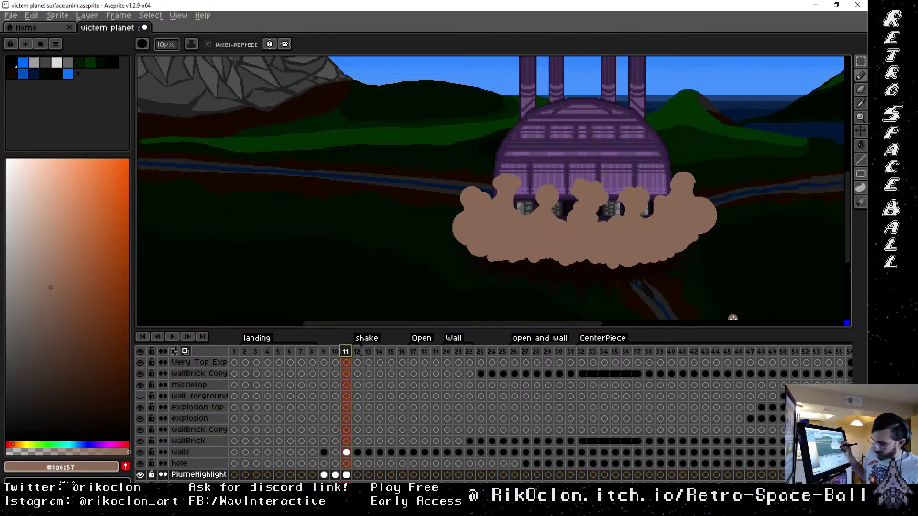
click(334, 354)
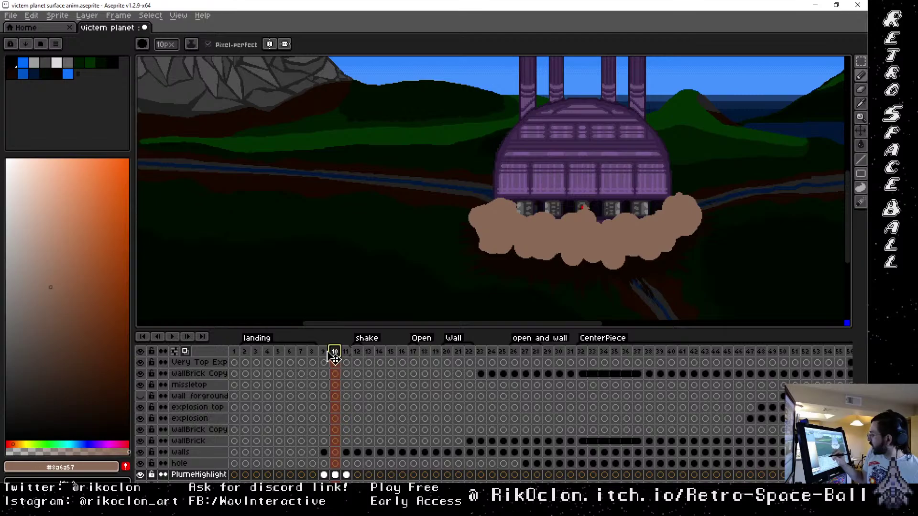
key(Left)
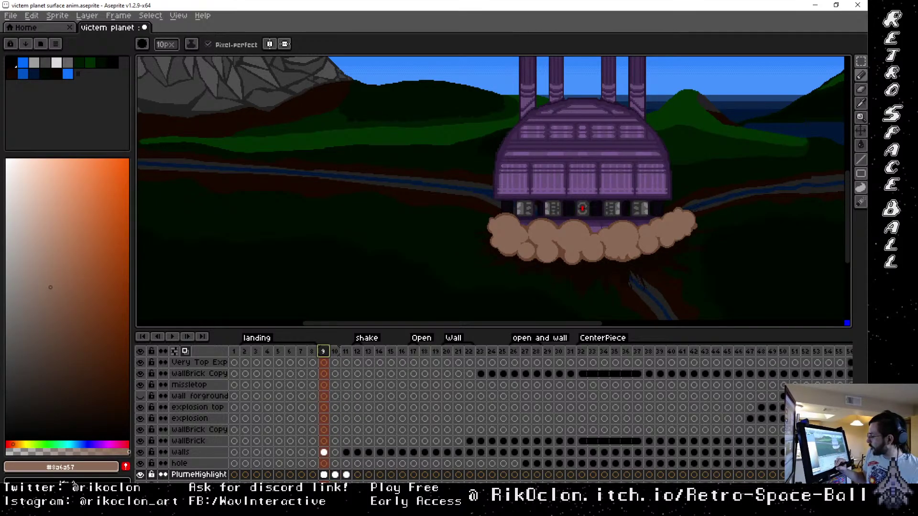
click(335, 353)
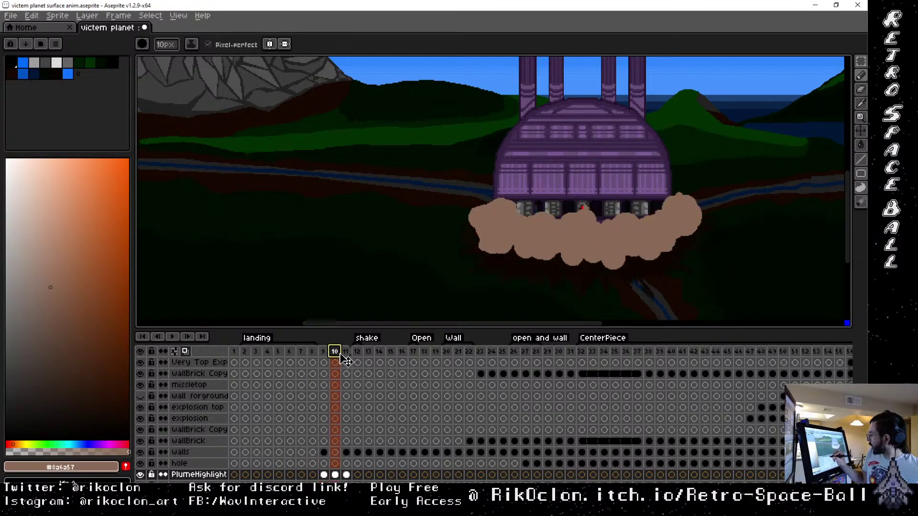
click(347, 361)
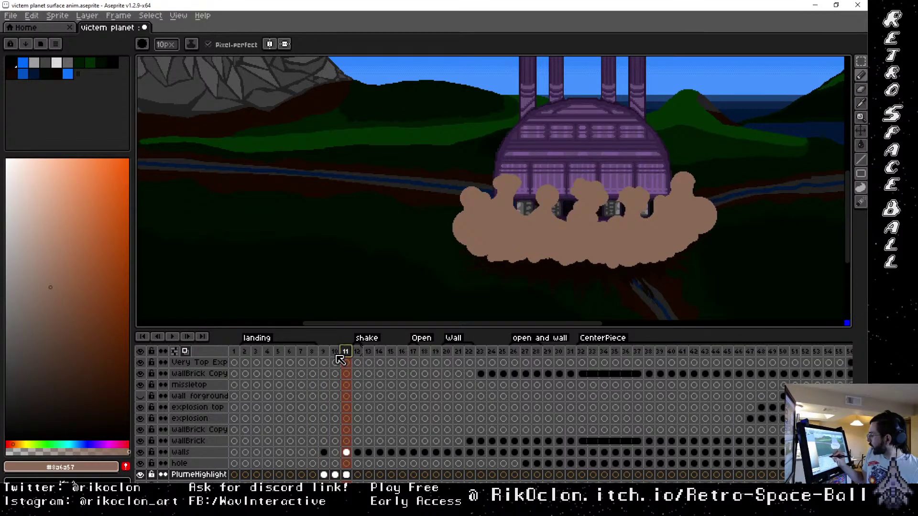
On frame 10 of the PlumeHighlight layer, erase curved gaps between the puffs with a 4 px eraser, working from the center and left to the upper right puff
click(340, 358)
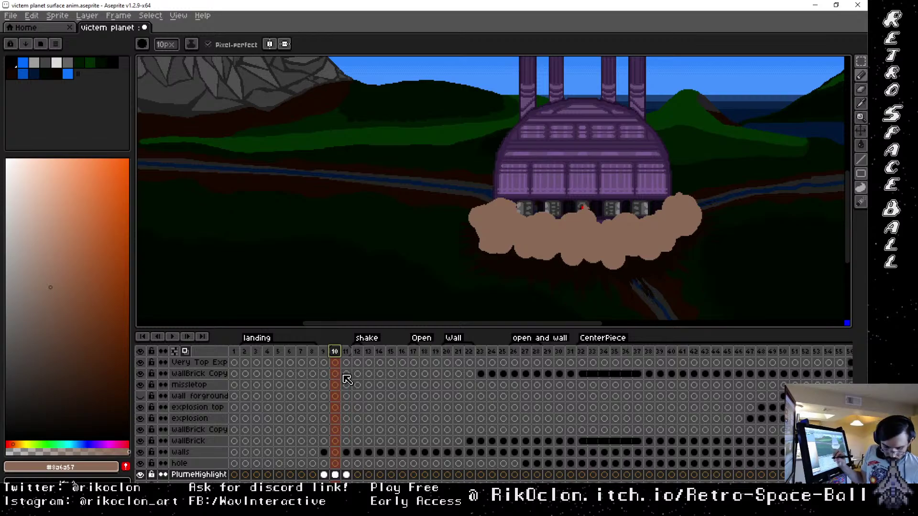
key(b)
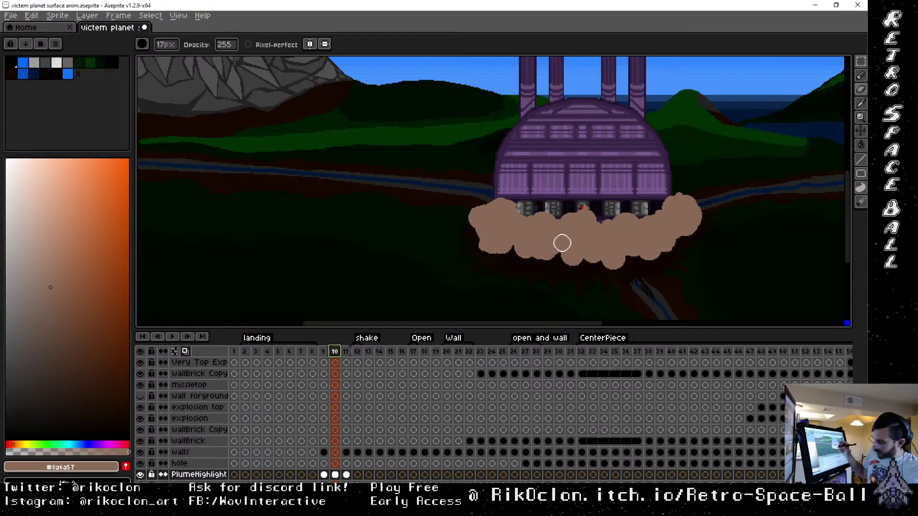
key(minus)
key(minus)
key(minus)
key(minus)
key(minus)
key(minus)
key(minus)
key(minus)
key(minus)
key(minus)
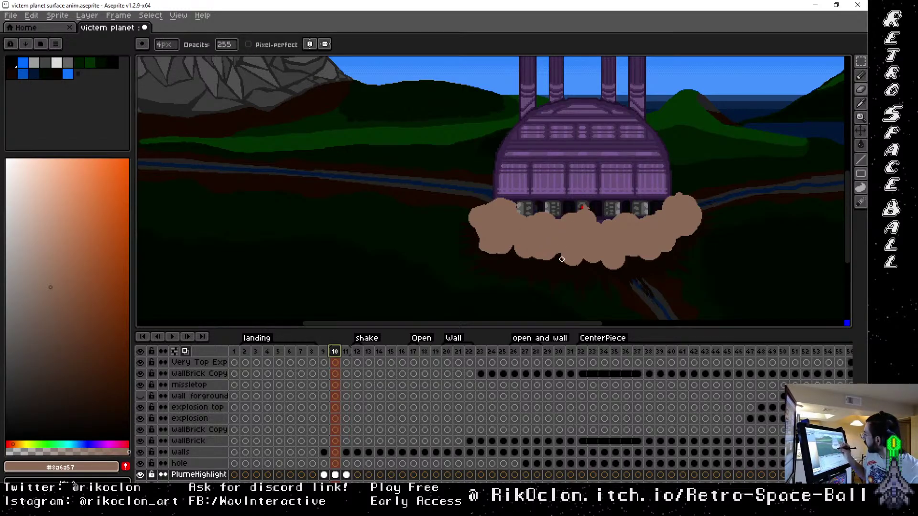
drag(560, 254, 584, 254)
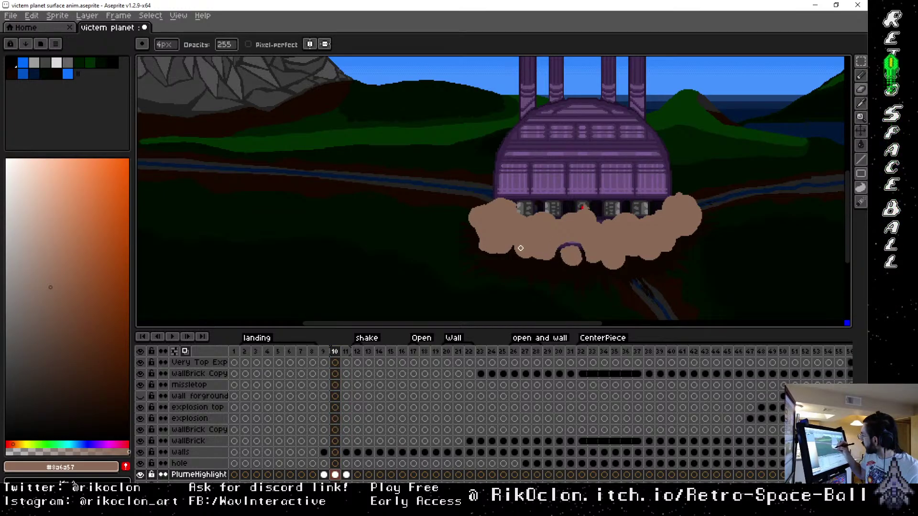
mouse_move(521, 248)
mouse_down()
mouse_move(505, 234)
mouse_move(480, 260)
mouse_move(473, 234)
mouse_move(493, 230)
mouse_move(494, 212)
mouse_move(506, 242)
mouse_move(521, 212)
mouse_move(503, 216)
mouse_move(526, 204)
mouse_move(539, 213)
mouse_move(530, 216)
mouse_move(539, 227)
mouse_move(558, 217)
mouse_move(538, 225)
mouse_move(520, 213)
mouse_move(567, 216)
mouse_move(560, 215)
mouse_move(561, 227)
mouse_move(578, 214)
mouse_up()
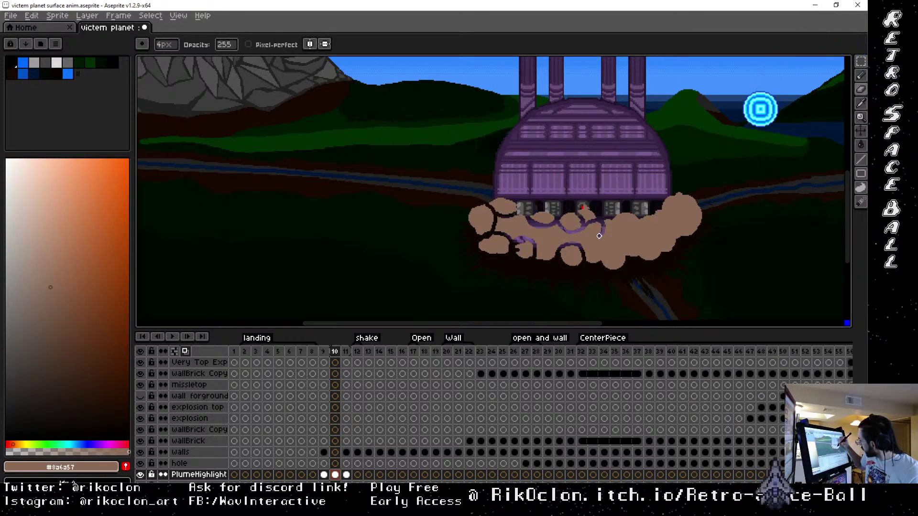
mouse_move(601, 226)
mouse_down()
mouse_move(587, 240)
mouse_move(621, 249)
mouse_move(639, 232)
mouse_up()
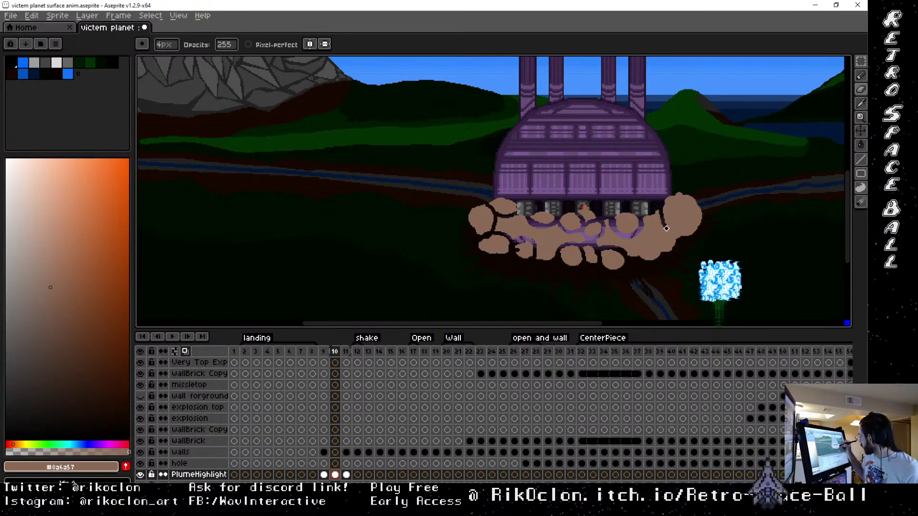
drag(678, 203, 674, 234)
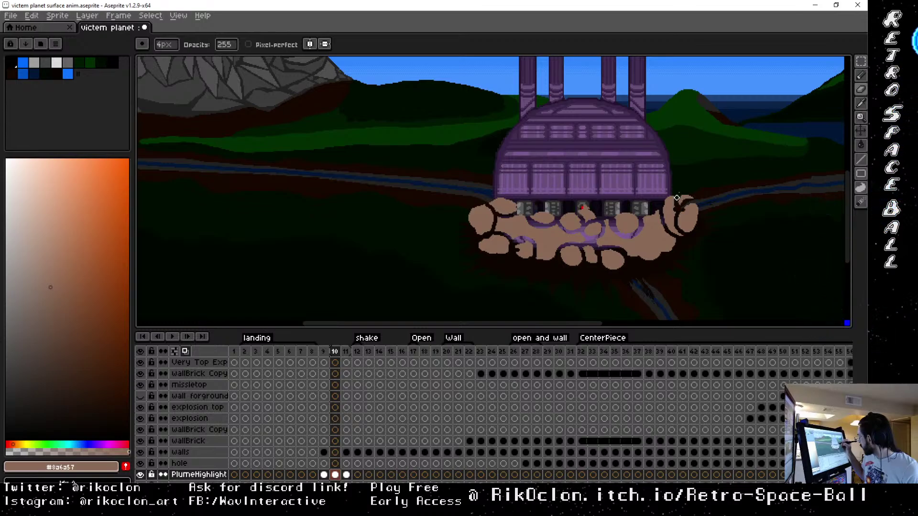
Erase gaps between the remaining puffs on the cloud's right side and clear the highlight from its central body
drag(677, 237, 661, 211)
mouse_move(647, 218)
mouse_down()
mouse_move(646, 230)
mouse_move(661, 230)
mouse_up()
drag(656, 230, 647, 216)
mouse_move(676, 251)
mouse_down()
mouse_move(652, 240)
mouse_move(671, 242)
mouse_move(646, 250)
mouse_up()
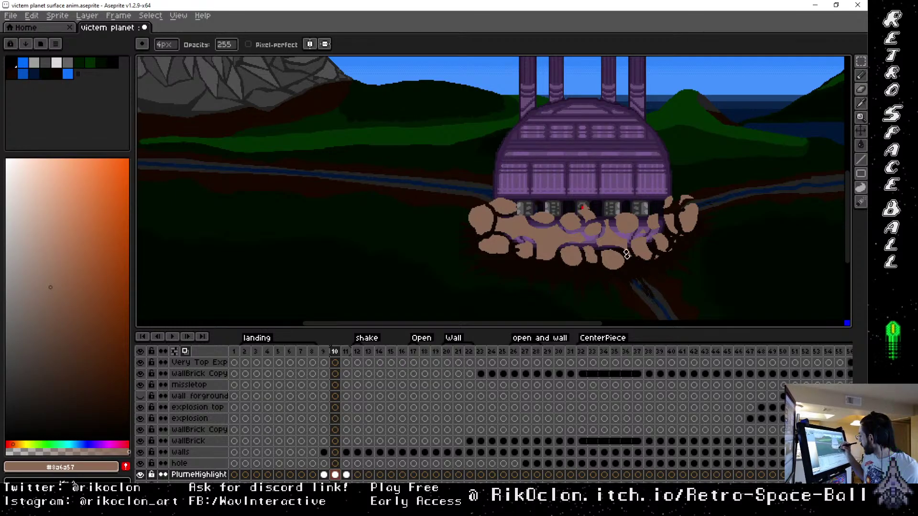
mouse_move(546, 239)
mouse_down()
mouse_move(541, 261)
mouse_move(550, 262)
mouse_move(560, 256)
mouse_move(529, 227)
mouse_move(520, 236)
mouse_move(502, 217)
mouse_move(513, 236)
mouse_move(506, 226)
mouse_move(496, 232)
mouse_move(508, 216)
mouse_move(518, 232)
mouse_move(521, 217)
mouse_move(543, 251)
mouse_move(540, 229)
mouse_move(553, 244)
mouse_move(571, 229)
mouse_up()
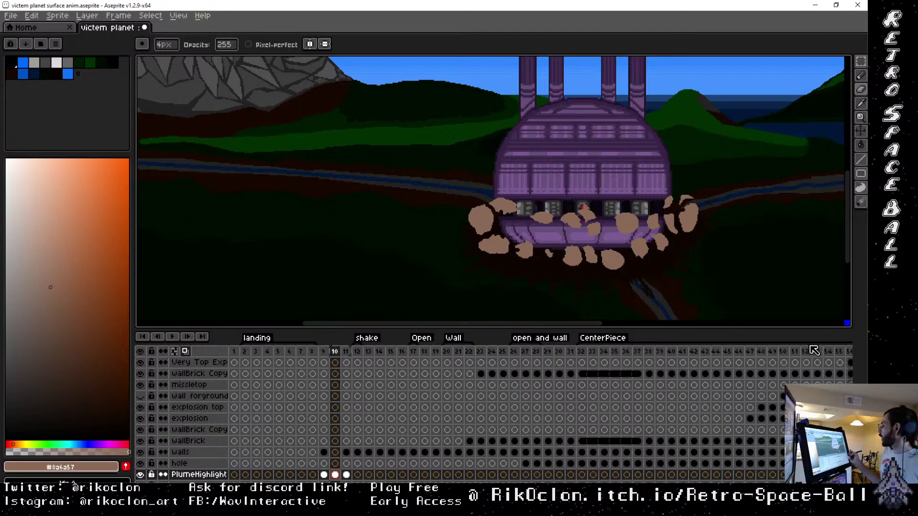
Erase the entire plume highlight on frames 11 and 10 of the PlumeHighlight layer with a 44 px eraser
click(347, 453)
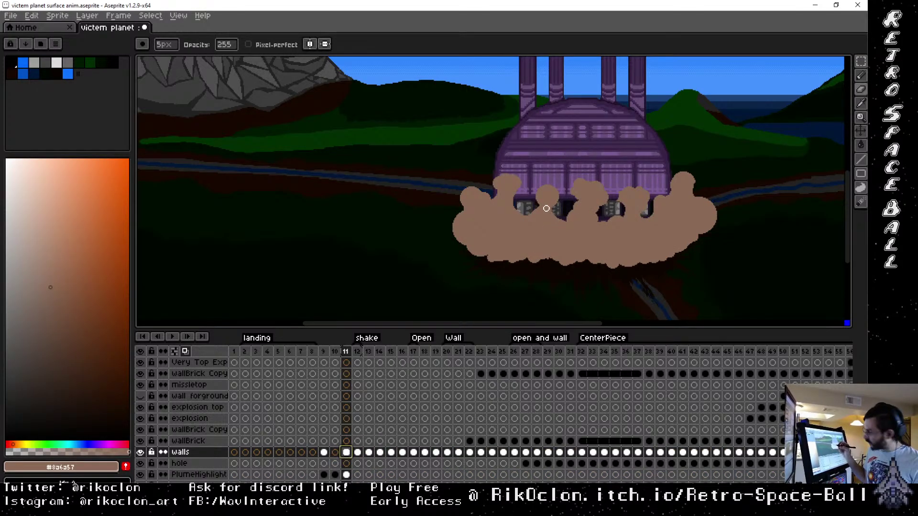
key(plus)
key(plus)
key(plus)
key(plus)
key(plus)
key(plus)
key(plus)
key(plus)
key(plus)
key(plus)
key(plus)
key(plus)
key(plus)
key(plus)
key(plus)
key(plus)
key(plus)
key(plus)
key(plus)
key(plus)
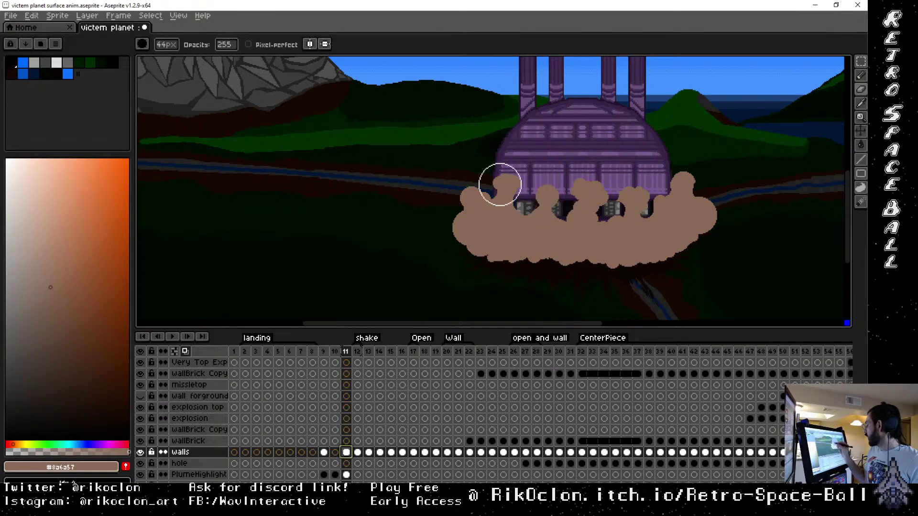
click(347, 453)
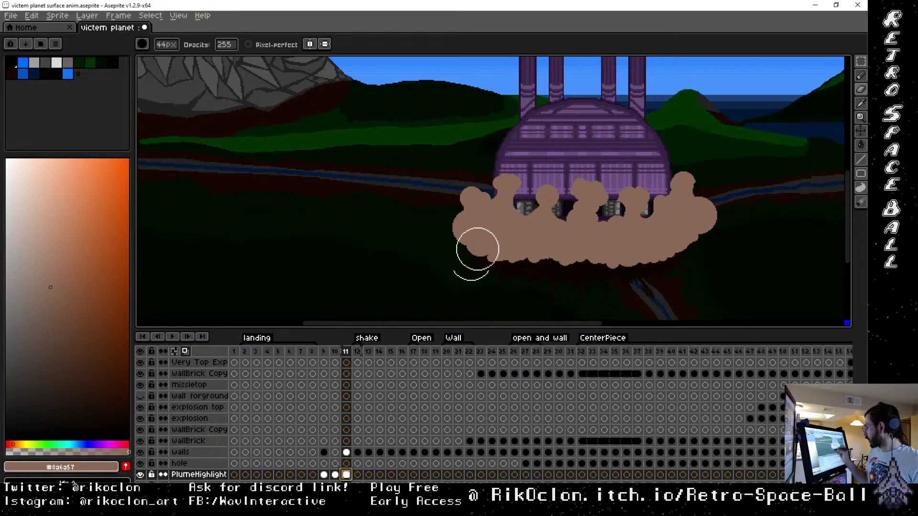
mouse_move(477, 250)
mouse_down()
mouse_move(453, 230)
mouse_move(483, 236)
mouse_move(533, 213)
mouse_move(547, 228)
mouse_move(647, 201)
mouse_move(712, 202)
mouse_move(699, 244)
mouse_up()
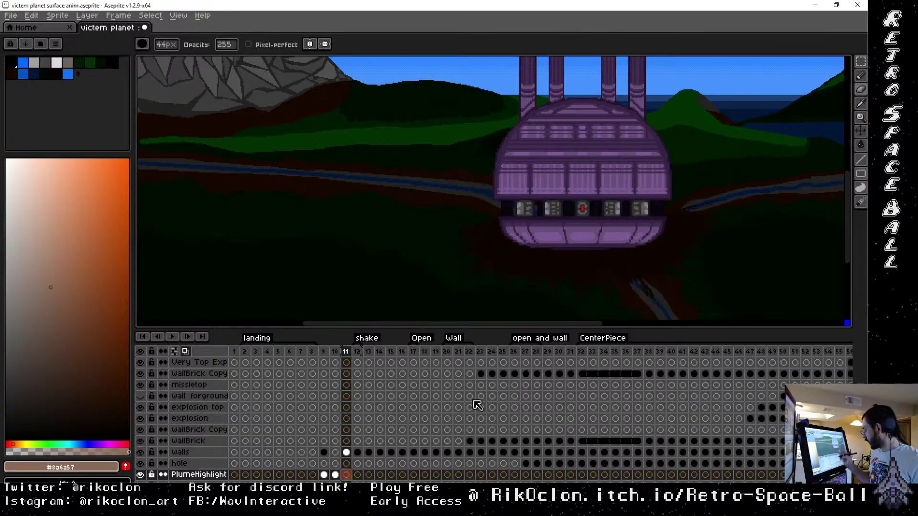
click(337, 475)
mouse_move(483, 215)
mouse_down()
mouse_move(495, 234)
mouse_move(545, 231)
mouse_move(691, 192)
mouse_move(693, 216)
mouse_up()
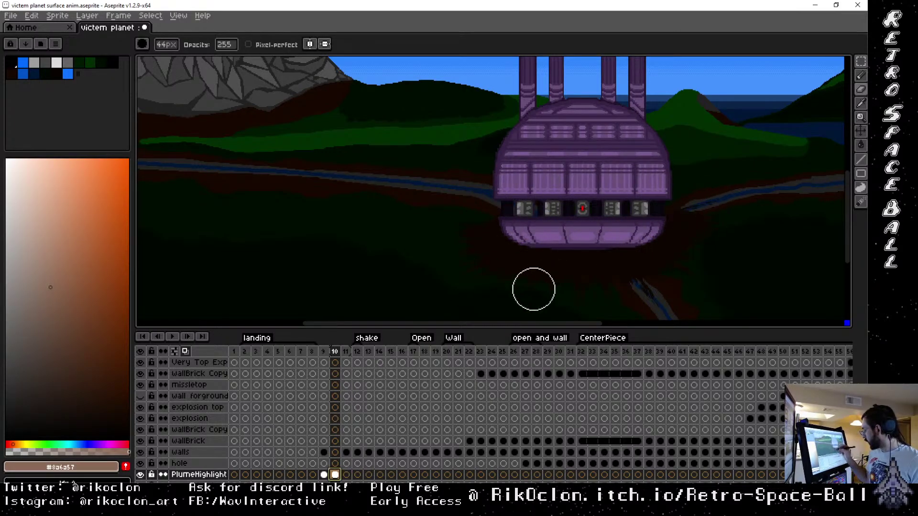
Carry the frame 9 plume of the ground anim layer into frame 10 by linking the two cels, then unlink them
click(323, 475)
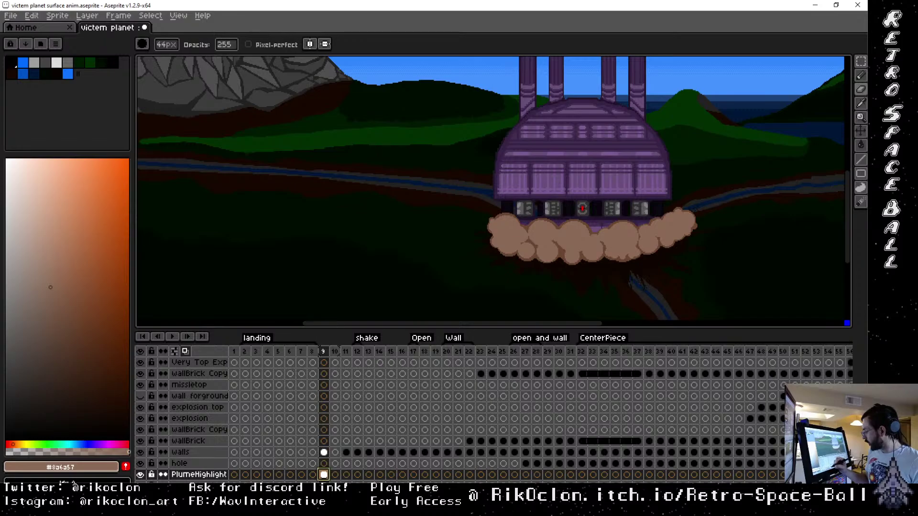
scroll(324, 473, down, 1)
click(324, 479)
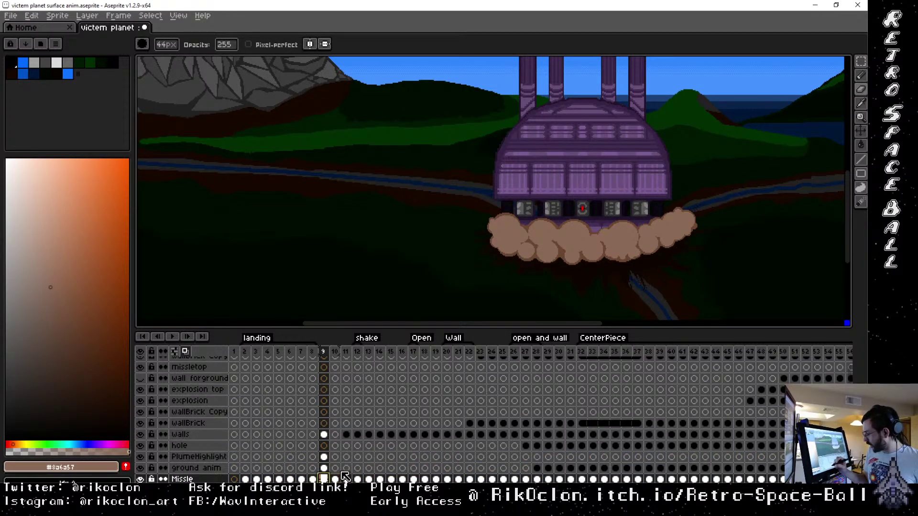
click(335, 470)
right_click(344, 472)
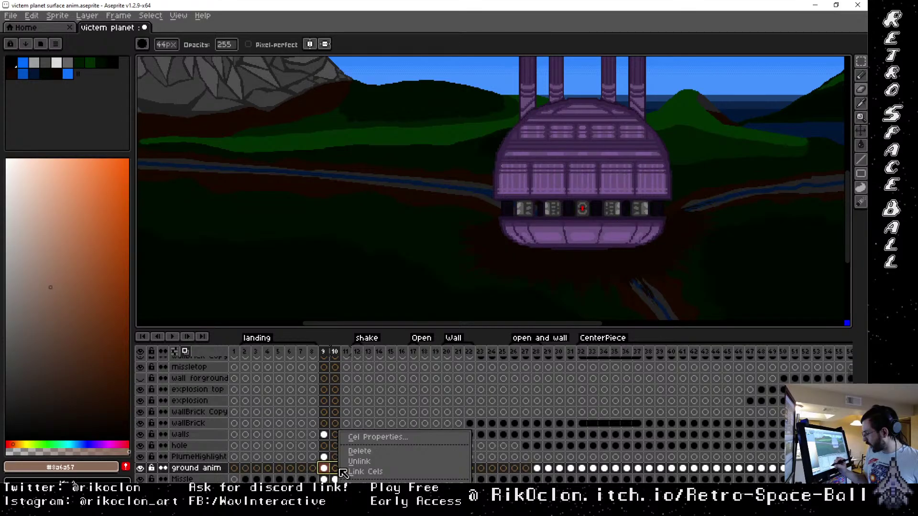
click(373, 472)
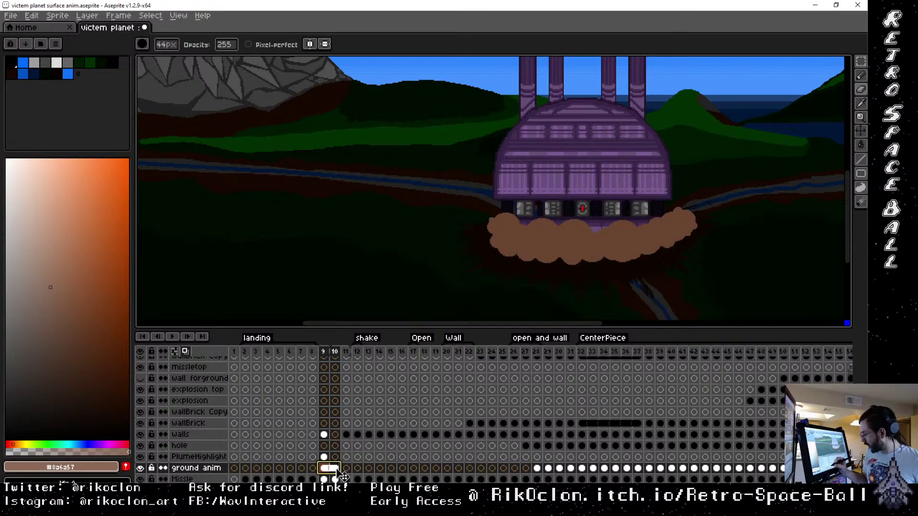
right_click(343, 473)
click(374, 463)
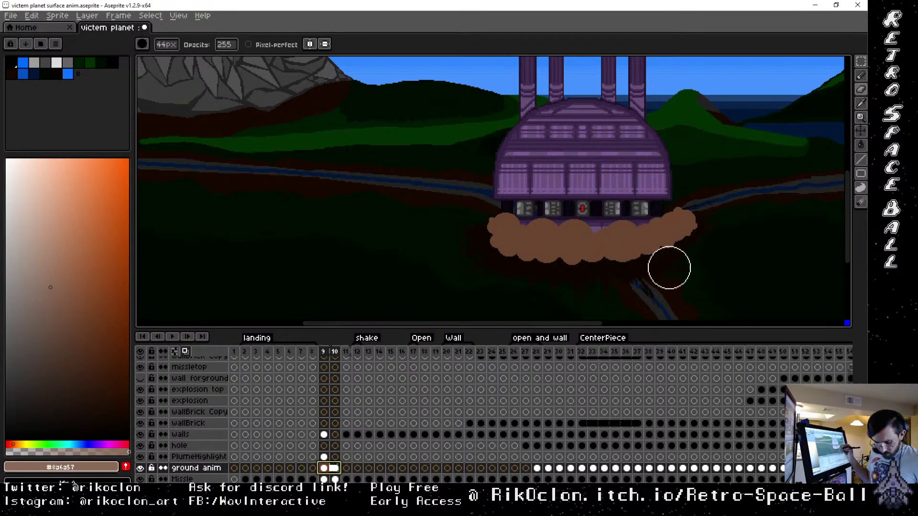
On frame 10 of ground anim, marquee-select sections of the cloud's right side and shift them outward to widen the plume
key(v)
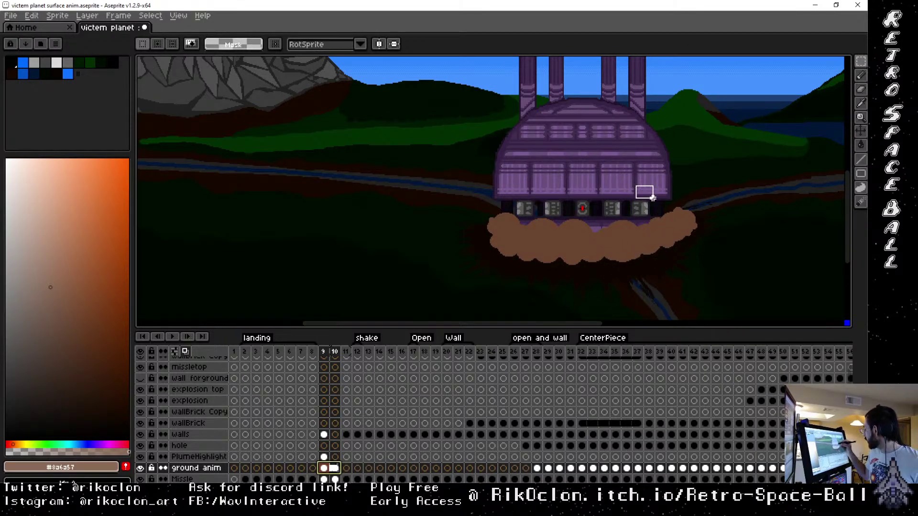
drag(653, 197, 679, 175)
click(703, 224)
drag(710, 206, 723, 206)
drag(701, 274, 663, 226)
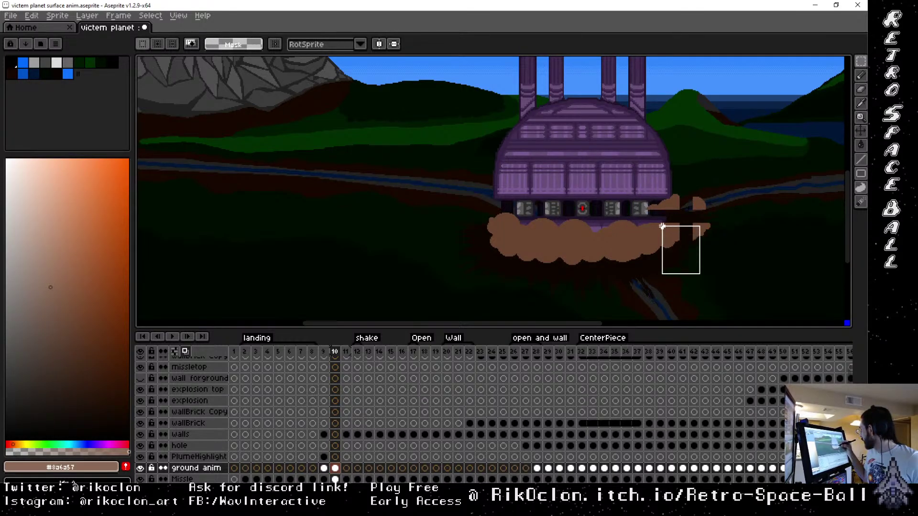
drag(696, 253, 691, 240)
drag(683, 299, 621, 245)
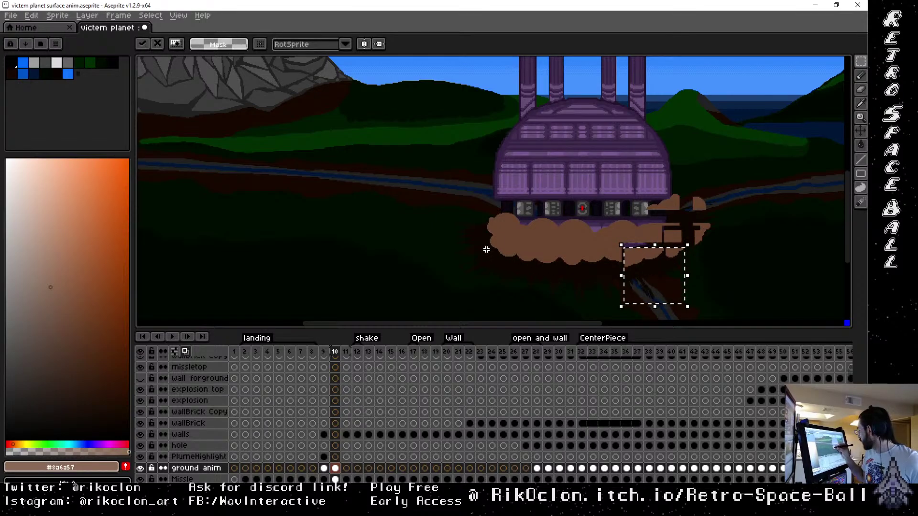
Shift sections of the cloud's lower and left edges outward and raise sections of its upper edge, then deselect
drag(485, 249, 679, 299)
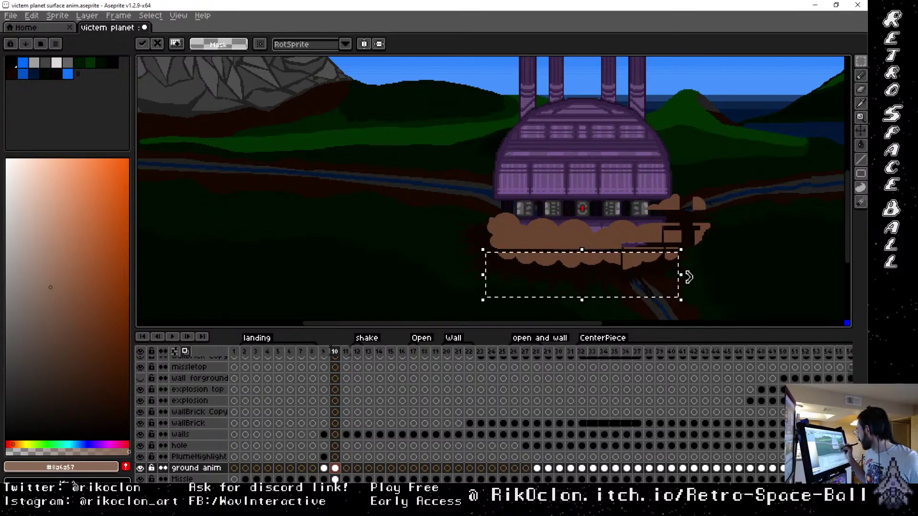
drag(454, 214, 525, 278)
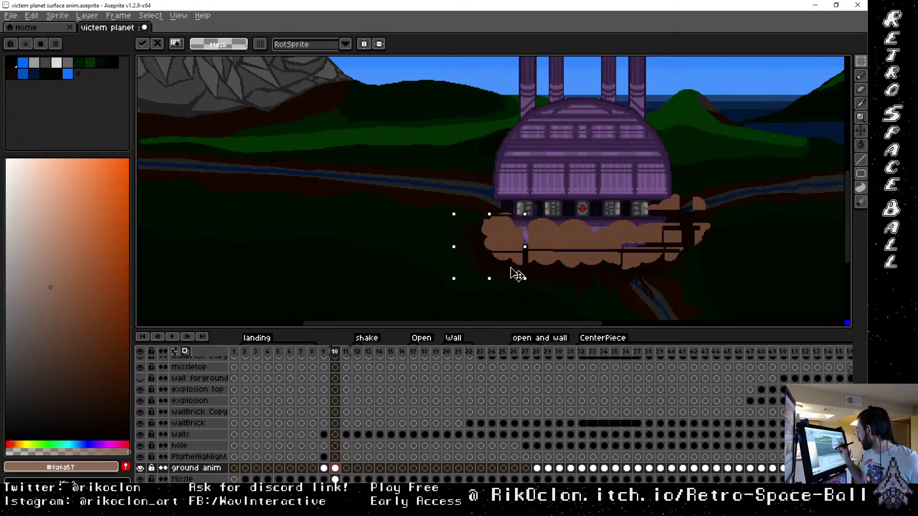
drag(434, 178, 483, 275)
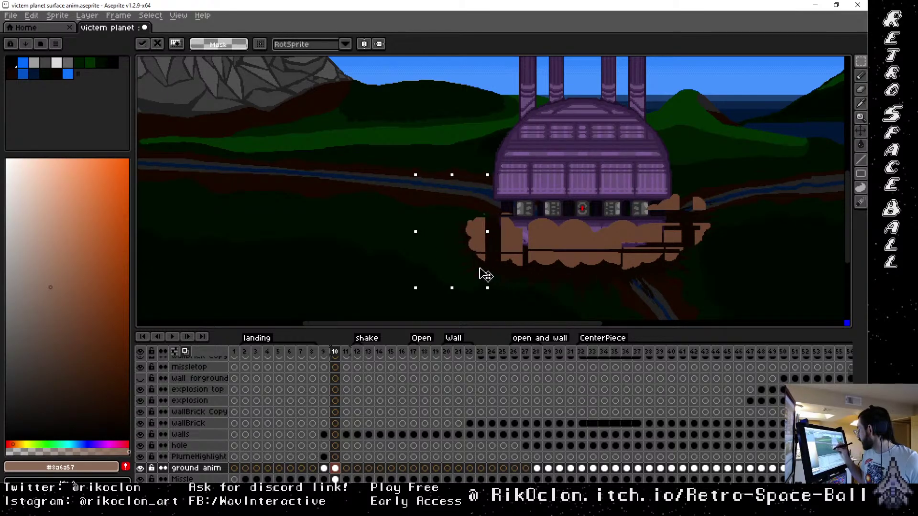
drag(429, 164, 534, 220)
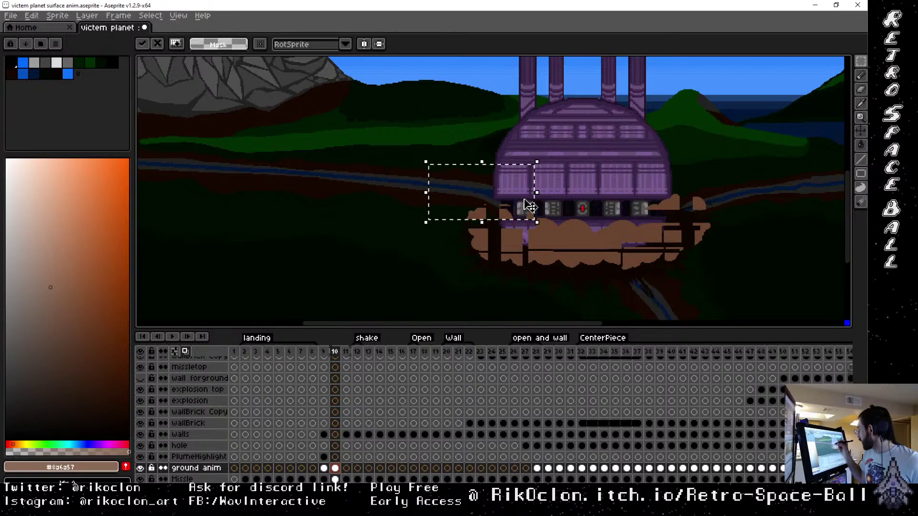
drag(486, 112, 604, 223)
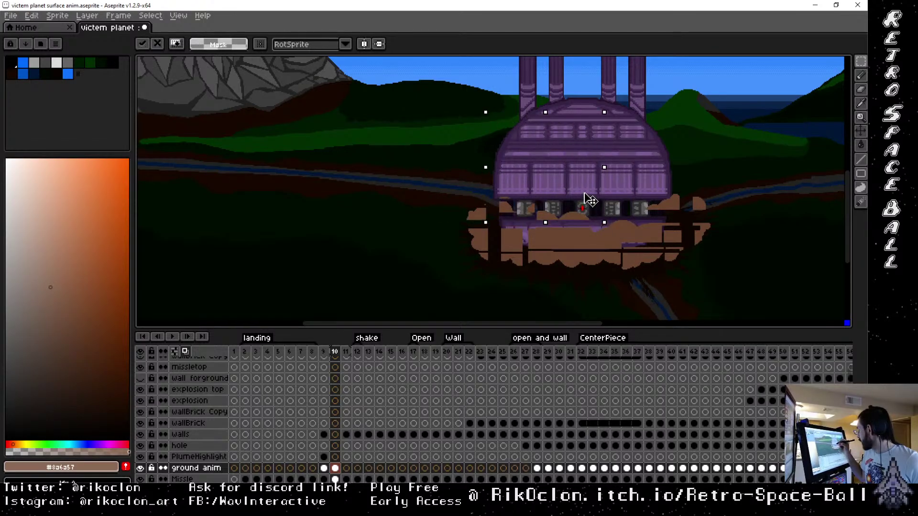
drag(553, 95, 646, 225)
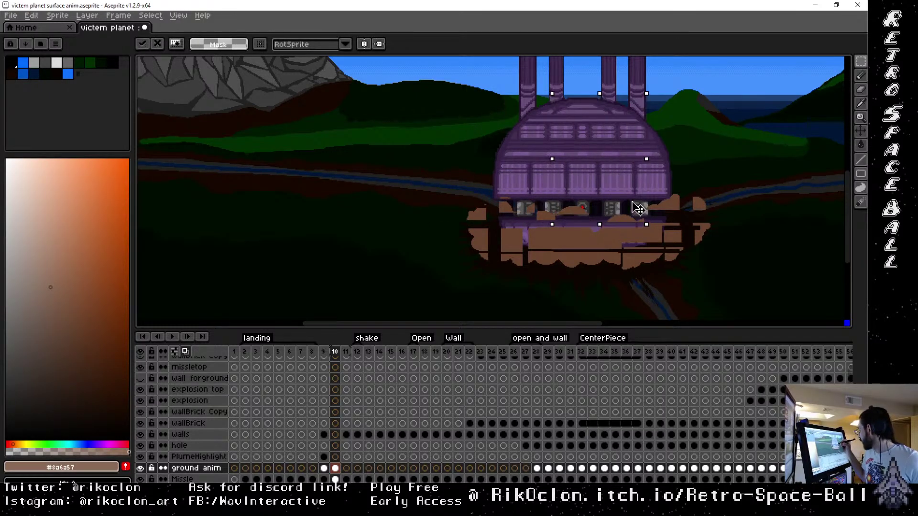
click(686, 133)
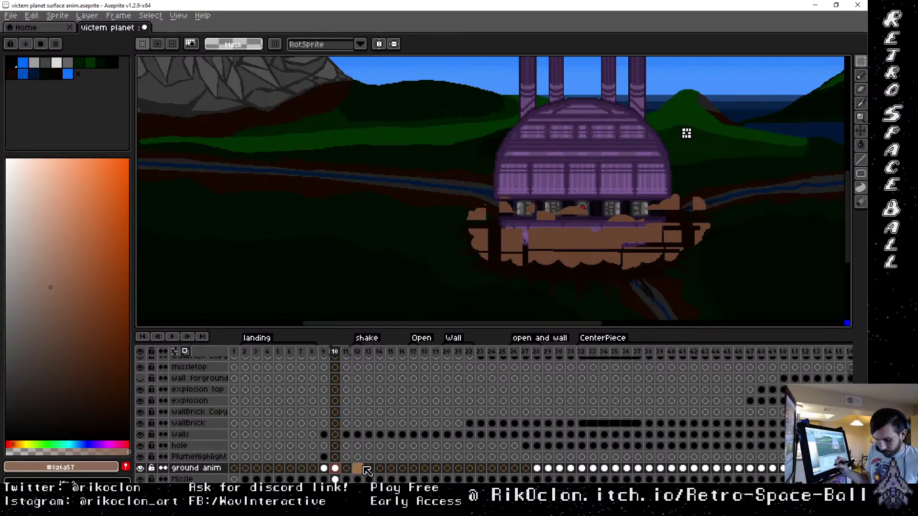
Pick the plume brown #6a4631 and fill the gaps in the frame 10 cloud with a 29 px brush, then compare it with frame 9
key(i)
click(605, 241)
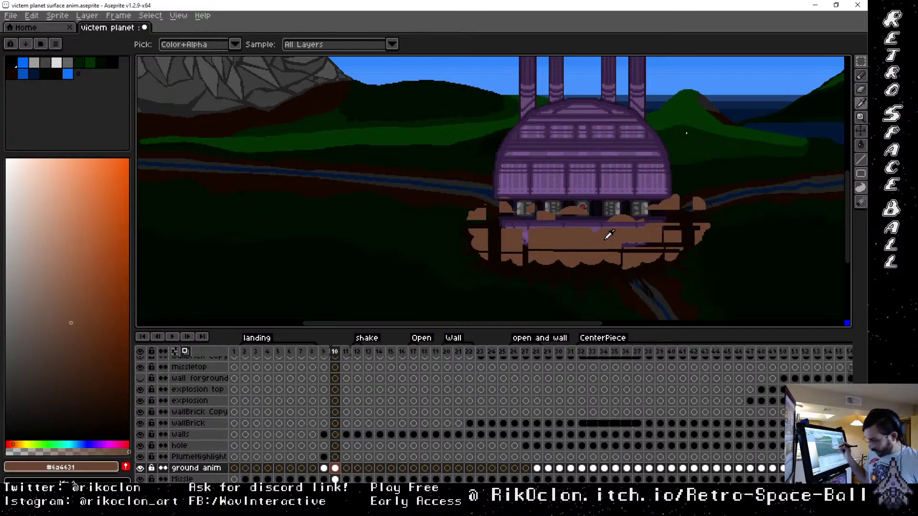
key(b)
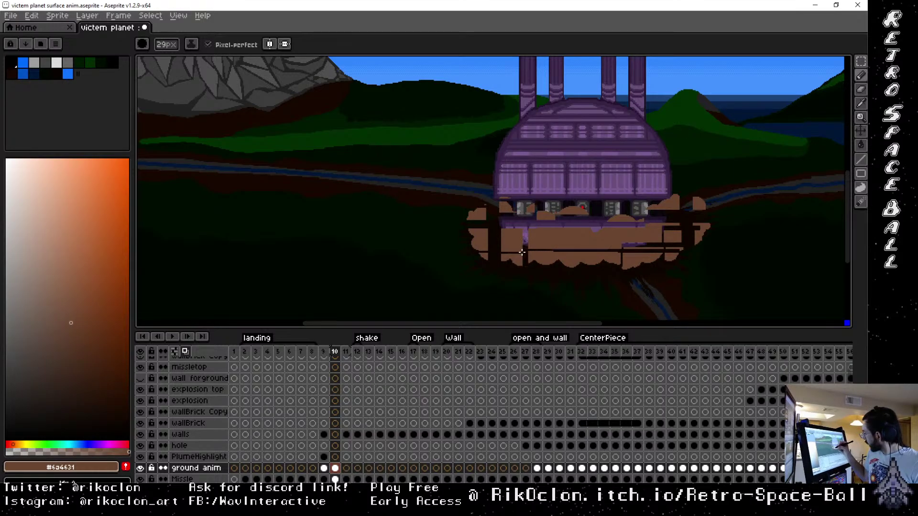
mouse_move(521, 252)
mouse_down()
mouse_move(492, 249)
mouse_move(476, 220)
mouse_move(557, 247)
mouse_up()
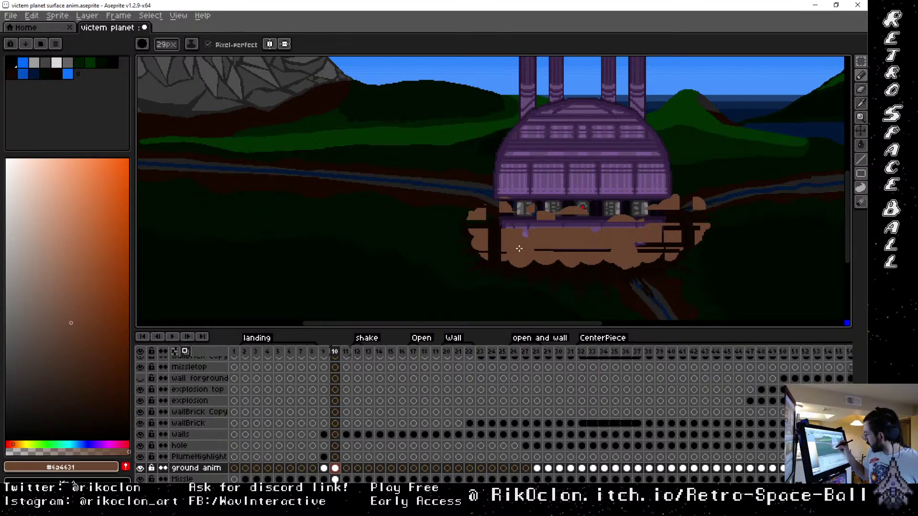
mouse_move(519, 249)
mouse_down()
mouse_move(492, 249)
mouse_move(478, 224)
mouse_move(515, 219)
mouse_move(496, 218)
mouse_up()
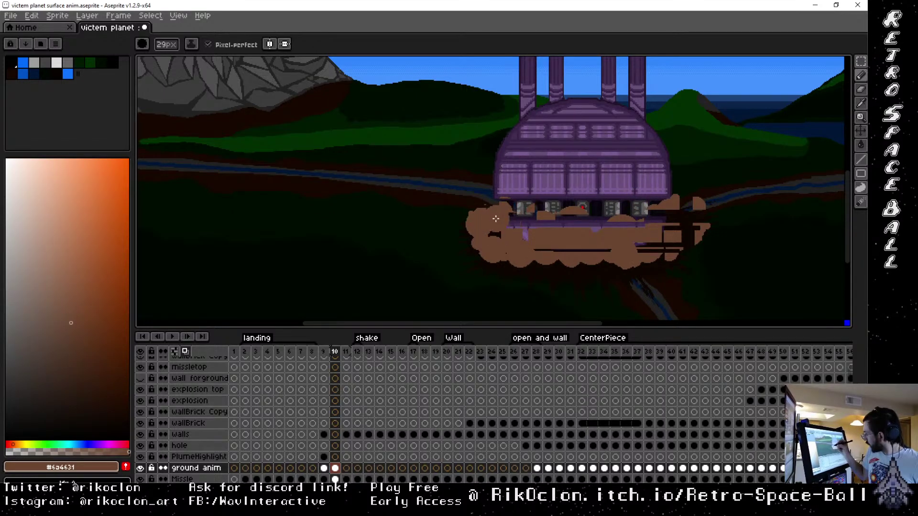
mouse_move(664, 245)
mouse_down()
mouse_move(692, 228)
mouse_move(684, 238)
mouse_move(695, 216)
mouse_move(686, 207)
mouse_move(653, 220)
mouse_up()
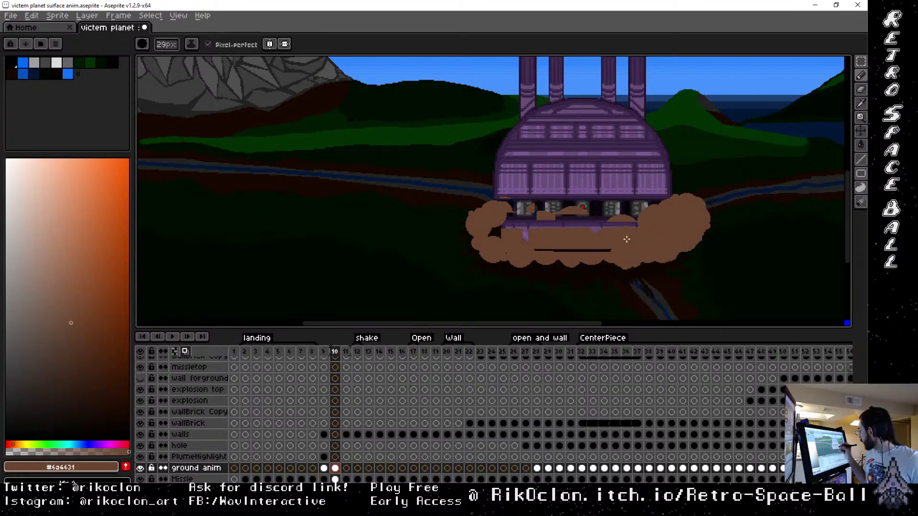
drag(614, 232, 580, 228)
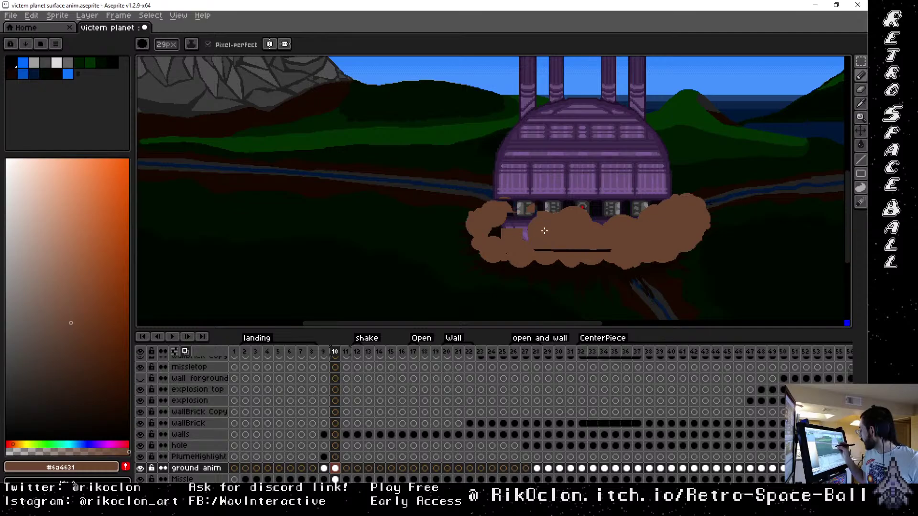
mouse_move(547, 227)
mouse_down()
mouse_move(532, 219)
mouse_move(509, 226)
mouse_up()
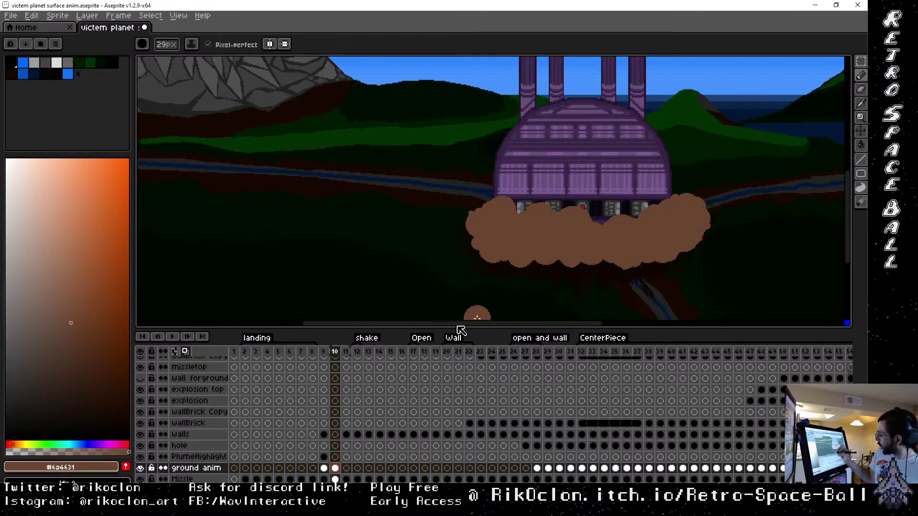
key(Left)
key(Right)
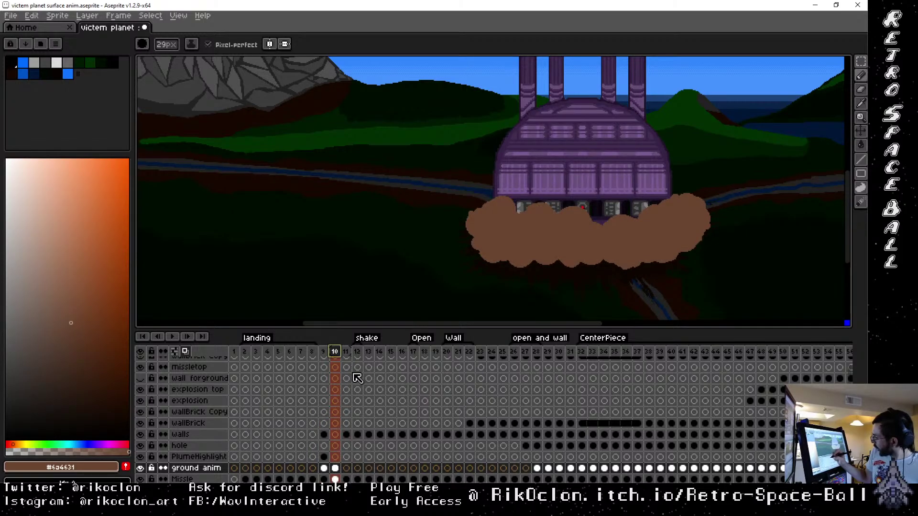
Carry the frame 10 plume of the ground anim layer into frame 11 by linking the two cels, then unlink them
right_click(343, 469)
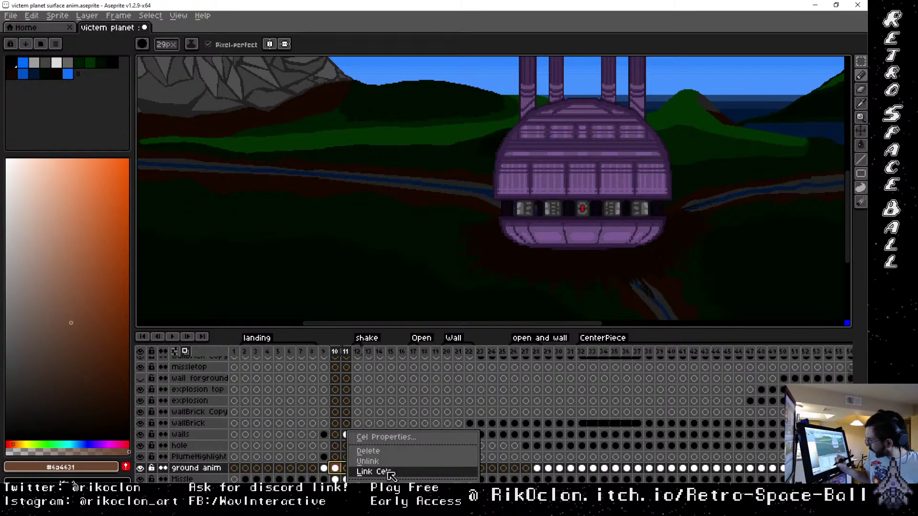
click(391, 476)
click(344, 468)
right_click(345, 468)
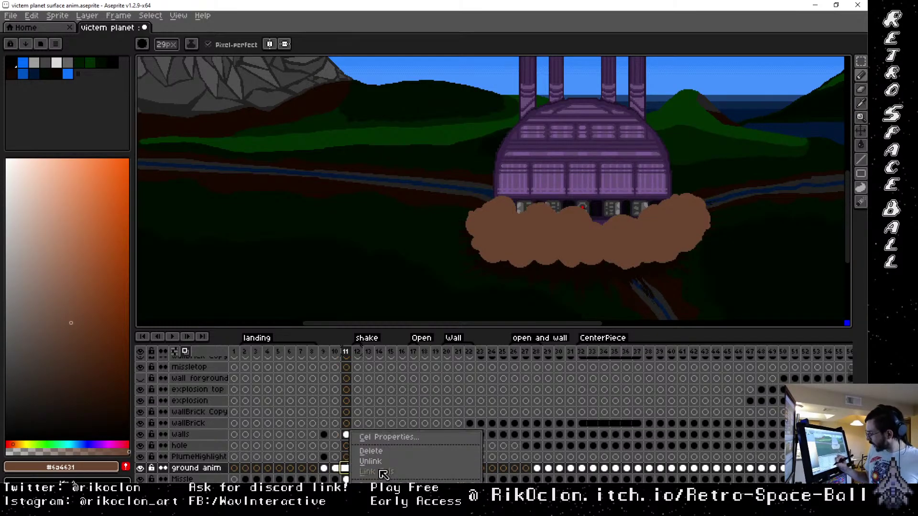
key(Escape)
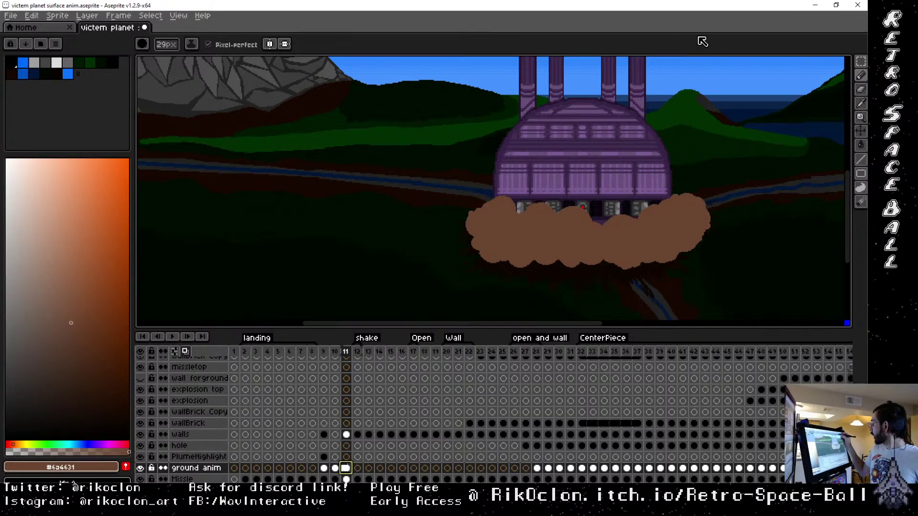
On frame 11, marquee-select the cloud's upper, right, left and lower edge sections in turn and shift each outward
key(m)
drag(433, 162, 751, 198)
drag(762, 276, 699, 137)
drag(728, 191, 727, 189)
drag(410, 134, 482, 288)
click(473, 275)
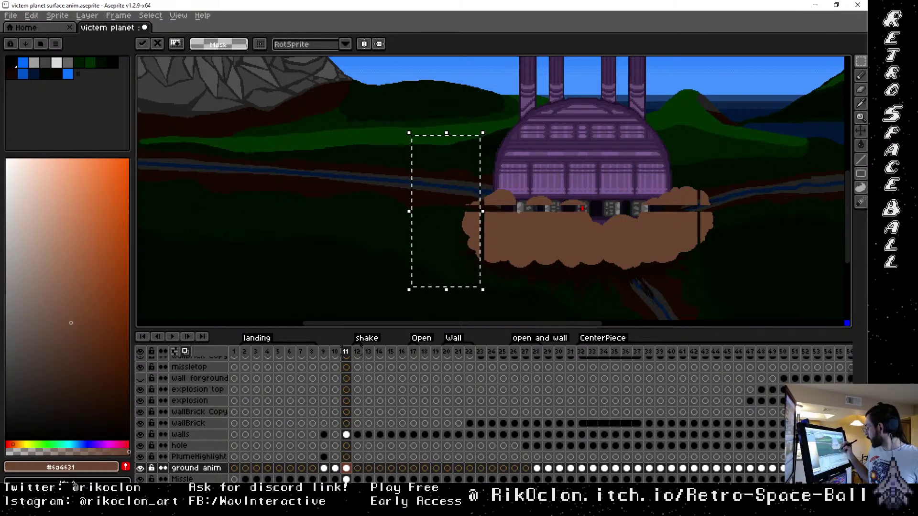
click(744, 302)
drag(756, 306, 416, 243)
click(713, 282)
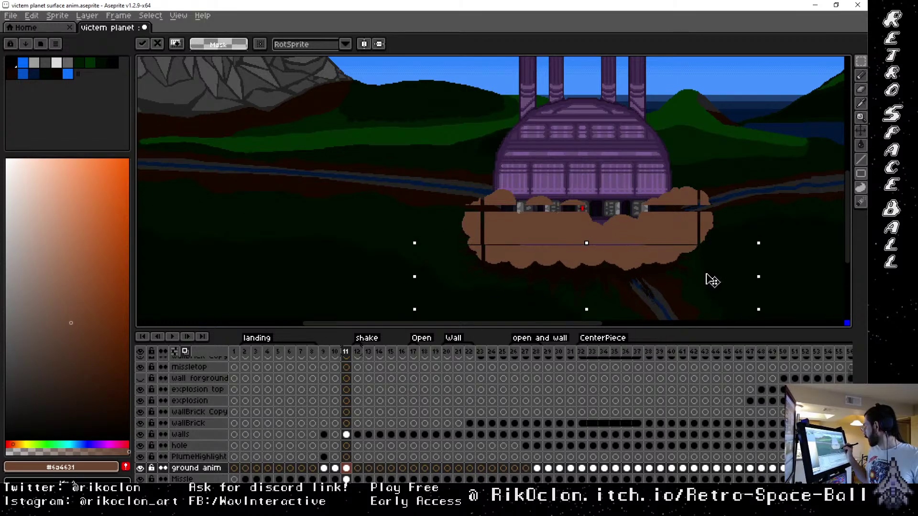
drag(712, 282, 712, 284)
click(764, 219)
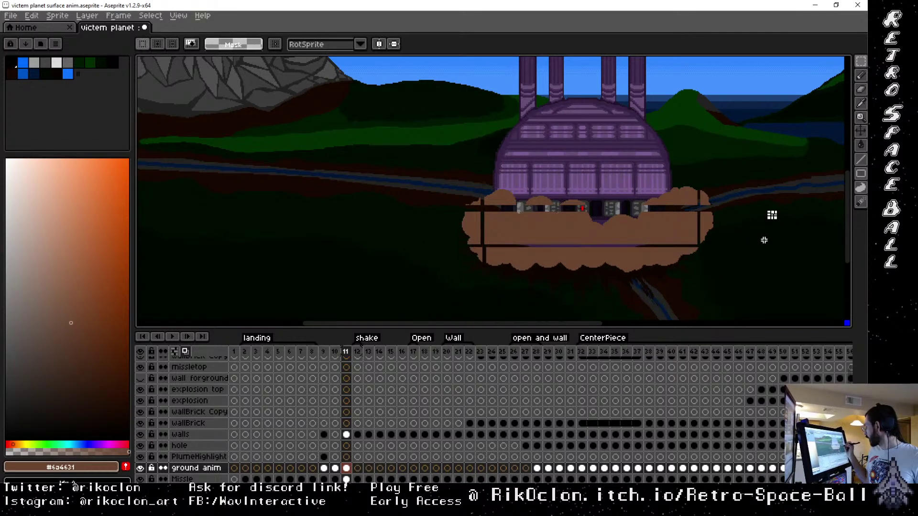
Shift the cloud's corner sections outward and raise a section of its upper edge right of centre, then deselect
drag(759, 299, 653, 225)
drag(722, 257, 727, 270)
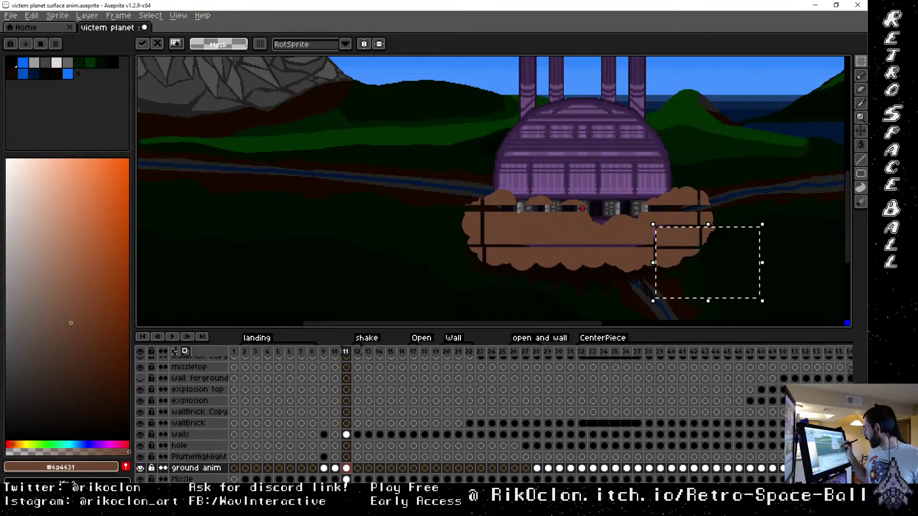
drag(430, 215, 516, 273)
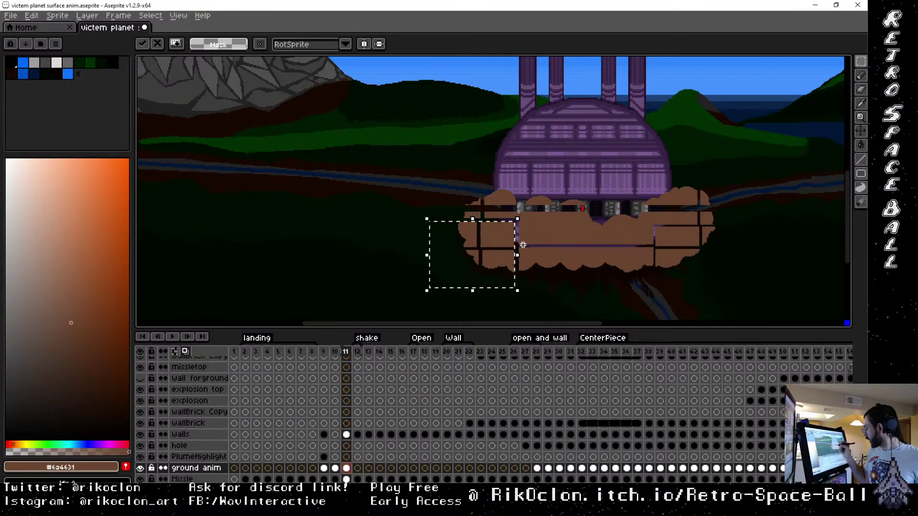
drag(427, 152, 503, 207)
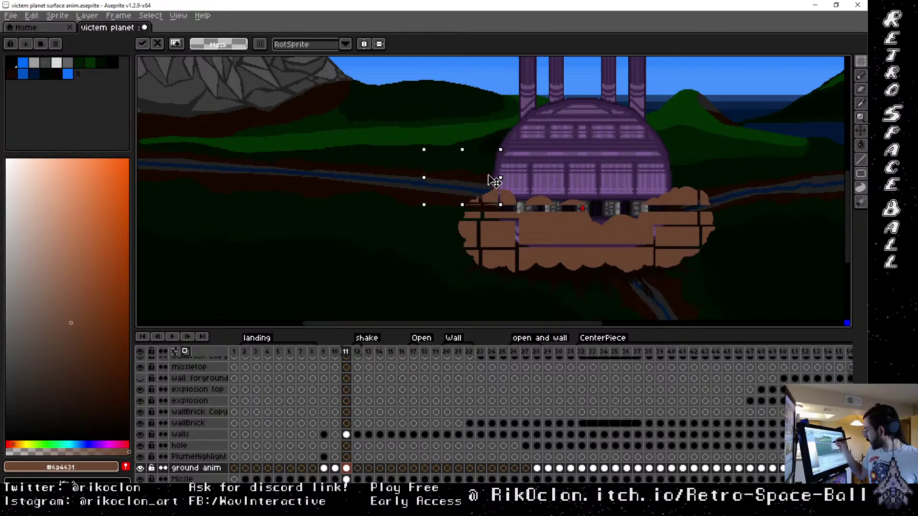
drag(649, 161, 739, 199)
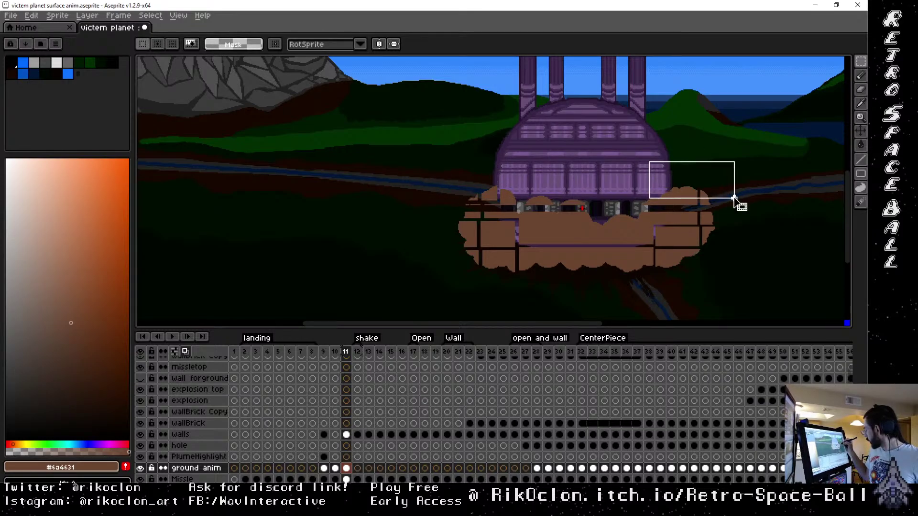
click(732, 188)
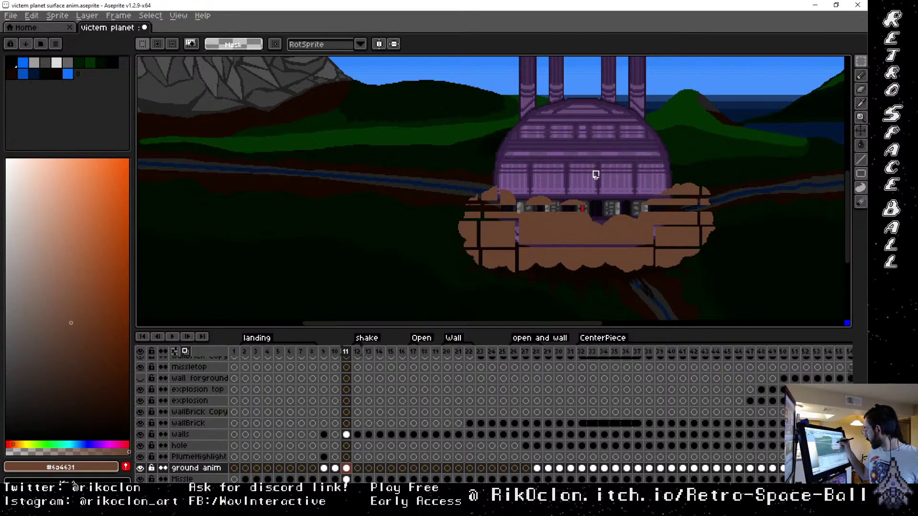
drag(589, 159, 636, 212)
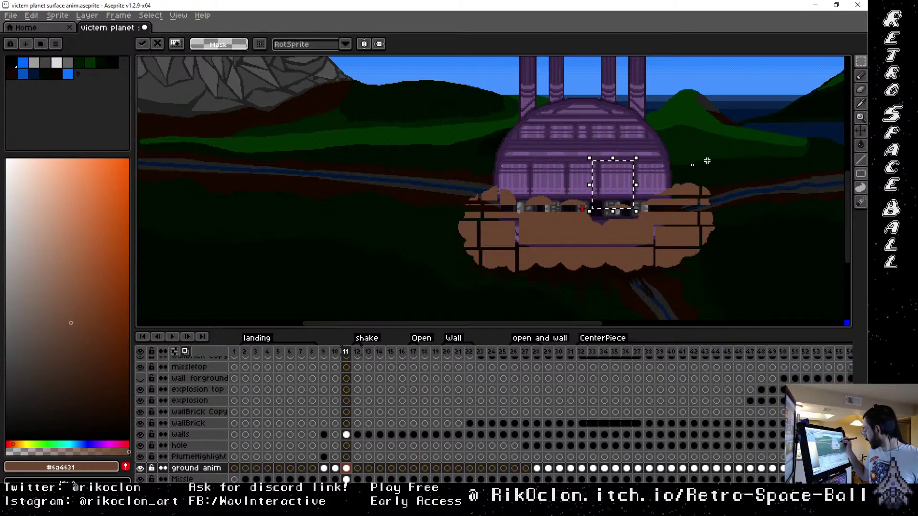
click(732, 167)
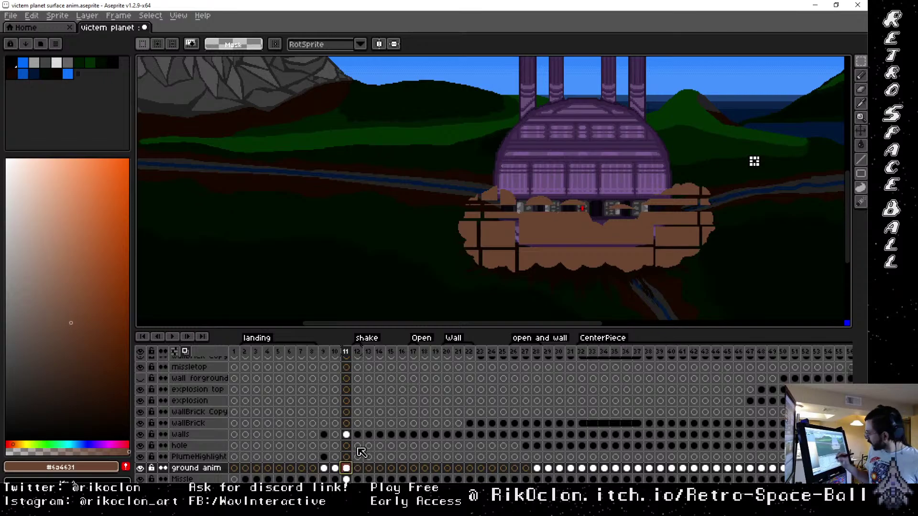
Paint over the gaps between the shifted cloud sections on frame 11 with the 29 px brown brush, then compare frames 10 and 11
key(b)
key(alt)
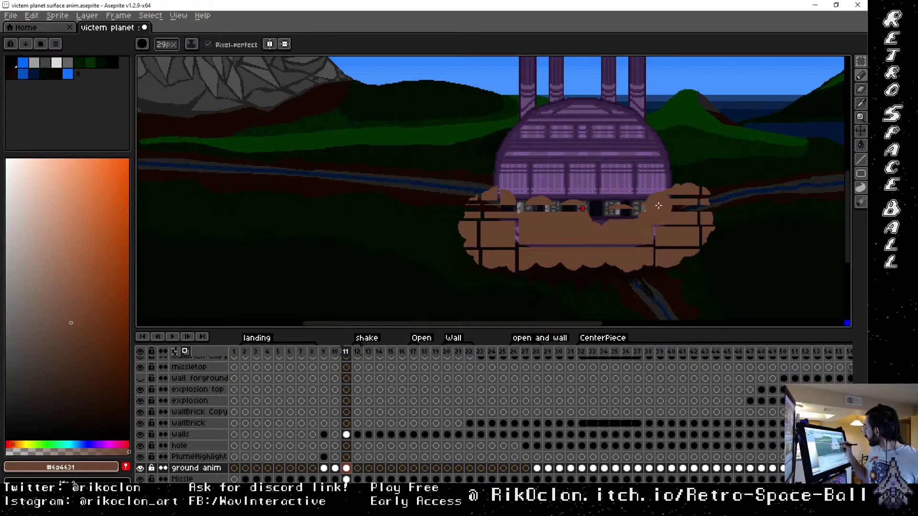
mouse_move(661, 206)
mouse_down()
mouse_move(692, 200)
mouse_move(707, 216)
mouse_move(699, 202)
mouse_up()
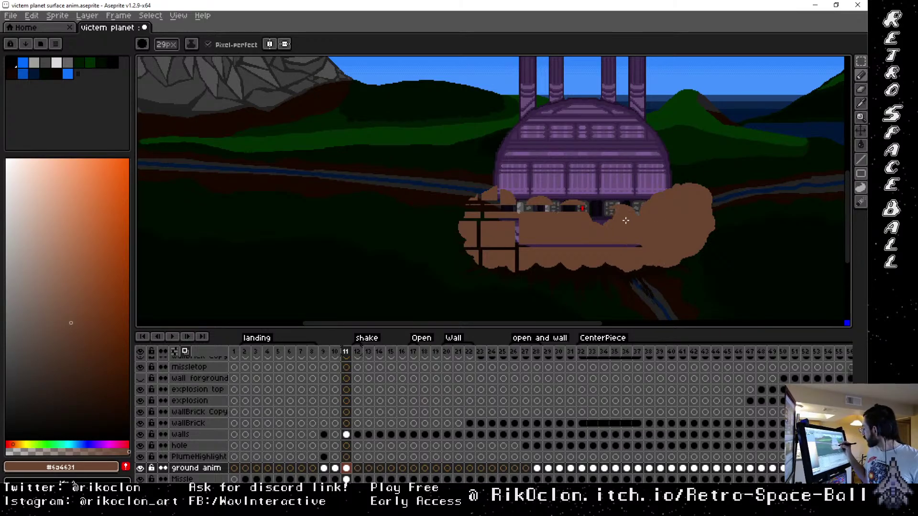
drag(628, 220, 579, 217)
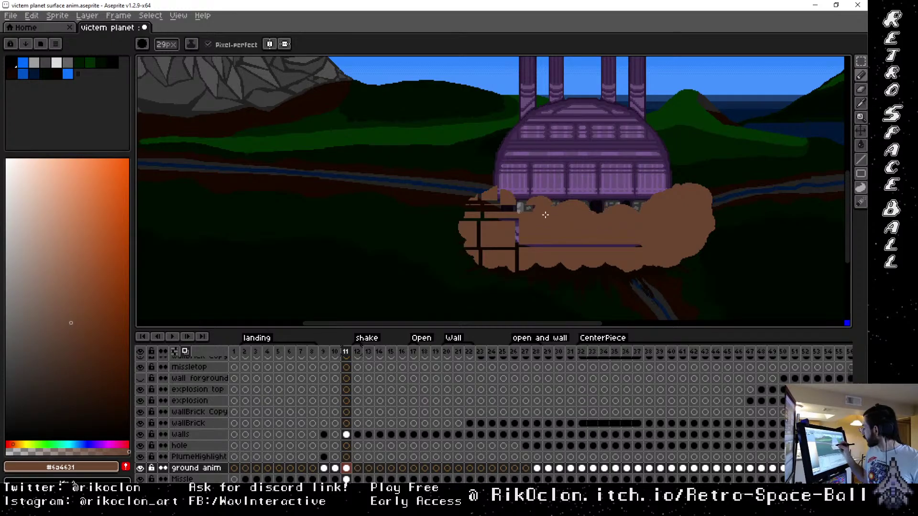
drag(525, 216, 487, 207)
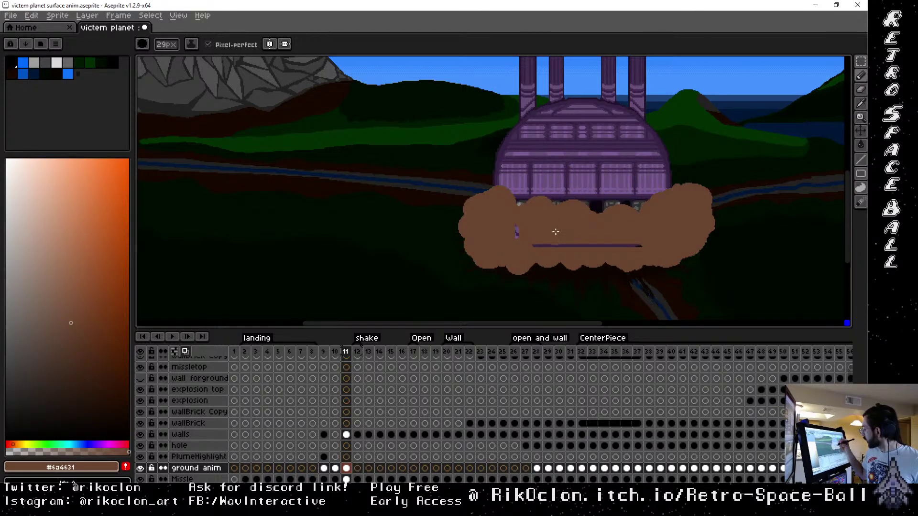
mouse_move(532, 240)
mouse_down()
mouse_move(638, 179)
mouse_move(577, 240)
mouse_move(537, 243)
mouse_move(604, 244)
mouse_up()
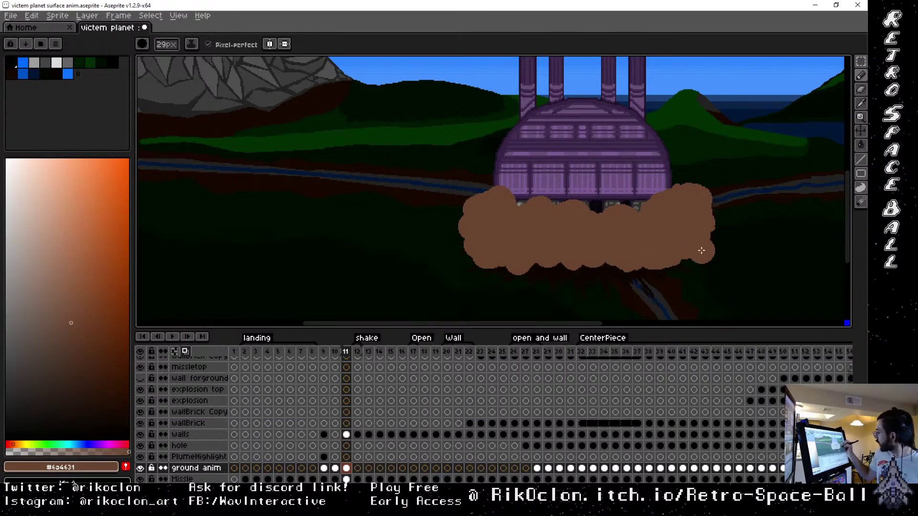
click(338, 353)
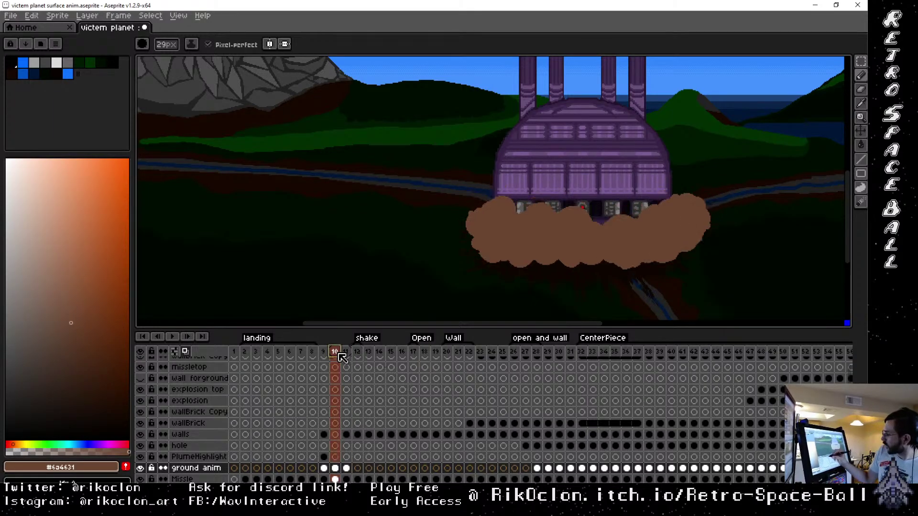
key(Left)
key(Right)
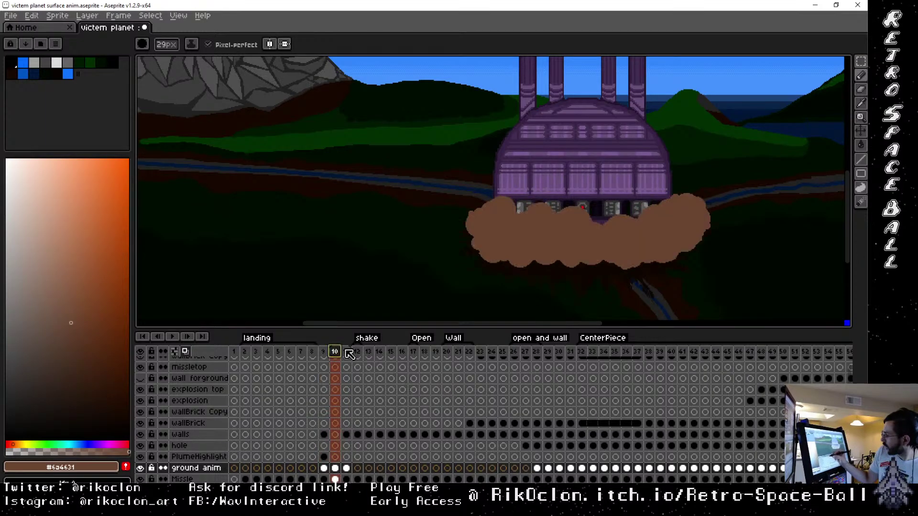
click(347, 352)
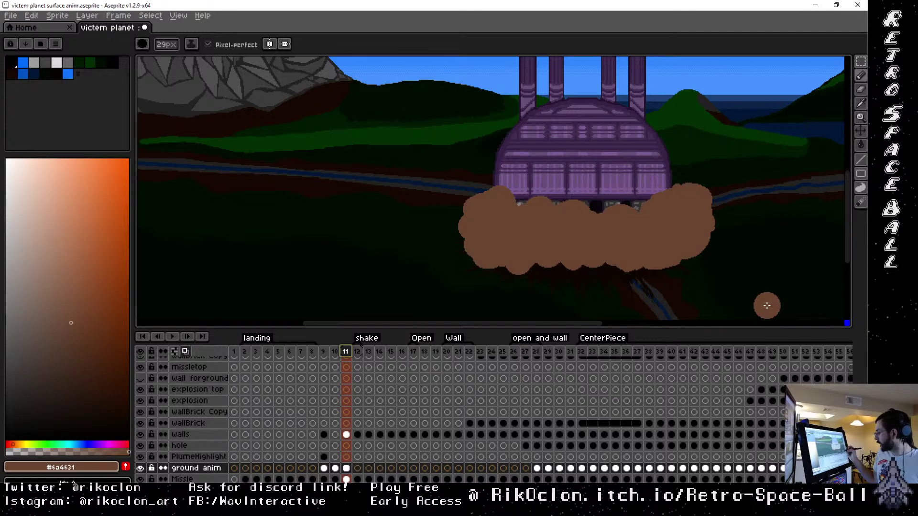
Link the ground anim cels of frames 11 and 12 to copy the plume into frame 12, then unlink them
click(357, 468)
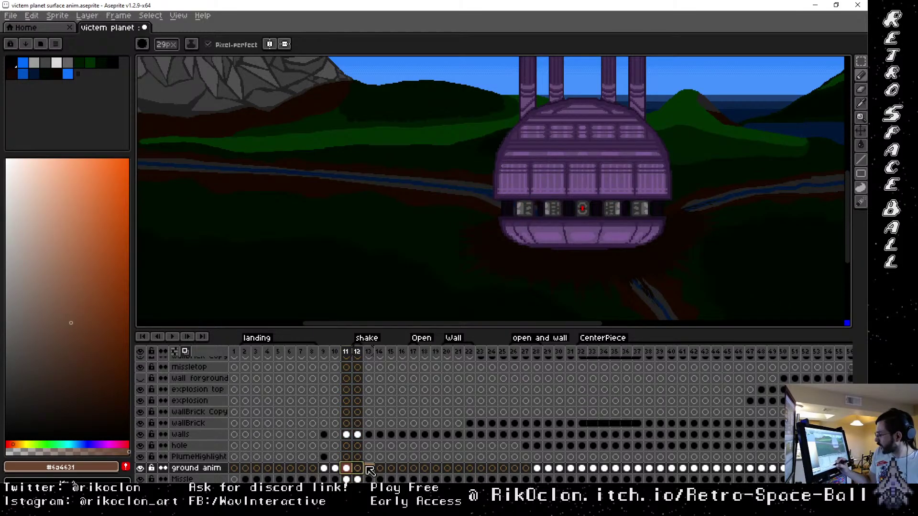
right_click(360, 470)
click(384, 472)
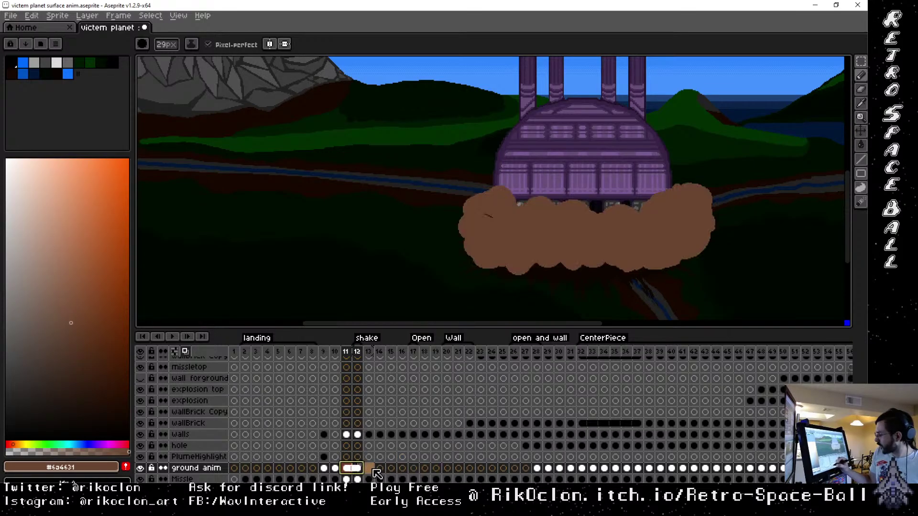
click(356, 468)
right_click(361, 469)
click(386, 463)
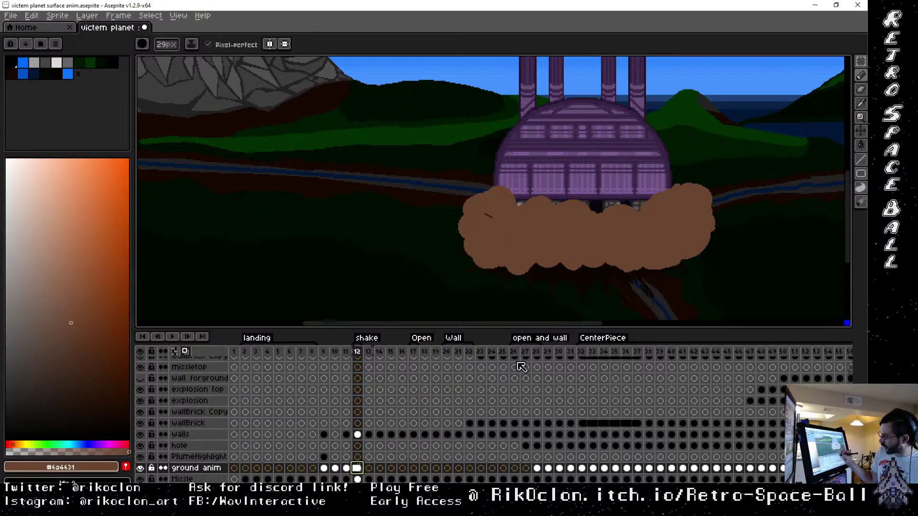
Erase the stray dark mark over the plume on frame 12 of the walls layer with a 44 px eraser, then reselect the ground anim cel
click(357, 434)
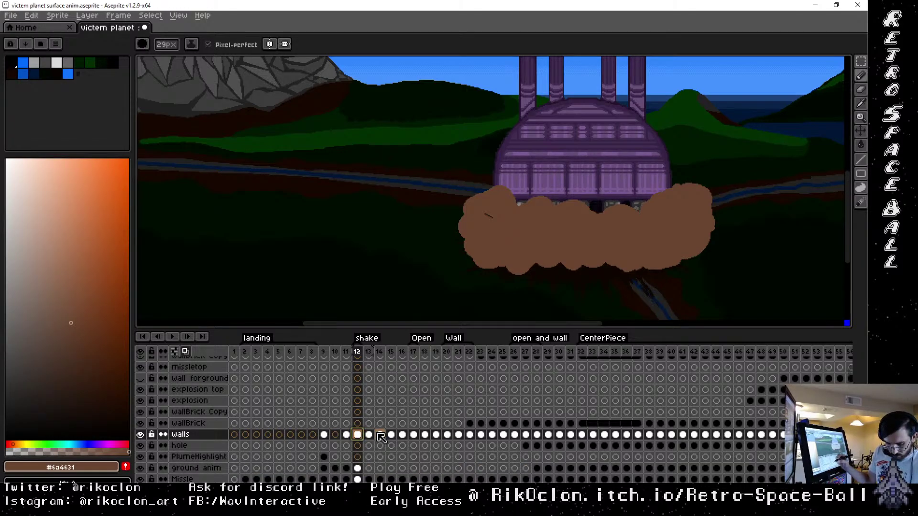
key(e)
click(494, 219)
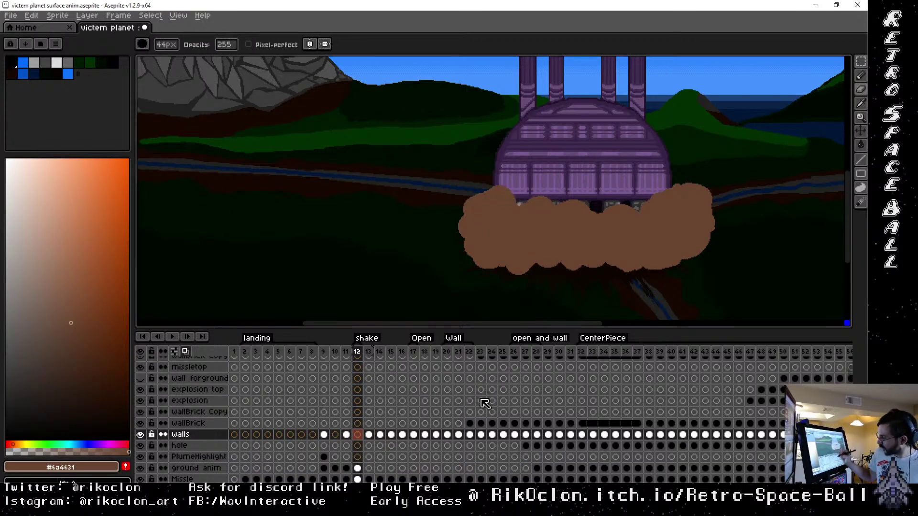
click(358, 469)
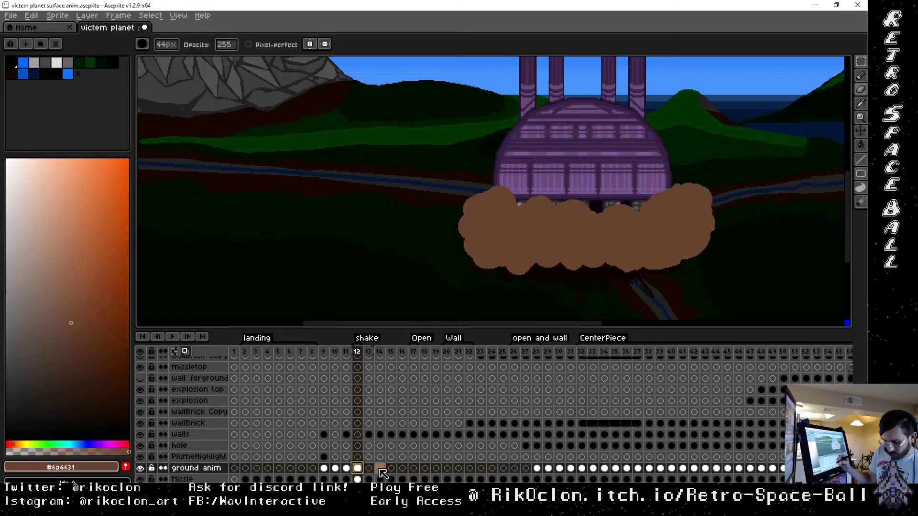
Select the cloud's upper-right and right-edge sections on frame 12 with the rectangular marquee and shift them up and inward
key(m)
mouse_move(611, 151)
mouse_down()
mouse_move(719, 194)
mouse_move(713, 168)
mouse_move(763, 222)
mouse_move(727, 200)
mouse_up()
click(743, 238)
drag(755, 262, 693, 211)
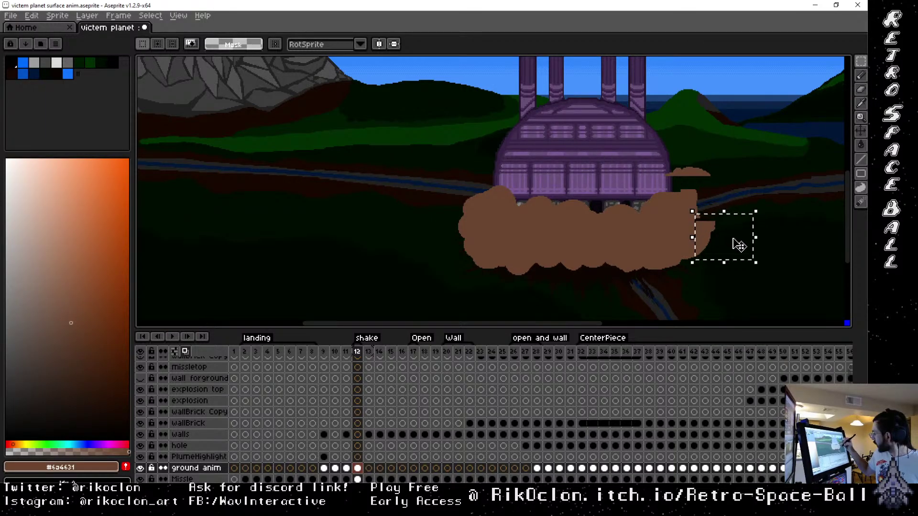
drag(739, 247, 741, 238)
drag(789, 264, 729, 221)
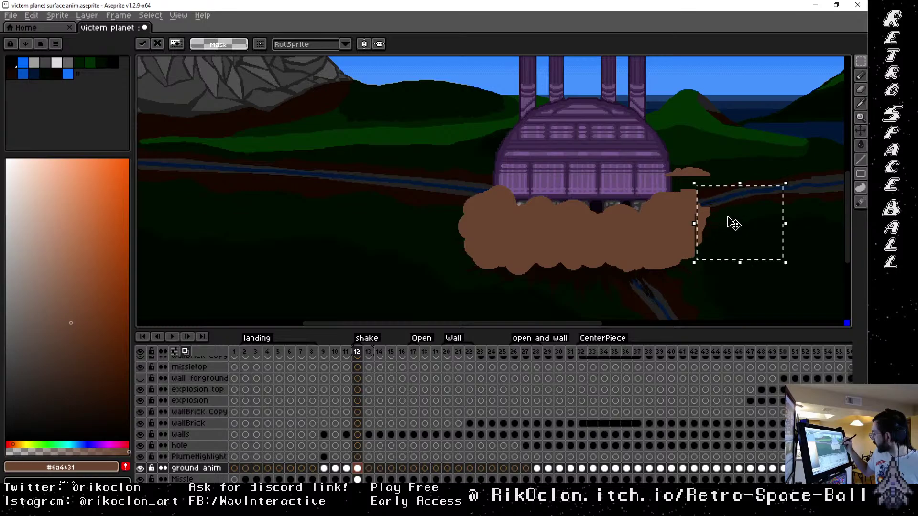
Raise the cloud's lower-right corner and adjoining sections of its lower edge
drag(727, 302, 707, 274)
click(611, 297)
drag(711, 308, 609, 244)
drag(660, 264, 658, 257)
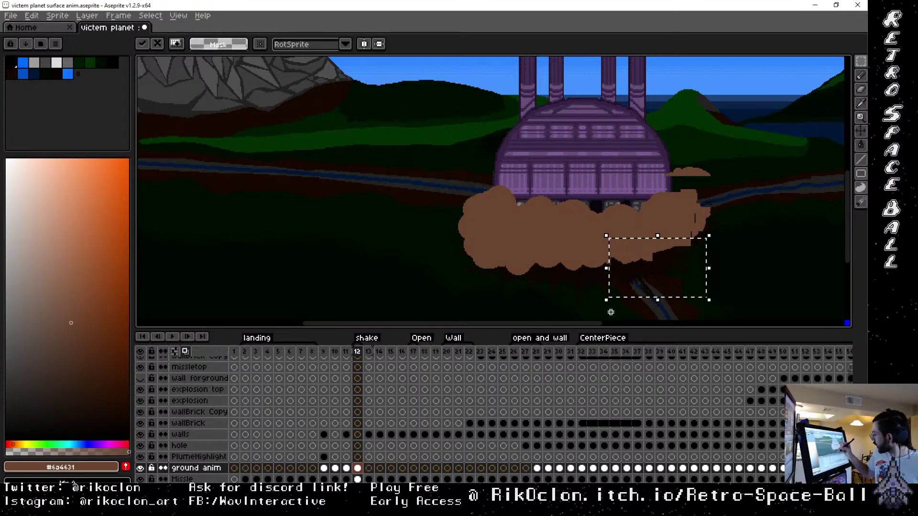
drag(448, 260, 538, 313)
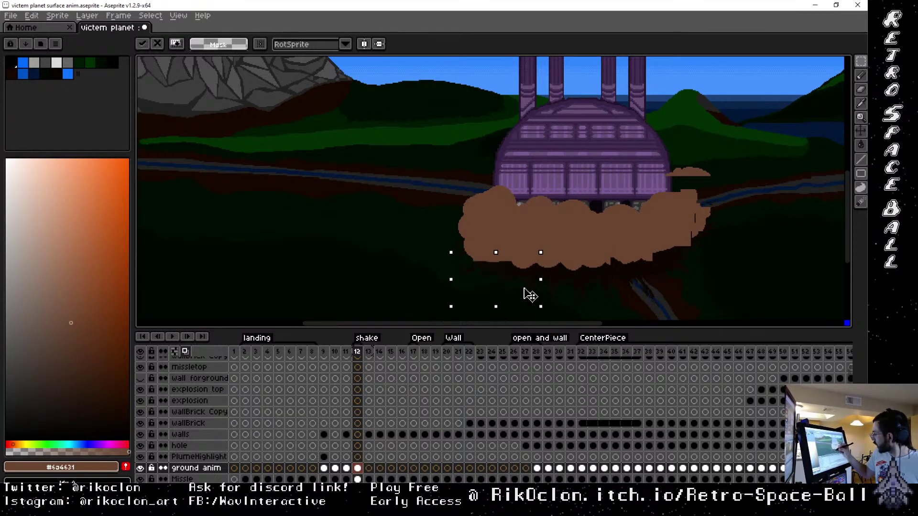
drag(668, 296, 548, 253)
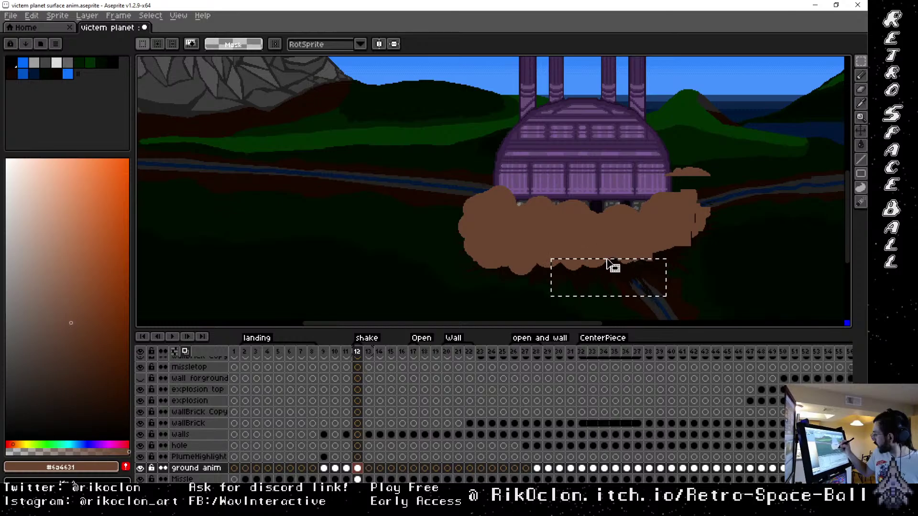
Raise the cloud's upper-left corner and the puffs along its upper edge over the ship's hull
drag(422, 159, 494, 293)
drag(423, 141, 521, 196)
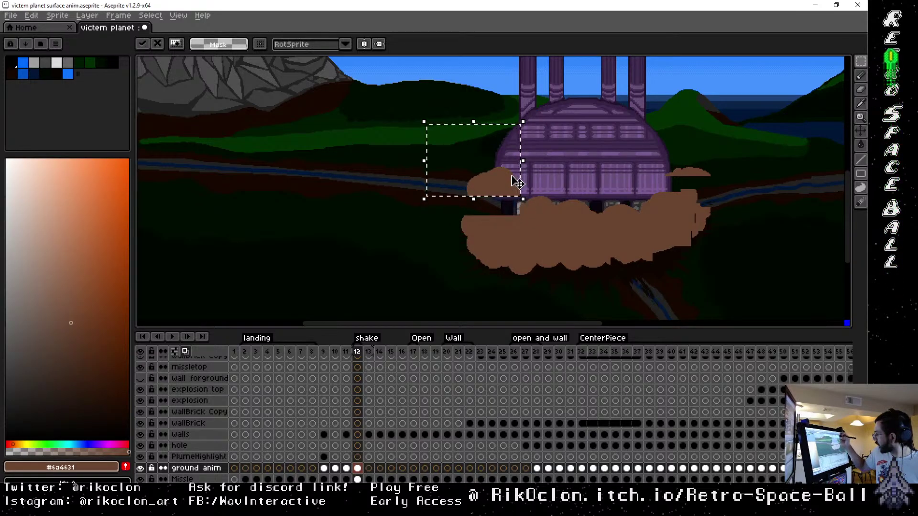
mouse_move(581, 149)
mouse_down()
mouse_move(641, 211)
mouse_move(636, 190)
mouse_up()
mouse_move(515, 135)
mouse_down()
mouse_move(585, 205)
mouse_move(581, 214)
mouse_up()
drag(580, 202, 579, 185)
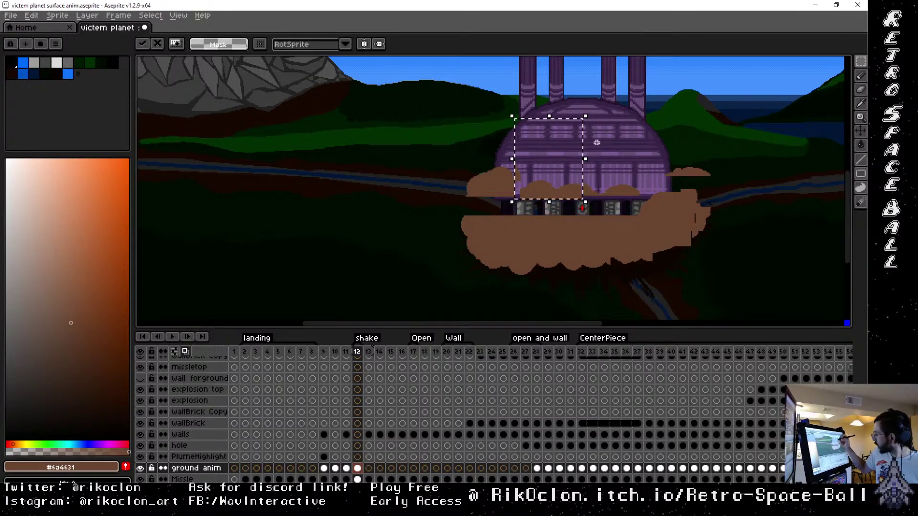
Shift the cloud's left edge up and inward and raise its lower-left corner
click(429, 200)
drag(429, 201, 490, 258)
click(486, 238)
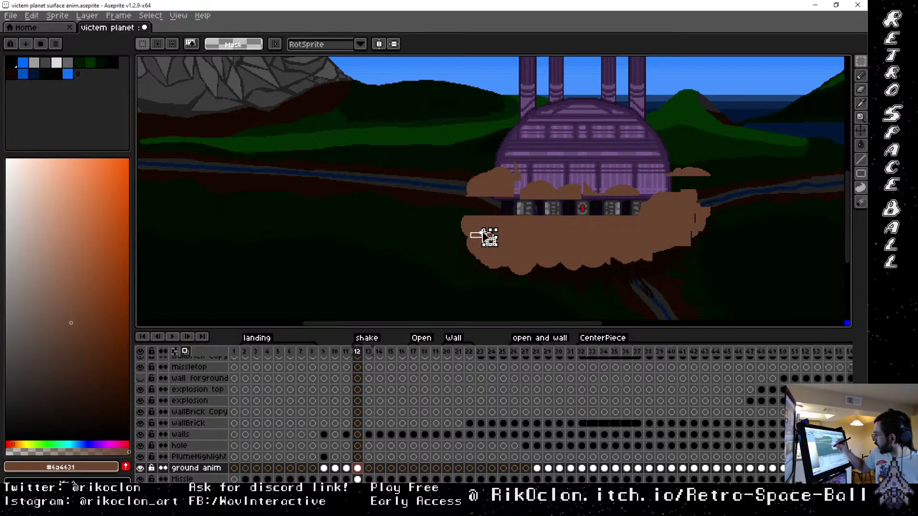
drag(440, 205, 491, 257)
drag(480, 238, 486, 224)
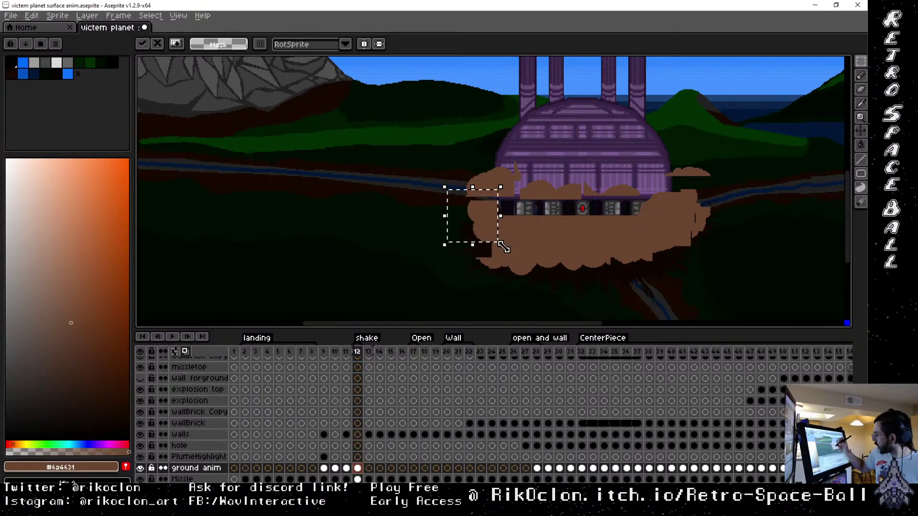
drag(452, 250, 509, 286)
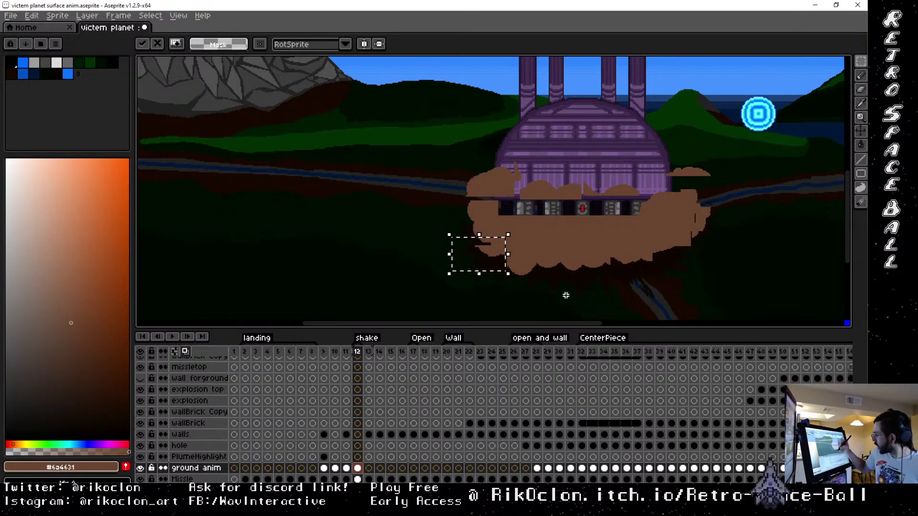
Raise further sections along the cloud's lower edge and tuck both lower corners inward
mouse_move(476, 235)
mouse_down()
mouse_move(518, 266)
mouse_move(543, 263)
mouse_move(543, 275)
mouse_up()
drag(584, 296, 487, 242)
drag(550, 272, 549, 263)
drag(679, 294, 585, 249)
drag(722, 261, 673, 221)
drag(490, 266, 441, 230)
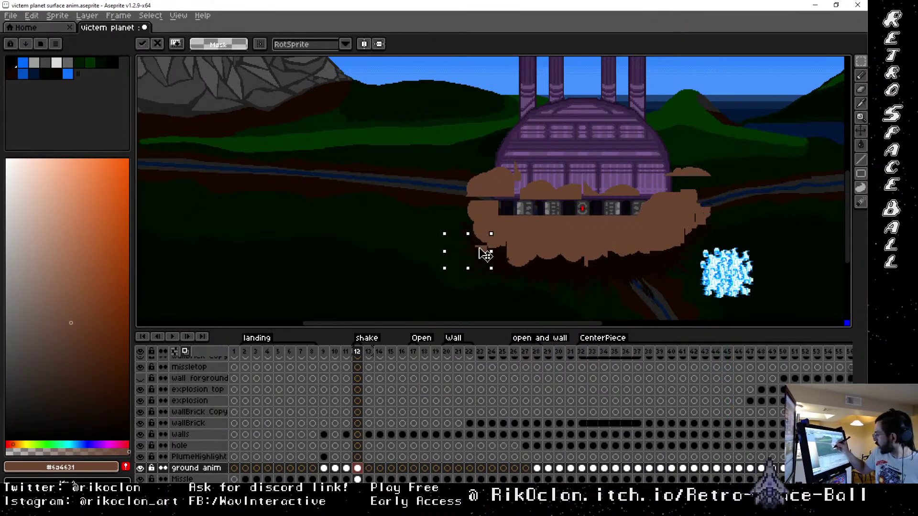
drag(483, 250, 507, 244)
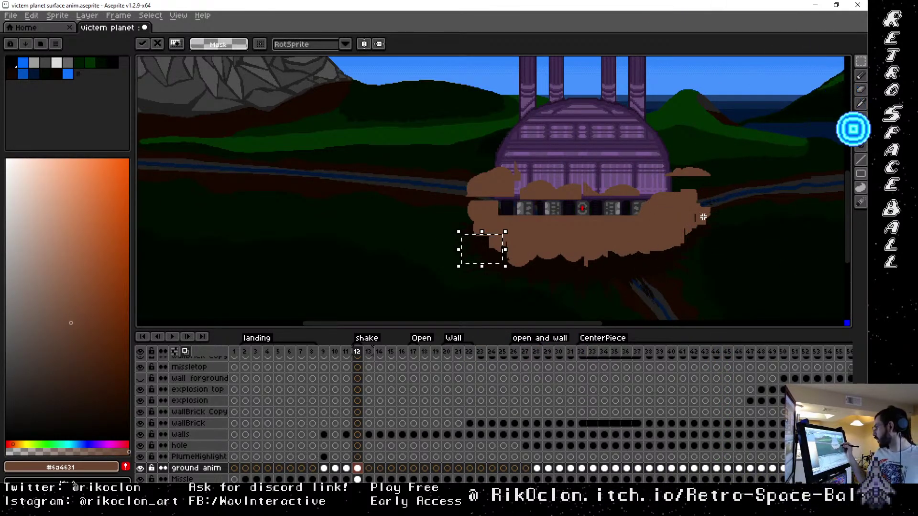
Raise the upper-edge section by the ship's right side and delete the cloud's middle so only a ragged ring remains
drag(646, 174, 680, 183)
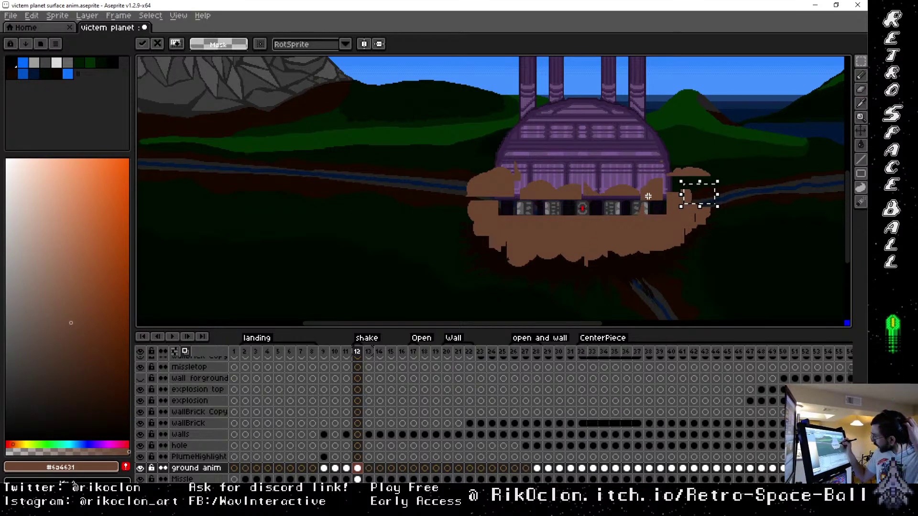
click(633, 208)
drag(620, 198, 673, 242)
mouse_move(620, 198)
mouse_down()
mouse_move(497, 195)
mouse_move(492, 206)
mouse_move(522, 237)
mouse_up()
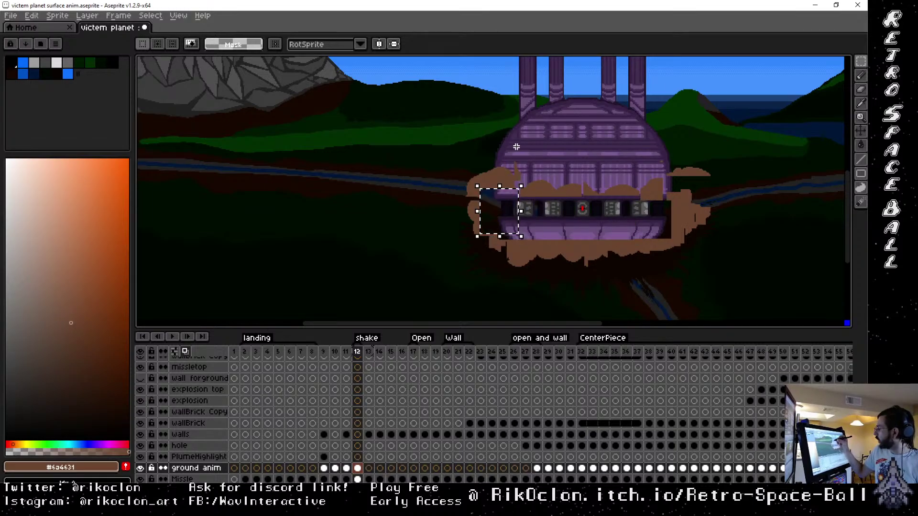
Delete narrow pieces from the cloud's upper edge to split it into separate puffs across the hull
drag(505, 146, 527, 183)
drag(611, 175, 634, 189)
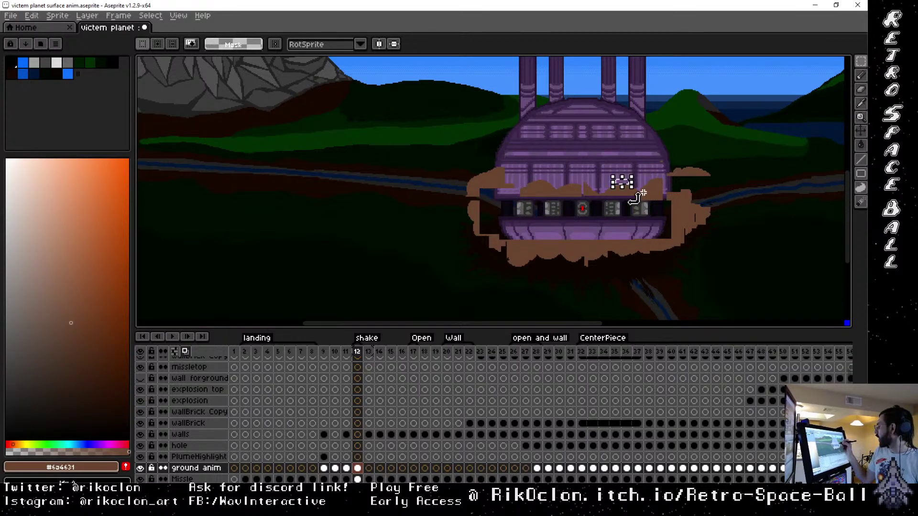
drag(575, 172, 567, 219)
drag(515, 166, 533, 211)
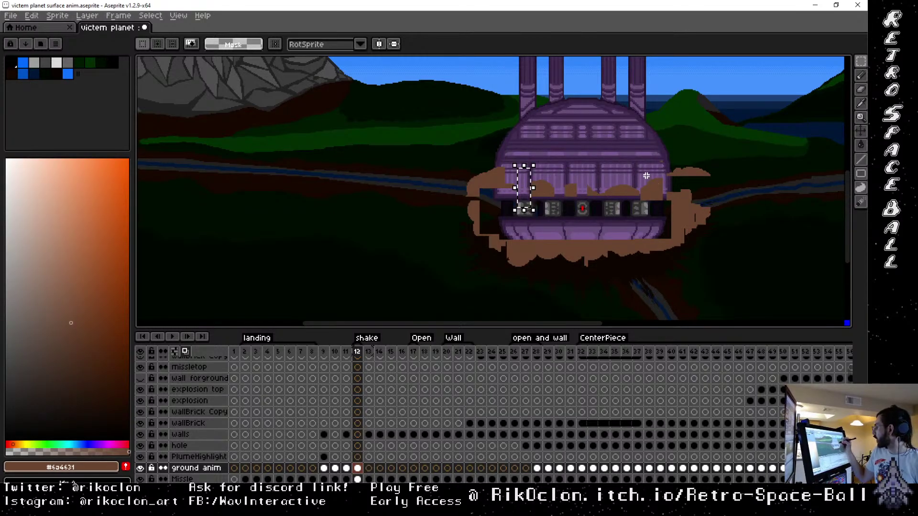
drag(630, 162, 650, 216)
drag(657, 147, 673, 216)
drag(487, 188, 507, 205)
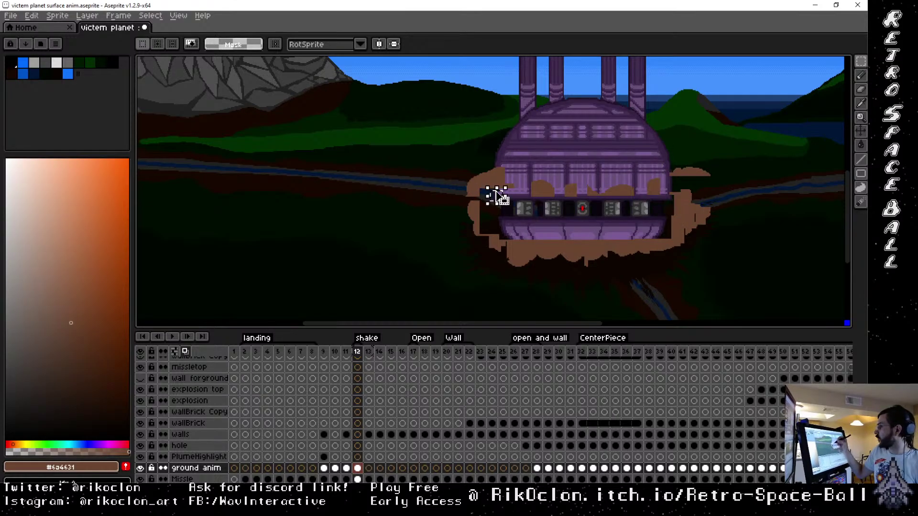
drag(574, 261, 604, 281)
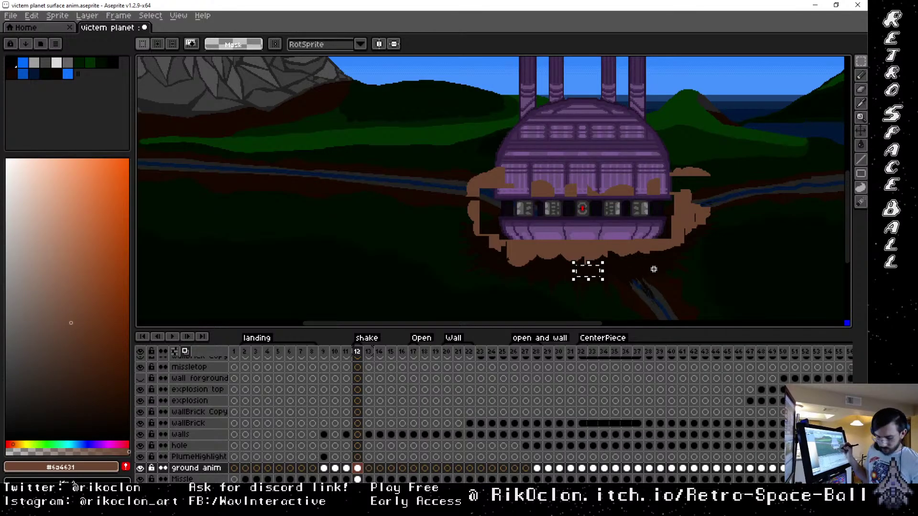
Paint a rounded brown puff on the upper edge right of centre, varying the brush size between about 27 and 37 px
key(i)
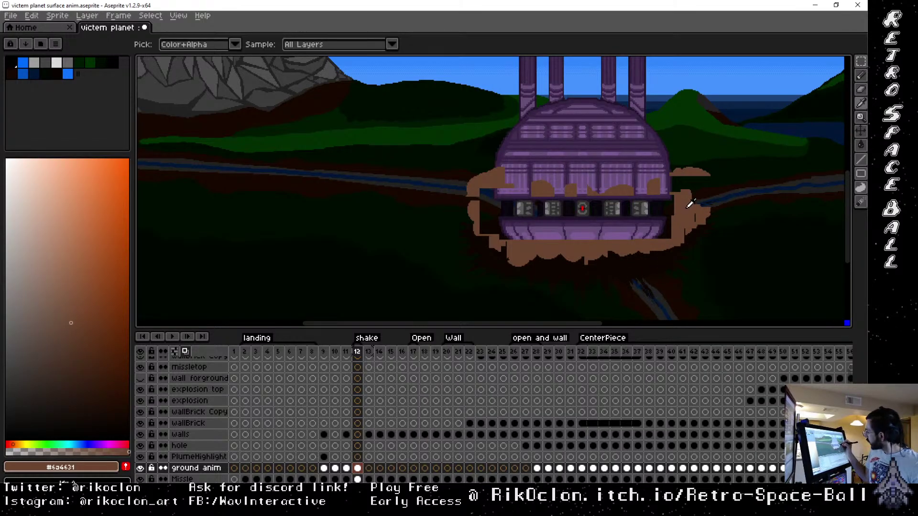
key(b)
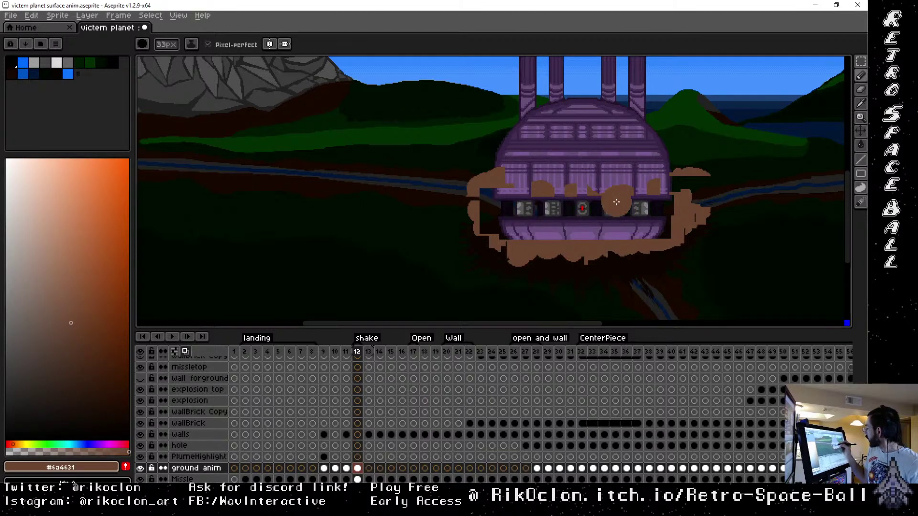
key(plus)
key(plus)
key(plus)
key(plus)
key(plus)
key(plus)
key(minus)
key(minus)
key(minus)
key(minus)
key(minus)
key(minus)
key(minus)
key(minus)
key(minus)
key(minus)
key(minus)
key(minus)
key(minus)
key(minus)
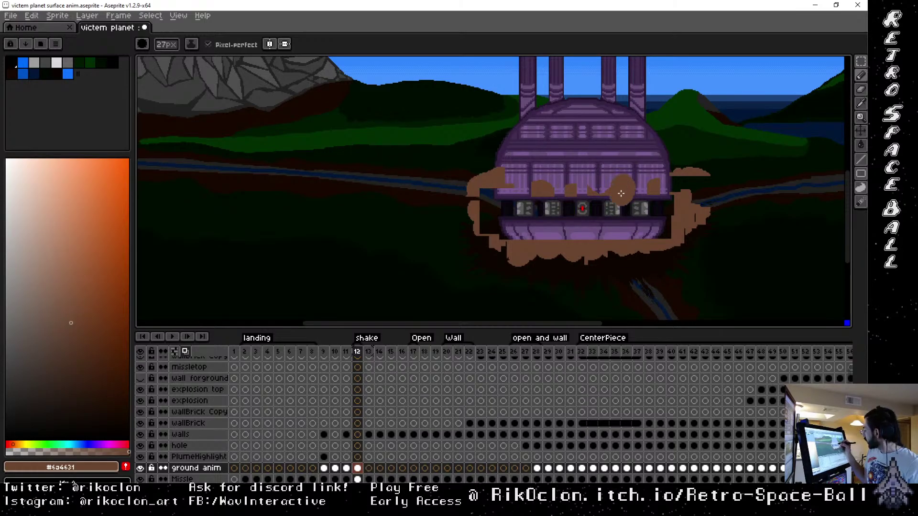
key(minus)
key(plus)
key(plus)
key(plus)
key(plus)
key(plus)
key(plus)
key(plus)
key(plus)
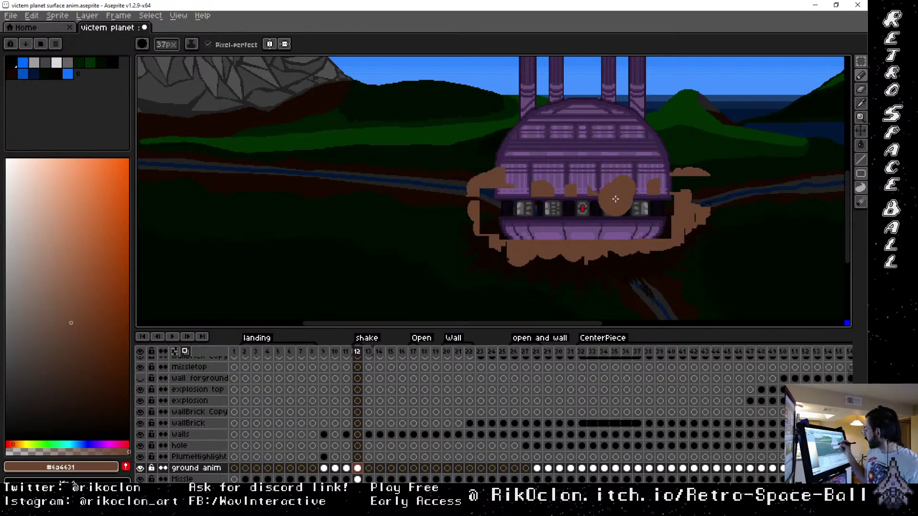
Enlarge the upper-edge puff on the left of the hull using a brown brush of about 31 px
key(minus)
key(minus)
key(minus)
key(minus)
key(minus)
key(minus)
key(minus)
key(minus)
key(minus)
key(minus)
key(minus)
key(minus)
key(plus)
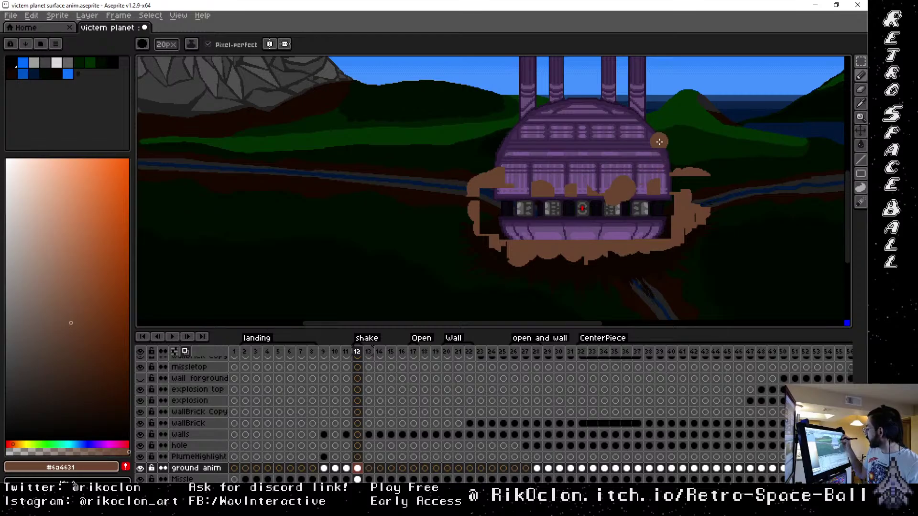
key(plus)
key(plus)
key(plus)
key(plus)
key(plus)
key(plus)
key(plus)
key(plus)
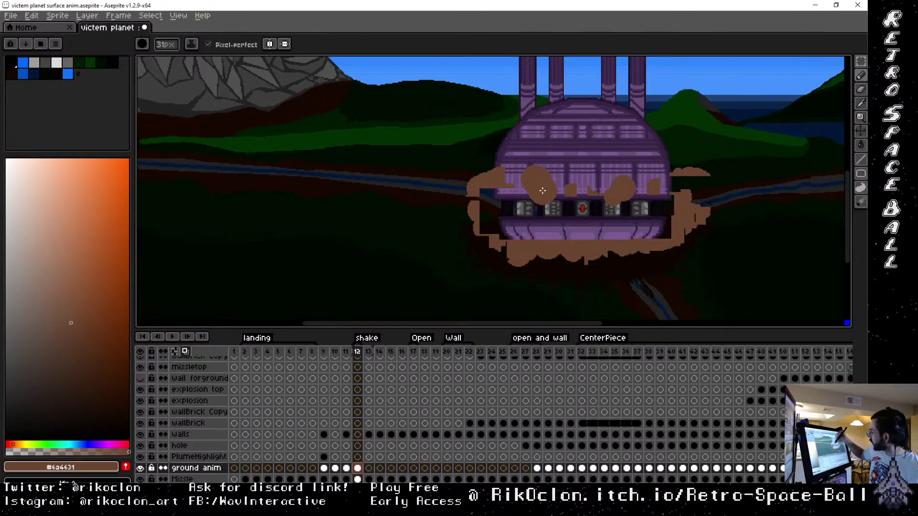
Round out the upper-edge puffs at the hull's centre and right side with a brown brush of about 21 px
key(minus)
key(minus)
key(minus)
key(minus)
key(minus)
key(minus)
key(minus)
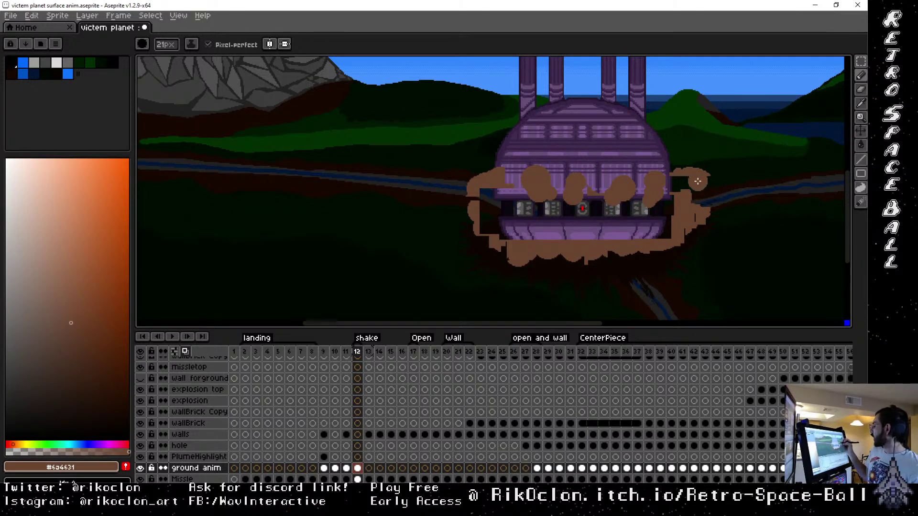
Paint the cloud's upper-left corner, left edge and lower-left corner into rounded puffs with a brown brush of about 31 to 38 px
key(plus)
key(plus)
key(plus)
key(plus)
key(plus)
key(plus)
key(plus)
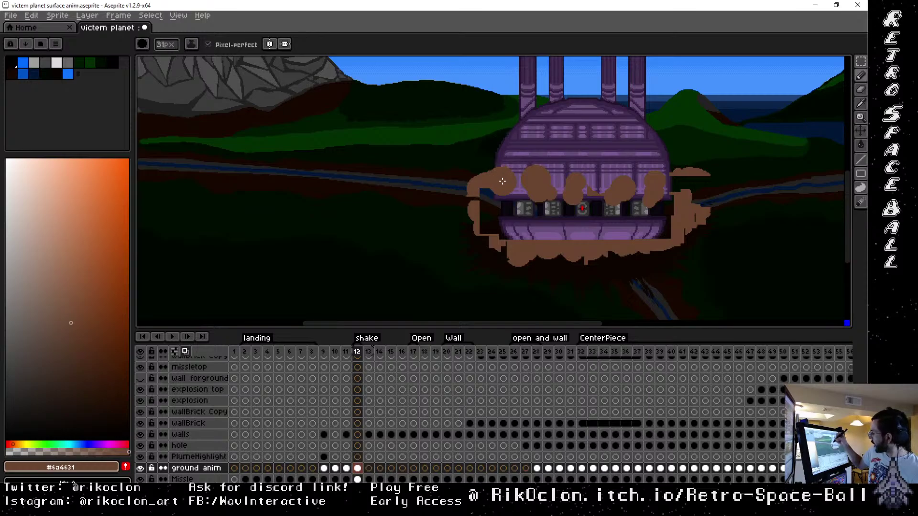
key(minus)
key(minus)
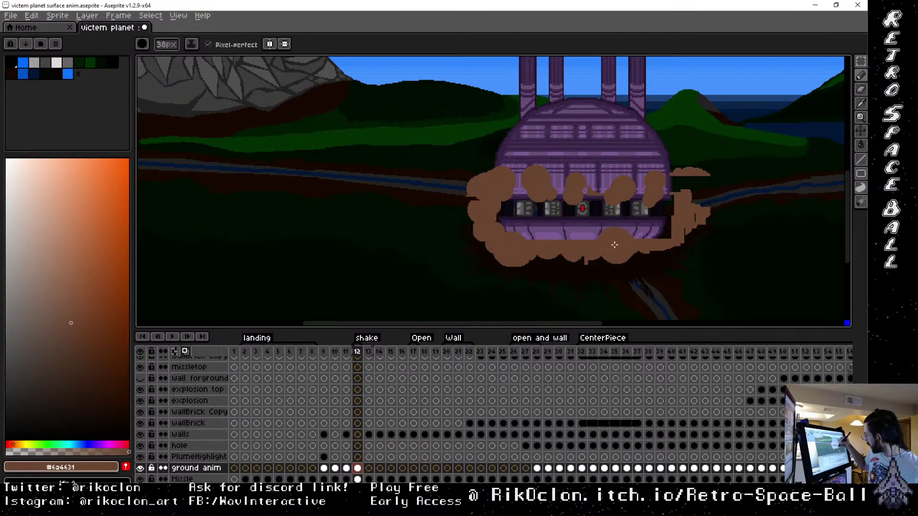
Round out the cloud's lower edge and lower-right corner with brown puffs of about 23 to 33 px
key(minus)
key(minus)
key(minus)
key(minus)
key(minus)
key(minus)
key(minus)
key(minus)
key(minus)
key(minus)
key(minus)
key(minus)
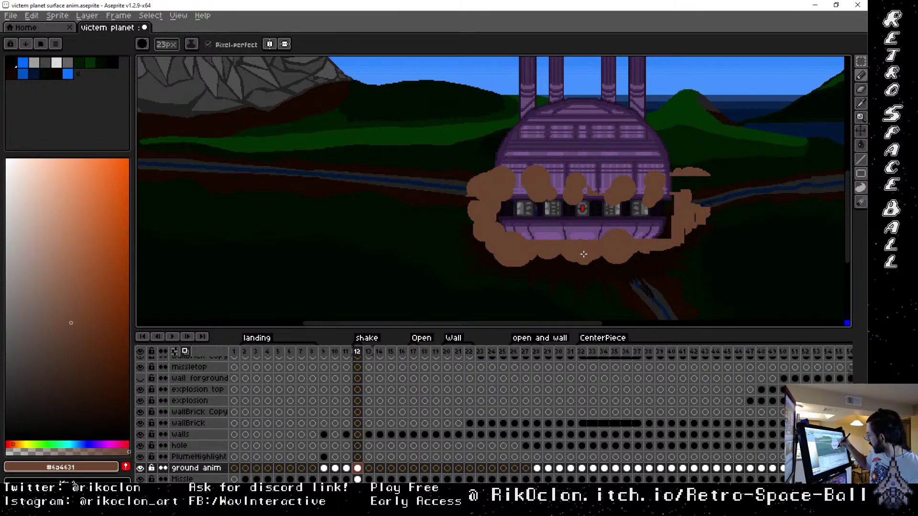
key(plus)
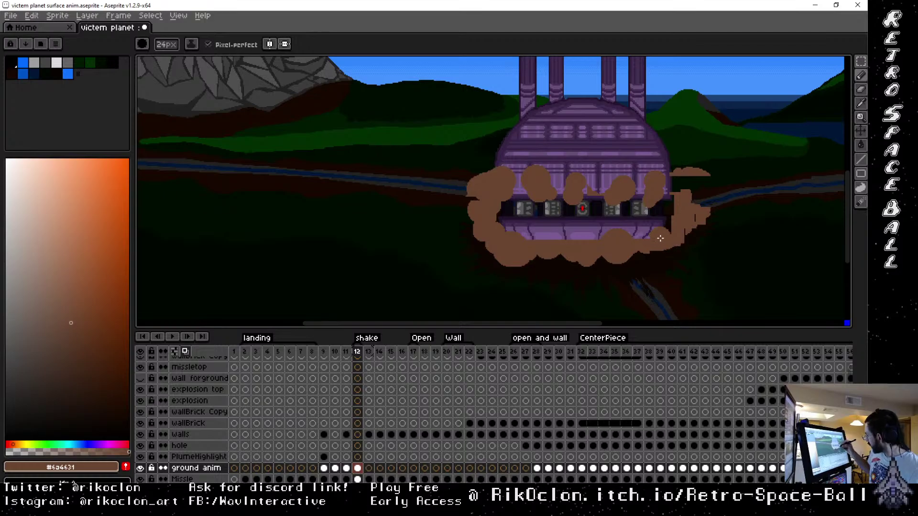
mouse_move(654, 242)
mouse_down()
mouse_move(660, 231)
mouse_move(691, 235)
mouse_move(684, 242)
mouse_up()
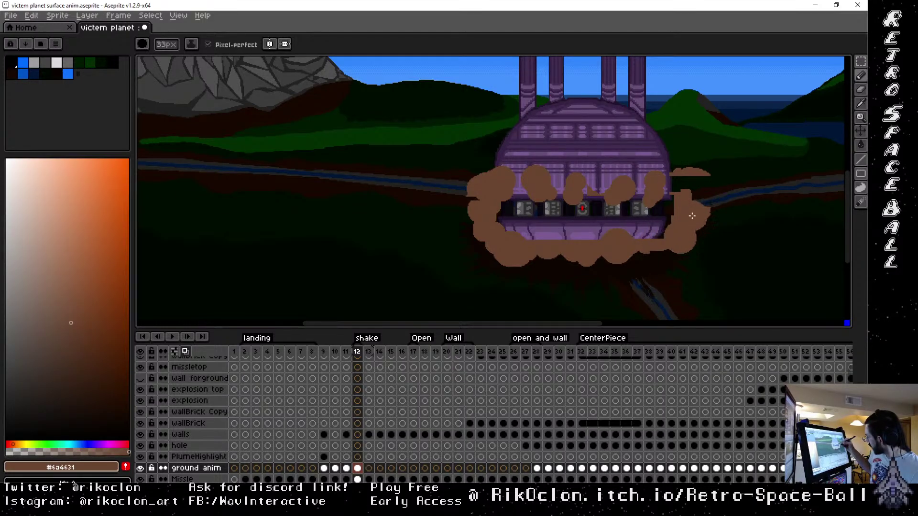
Paint the cloud's right edge and join it to the upper-right wisp with a brown brush of about 15 to 21 px
key(minus)
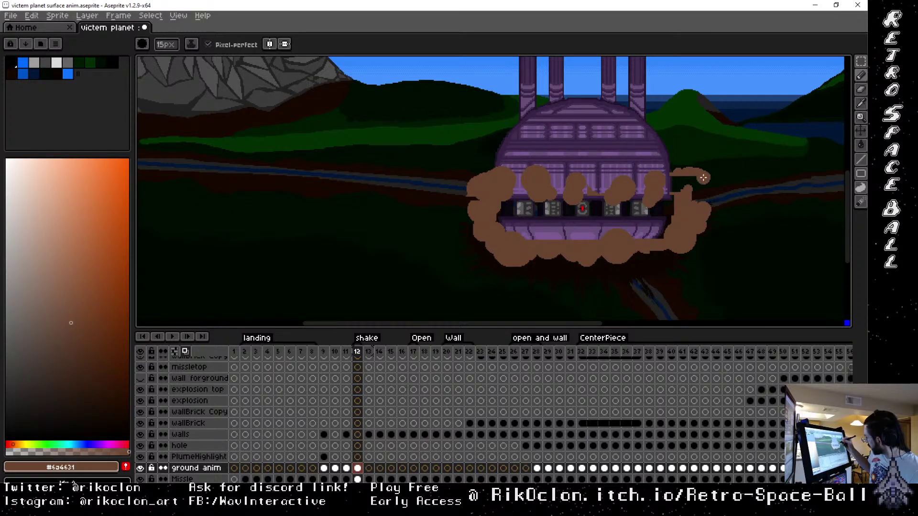
key(plus)
key(plus)
key(plus)
key(plus)
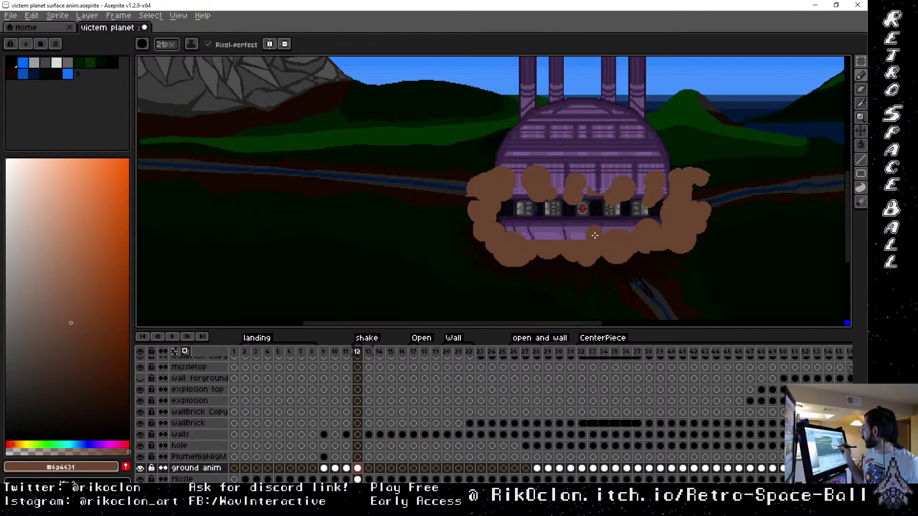
Paint rounded puffs along the inner side of the cloud's lower-left and centre band with a brown brush of about 30 to 38 px
mouse_move(583, 246)
mouse_down()
mouse_move(549, 230)
mouse_move(487, 230)
mouse_up()
key(minus)
key(minus)
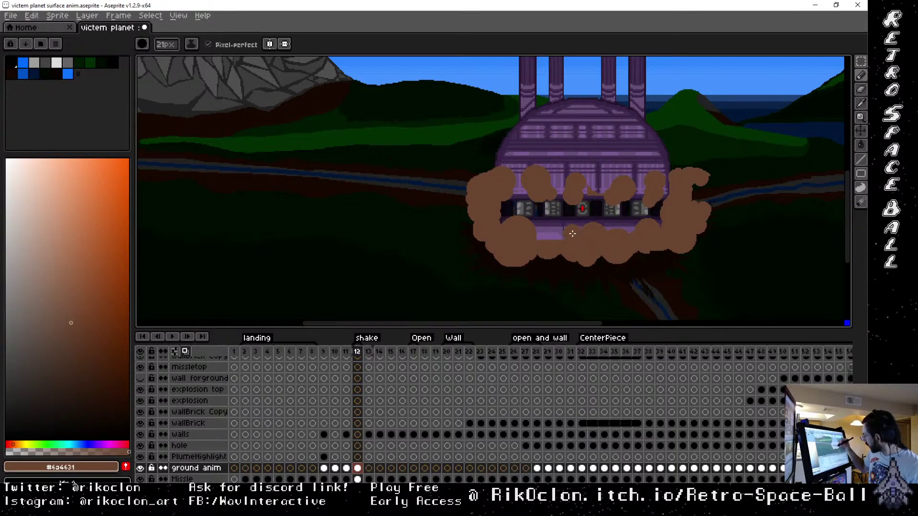
drag(571, 230, 566, 225)
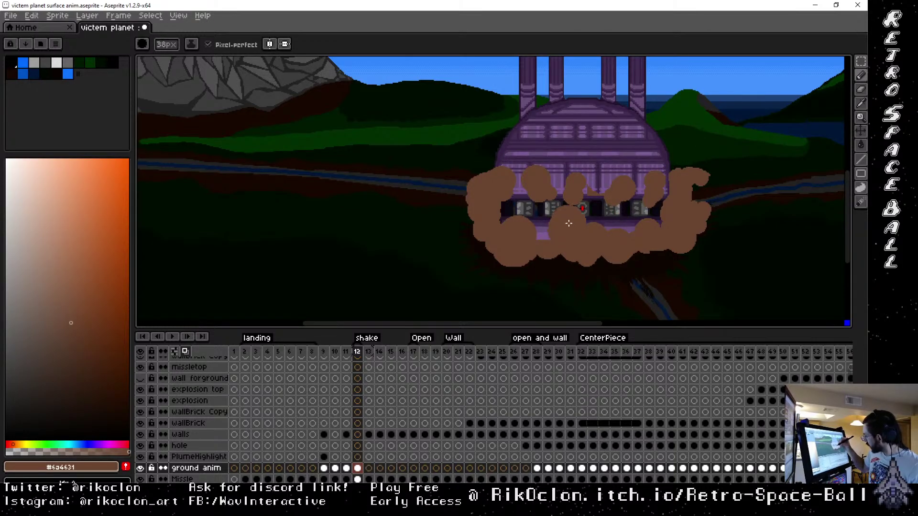
key(minus)
key(plus)
key(plus)
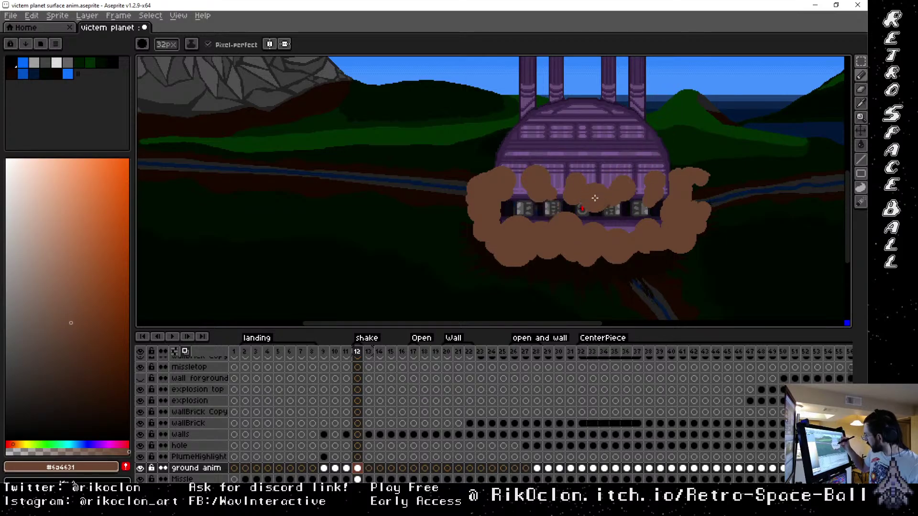
click(592, 213)
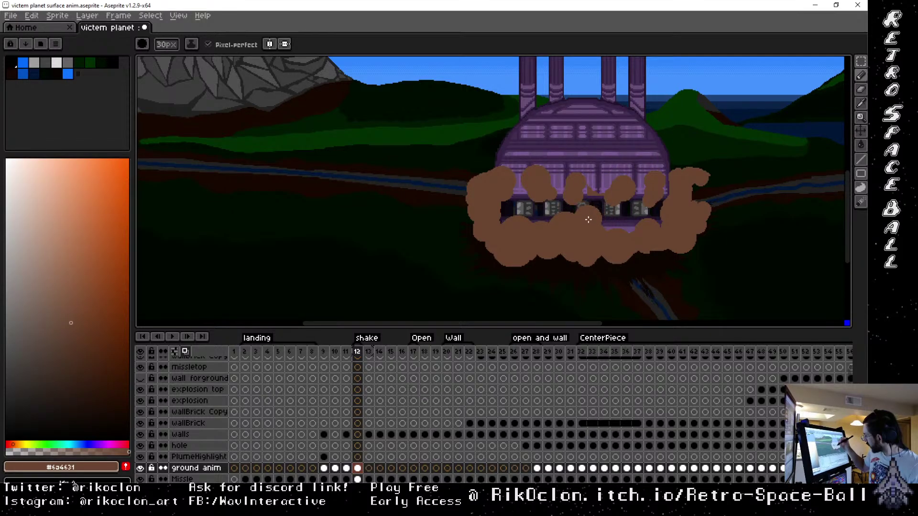
Fill the cloud's inner lower-right edge and enlarge the upper puff right of the hull's centre, using a brown brush reduced to about 20 px
click(595, 182)
key(minus)
key(minus)
key(minus)
key(minus)
key(minus)
key(minus)
key(minus)
key(minus)
key(minus)
key(minus)
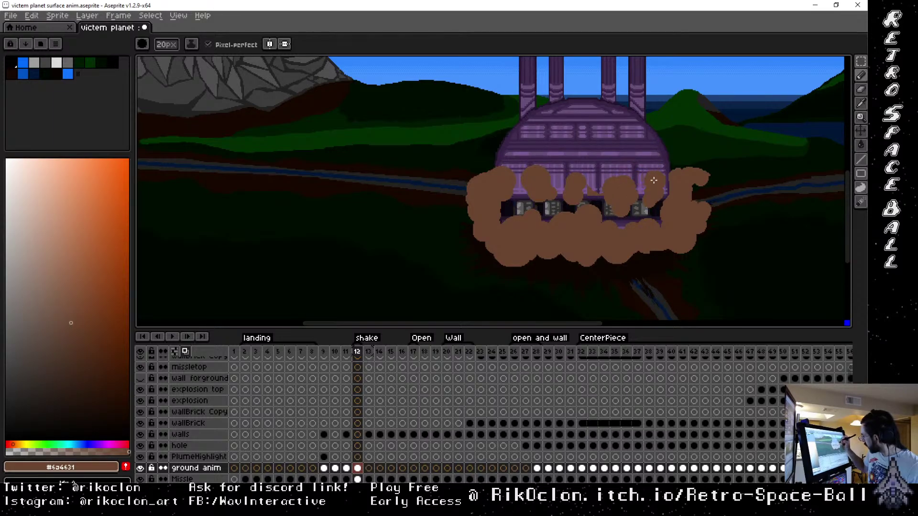
Compare with frame 11 and hollow out the inner left and right sides of frame 12's ring with a 25 px eraser
click(349, 354)
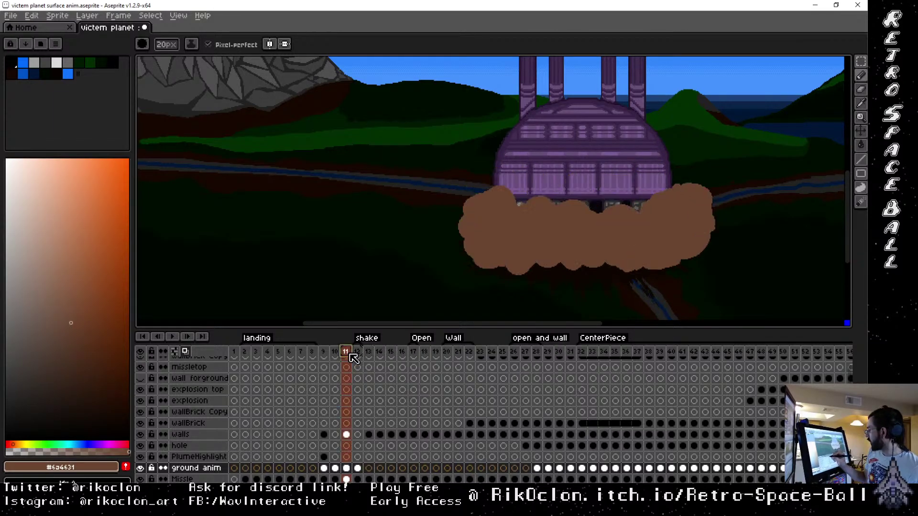
click(360, 353)
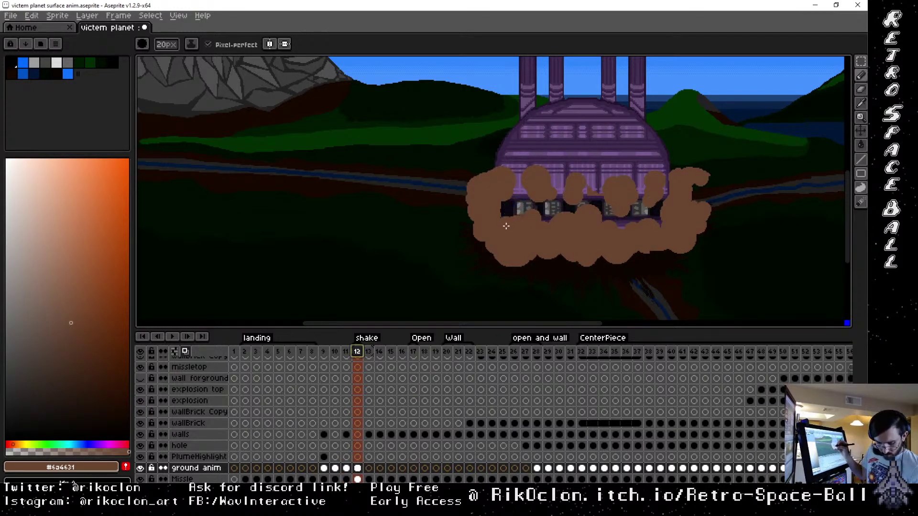
key(e)
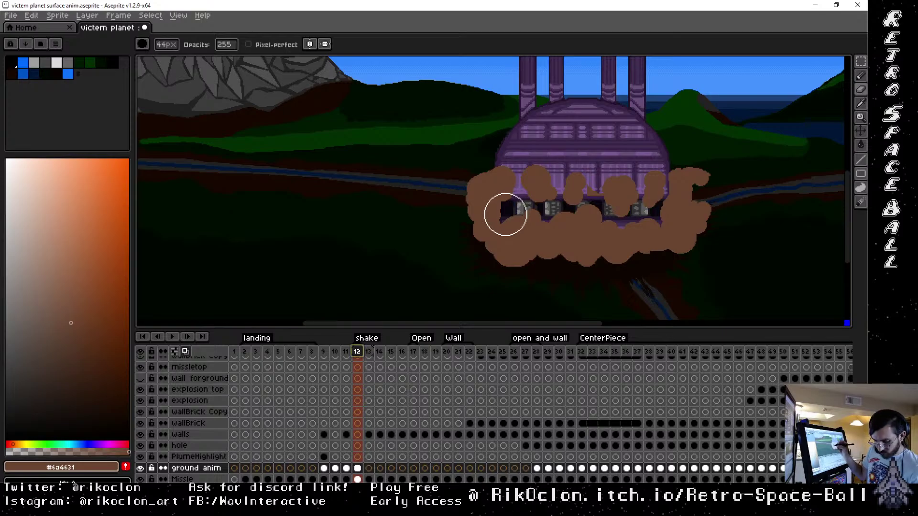
key(minus)
key(minus)
key(minus)
key(minus)
key(minus)
key(minus)
key(minus)
key(minus)
key(minus)
key(minus)
key(minus)
key(minus)
key(minus)
key(minus)
key(minus)
key(minus)
key(minus)
key(minus)
mouse_move(497, 209)
mouse_down()
mouse_move(504, 211)
mouse_move(494, 206)
mouse_up()
drag(664, 207, 690, 201)
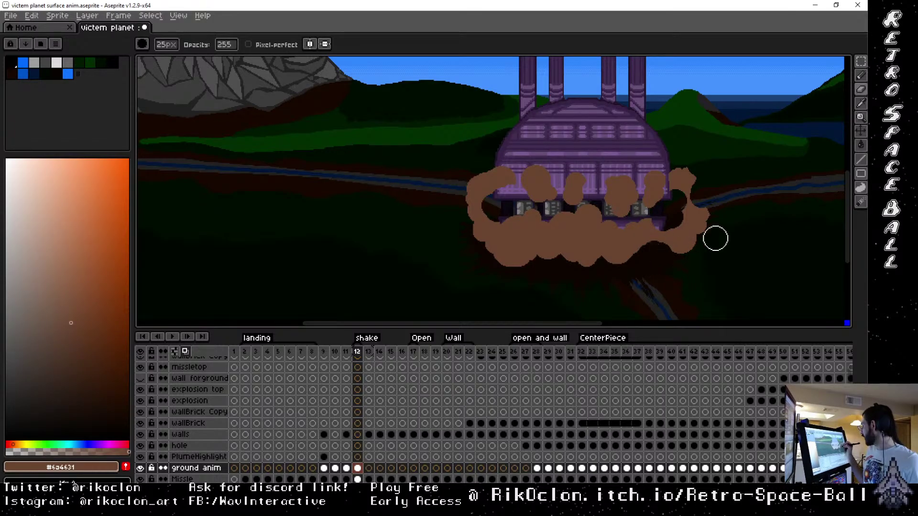
Erase the ring's left edge to open a gap below the upper-left wisp, and compare the shape with frame 11
mouse_move(523, 252)
mouse_down()
mouse_move(484, 254)
mouse_move(466, 208)
mouse_up()
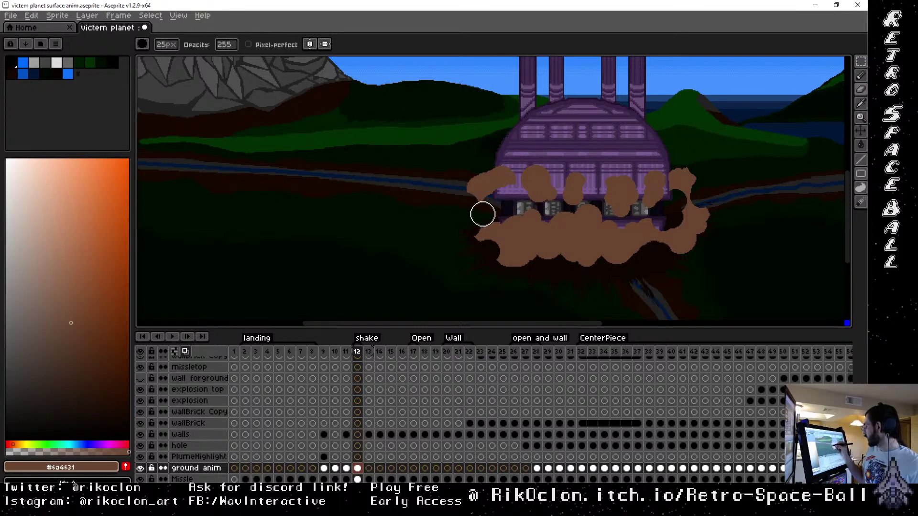
click(345, 354)
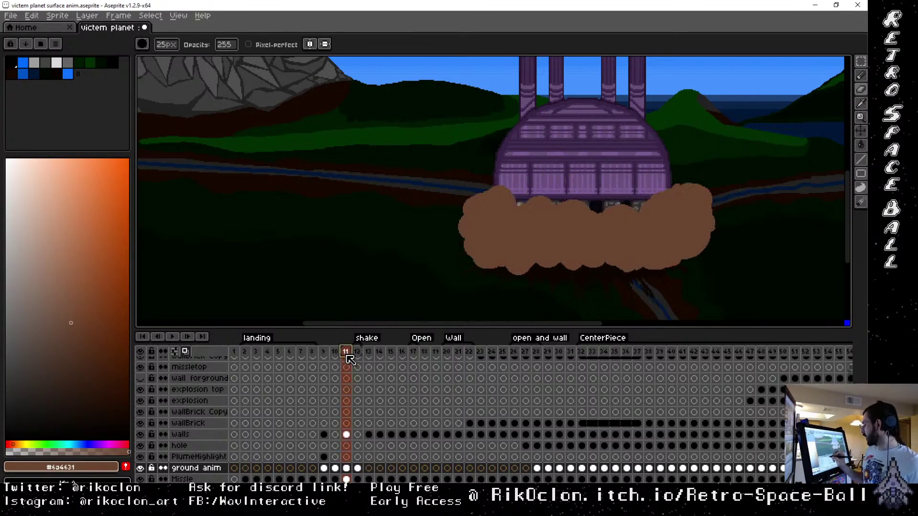
click(358, 353)
click(346, 353)
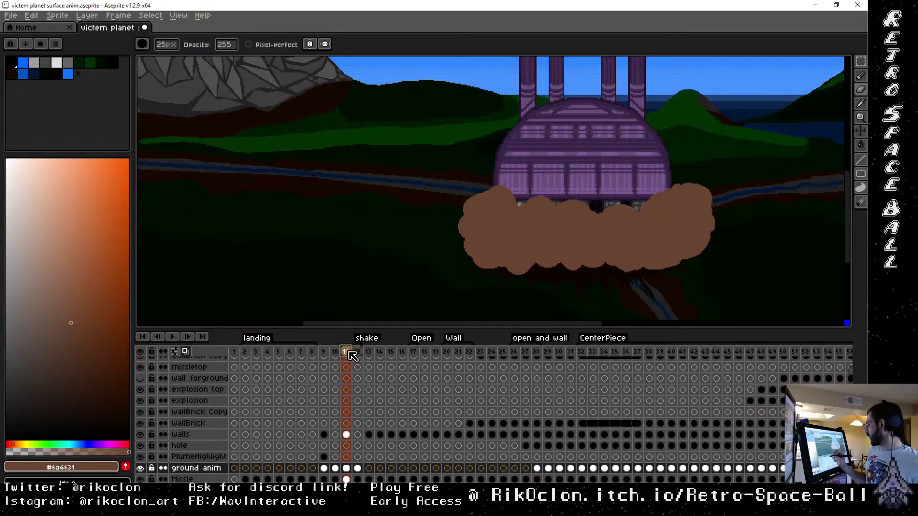
Trim the upper puffs in front of the hull into narrow stems and erase most of the centre puff with the 25 px eraser
click(358, 355)
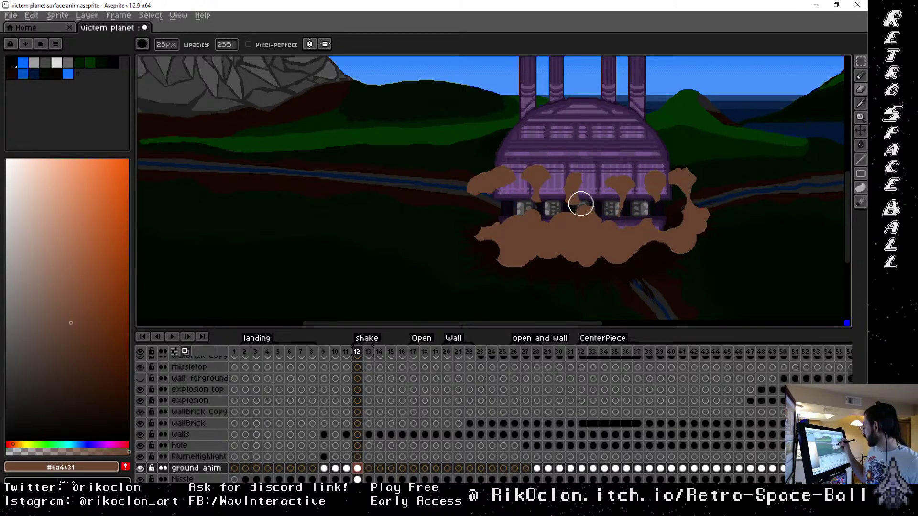
drag(584, 202, 588, 186)
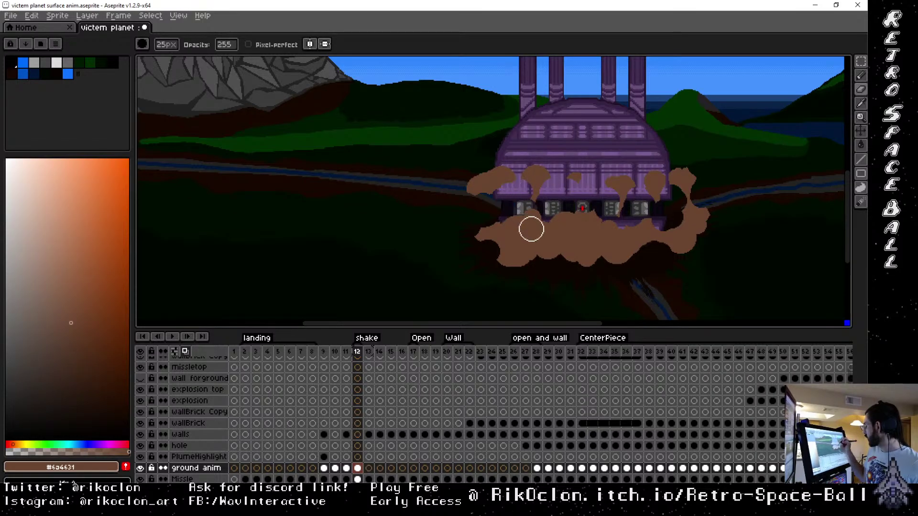
click(346, 351)
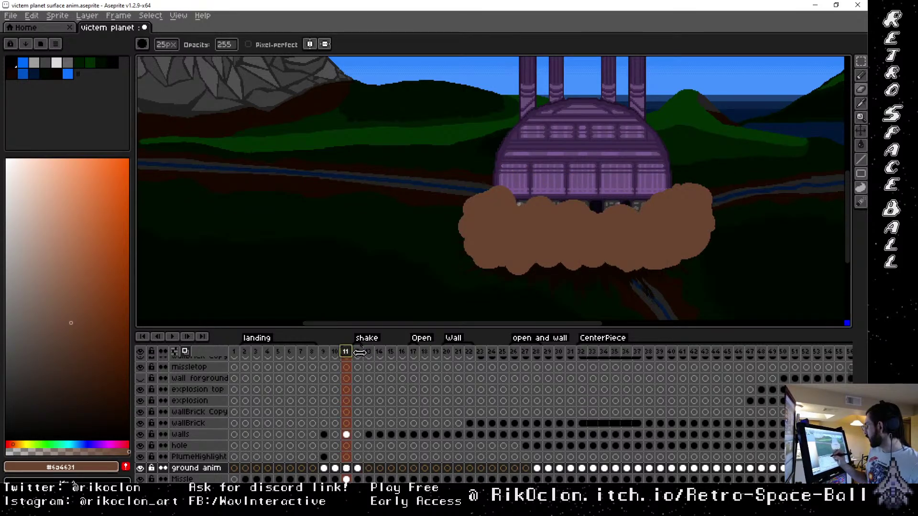
click(357, 352)
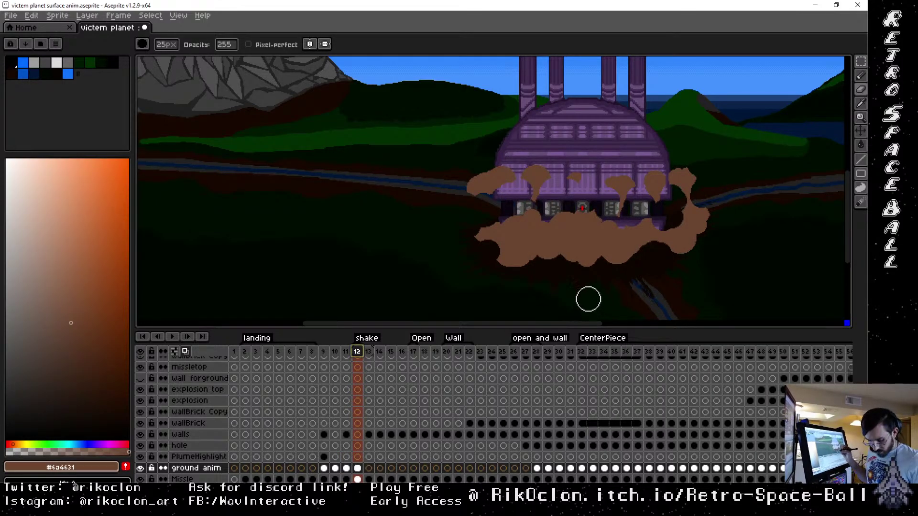
Repaint the cloud's lower-left side on frame 12 as rounded puffs with a brown brush of about 25 to 26 px
key(i)
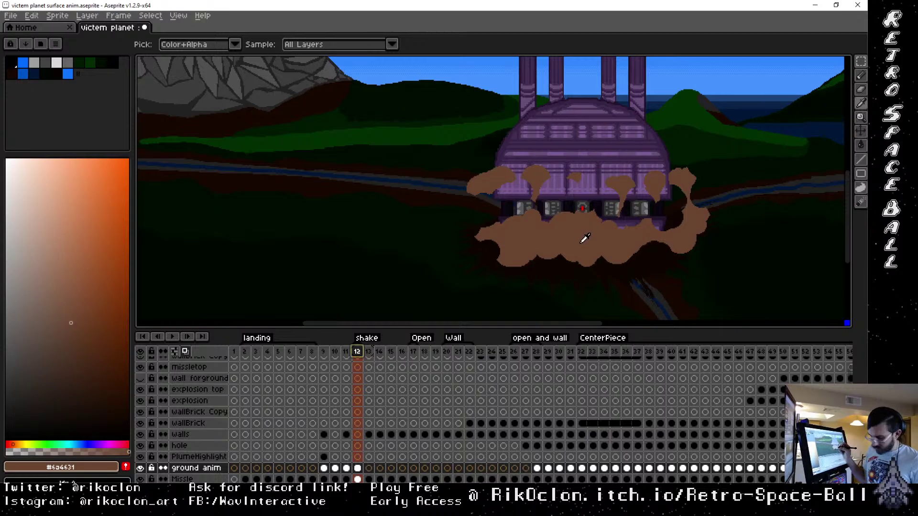
key(b)
click(346, 352)
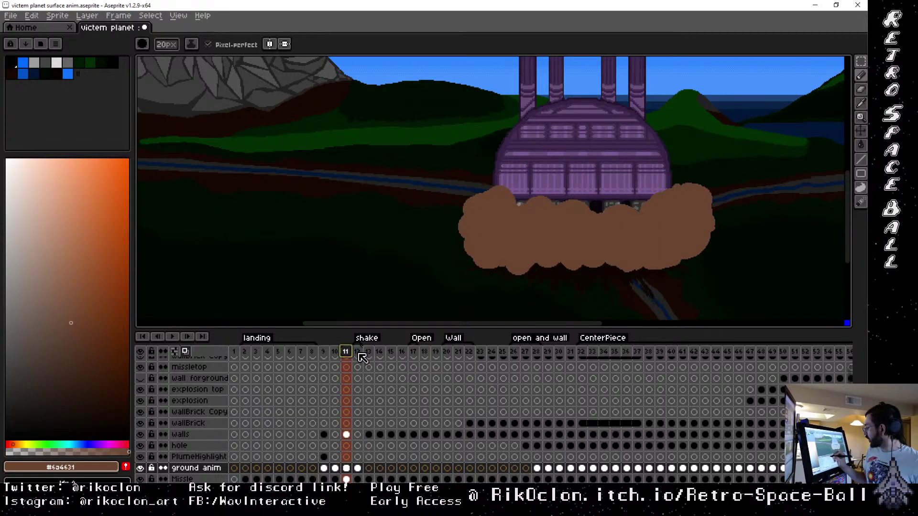
click(359, 354)
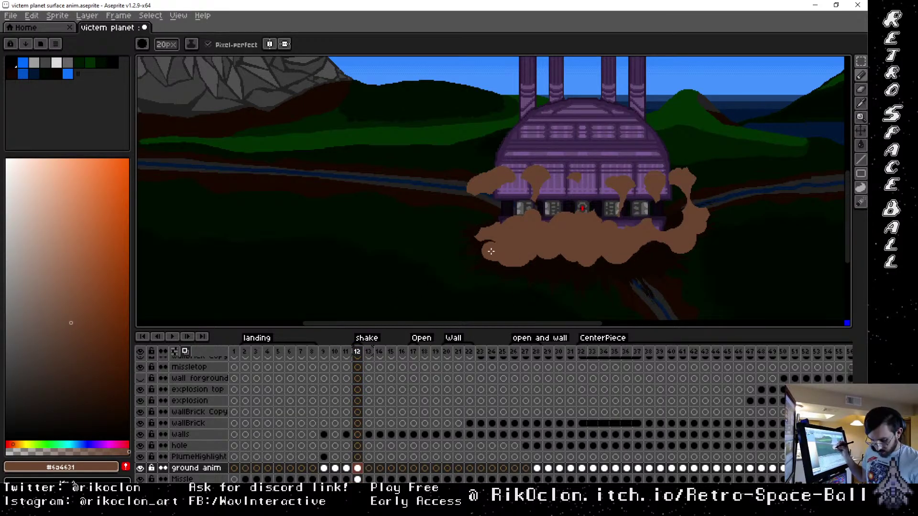
key(plus)
key(plus)
key(plus)
key(plus)
key(plus)
key(plus)
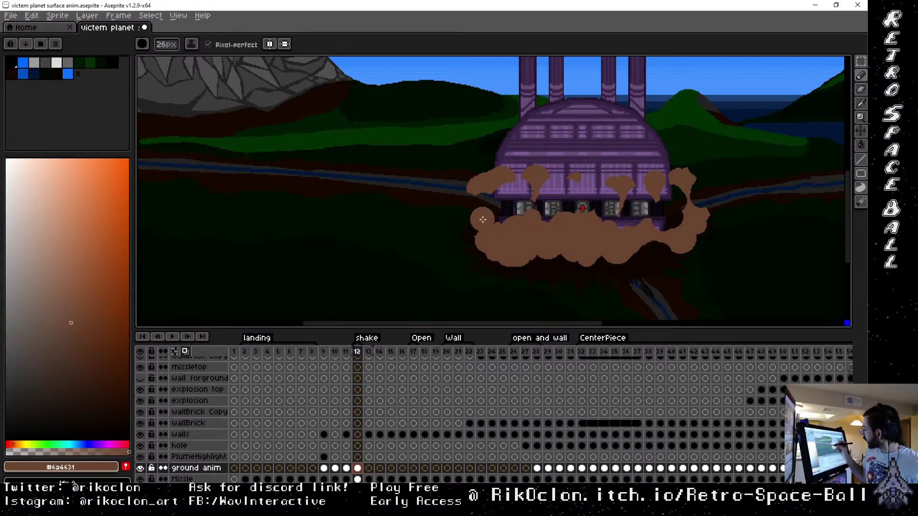
key(minus)
mouse_move(483, 220)
mouse_down()
mouse_move(471, 220)
mouse_move(502, 207)
mouse_move(482, 205)
mouse_move(502, 227)
mouse_up()
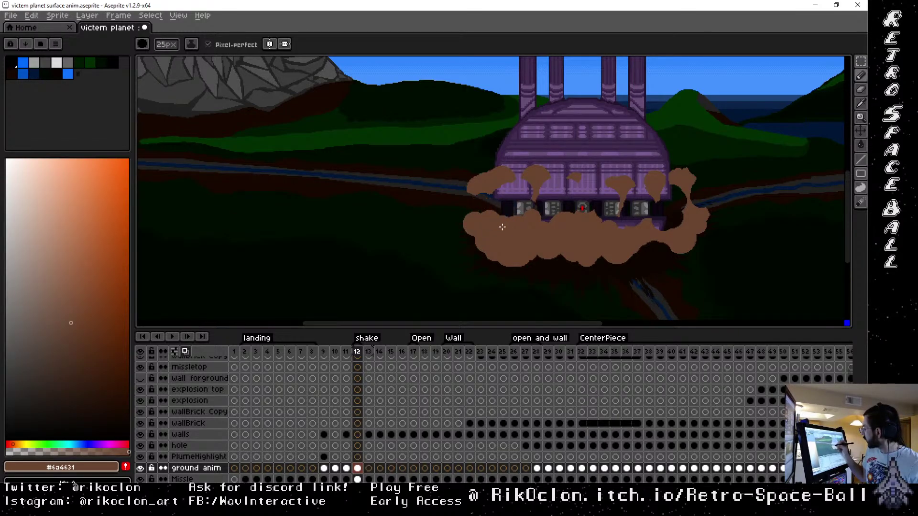
Join the lower-left puffs to the upper-left wisp, reducing the brown brush to about 10 px
key(minus)
key(minus)
key(minus)
key(minus)
key(minus)
key(minus)
key(minus)
key(minus)
key(minus)
key(minus)
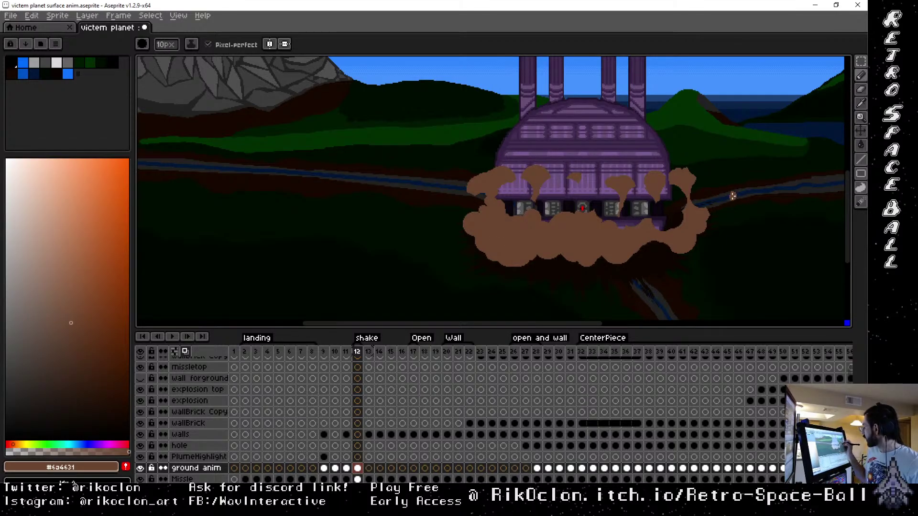
Add larger brown puffs on the inner side of the cloud's lower-right section with a brush of about 26 px
key(plus)
key(plus)
key(plus)
key(plus)
key(plus)
key(plus)
key(plus)
key(plus)
key(plus)
key(plus)
key(plus)
key(plus)
key(plus)
key(plus)
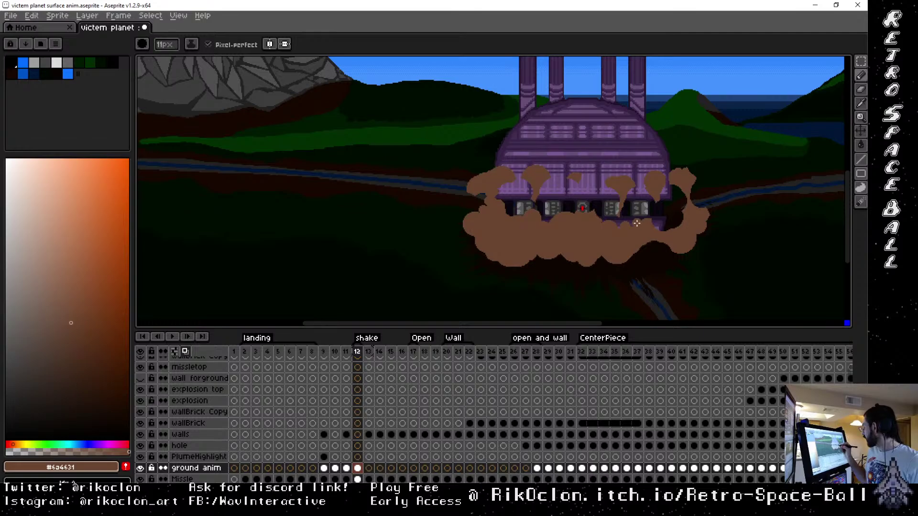
key(minus)
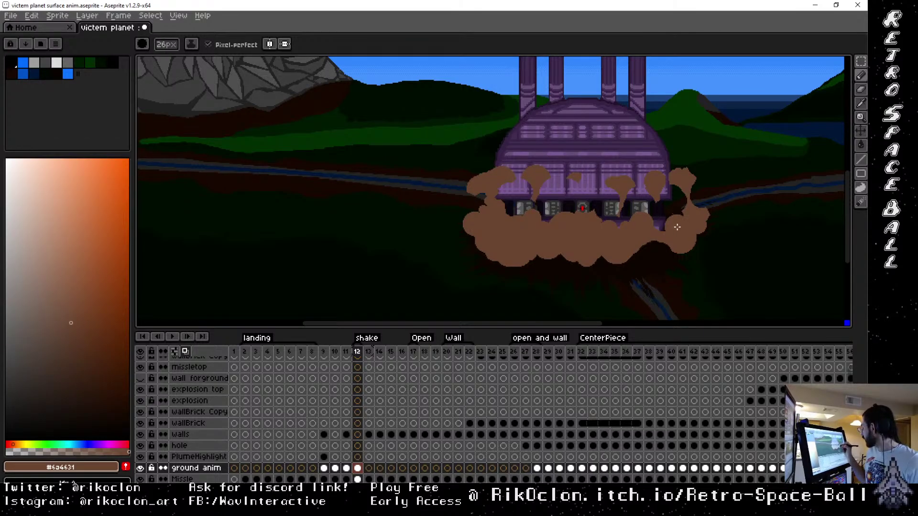
Fill out the narrow stem of the right-hand wisp with a brown brush of about 10 px
key(minus)
key(minus)
key(minus)
key(minus)
key(minus)
key(minus)
key(minus)
key(minus)
key(minus)
key(minus)
key(minus)
key(minus)
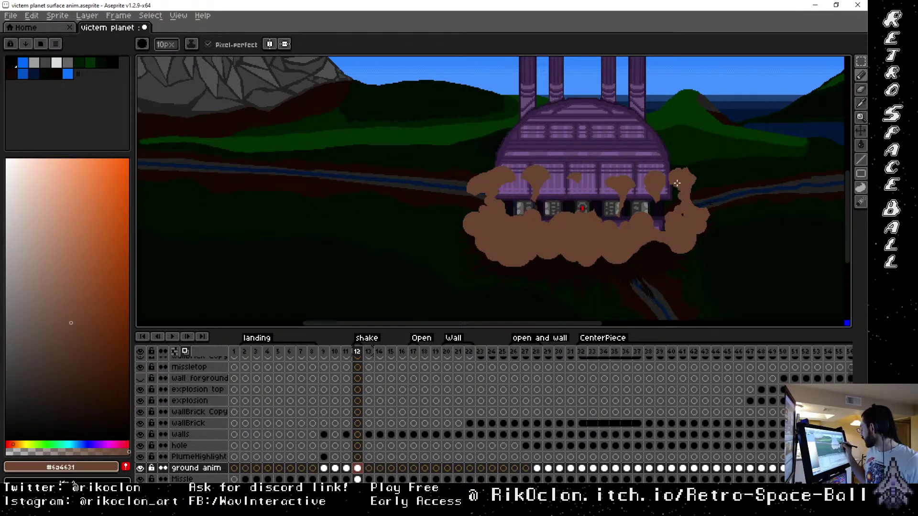
key(minus)
Refine the right-hand wisp and extend the inner lower-right puff upward with a brown brush of about 6 to 11 px
key(plus)
key(plus)
key(plus)
key(plus)
key(plus)
key(plus)
key(plus)
key(plus)
key(plus)
key(plus)
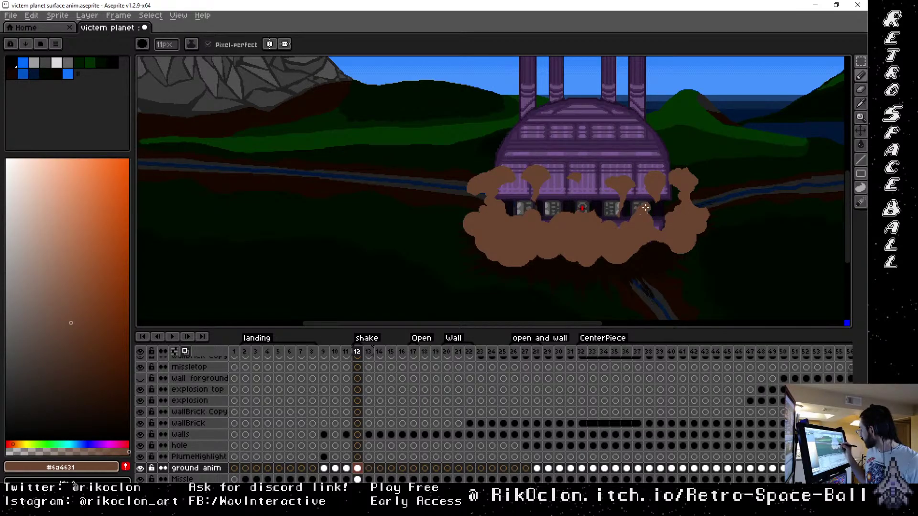
key(minus)
key(minus)
key(minus)
key(minus)
key(minus)
key(minus)
key(minus)
key(minus)
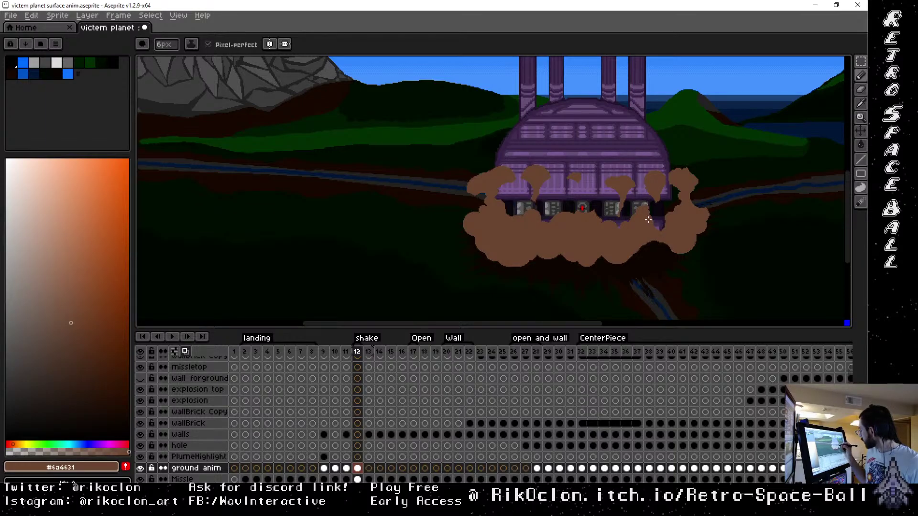
Round out the inner lower-right puffs and their notches with a brown brush of about 9 to 12 px
key(plus)
key(plus)
key(plus)
key(plus)
key(plus)
key(plus)
key(plus)
key(plus)
key(minus)
key(minus)
key(minus)
key(minus)
key(minus)
key(minus)
key(minus)
key(minus)
key(minus)
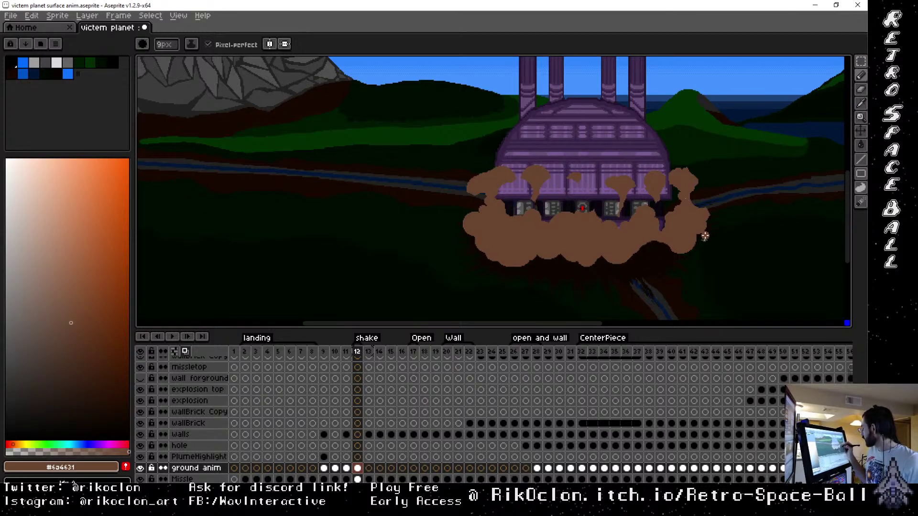
key(plus)
key(plus)
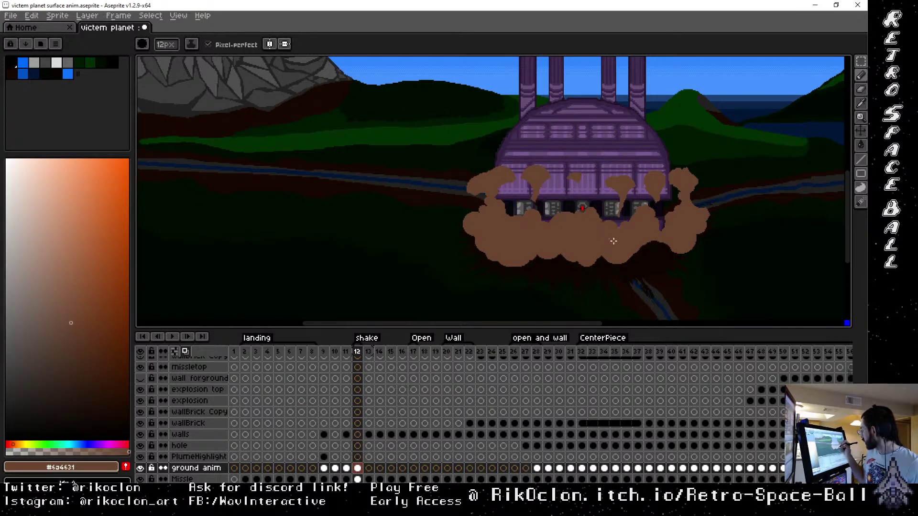
Add a small brown bump to the lower band's inner edge near the hull's centre with a brush of about 7 to 8 px
key(minus)
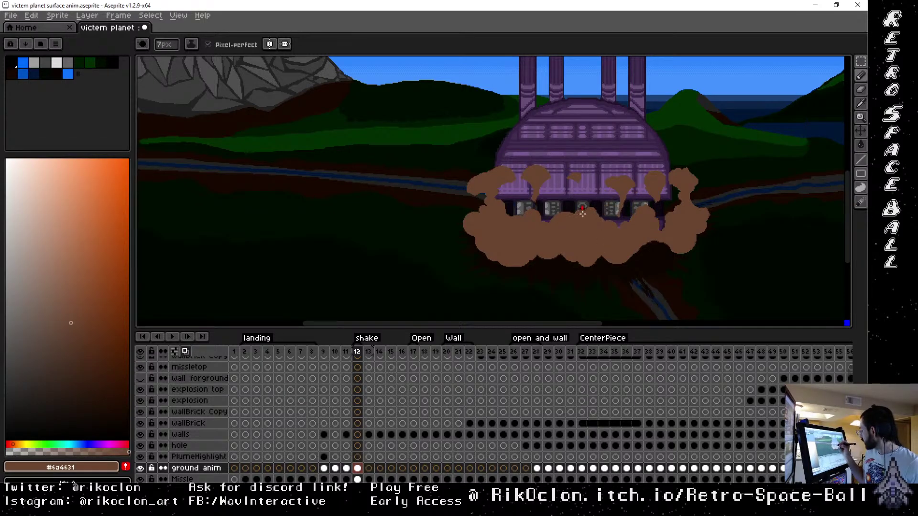
key(plus)
key(plus)
key(plus)
key(plus)
key(plus)
key(plus)
key(plus)
key(plus)
key(plus)
key(plus)
key(plus)
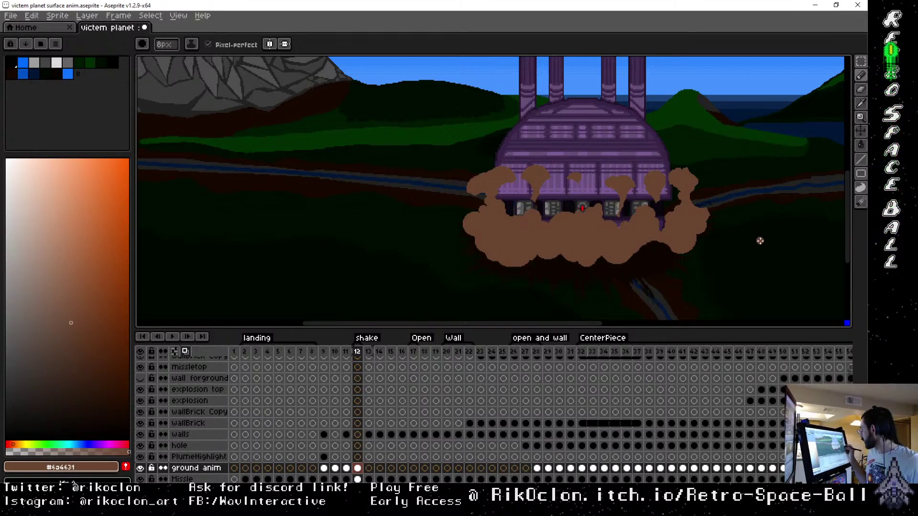
Compare with frame 11 and rebuild the upper puff at the hull's centre on frame 12 with an 8 px brown brush
click(345, 351)
click(357, 351)
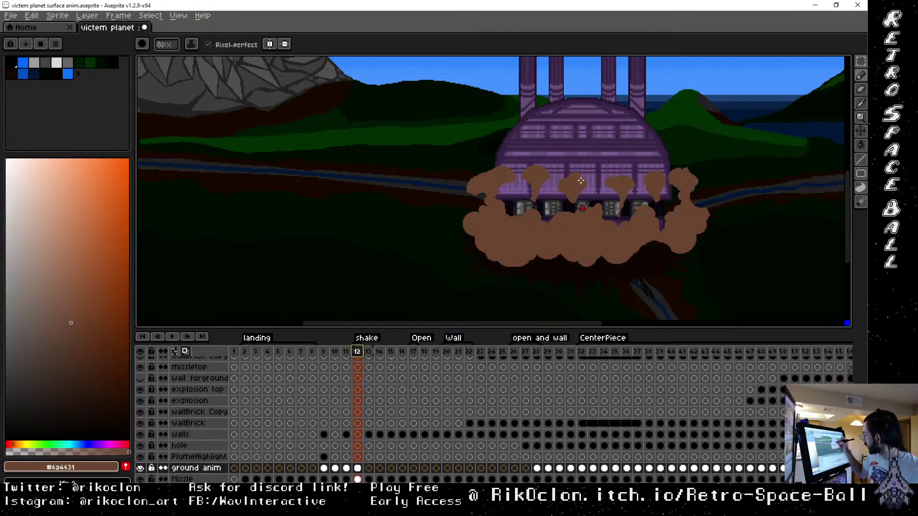
key(Escape)
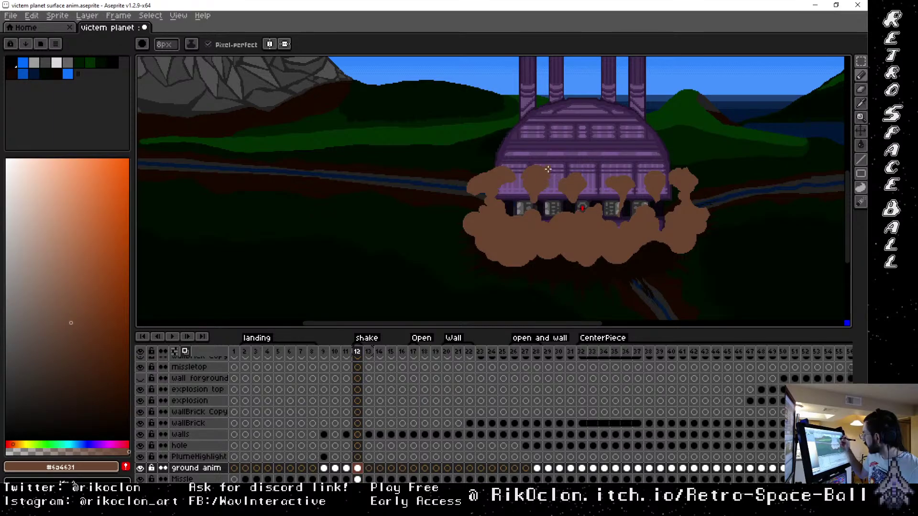
Trim the small upper puffs in front of the hull on frame 12 with the eraser reduced to about 9 px
key(e)
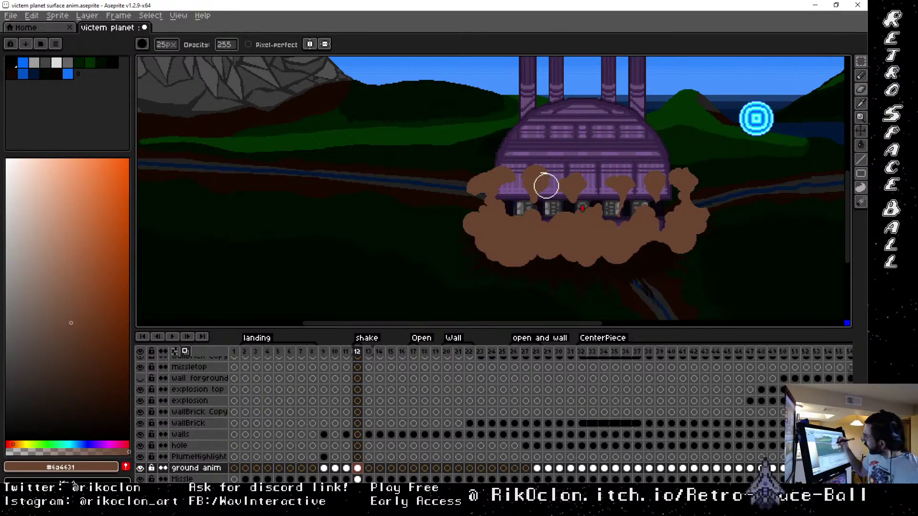
key(minus)
key(minus)
key(minus)
key(minus)
key(minus)
key(minus)
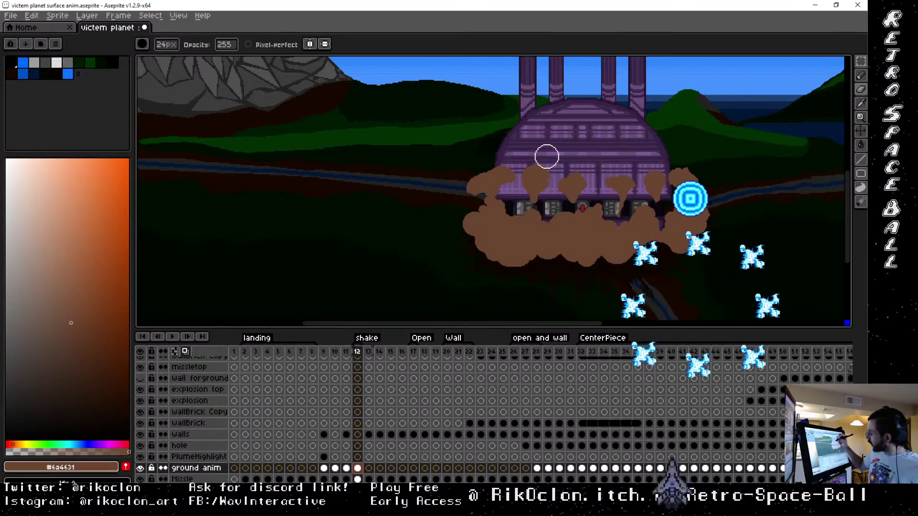
key(minus)
key(minus)
key(minus)
key(minus)
key(minus)
key(minus)
key(minus)
key(minus)
key(minus)
key(minus)
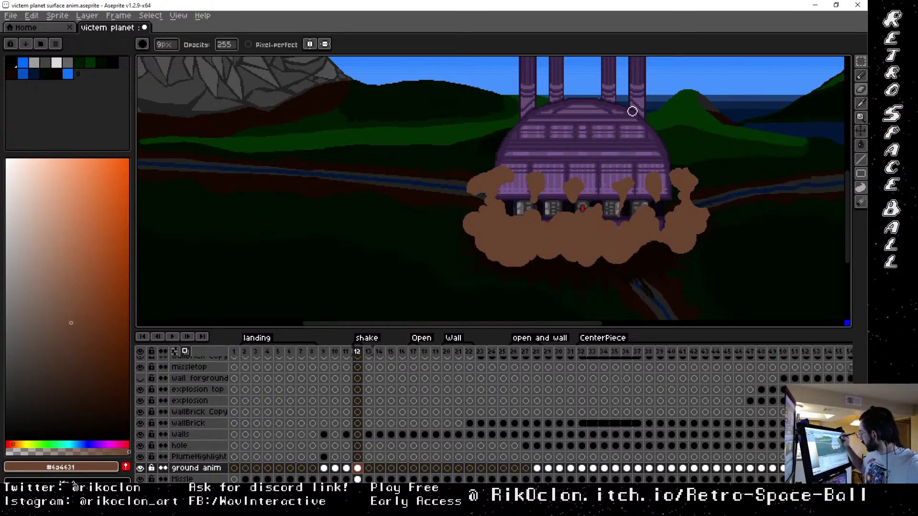
Step back and forth through frames 8 to 13 to examine how the dust plume's shape develops
click(346, 352)
click(356, 353)
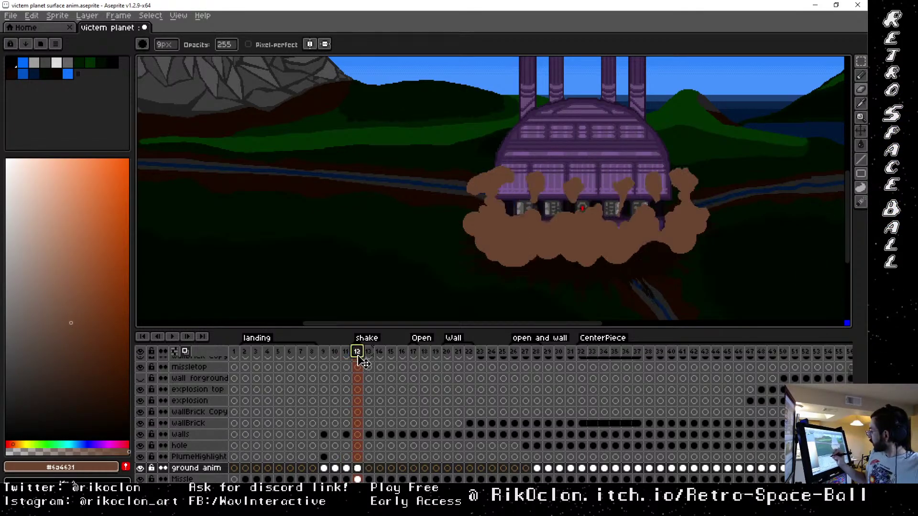
click(369, 352)
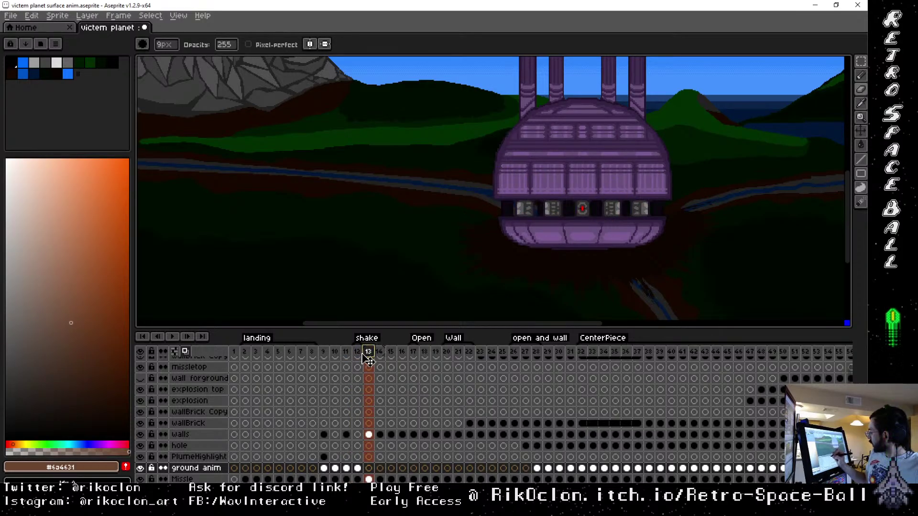
click(357, 352)
click(346, 352)
click(334, 353)
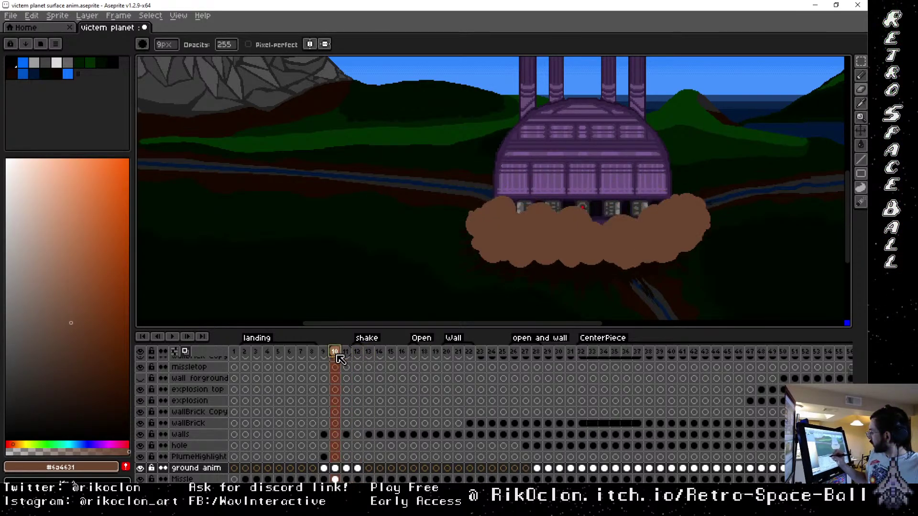
click(324, 352)
click(312, 353)
click(324, 352)
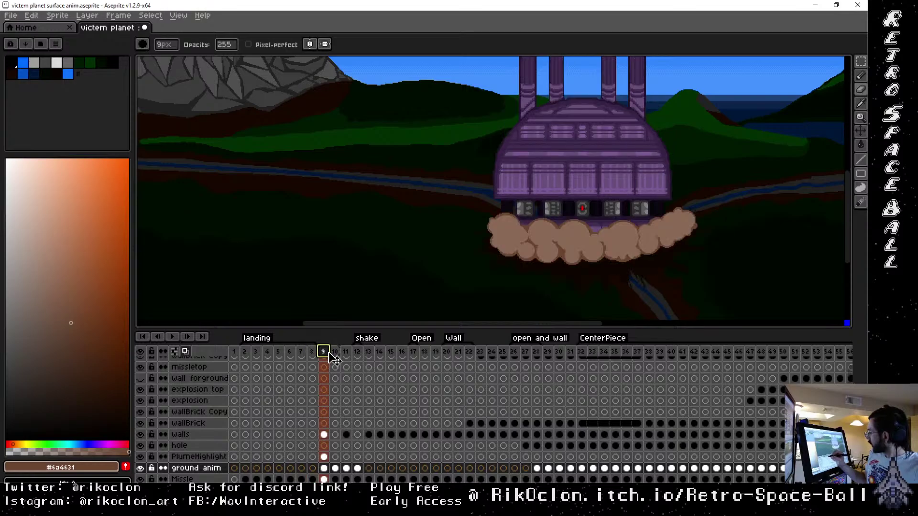
click(335, 353)
click(345, 353)
click(357, 352)
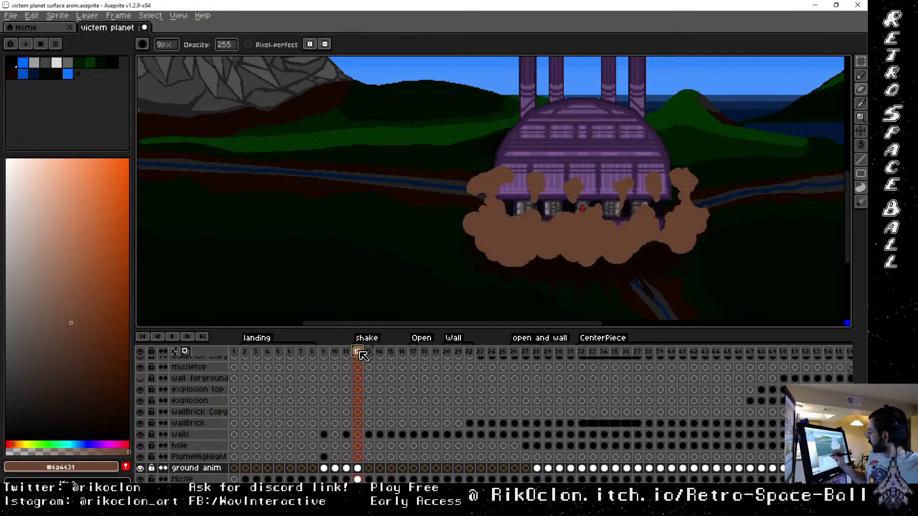
click(369, 353)
click(356, 353)
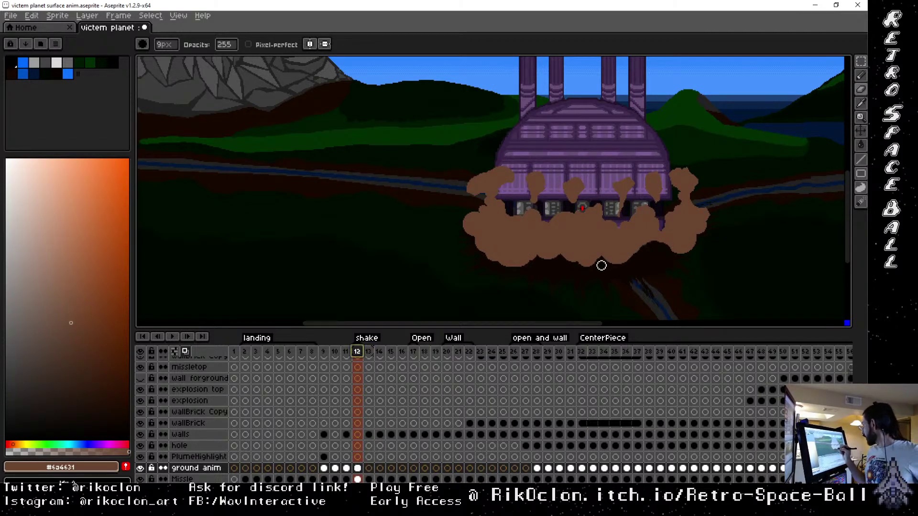
Carve uneven notches into the lower and outer edges of frame 12's dust band with a 9 px eraser
drag(601, 266, 604, 270)
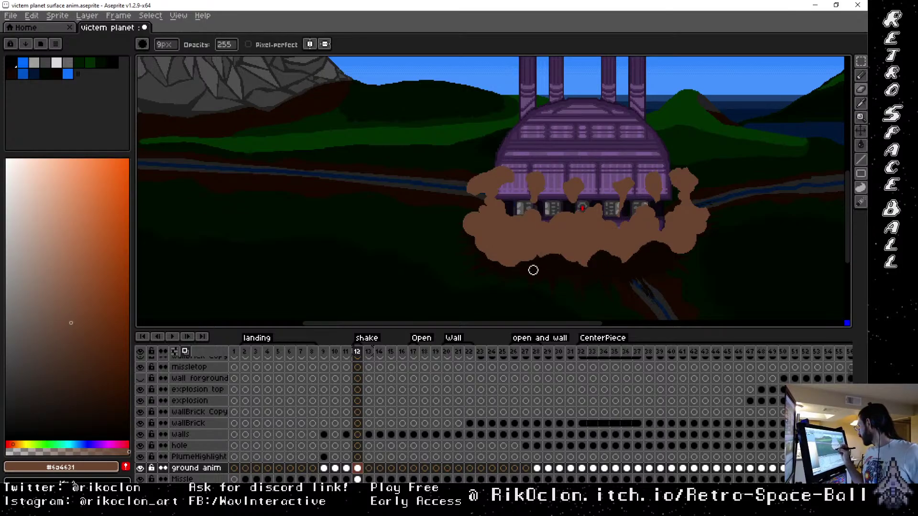
drag(494, 265, 487, 274)
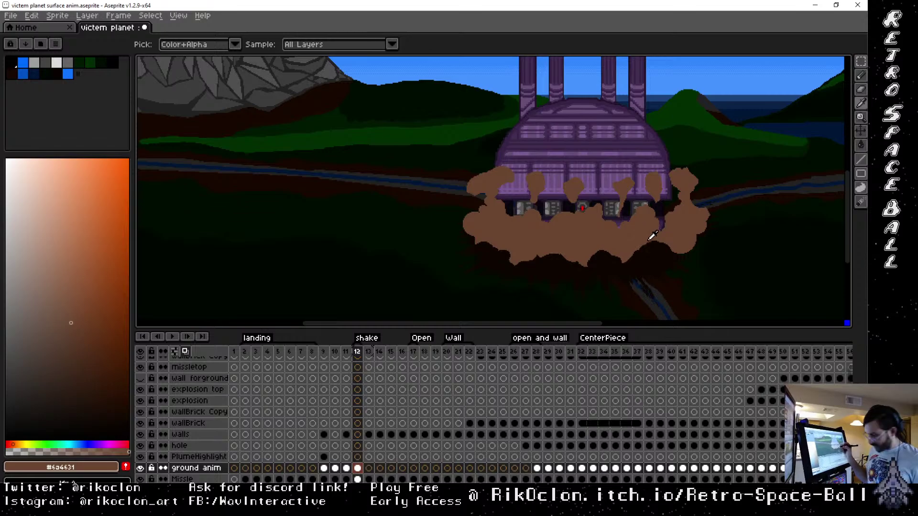
key(b)
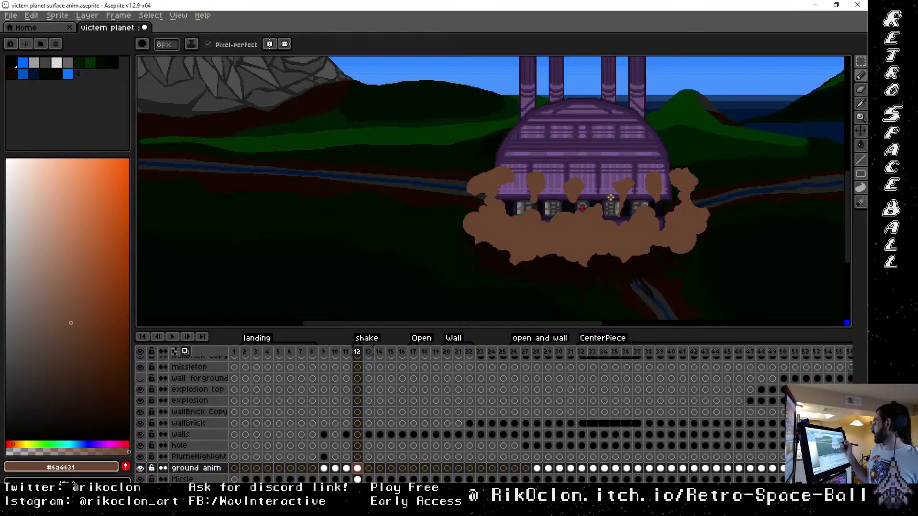
key(l)
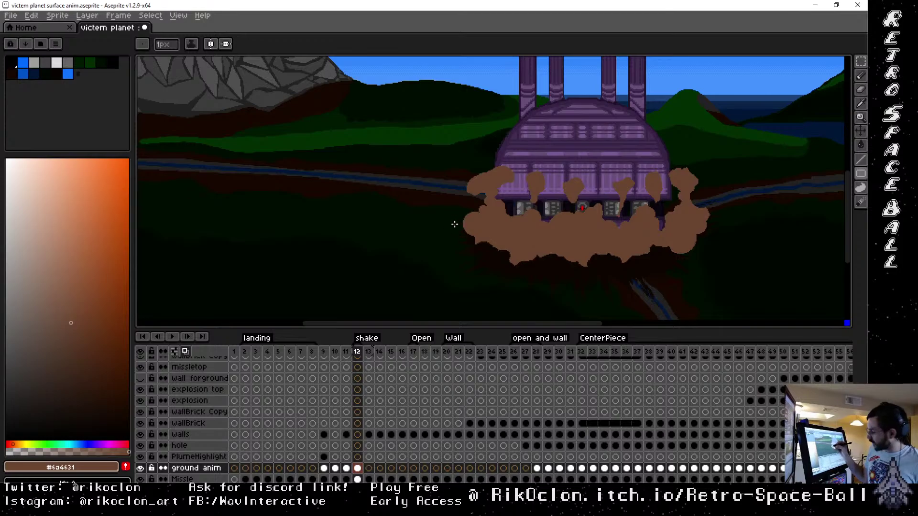
key(b)
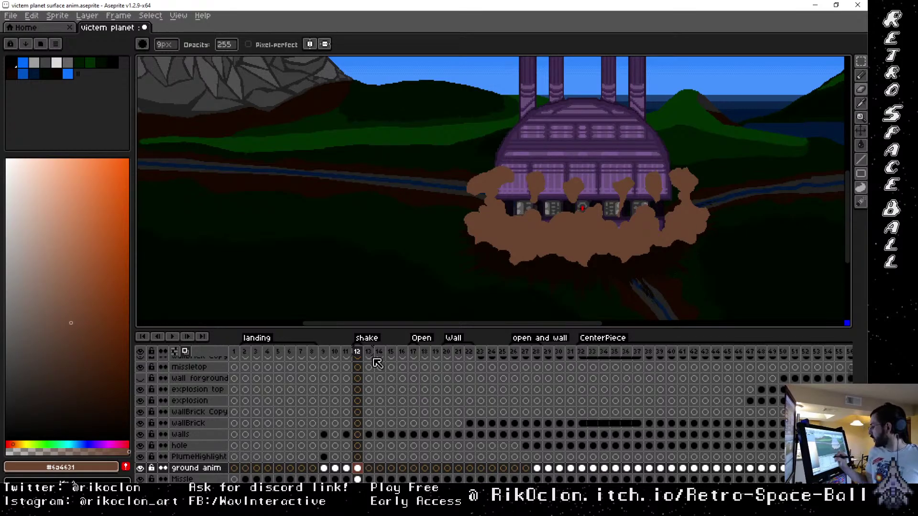
Compare frame 12 with its neighbours and carry its ground anim drawing over to frame 13 as an independent cel
key(Left)
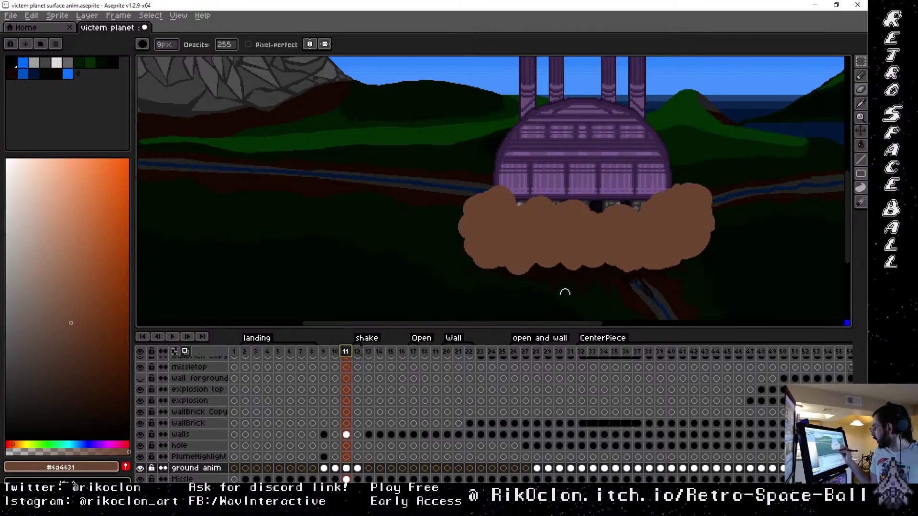
key(Right)
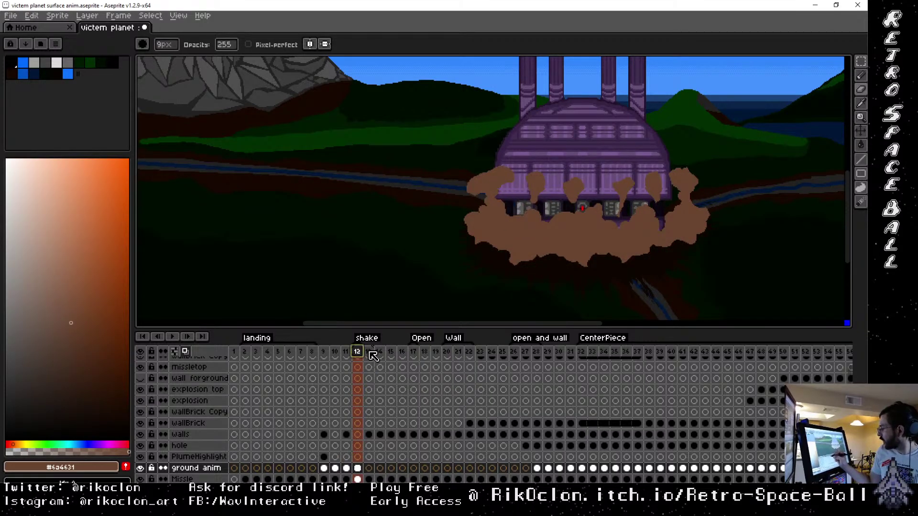
key(Right)
click(358, 352)
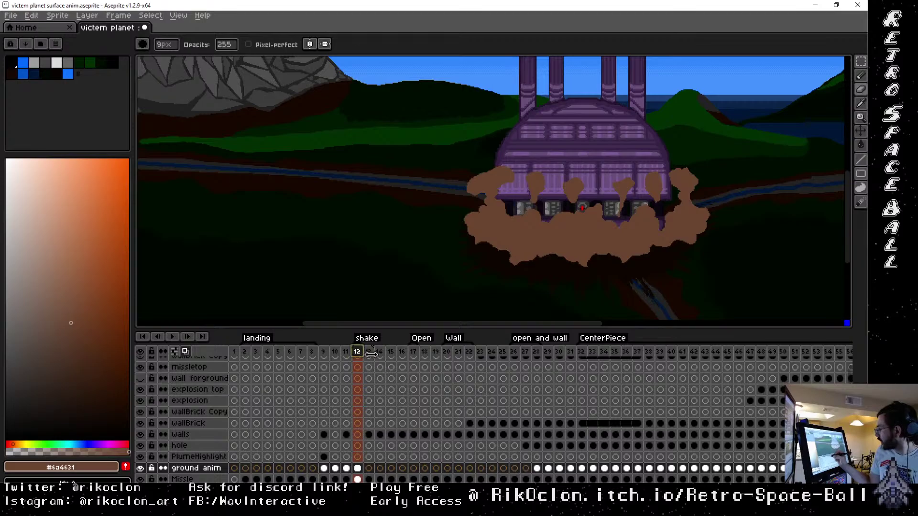
drag(357, 468, 368, 468)
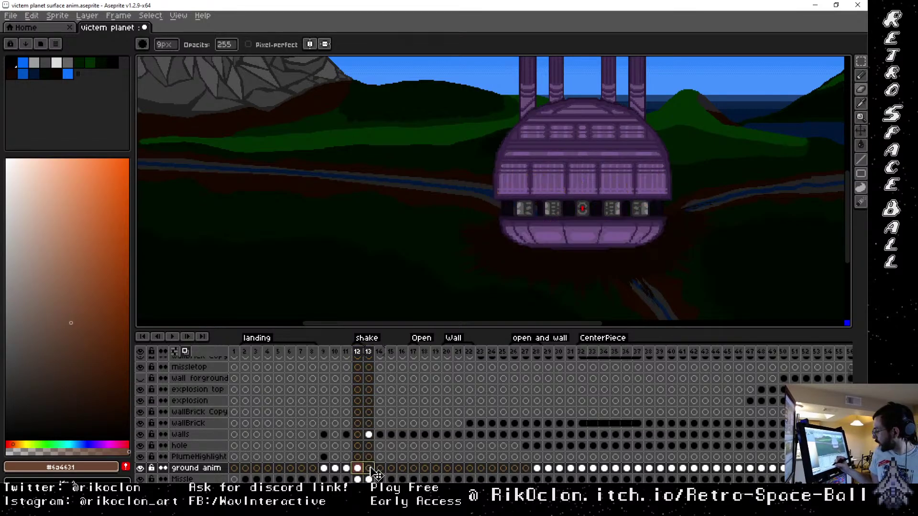
right_click(371, 471)
click(396, 473)
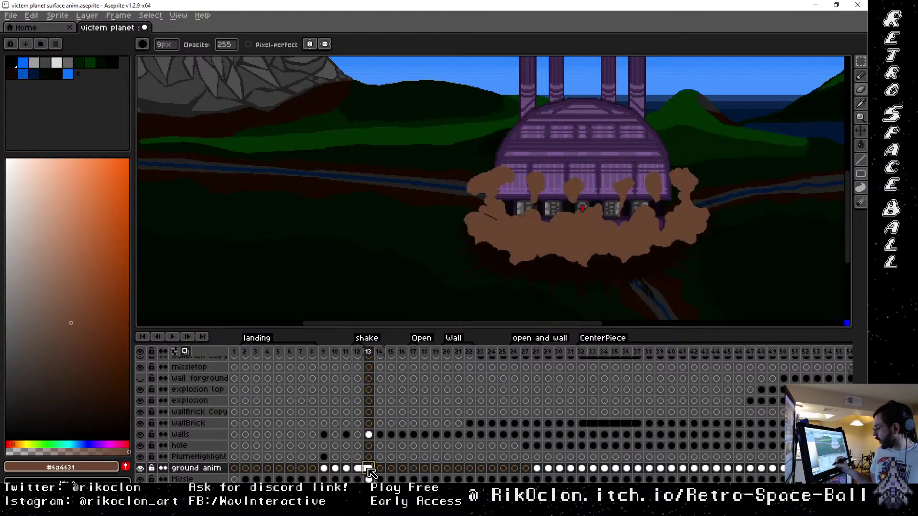
click(396, 462)
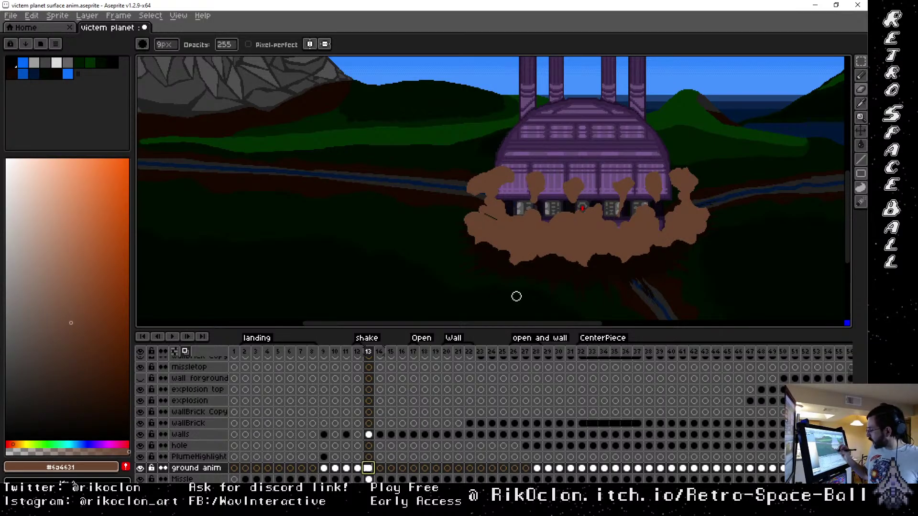
Erase the stray dark line over the left puff on frame 13's walls layer and return to the ground anim cel
click(368, 434)
click(487, 216)
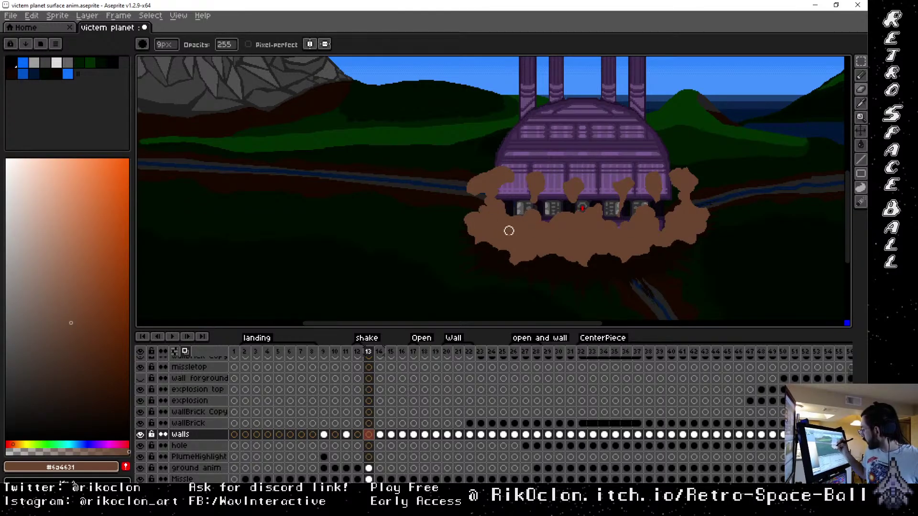
click(369, 469)
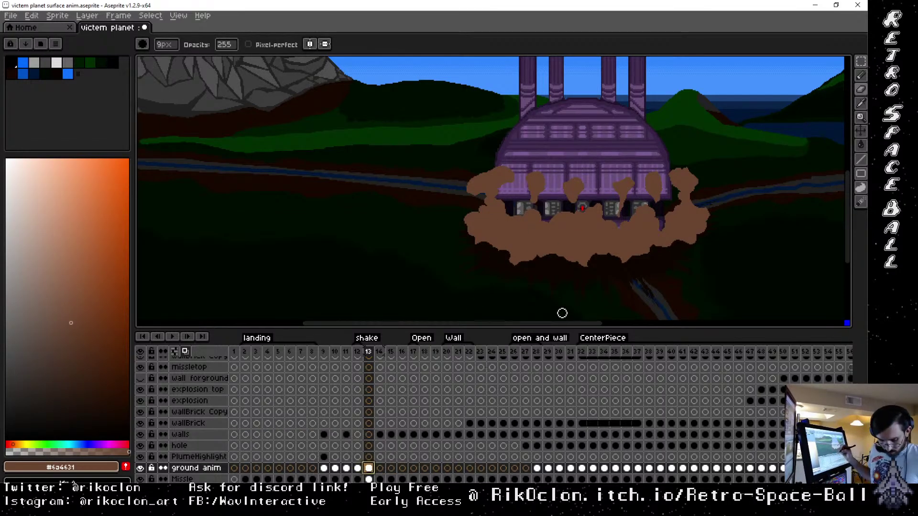
Enlarge and round out the upper puffs on frame 13 with an 8 px brown brush
key(i)
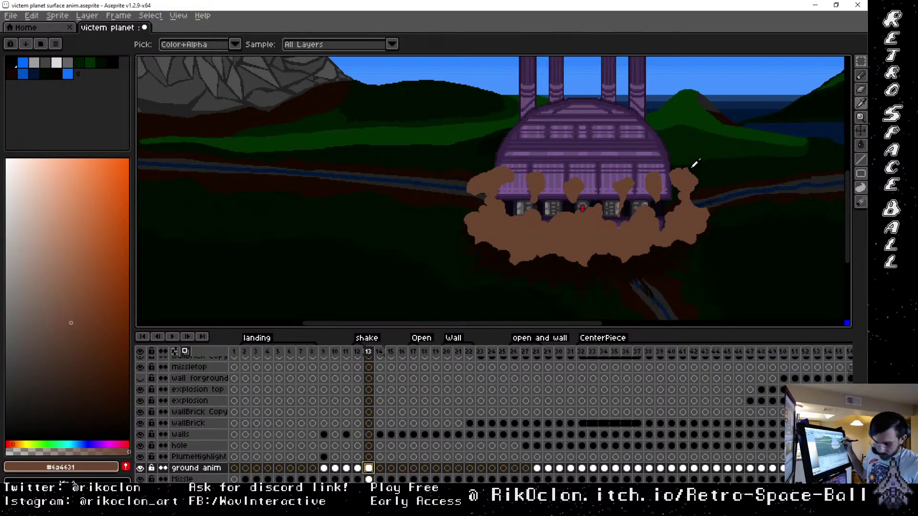
key(b)
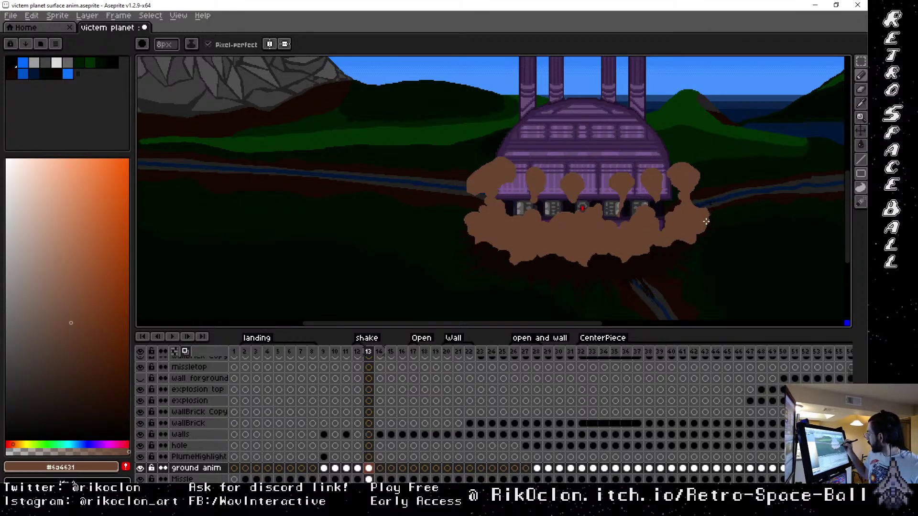
Nibble notches into the right and lower outer edges of frame 13's plume, reducing the eraser from 9 px to 4 px and 2 px
key(e)
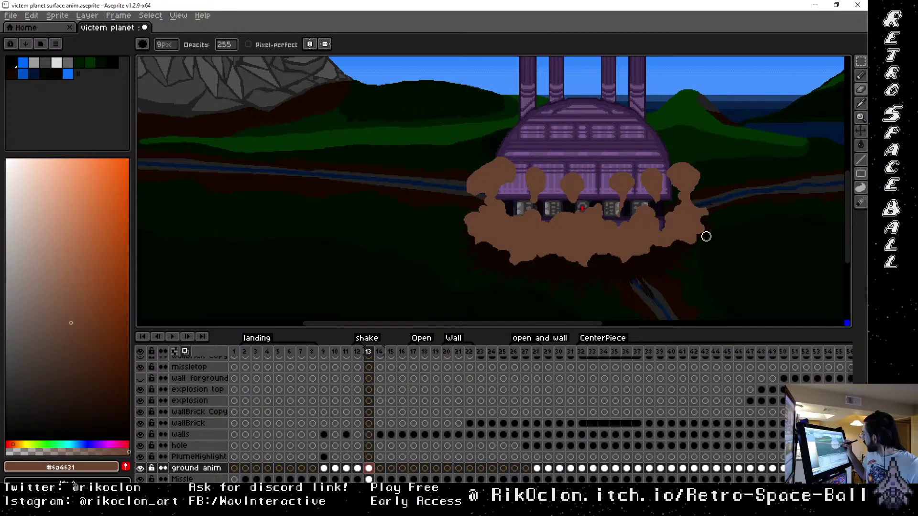
key(minus)
key(minus)
key(minus)
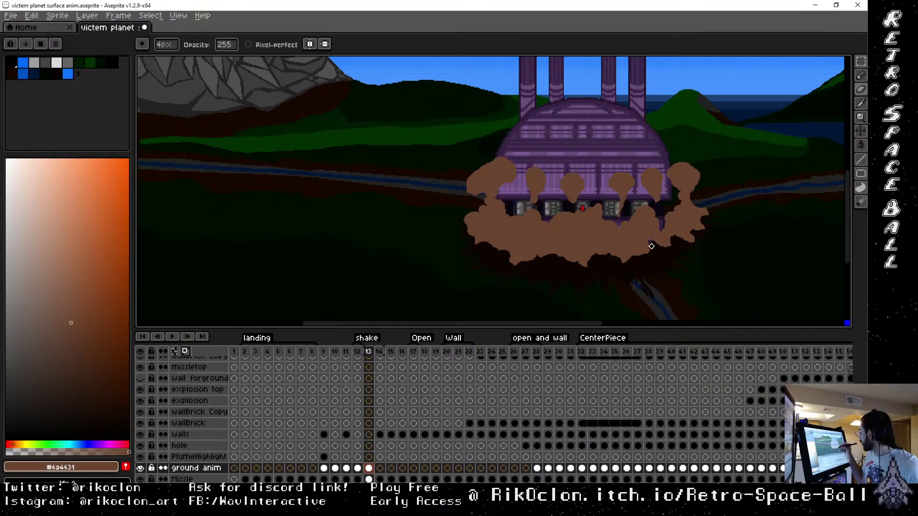
key(ctrl)
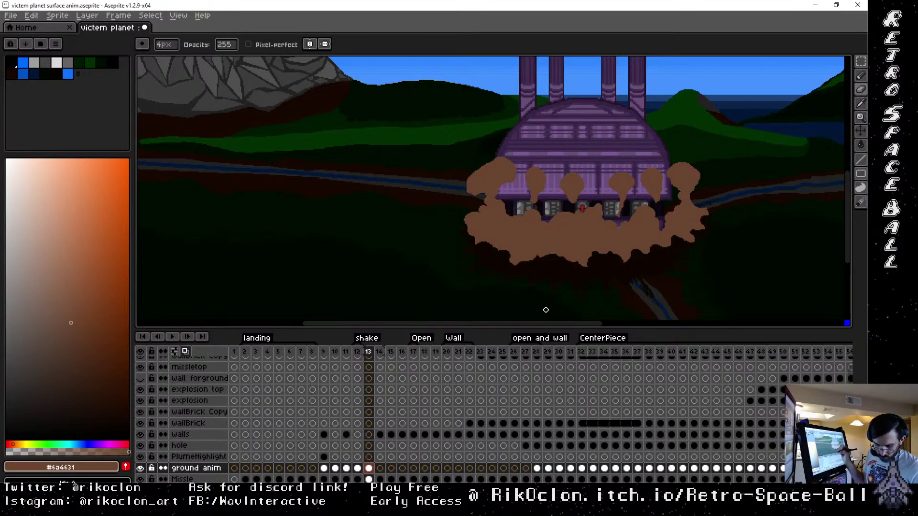
key(minus)
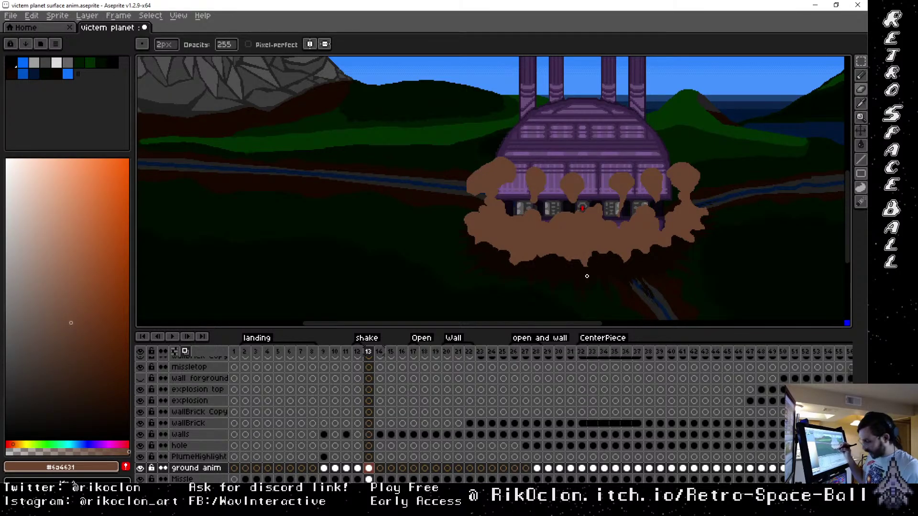
key(v)
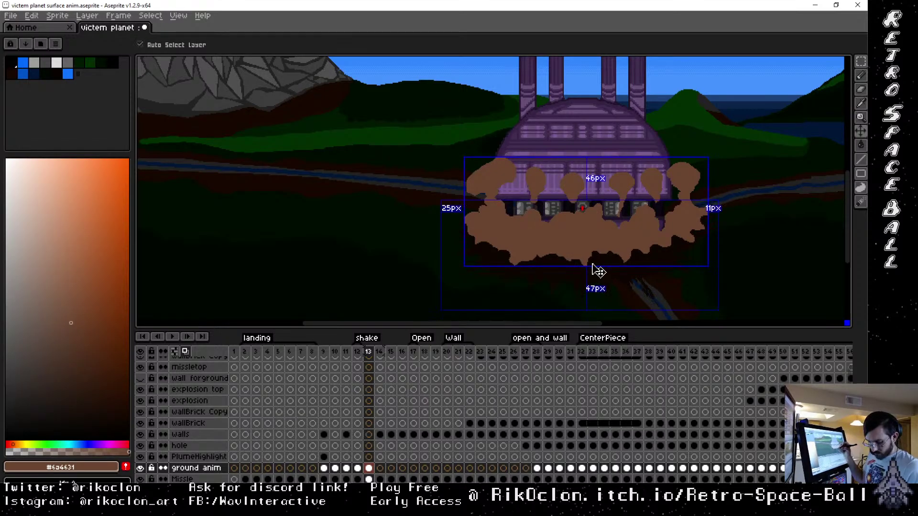
scroll(597, 269, up, 3)
scroll(586, 246, up, 2)
key(b)
drag(440, 260, 637, 220)
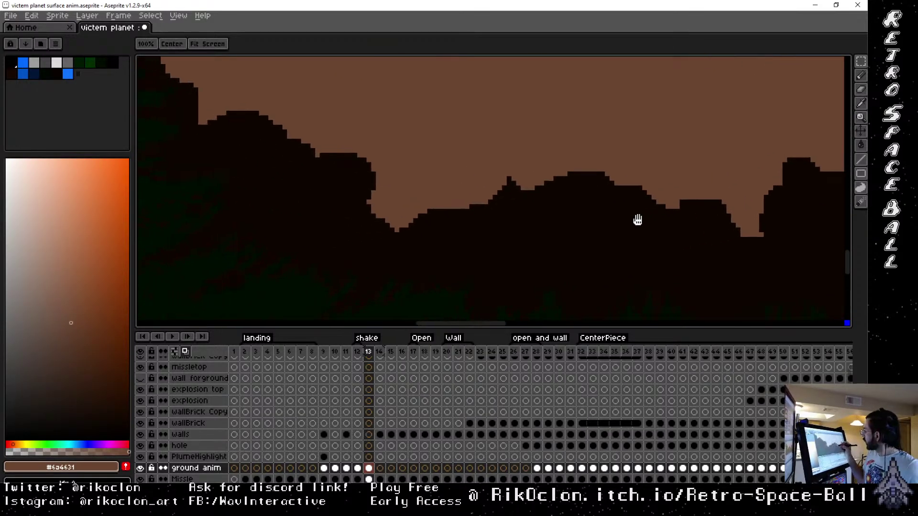
key(v)
scroll(726, 219, down, 2)
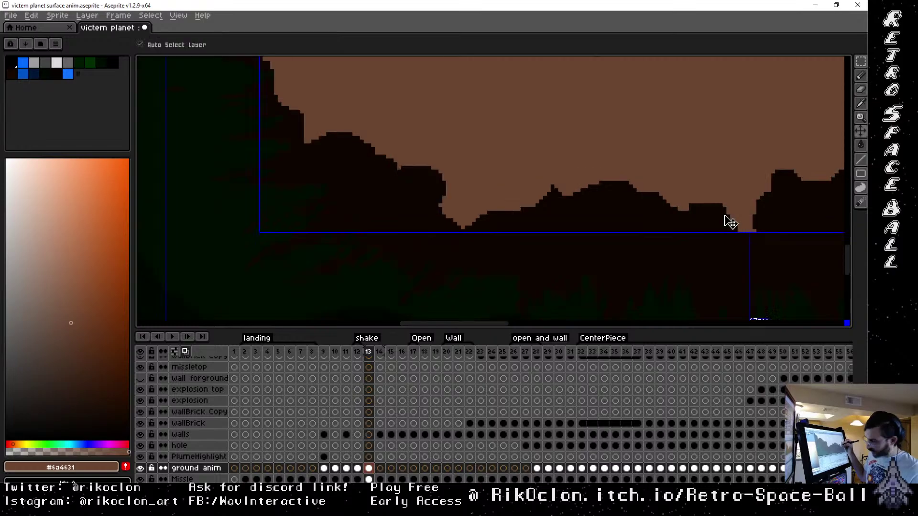
key(b)
scroll(618, 221, up, 2)
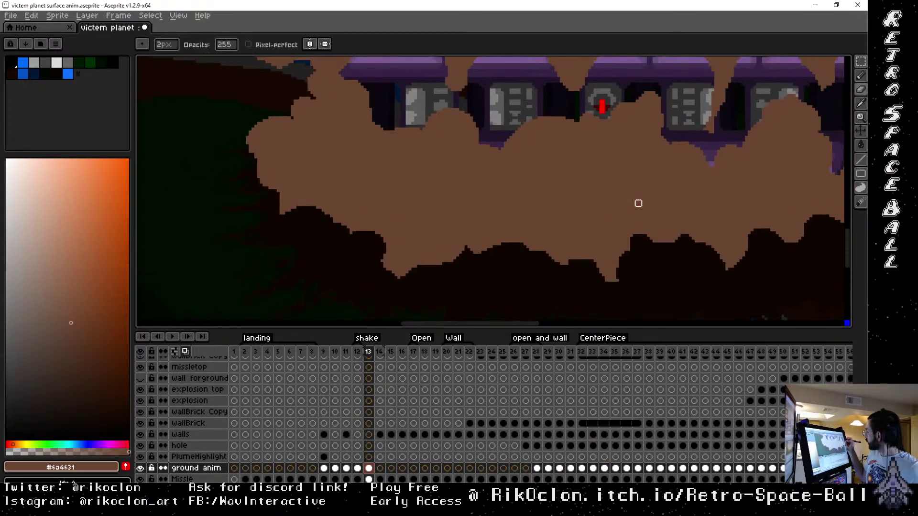
key(v)
key(b)
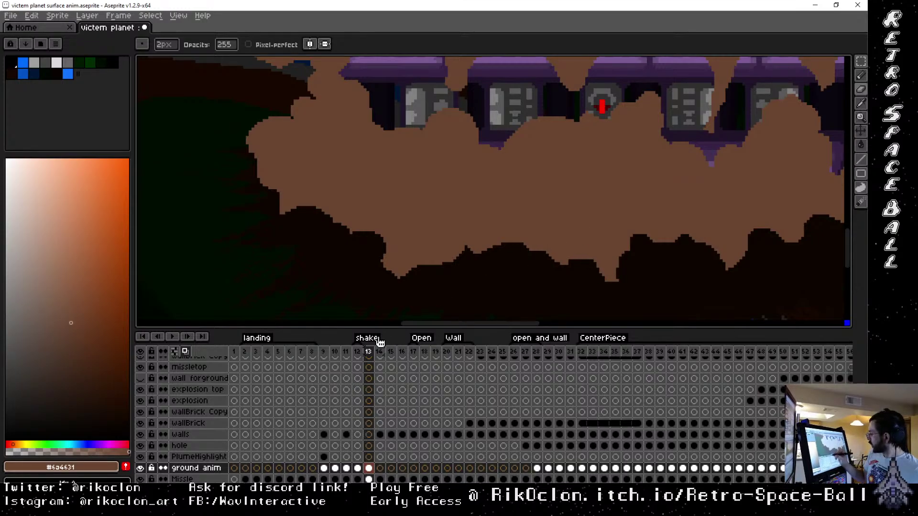
click(369, 353)
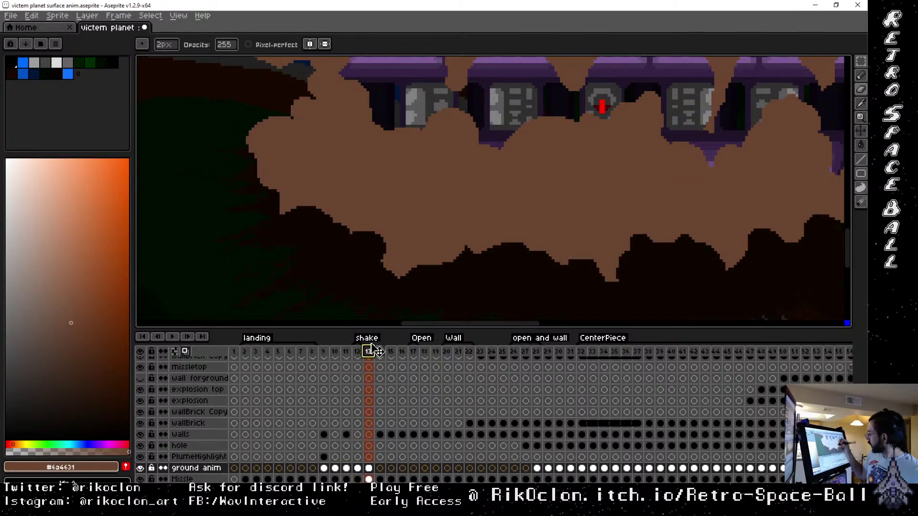
mouse_move(567, 263)
mouse_down()
mouse_move(537, 231)
mouse_move(530, 244)
mouse_move(531, 236)
mouse_move(483, 252)
mouse_move(468, 238)
mouse_move(459, 254)
mouse_move(467, 239)
mouse_up()
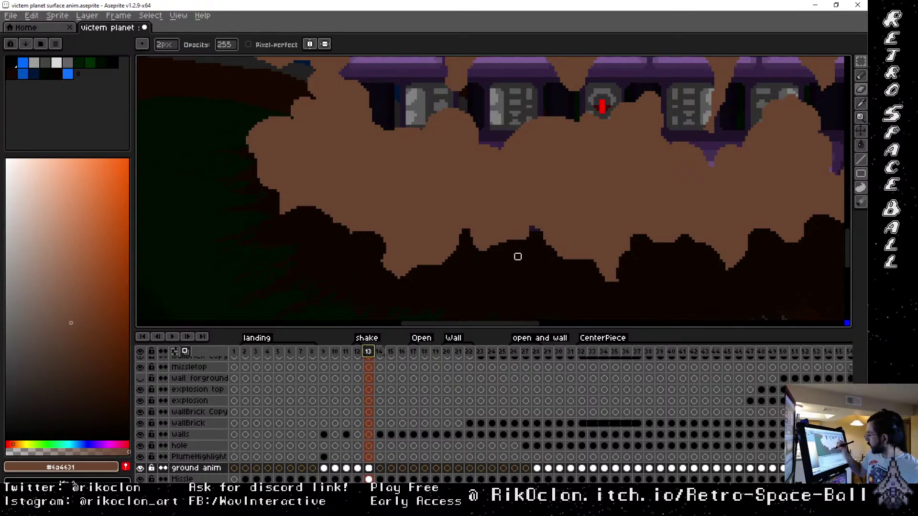
drag(537, 231, 551, 235)
key(ctrl+z)
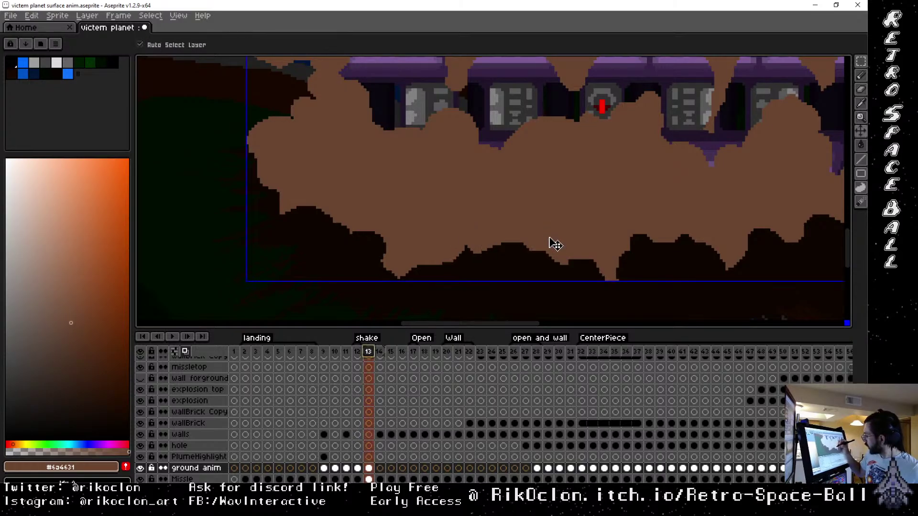
Erase the lower-left underside of frame 13's plume into sharper notches and points with the 2 px eraser
mouse_move(576, 265)
mouse_down()
mouse_move(487, 242)
mouse_move(470, 254)
mouse_move(468, 237)
mouse_move(456, 259)
mouse_move(465, 239)
mouse_move(500, 240)
mouse_move(492, 254)
mouse_move(490, 245)
mouse_move(560, 265)
mouse_move(487, 270)
mouse_move(465, 237)
mouse_move(377, 271)
mouse_up()
click(531, 249)
click(559, 262)
mouse_move(383, 239)
mouse_down()
mouse_move(388, 218)
mouse_move(377, 212)
mouse_move(341, 229)
mouse_move(403, 212)
mouse_move(353, 229)
mouse_move(383, 223)
mouse_up()
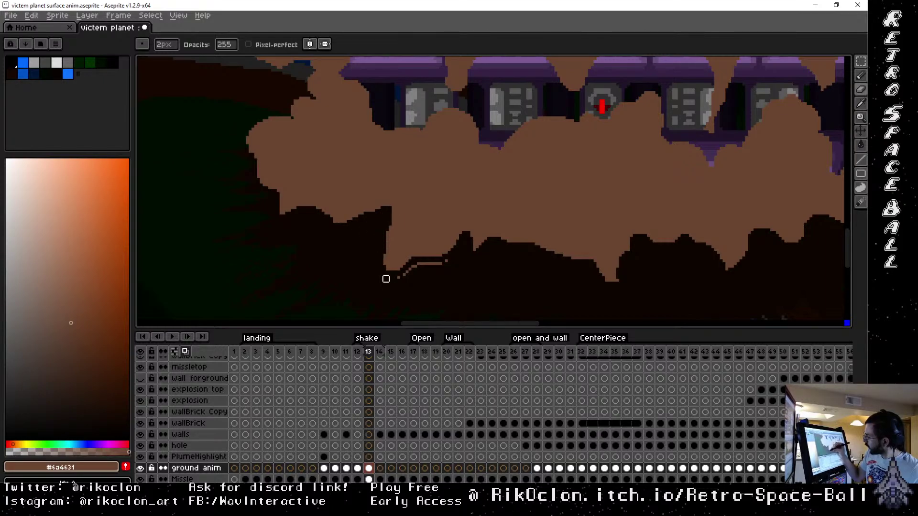
mouse_move(385, 277)
mouse_down()
mouse_move(447, 259)
mouse_move(405, 265)
mouse_move(414, 257)
mouse_move(385, 274)
mouse_up()
Carve the left side of frame 13's plume into thin spikes pointing outward
mouse_move(330, 214)
mouse_down()
mouse_move(344, 180)
mouse_move(305, 206)
mouse_move(330, 194)
mouse_move(319, 206)
mouse_move(316, 194)
mouse_move(285, 209)
mouse_move(305, 186)
mouse_move(288, 206)
mouse_move(304, 166)
mouse_move(279, 187)
mouse_move(262, 183)
mouse_move(271, 150)
mouse_move(246, 144)
mouse_move(288, 86)
mouse_move(249, 141)
mouse_move(293, 113)
mouse_move(271, 122)
mouse_move(297, 119)
mouse_move(288, 100)
mouse_move(328, 104)
mouse_move(310, 83)
mouse_move(293, 125)
mouse_move(254, 133)
mouse_move(260, 153)
mouse_move(260, 130)
mouse_move(260, 150)
mouse_move(282, 131)
mouse_move(274, 147)
mouse_move(299, 133)
mouse_move(299, 110)
mouse_up()
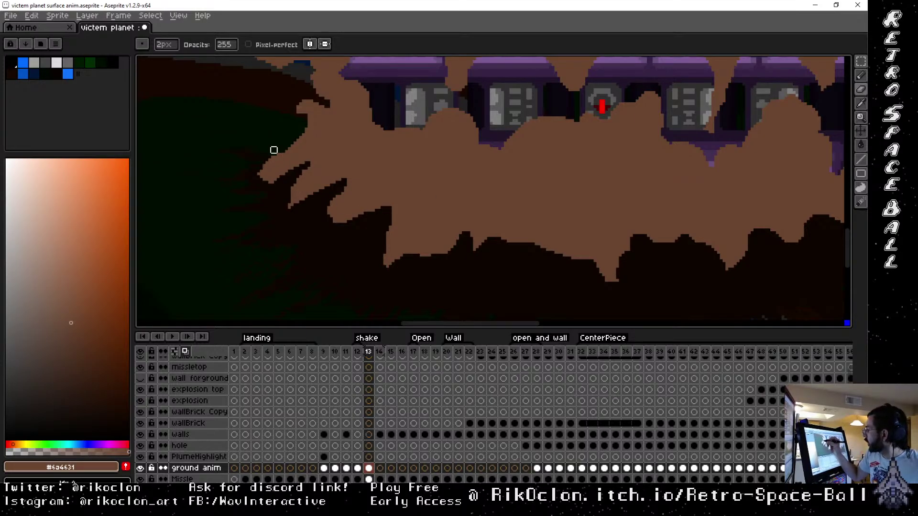
mouse_move(272, 150)
mouse_down()
mouse_move(260, 167)
mouse_move(277, 153)
mouse_move(271, 170)
mouse_move(291, 150)
mouse_move(277, 178)
mouse_up()
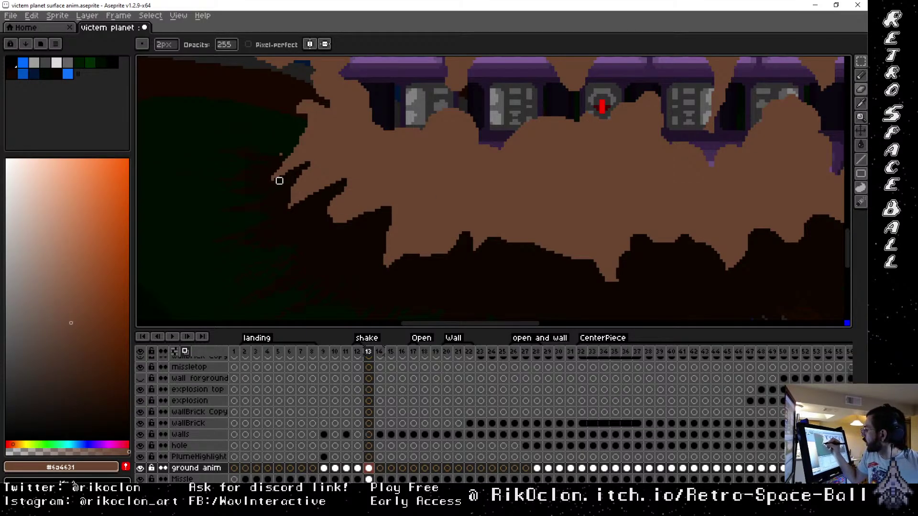
mouse_move(330, 122)
mouse_down()
mouse_move(302, 116)
mouse_move(299, 103)
mouse_move(296, 113)
mouse_move(330, 91)
mouse_up()
Compare the plume's shape between frames 12 and 13 by flipping back and forth
scroll(330, 91, down, 3)
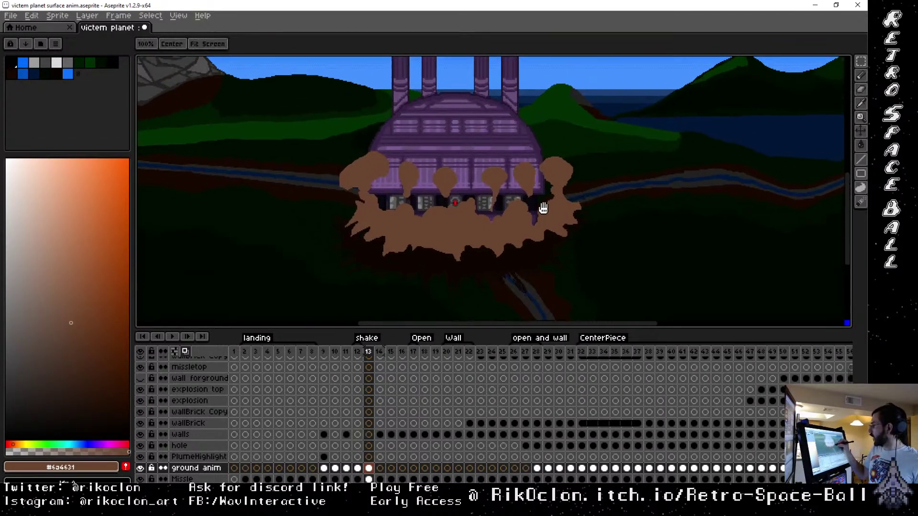
click(357, 352)
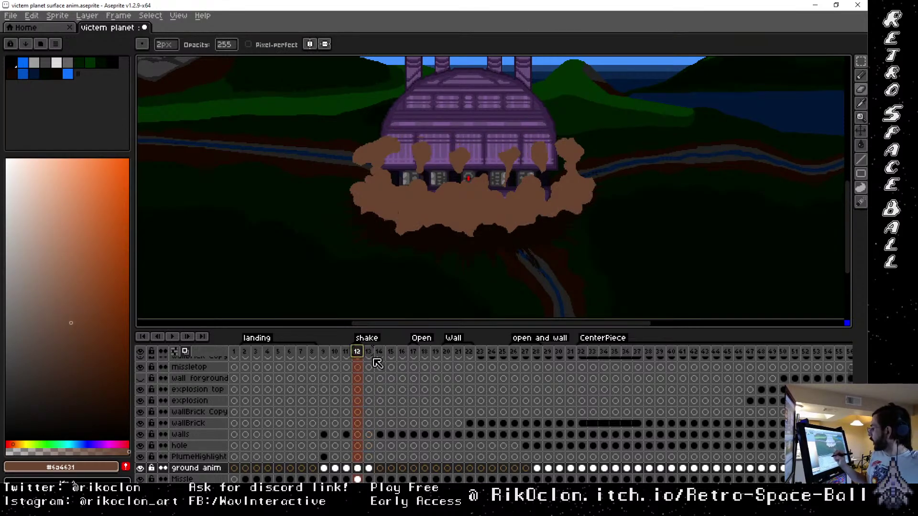
click(368, 353)
click(358, 353)
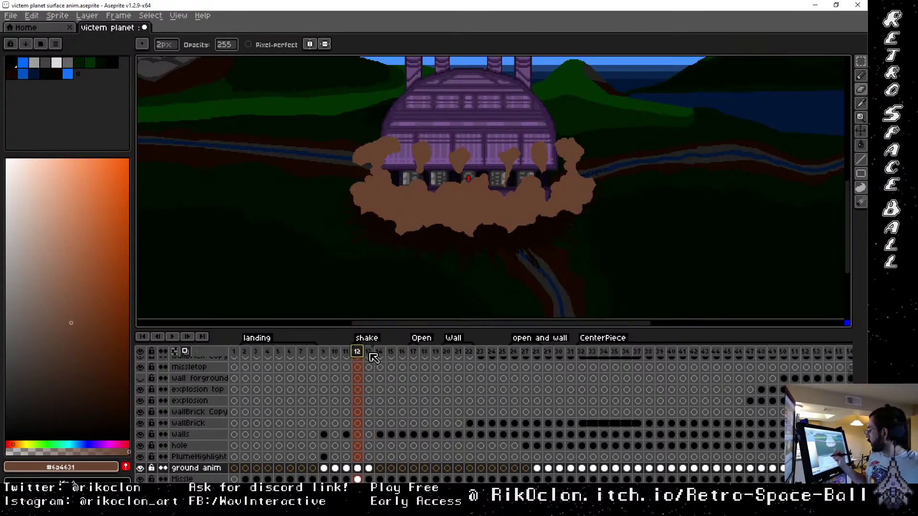
click(368, 353)
click(358, 353)
click(368, 354)
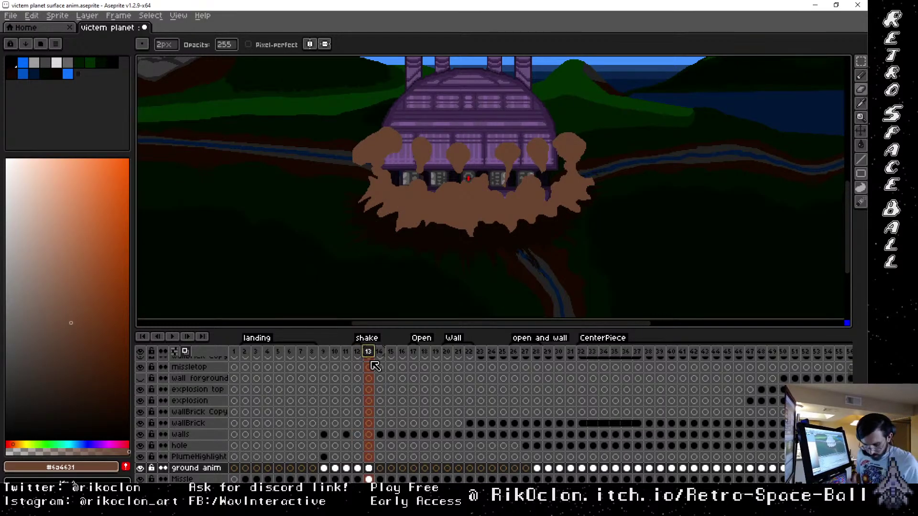
Select and shift parts of the plume's central bump and the neighbouring puff's stem on frame 13
scroll(580, 148, up, 2)
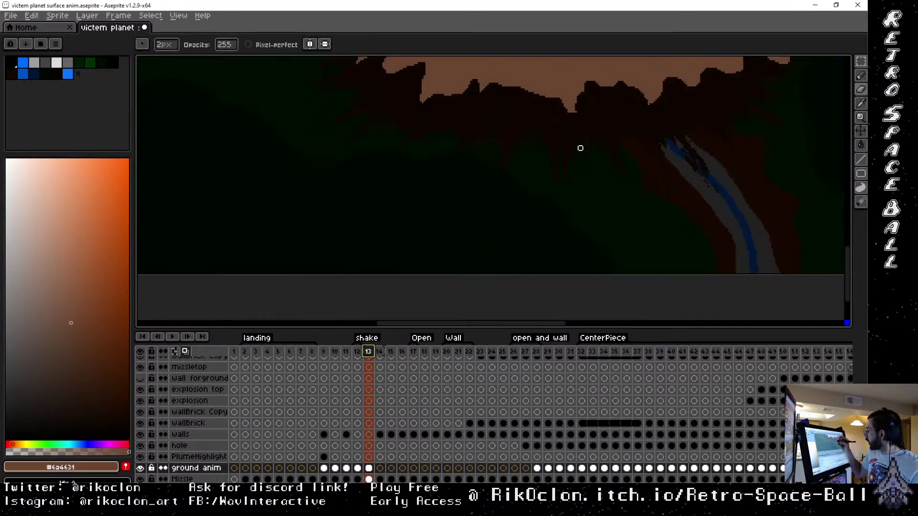
drag(580, 148, 564, 295)
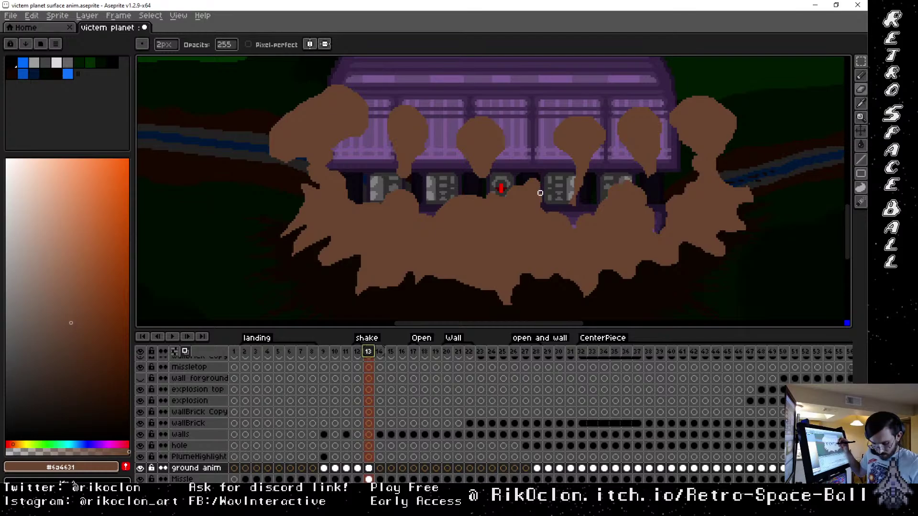
key(m)
drag(497, 172, 554, 205)
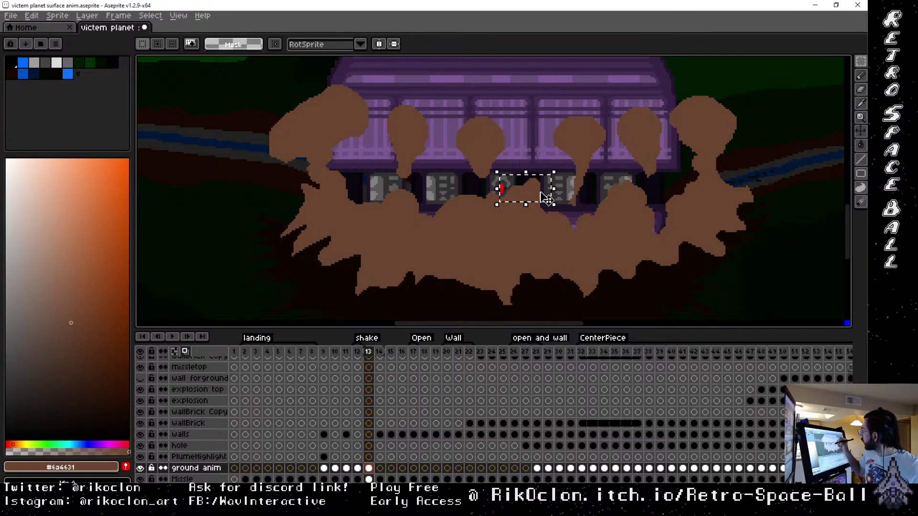
drag(528, 142, 562, 213)
click(601, 244)
mouse_move(604, 248)
mouse_down()
mouse_move(548, 211)
mouse_move(584, 242)
mouse_move(578, 195)
mouse_move(589, 182)
mouse_up()
Select the lower stems of three small puffs over the ship's hull in turn and pull them up on frame 13
mouse_move(631, 153)
mouse_down()
mouse_move(668, 186)
mouse_move(657, 165)
mouse_up()
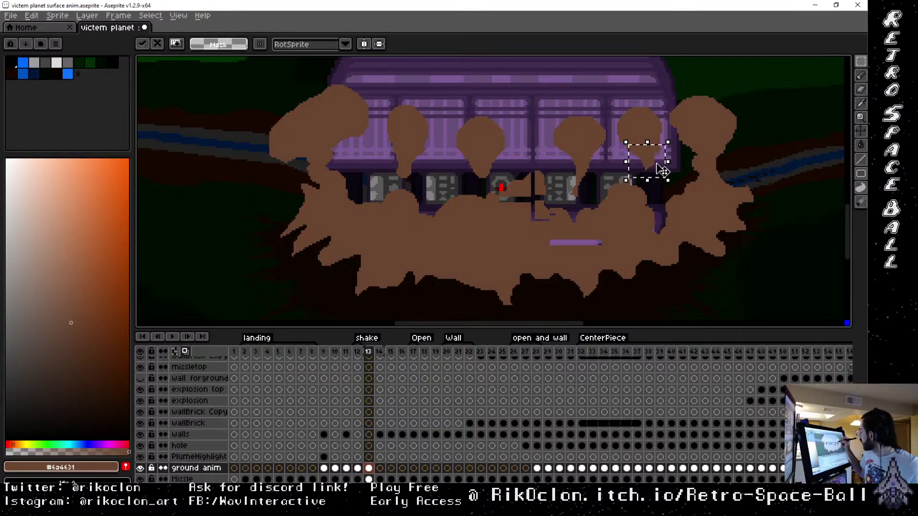
mouse_move(456, 149)
mouse_down()
mouse_move(500, 179)
mouse_move(493, 164)
mouse_up()
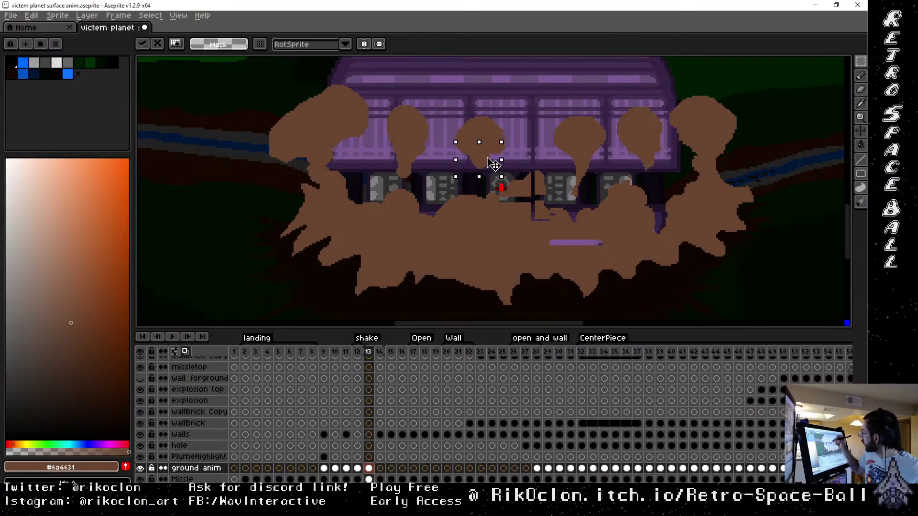
drag(383, 178, 442, 130)
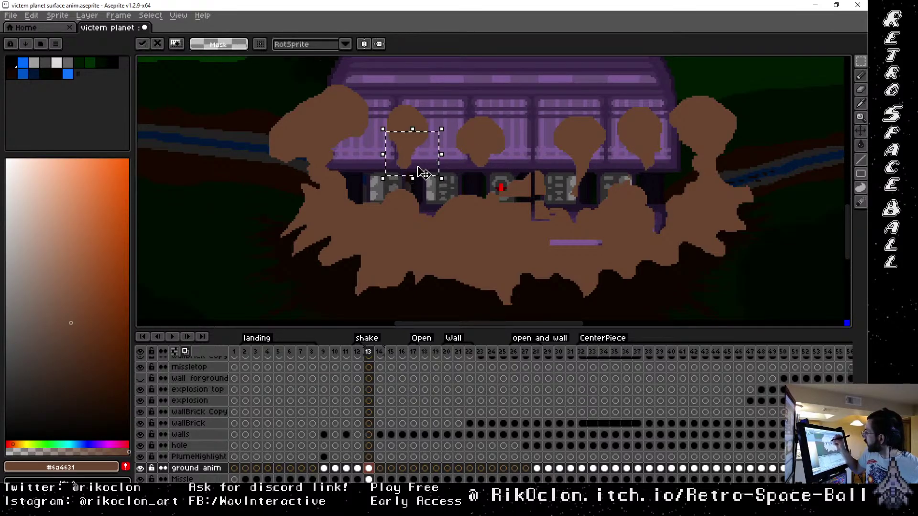
Select the plume bump beneath the leftmost small puff on frame 13 and break it up by moving pieces
mouse_move(360, 174)
mouse_down()
mouse_move(441, 205)
mouse_move(430, 184)
mouse_move(405, 227)
mouse_move(437, 201)
mouse_up()
click(445, 122)
click(448, 114)
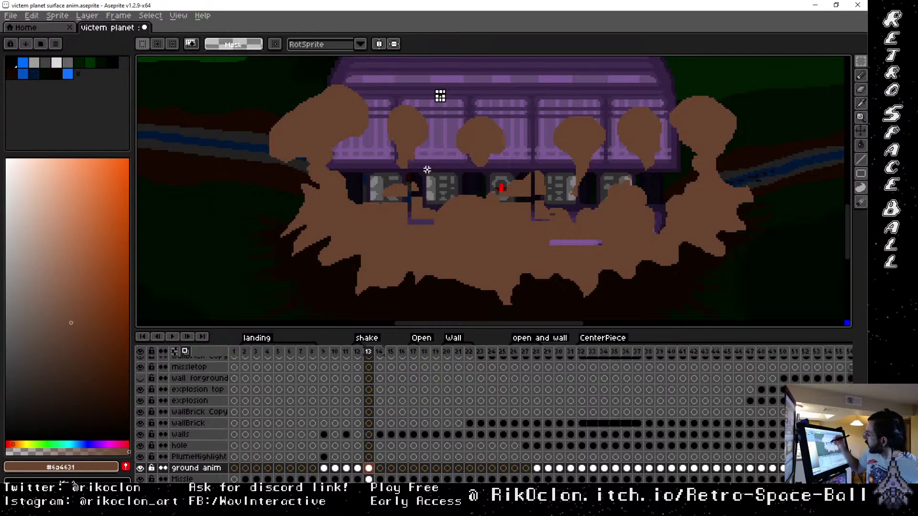
Select rectangular chunks of the brown dust beneath the purple missile in ground anim frame 13 and nudge each slightly to break up the cloud
drag(427, 170, 473, 216)
drag(463, 199, 461, 192)
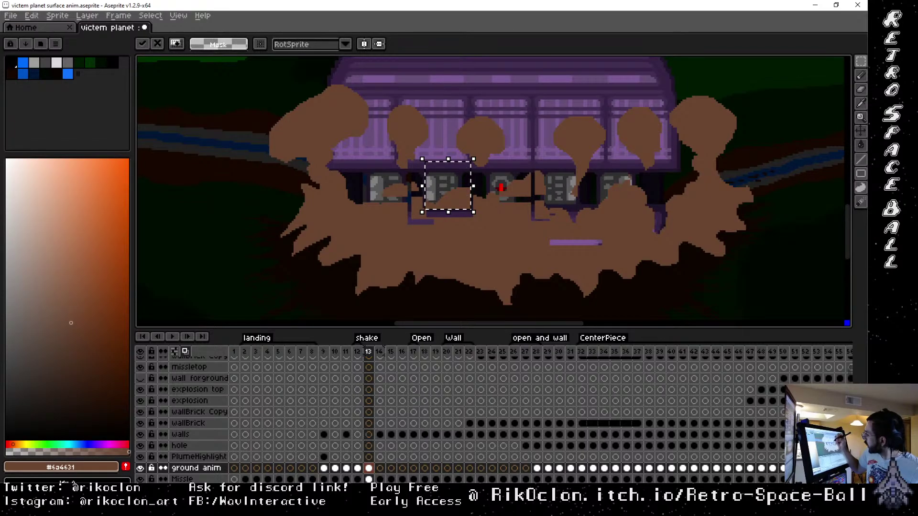
click(439, 121)
mouse_move(333, 154)
mouse_down()
mouse_move(369, 205)
mouse_move(363, 183)
mouse_up()
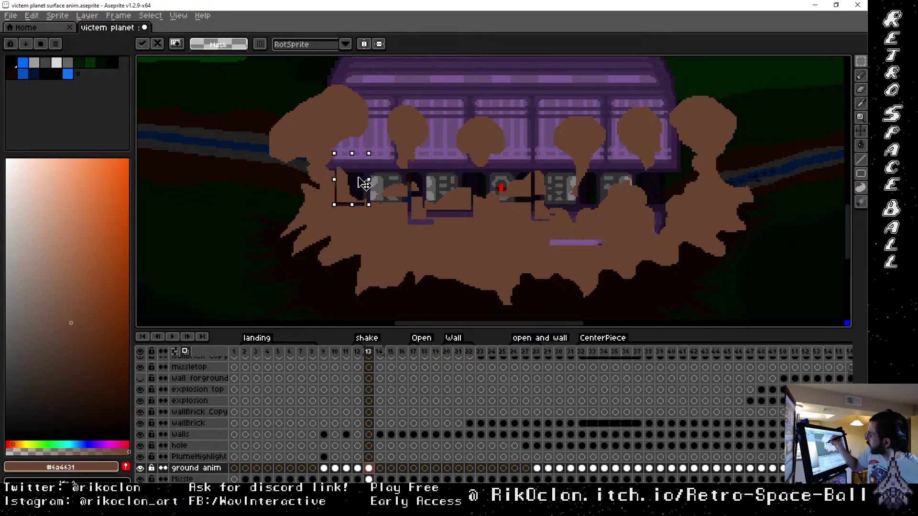
mouse_move(592, 162)
mouse_down()
mouse_move(641, 195)
mouse_move(635, 189)
mouse_up()
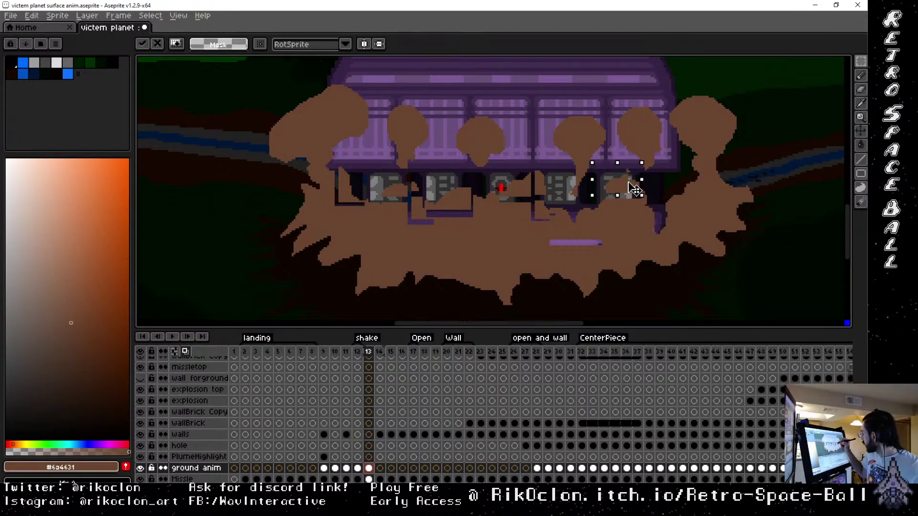
click(651, 205)
mouse_move(627, 157)
mouse_down()
mouse_move(664, 218)
mouse_move(661, 202)
mouse_up()
mouse_move(555, 193)
mouse_down()
mouse_move(603, 233)
mouse_move(593, 223)
mouse_up()
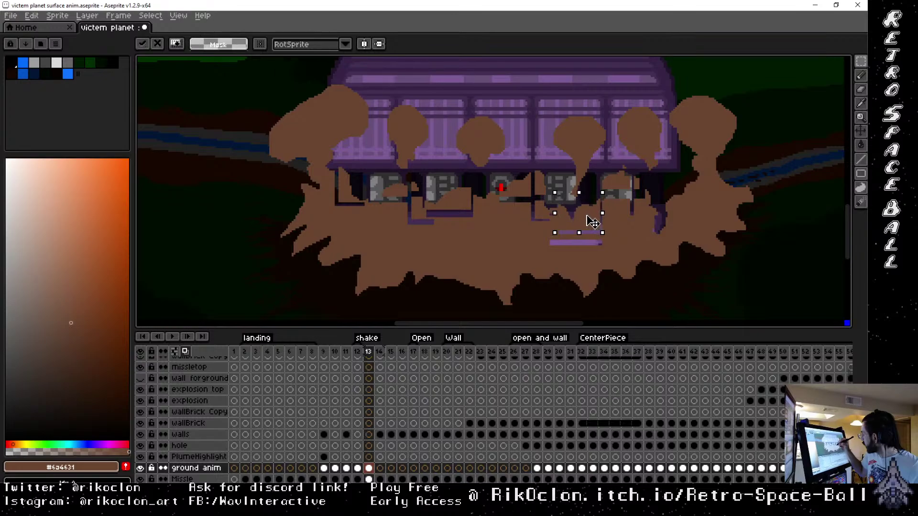
mouse_move(589, 163)
mouse_down()
mouse_move(622, 214)
mouse_move(607, 192)
mouse_up()
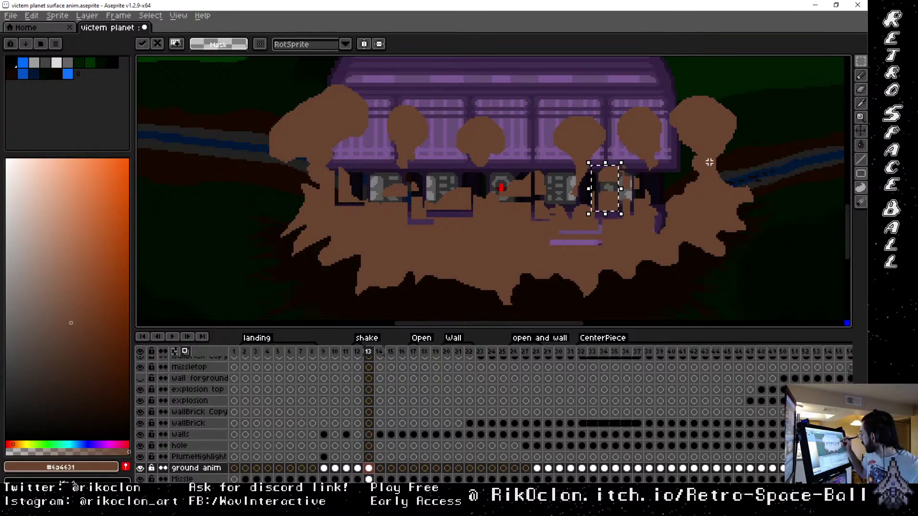
Shift rectangular pieces of the dust cloud and plume stem at the missile's right end to loosen their shape in frame 13
mouse_move(655, 174)
mouse_down()
mouse_move(703, 221)
mouse_move(690, 206)
mouse_up()
mouse_move(679, 154)
mouse_down()
mouse_move(720, 201)
mouse_move(705, 192)
mouse_up()
mouse_move(673, 136)
mouse_down()
mouse_move(704, 165)
mouse_move(702, 137)
mouse_up()
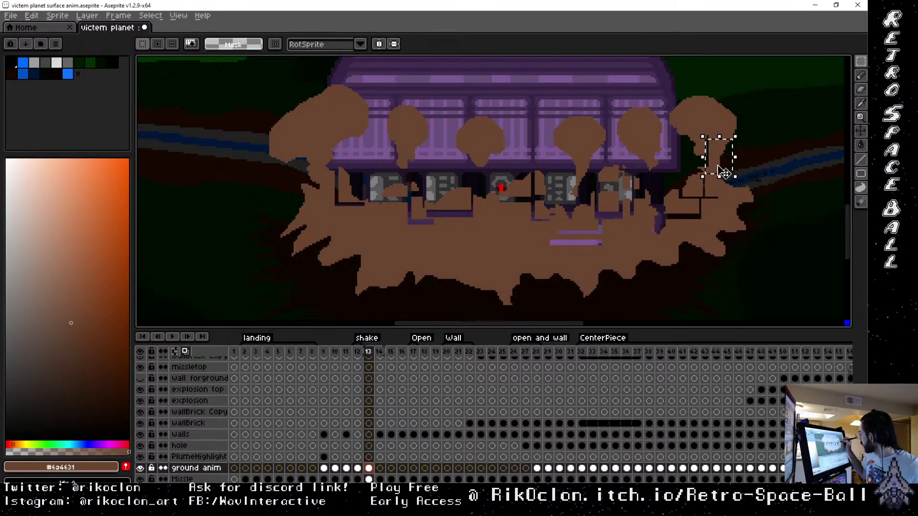
drag(722, 172, 706, 187)
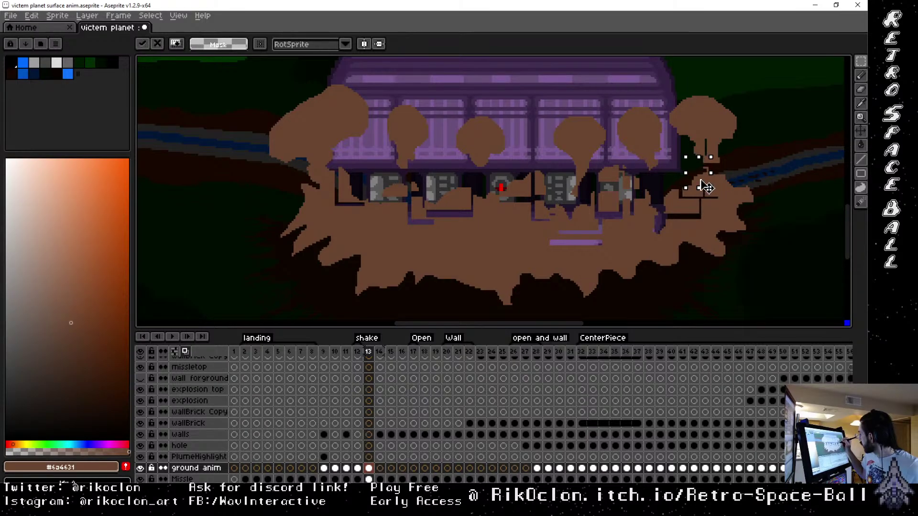
click(756, 198)
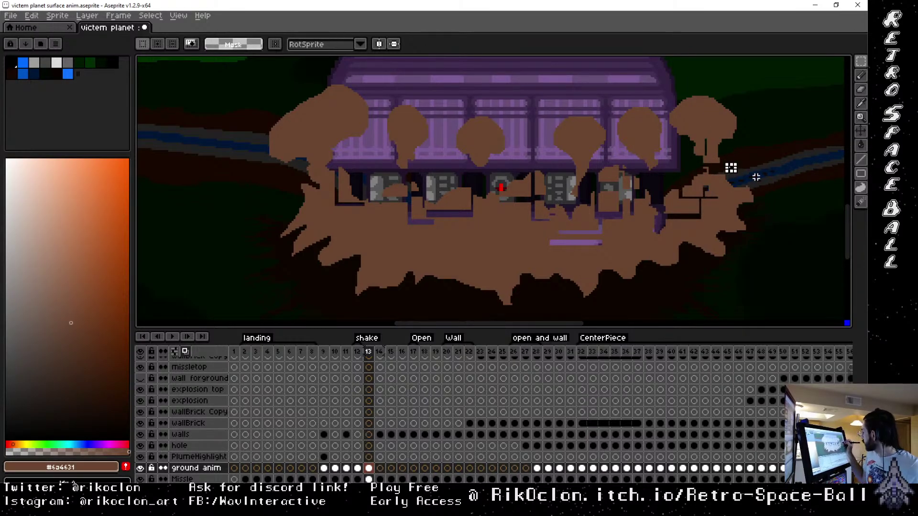
drag(716, 167, 767, 214)
click(760, 209)
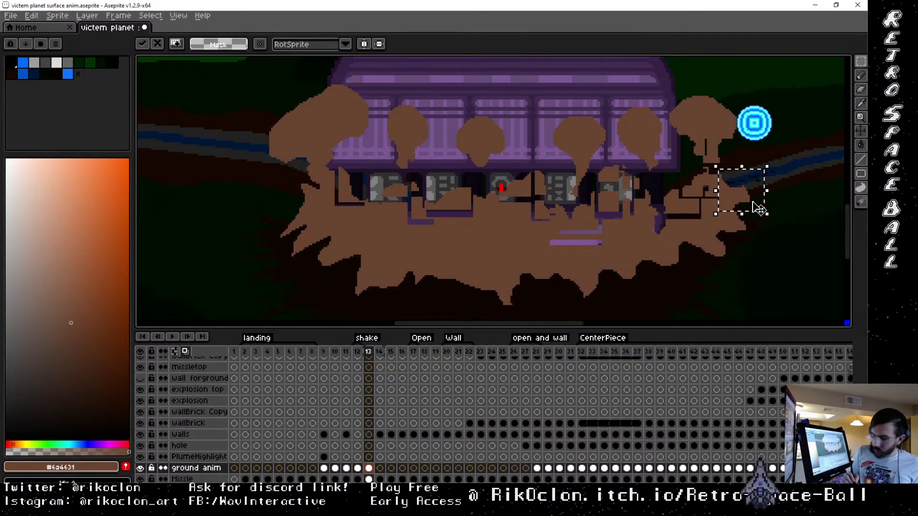
Deselect, and with the 2 px eraser thin the plume stems in frame 13 into ragged drips and trim the leftmost stem
mouse_move(711, 244)
mouse_down()
mouse_move(684, 244)
mouse_move(728, 238)
mouse_move(707, 241)
mouse_up()
key(b)
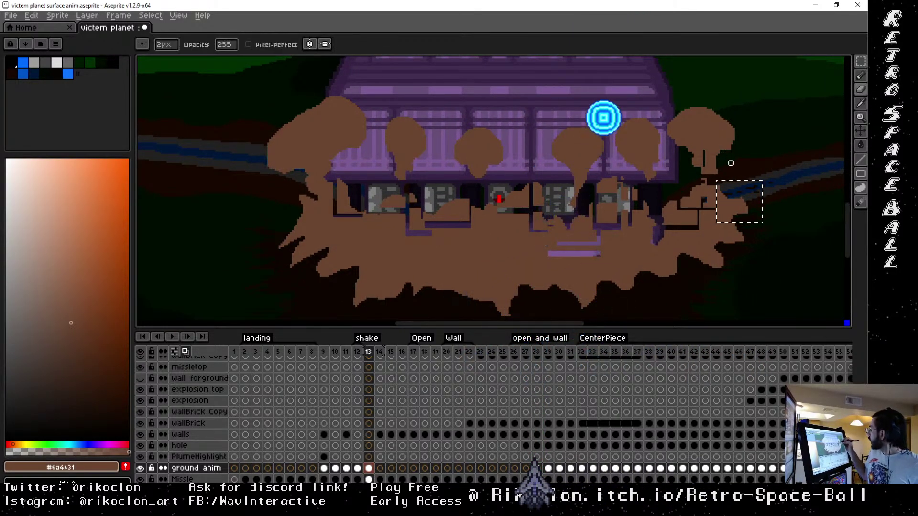
key(ctrl+d)
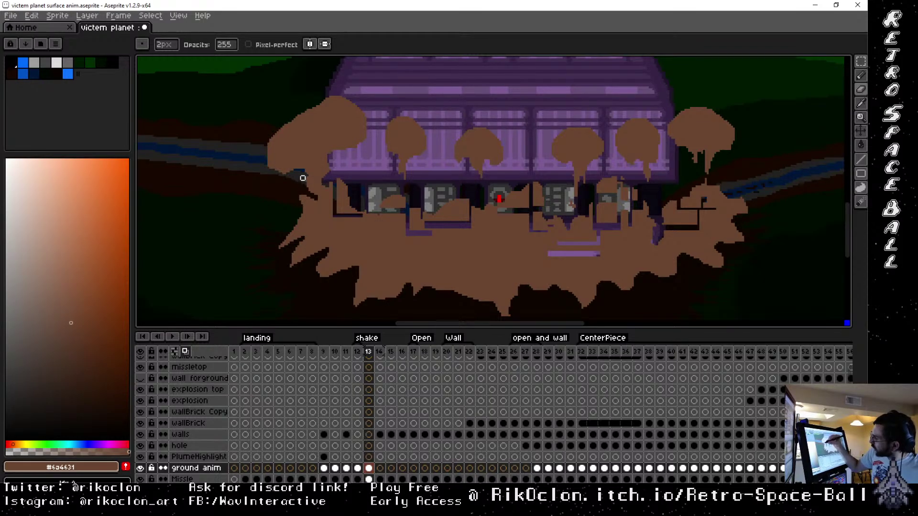
drag(303, 178, 307, 195)
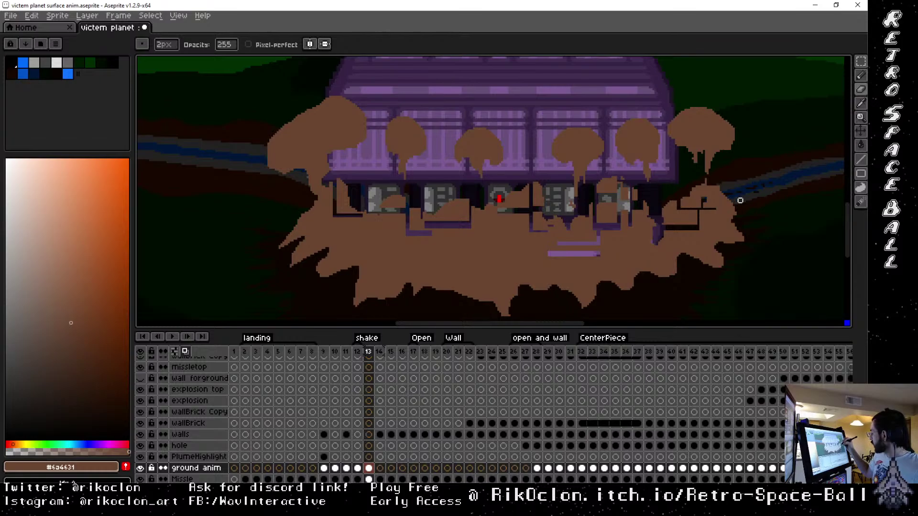
Paint over the gaps left in frame 13's dust cloud with the 8 px brush in brown #6a4631, keeping a mounded upper edge
key(i)
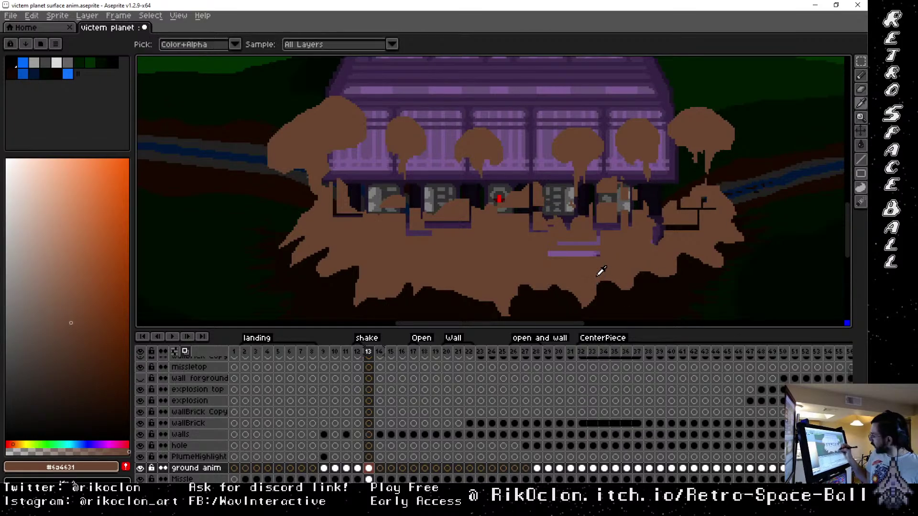
key(b)
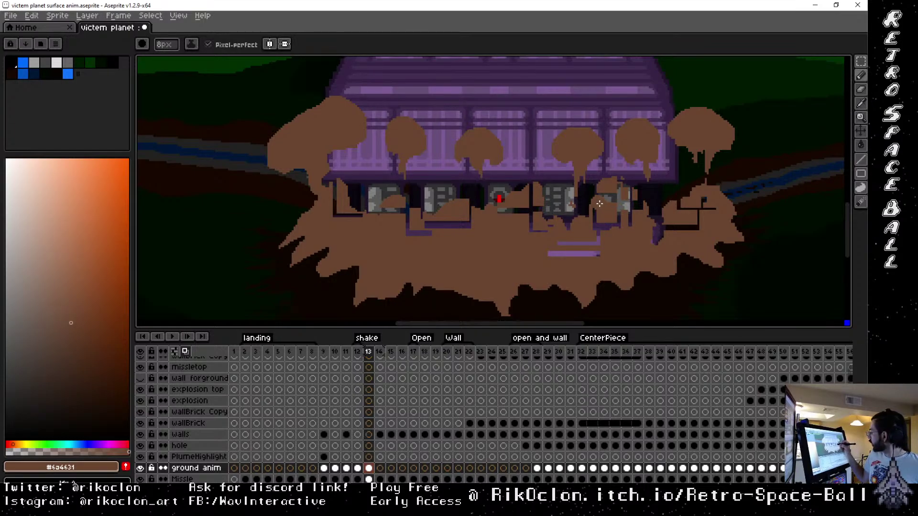
mouse_move(600, 204)
mouse_down()
mouse_move(621, 185)
mouse_move(644, 192)
mouse_move(630, 196)
mouse_up()
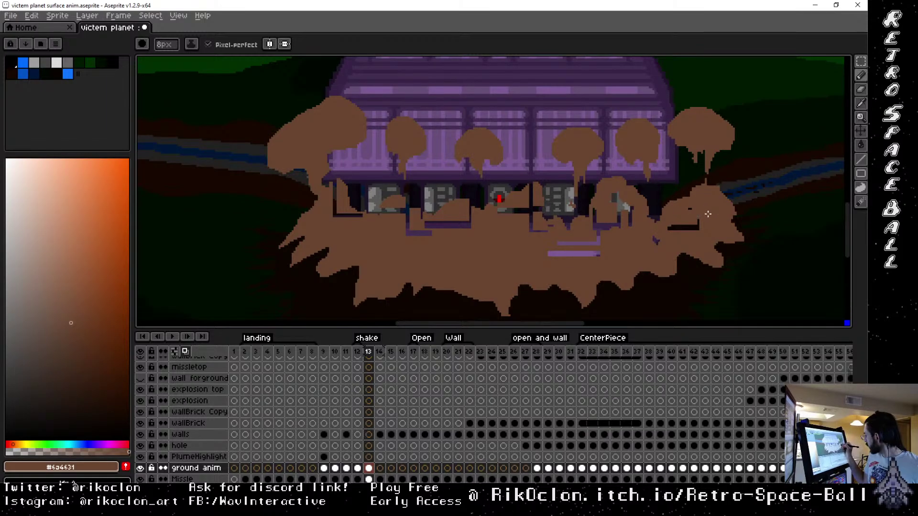
mouse_move(709, 213)
mouse_down()
mouse_move(705, 227)
mouse_move(658, 239)
mouse_move(662, 229)
mouse_move(648, 221)
mouse_move(632, 231)
mouse_move(633, 222)
mouse_move(614, 217)
mouse_move(611, 228)
mouse_move(601, 204)
mouse_move(617, 235)
mouse_move(591, 239)
mouse_move(601, 253)
mouse_move(559, 258)
mouse_move(560, 240)
mouse_move(534, 189)
mouse_move(538, 237)
mouse_move(502, 212)
mouse_move(513, 217)
mouse_move(476, 220)
mouse_move(468, 208)
mouse_move(442, 226)
mouse_up()
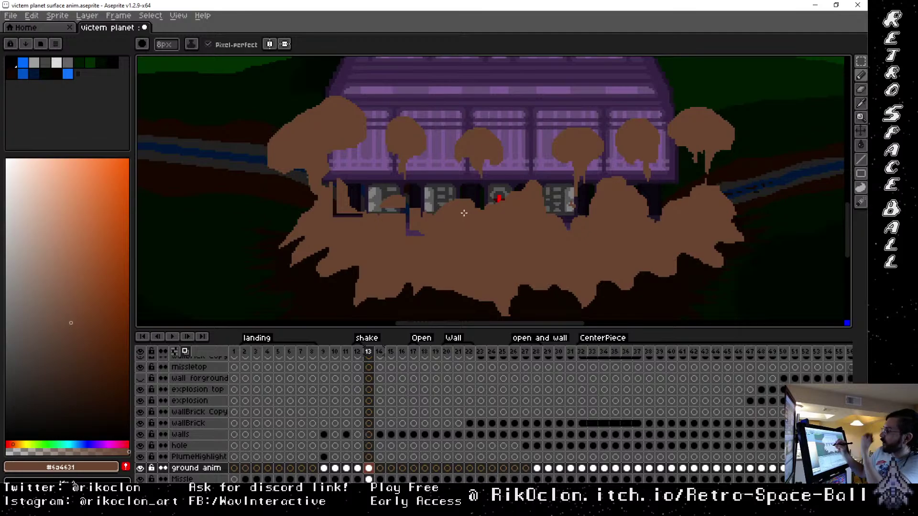
mouse_move(423, 225)
mouse_down()
mouse_move(404, 205)
mouse_move(415, 203)
mouse_move(429, 230)
mouse_move(405, 207)
mouse_move(382, 216)
mouse_move(423, 234)
mouse_up()
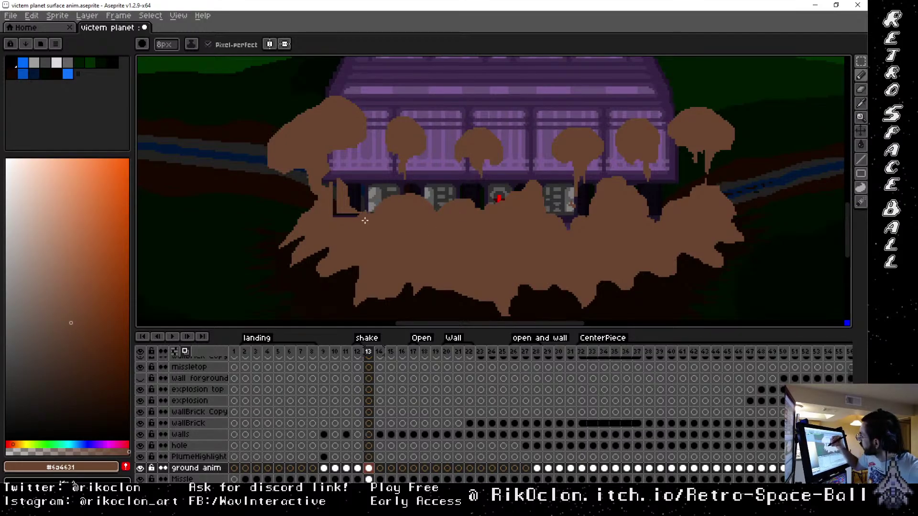
mouse_move(365, 221)
mouse_down()
mouse_move(332, 214)
mouse_move(337, 188)
mouse_move(374, 229)
mouse_move(373, 207)
mouse_up()
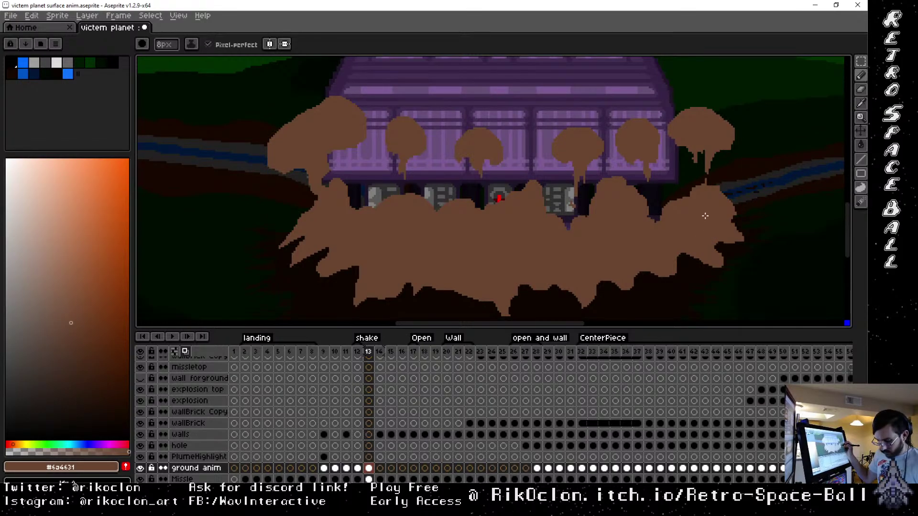
With a 1 px brush, add thin dust strands in frame 13 and extend the plume stems down to the cloud in frame 12
key(minus)
key(minus)
key(minus)
key(minus)
key(minus)
key(minus)
key(minus)
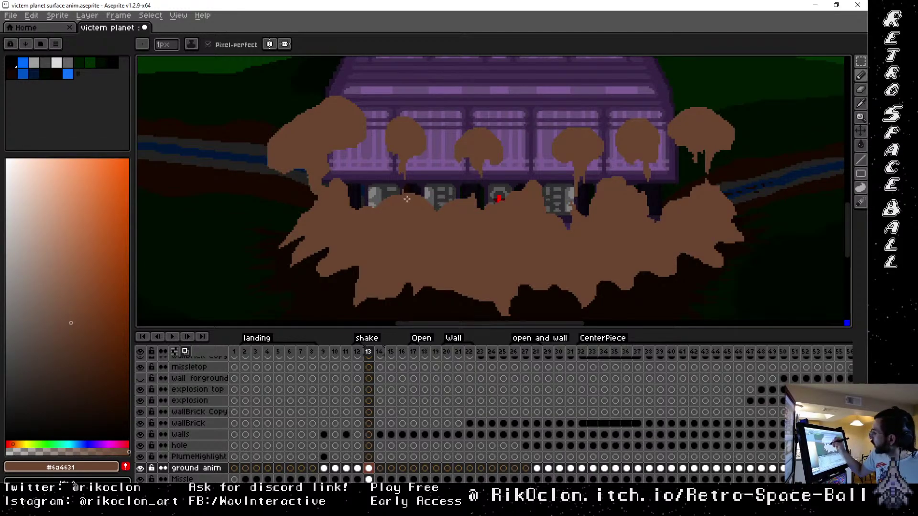
key(comma)
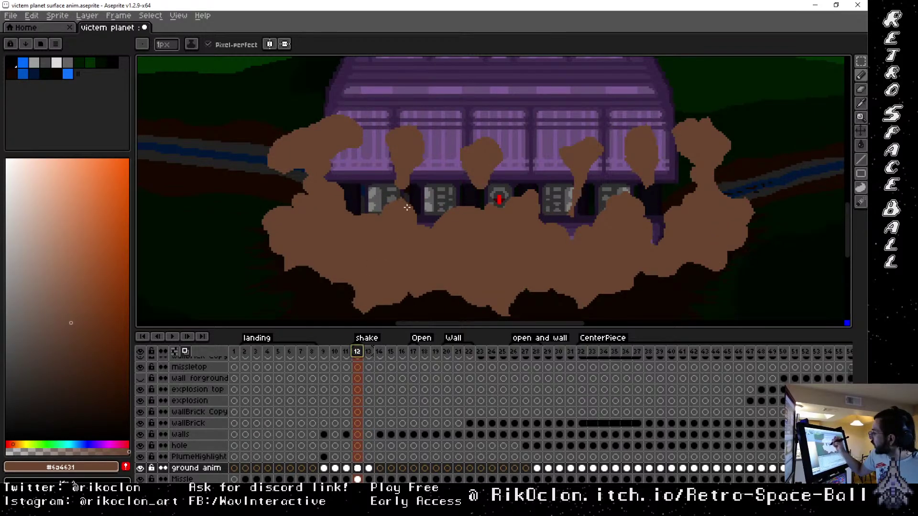
key(Escape)
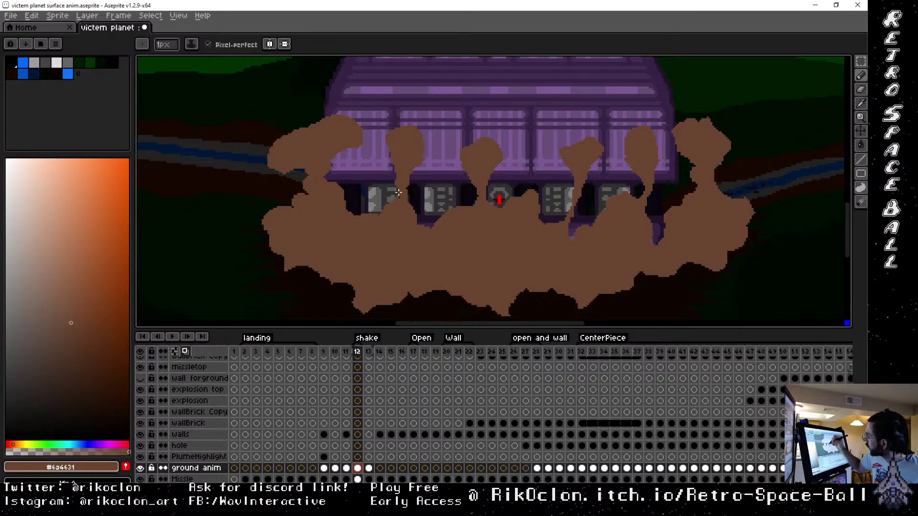
Step back and forth through frames 11 to 14 to examine how the dust moves between them
click(346, 352)
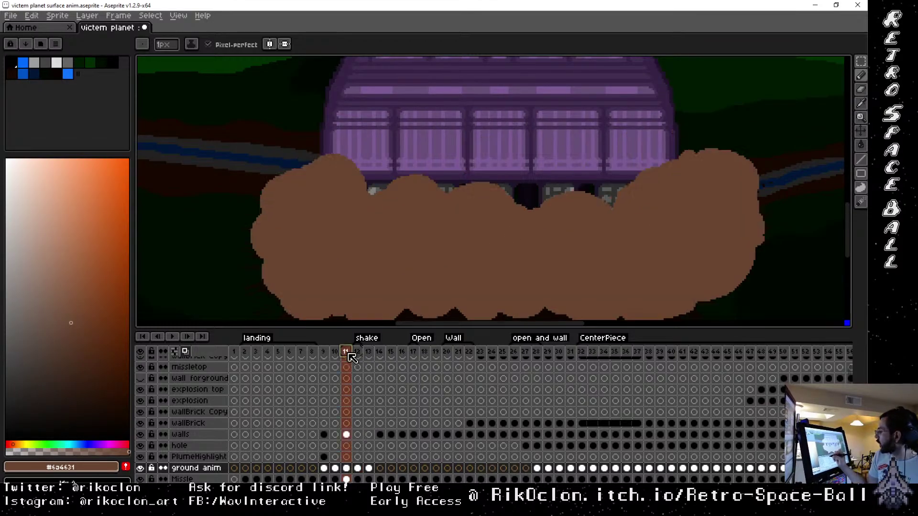
click(358, 352)
click(368, 354)
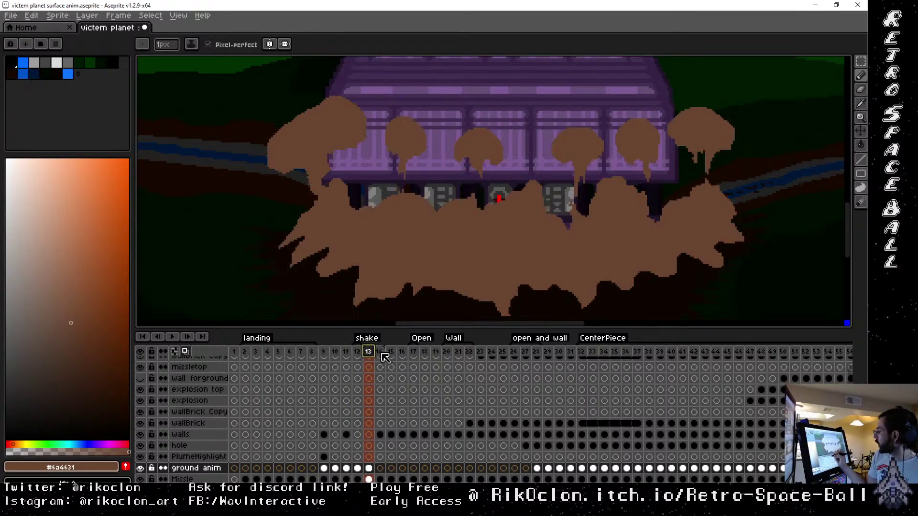
click(380, 354)
click(391, 355)
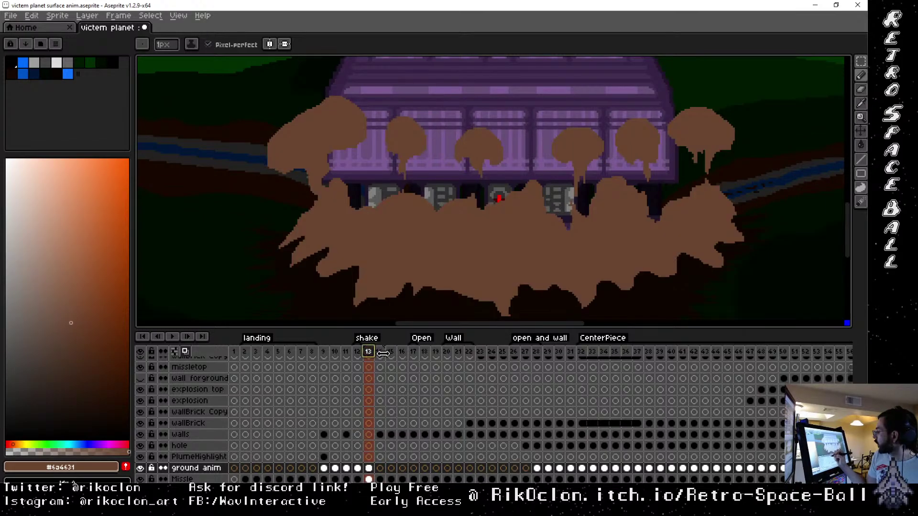
click(381, 354)
click(369, 354)
click(358, 354)
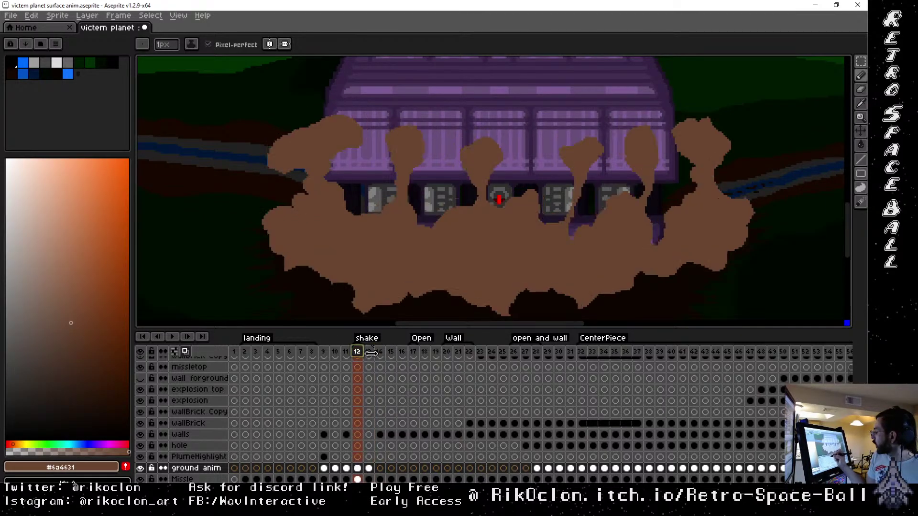
click(369, 354)
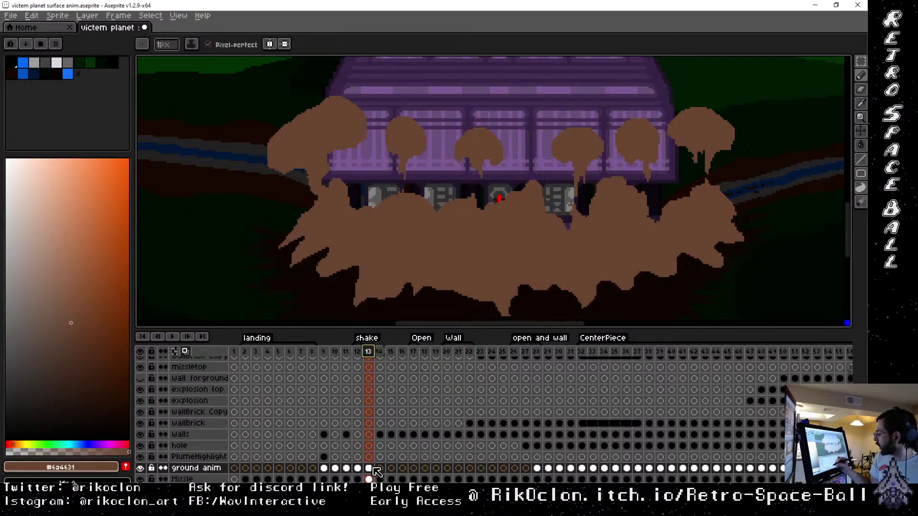
Carry the ground anim dust from frame 13 into frame 14 by linking the two cels, and unlink them for separate editing
drag(369, 468, 380, 468)
right_click(392, 462)
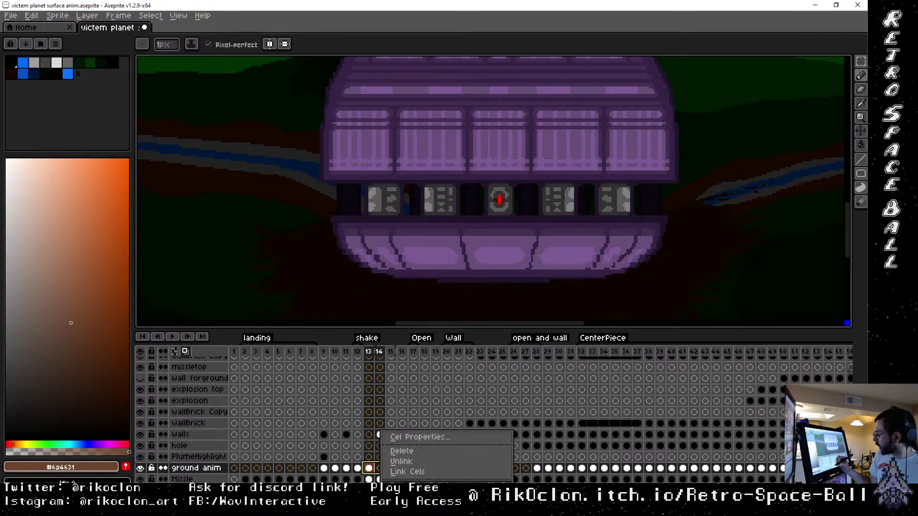
click(391, 471)
right_click(391, 472)
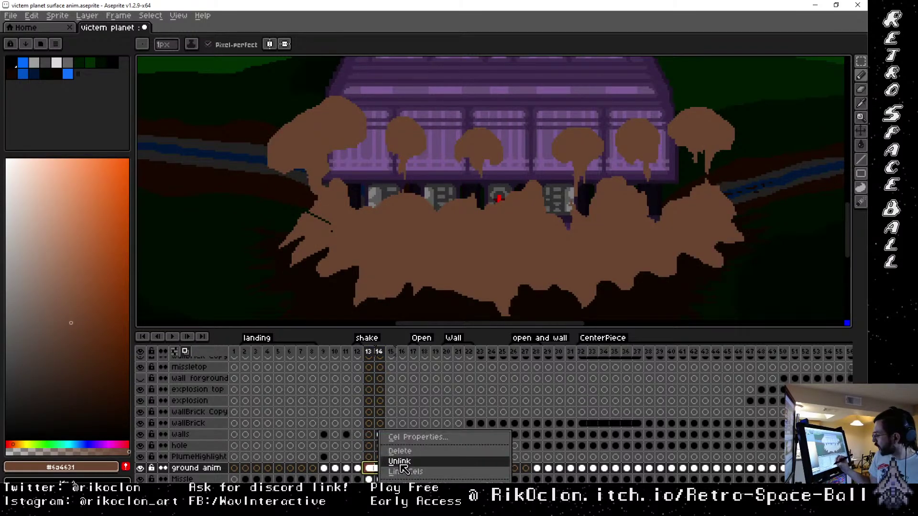
click(393, 454)
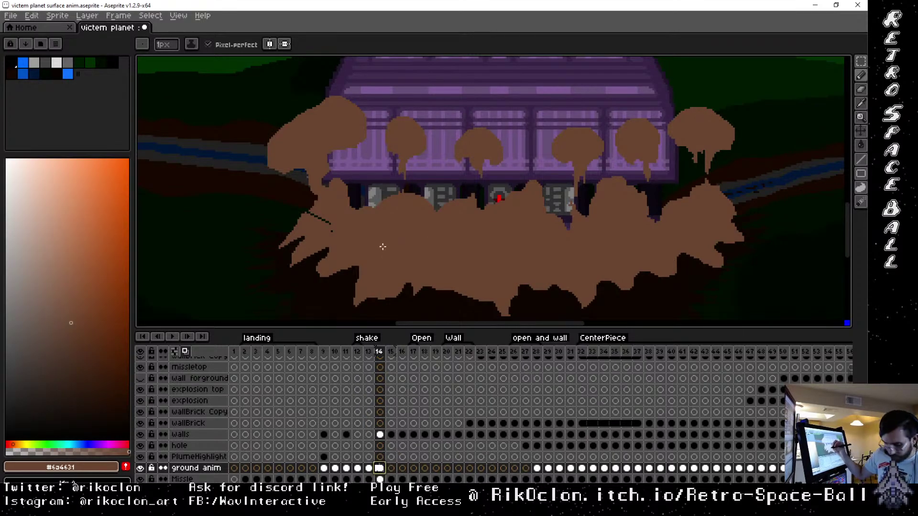
Erase the stray dark line near the dust cloud's left end from the walls layer in frame 14
click(381, 435)
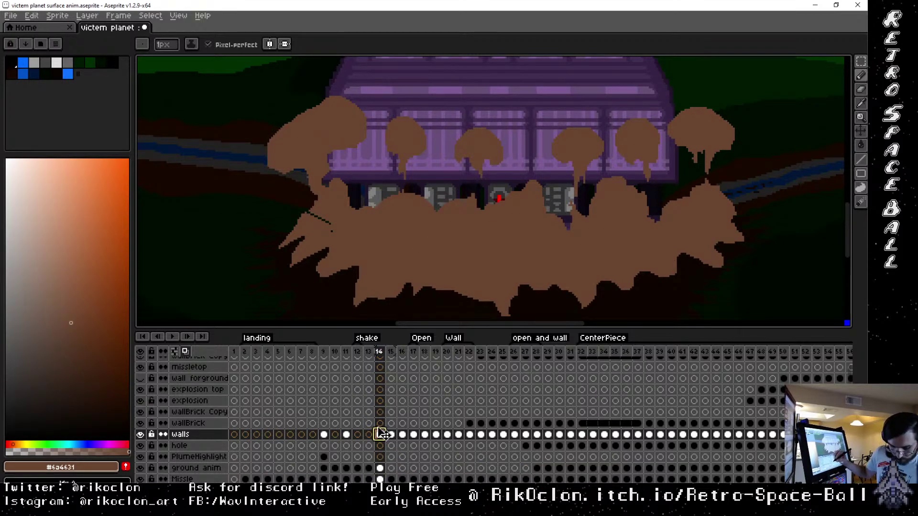
key(e)
drag(350, 251, 307, 212)
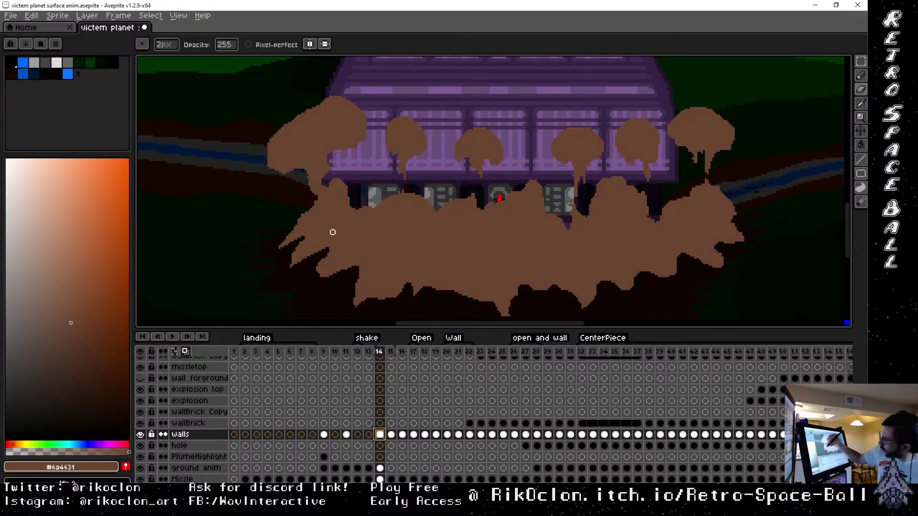
Check the walls cels in frames 11 and 9, the dust in frame 14 and the Missle cel in frame 15
click(346, 434)
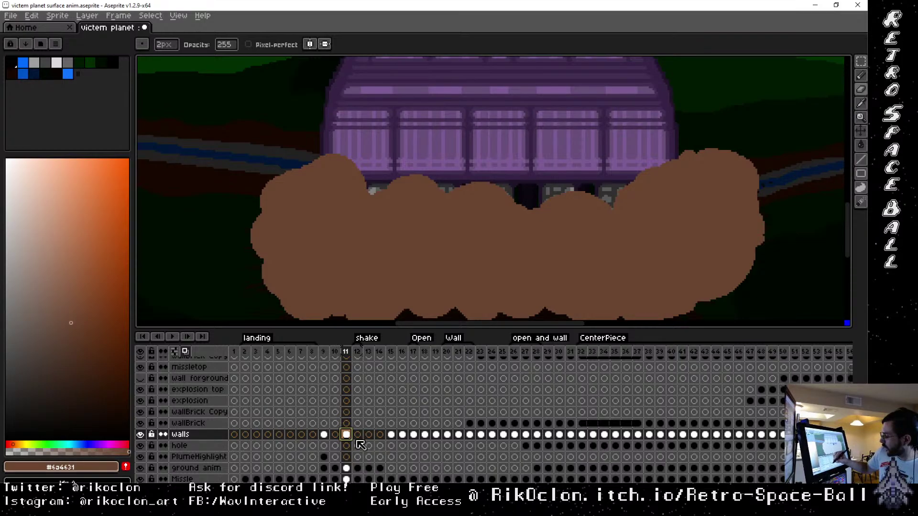
click(324, 434)
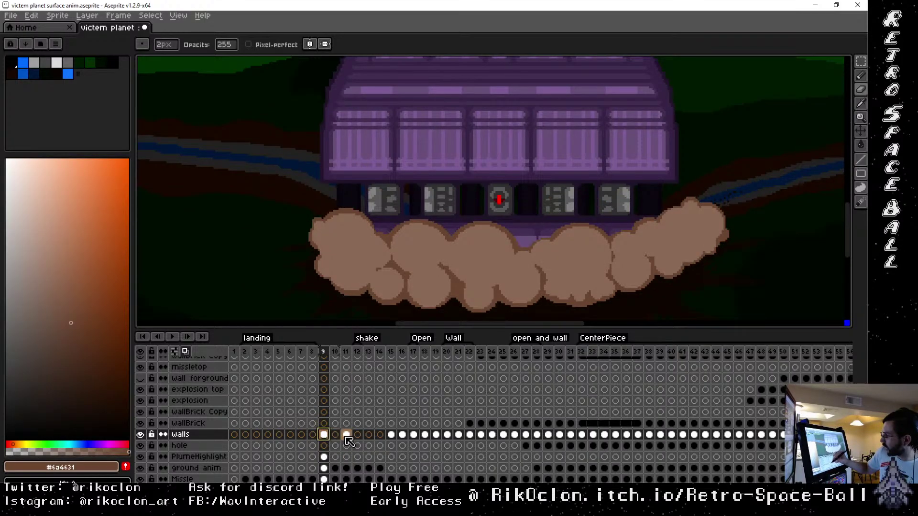
click(377, 478)
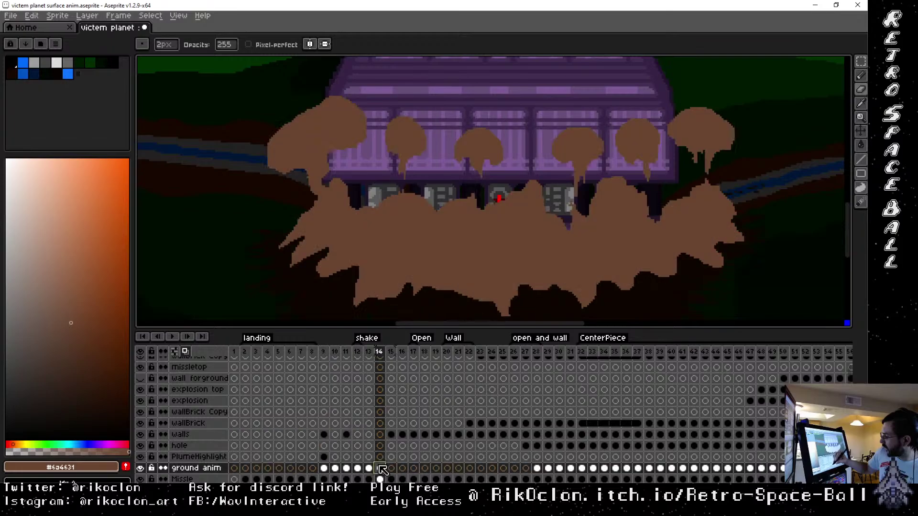
click(391, 479)
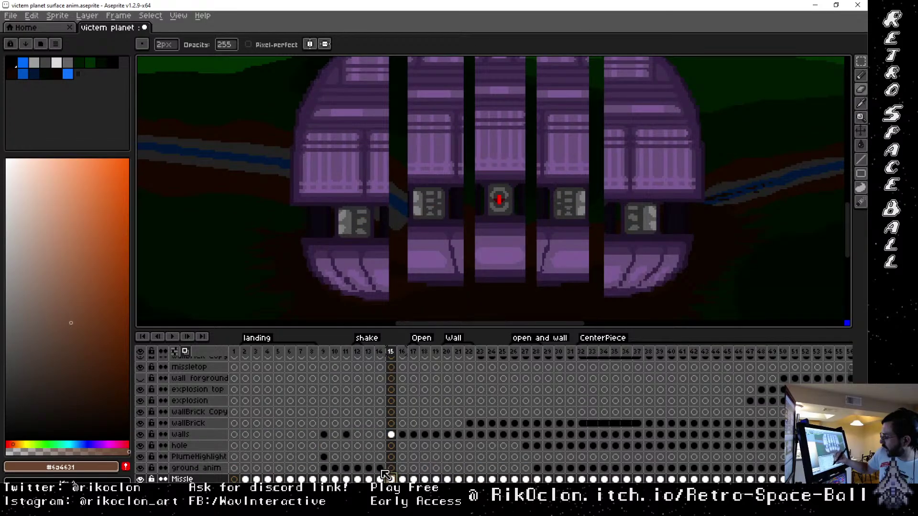
In frame 14 of the ground anim layer, shift the four floating dust puffs from the far right to the middle upward
click(379, 468)
click(391, 468)
click(379, 468)
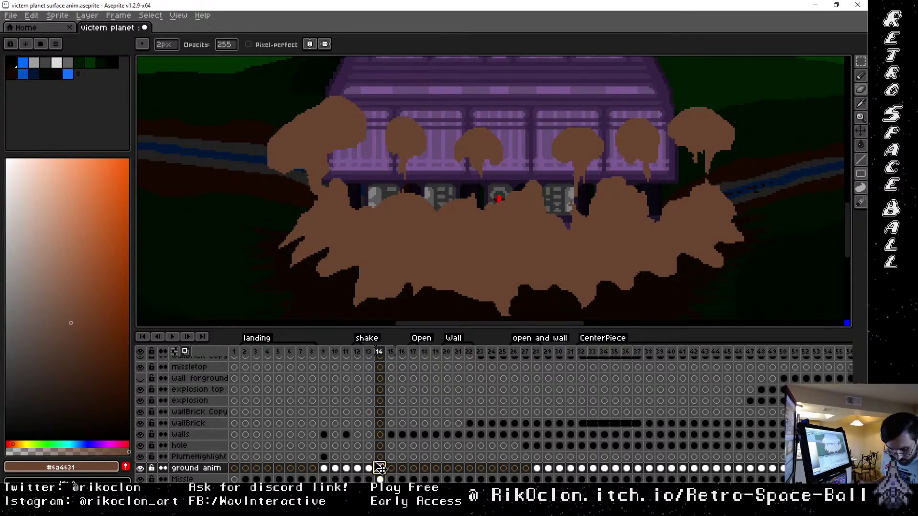
key(m)
drag(662, 85, 744, 142)
drag(599, 77, 661, 148)
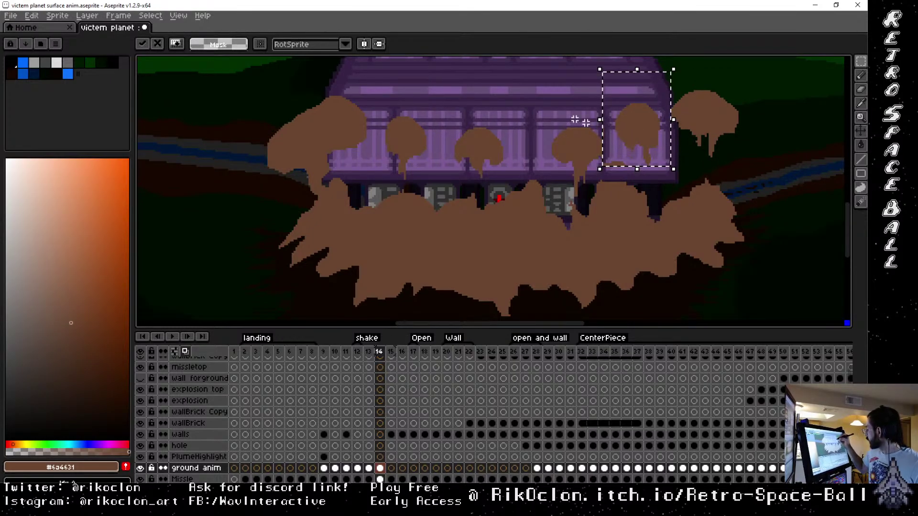
drag(543, 90, 593, 158)
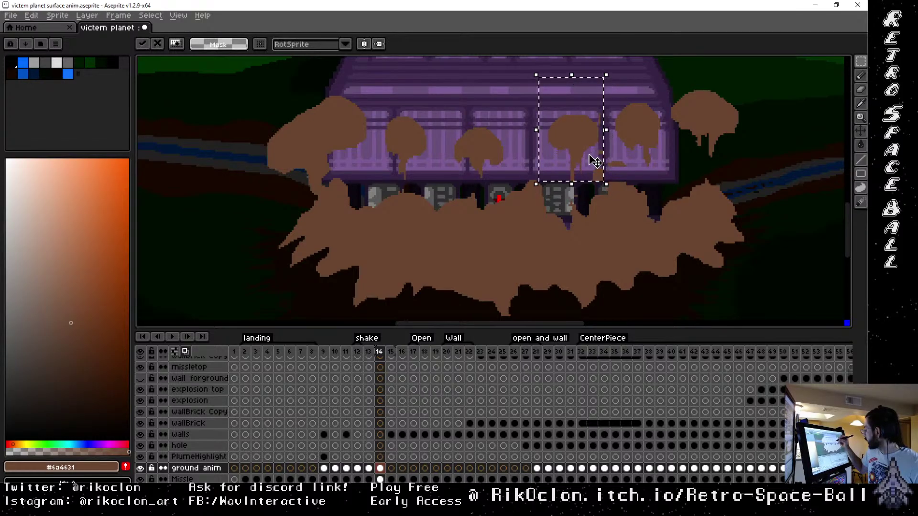
drag(443, 91, 516, 176)
drag(502, 144, 498, 135)
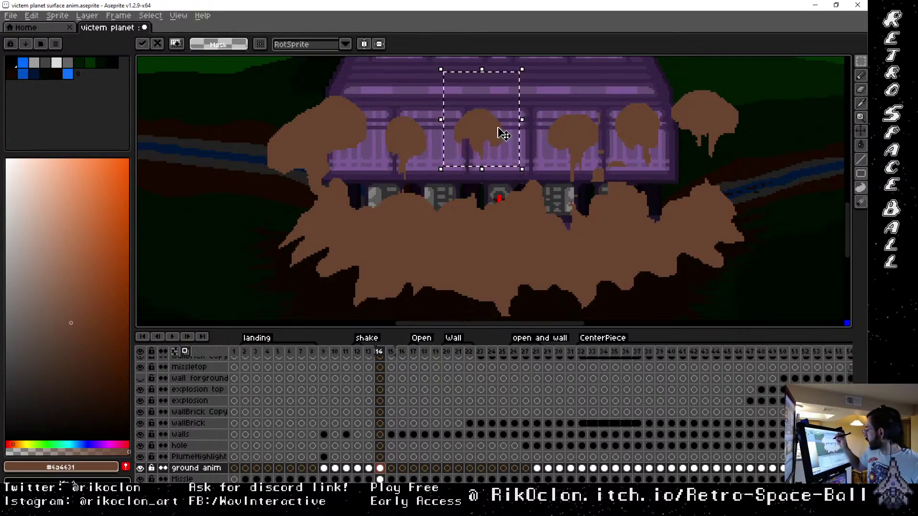
Raise the two leftmost floating dust puffs in frame 14, along with the large puff's stem and the hump below it
drag(356, 81, 420, 140)
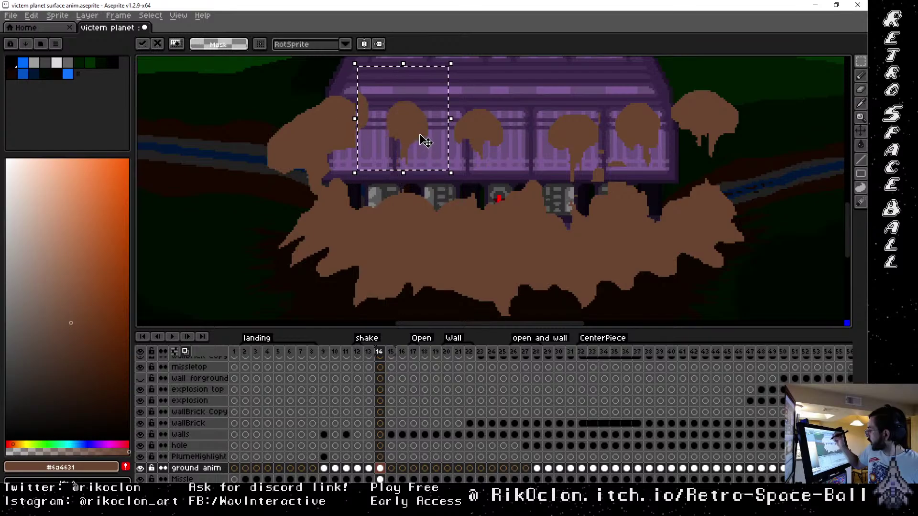
drag(242, 102, 367, 136)
drag(268, 119, 261, 100)
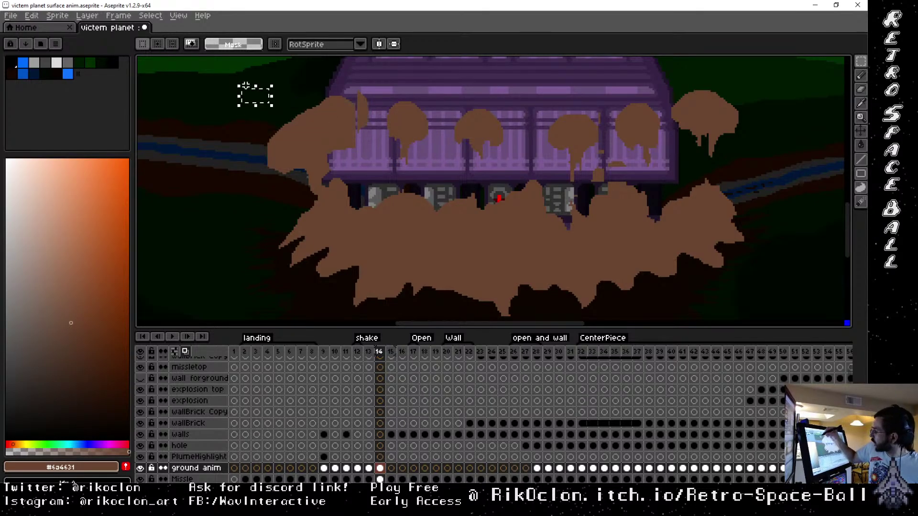
mouse_move(208, 80)
mouse_down()
mouse_move(273, 90)
mouse_move(381, 135)
mouse_move(385, 179)
mouse_move(375, 137)
mouse_up()
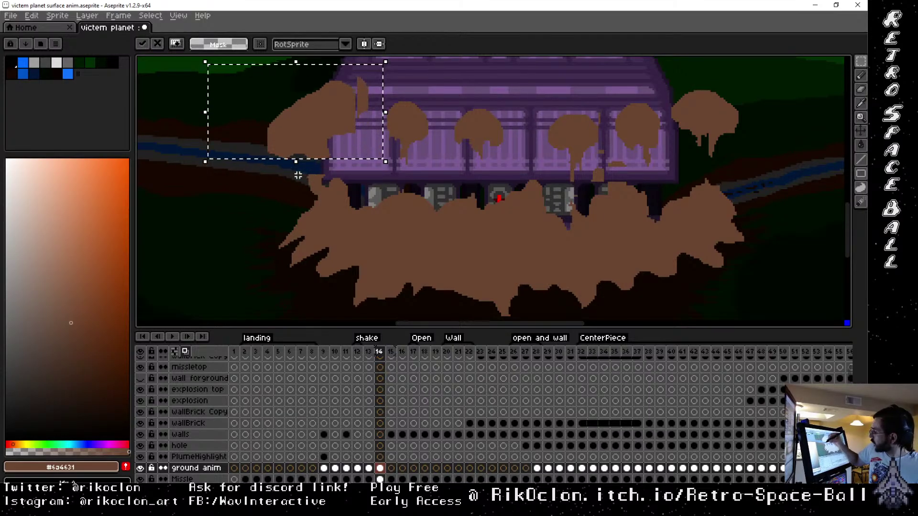
mouse_move(288, 173)
mouse_down()
mouse_move(346, 201)
mouse_move(335, 176)
mouse_up()
mouse_move(389, 162)
mouse_down()
mouse_move(323, 204)
mouse_move(355, 196)
mouse_up()
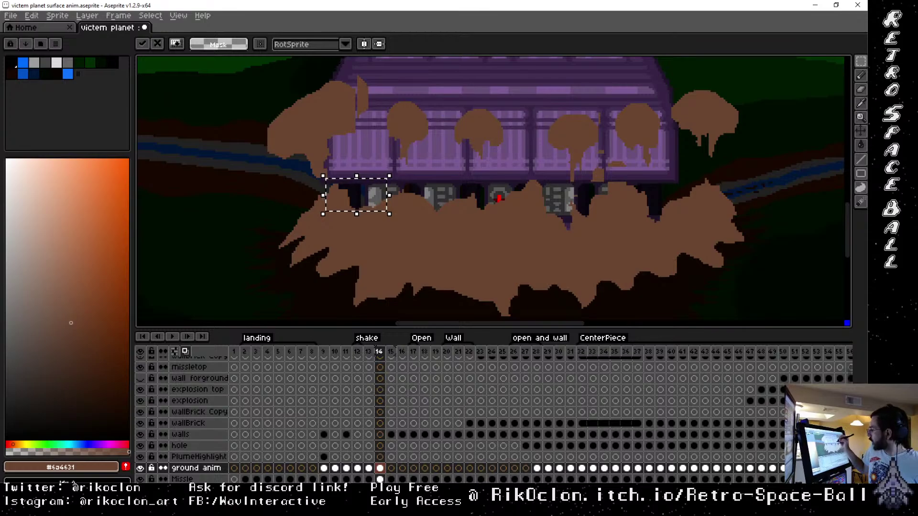
Pull the main dust cloud's right edge inward and shift the spikes along its lower edge slightly upward
drag(784, 274, 698, 165)
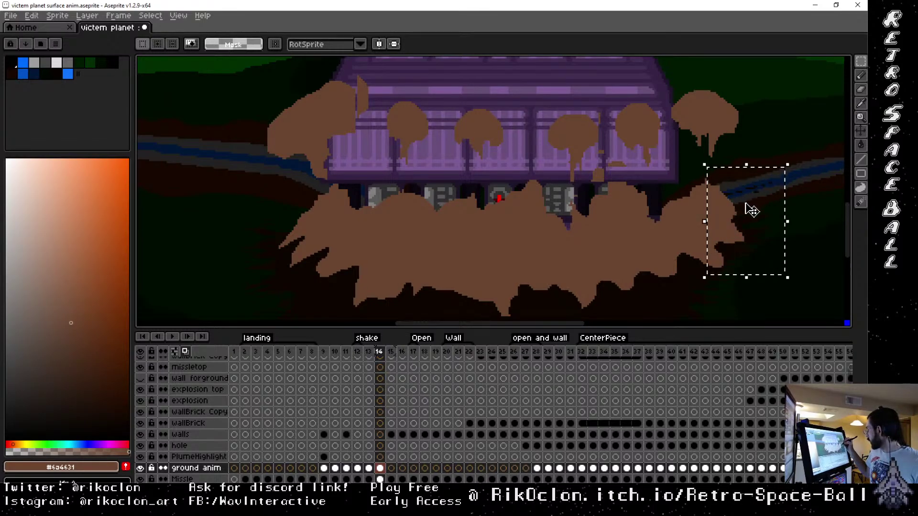
drag(764, 305, 641, 230)
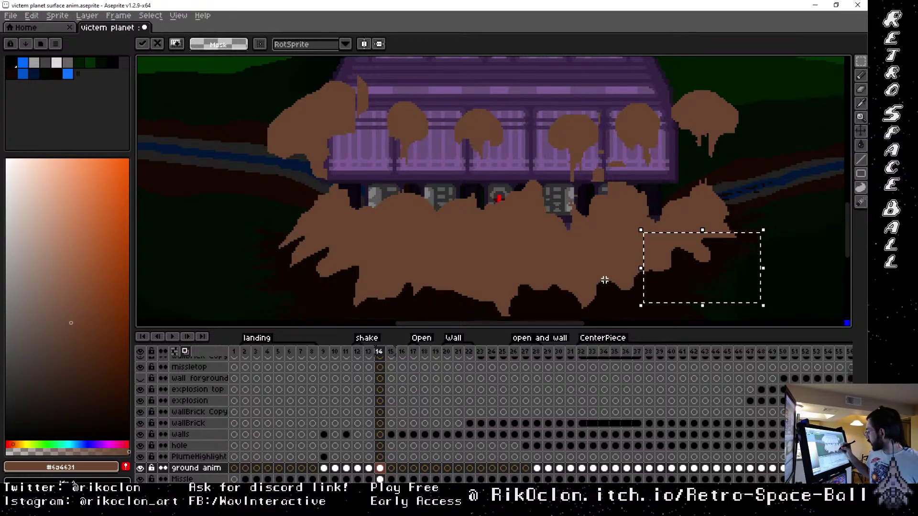
drag(607, 296, 591, 248)
drag(670, 297, 545, 235)
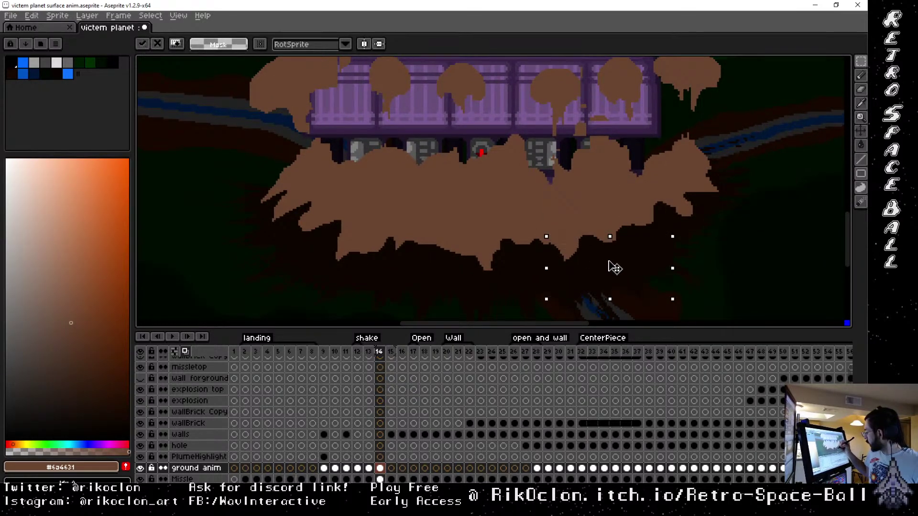
drag(525, 296, 433, 235)
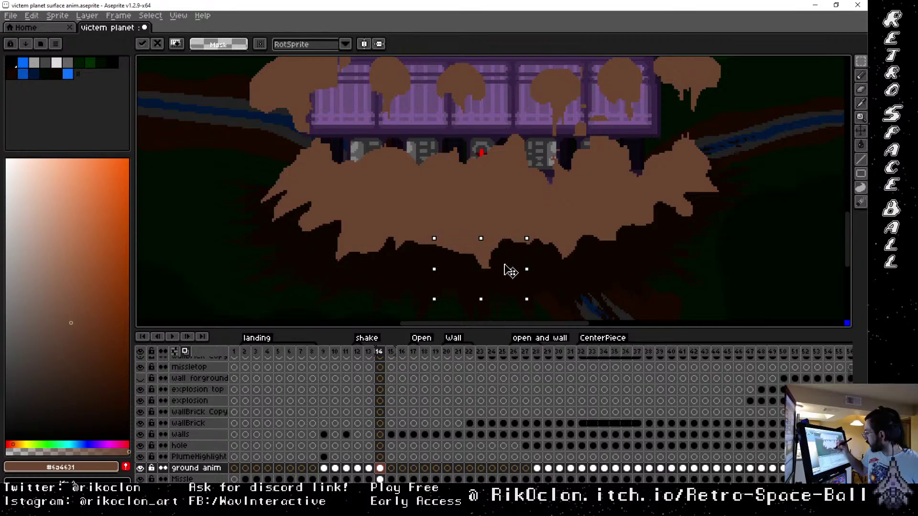
drag(411, 280, 326, 229)
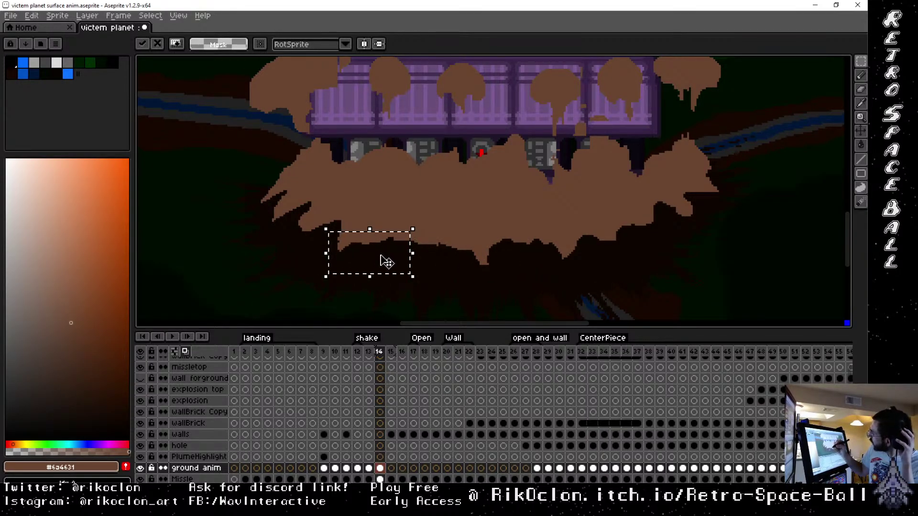
Move the dust cloud's left-side spikes inward and raise its lower-left and lower-middle edges in frame 14
drag(236, 189, 352, 268)
drag(236, 148, 321, 224)
drag(215, 193, 337, 267)
drag(422, 291, 304, 233)
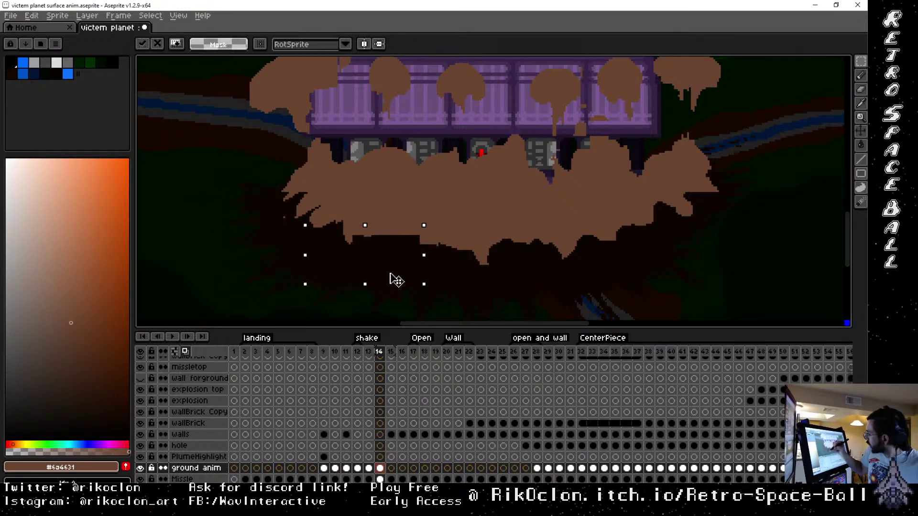
drag(619, 292, 411, 233)
click(580, 289)
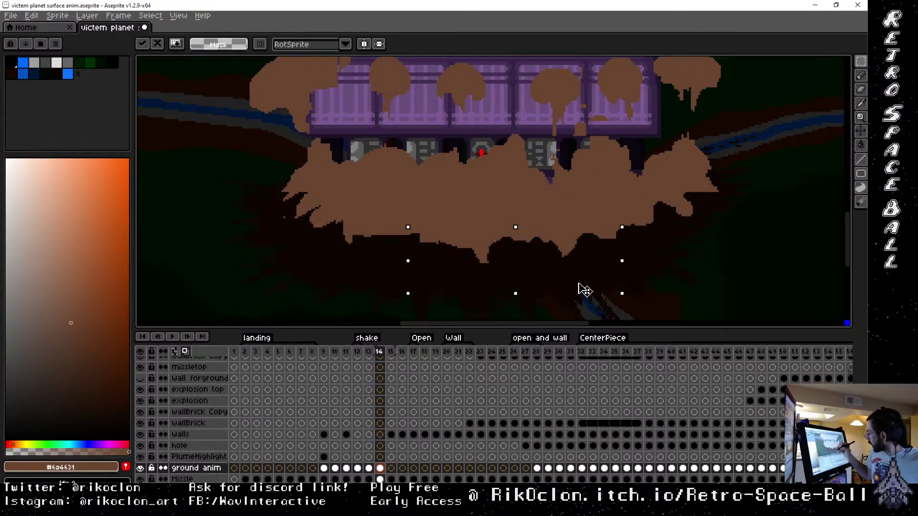
Compare the dust with frame 13 and raise the hump at the main cloud's right end in frame 14
scroll(583, 292, down, 2)
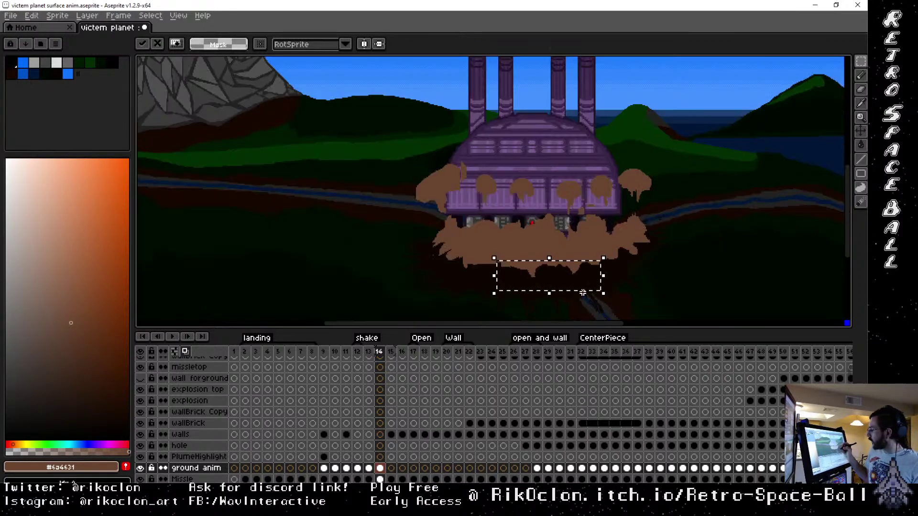
click(379, 352)
key(Left)
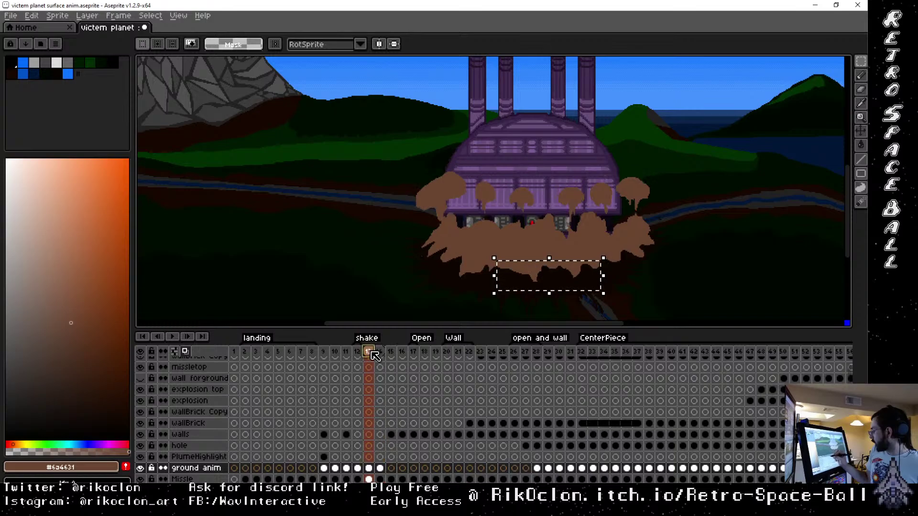
key(Right)
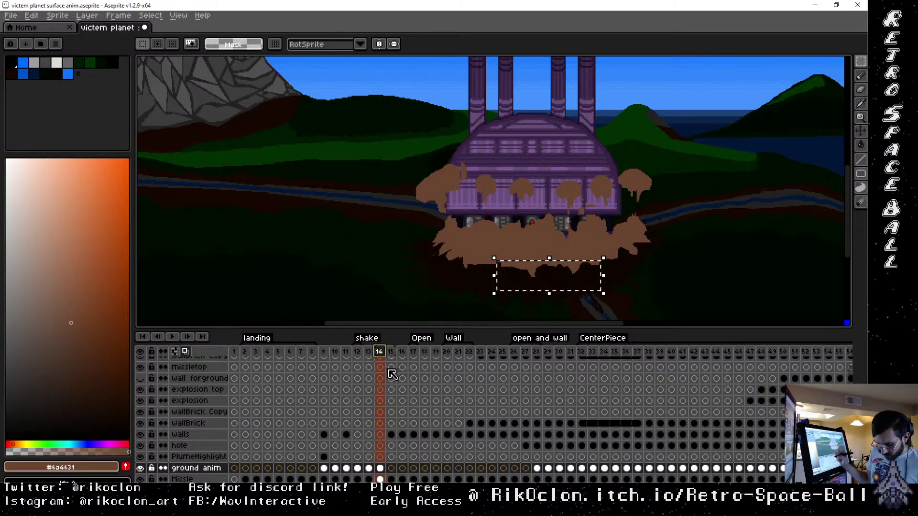
scroll(633, 245, up, 2)
drag(588, 157, 632, 219)
click(625, 209)
mouse_move(624, 170)
mouse_down()
mouse_move(625, 180)
mouse_move(617, 162)
mouse_move(634, 171)
mouse_move(624, 168)
mouse_up()
key(Escape)
drag(629, 218, 623, 210)
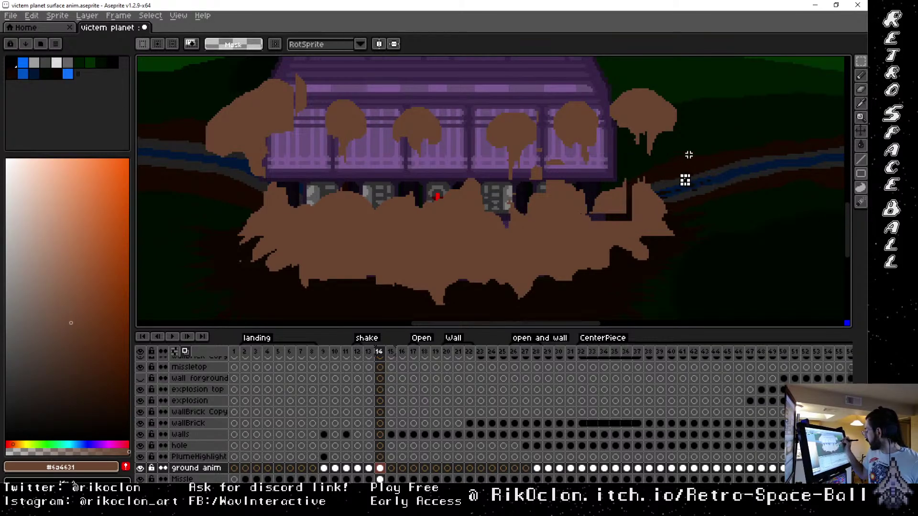
mouse_move(688, 154)
mouse_down()
mouse_move(666, 201)
mouse_move(663, 188)
mouse_up()
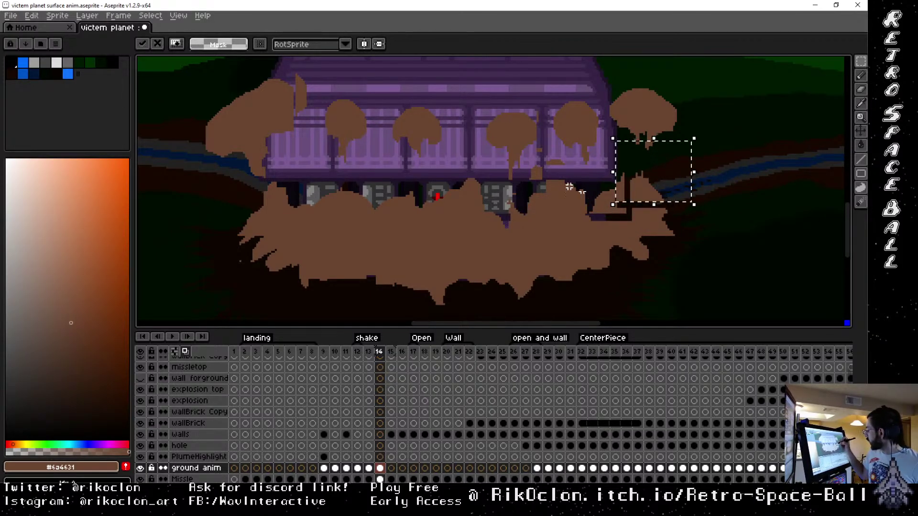
Nudge the humps along the dust cloud's upper edge upward, from right of centre to the middle
drag(532, 174, 588, 215)
drag(584, 208, 585, 199)
mouse_move(488, 158)
mouse_down()
mouse_move(552, 224)
mouse_move(539, 205)
mouse_up()
mouse_move(444, 163)
mouse_down()
mouse_move(497, 238)
mouse_move(484, 215)
mouse_up()
drag(399, 176, 471, 238)
drag(458, 225, 454, 221)
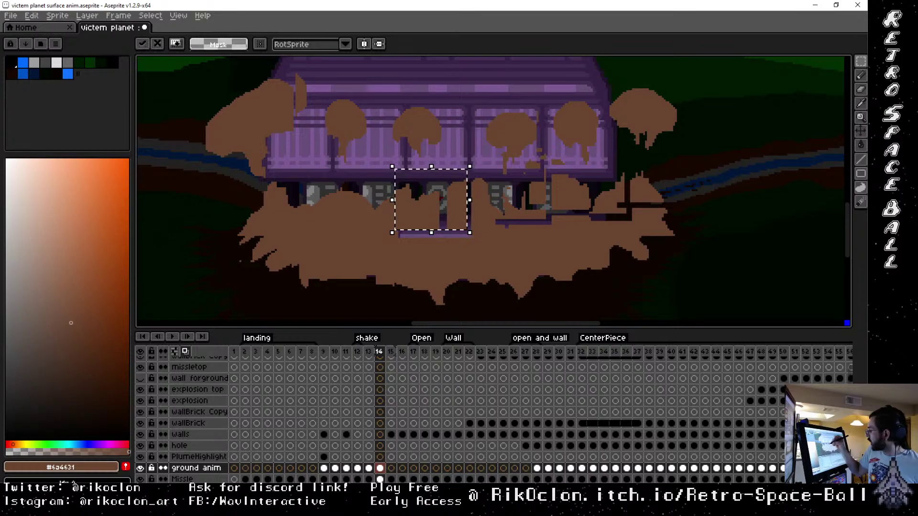
Nudge the left-hand humps of the dust cloud upward and shift its left end slightly outward
drag(349, 170, 412, 233)
drag(406, 224, 403, 217)
drag(293, 165, 369, 240)
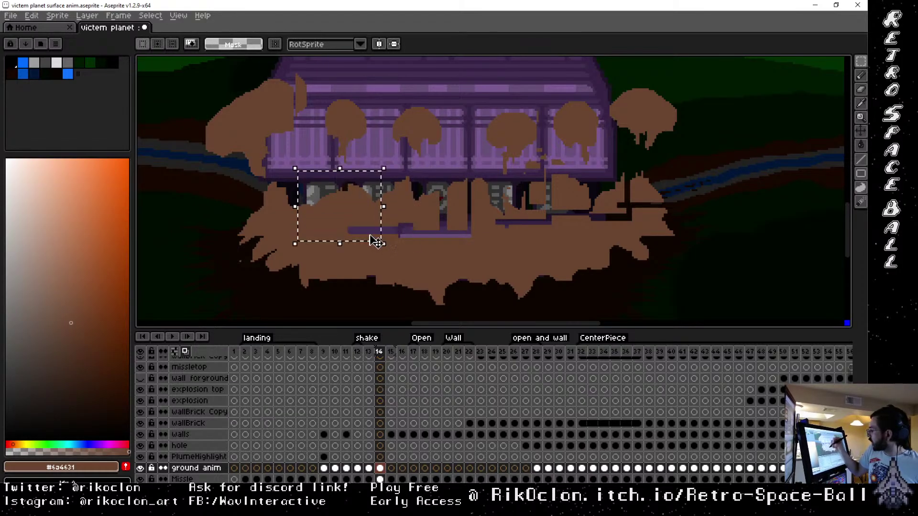
drag(349, 203, 337, 211)
mouse_move(262, 175)
mouse_down()
mouse_move(322, 221)
mouse_move(307, 211)
mouse_up()
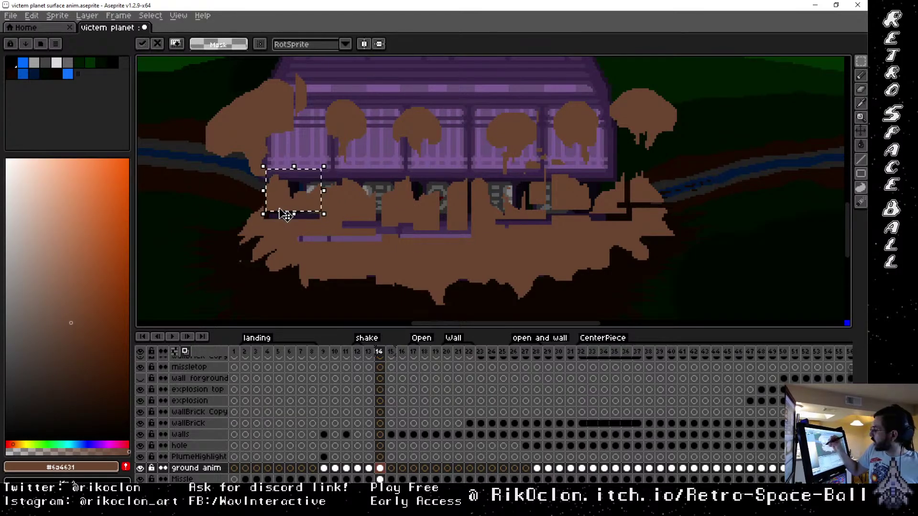
mouse_move(231, 193)
mouse_down()
mouse_move(295, 242)
mouse_move(286, 233)
mouse_up()
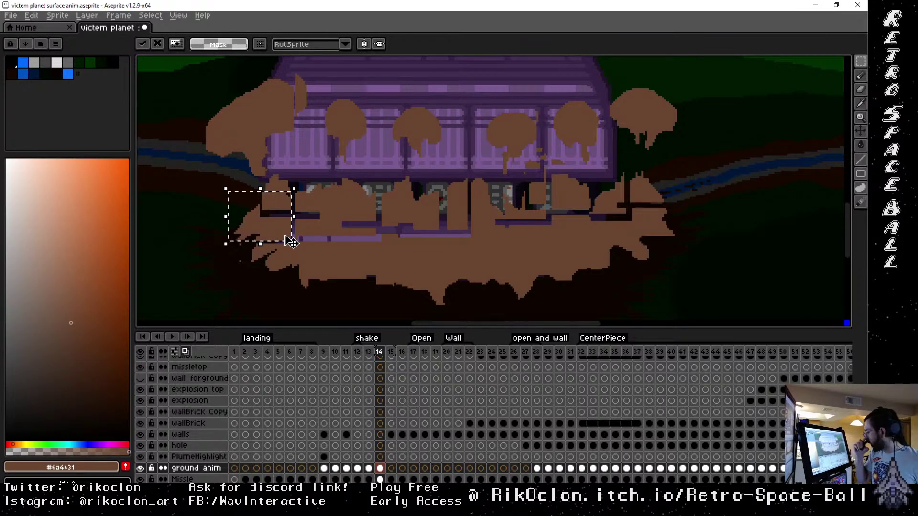
Clear the selection and paint over the gaps inside the dust cloud in frame 14 with an 18 px brown (#6a4631) brush
click(380, 353)
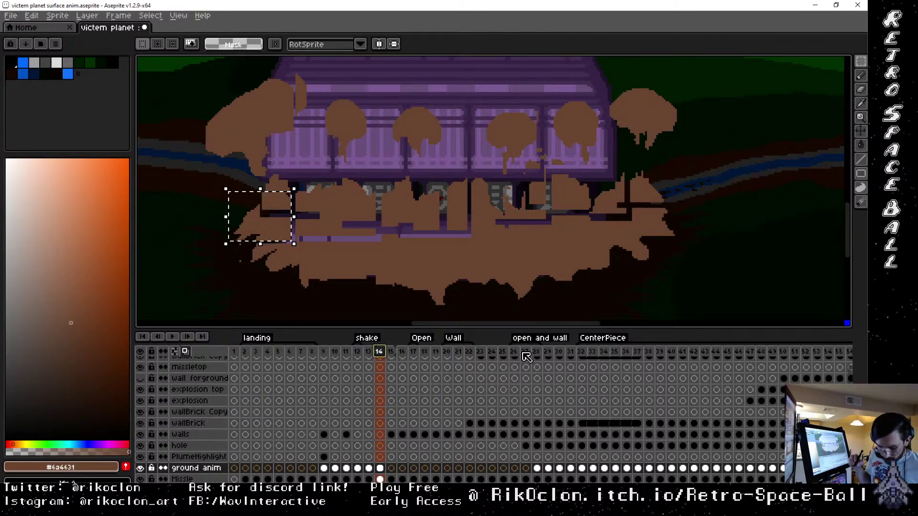
key(i)
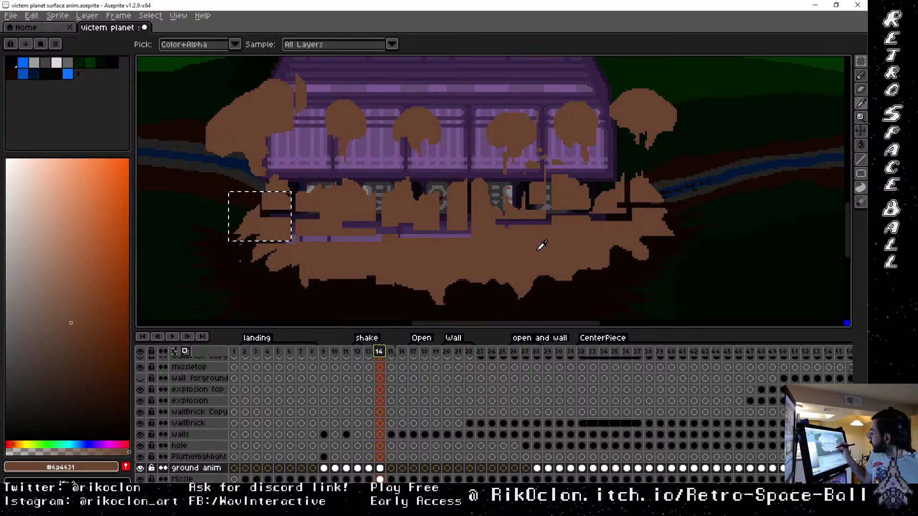
key(b)
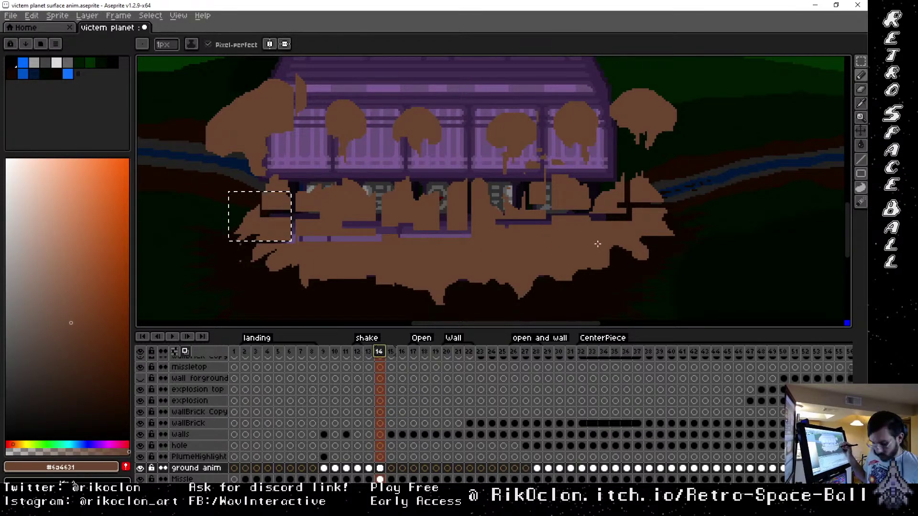
key(v)
key(ctrl+d)
key(b)
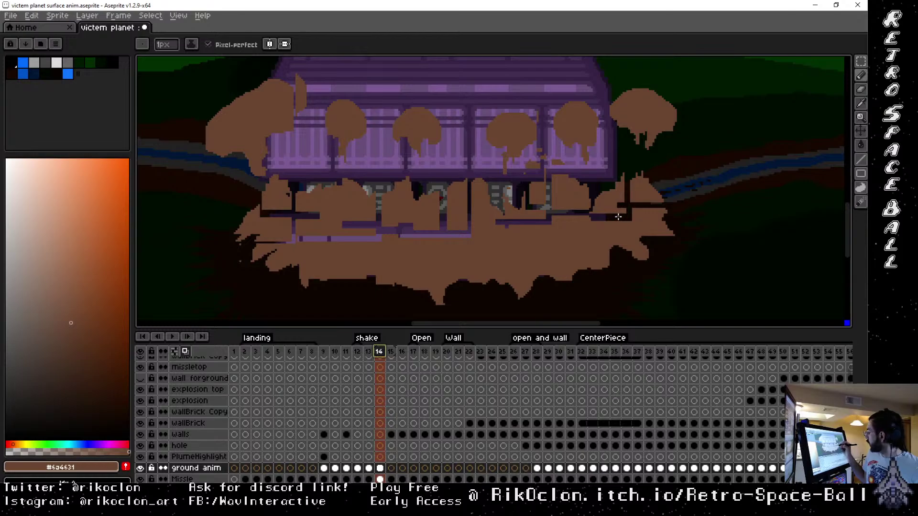
drag(621, 223, 629, 208)
key(plus)
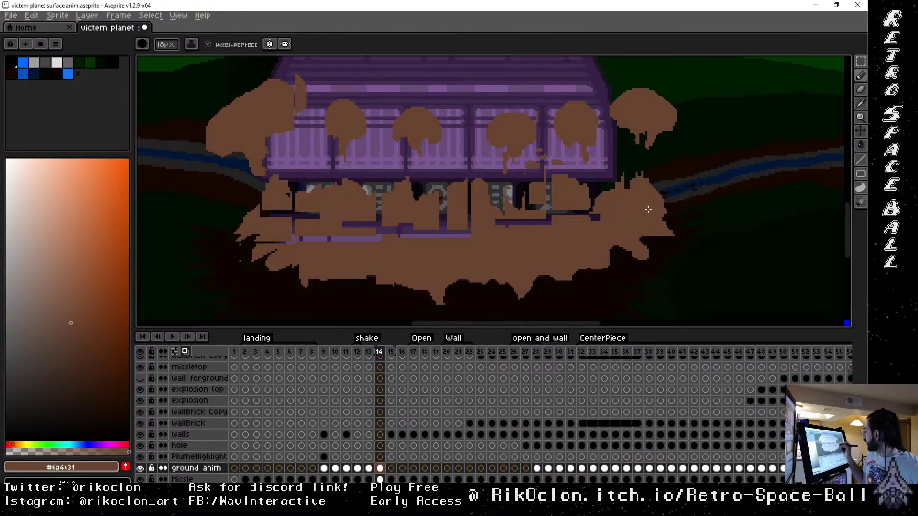
drag(592, 219, 550, 219)
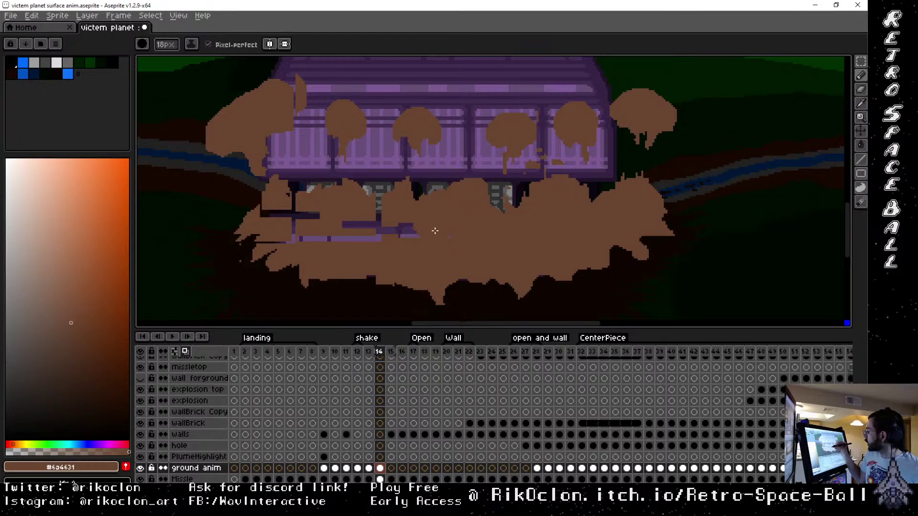
drag(434, 231, 407, 230)
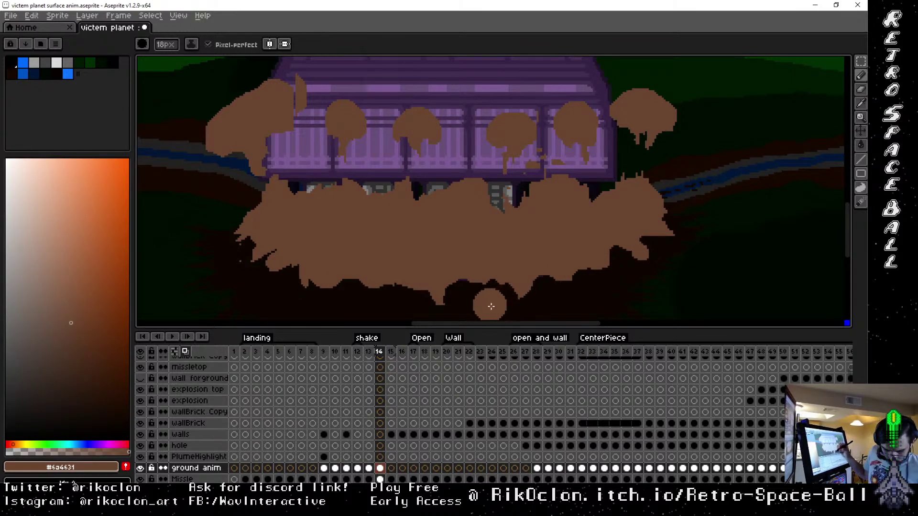
Tidy the ragged edges and stray bits of the frame 14 dust with a 2 px Eraser, and compare it with frame 13
key(b)
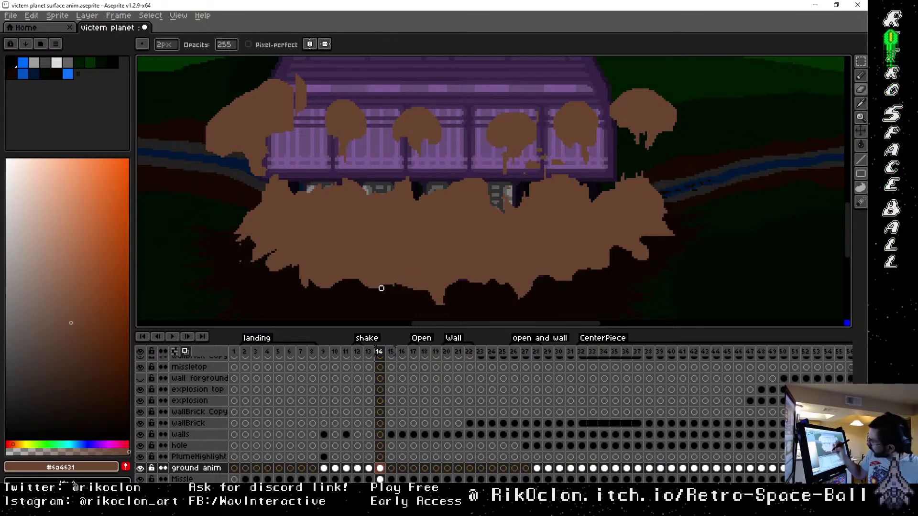
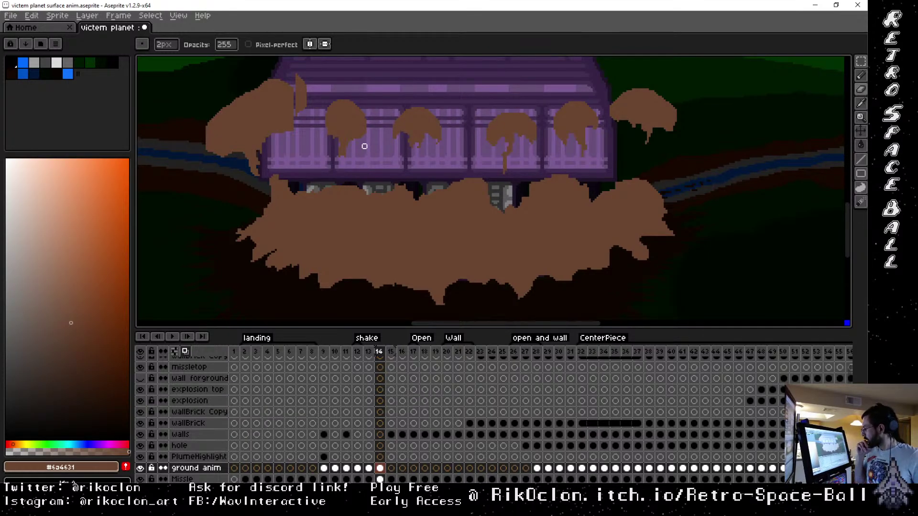
click(369, 352)
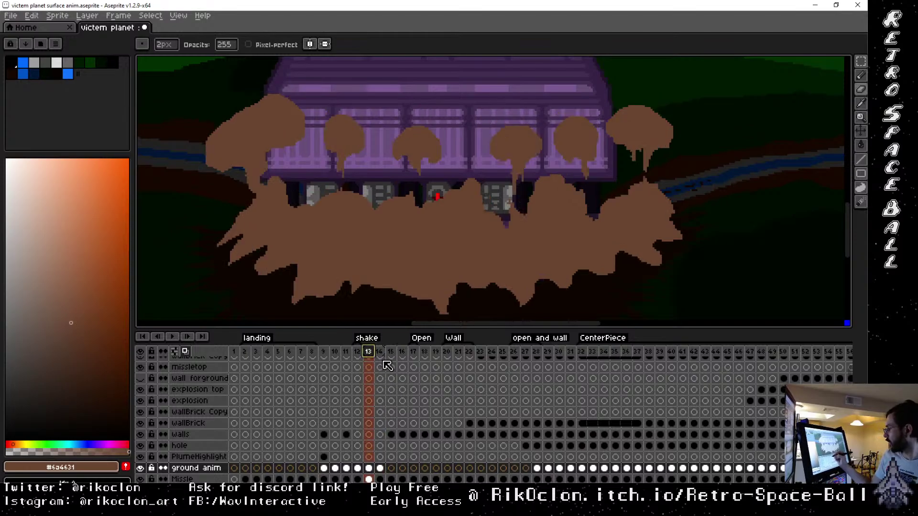
click(380, 352)
click(368, 352)
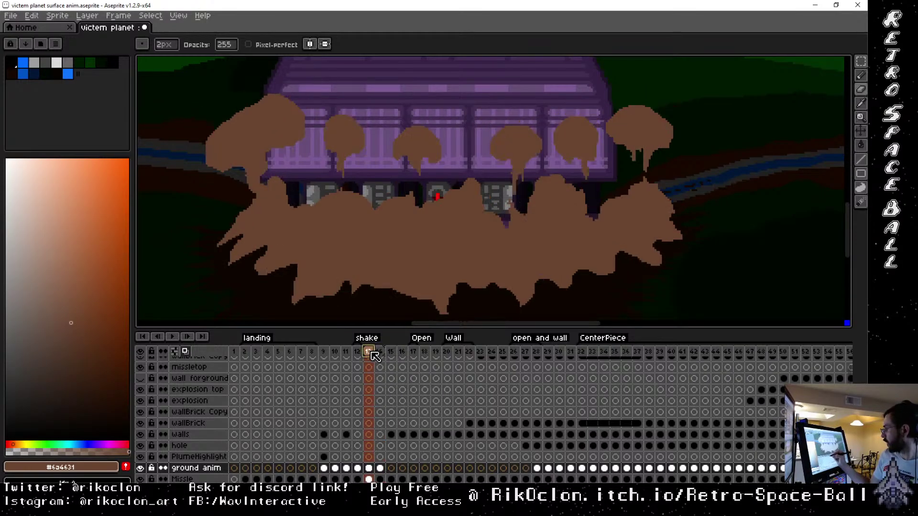
Fill the gap in frame 14's upper-left dust puff with the 18 px brown brush, trim its top with a 2 px Eraser, and compare neighbouring frames
click(380, 353)
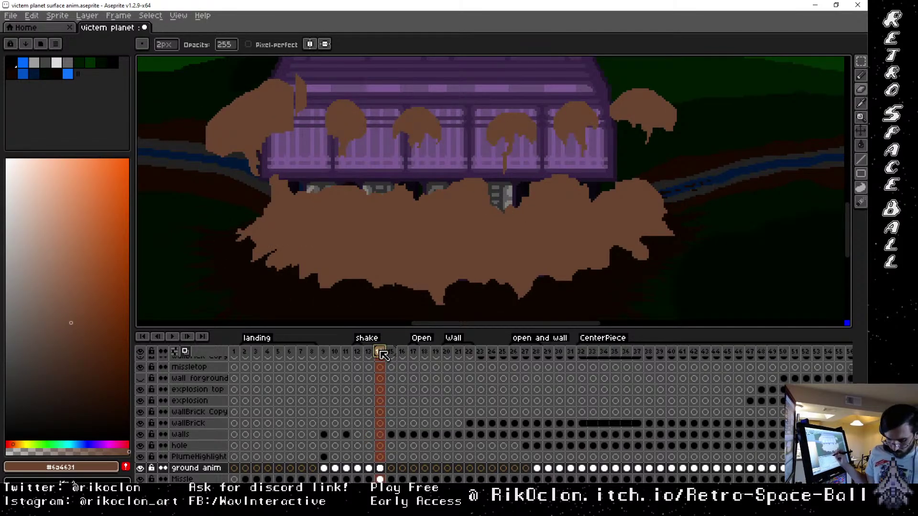
key(i)
key(b)
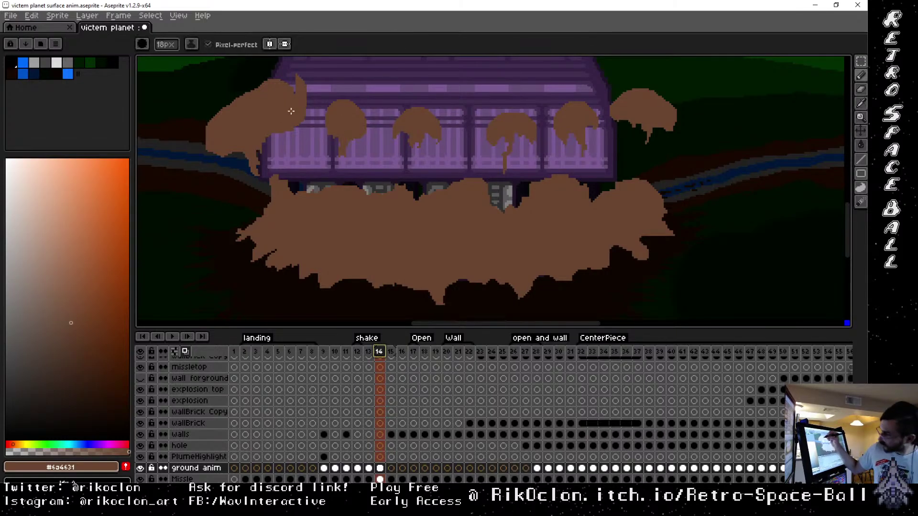
drag(289, 109, 292, 111)
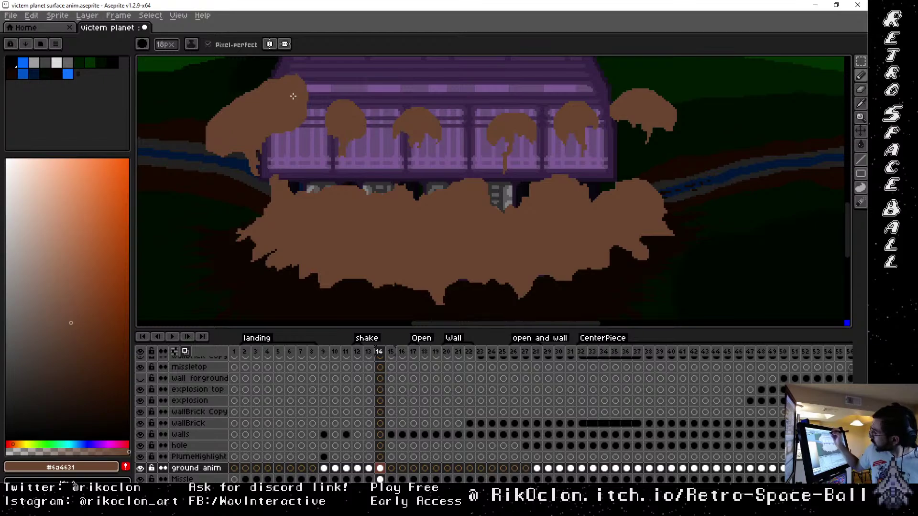
key(e)
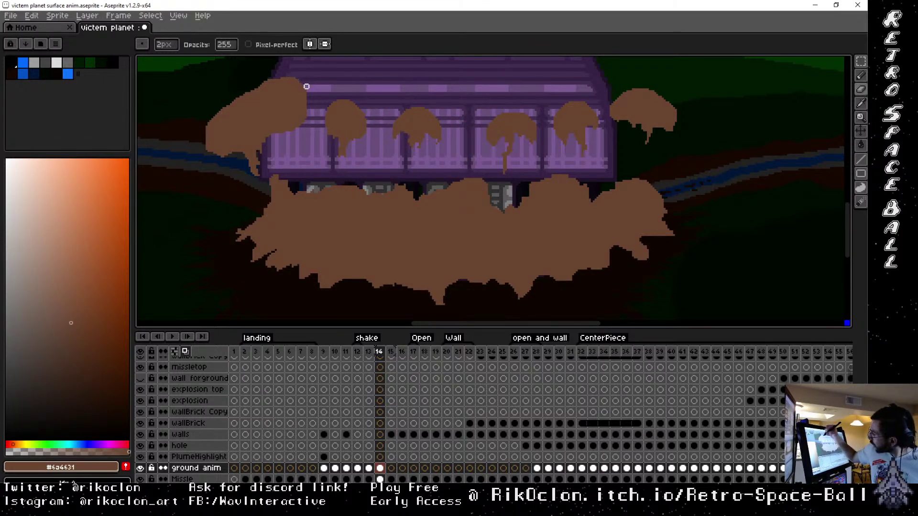
drag(308, 109, 290, 77)
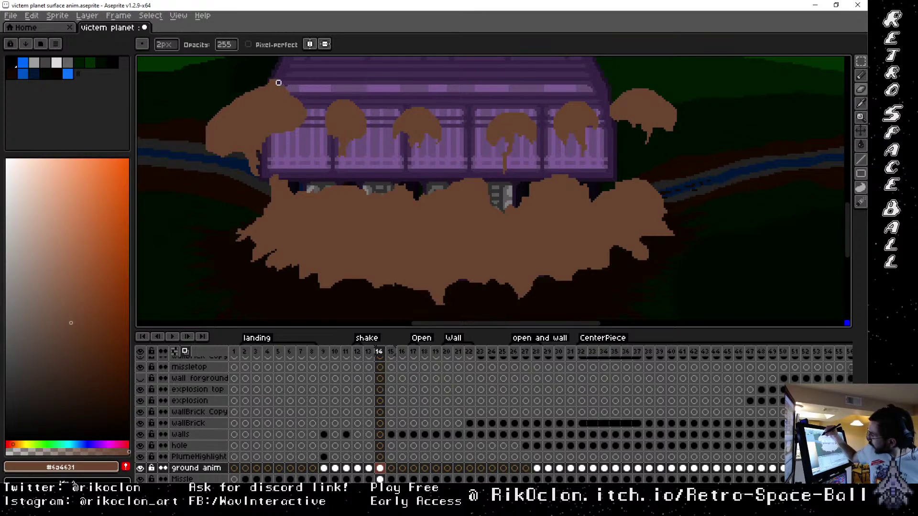
drag(268, 83, 289, 90)
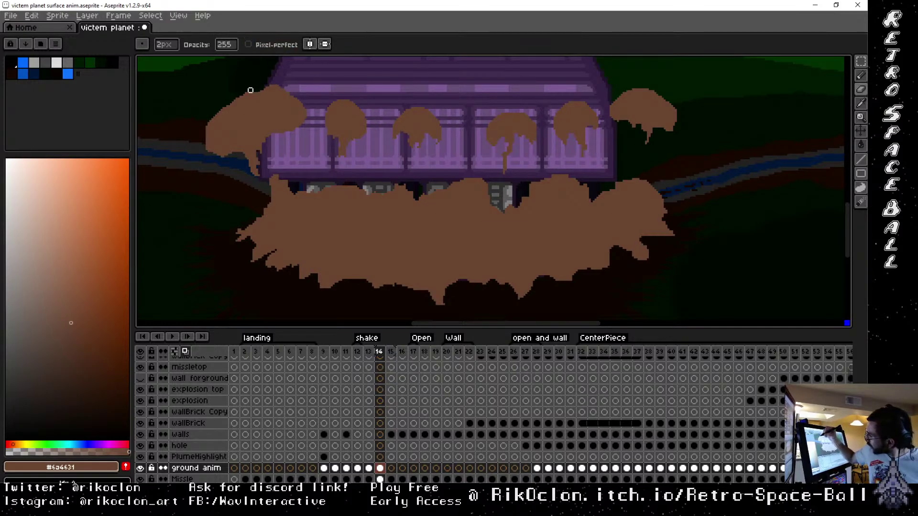
click(368, 353)
click(382, 352)
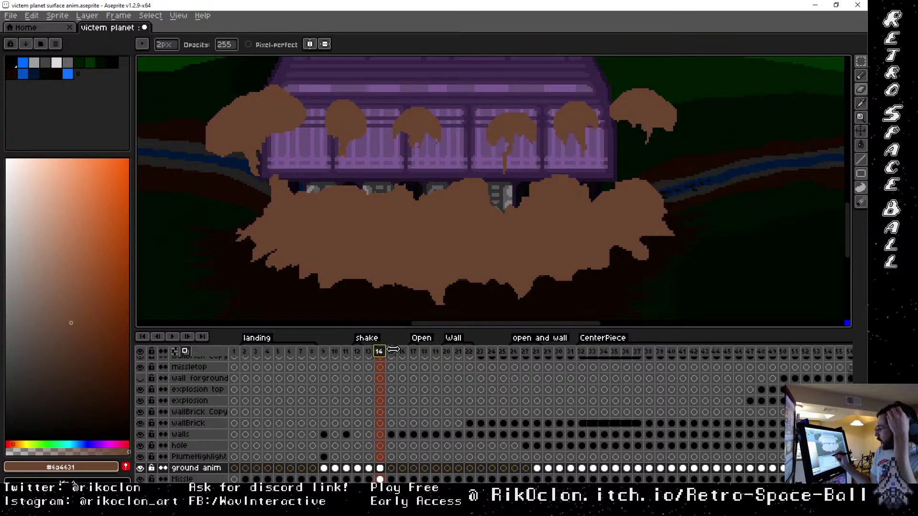
click(388, 353)
click(384, 353)
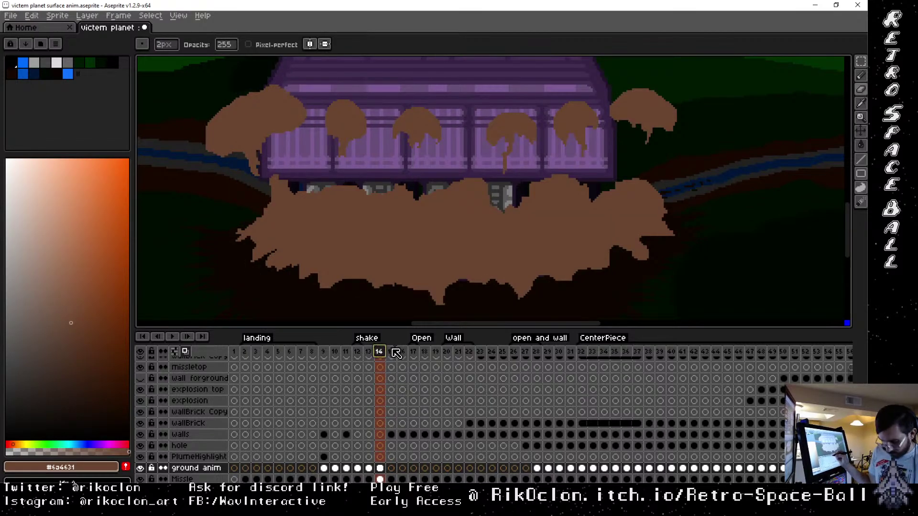
Select the large upper-left dust puff in frame 14 and move it slightly upward
key(m)
drag(172, 89, 313, 147)
drag(158, 73, 317, 165)
click(315, 163)
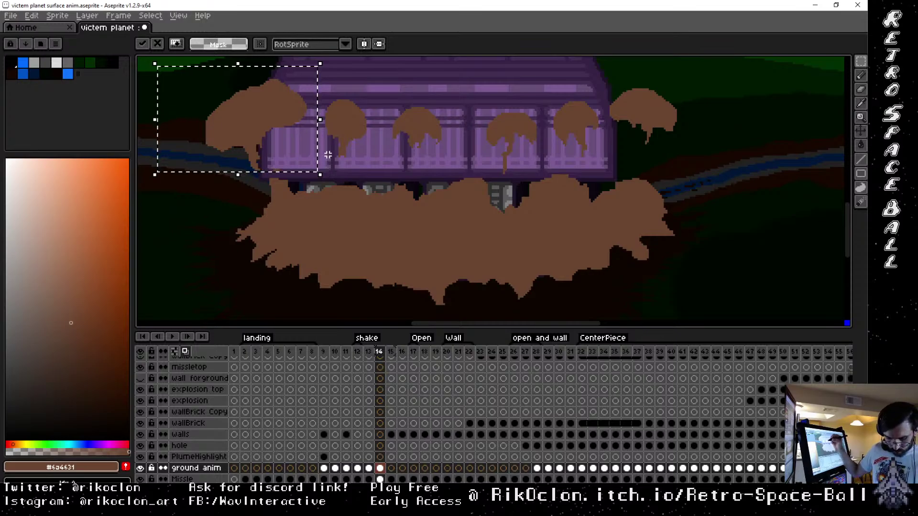
click(328, 155)
Erase the humps and spikes along the lower dust cloud's upper edge in frame 14, from its left end to right of centre
key(b)
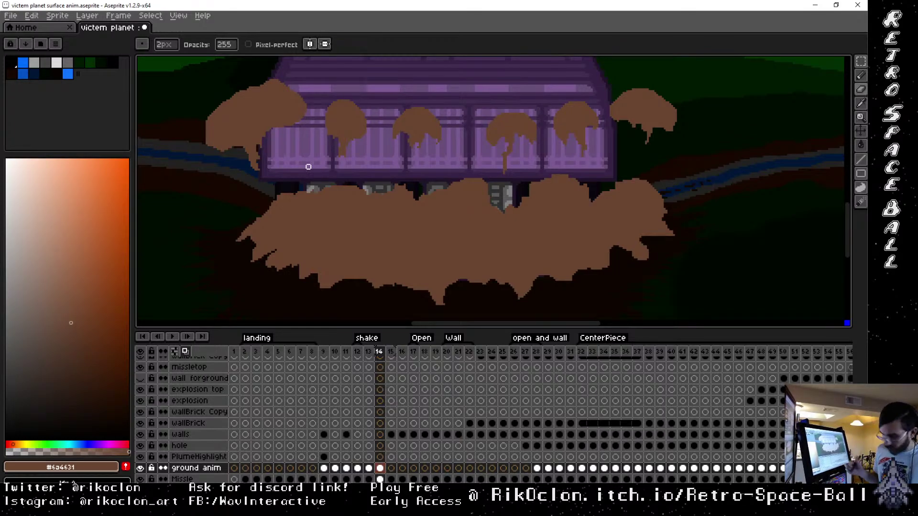
mouse_move(304, 190)
mouse_down()
mouse_move(407, 184)
mouse_move(417, 187)
mouse_move(409, 201)
mouse_move(397, 198)
mouse_move(491, 182)
mouse_move(462, 197)
mouse_move(482, 192)
mouse_move(503, 205)
mouse_move(494, 211)
mouse_move(553, 187)
mouse_move(540, 185)
mouse_move(560, 174)
mouse_move(589, 194)
mouse_move(578, 187)
mouse_move(615, 193)
mouse_move(529, 197)
mouse_up()
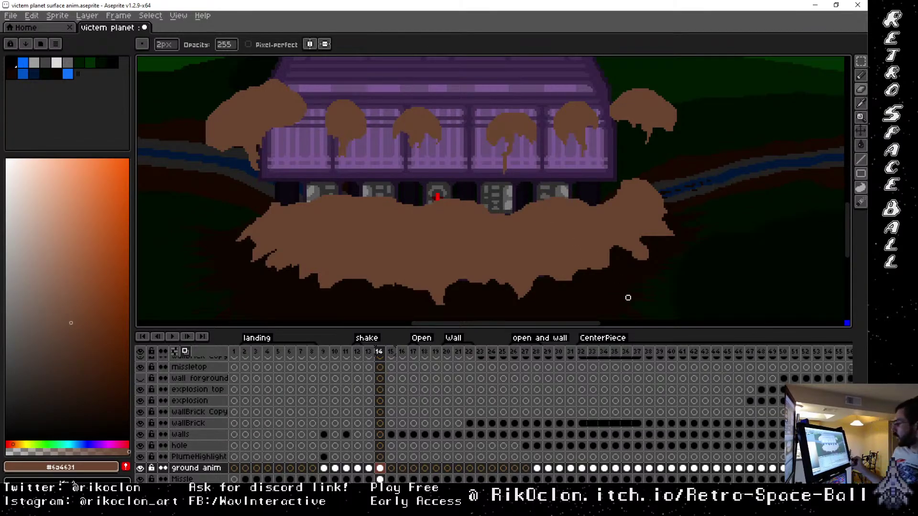
mouse_move(303, 198)
mouse_down()
mouse_move(284, 208)
mouse_move(294, 210)
mouse_move(286, 197)
mouse_move(265, 200)
mouse_move(251, 227)
mouse_up()
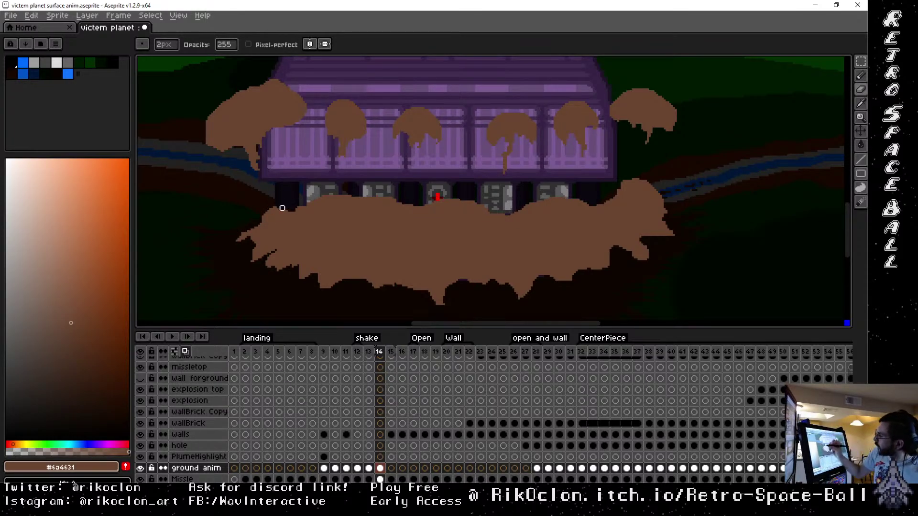
click(378, 353)
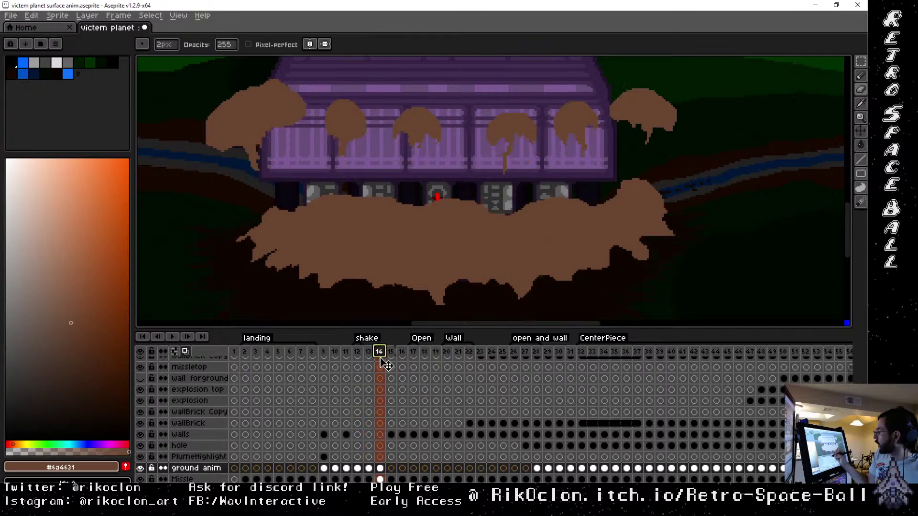
Nudge the five remaining floating dust puffs in frame 14 slightly upward, selecting and moving each one separately
key(m)
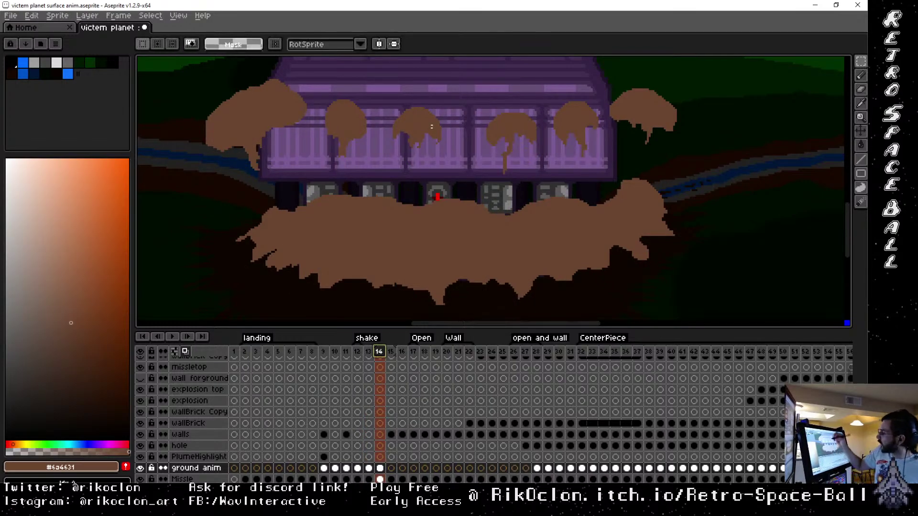
drag(374, 89, 457, 156)
click(445, 137)
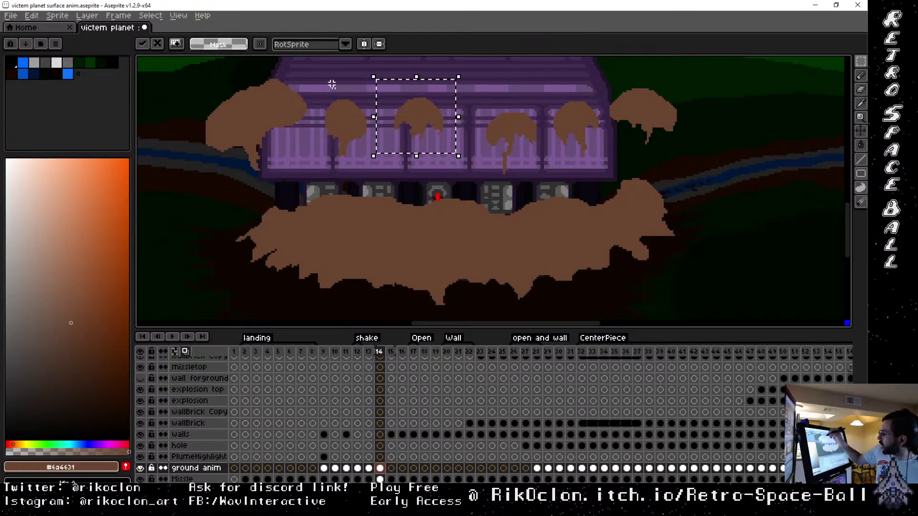
drag(308, 68, 386, 165)
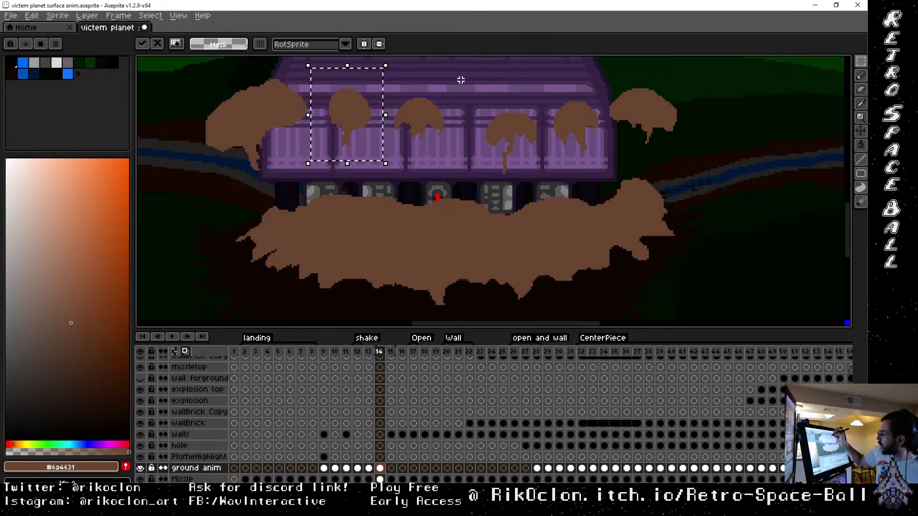
drag(463, 81, 545, 182)
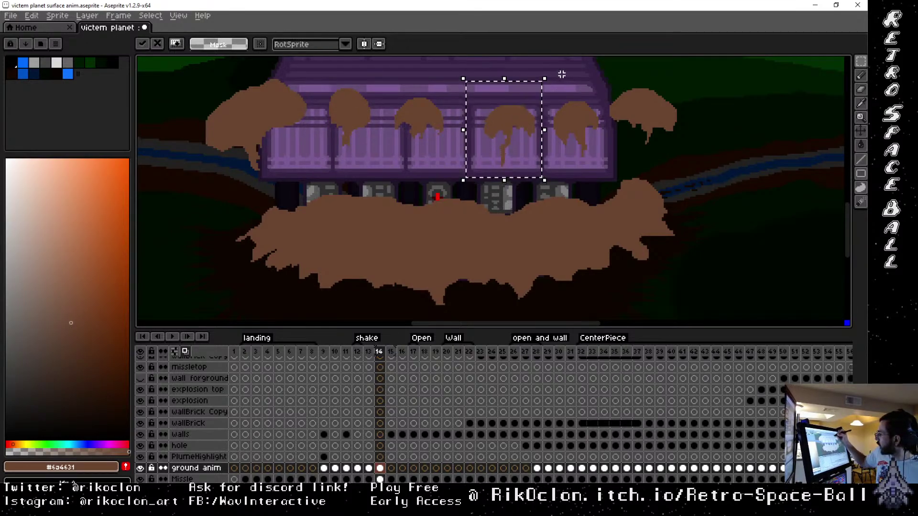
drag(605, 72, 554, 188)
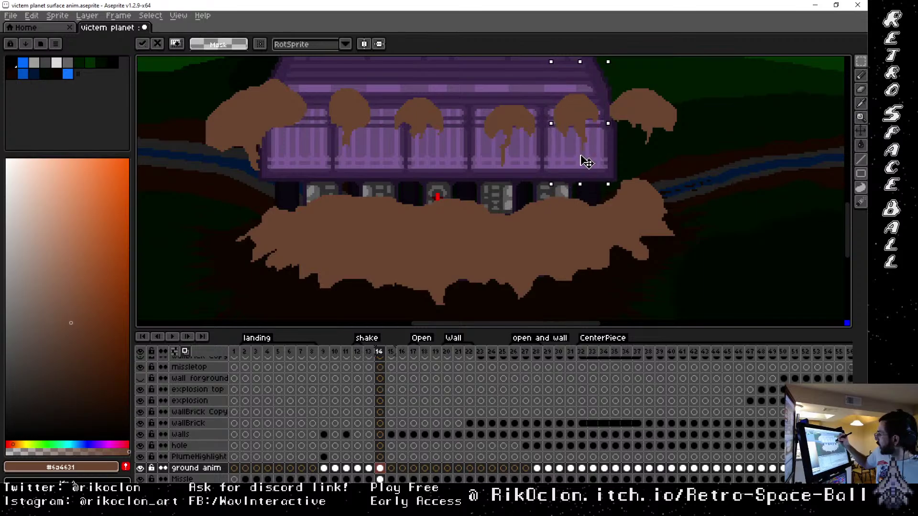
drag(611, 72, 704, 145)
Go through frames 9 to 15 back and forth to examine how the dust cloud's motion flows
click(368, 352)
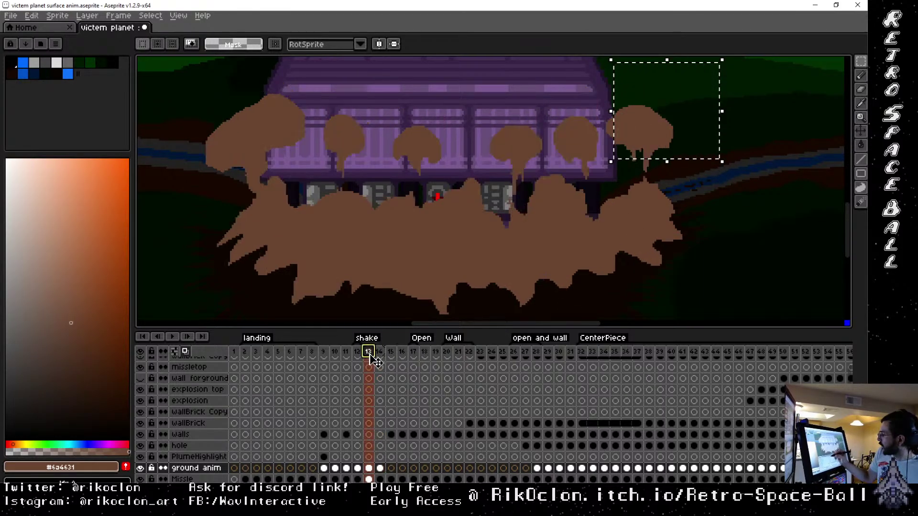
click(379, 351)
click(391, 352)
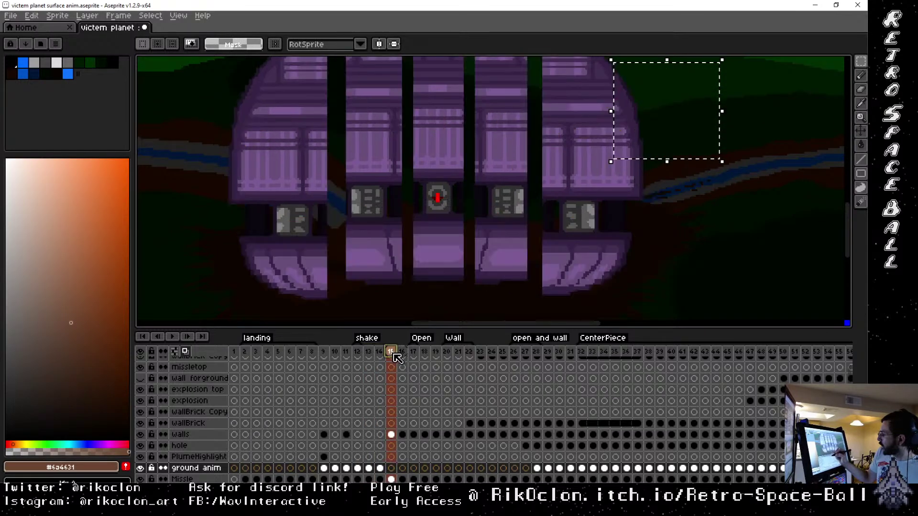
click(381, 353)
click(372, 352)
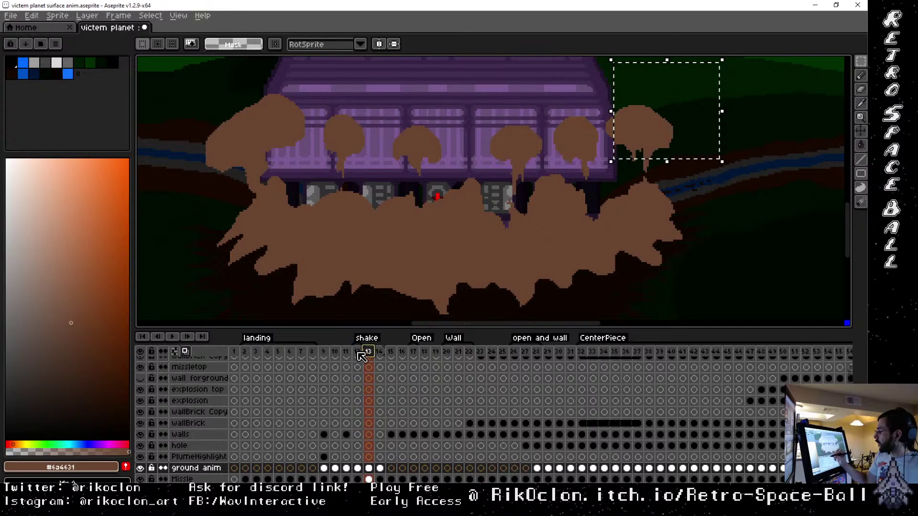
click(358, 352)
click(346, 354)
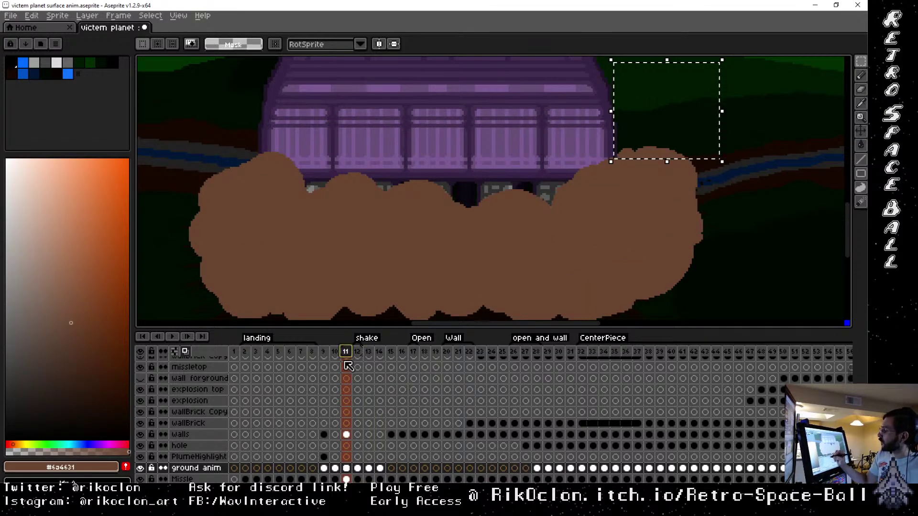
click(336, 354)
click(325, 354)
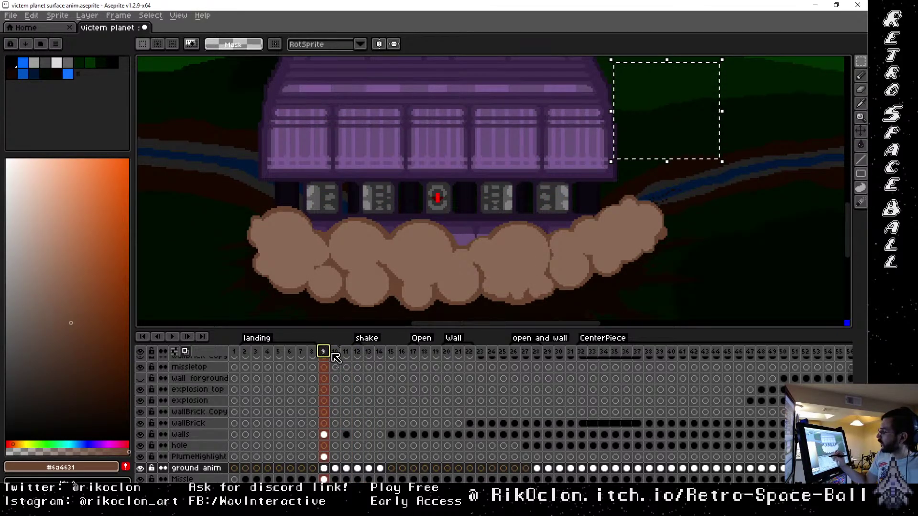
click(336, 354)
click(348, 354)
click(358, 354)
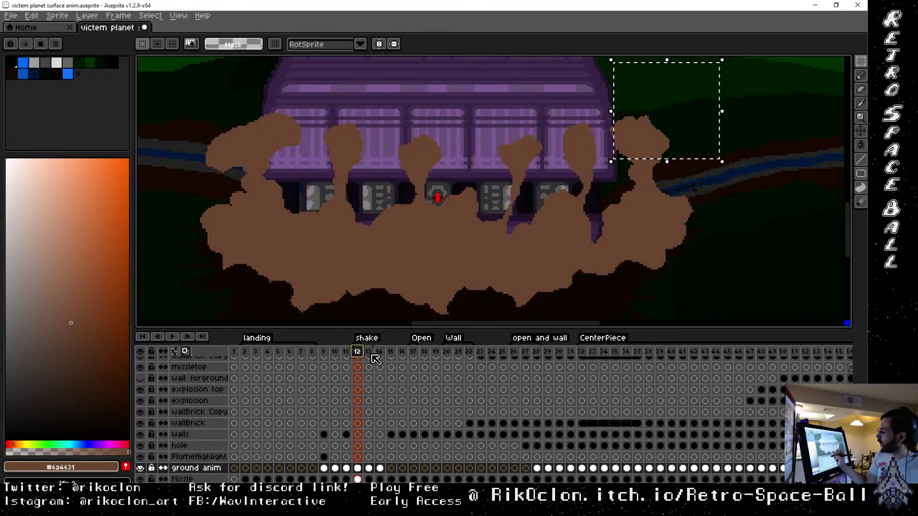
click(369, 354)
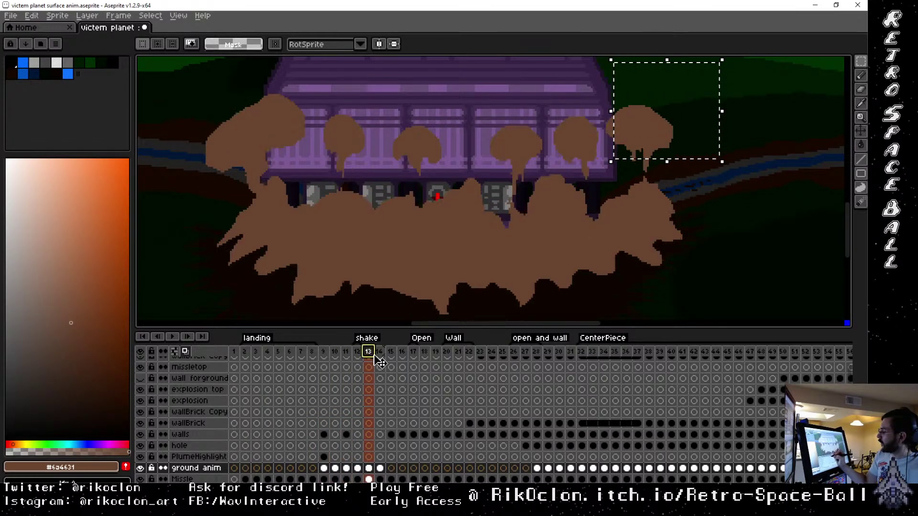
click(380, 354)
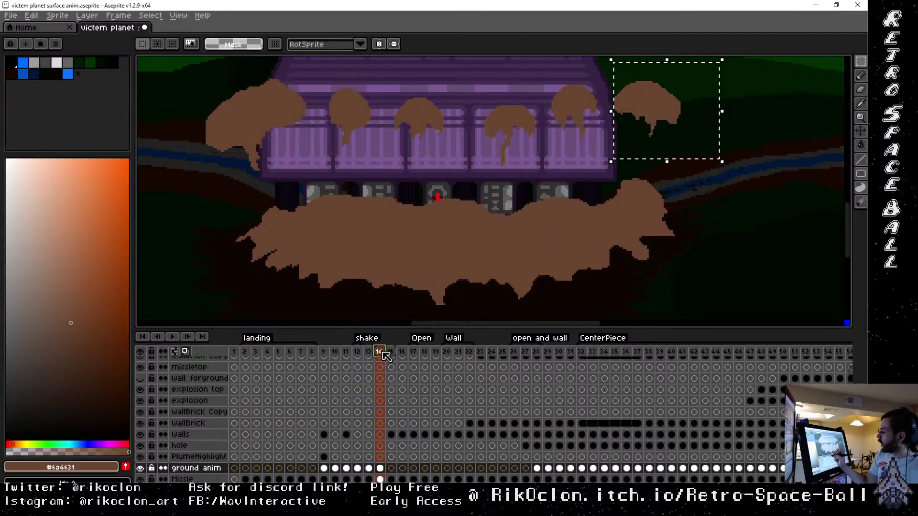
click(391, 353)
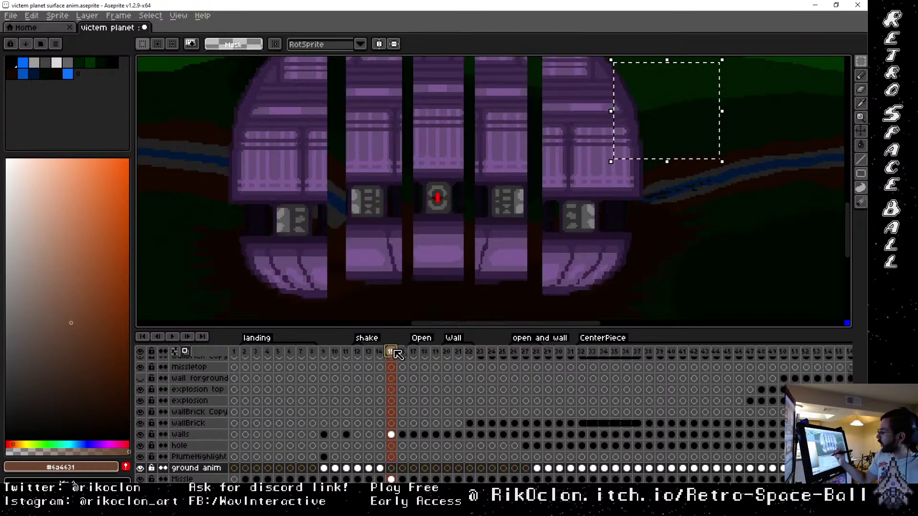
click(381, 353)
drag(384, 356, 390, 359)
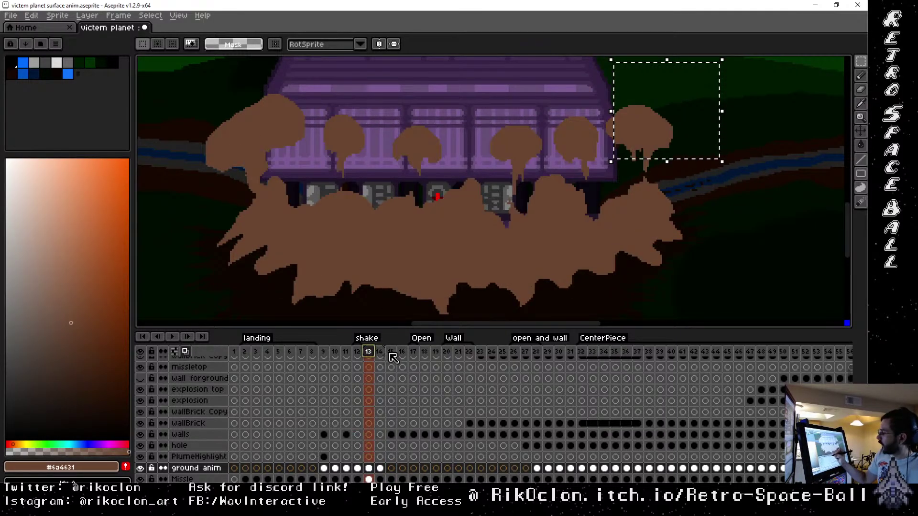
click(391, 354)
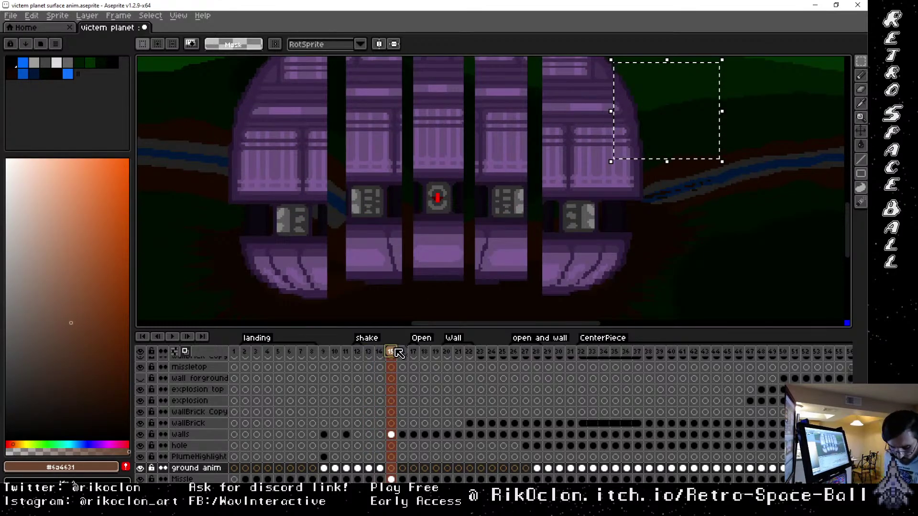
Clear the selection and link the ground anim cels of frames 14 and 15 to carry the dust drawing into frame 15
key(ctrl+d)
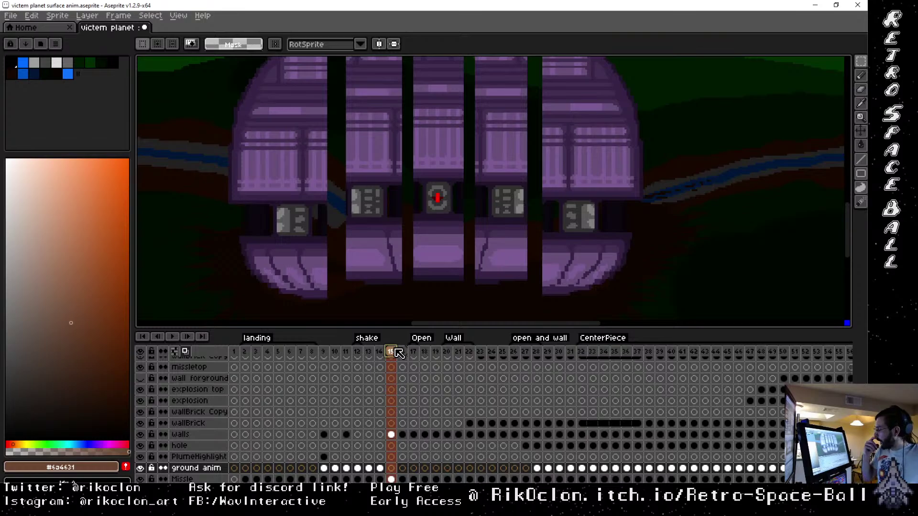
key(Left)
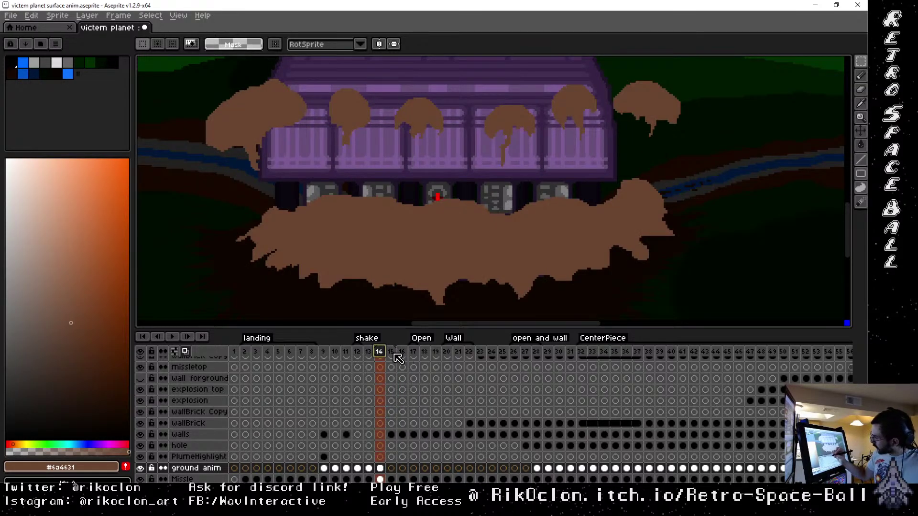
key(Right)
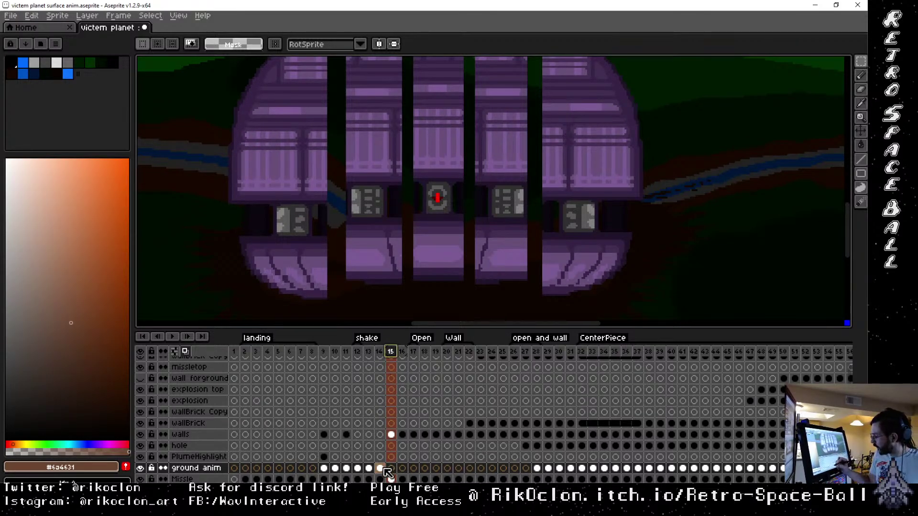
drag(380, 468, 392, 460)
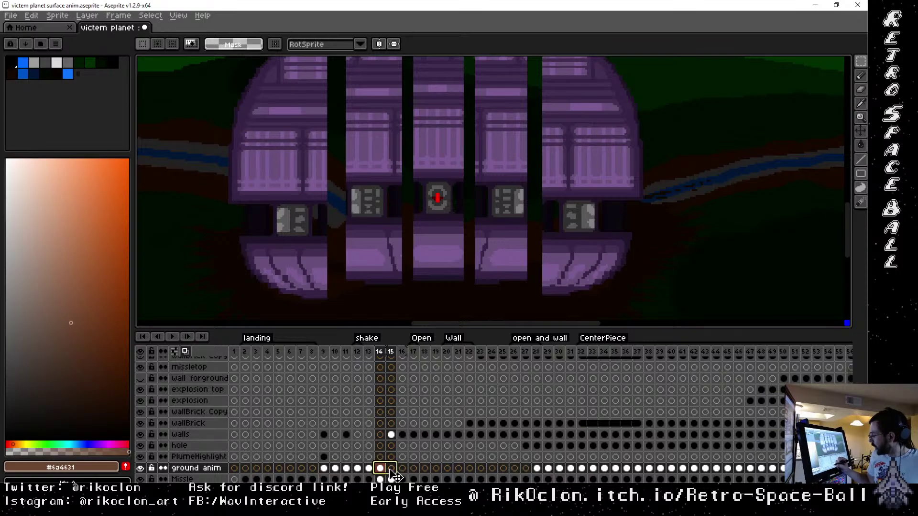
right_click(391, 470)
click(417, 472)
right_click(391, 468)
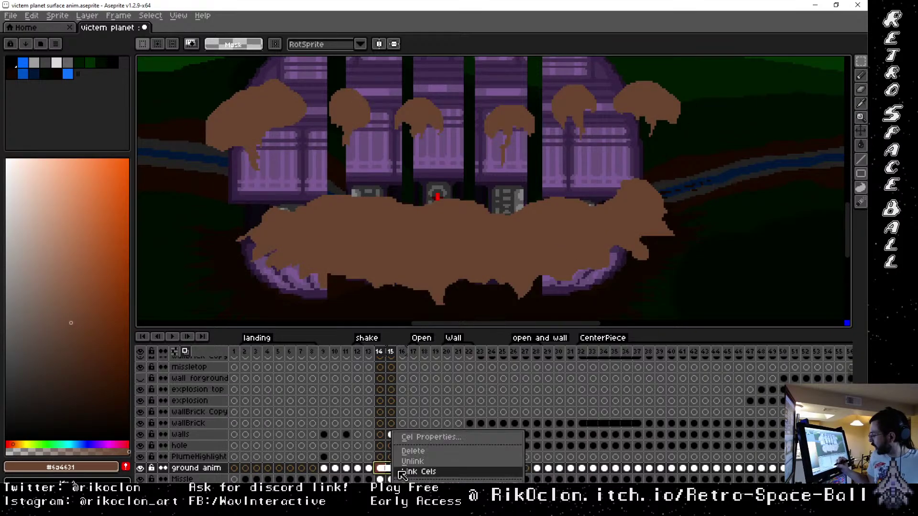
click(417, 472)
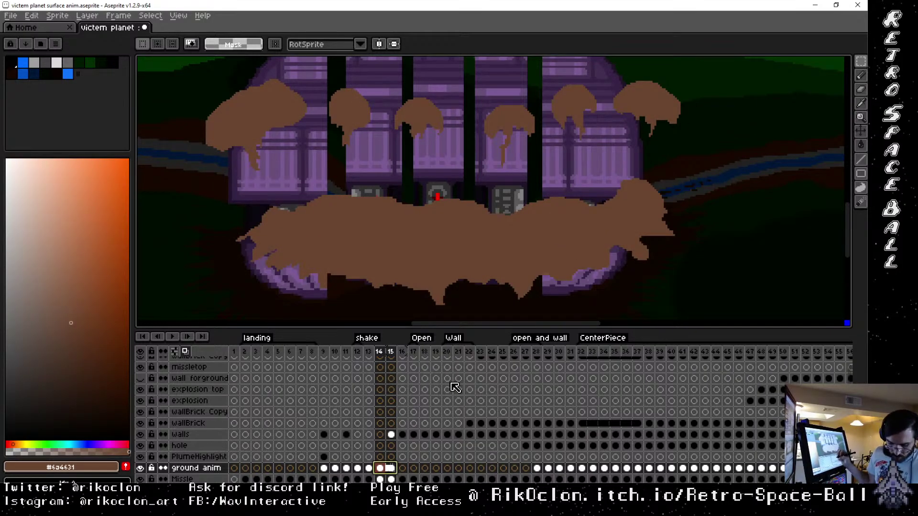
Erase four narrow vertical gaps through the lower dust cloud in frame 15, splitting it into five sections along the missile's panel gaps
key(b)
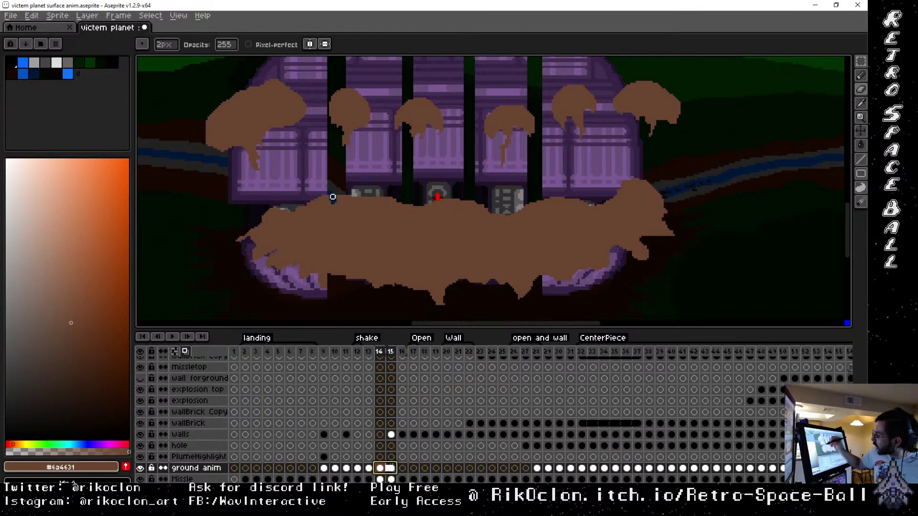
mouse_move(332, 197)
mouse_down()
mouse_move(334, 219)
mouse_move(333, 195)
mouse_move(334, 264)
mouse_up()
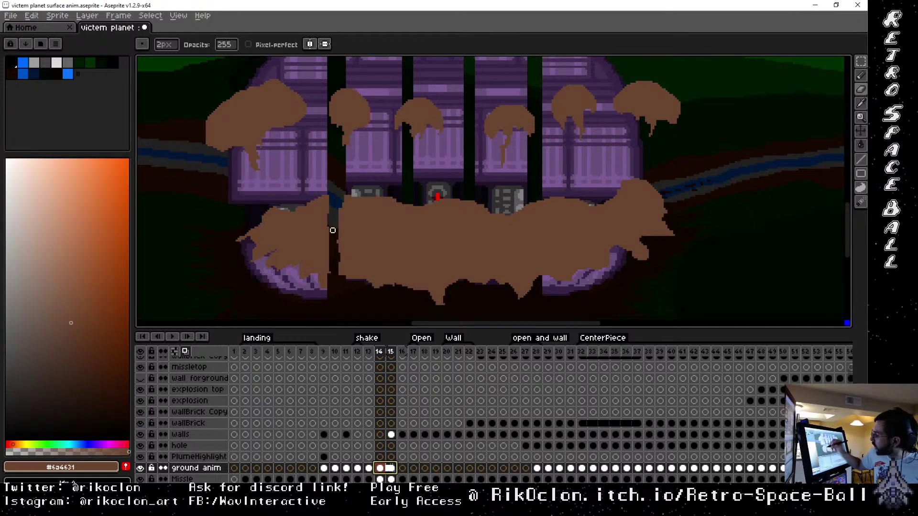
click(333, 230)
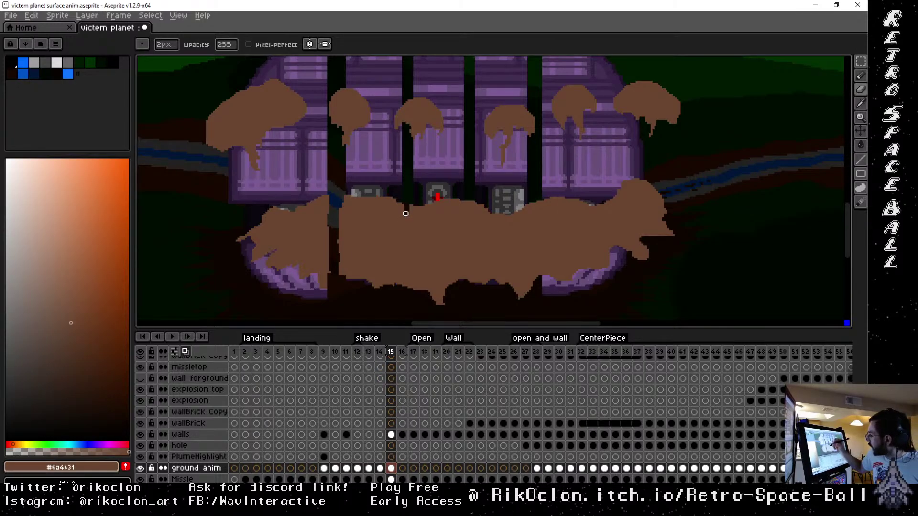
drag(406, 212, 407, 279)
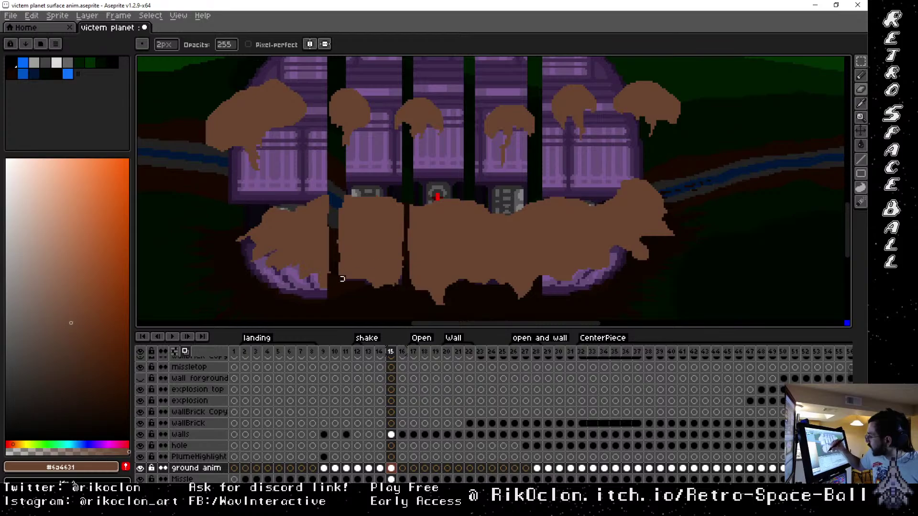
mouse_move(471, 213)
mouse_down()
mouse_move(469, 199)
mouse_move(465, 281)
mouse_up()
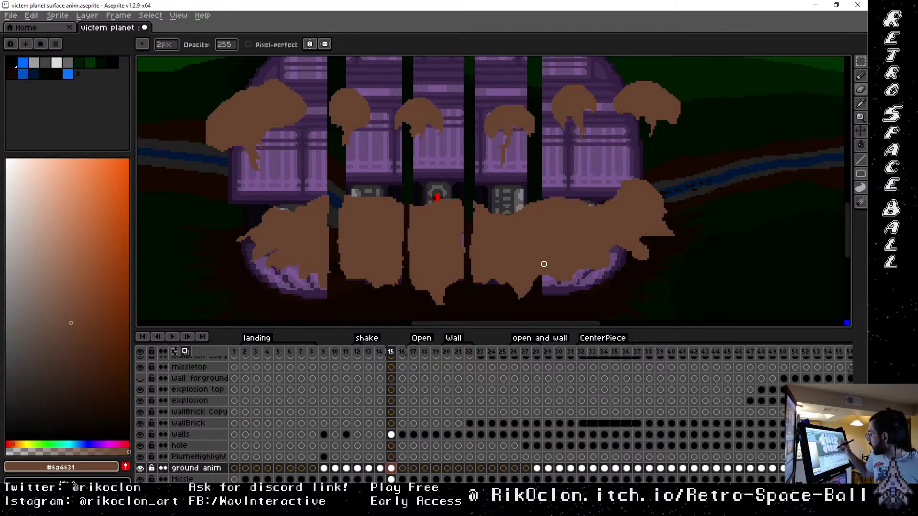
mouse_move(536, 299)
mouse_down()
mouse_move(538, 199)
mouse_move(533, 259)
mouse_up()
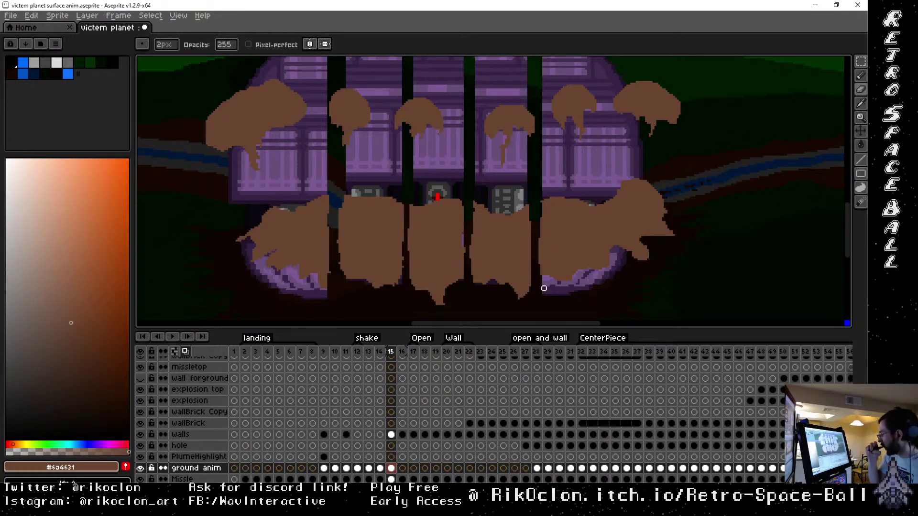
Extend the rightmost dust section in frame 15 outward and downward with an 18 px brush in brown #6a4631, rounding its outer end
key(i)
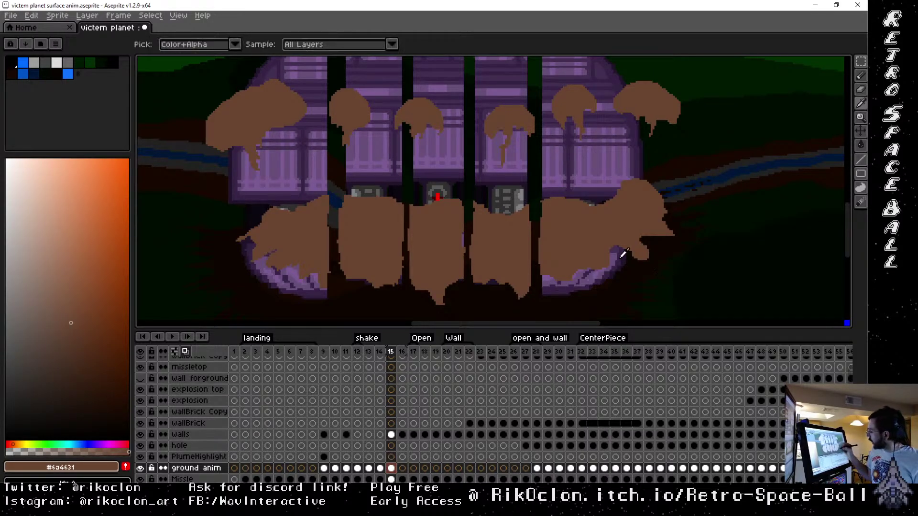
key(b)
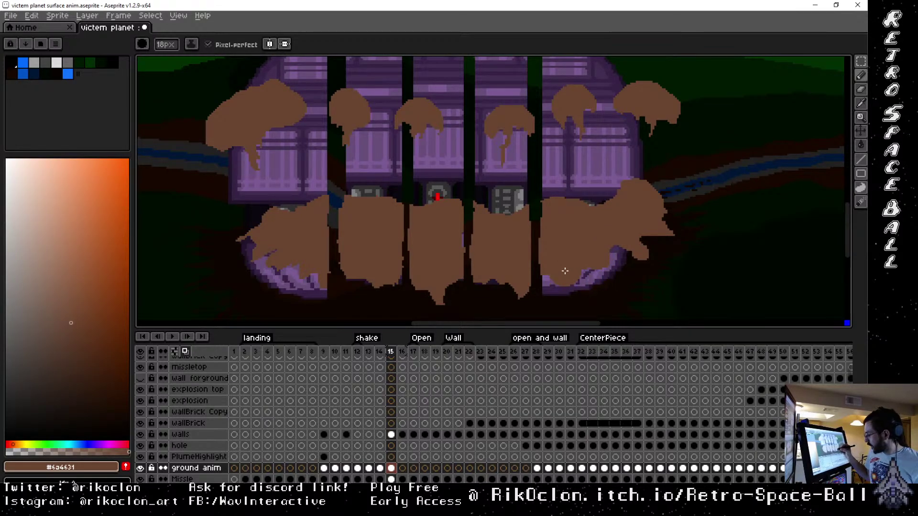
mouse_move(616, 242)
mouse_down()
mouse_move(622, 251)
mouse_move(607, 268)
mouse_move(631, 268)
mouse_move(617, 270)
mouse_move(642, 252)
mouse_move(622, 245)
mouse_move(655, 267)
mouse_move(684, 231)
mouse_move(653, 235)
mouse_move(670, 221)
mouse_move(660, 216)
mouse_up()
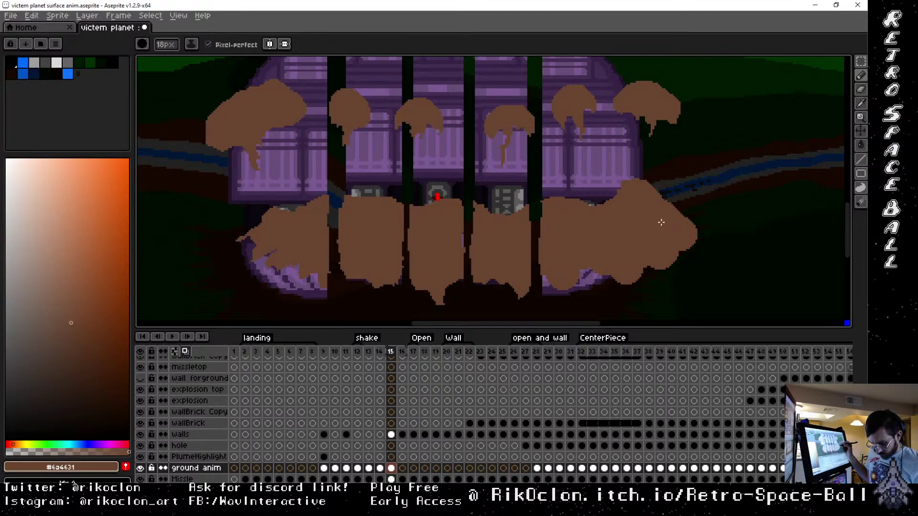
alt+click(666, 216)
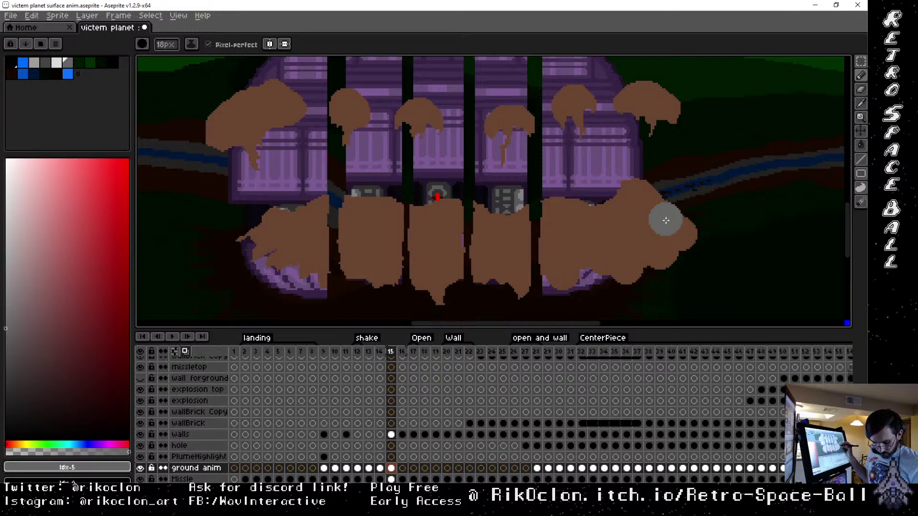
alt+click(638, 227)
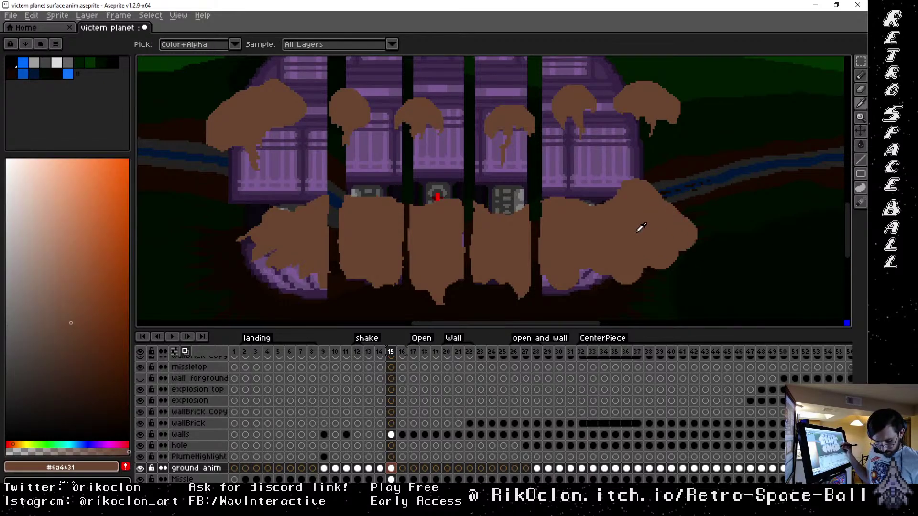
mouse_move(659, 212)
mouse_down()
mouse_move(689, 182)
mouse_move(694, 206)
mouse_move(673, 203)
mouse_up()
Paint a raised peak at the upper right of the rightmost dust section and small humps along its upper edge, using a smaller brush
key(minus)
key(minus)
key(minus)
key(minus)
key(minus)
key(minus)
key(minus)
key(minus)
key(minus)
key(minus)
key(minus)
key(minus)
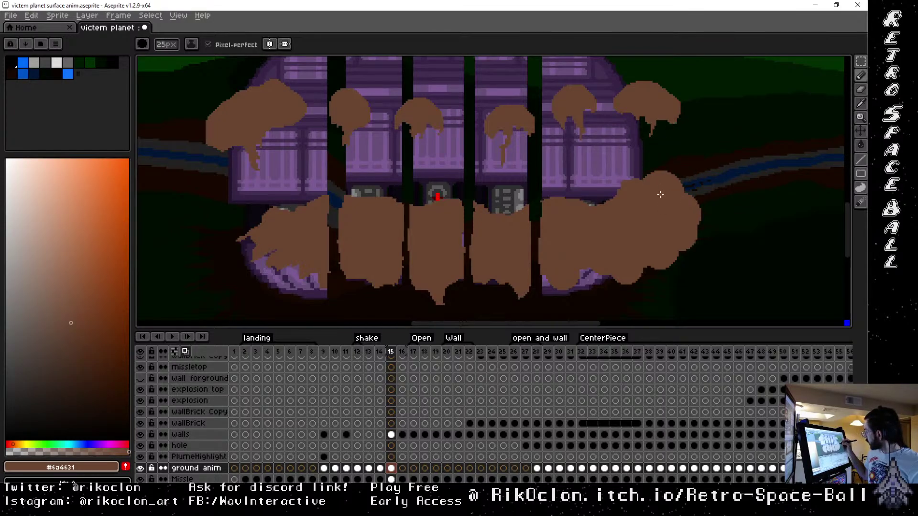
key(minus)
key(minus)
key(minus)
key(minus)
key(minus)
key(minus)
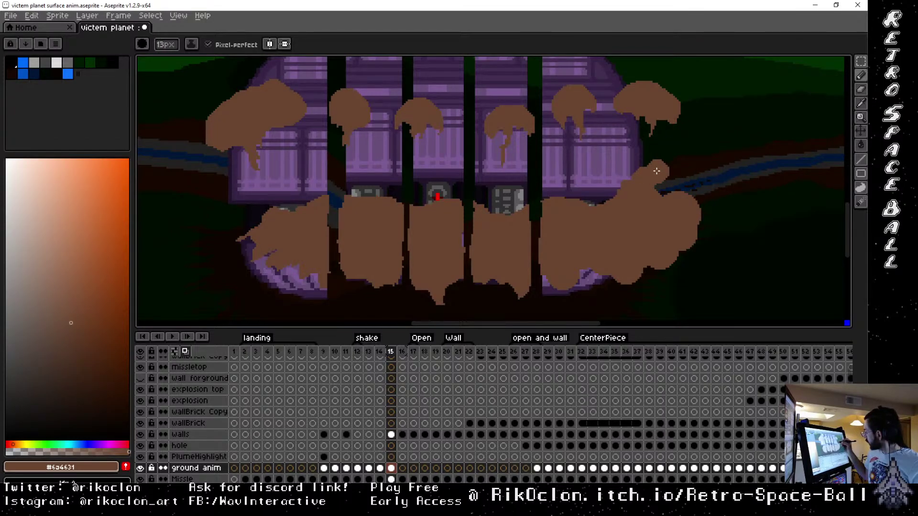
drag(649, 166, 666, 195)
drag(568, 200, 593, 210)
Fill out the rightmost section's lower edge and add rounded lumps to the fourth dust section's bottom and right side, ending with a 13 px brush
key(plus)
key(plus)
key(plus)
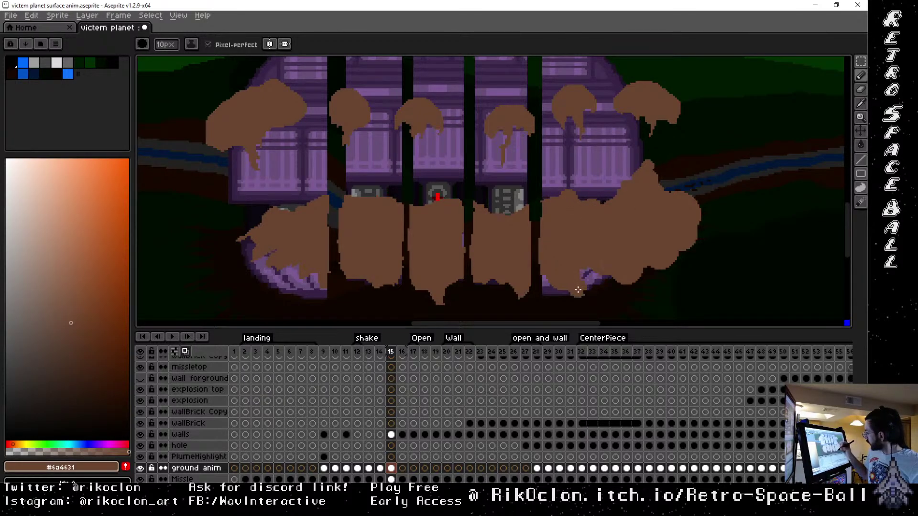
key(plus)
key(plus)
key(plus)
key(plus)
drag(524, 294, 509, 294)
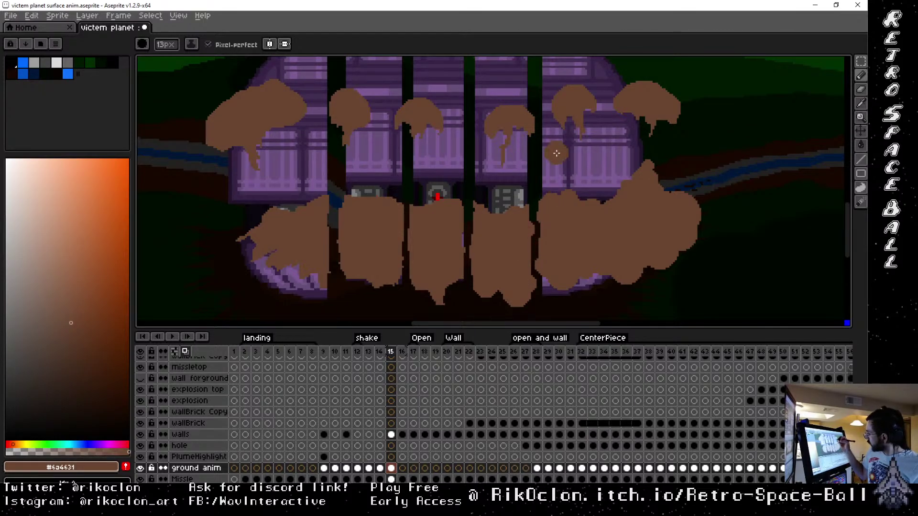
Add a small wisp above the fourth dust section's upper left corner and roughen the middle section's right edge, starting with a 6 px brush
key(minus)
key(minus)
key(minus)
key(minus)
key(minus)
key(minus)
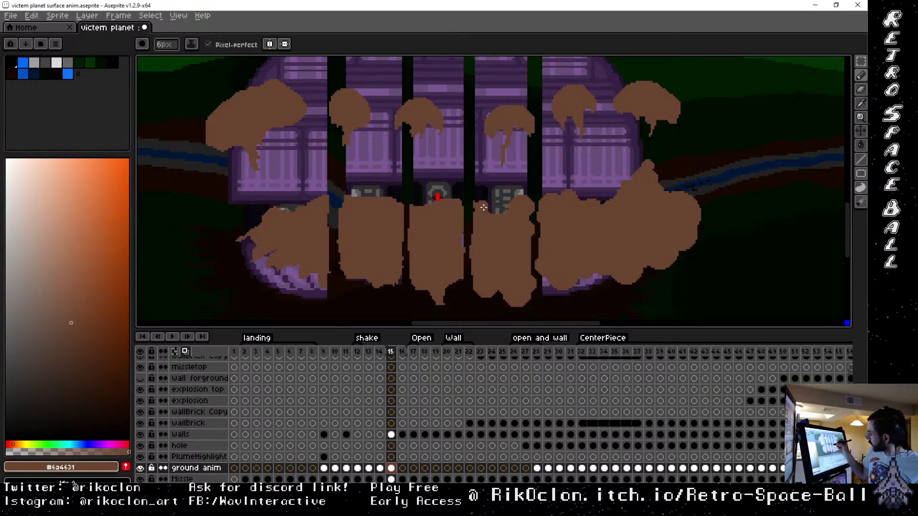
drag(476, 206, 472, 190)
key(minus)
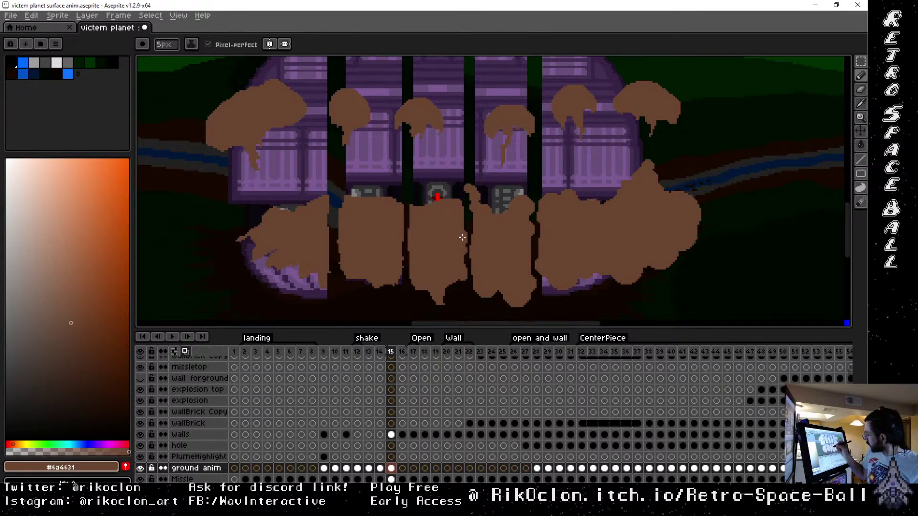
key(minus)
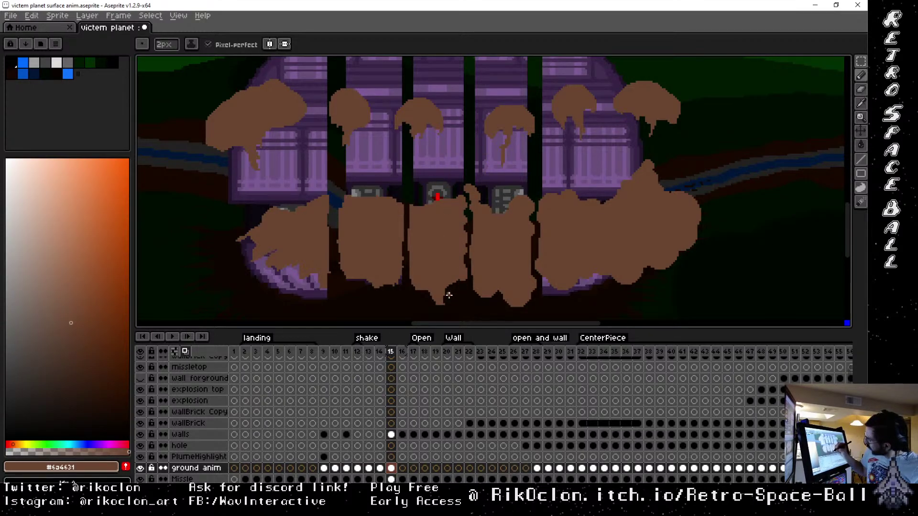
Thicken the drip at the bottom of the middle dust section into a rounded lobe with a 16 px brush
key(plus)
key(plus)
key(plus)
key(plus)
key(plus)
key(plus)
key(plus)
key(plus)
key(plus)
key(plus)
key(plus)
key(plus)
key(plus)
key(plus)
drag(437, 293, 435, 290)
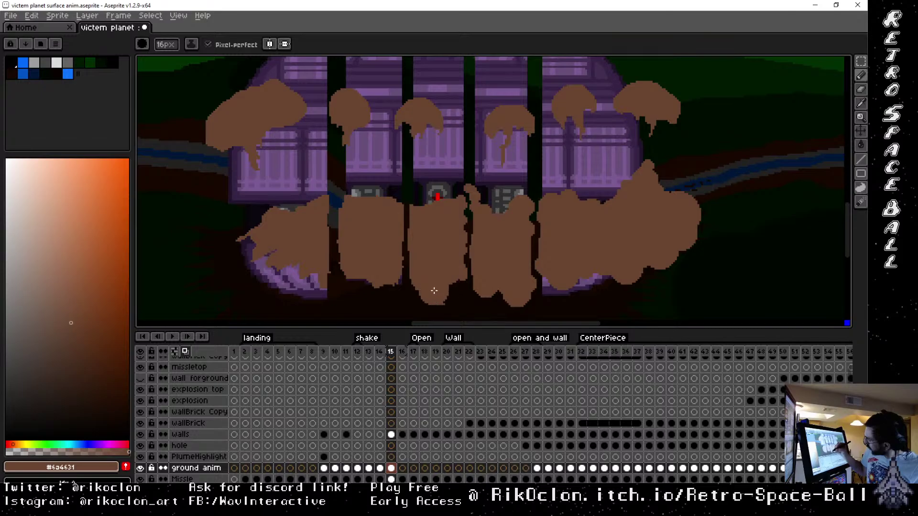
Widen the middle dust section's lower left corner and build up the second section's lower edge with a 10 px brush
key(minus)
key(minus)
key(minus)
key(minus)
key(minus)
key(minus)
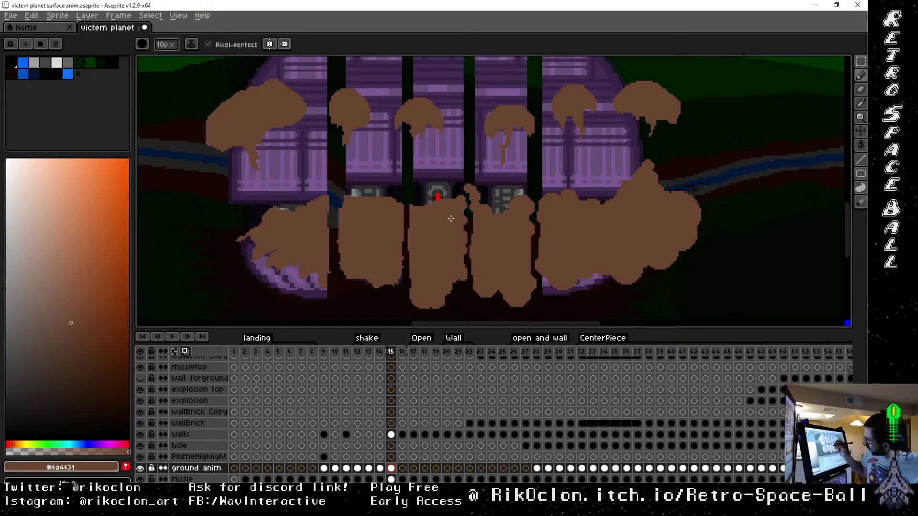
drag(410, 285, 429, 299)
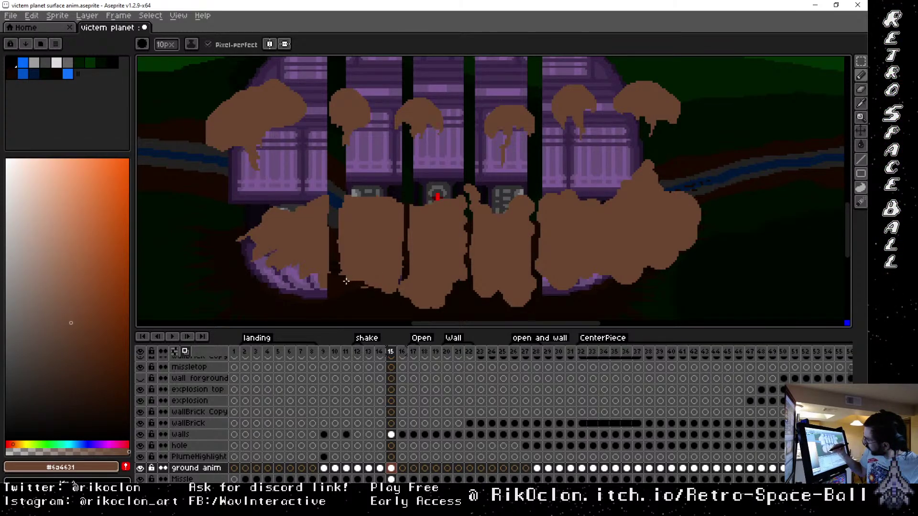
drag(405, 228, 413, 218)
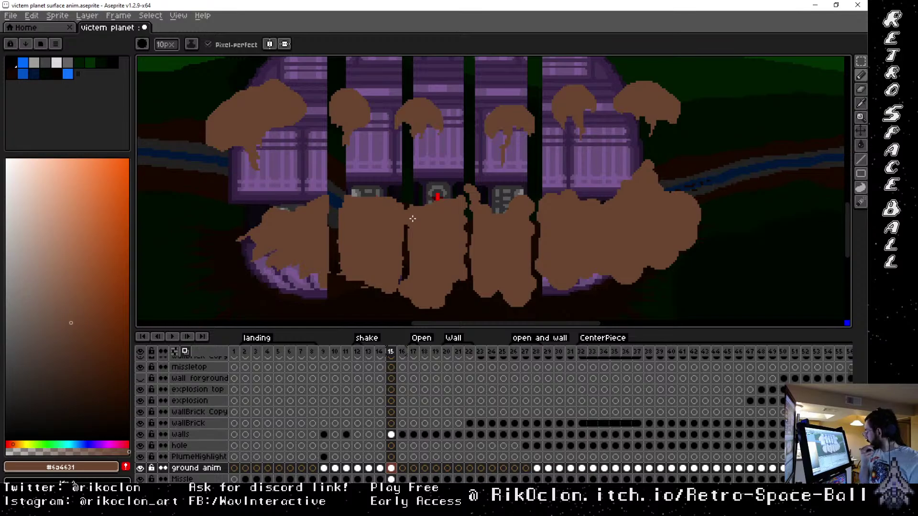
Enlarge the leftmost dust section outward and downward over the missile's purple base, raising the brush size to 26 px
key(minus)
key(minus)
key(minus)
key(minus)
key(minus)
key(minus)
key(minus)
key(minus)
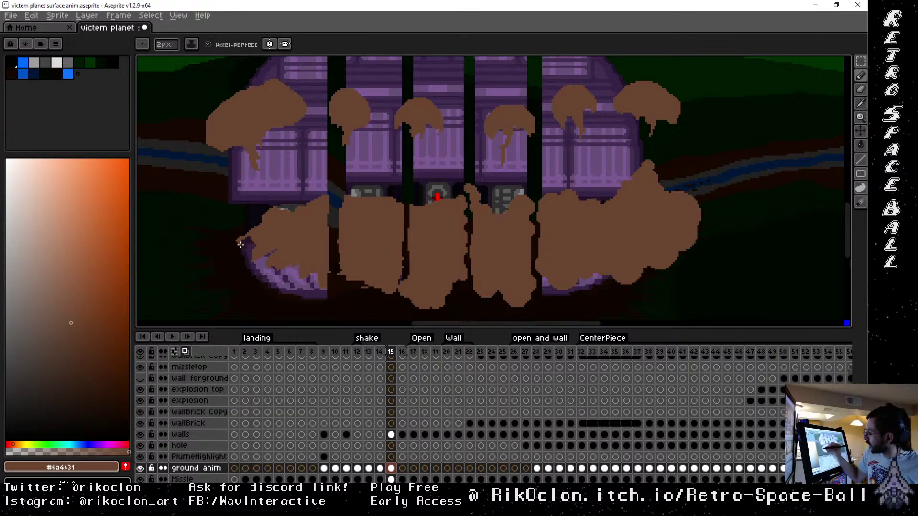
key(plus)
key(plus)
key(plus)
key(plus)
key(plus)
key(plus)
key(plus)
key(plus)
key(plus)
key(plus)
key(plus)
key(plus)
key(plus)
key(plus)
key(plus)
mouse_move(241, 244)
mouse_down()
mouse_move(264, 264)
mouse_move(238, 267)
mouse_move(284, 273)
mouse_move(269, 277)
mouse_move(287, 262)
mouse_move(292, 282)
mouse_move(313, 272)
mouse_up()
key(plus)
key(plus)
key(plus)
key(plus)
key(plus)
key(plus)
key(plus)
key(plus)
key(plus)
key(plus)
key(minus)
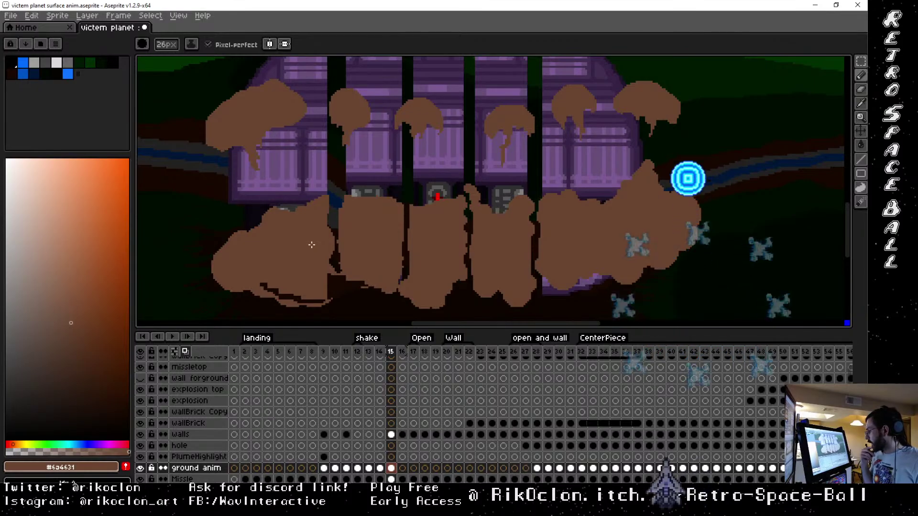
Erase the dark wall lines crossing the leftmost dust section on the walls layer in frame 15, and compare the frame with frame 14
scroll(493, 416, up, 2)
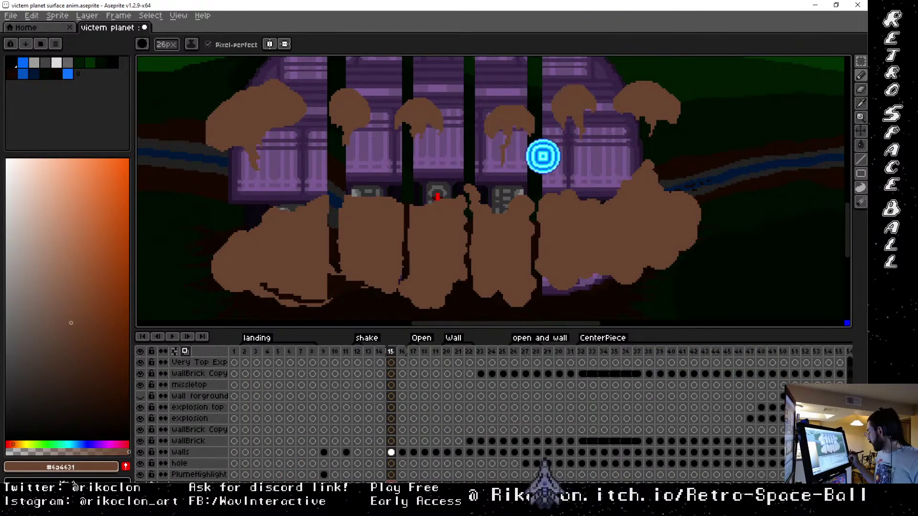
scroll(478, 416, down, 2)
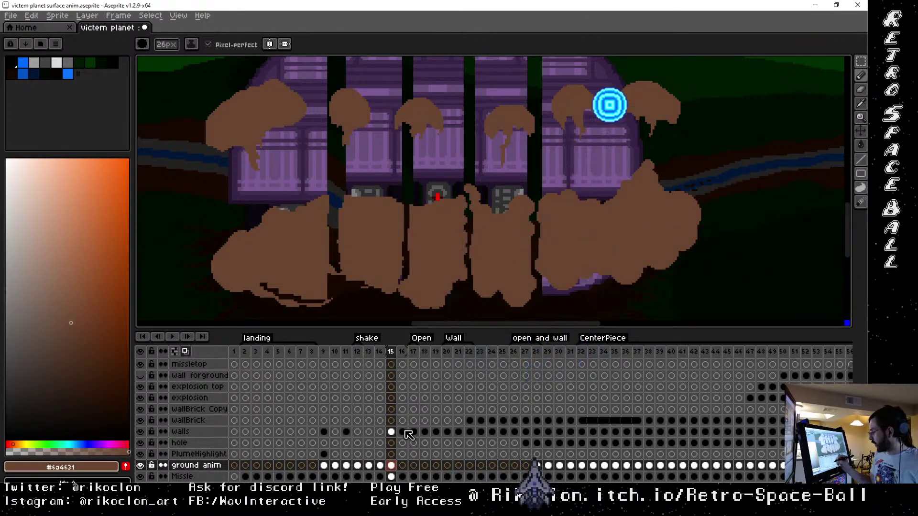
click(395, 432)
key(b)
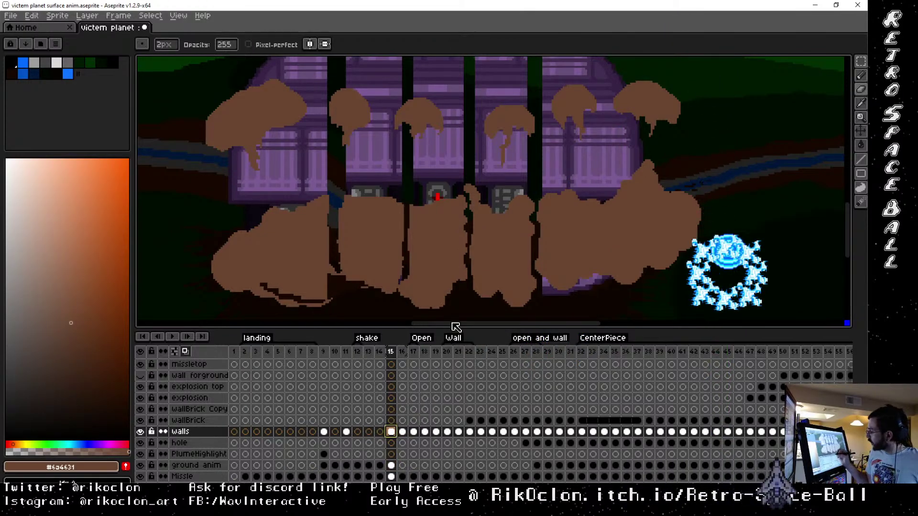
drag(276, 287, 325, 300)
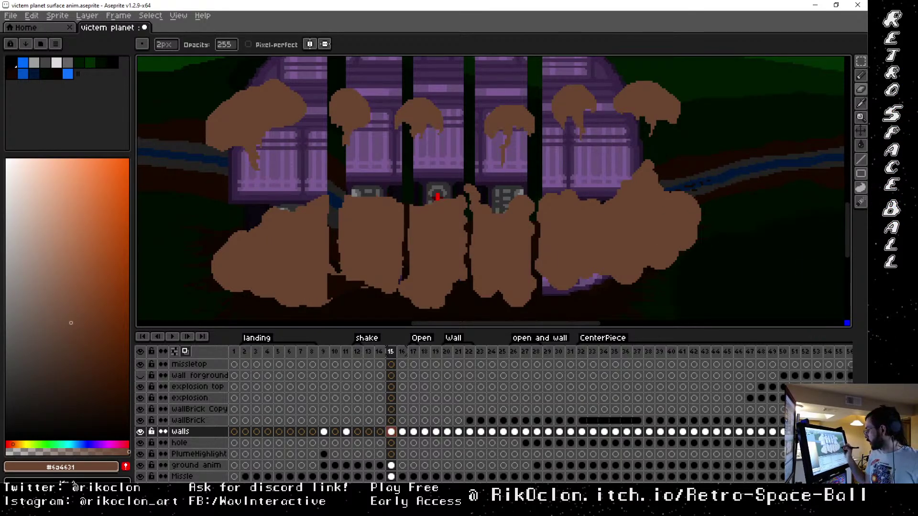
click(379, 351)
click(391, 351)
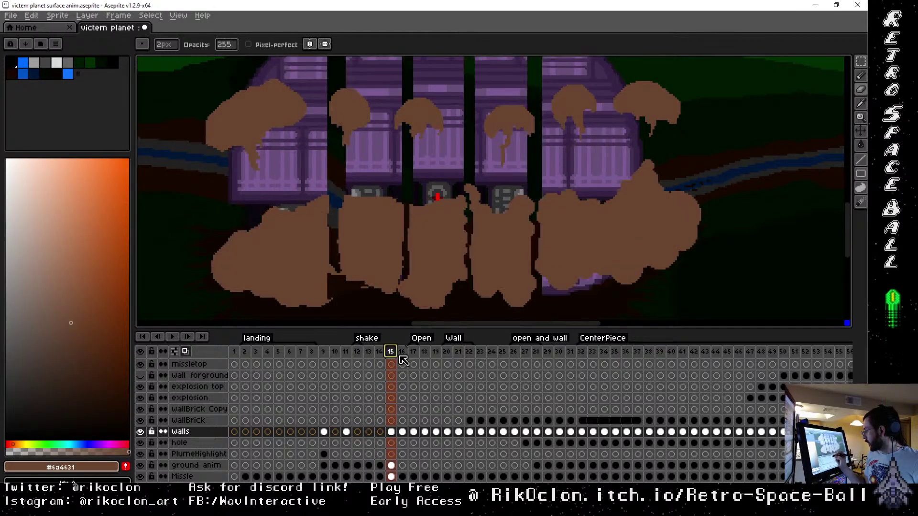
key(comma)
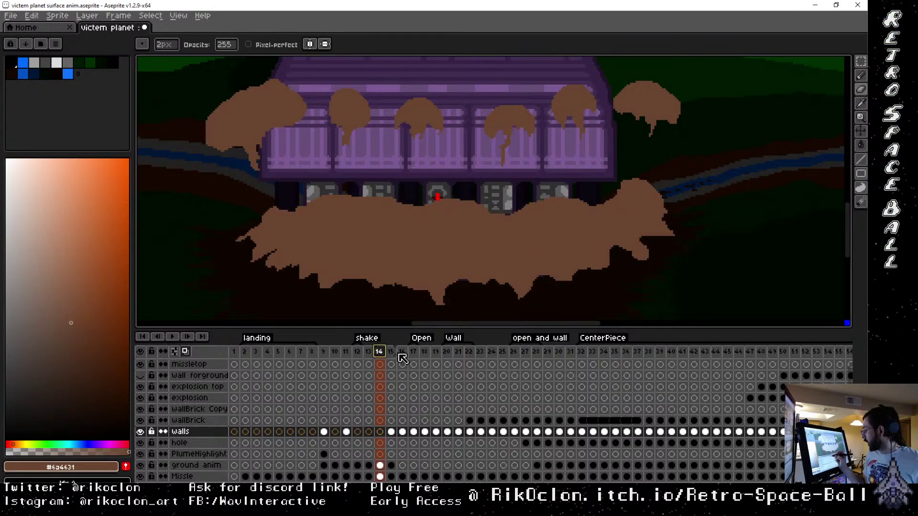
key(period)
Move the rightmost small dust puff upward and outward on the ground anim layer in frame 15
key(m)
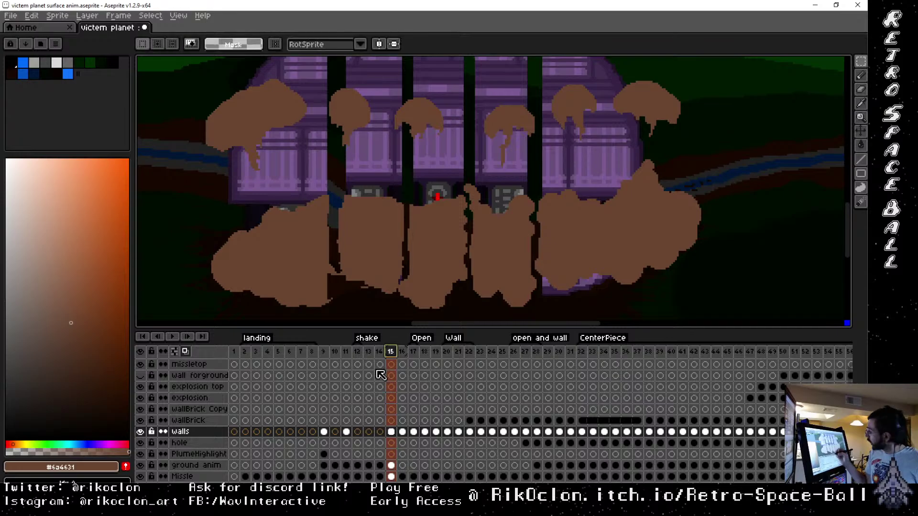
drag(607, 64, 693, 102)
click(391, 465)
key(Return)
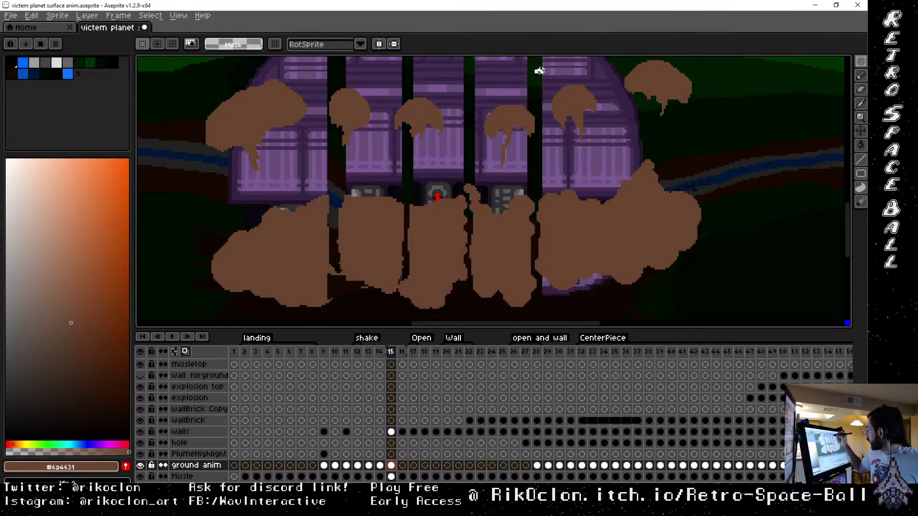
Raise the remaining small dust puffs above the missile's walls in frame 15, shifting the leftmost ones outward
drag(539, 70, 605, 123)
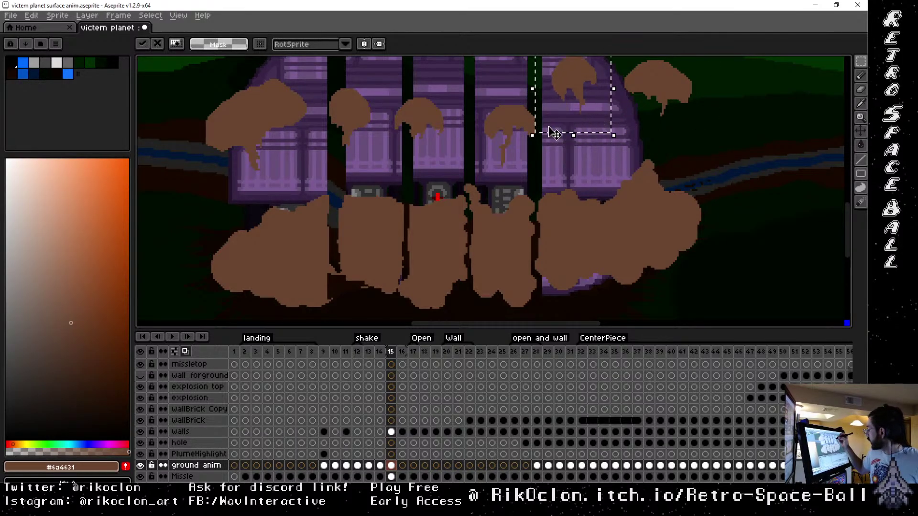
mouse_move(467, 87)
mouse_down()
mouse_move(529, 143)
mouse_move(541, 178)
mouse_move(529, 127)
mouse_move(494, 125)
mouse_up()
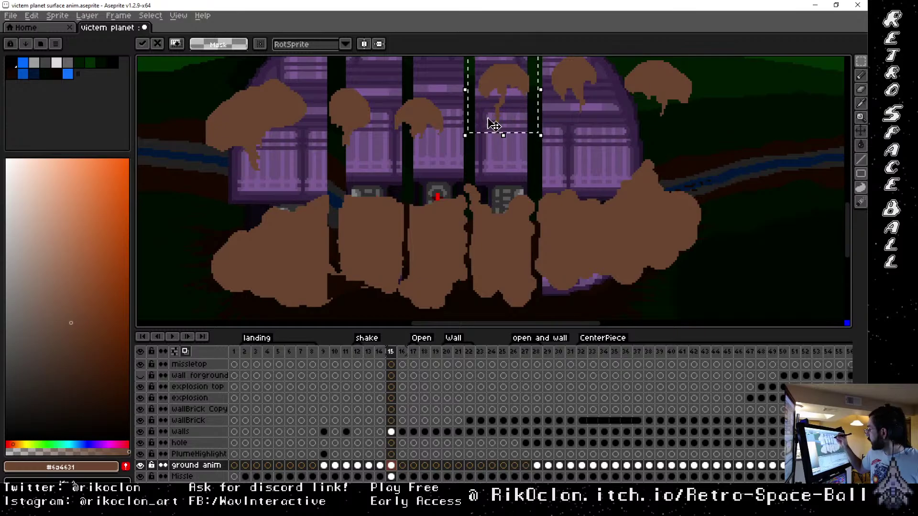
drag(396, 81, 479, 171)
drag(453, 139, 461, 123)
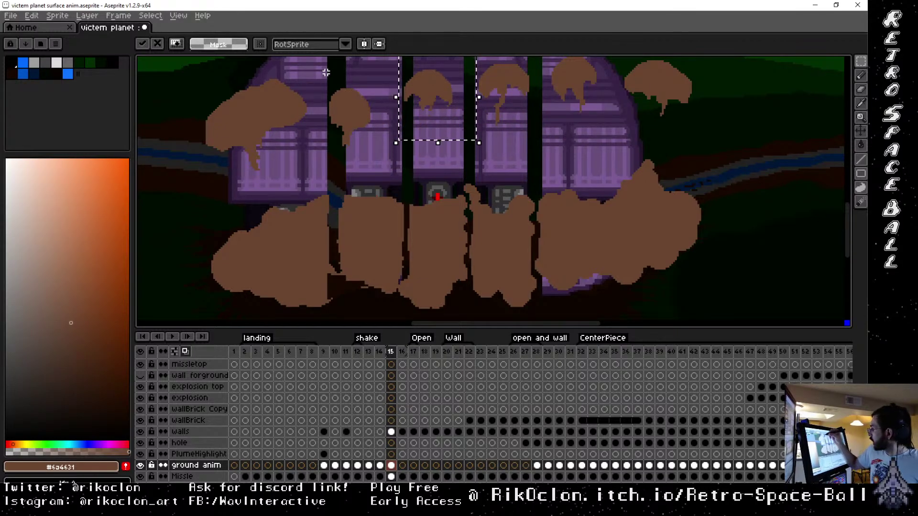
drag(327, 72, 390, 170)
mouse_move(373, 139)
mouse_down()
mouse_move(362, 115)
mouse_move(484, 251)
mouse_move(455, 214)
mouse_up()
scroll(349, 152, up, 2)
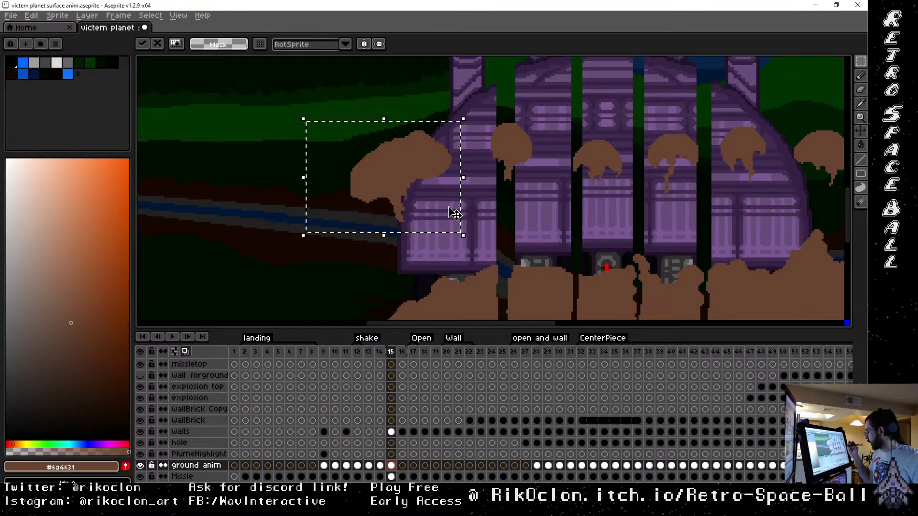
click(581, 259)
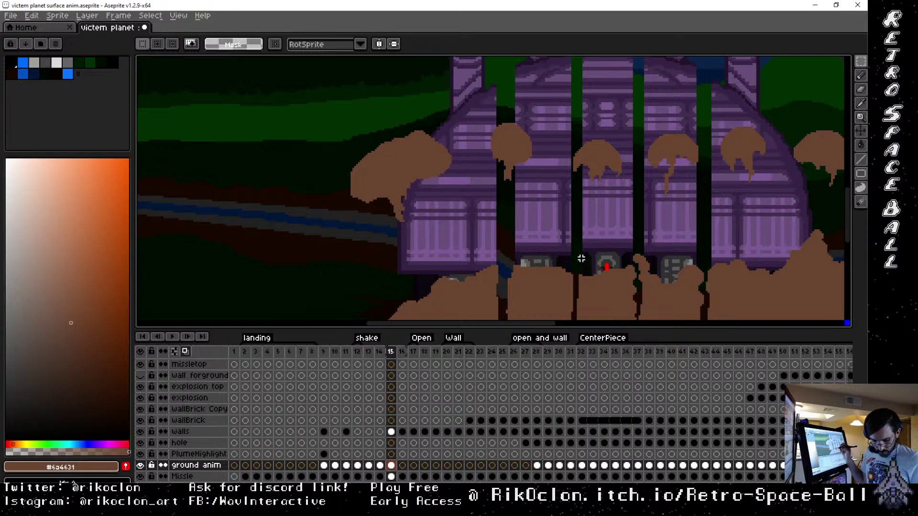
Enlarge the leftmost small puff's outer side into a rounded lobe with the brush reduced to 20 px
key(i)
key(b)
drag(434, 149, 443, 157)
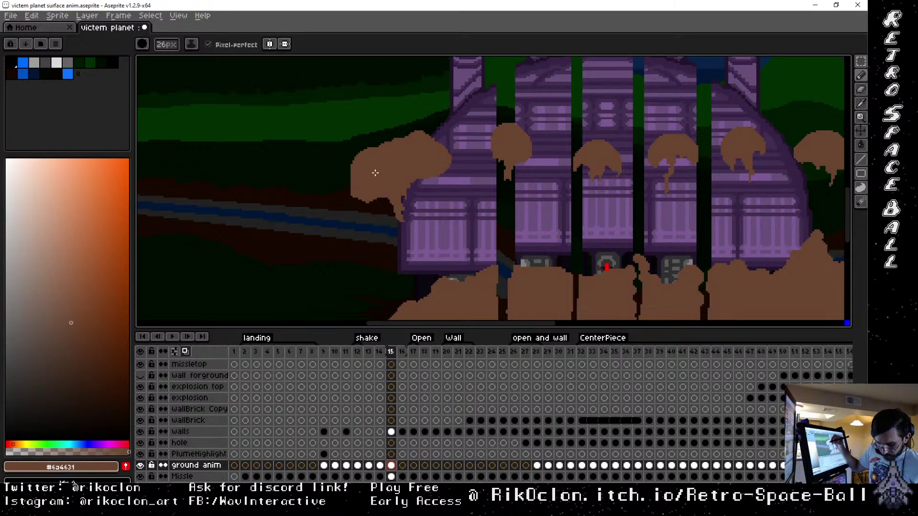
key(minus)
key(minus)
key(minus)
key(minus)
key(minus)
key(minus)
mouse_move(356, 160)
mouse_down()
mouse_move(362, 173)
mouse_move(354, 160)
mouse_move(371, 149)
mouse_move(412, 145)
mouse_up()
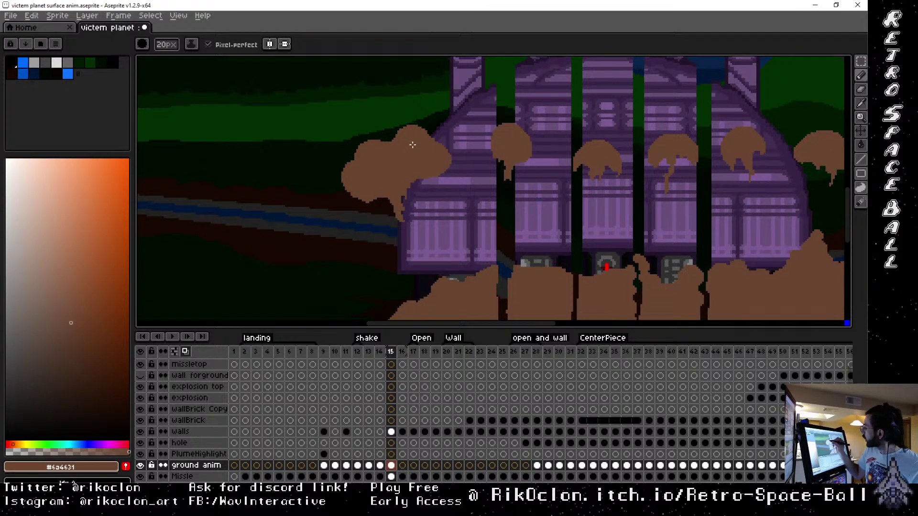
Add rounded bumps along the top of the leftmost small puff, reducing the brush to 11 px
key(minus)
key(minus)
key(minus)
key(minus)
key(minus)
key(minus)
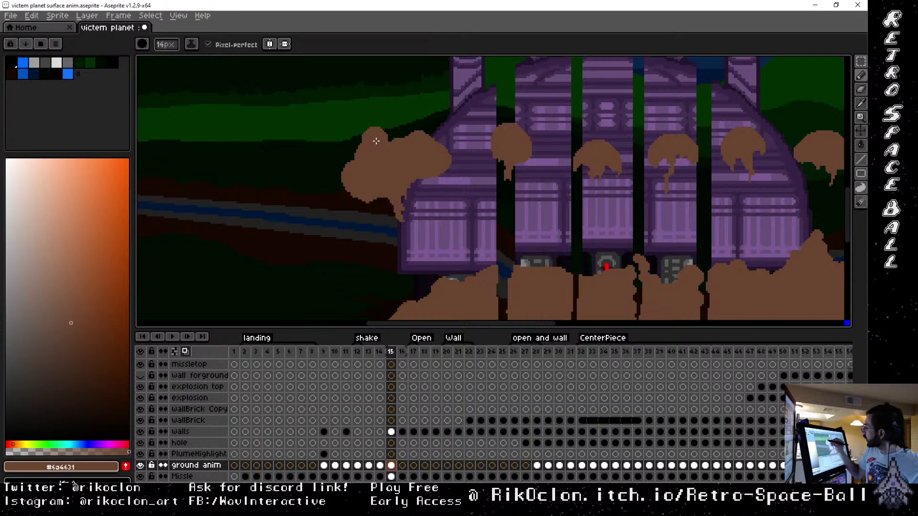
key(minus)
key(minus)
key(minus)
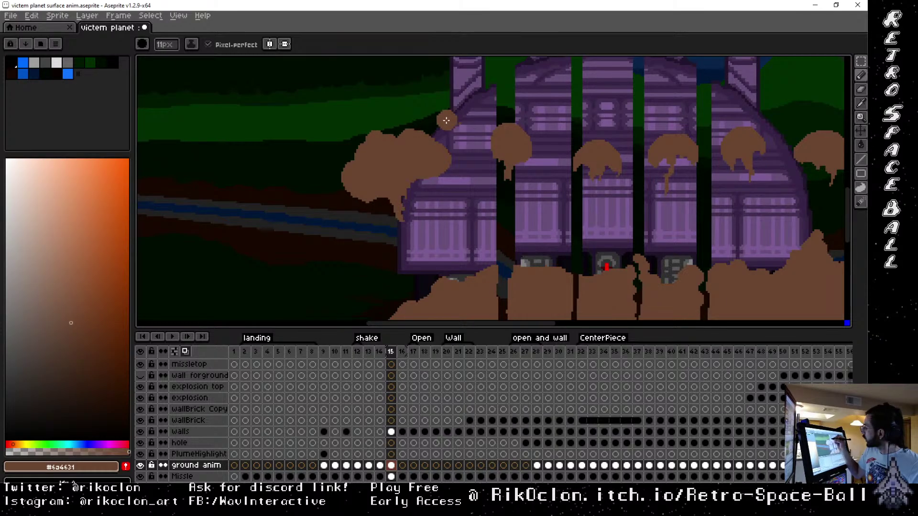
mouse_move(446, 120)
mouse_down()
mouse_move(428, 123)
mouse_move(434, 139)
mouse_up()
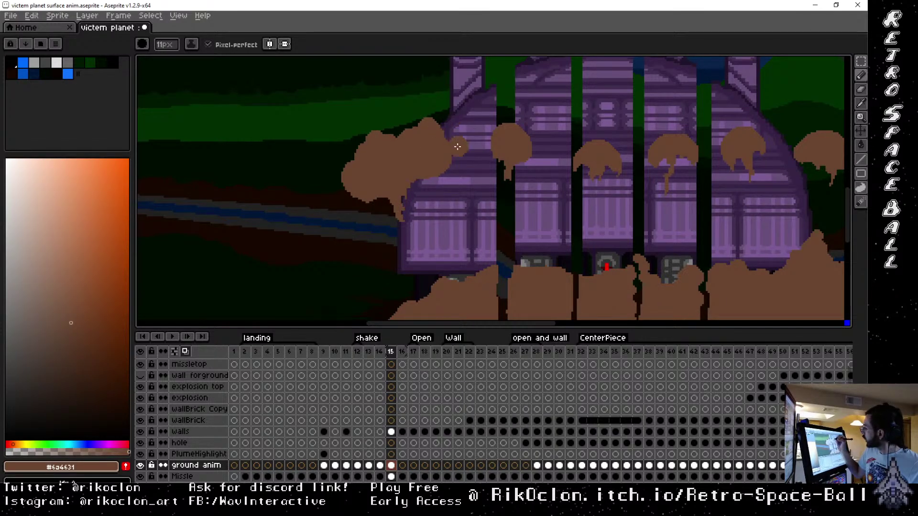
Add a rounded bump to the second small puff's outer side with an 11 px brush, undoing the last two strokes
mouse_move(496, 128)
mouse_down()
mouse_move(488, 146)
mouse_move(517, 123)
mouse_move(526, 141)
mouse_up()
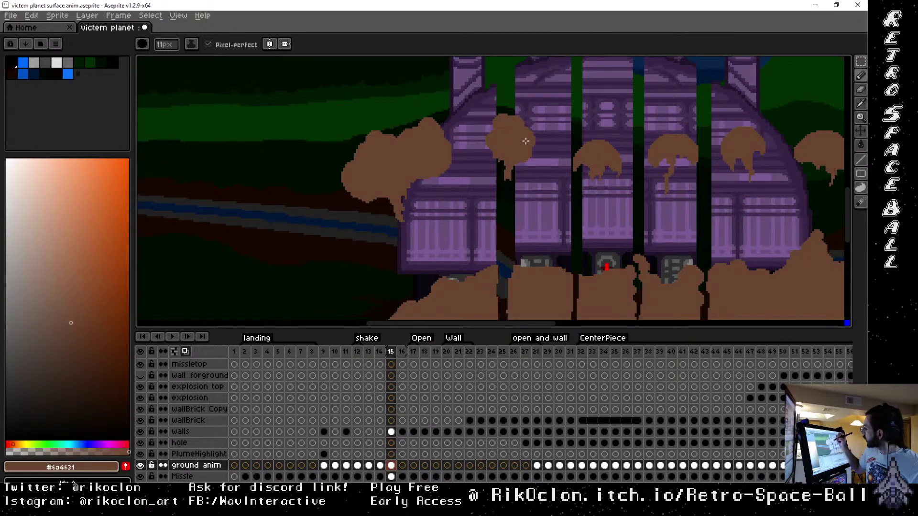
key(minus)
key(minus)
key(minus)
key(minus)
key(minus)
key(minus)
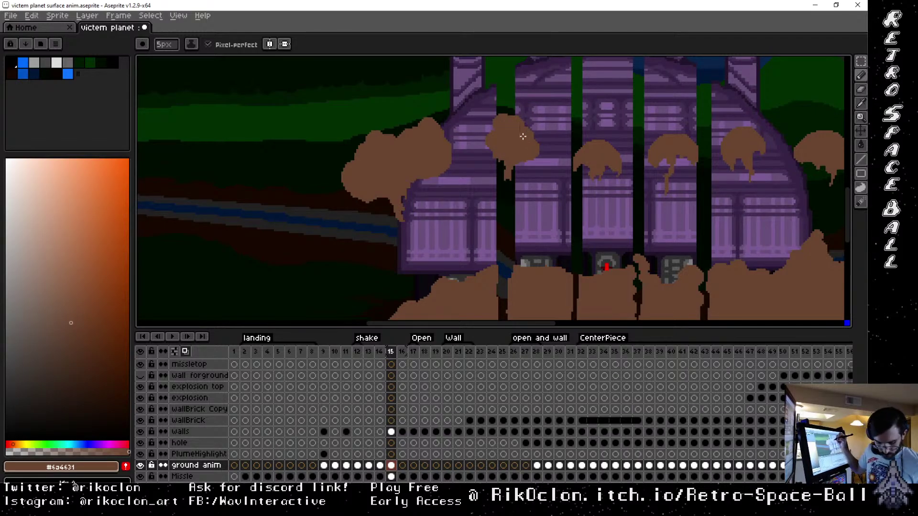
key(ctrl+z)
key(ctrl+z)
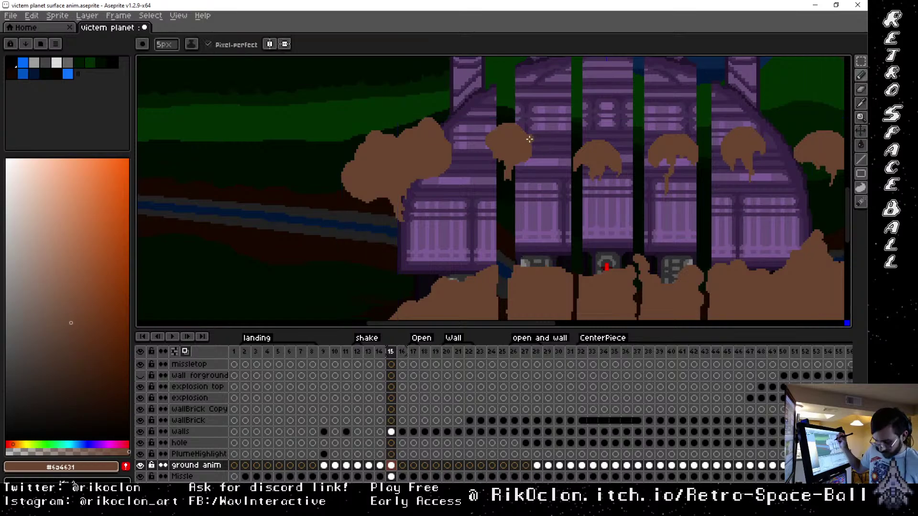
Build up the second small puff's upper inner side into a rounded lobe with a brush of about 16 px
key(plus)
key(plus)
key(plus)
key(plus)
key(plus)
key(plus)
key(plus)
key(plus)
key(plus)
key(plus)
key(plus)
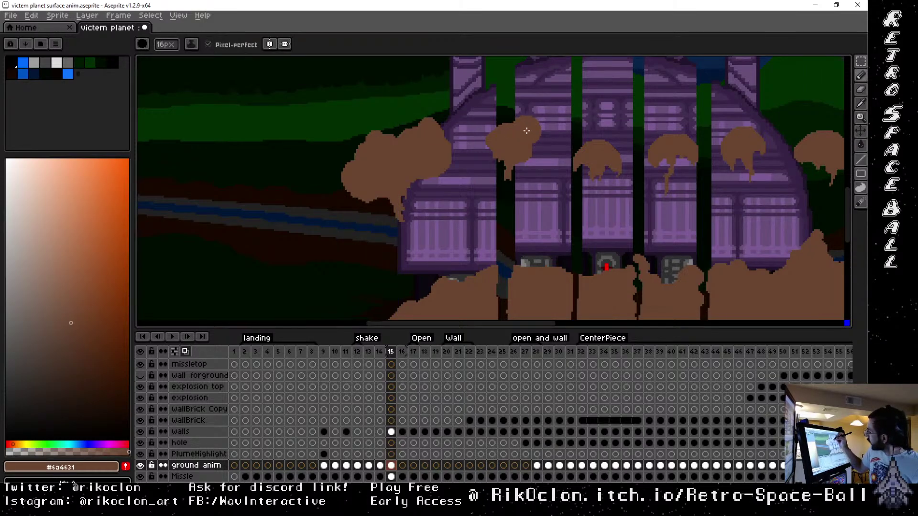
drag(526, 128, 521, 126)
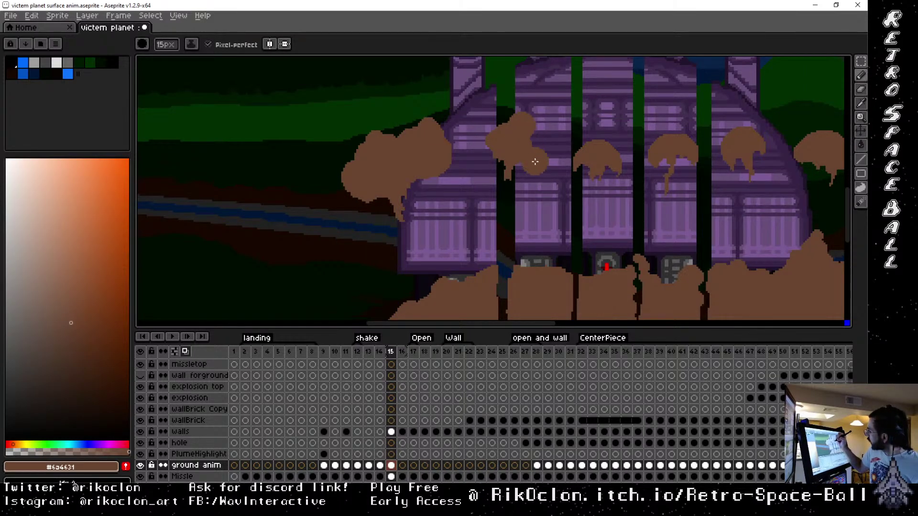
key(minus)
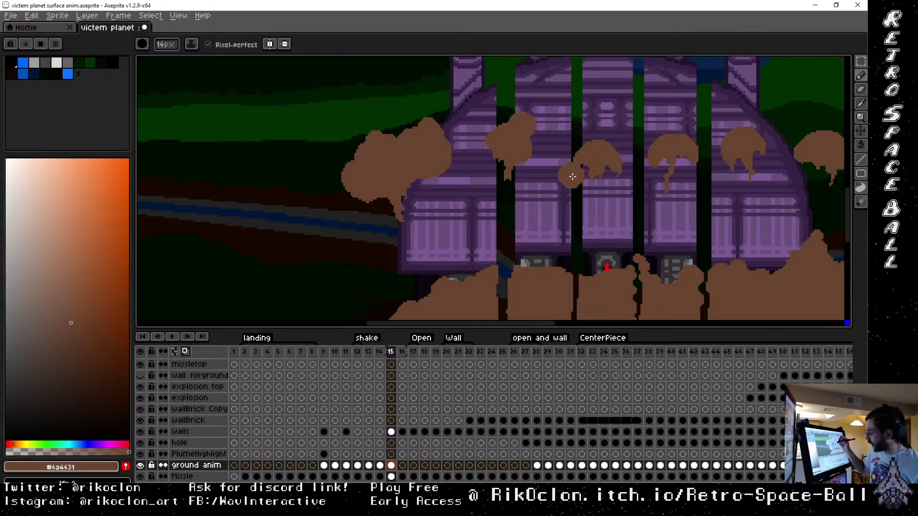
Erase the long drips beneath the four small puffs from the leftmost onward with a 2 px eraser
key(e)
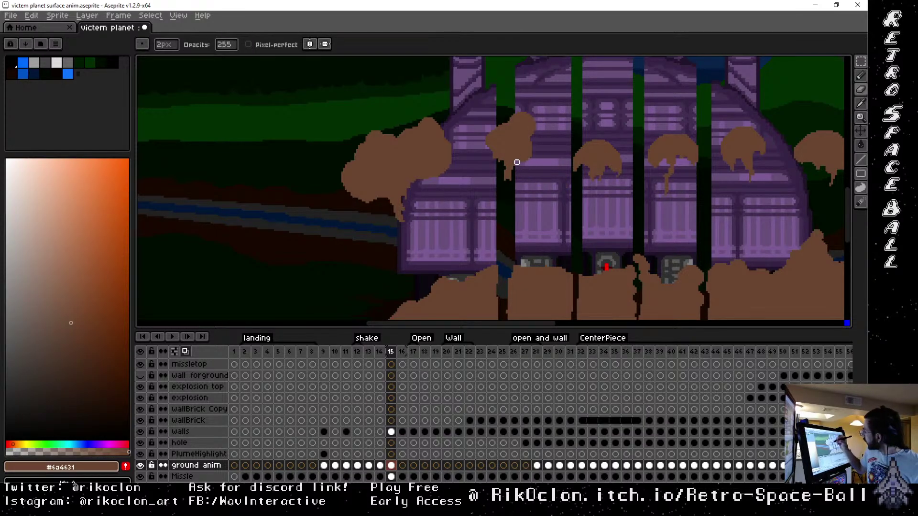
drag(514, 149, 515, 167)
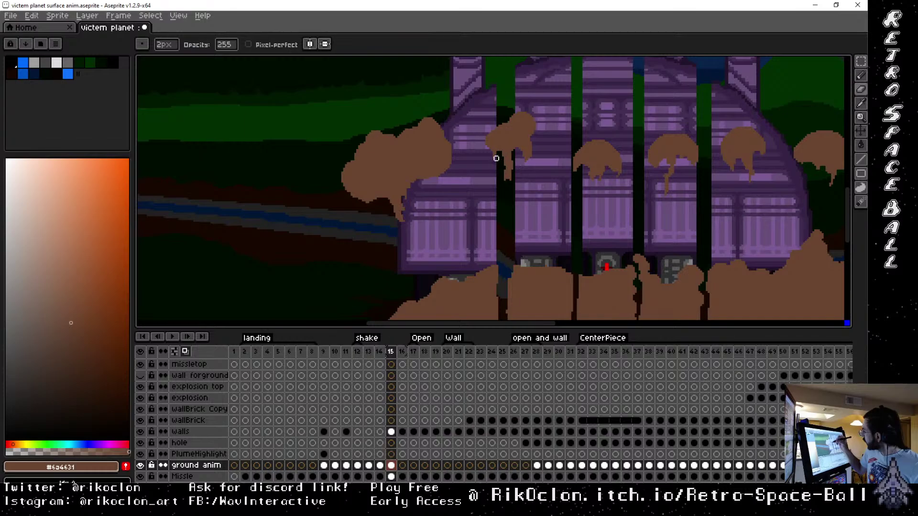
drag(415, 194, 420, 192)
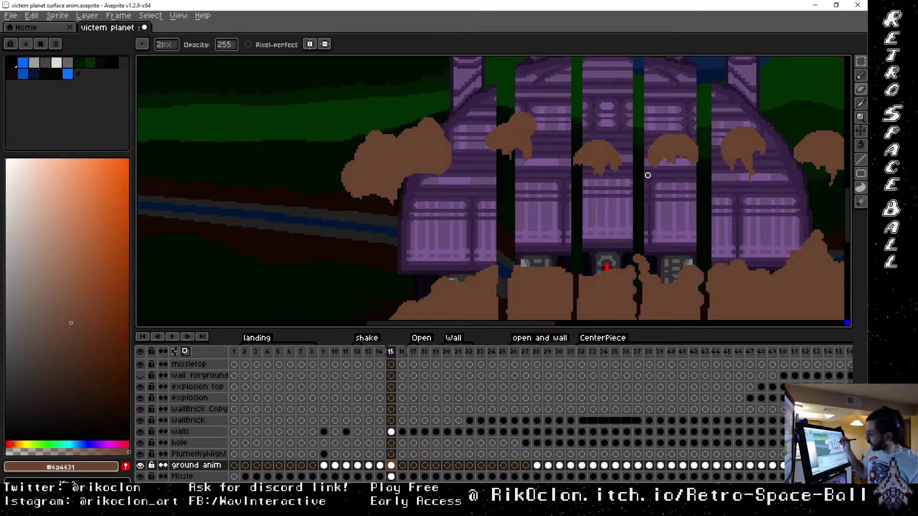
Add rounded lobes to the third, fourth and fifth small puffs, and carve away the undersides of the fifth and rightmost ones
key(b)
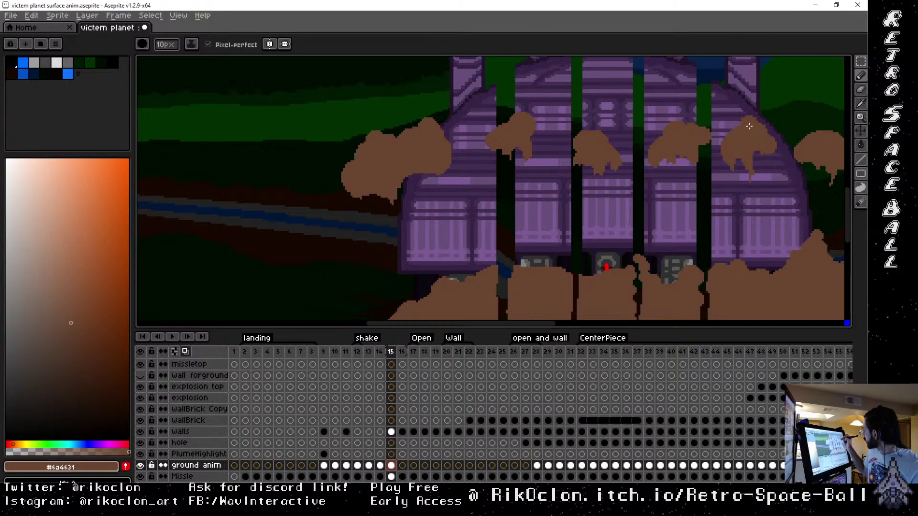
key(minus)
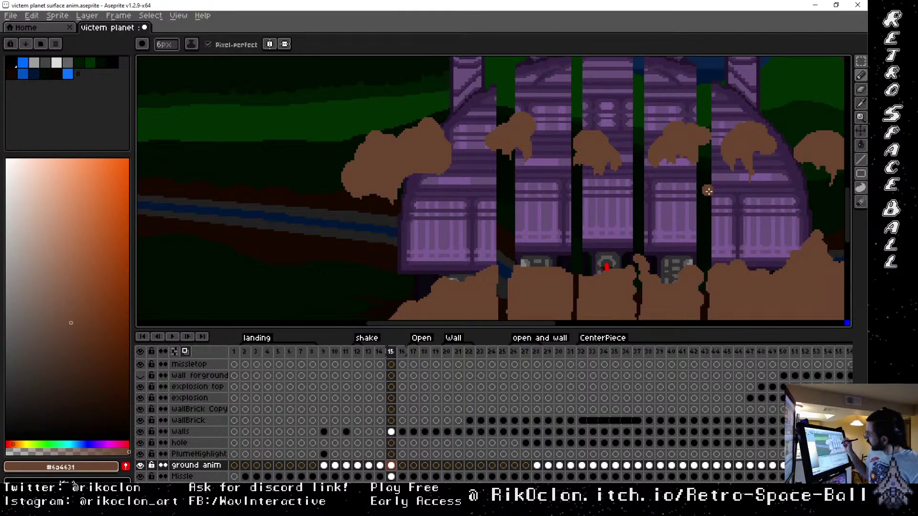
key(e)
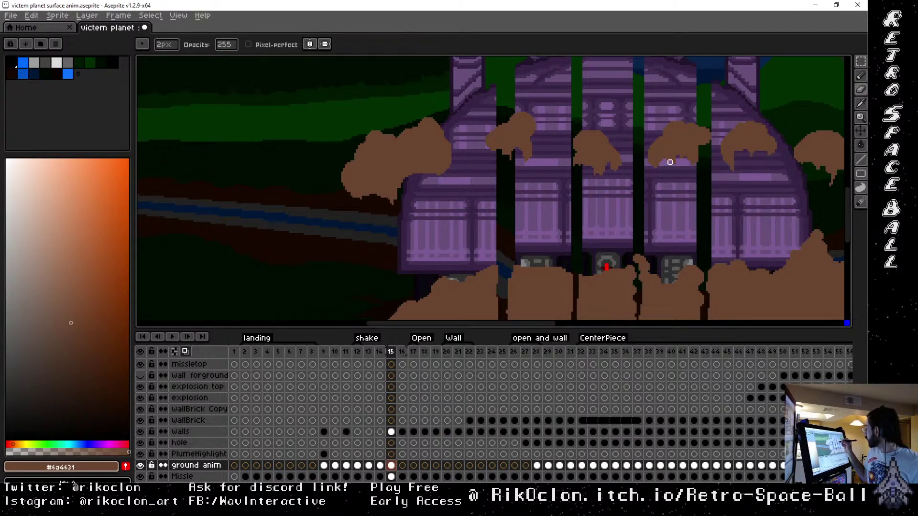
mouse_move(814, 178)
mouse_down()
mouse_move(778, 195)
mouse_move(606, 224)
mouse_move(644, 207)
mouse_move(648, 197)
mouse_move(634, 200)
mouse_move(630, 189)
mouse_move(646, 198)
mouse_up()
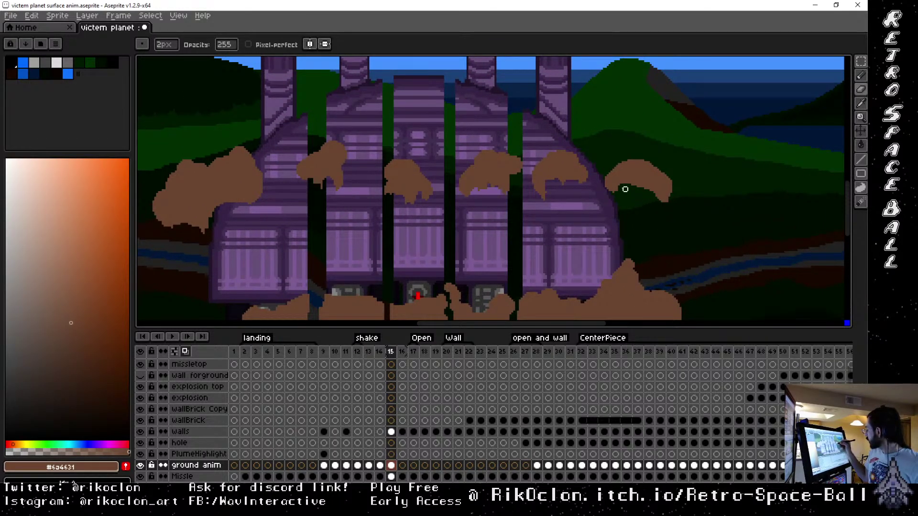
Fill the rightmost small puff into a rounded blob and round the neighbouring puffs' edges with a 6 px brush
key(i)
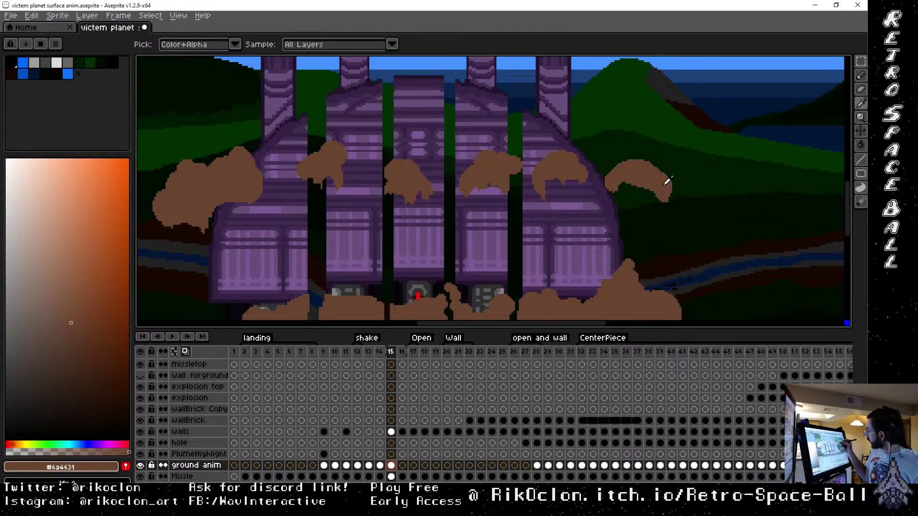
key(b)
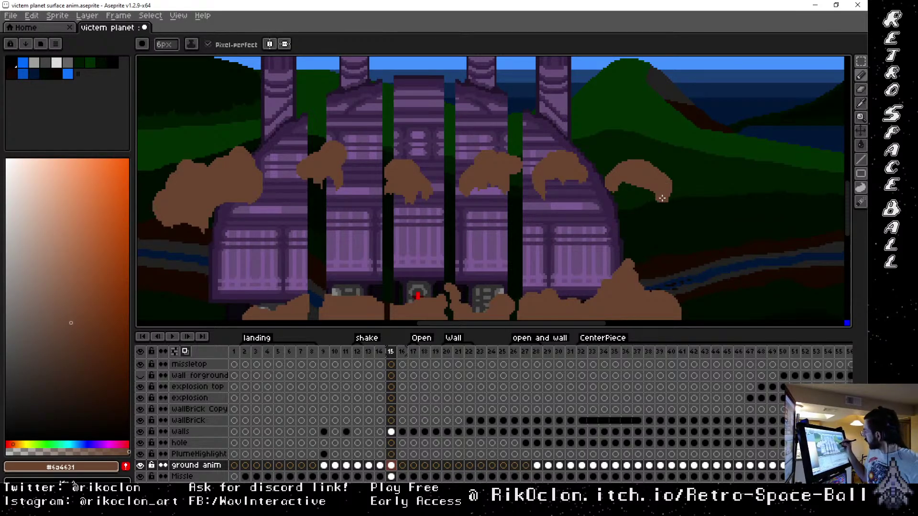
mouse_move(665, 200)
mouse_down()
mouse_move(651, 205)
mouse_move(648, 178)
mouse_move(632, 187)
mouse_up()
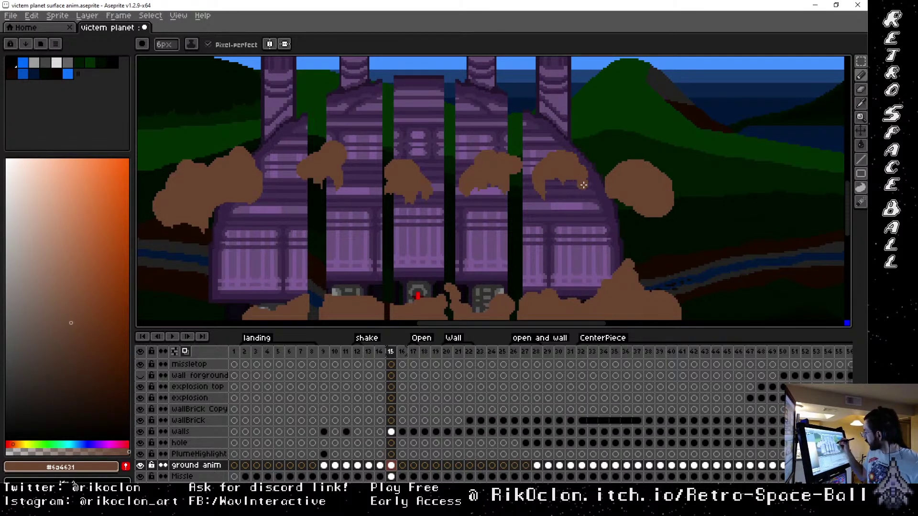
drag(525, 178, 515, 171)
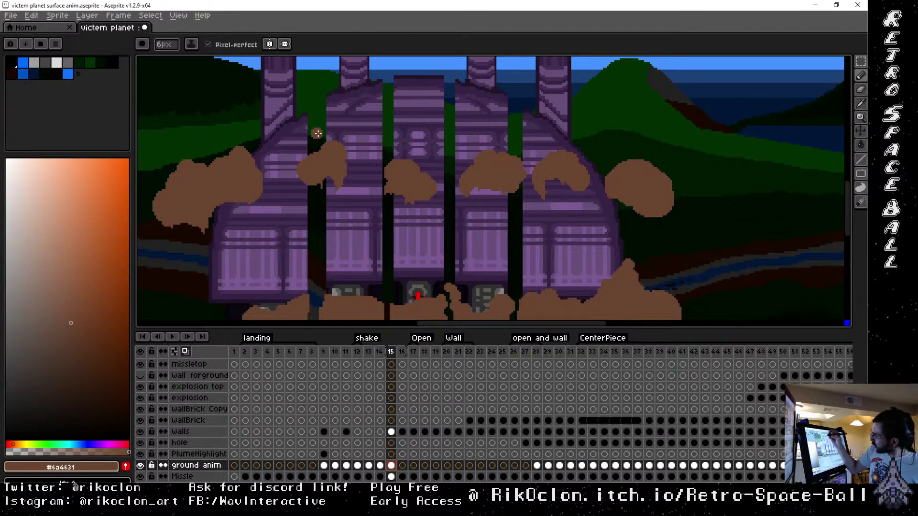
Play the whole animation from frame 1 to review the reshaped dust cloud
drag(488, 199, 681, 202)
key(b)
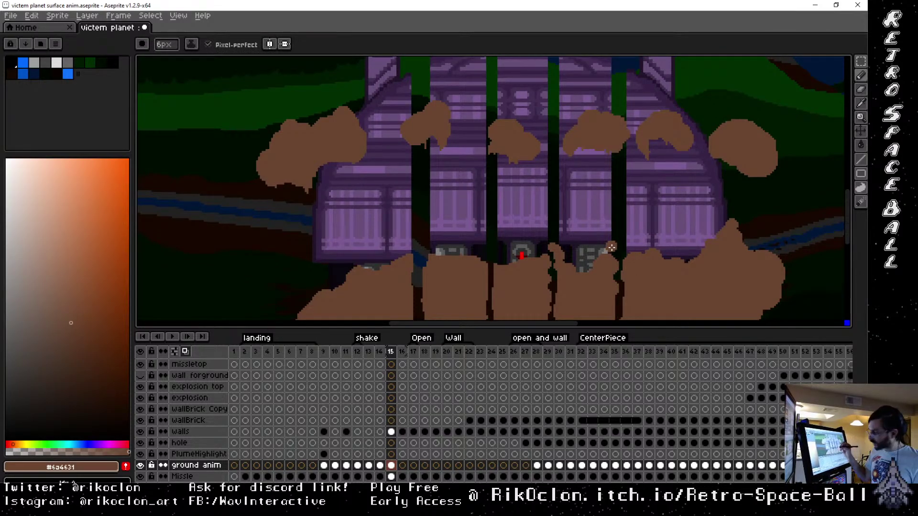
mouse_move(678, 192)
mouse_down()
mouse_move(588, 205)
mouse_move(586, 221)
mouse_up()
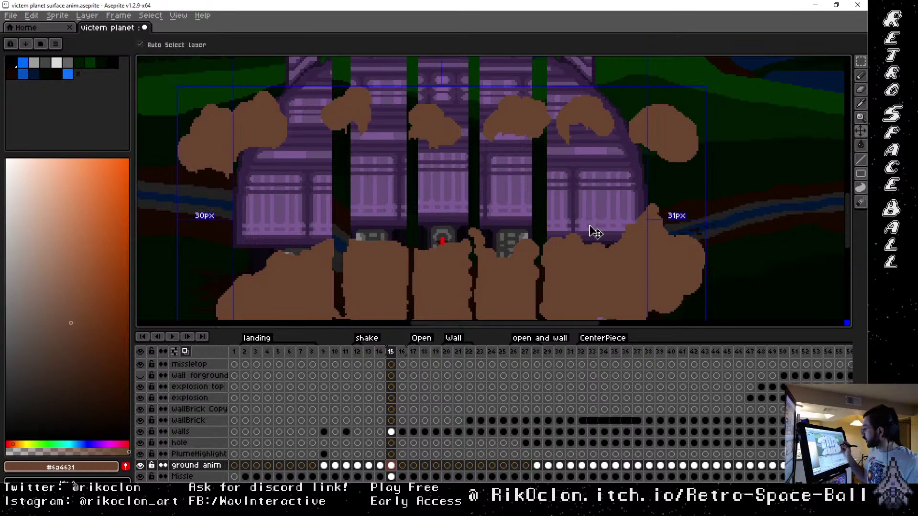
scroll(596, 233, down, 4)
key(b)
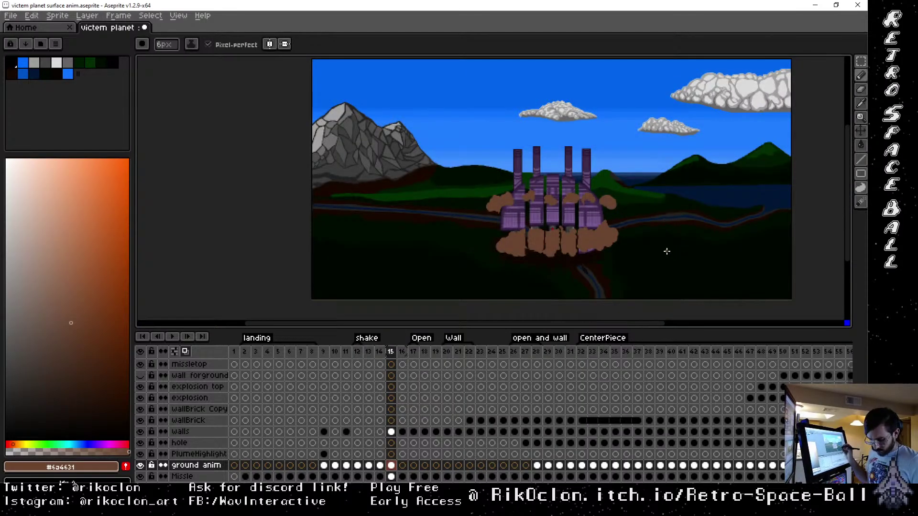
click(235, 352)
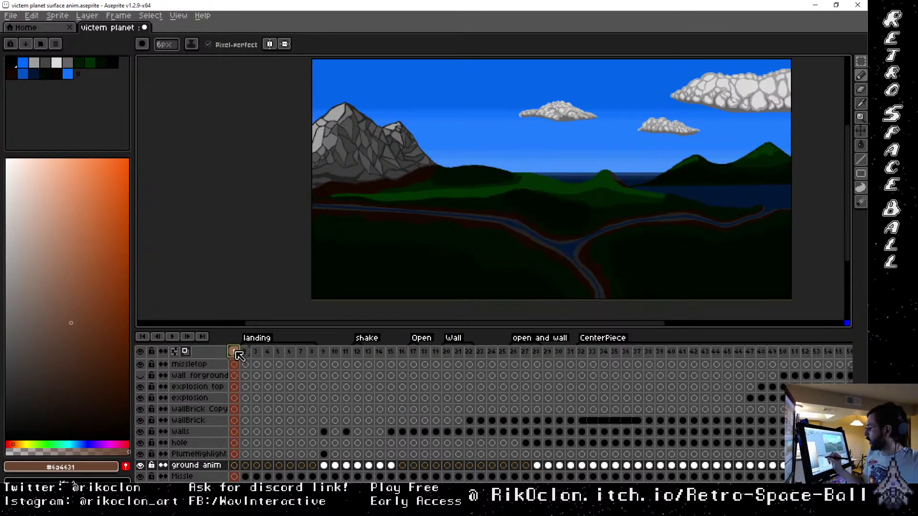
click(174, 337)
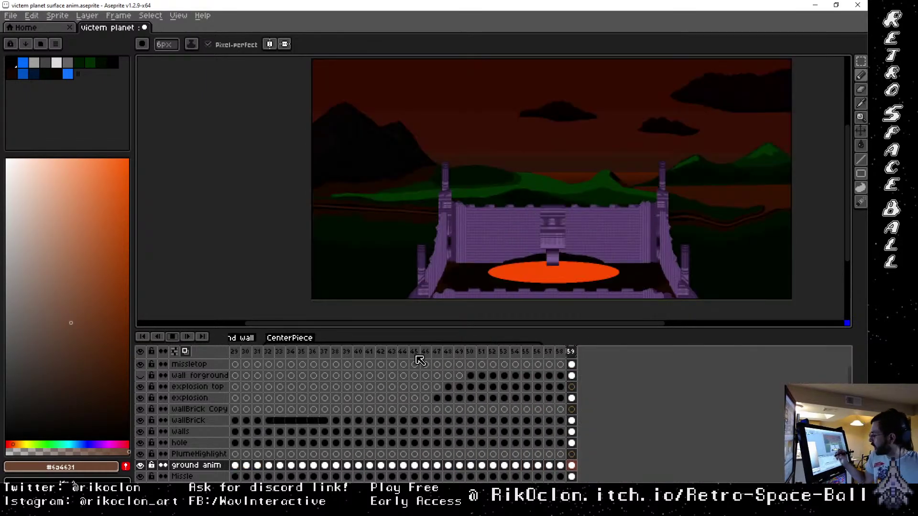
click(170, 334)
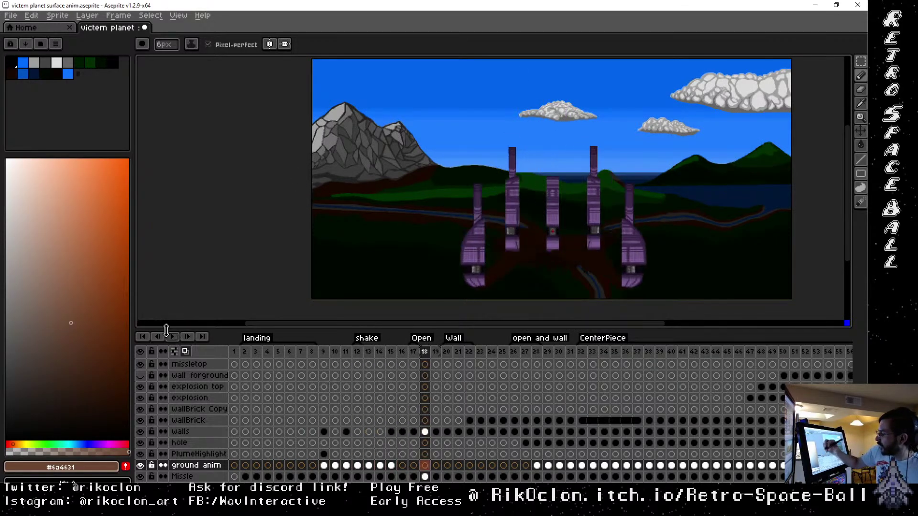
Carry frame 15's dust cloud over to frame 16 on the ground anim layer by linking the two cels, and unlink them
click(380, 353)
click(391, 353)
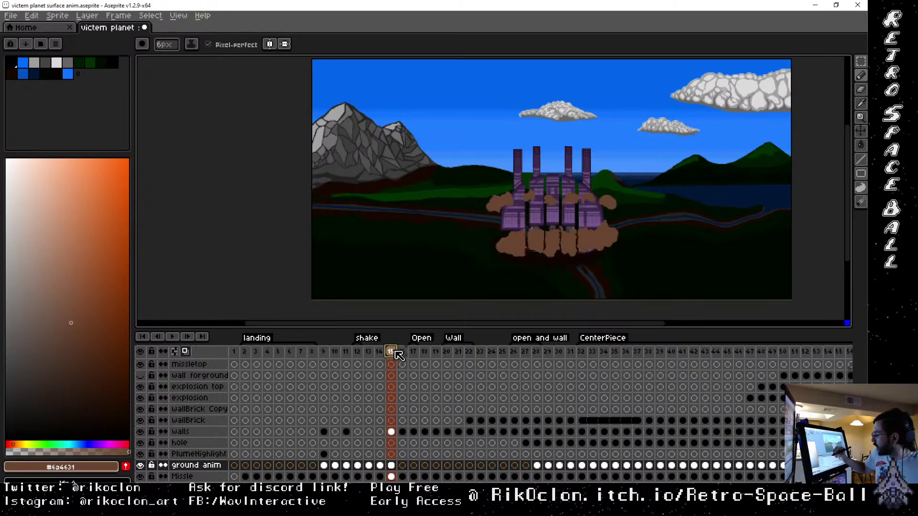
click(402, 352)
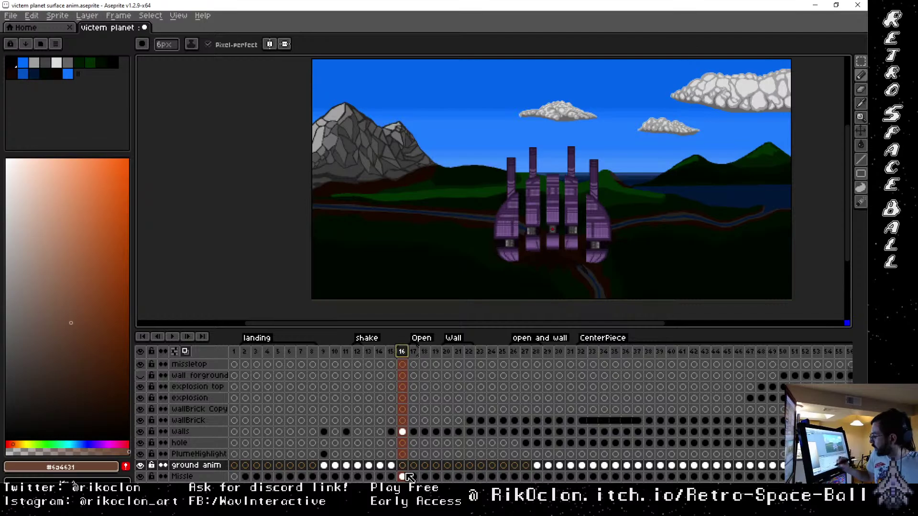
click(393, 466)
drag(395, 467, 402, 466)
right_click(405, 466)
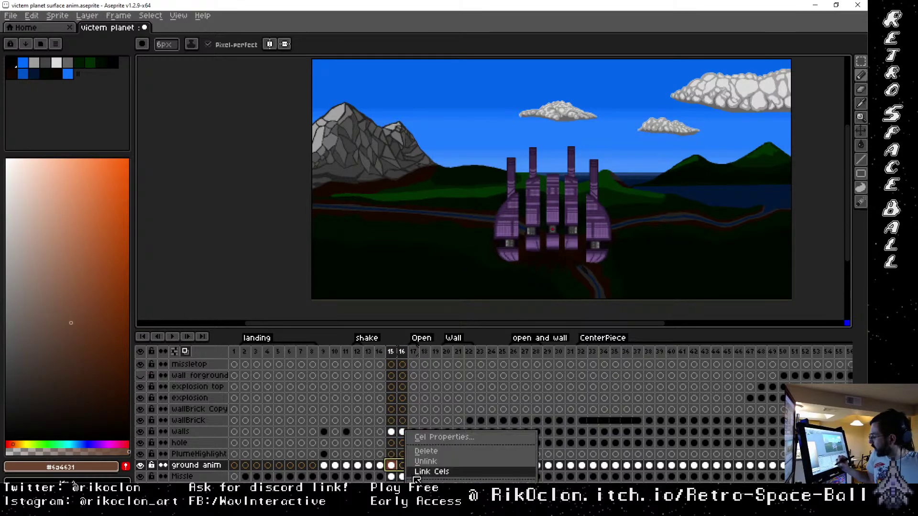
click(439, 472)
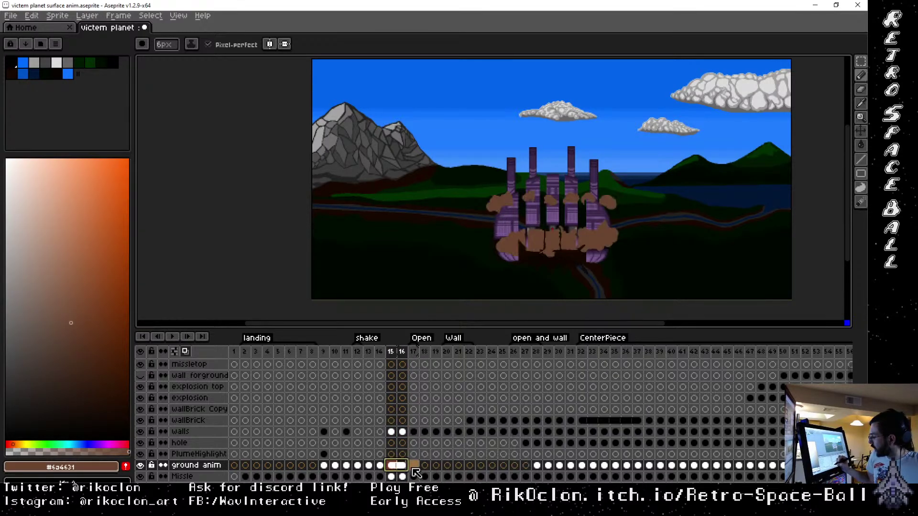
right_click(404, 466)
click(432, 471)
click(404, 465)
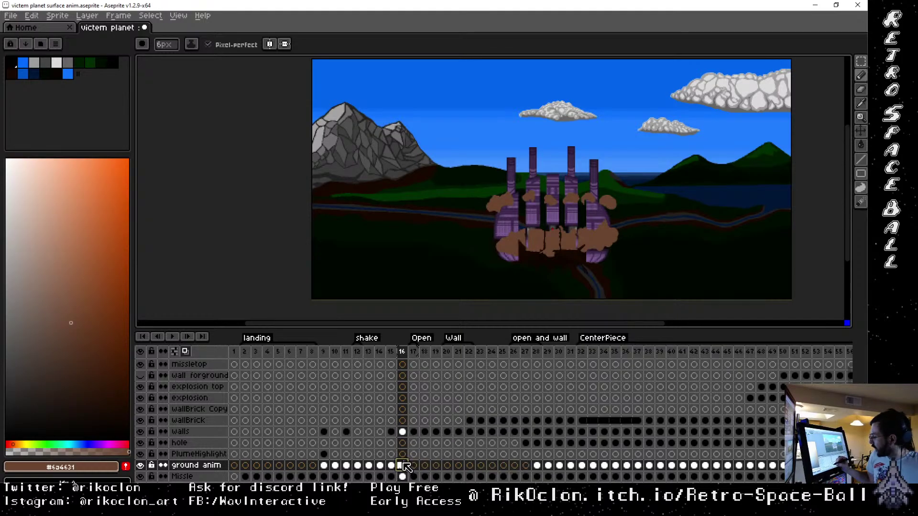
Move the rightmost and fifth small upper puffs on frame 16 outward to the right and slightly up
scroll(614, 238, up, 2)
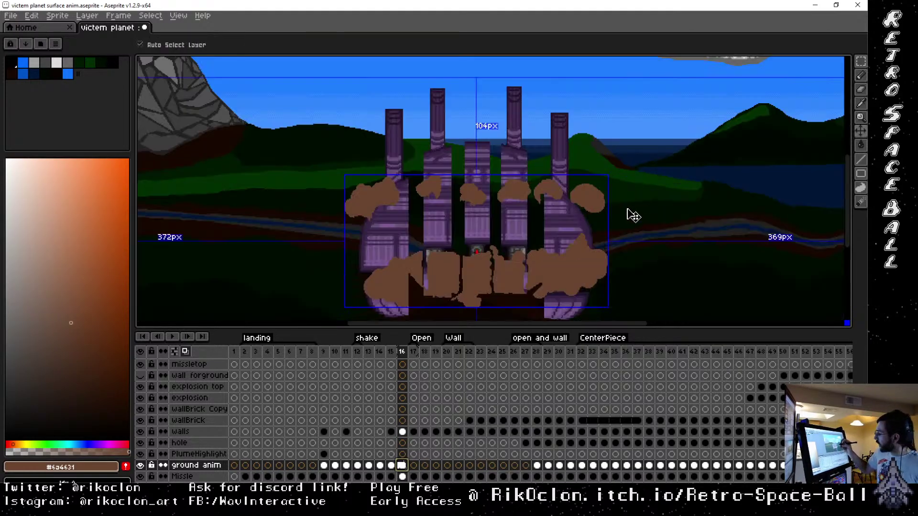
drag(615, 216, 639, 196)
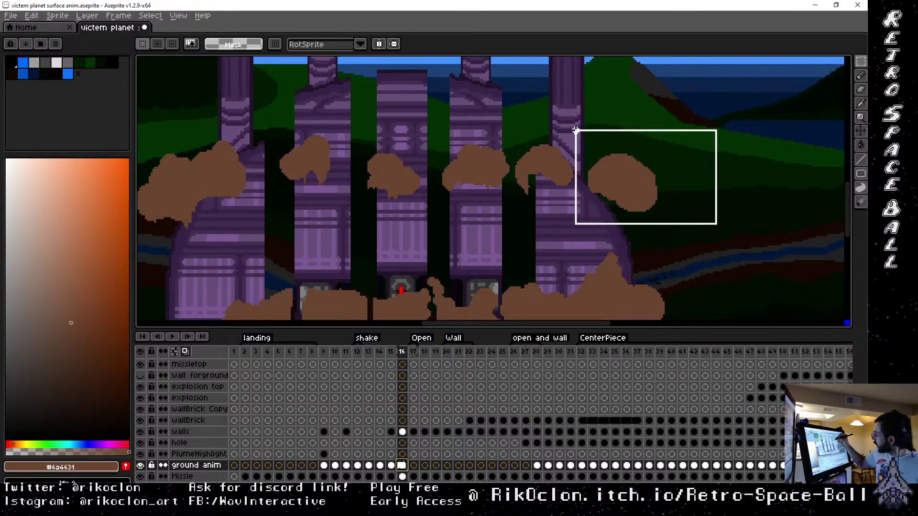
drag(577, 131, 573, 120)
drag(669, 201, 678, 193)
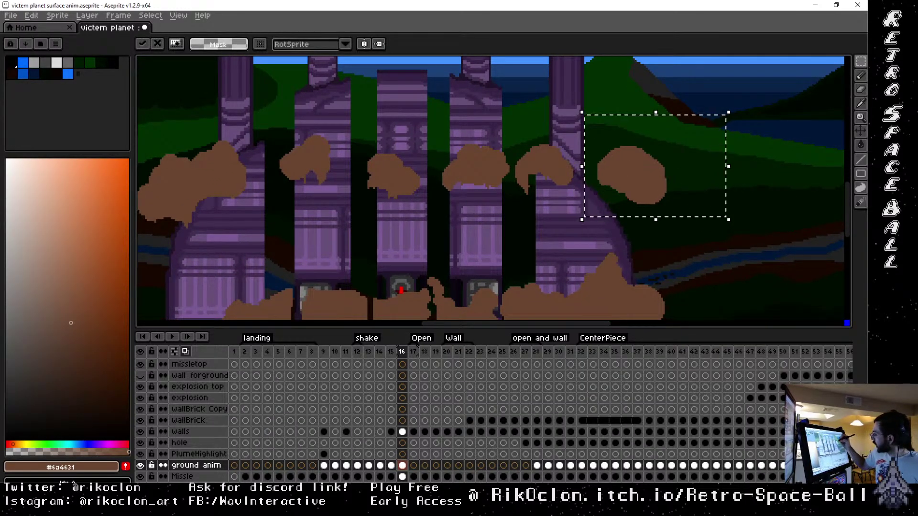
drag(502, 116, 569, 190)
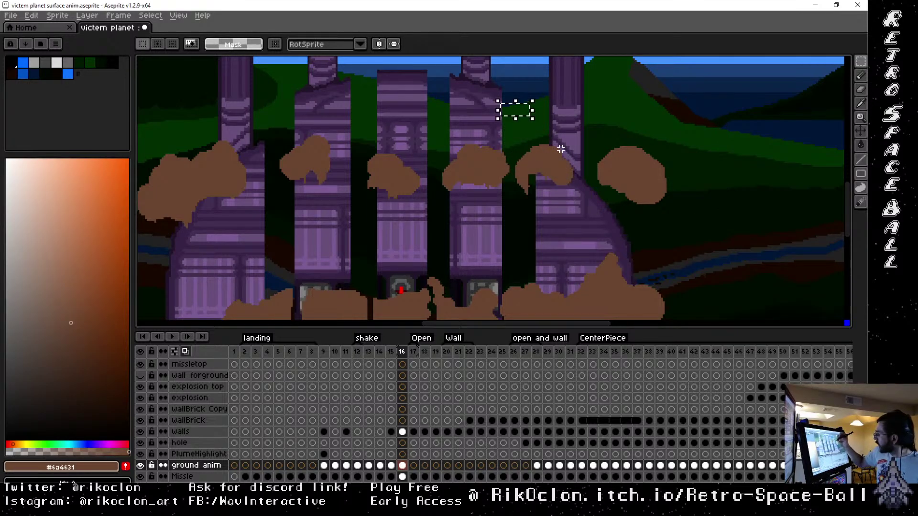
drag(539, 155, 550, 146)
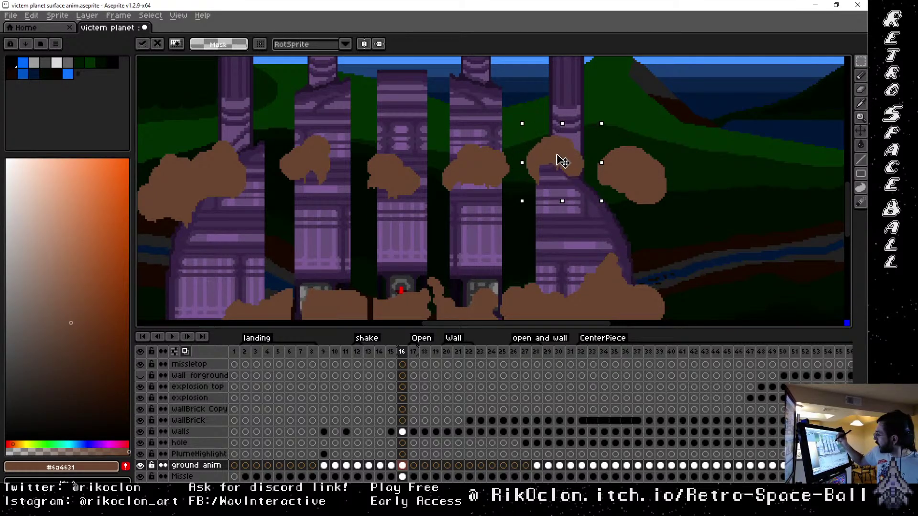
drag(706, 230, 592, 113)
drag(642, 171, 665, 156)
Raise the fourth, third and second small upper puffs higher on the missile segments, shifting the second one to the left
drag(409, 131, 501, 169)
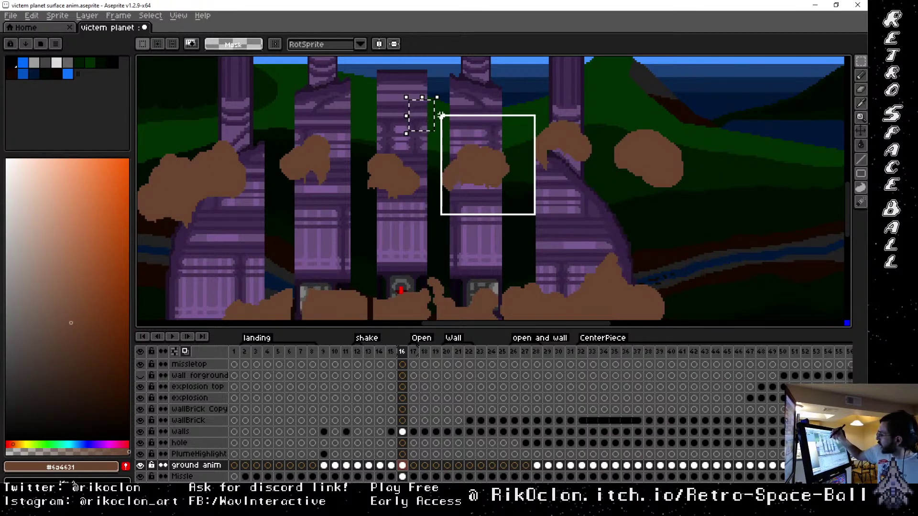
drag(441, 115, 518, 225)
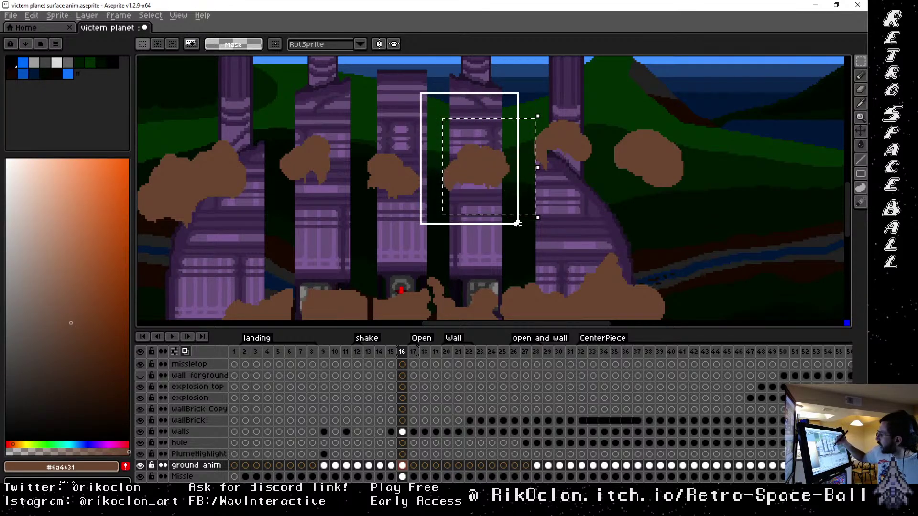
drag(498, 165, 498, 130)
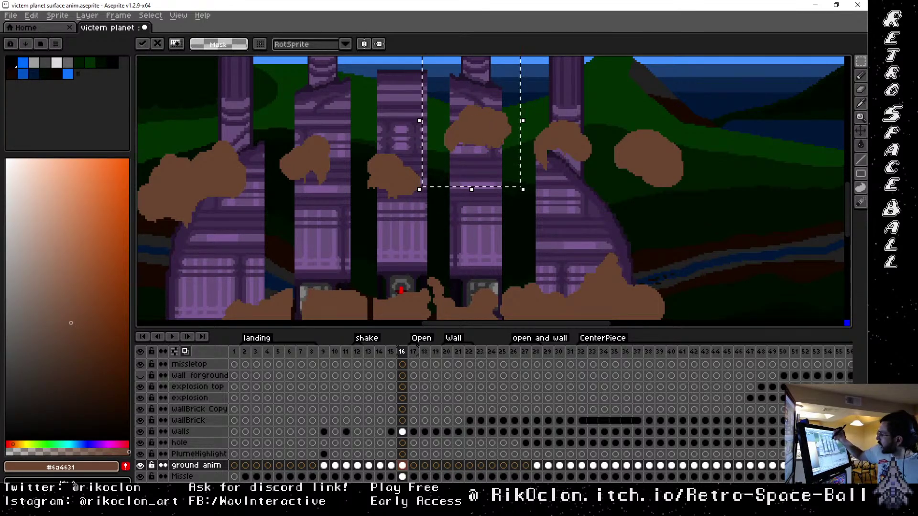
drag(338, 103, 437, 229)
drag(414, 176, 400, 130)
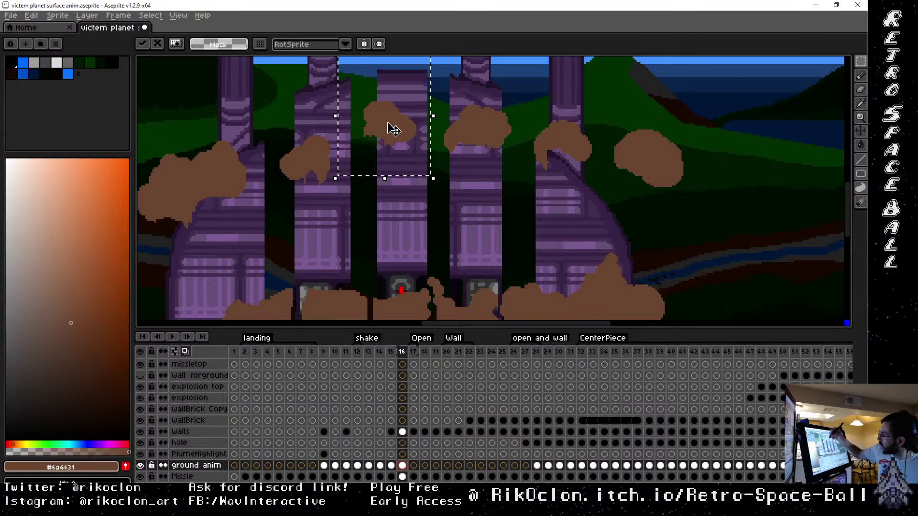
click(267, 120)
drag(338, 186, 311, 144)
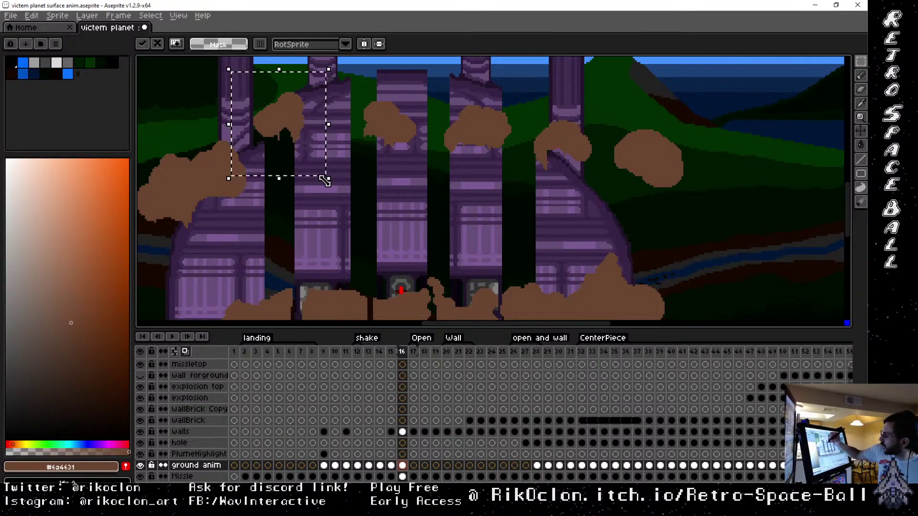
Select the whole leftmost upper puff, including its top lobe, and move it outward and up
drag(298, 246, 581, 215)
drag(384, 118, 515, 152)
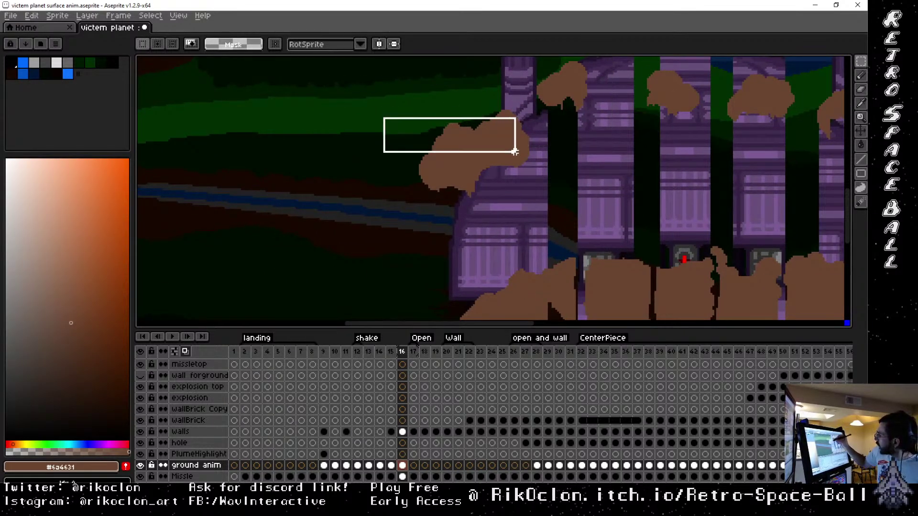
drag(455, 141, 557, 215)
drag(480, 95, 519, 125)
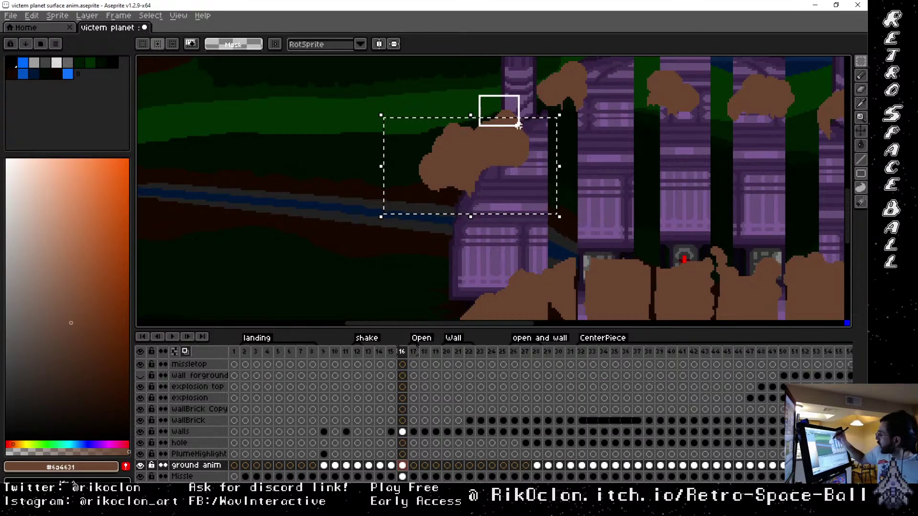
drag(539, 193, 507, 169)
drag(481, 139, 482, 118)
Move the leftmost lower dust puff outward to the left and down, away from the missile's base
key(space)
drag(707, 220, 584, 109)
drag(654, 194, 720, 222)
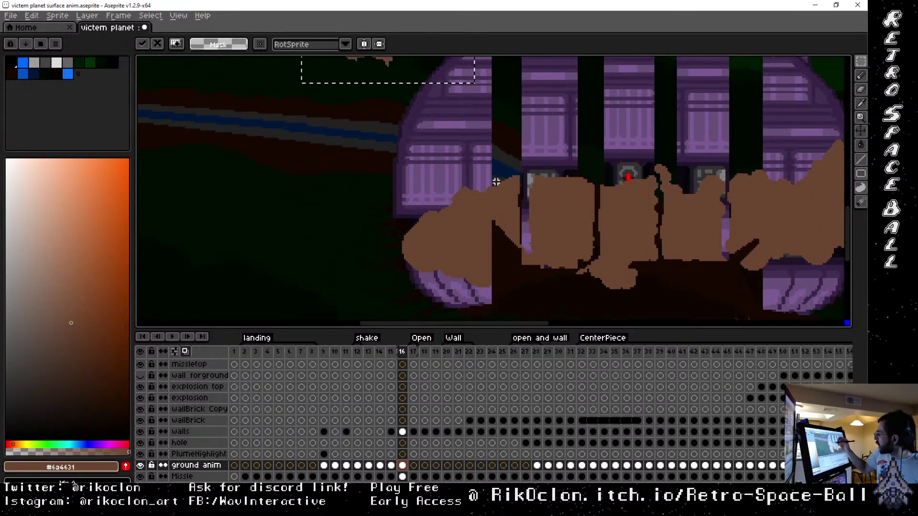
drag(347, 163, 429, 319)
key(space)
drag(557, 302, 552, 269)
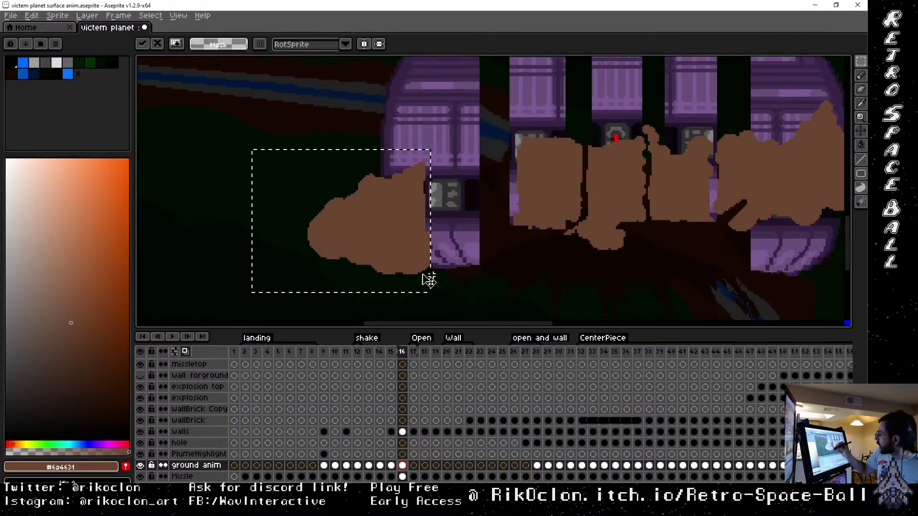
Shift the second lower puff slightly left and the middle lower puff down below the segment with the red light
drag(493, 113, 518, 123)
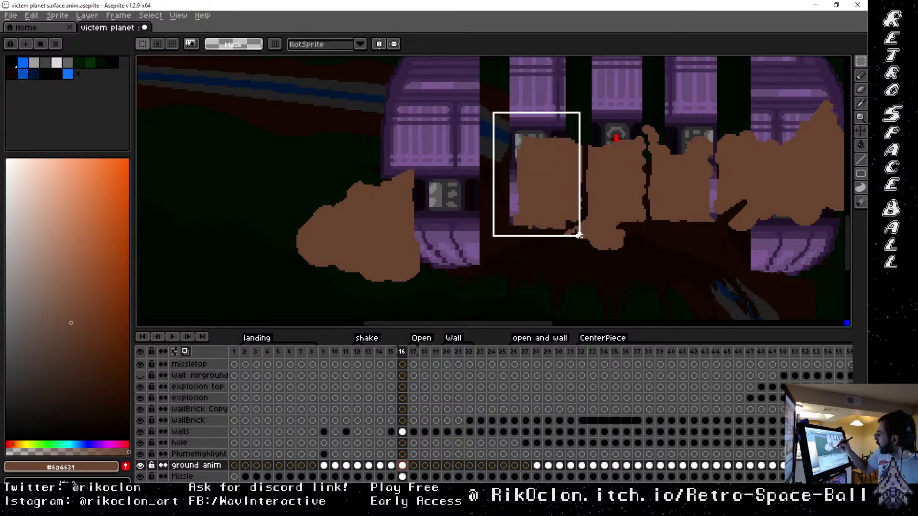
drag(579, 235, 543, 198)
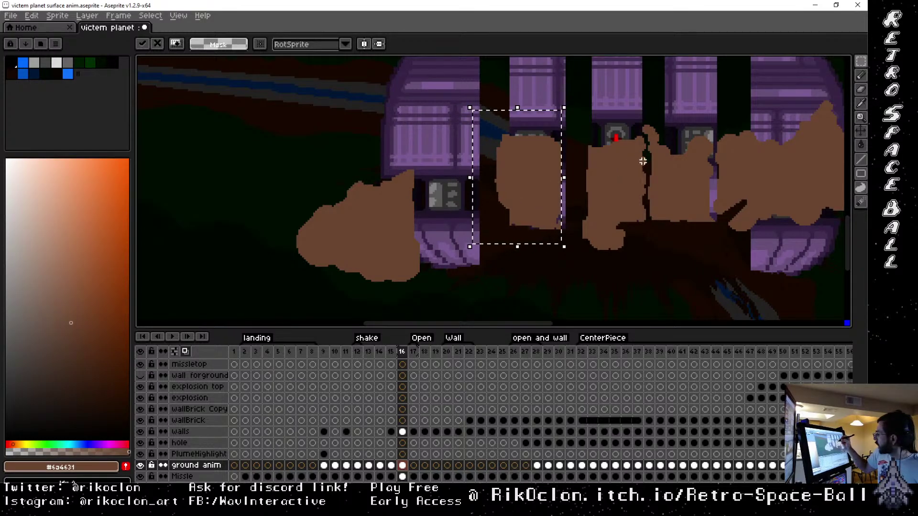
scroll(643, 161, up, 3)
scroll(643, 161, right, 4)
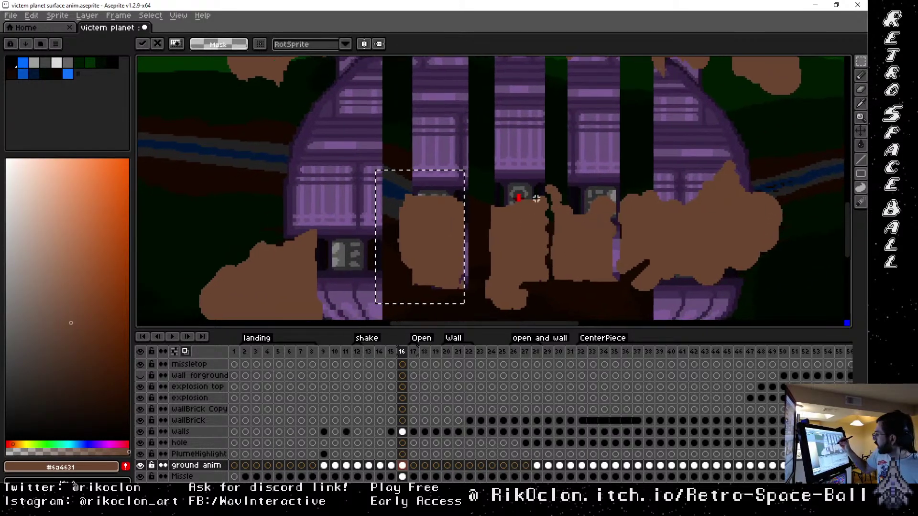
drag(477, 188, 530, 270)
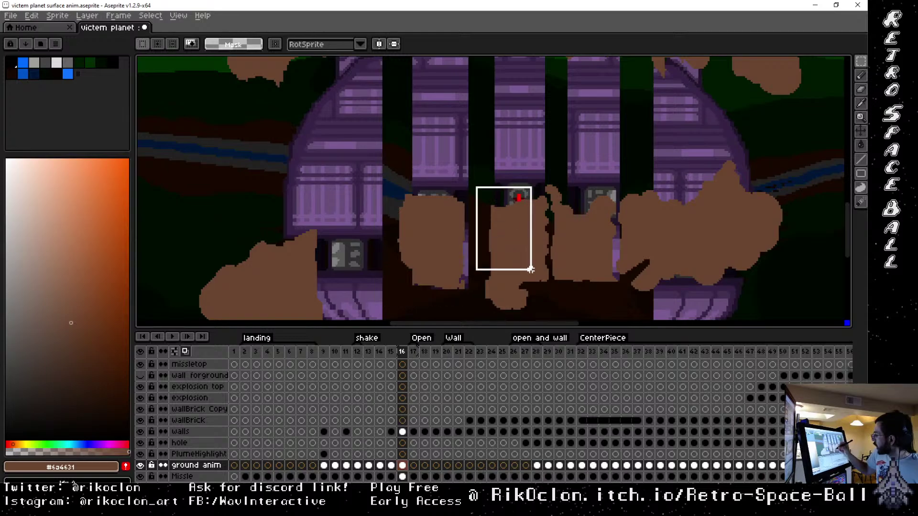
drag(519, 314, 523, 308)
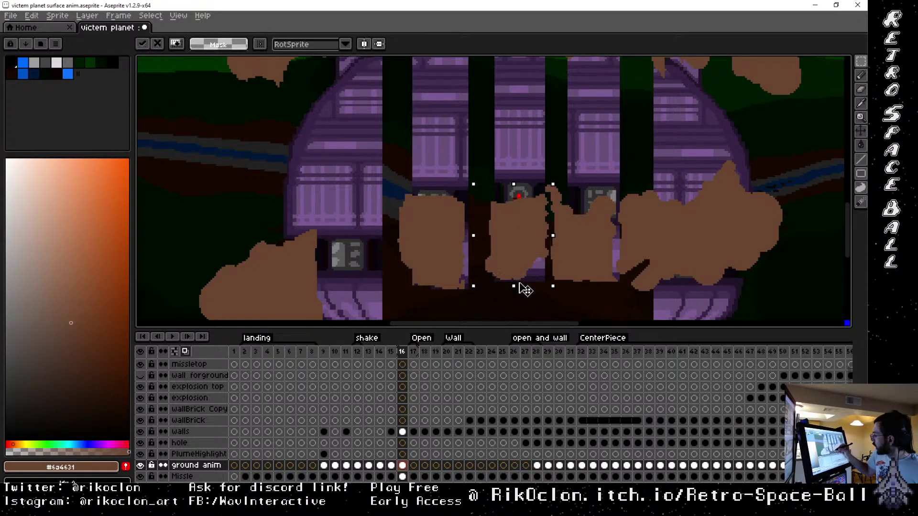
drag(537, 226, 538, 241)
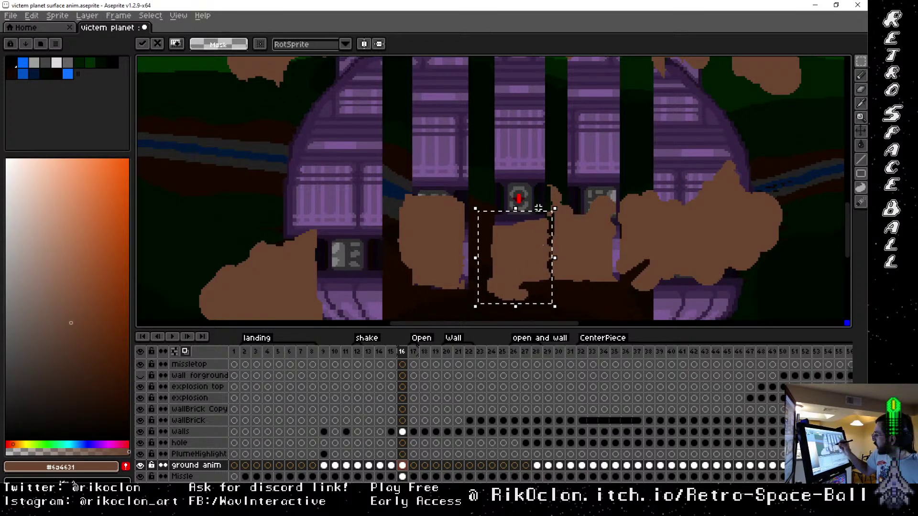
drag(525, 224, 527, 219)
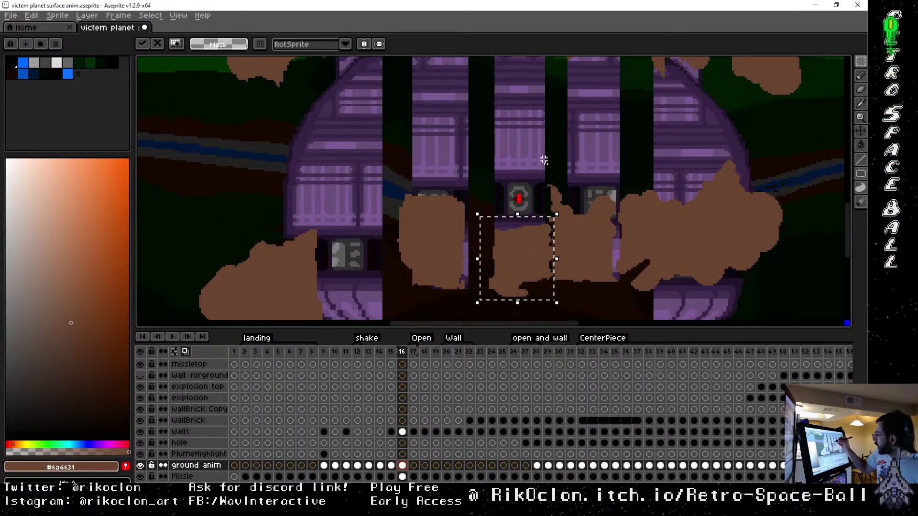
Move the fourth lower puff to the right and return the stray strip on its left edge to the middle puff
drag(544, 159, 617, 278)
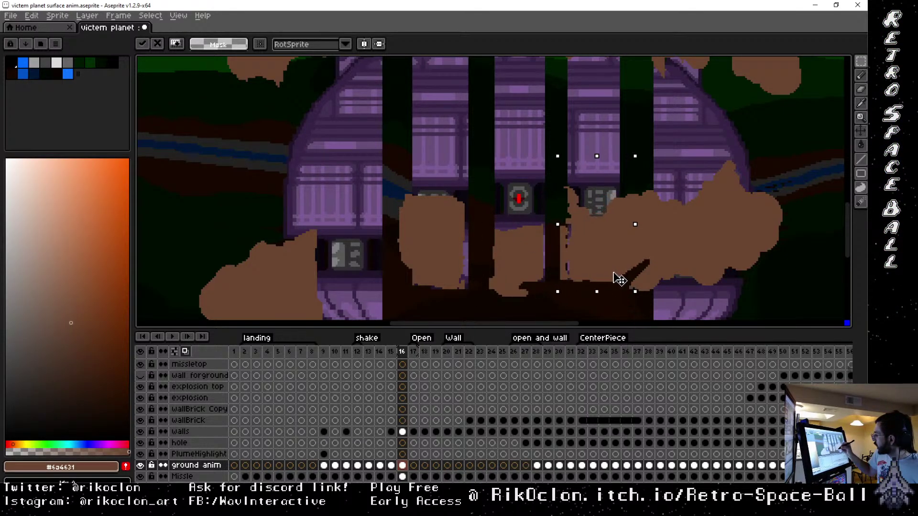
drag(550, 204, 551, 283)
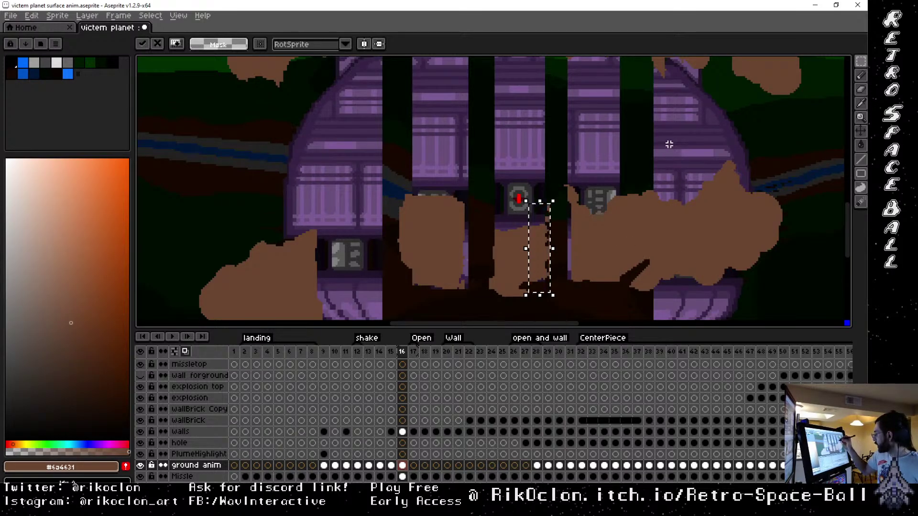
key(Return)
Move the rightmost lower puff down and outward over the missile's right base, and clear the selection
drag(753, 265, 582, 117)
drag(667, 194, 677, 254)
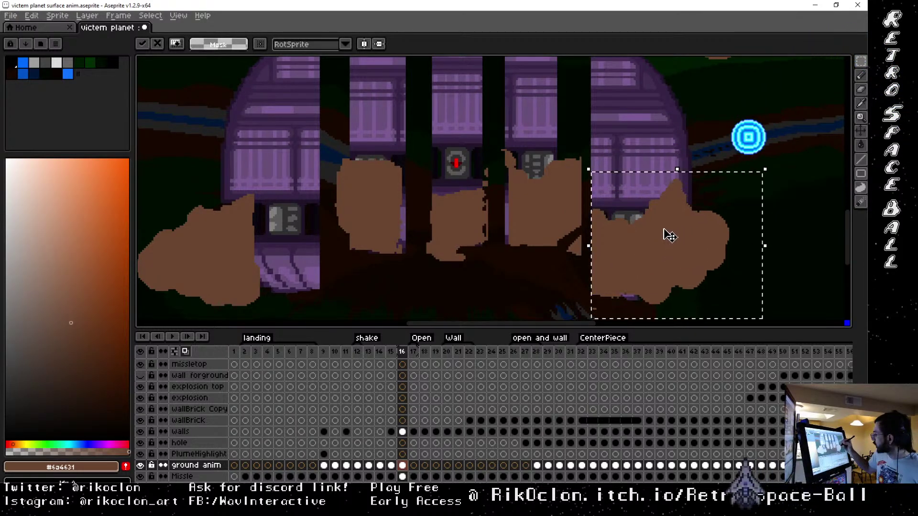
drag(604, 163, 599, 187)
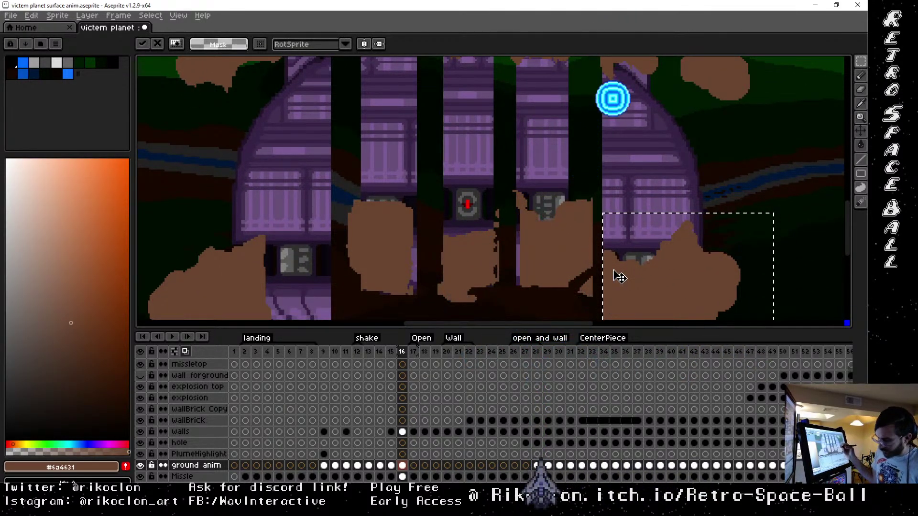
scroll(616, 274, down, 2)
drag(619, 277, 632, 236)
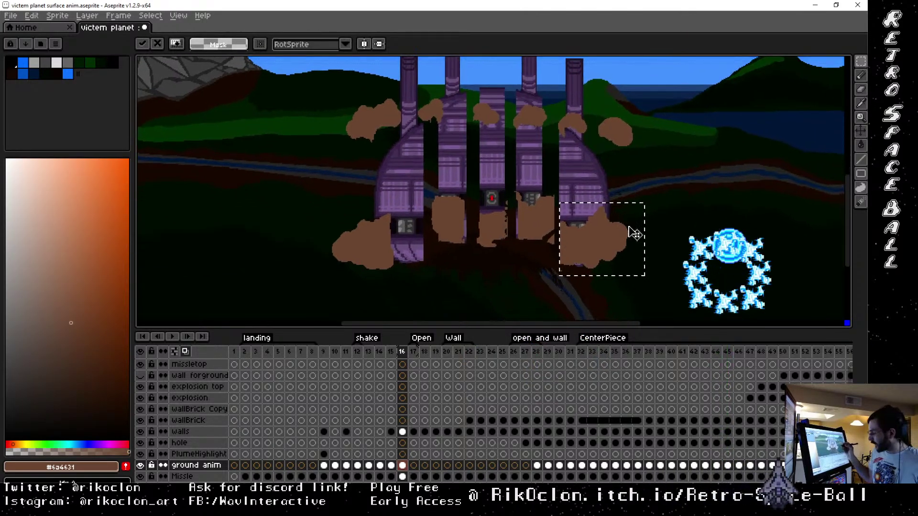
key(ctrl+d)
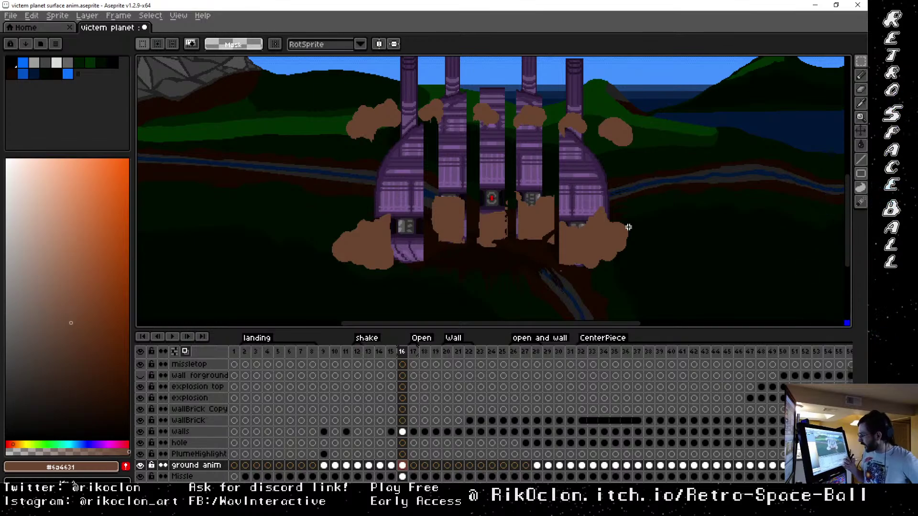
Paint brown dust across the missile's left base to widen the leftmost lower puff, and round the inner puffs' edges
key(i)
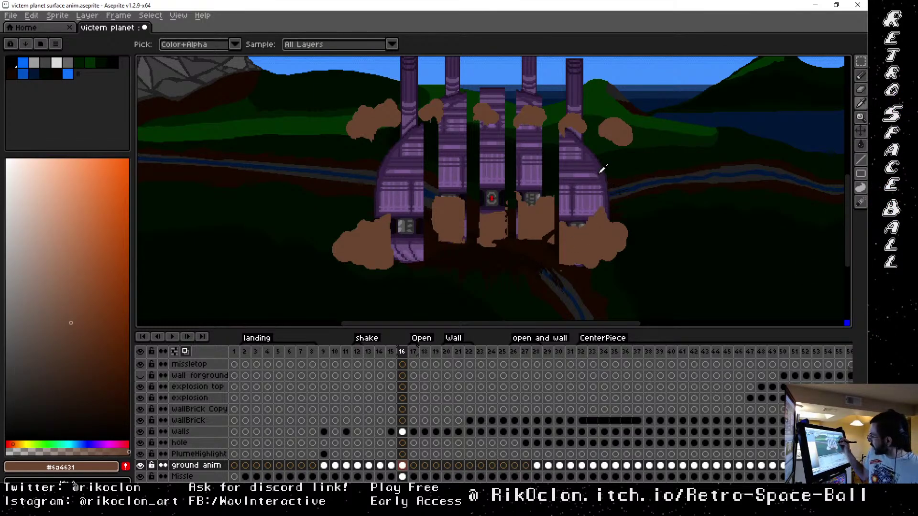
key(b)
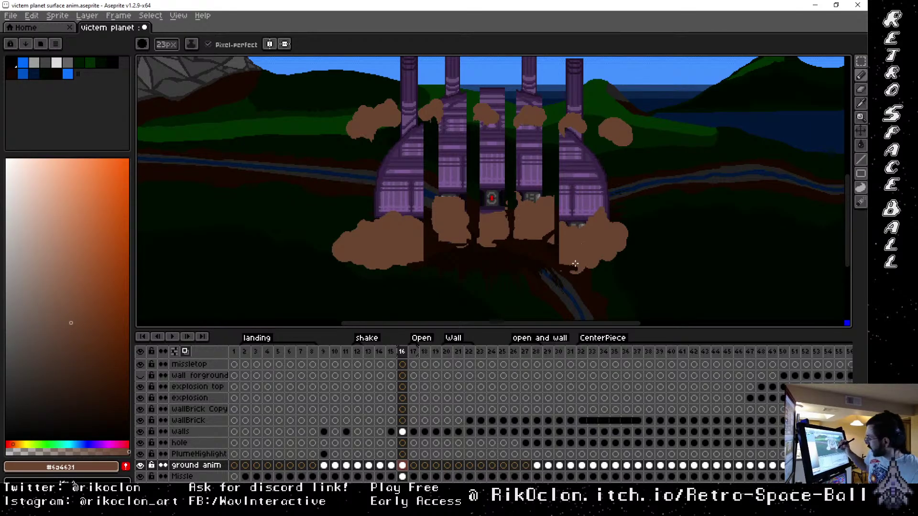
click(403, 432)
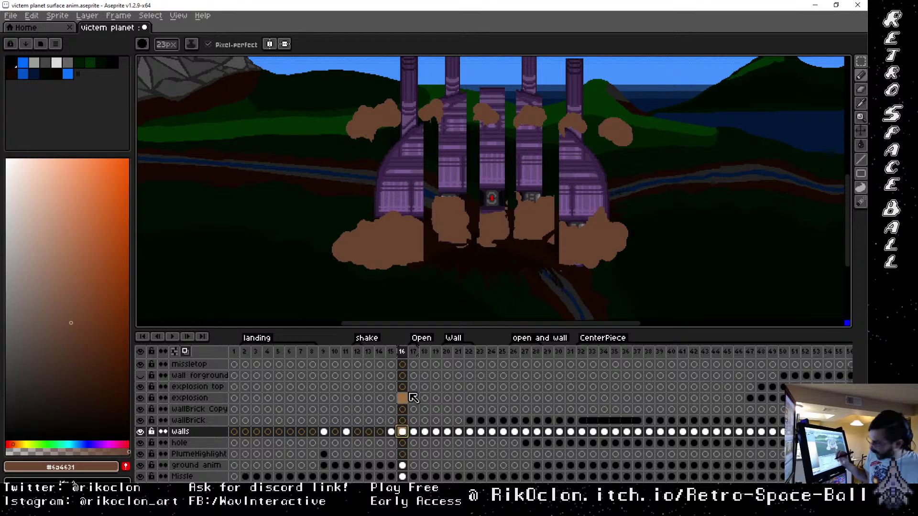
Erase the stray dust strips beside and under the second, middle and fourth lower puffs with the 2 px eraser
key(b)
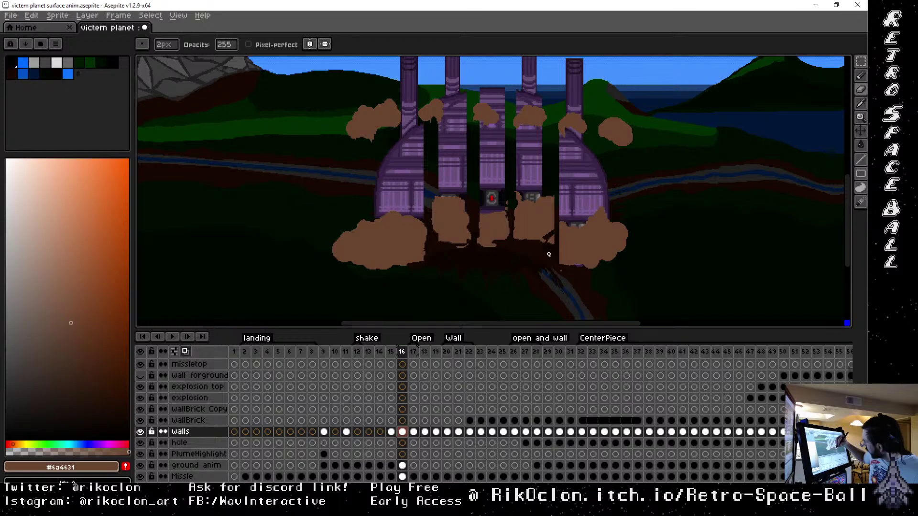
drag(544, 246, 555, 232)
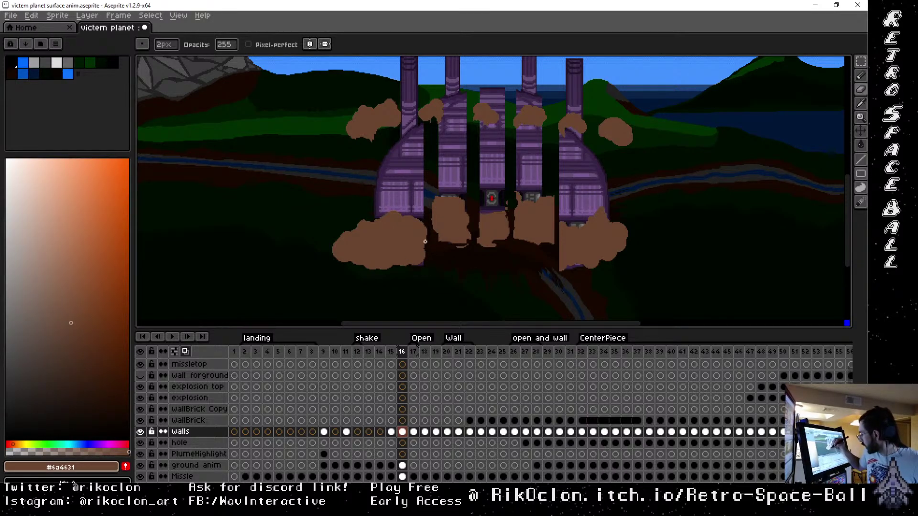
mouse_move(431, 234)
mouse_down()
mouse_move(429, 243)
mouse_move(440, 235)
mouse_move(434, 242)
mouse_up()
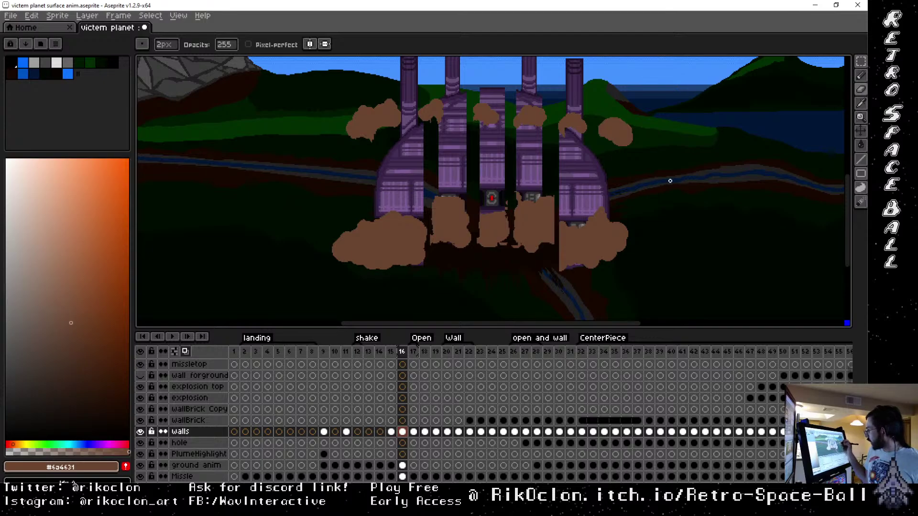
Select the ground anim layer's frame 16 cel and erase the straight inner edges of the fourth and rightmost lower puffs into curves
key(i)
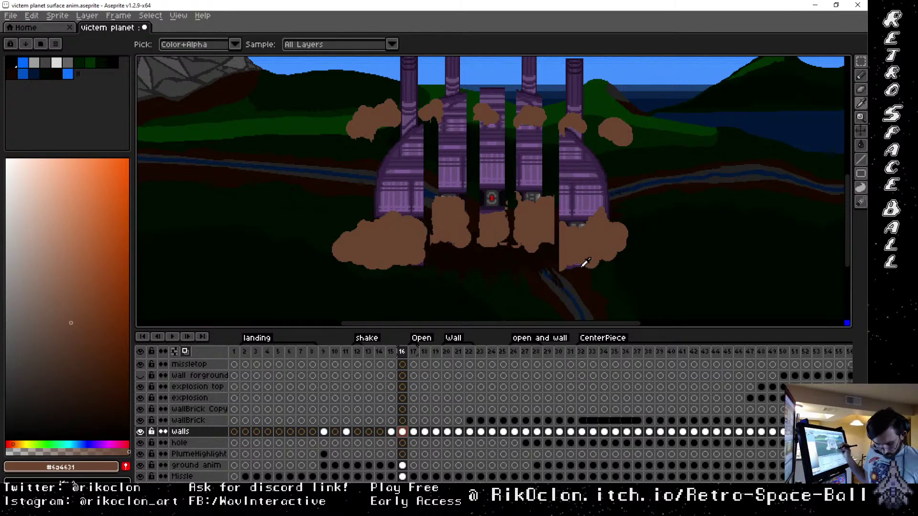
key(b)
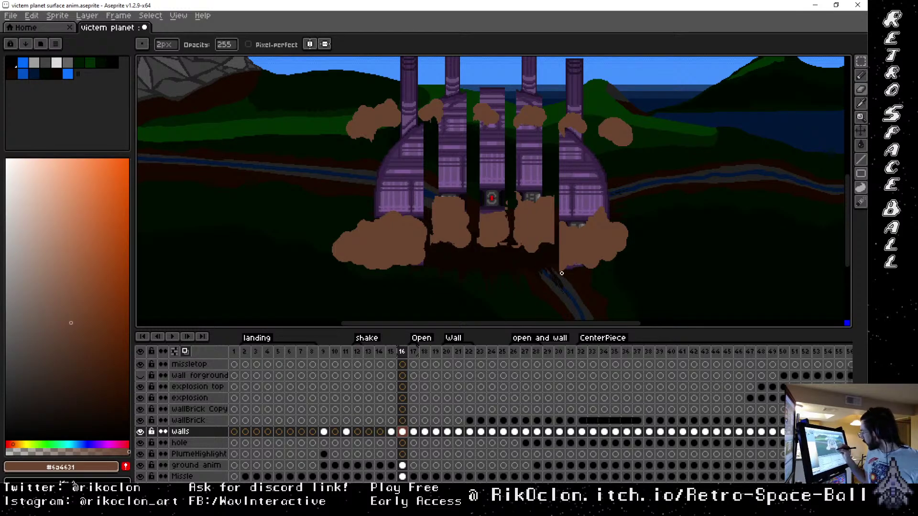
click(402, 466)
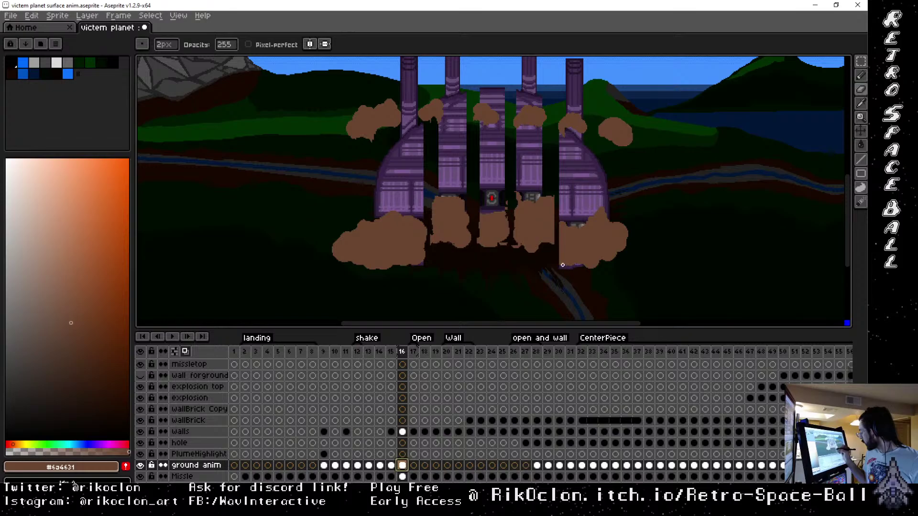
drag(568, 268, 576, 263)
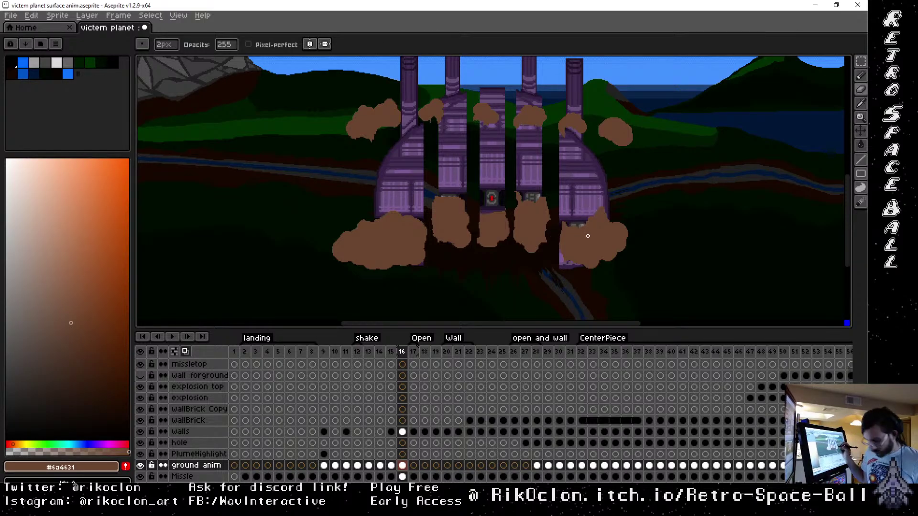
Paint a rounded inner edge on the rightmost lower puff with the 23 px brush
key(g)
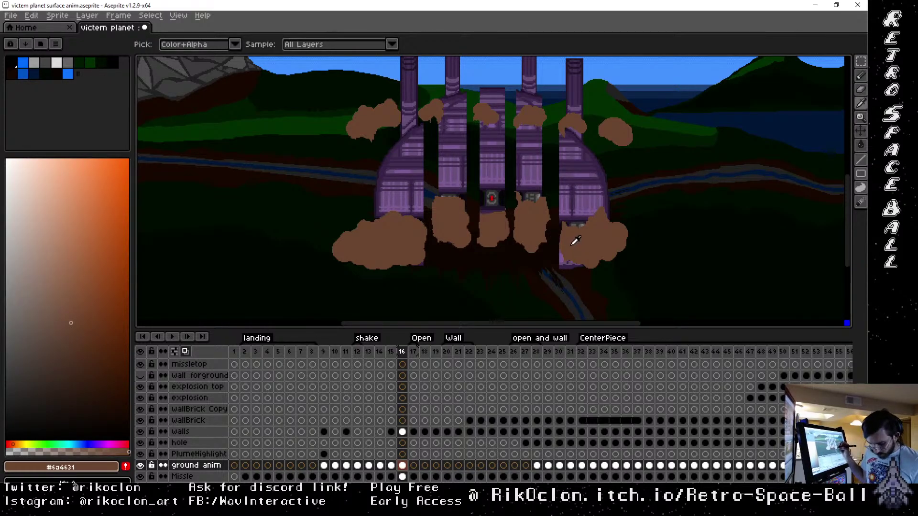
key(e)
mouse_move(565, 253)
mouse_down()
mouse_move(564, 238)
mouse_move(579, 257)
mouse_up()
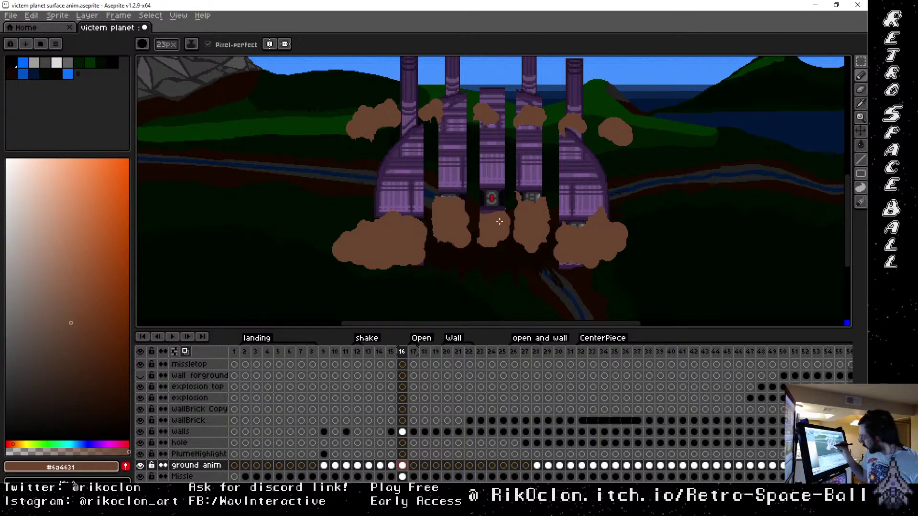
Reduce the brush to 10 px and paint small bulges along the fourth lower puff's right edge
key(minus)
key(minus)
key(minus)
key(minus)
key(minus)
key(minus)
key(minus)
key(minus)
key(minus)
key(minus)
key(minus)
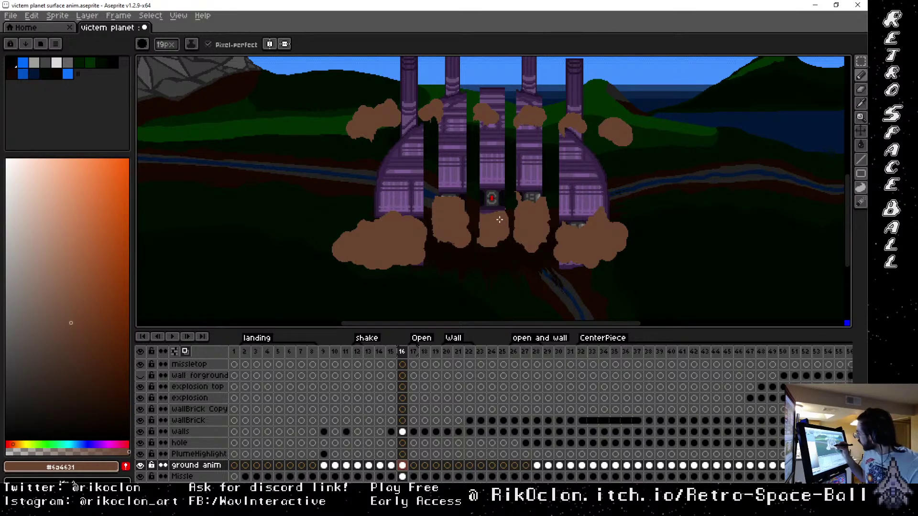
key(minus)
key(minus)
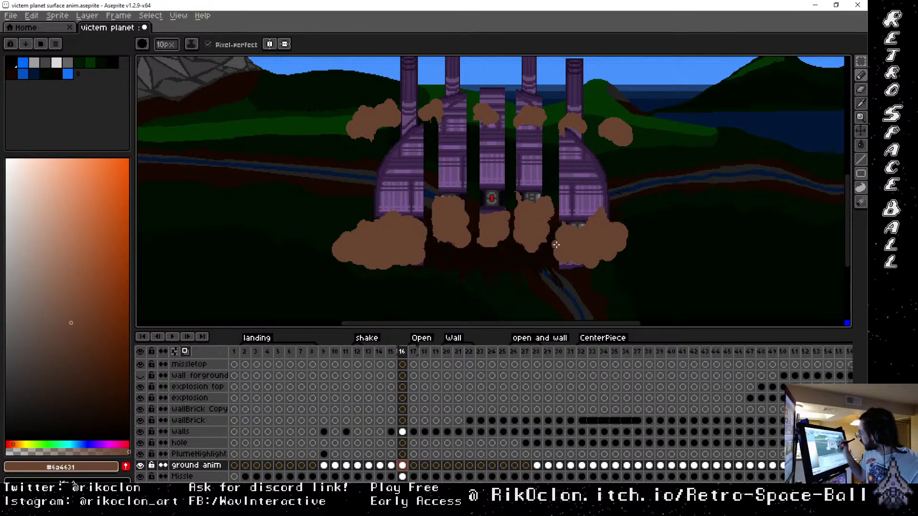
Paint round lobes on the fourth lower puff's upper left and the second lower puff's left side, varying the brush between 16 and 11 px
key(plus)
key(plus)
key(plus)
key(plus)
key(plus)
key(plus)
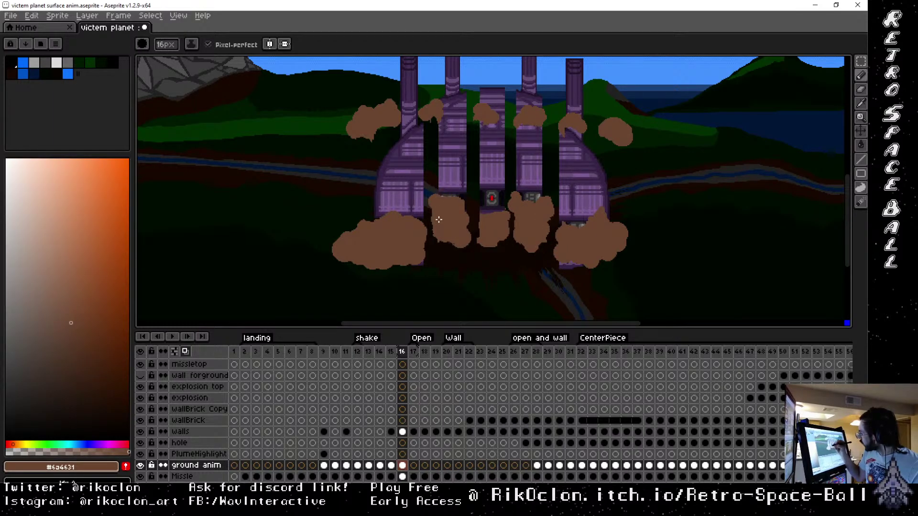
key(minus)
key(minus)
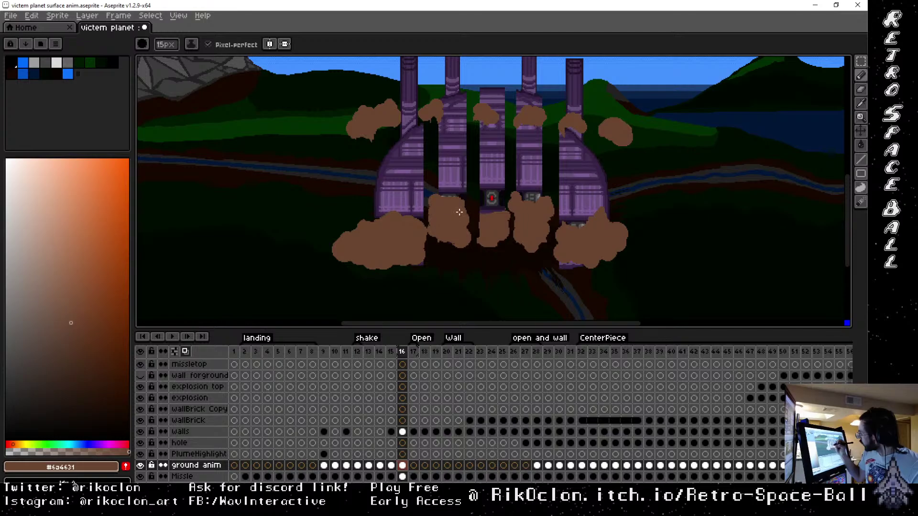
key(minus)
key(minus)
key(minus)
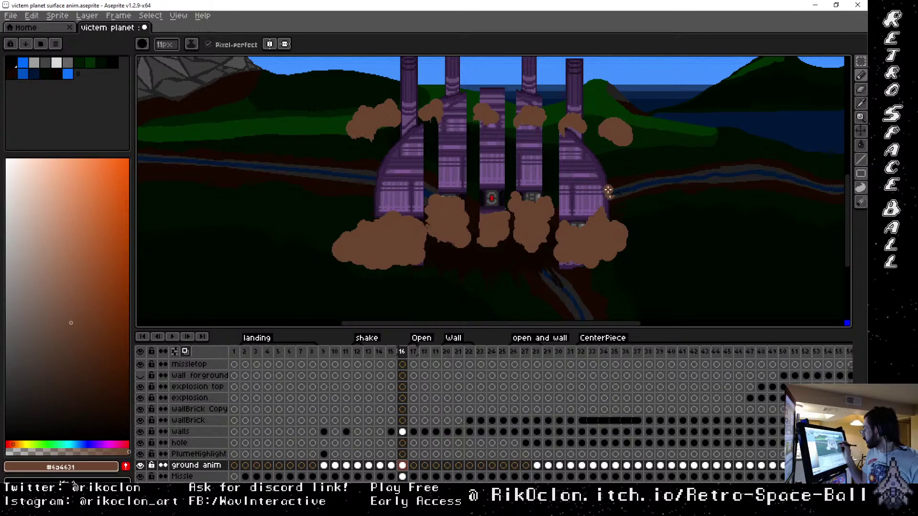
Compare with frame 15, then extend the upper puffs on frame 16 outward with brown lobes, enlarging the brush to 17 px
click(391, 352)
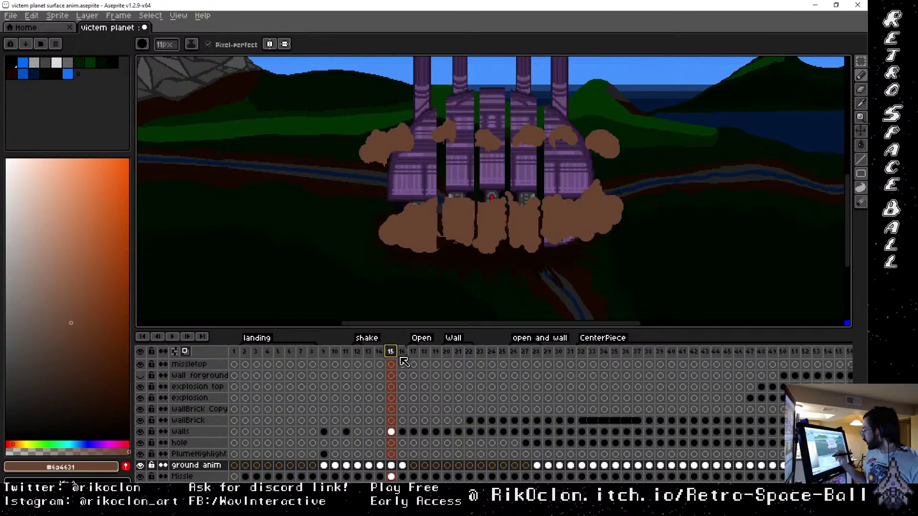
click(402, 354)
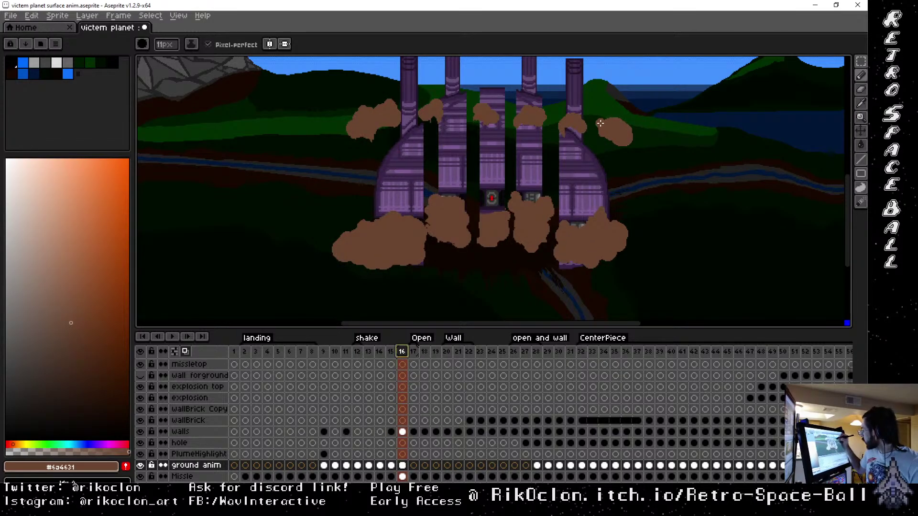
mouse_move(624, 119)
mouse_down()
mouse_move(632, 145)
mouse_move(630, 128)
mouse_up()
key(plus)
key(plus)
key(plus)
key(plus)
key(plus)
key(plus)
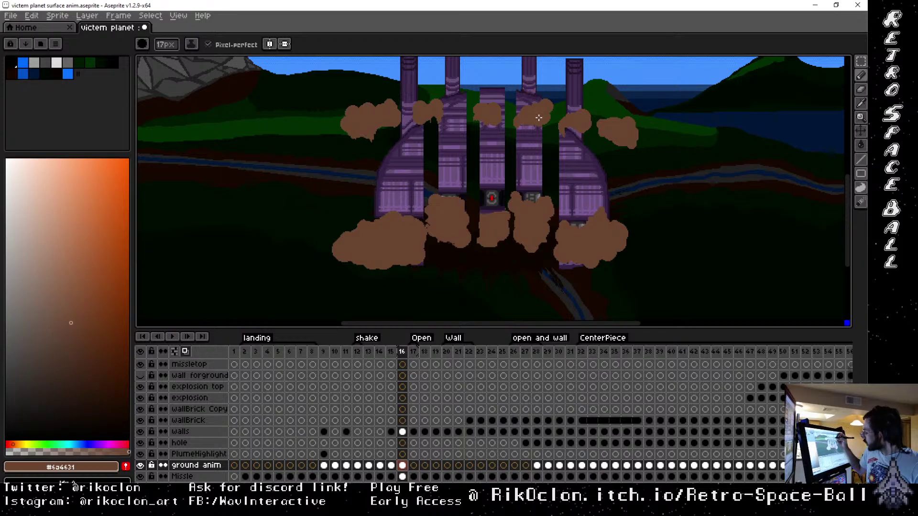
Trim the inner and lower edges of the upper puffs with the 2 px eraser, and compare frame 16 with frame 17
key(e)
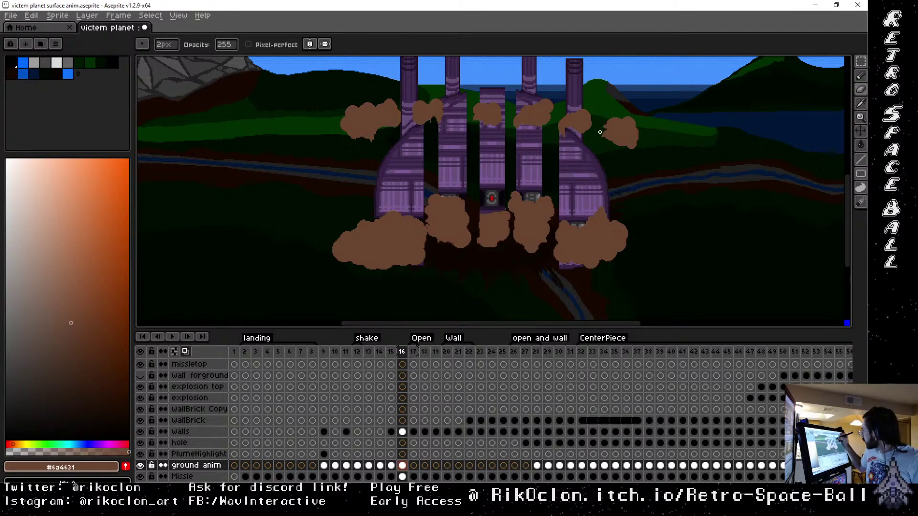
drag(600, 132, 610, 147)
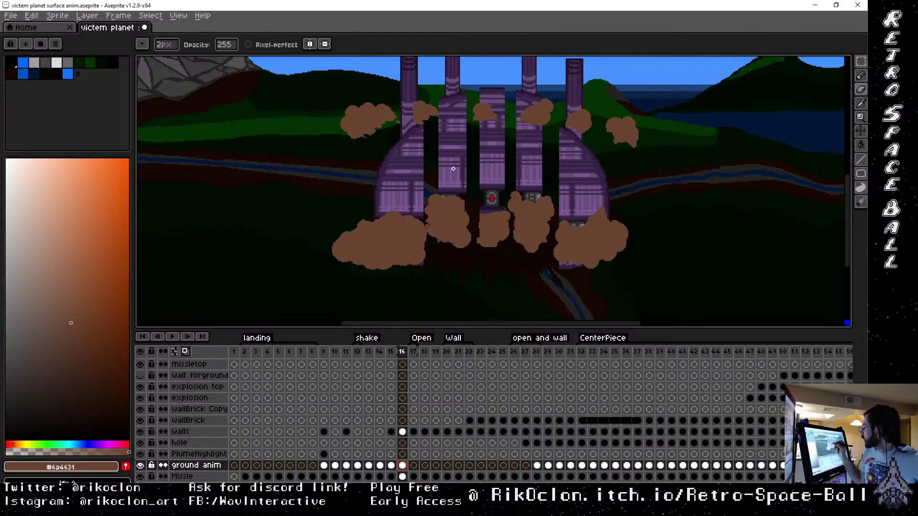
click(402, 352)
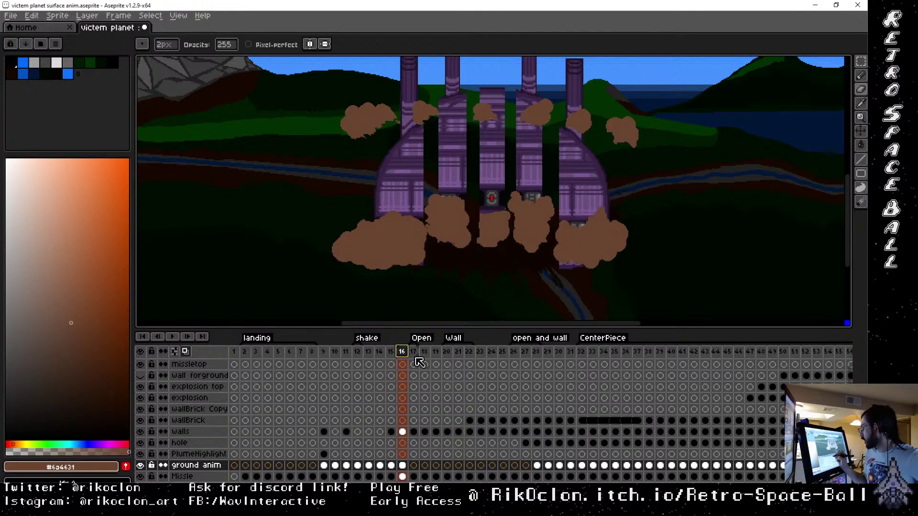
click(415, 353)
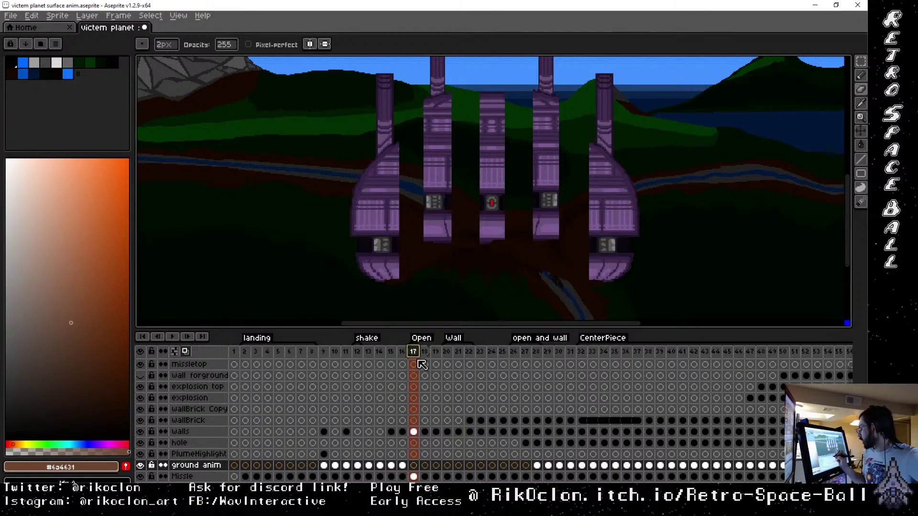
click(403, 352)
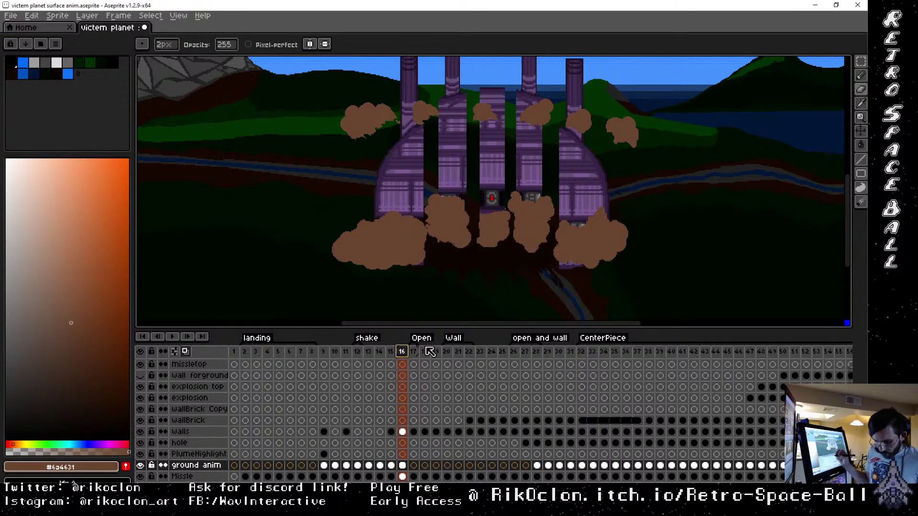
Select the leftmost upper puff and move it inward and slightly down, against the missile's left shoulder
key(m)
drag(314, 88, 403, 140)
click(449, 92)
mouse_move(405, 83)
mouse_down()
mouse_move(447, 127)
mouse_move(469, 123)
mouse_up()
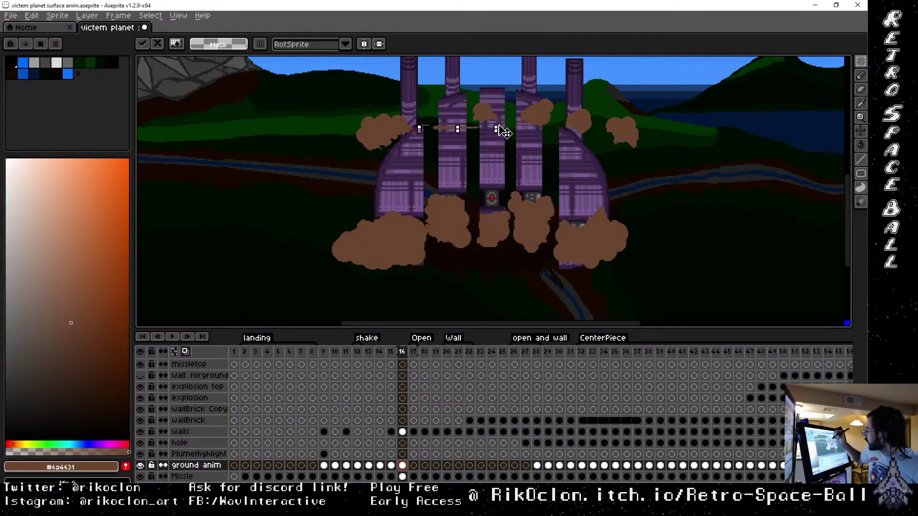
key(Escape)
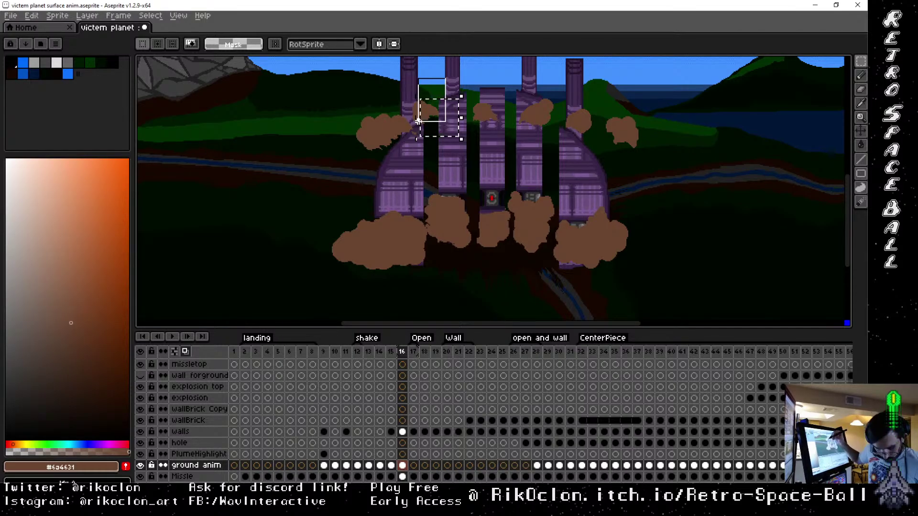
mouse_move(418, 122)
mouse_down()
mouse_move(432, 96)
mouse_move(425, 90)
mouse_move(427, 118)
mouse_up()
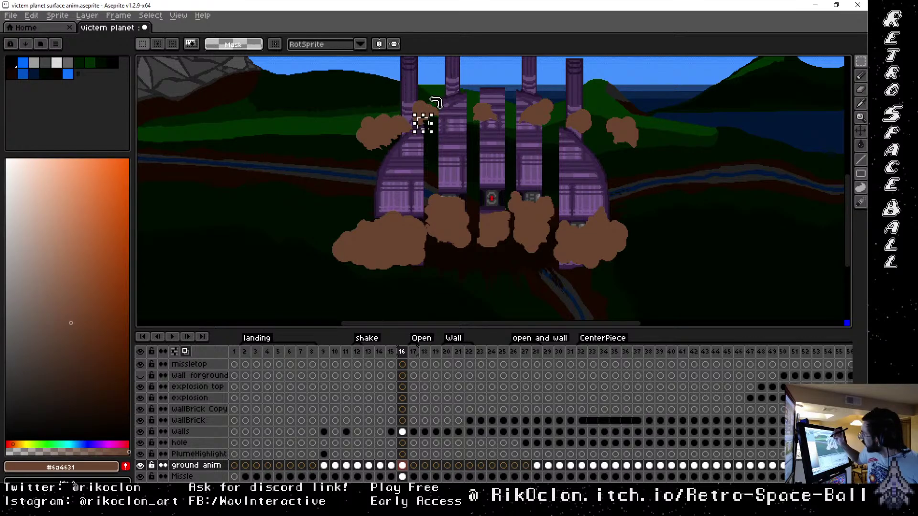
key(ctrl+z)
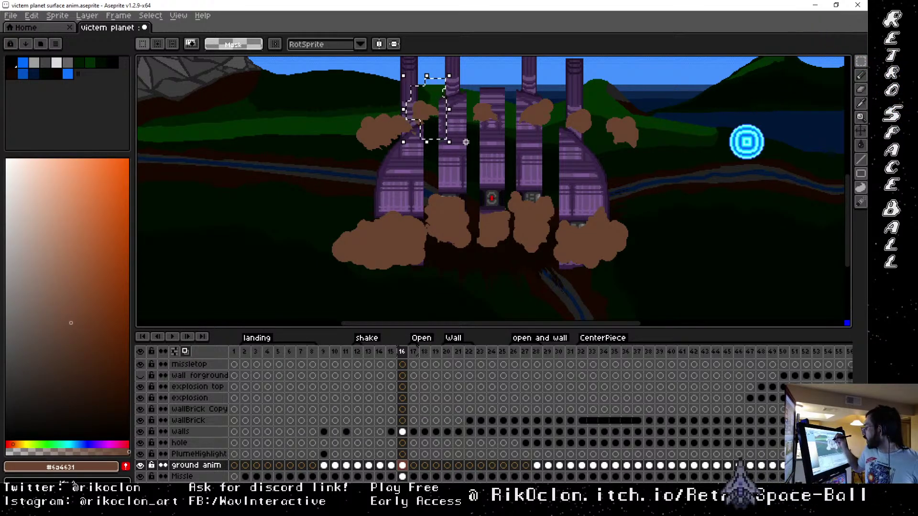
click(493, 145)
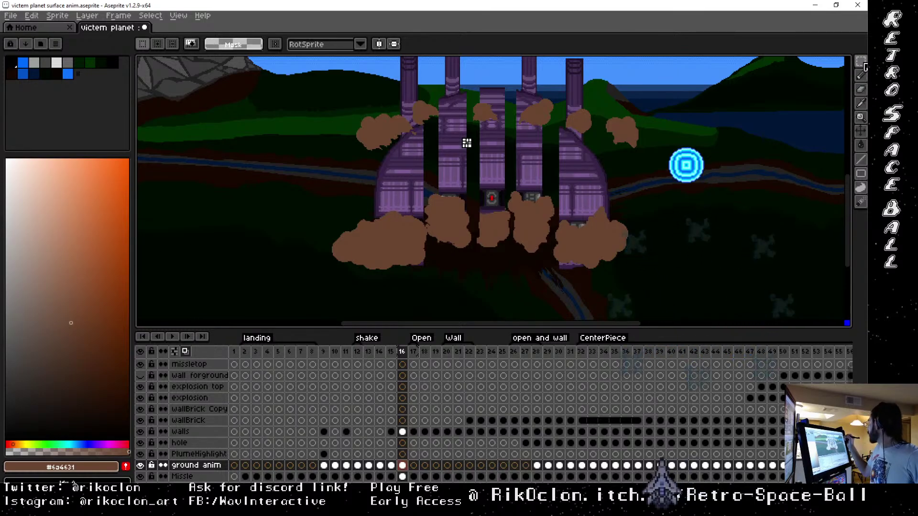
Outline the second upper puff with the polygonal lasso and move it slightly right over the second missile segment
click(861, 62)
click(832, 62)
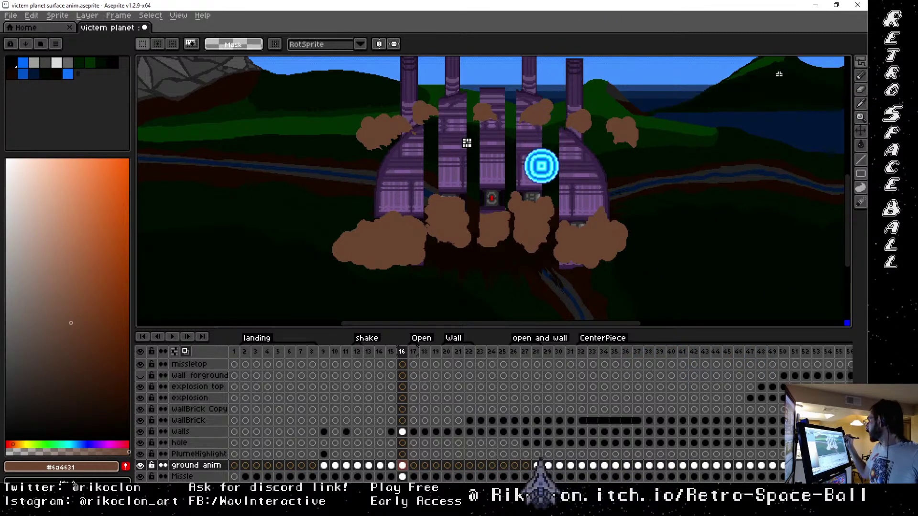
click(403, 92)
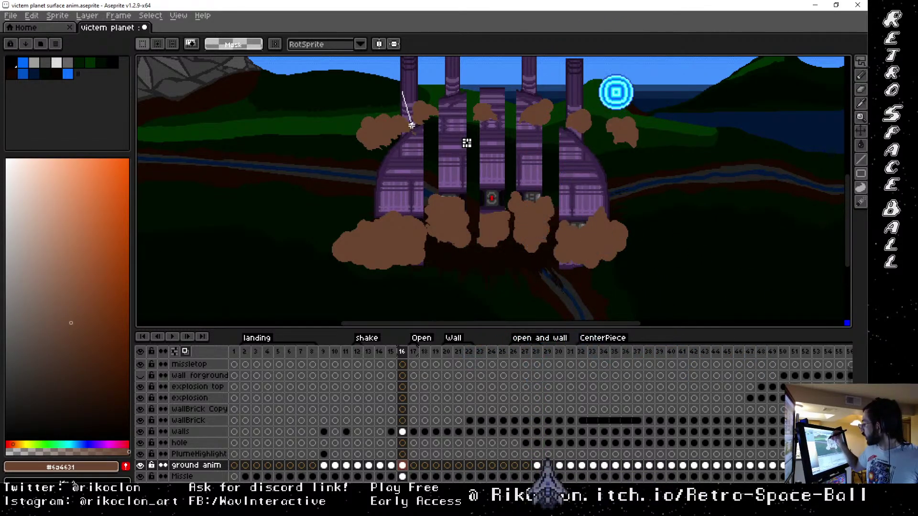
click(433, 147)
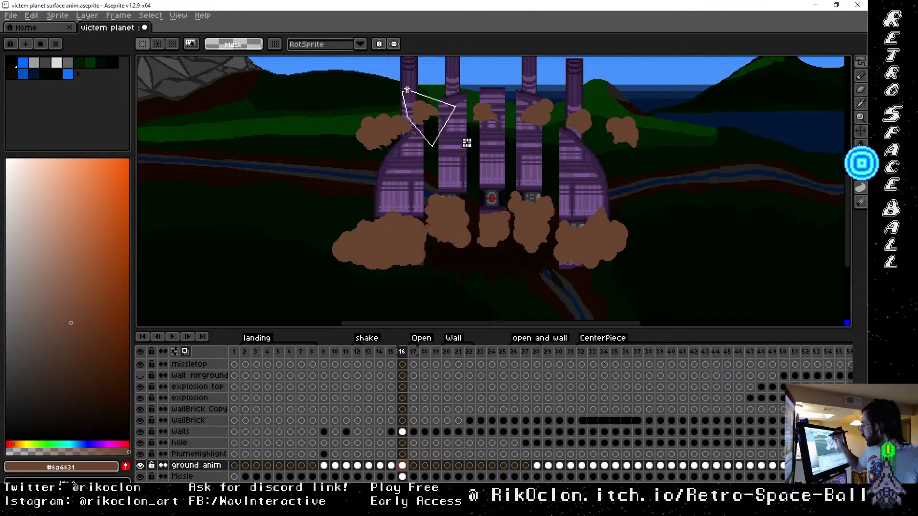
double_click(456, 105)
mouse_move(444, 124)
mouse_down()
mouse_move(451, 117)
mouse_move(458, 125)
mouse_up()
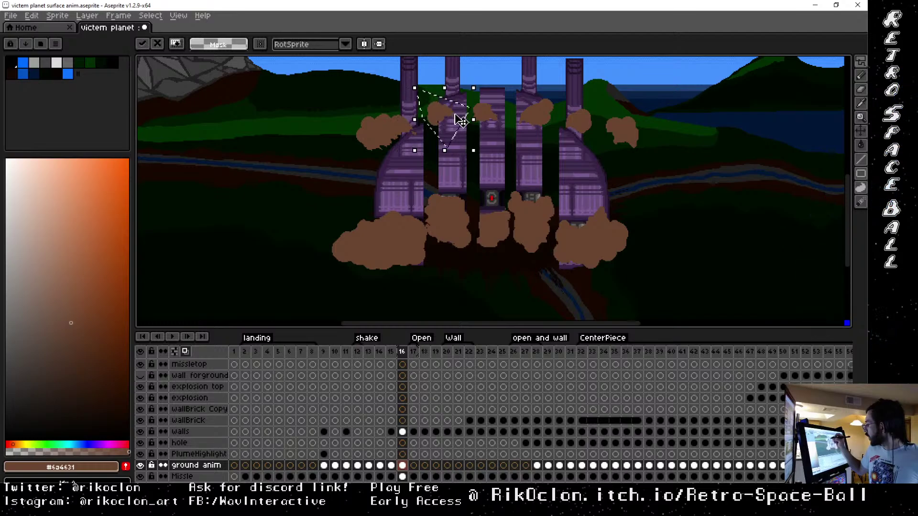
click(657, 167)
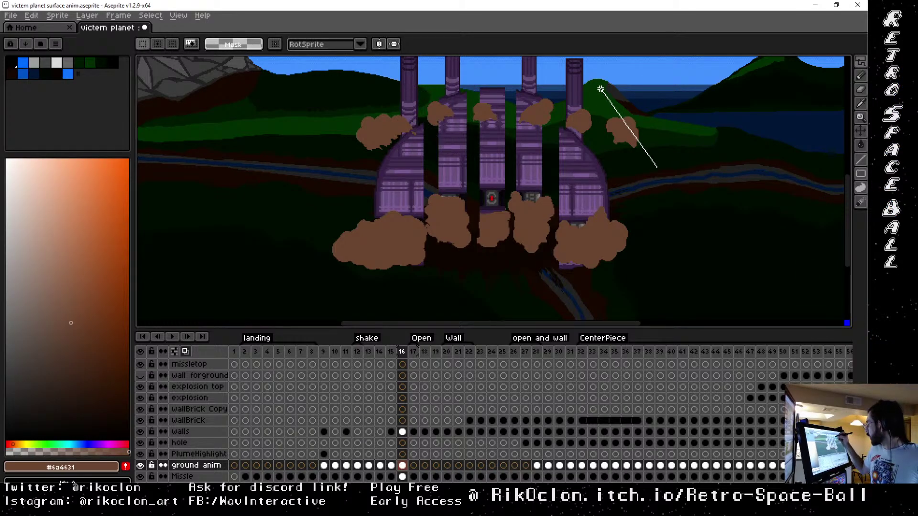
click(663, 103)
click(596, 101)
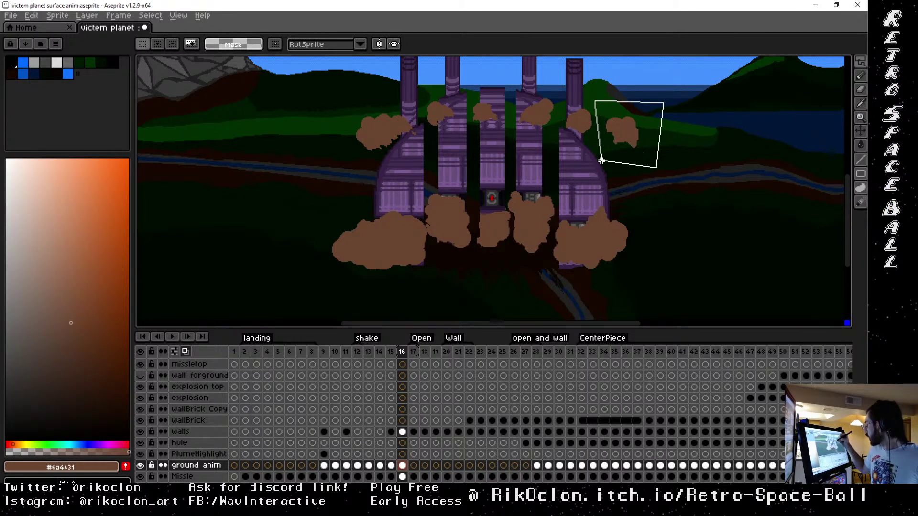
click(601, 159)
click(641, 173)
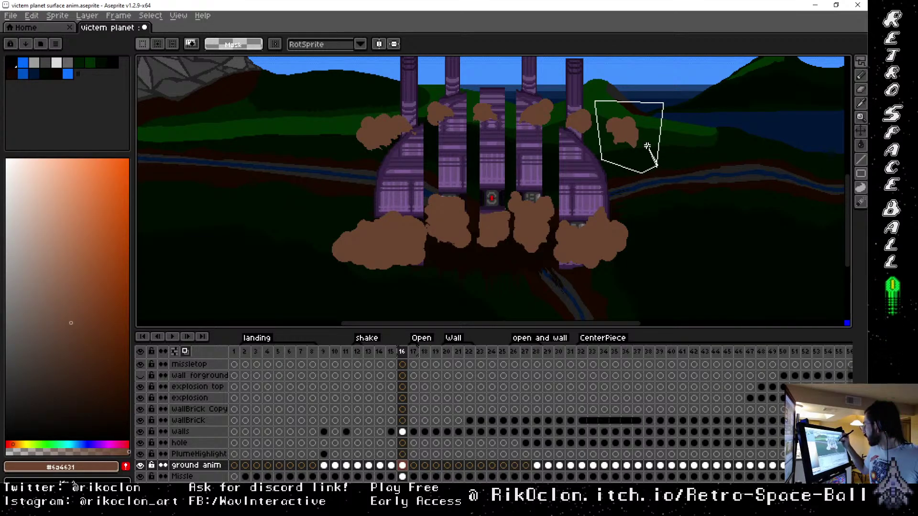
click(655, 115)
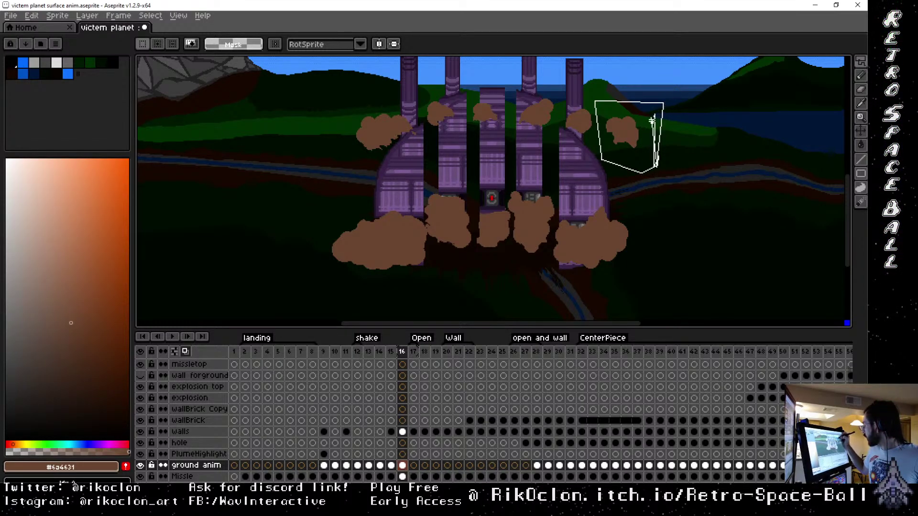
click(671, 182)
click(624, 136)
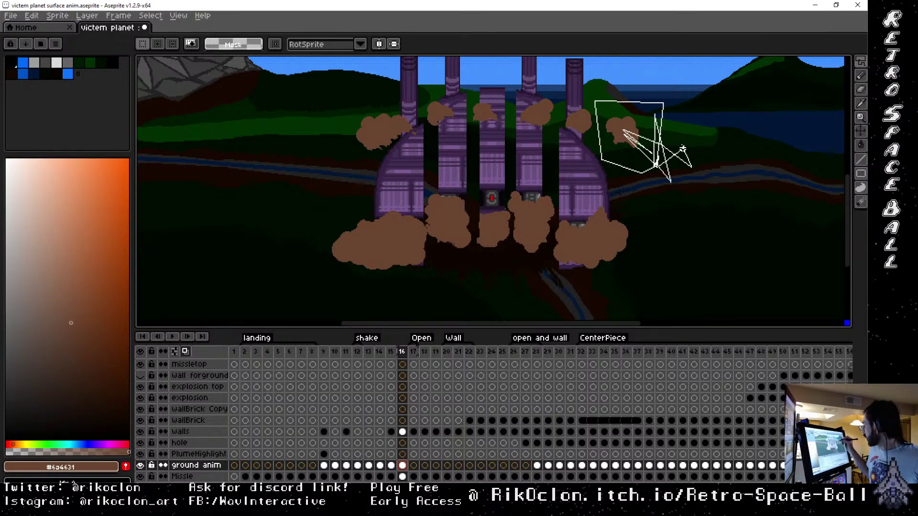
key(Escape)
Outline the rightmost upper puff with the polygonal lasso, move it inward against the missile's right shoulder, and compare frame 16 with frame 17
click(602, 92)
click(673, 105)
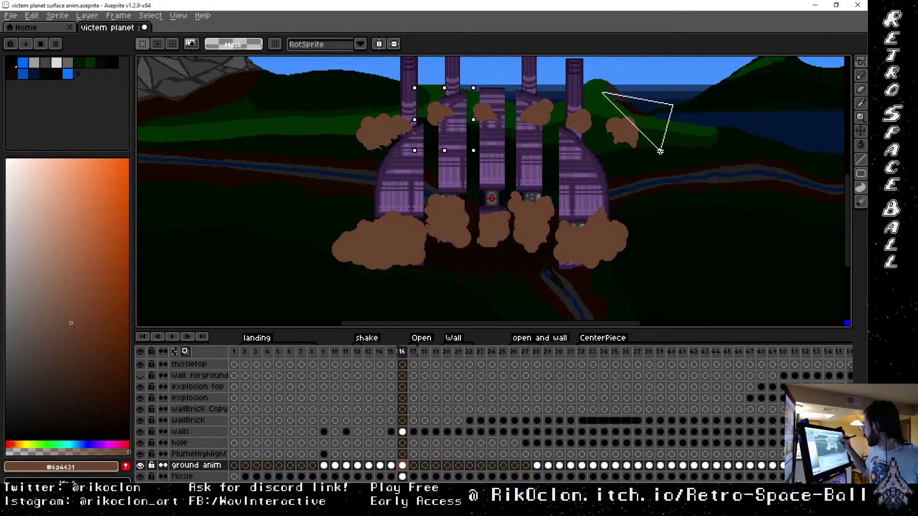
click(648, 180)
click(592, 161)
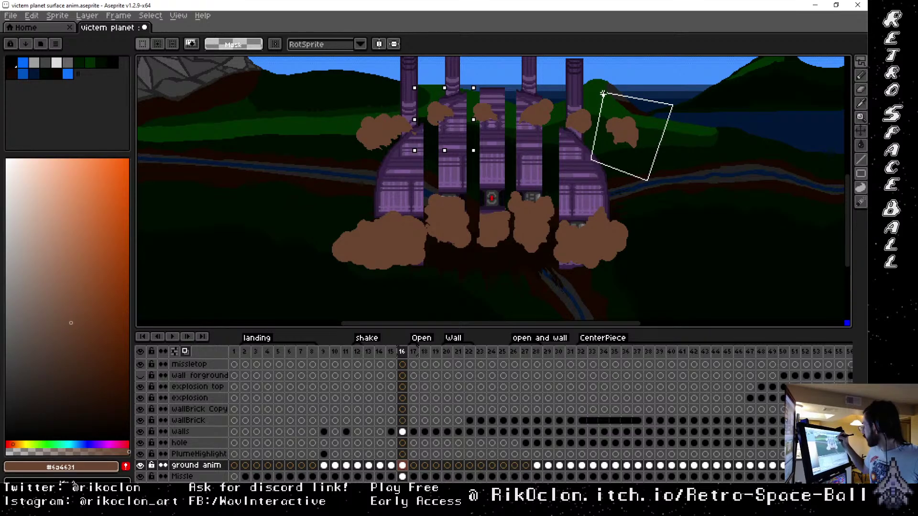
click(614, 103)
click(649, 142)
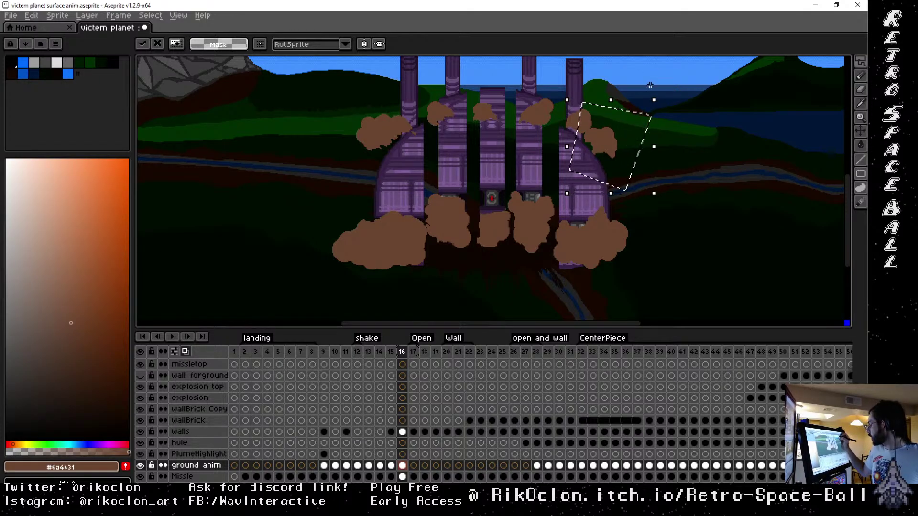
click(402, 353)
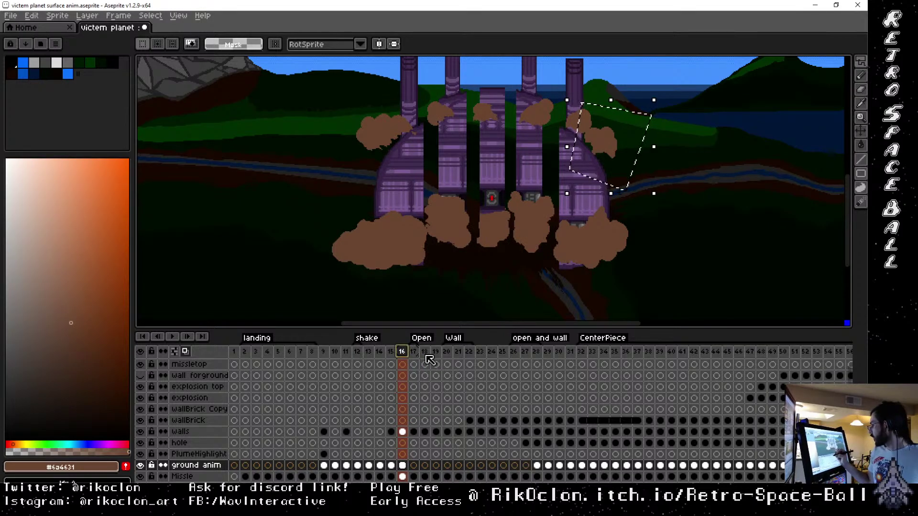
click(414, 353)
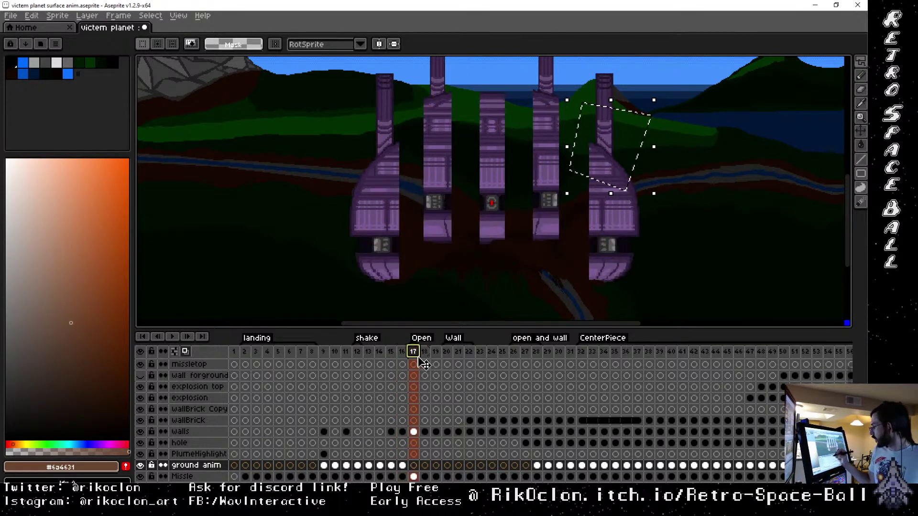
click(402, 352)
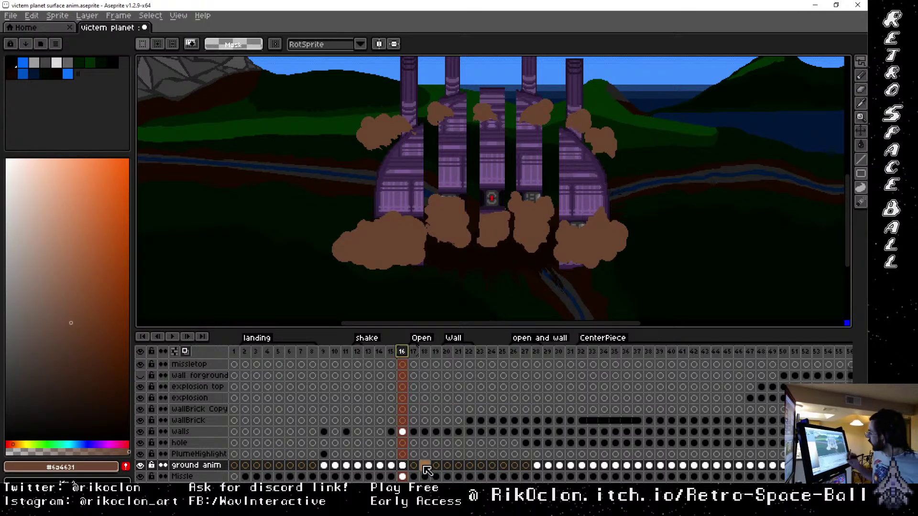
Try to carry the ground anim cel from frame 16 over to frame 17, and undo it
click(413, 466)
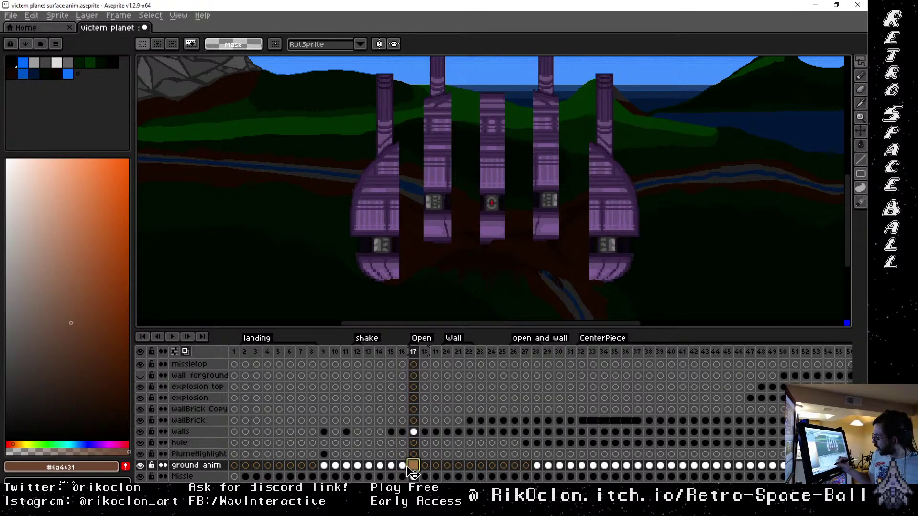
click(405, 467)
drag(407, 467, 416, 468)
right_click(415, 468)
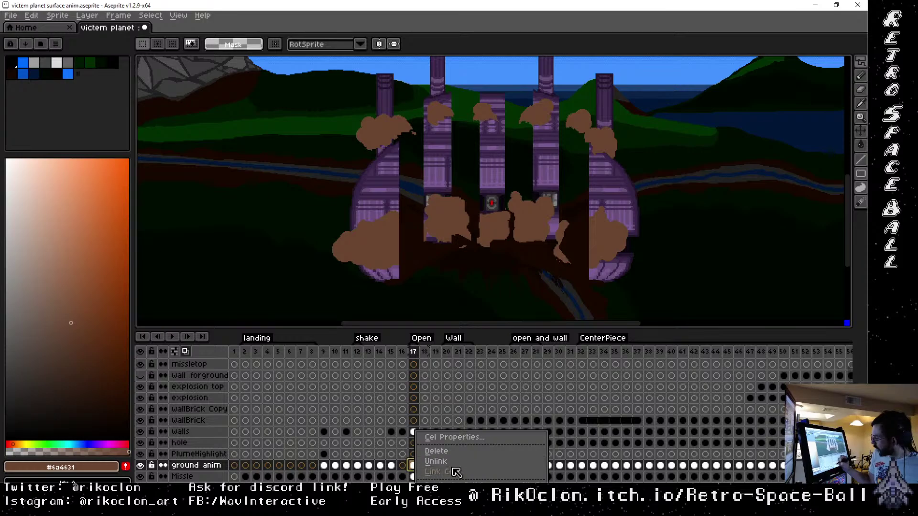
key(Escape)
key(ctrl+z)
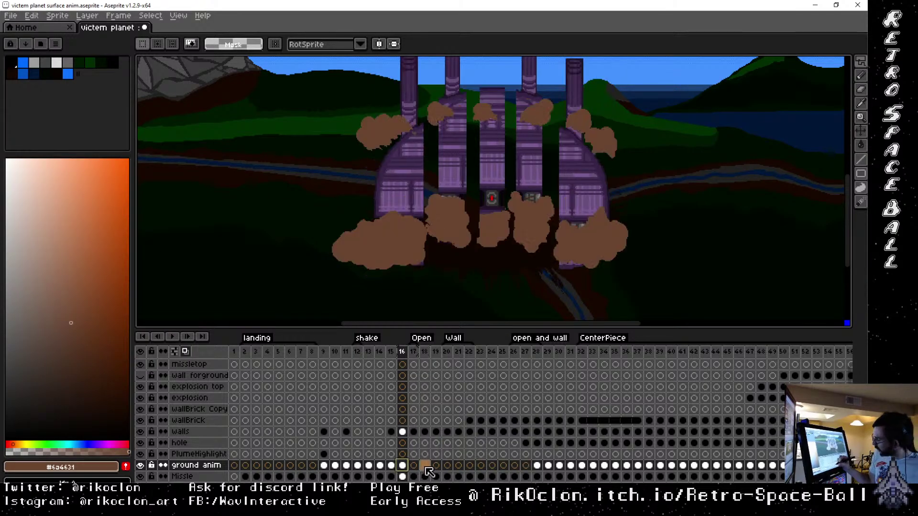
Link the ground anim cels of frames 16 and 17, and unlink frame 17 so it holds an independent copy of the dust
click(413, 466)
right_click(416, 467)
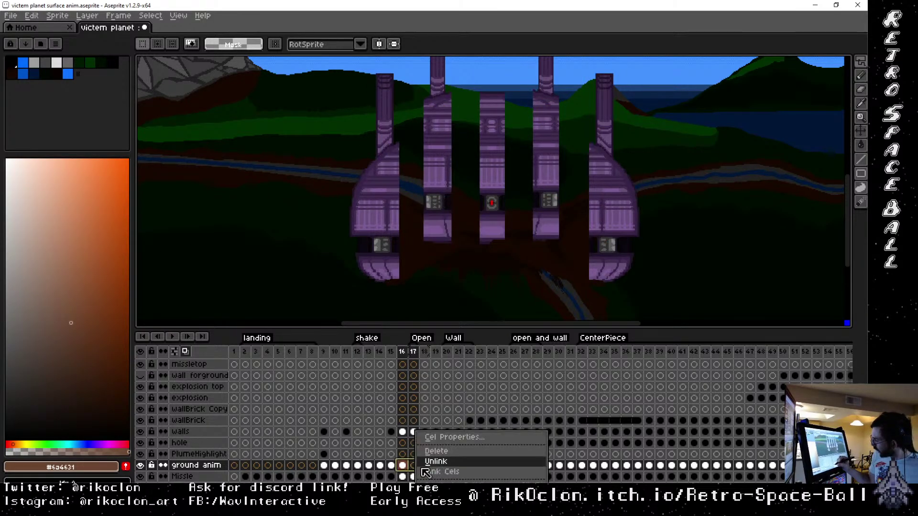
click(425, 473)
click(413, 466)
right_click(417, 468)
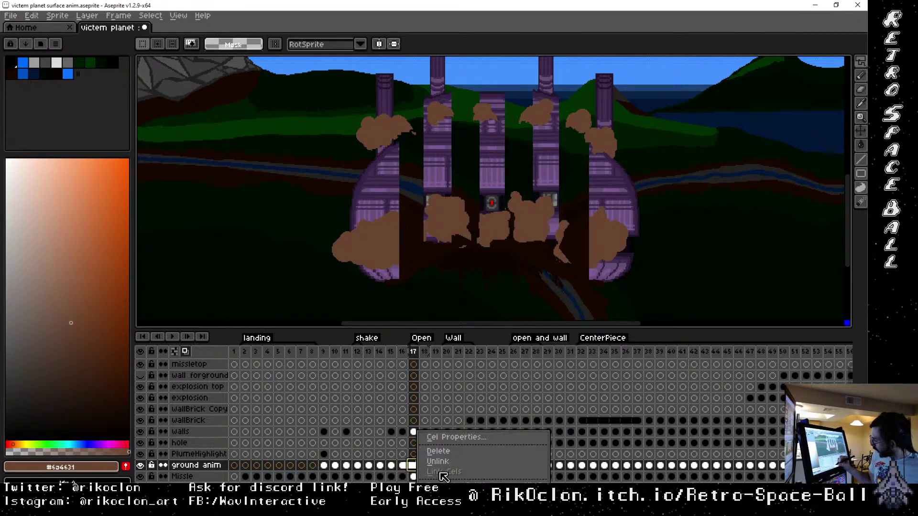
click(438, 461)
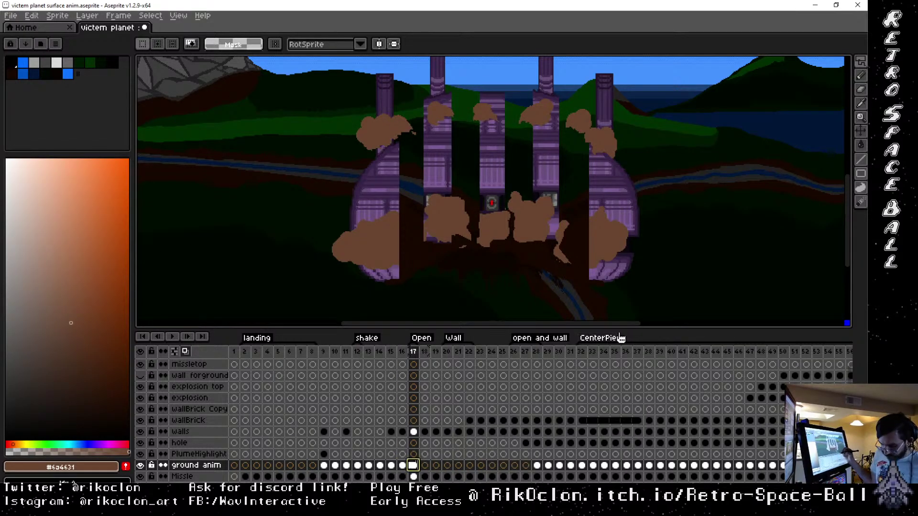
On frame 17, move the outer right lower puff outward and down, and the outer left lower puff slightly outward and down, under the missile segments
key(m)
drag(675, 292, 553, 222)
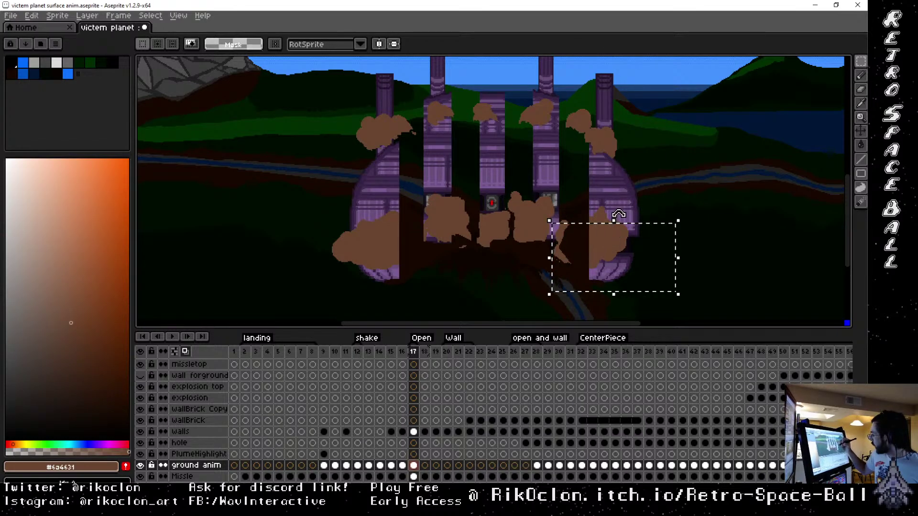
drag(557, 189, 643, 263)
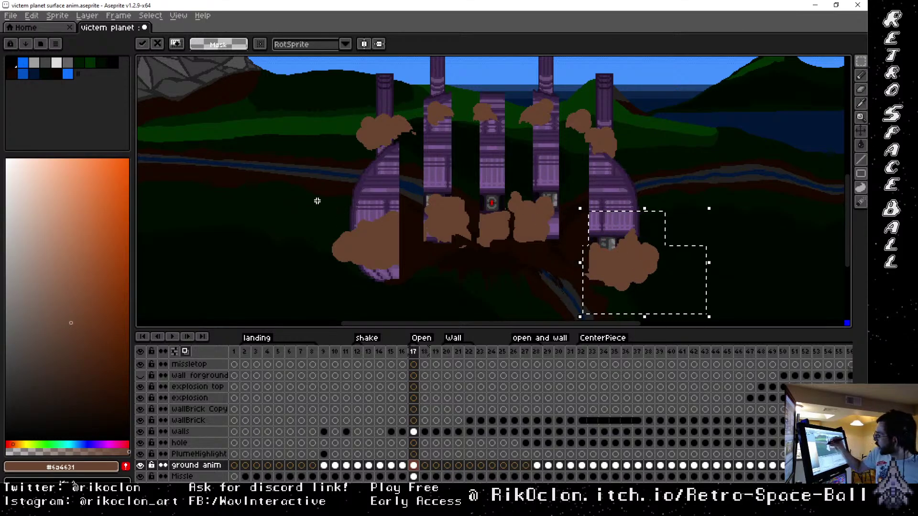
drag(315, 198, 405, 303)
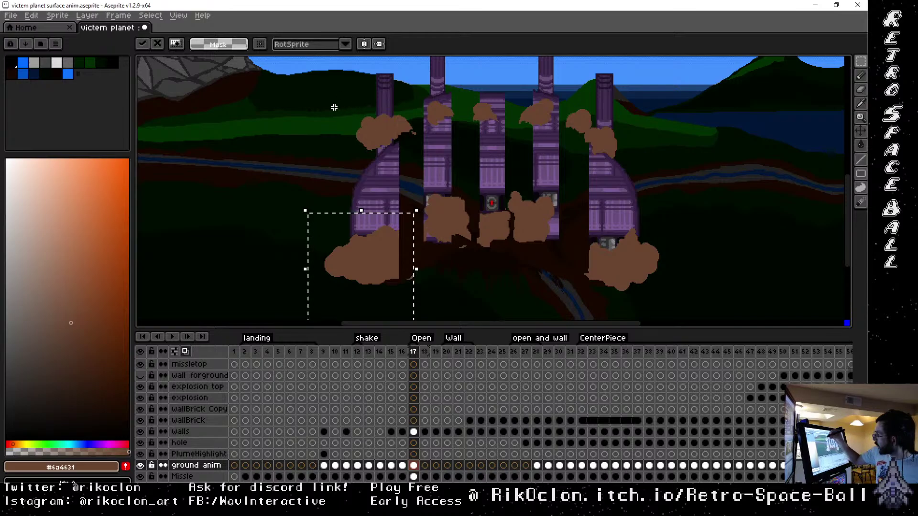
Move the two left upper puffs on frame 17 outward, and raise the center puff above the middle missile segment
drag(320, 103, 384, 164)
mouse_move(412, 87)
mouse_down()
mouse_move(469, 137)
mouse_move(421, 116)
mouse_up()
mouse_move(457, 83)
mouse_down()
mouse_move(511, 141)
mouse_move(511, 120)
mouse_up()
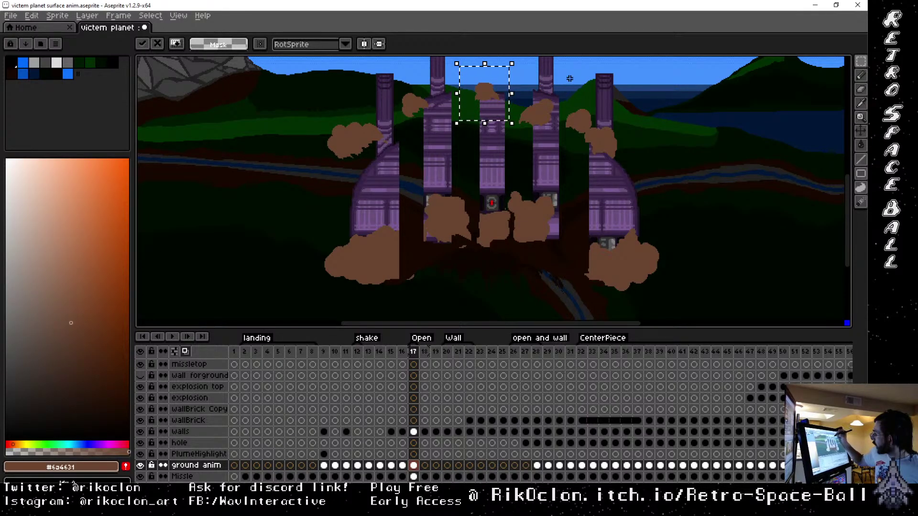
Move the two rightmost upper puffs on frame 17 outward together, and shift the fourth upper puff slightly up and right over its missile segment
mouse_move(572, 75)
mouse_down()
mouse_move(512, 164)
mouse_move(503, 162)
mouse_up()
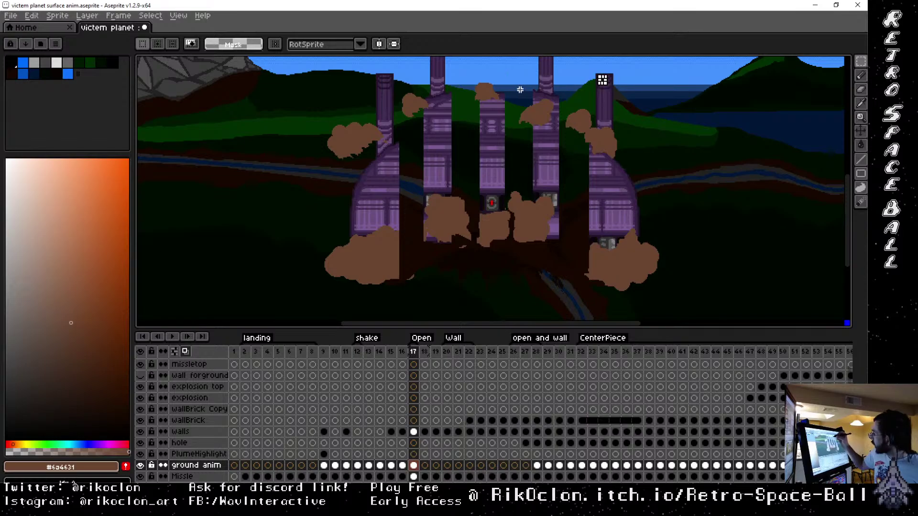
drag(519, 81, 559, 157)
drag(555, 152, 565, 143)
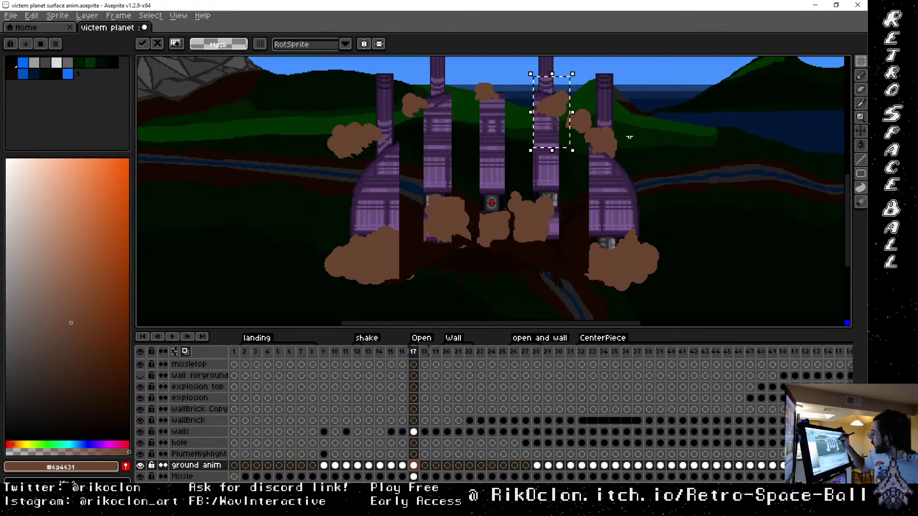
drag(663, 194, 563, 108)
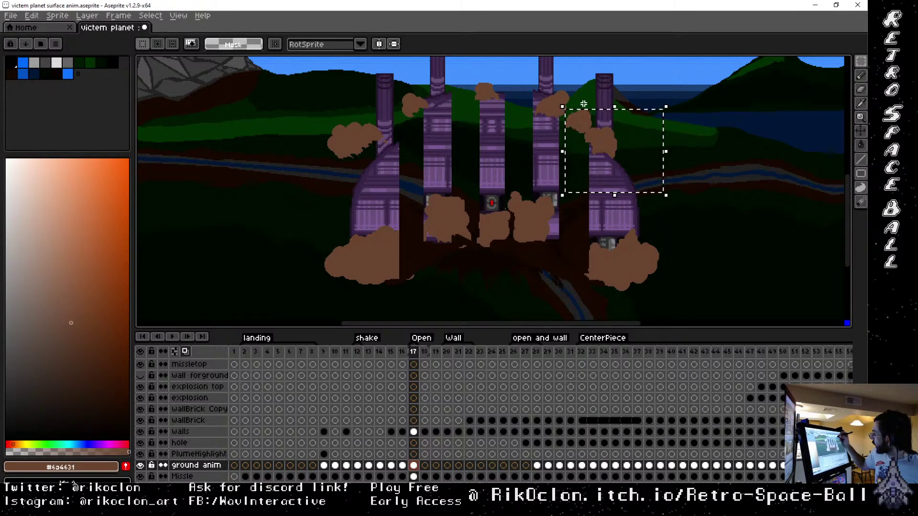
key(ctrl+z)
key(ctrl+z)
drag(648, 181, 562, 75)
mouse_move(608, 144)
mouse_down()
mouse_move(621, 156)
mouse_move(632, 142)
mouse_up()
mouse_move(577, 145)
mouse_down()
mouse_move(516, 80)
mouse_move(574, 133)
mouse_up()
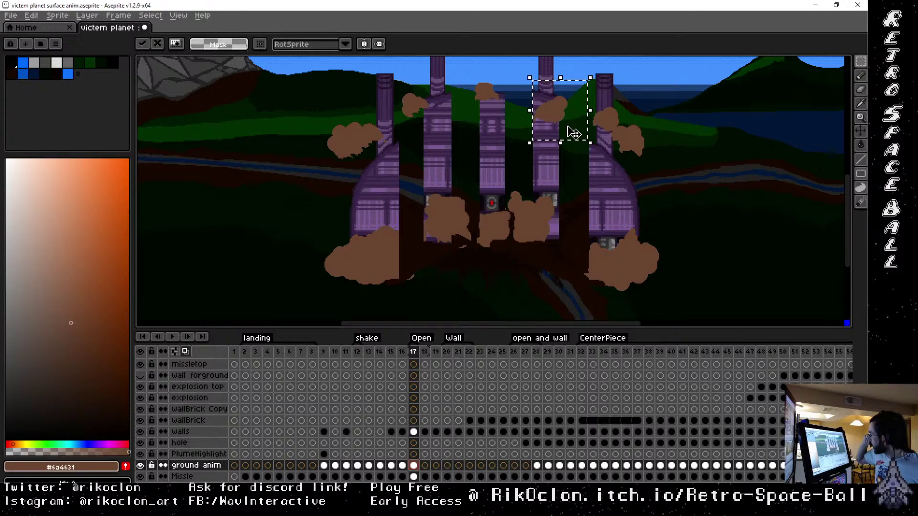
Move the fourth lower puff on frame 17 right and the second lower puff left, in line with their missile segments
drag(572, 248, 504, 176)
drag(541, 222, 559, 222)
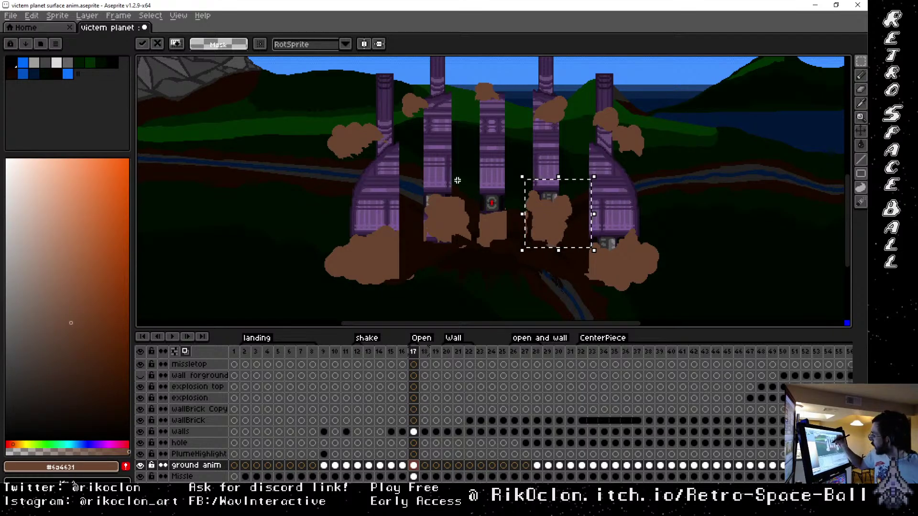
drag(419, 191, 462, 242)
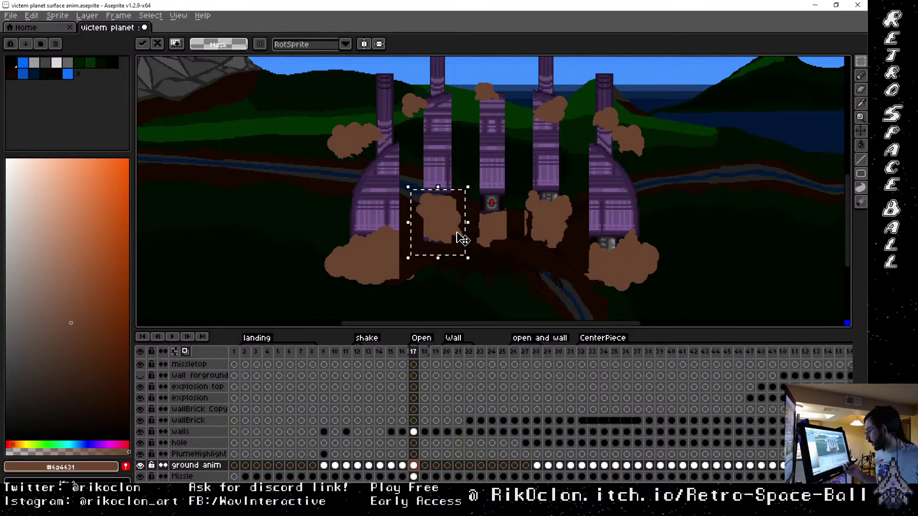
On the walls layer at frame 17, paint brown lobes with the 17 px brush along the inner edges of the outer lower puffs
click(424, 466)
click(414, 465)
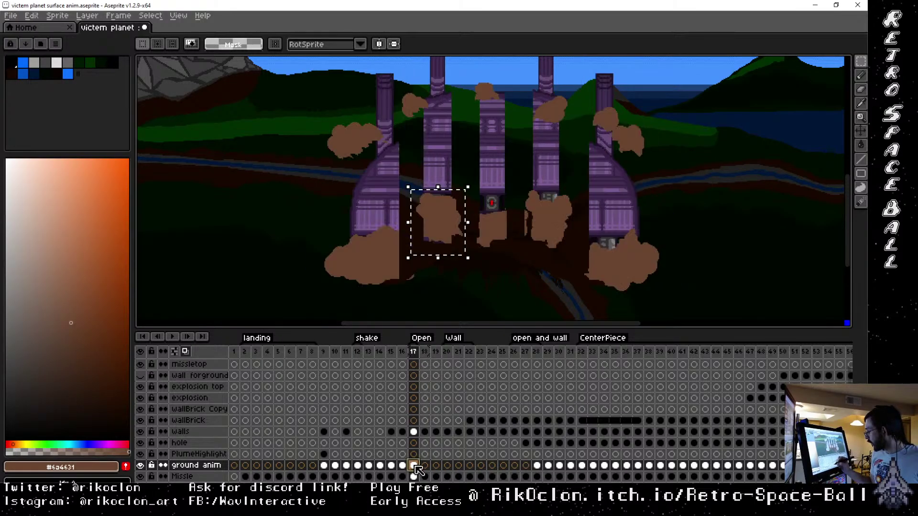
click(414, 431)
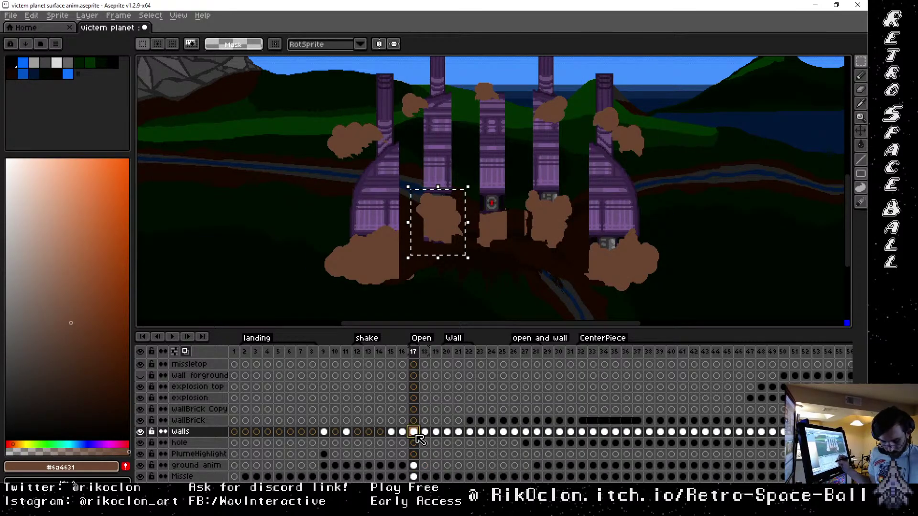
key(b)
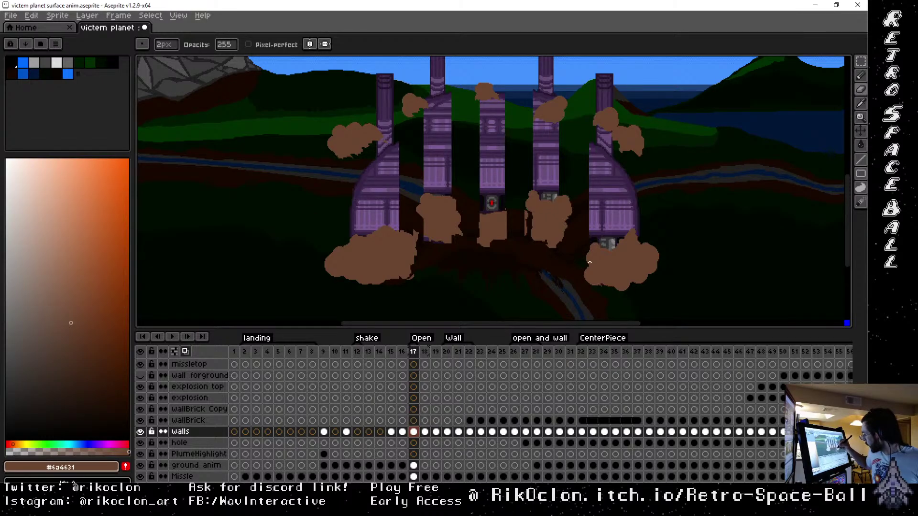
key(alt)
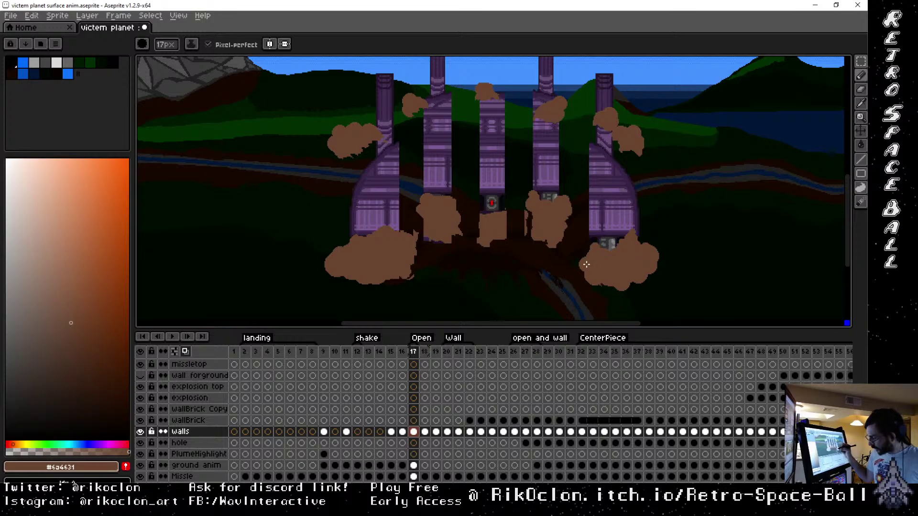
mouse_move(587, 264)
mouse_down()
mouse_move(578, 253)
mouse_move(586, 285)
mouse_move(590, 276)
mouse_up()
Resample the puffs' brown, reduce the brush to 6 px, and paint a thin dust trail joining the fourth lower puff to the right one
alt+click(609, 245)
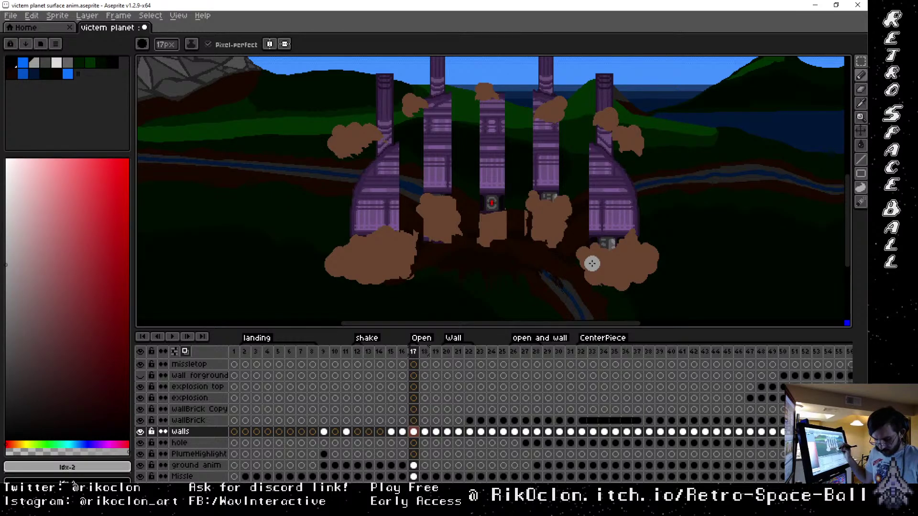
alt+click(617, 262)
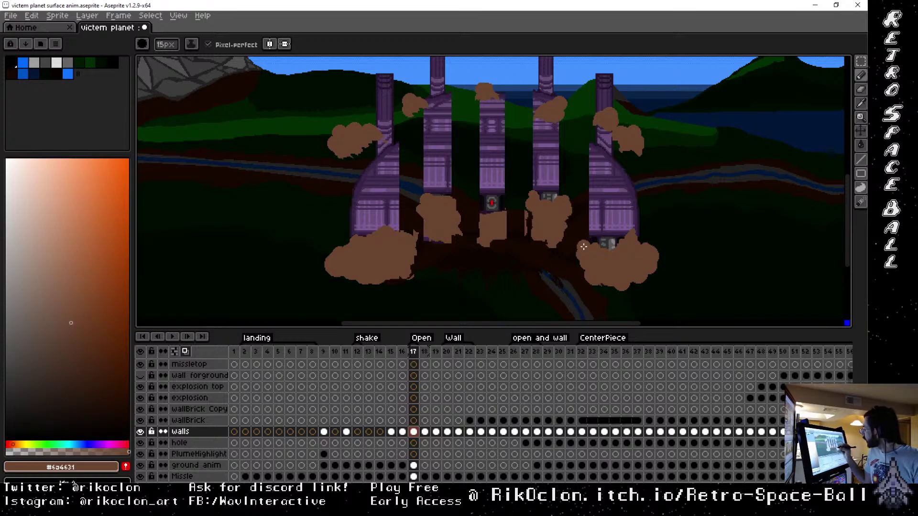
key(minus)
key(minus)
key(minus)
key(minus)
key(minus)
key(minus)
key(minus)
key(minus)
key(minus)
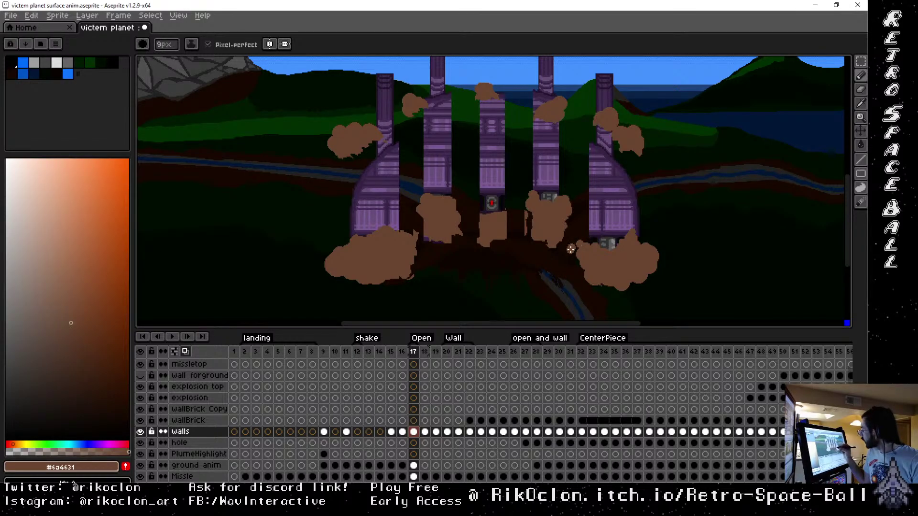
key(minus)
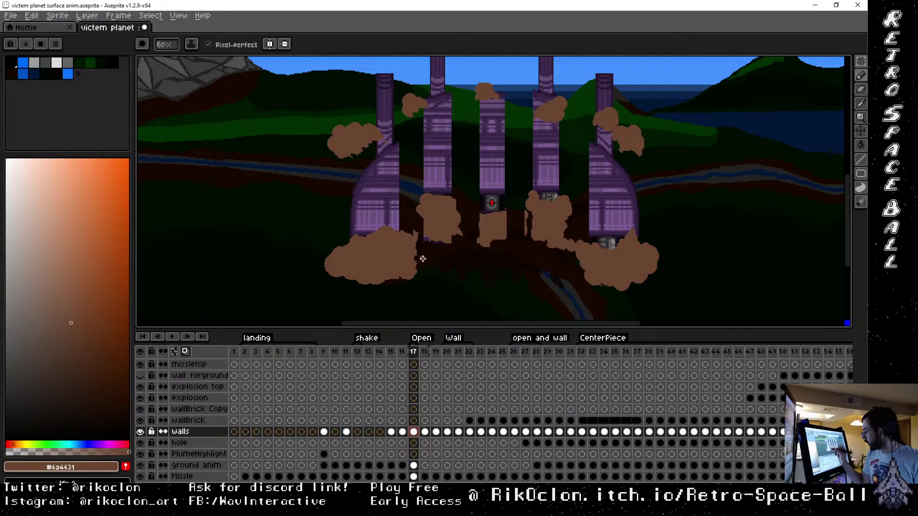
Enlarge the brush to 13 px and paint brown dust on frame 17 that links the left, second, centre and fourth lower puffs
key(plus)
key(plus)
key(plus)
key(plus)
key(plus)
key(plus)
key(plus)
key(plus)
key(plus)
key(plus)
key(plus)
mouse_move(421, 259)
mouse_down()
mouse_move(422, 249)
mouse_move(455, 240)
mouse_up()
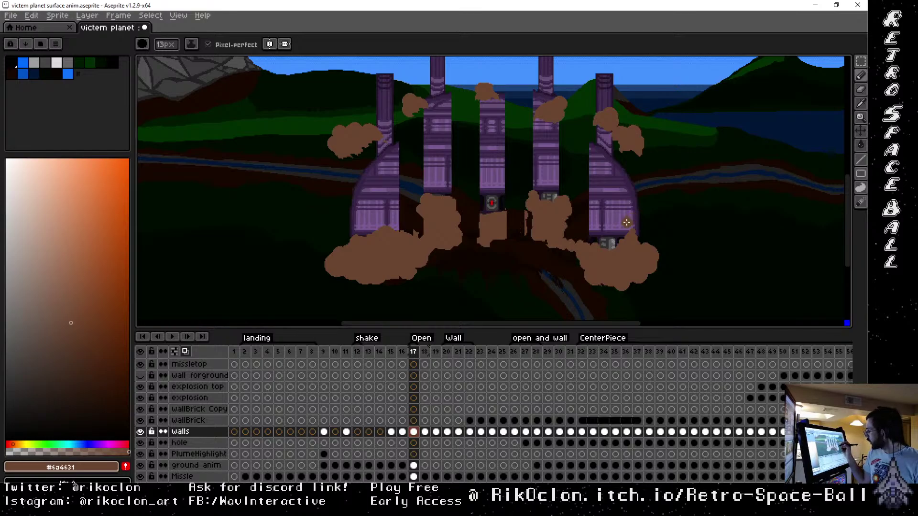
drag(535, 237, 520, 226)
drag(455, 240, 475, 250)
drag(528, 232, 514, 241)
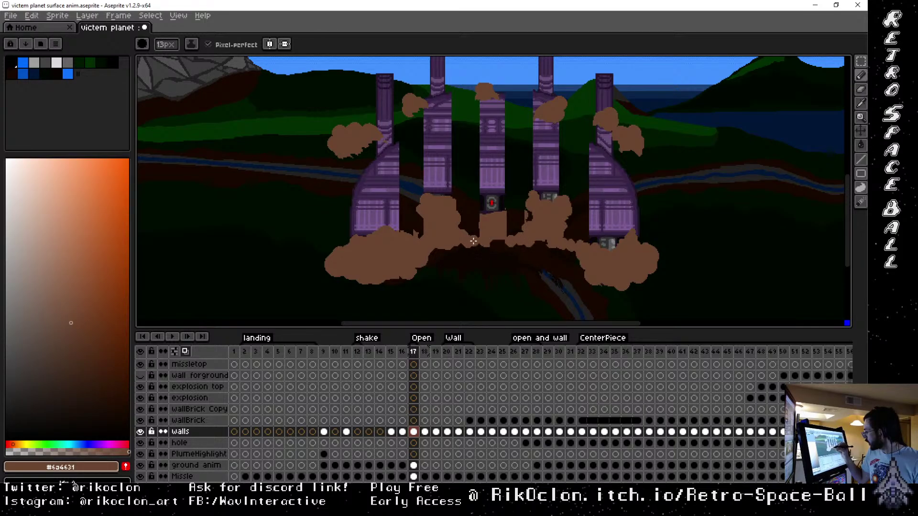
Trim the underside of the dust trail around the centre puff with the 2 px eraser, and smooth its edge with the 13 px brush
key(e)
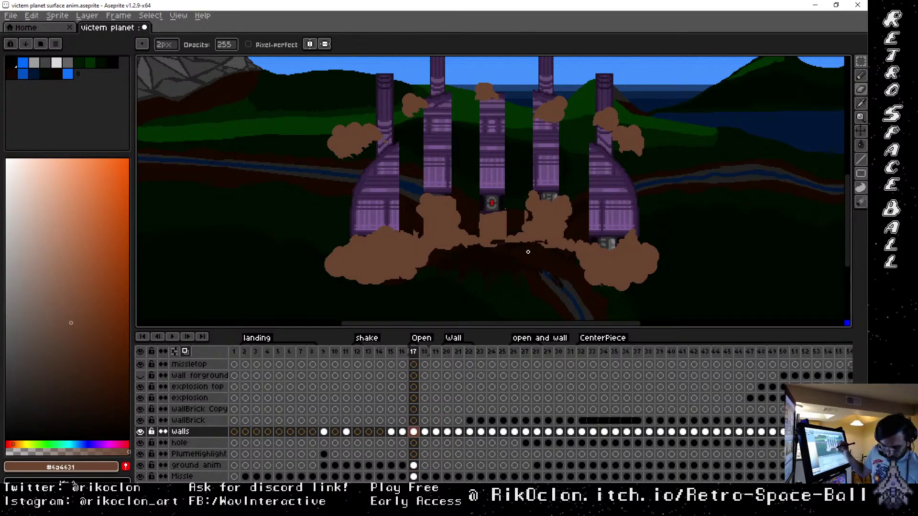
key(i)
key(b)
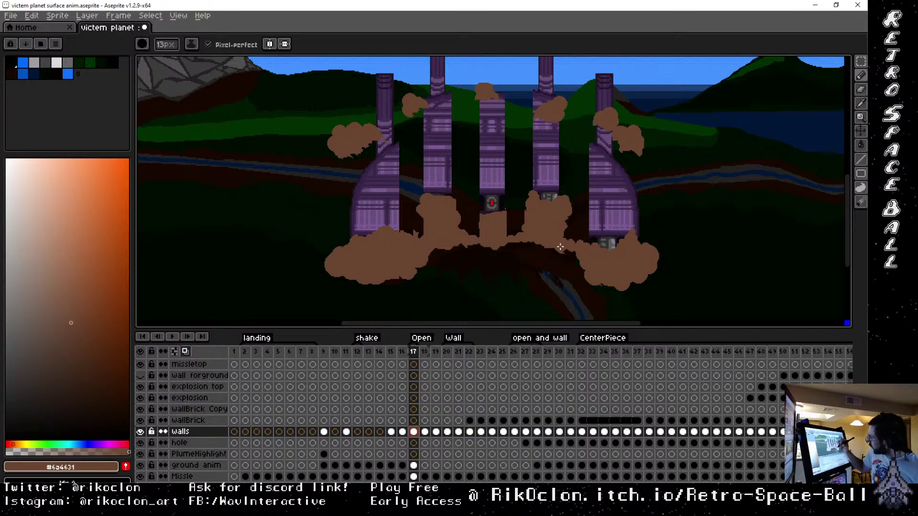
On the ground anim layer at frame 17, erase the upper part of the centre lower puff to expose its missile segment, checking against frame 16
key(e)
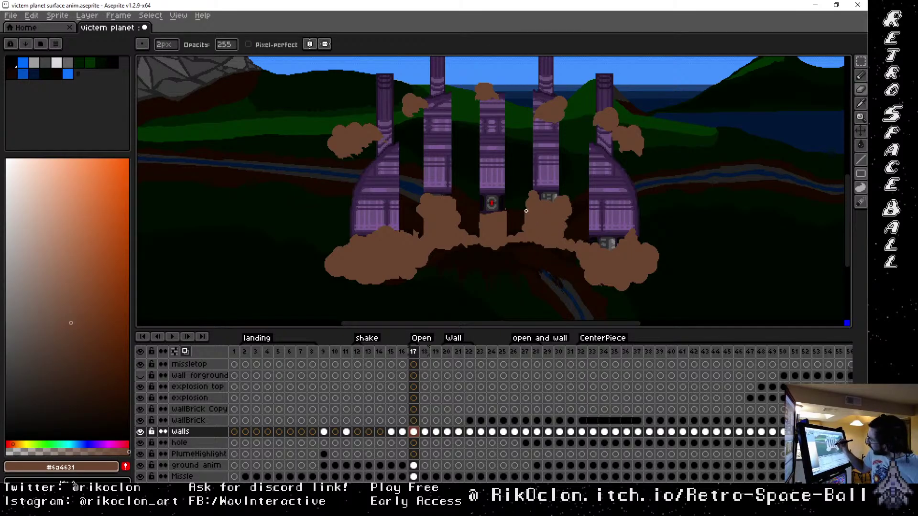
click(415, 466)
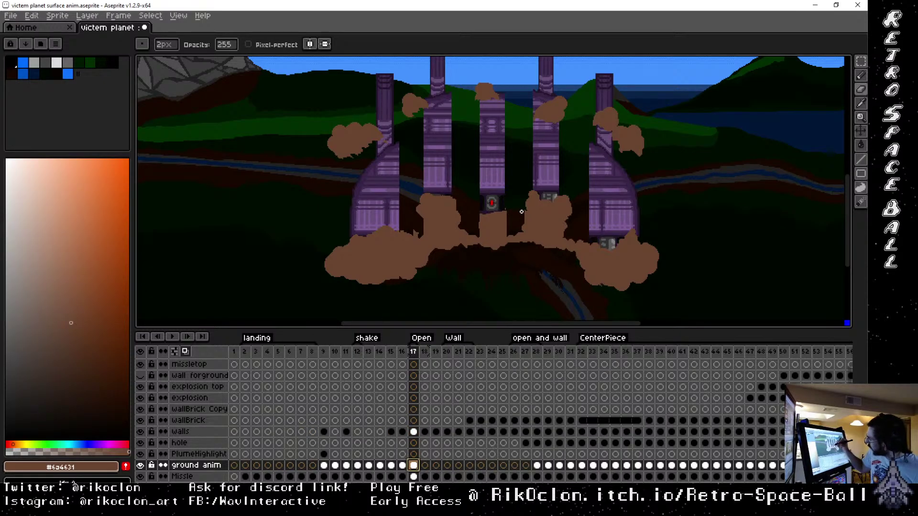
drag(525, 214, 513, 213)
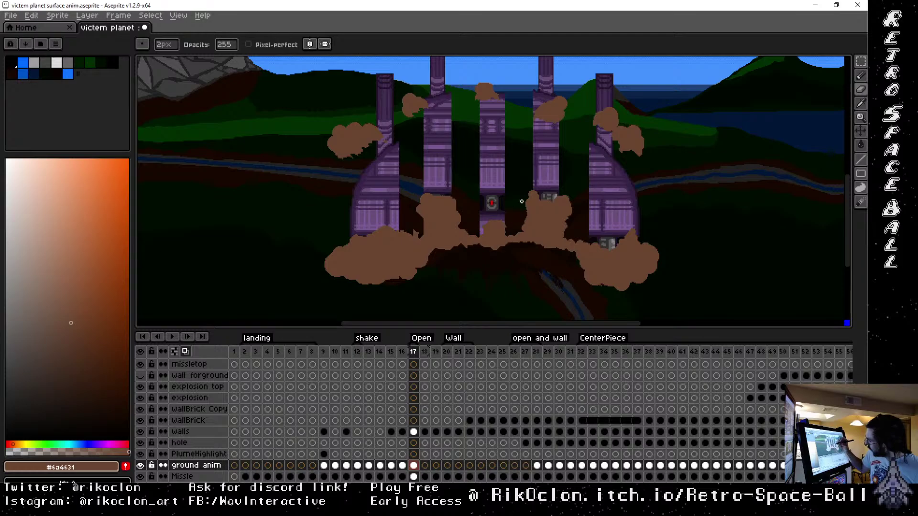
click(402, 352)
click(413, 352)
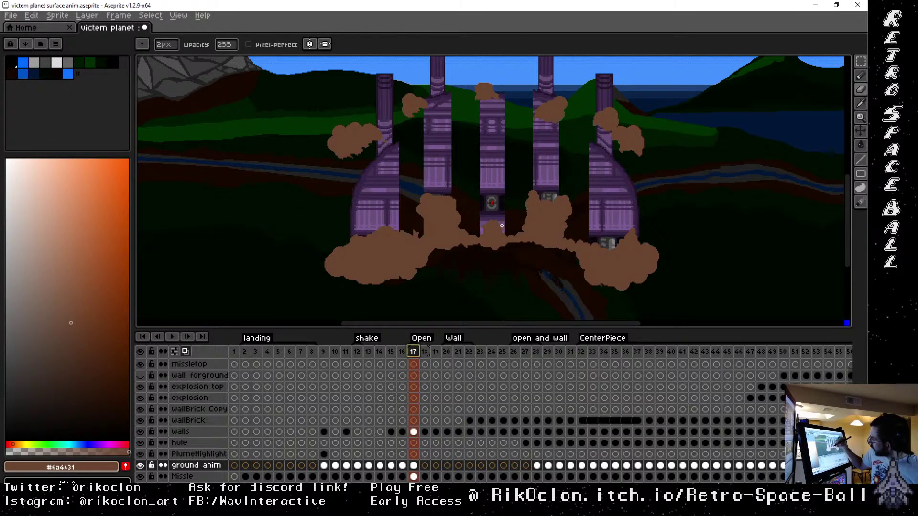
drag(497, 217, 506, 222)
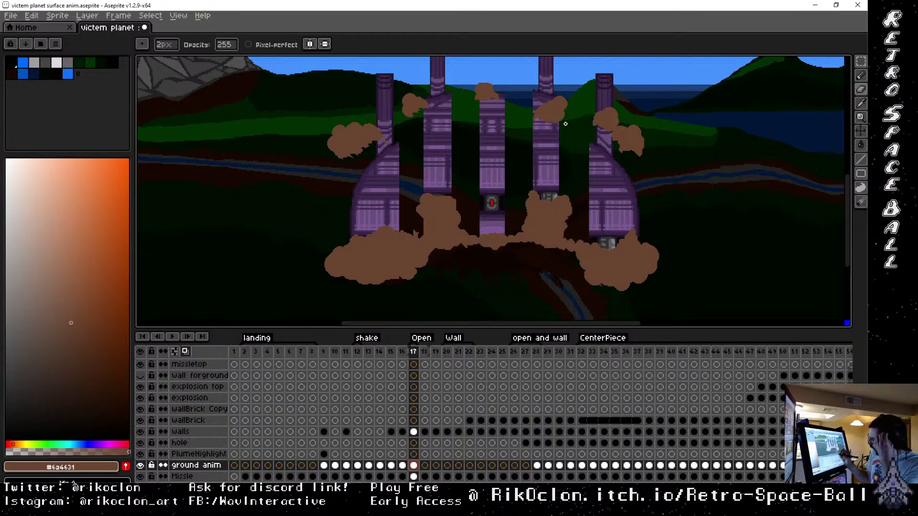
click(402, 352)
click(413, 352)
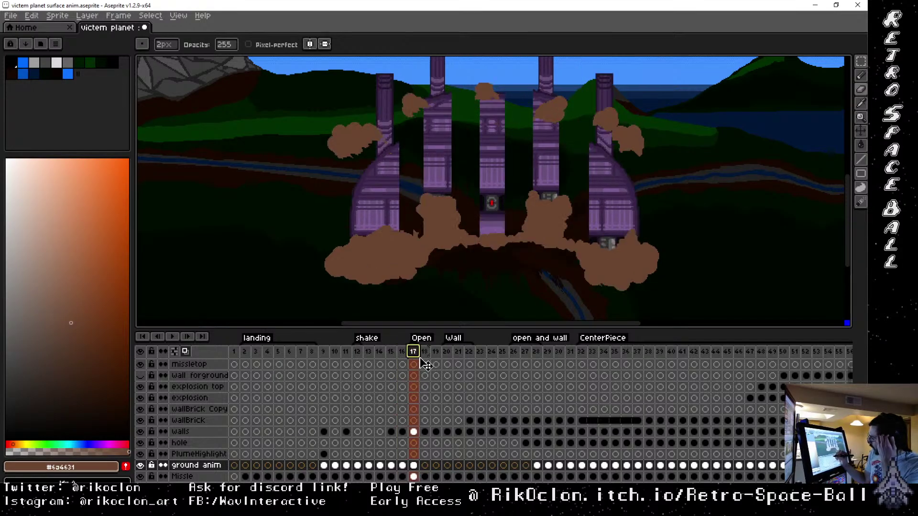
On the ground anim layer at frame 16, paint brown links joining the lower puffs with the 13 px brush
click(403, 352)
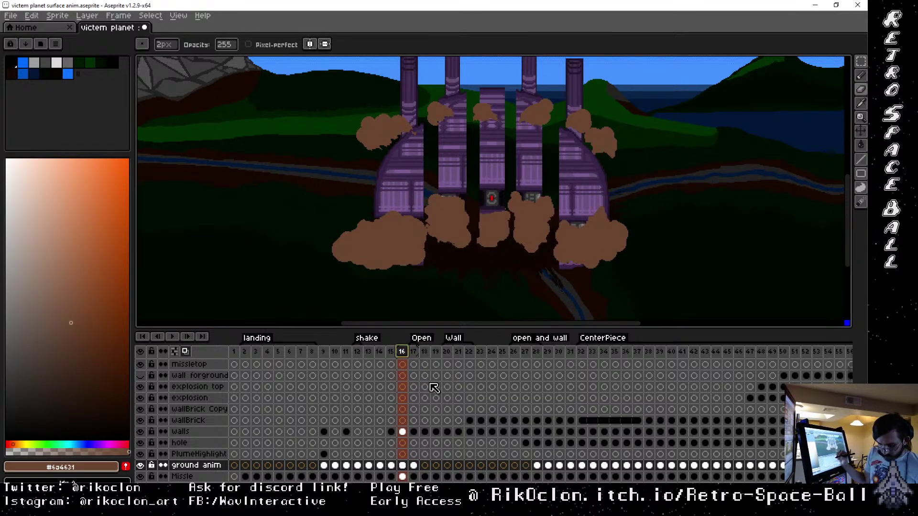
key(i)
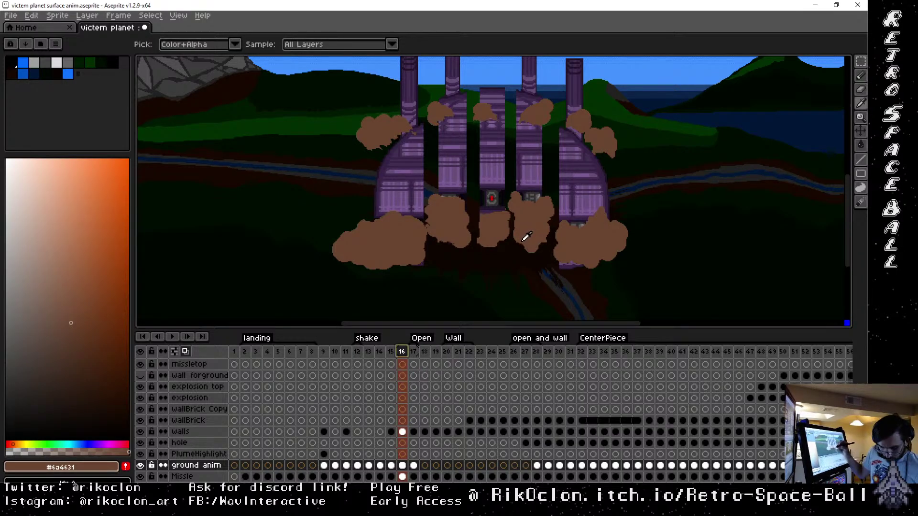
key(b)
click(501, 236)
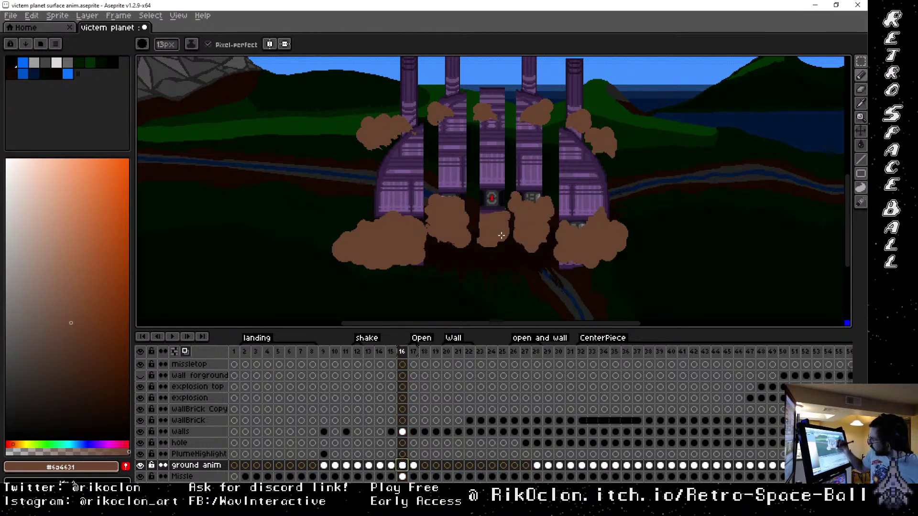
mouse_move(514, 234)
mouse_down()
mouse_move(471, 241)
mouse_move(484, 228)
mouse_move(464, 222)
mouse_up()
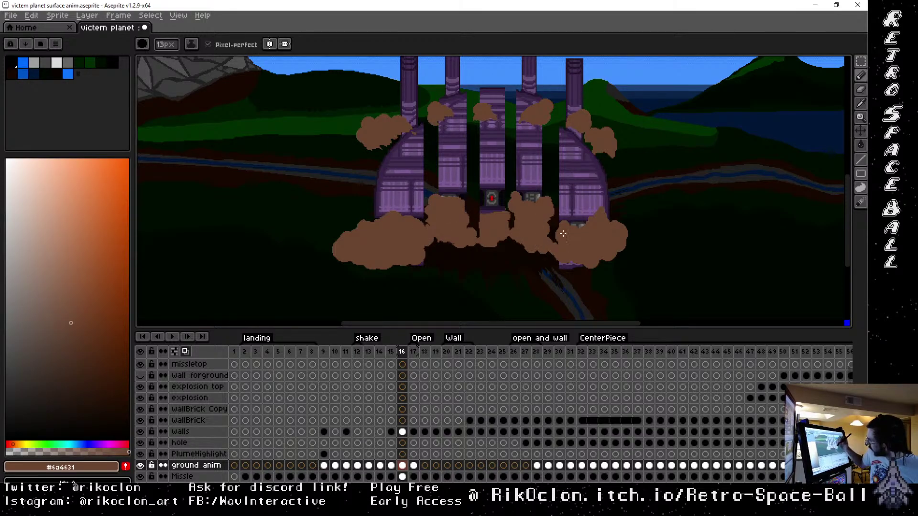
Compare frame 17 with frames 16 and 18, and touch up the second lower puff's top edge on frame 17 with the 2 px eraser
click(414, 354)
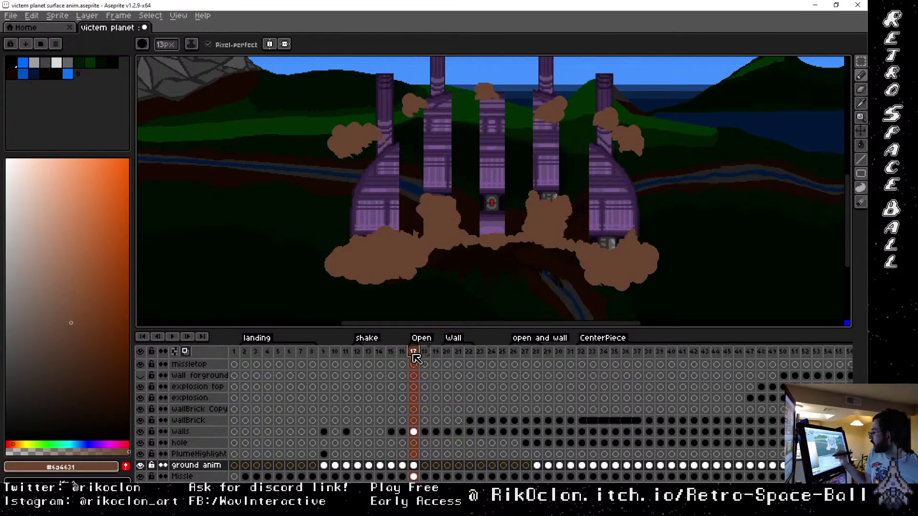
click(425, 353)
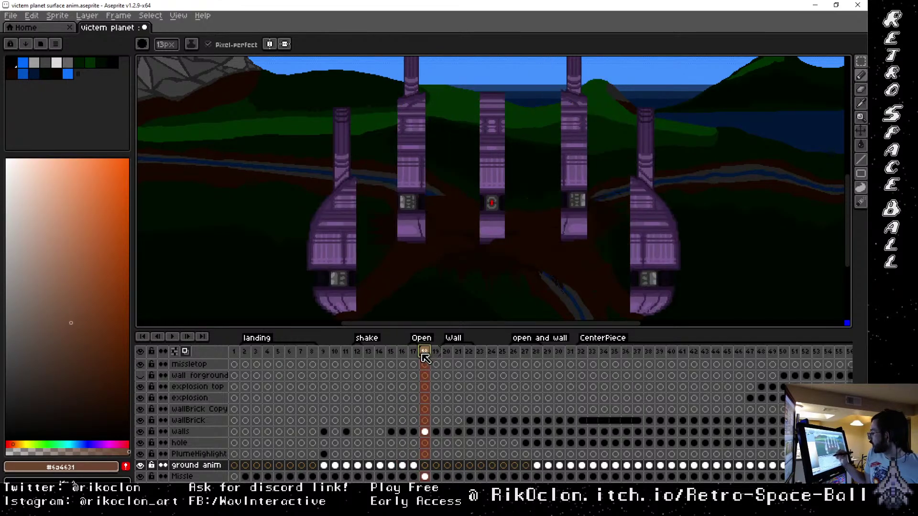
click(413, 352)
key(e)
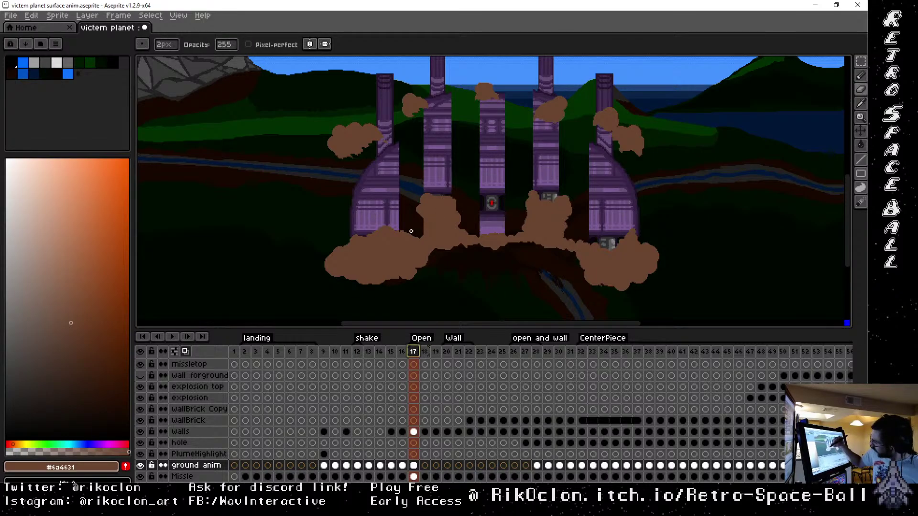
click(426, 193)
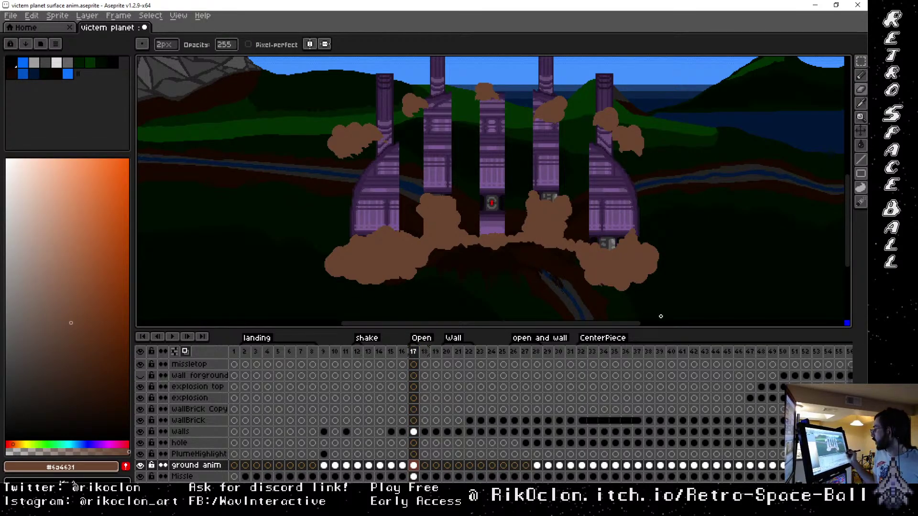
click(402, 353)
click(414, 352)
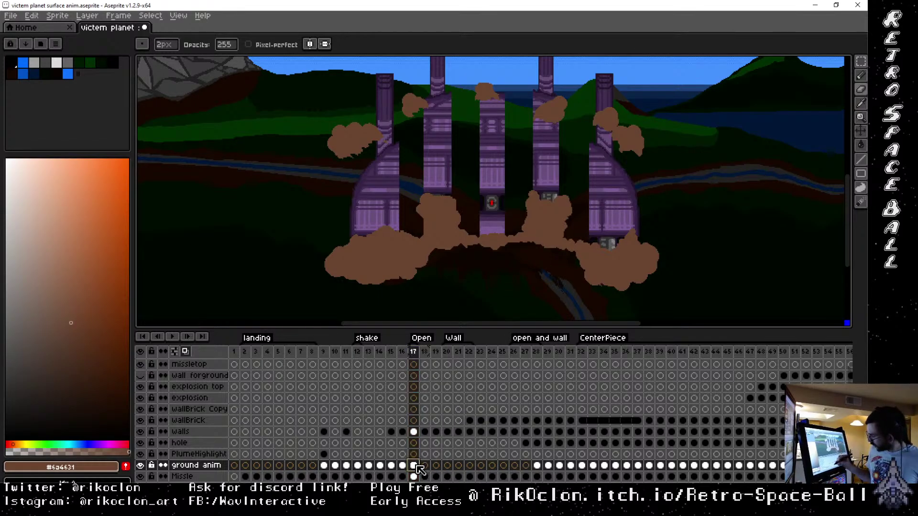
Extend the outer edges of frame 17's upper puffs with the 13 px brush, and erase some of their inner edges
key(i)
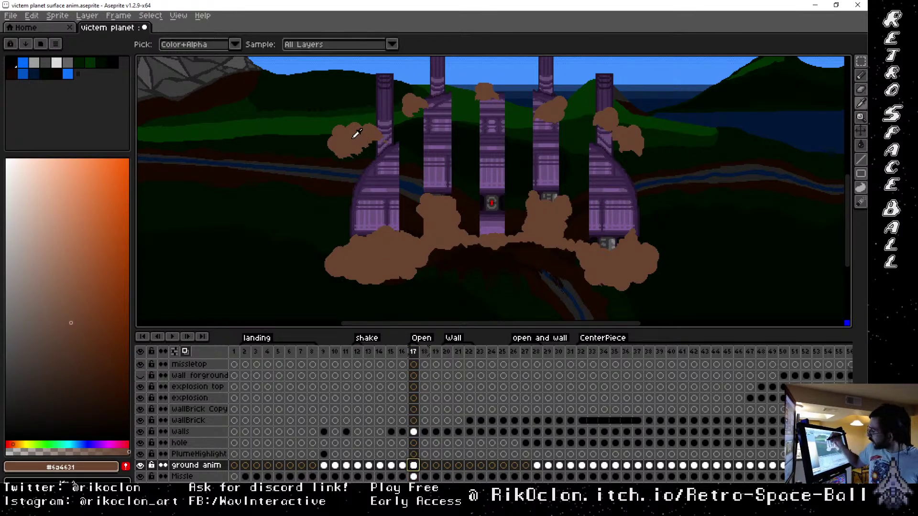
key(b)
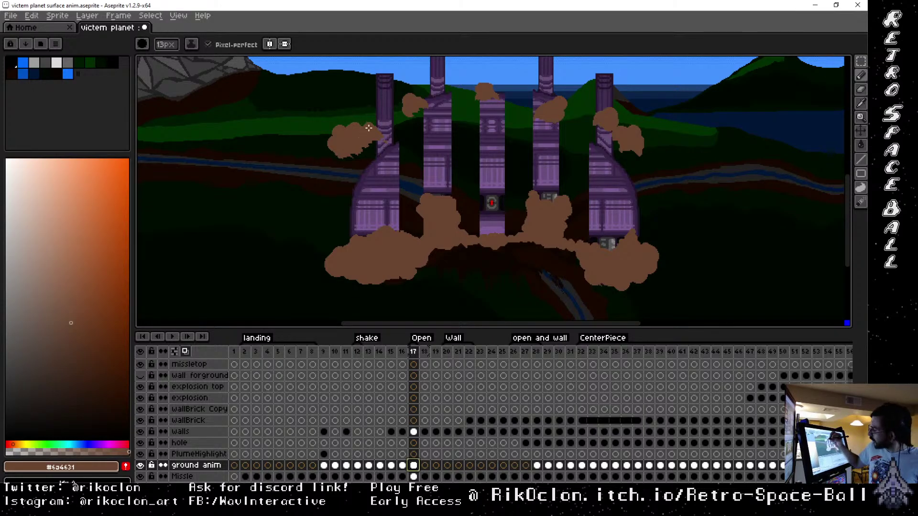
drag(331, 149, 327, 139)
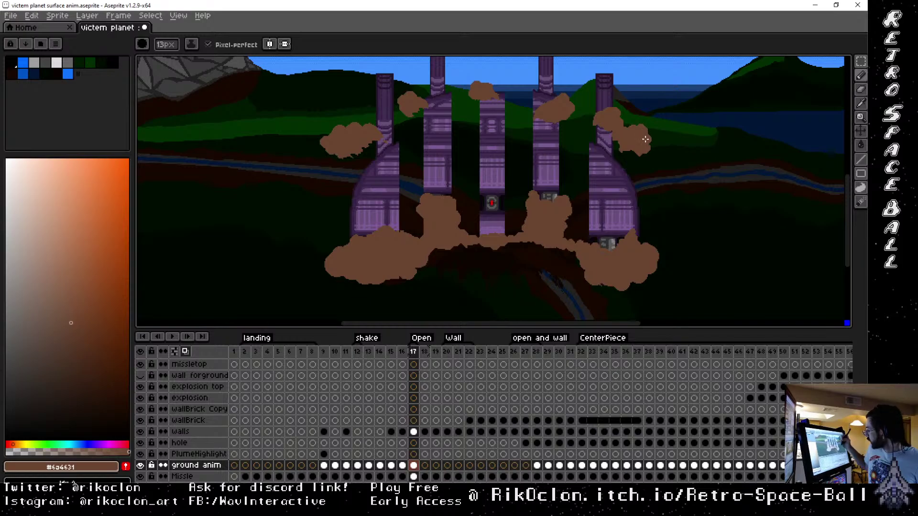
key(alt)
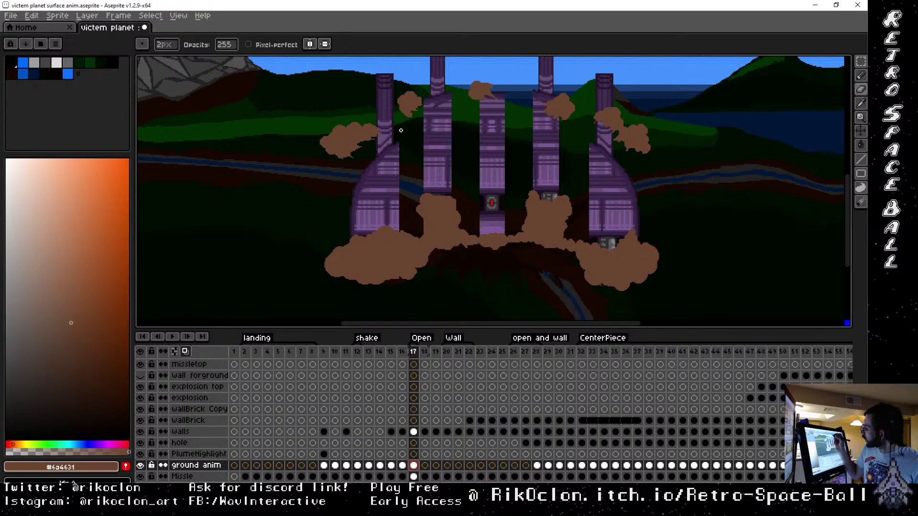
Move the two rightmost upper puffs and the leftmost upper puff on frame 17 slightly downward, and compare the motion with frames 16 and 18
key(m)
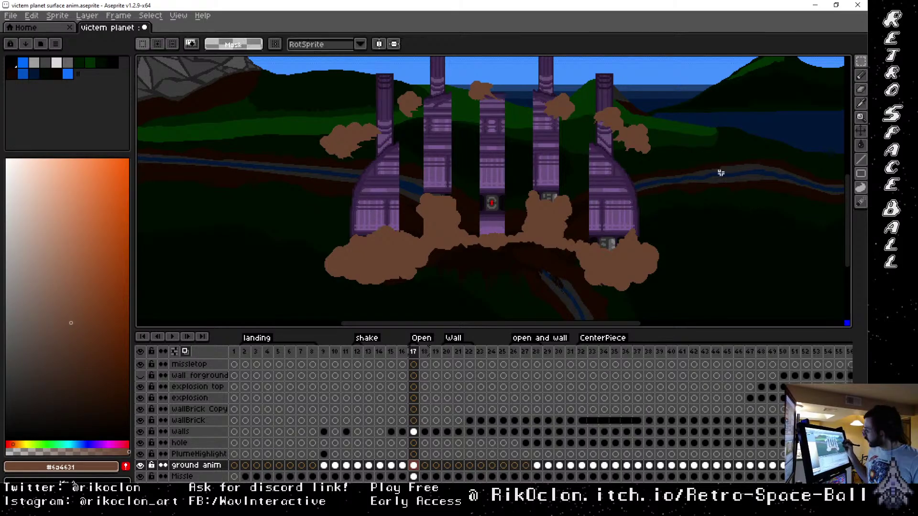
drag(697, 174, 586, 87)
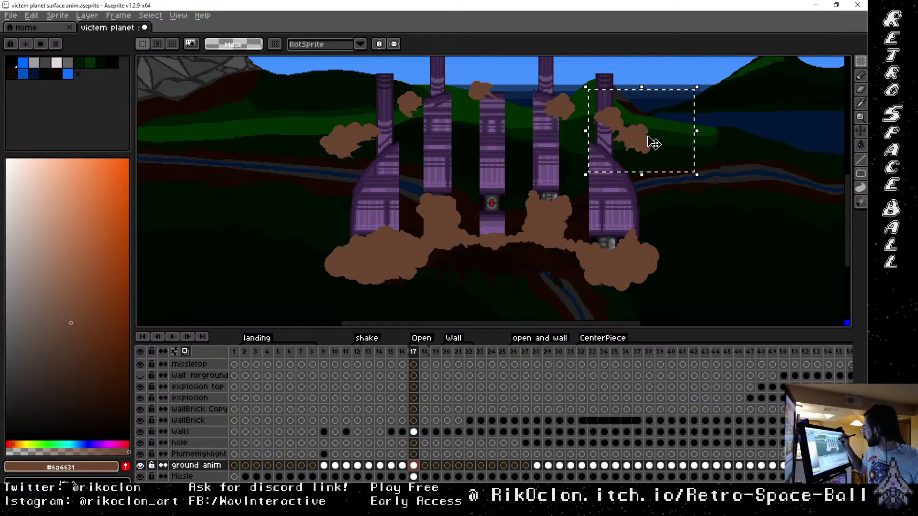
drag(649, 138, 652, 149)
click(547, 88)
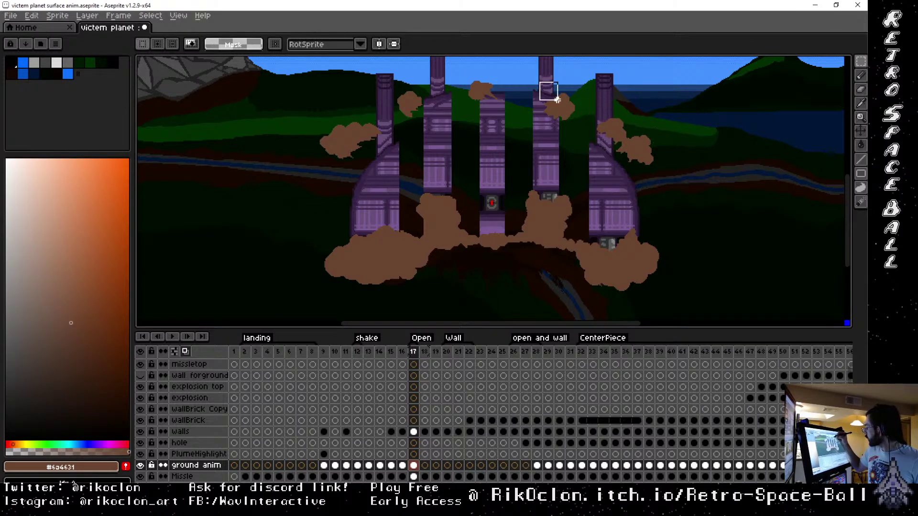
drag(300, 113, 392, 184)
drag(386, 166, 390, 178)
click(648, 172)
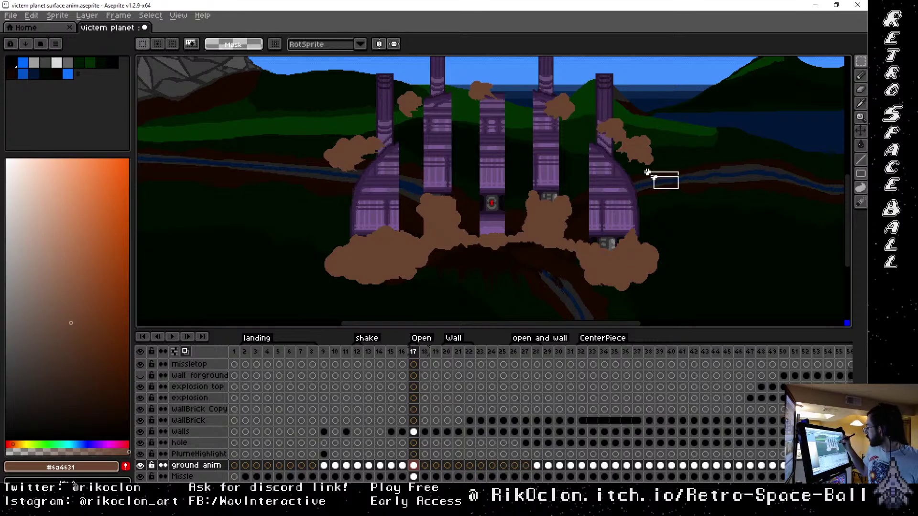
drag(634, 134, 630, 139)
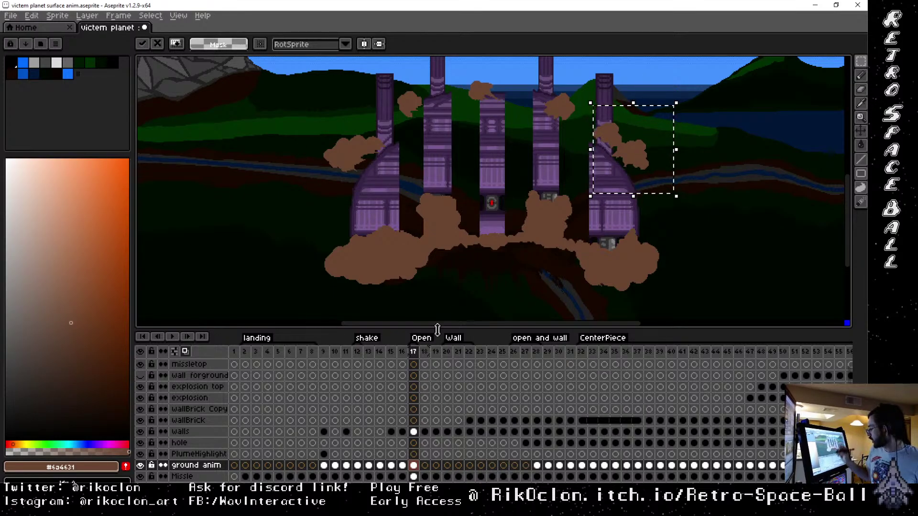
click(401, 352)
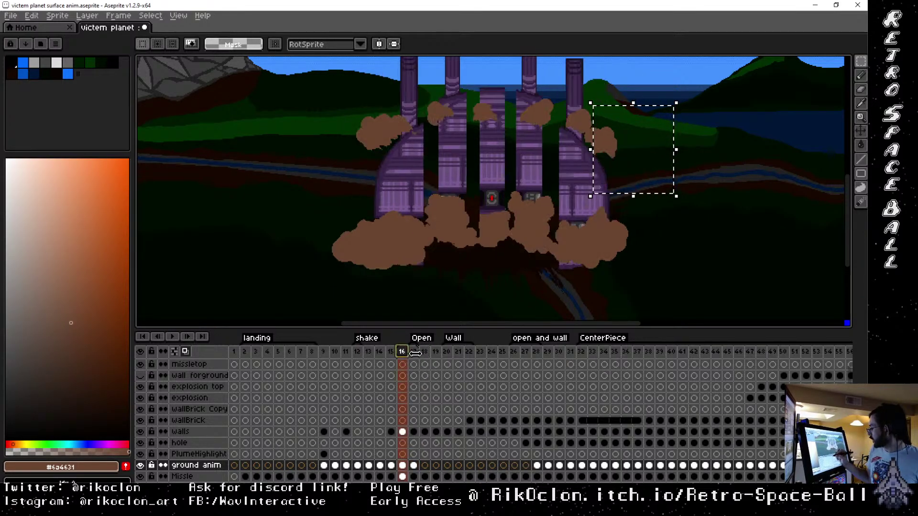
click(415, 352)
click(425, 352)
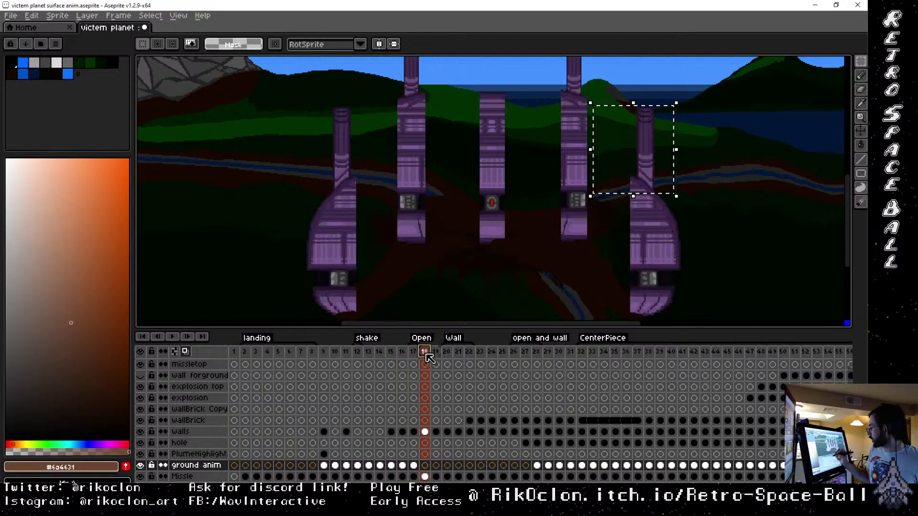
click(414, 352)
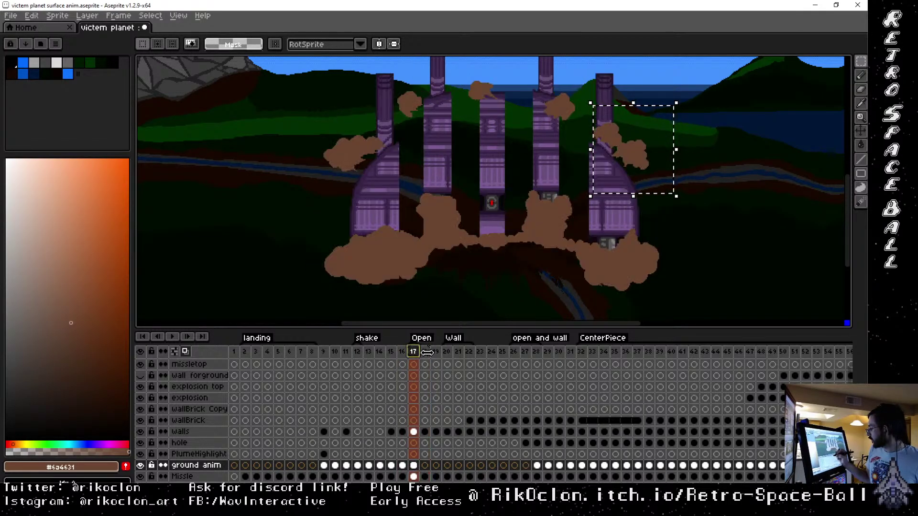
click(414, 465)
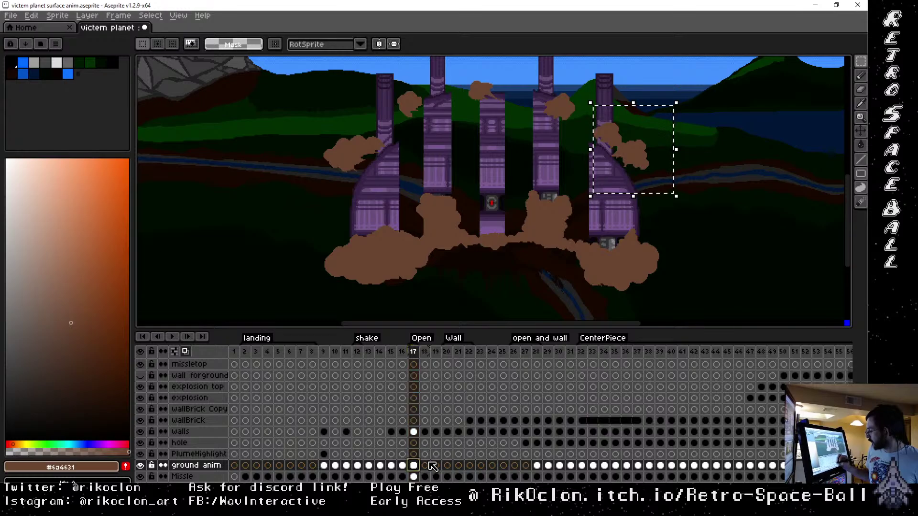
shift+click(426, 466)
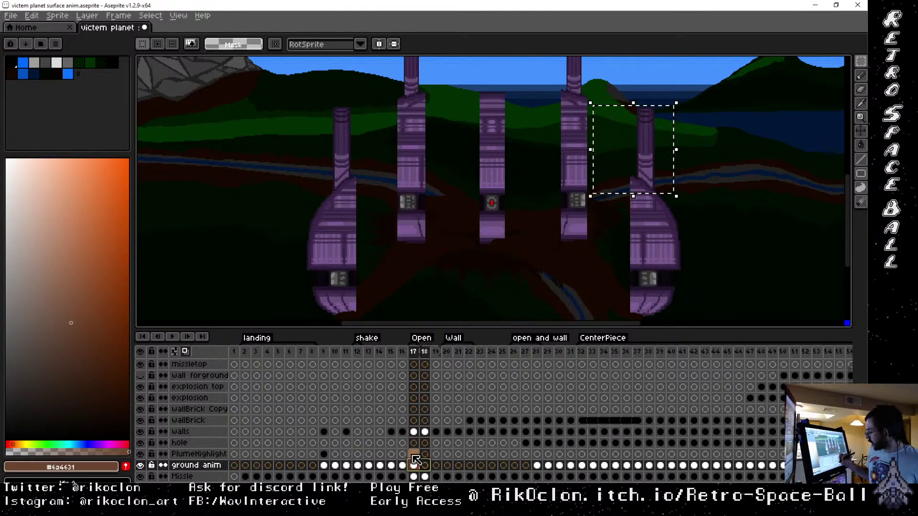
right_click(424, 463)
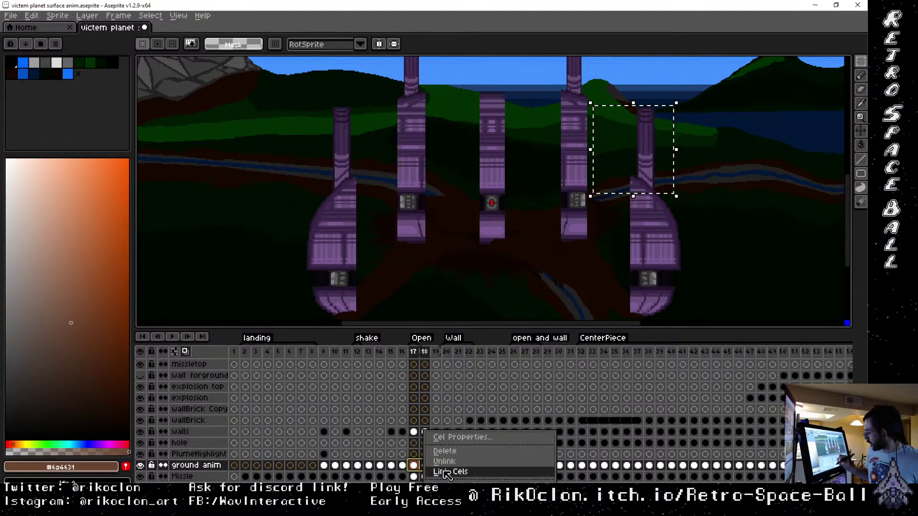
click(445, 472)
drag(413, 465, 433, 470)
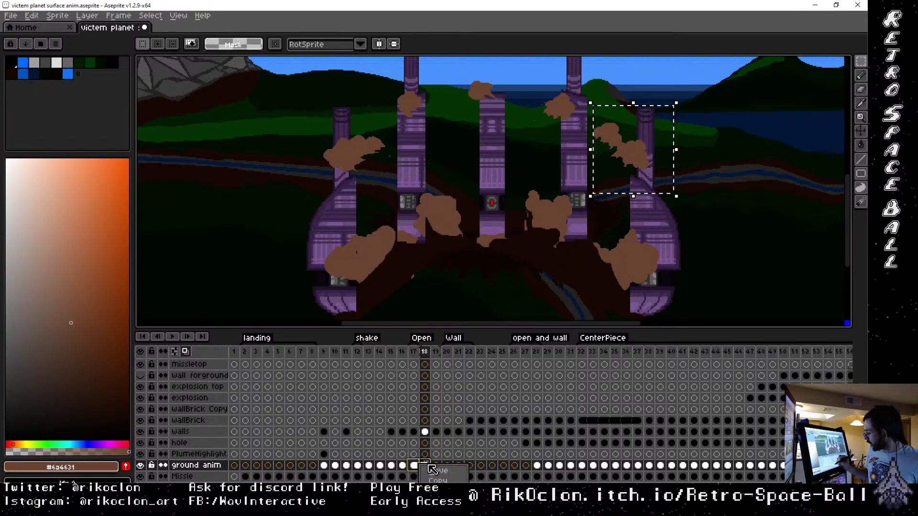
click(432, 469)
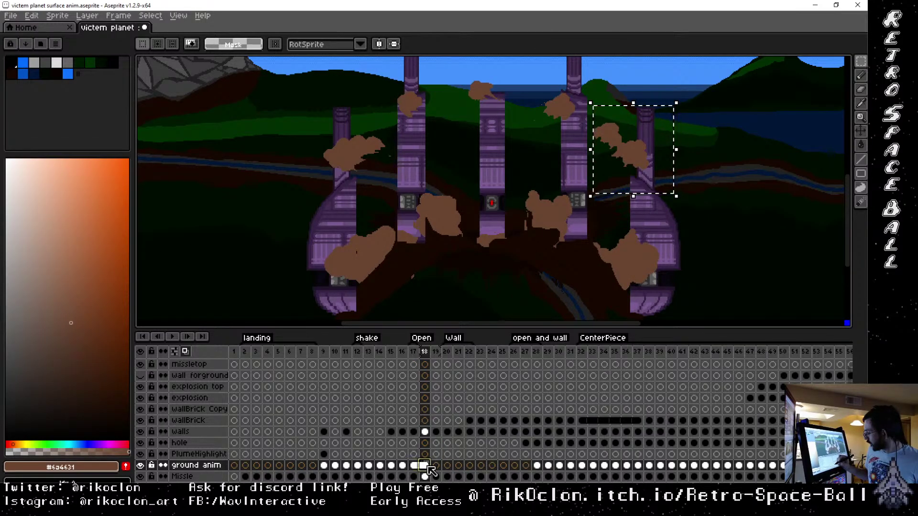
key(Left)
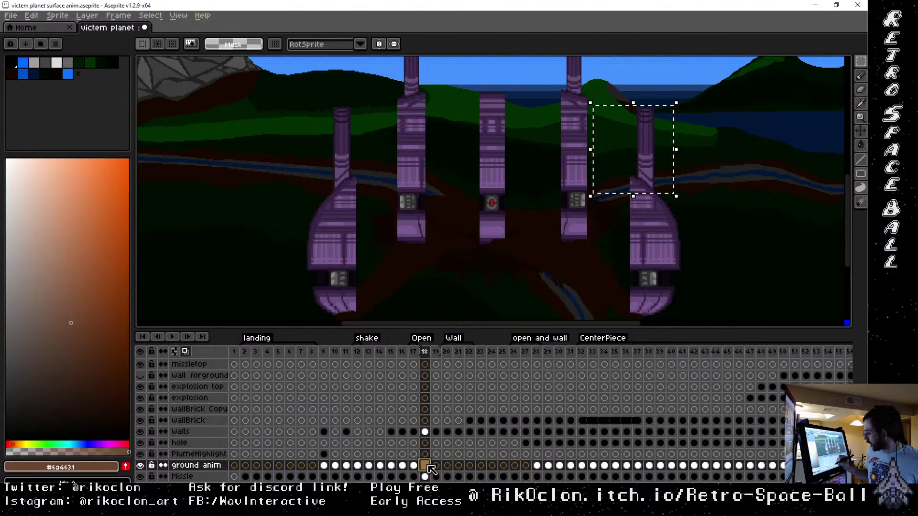
key(Left)
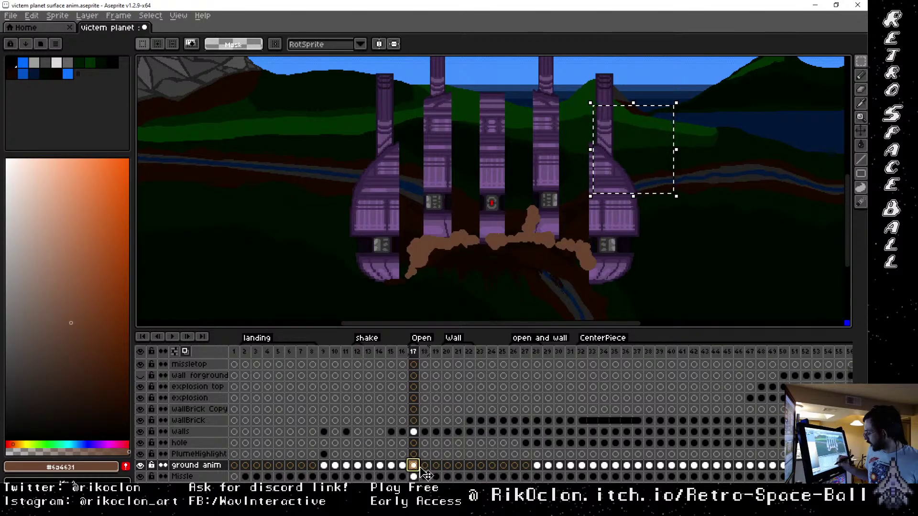
key(Left)
click(414, 466)
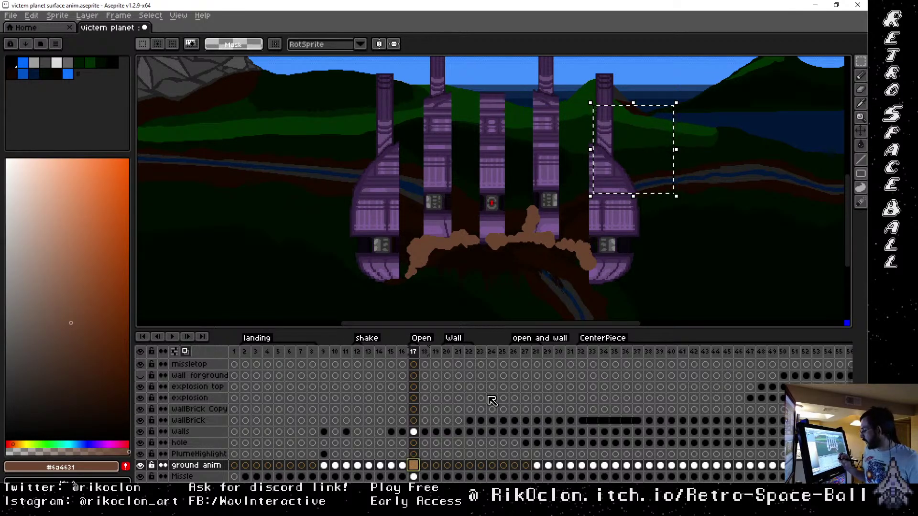
Link the ground anim cels of frames 17 and 18, and unlink them to give frame 18 its own editable copy
click(425, 466)
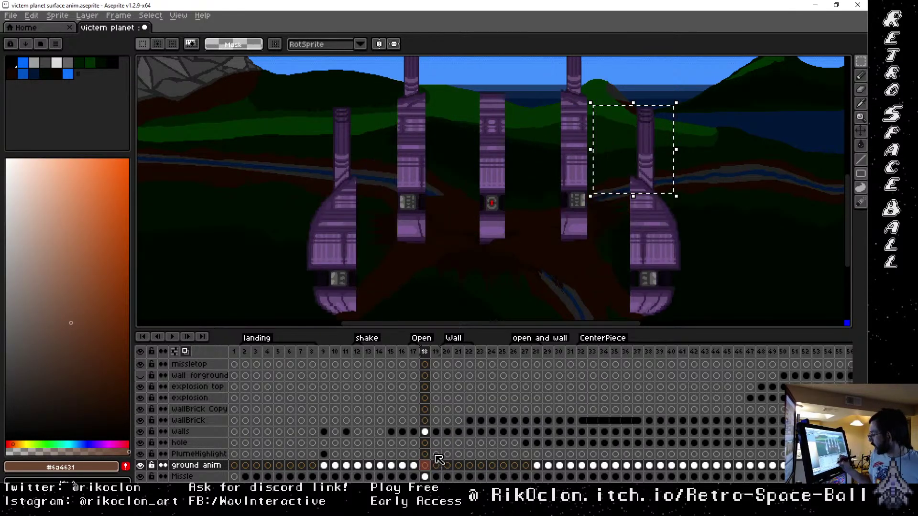
drag(415, 466, 427, 467)
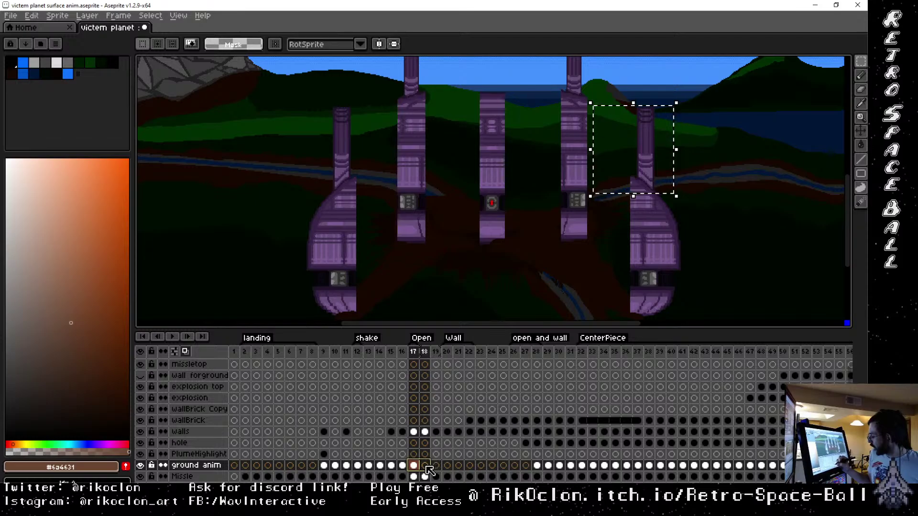
right_click(427, 465)
click(449, 472)
right_click(425, 465)
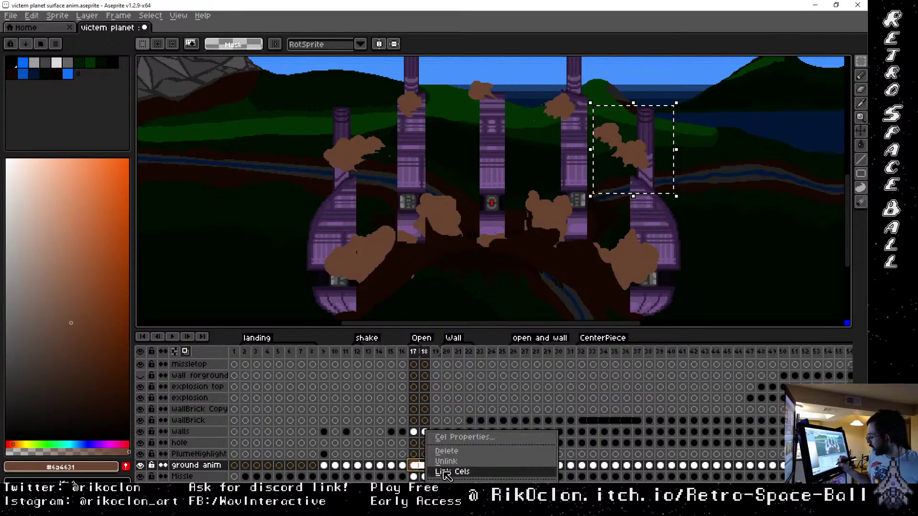
click(452, 462)
click(424, 466)
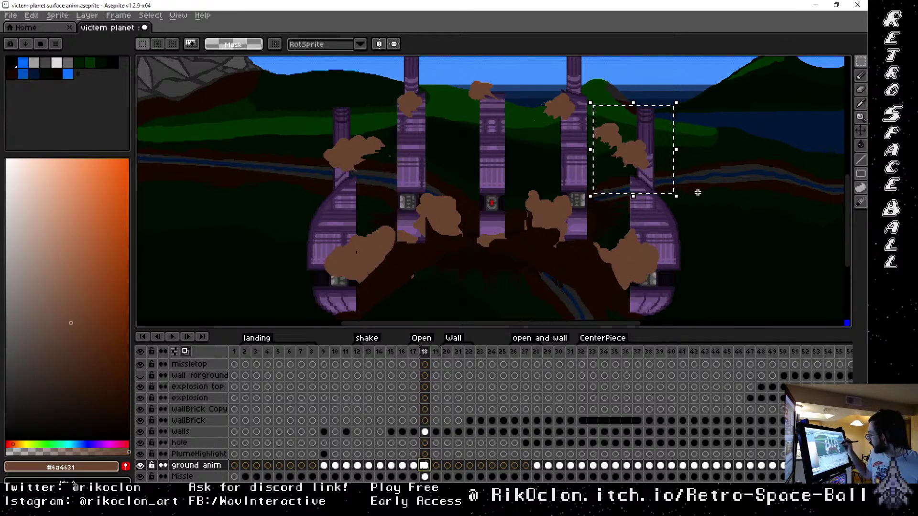
On frame 18, spread the upper puffs outward, lowering the outermost ones and raising the centre puff
drag(657, 168, 703, 206)
drag(610, 134, 524, 80)
drag(582, 109, 615, 115)
mouse_move(455, 66)
mouse_down()
mouse_move(529, 112)
mouse_move(505, 82)
mouse_move(515, 83)
mouse_up()
mouse_move(365, 85)
mouse_down()
mouse_move(442, 133)
mouse_move(419, 122)
mouse_up()
mouse_move(270, 142)
mouse_down()
mouse_move(392, 170)
mouse_move(242, 136)
mouse_move(393, 169)
mouse_move(365, 176)
mouse_move(263, 116)
mouse_up()
drag(409, 121, 293, 197)
drag(409, 162, 365, 181)
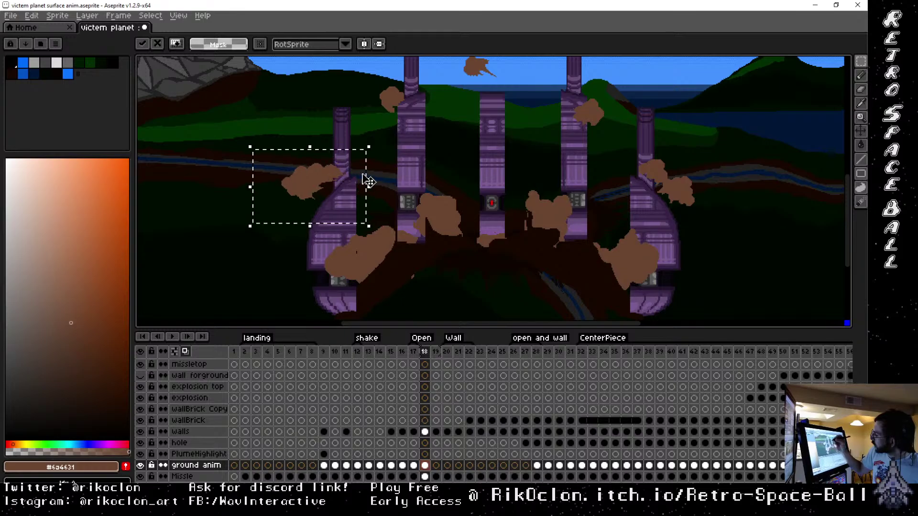
Move frame 18's leftmost lower puff down and outward, and shift the second lower puff slightly outward
click(284, 287)
drag(266, 231, 302, 240)
drag(262, 212, 401, 259)
drag(389, 265, 366, 286)
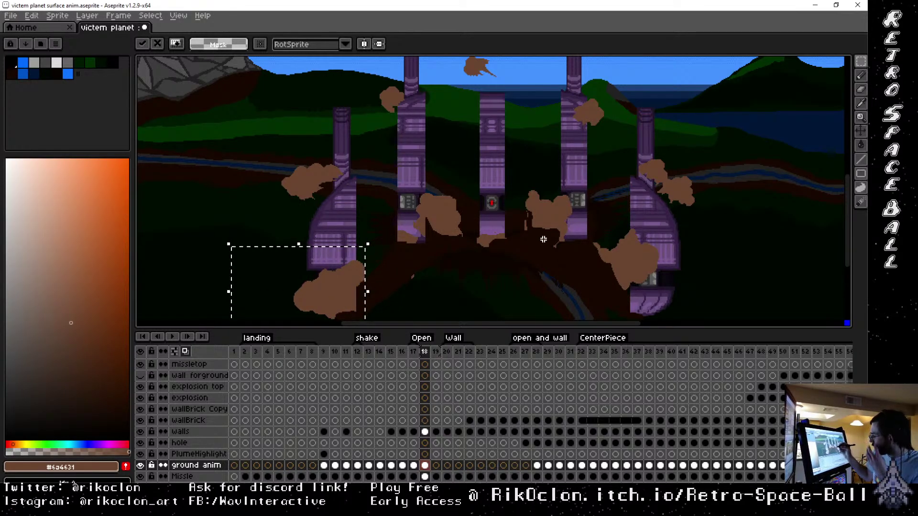
drag(499, 278, 560, 212)
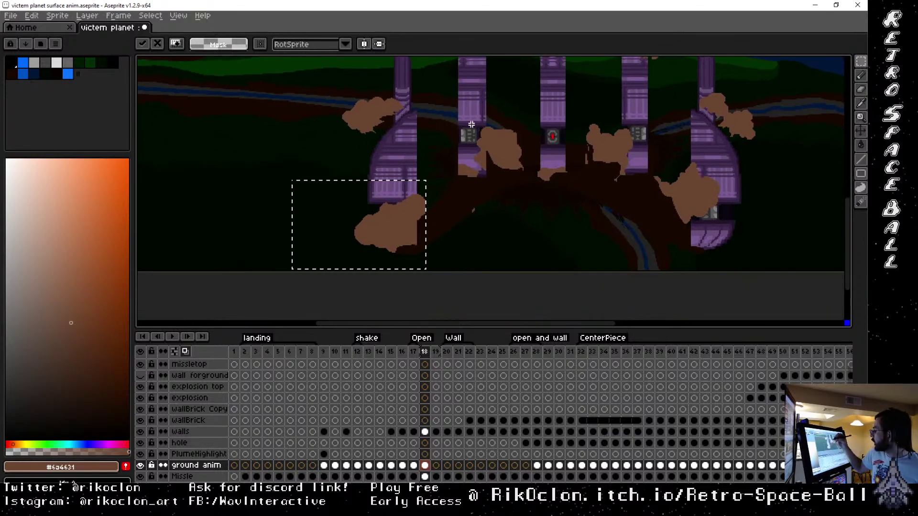
drag(437, 98, 532, 244)
drag(511, 209, 486, 214)
click(349, 172)
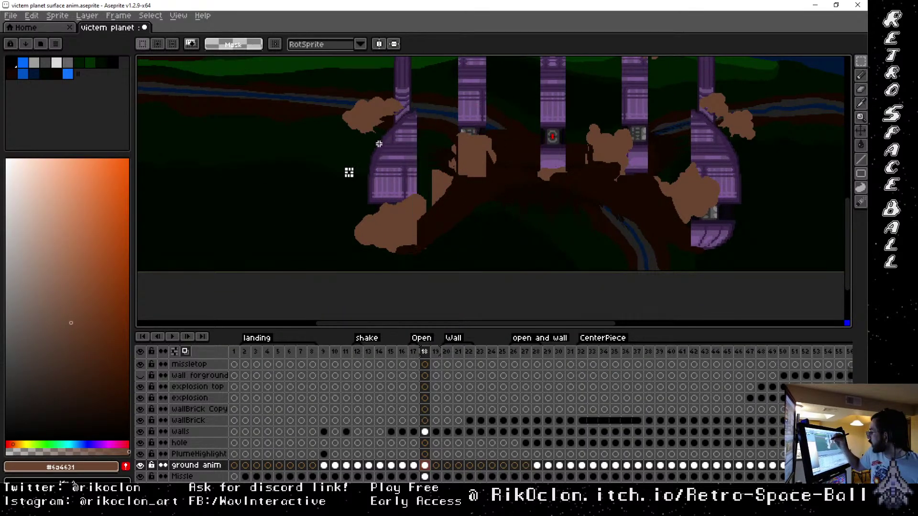
Shift the leftover brown sliver between frame 18's two left lower puffs downward toward the leftmost puff
drag(417, 151, 456, 233)
key(ctrl+z)
drag(422, 150, 445, 263)
click(451, 235)
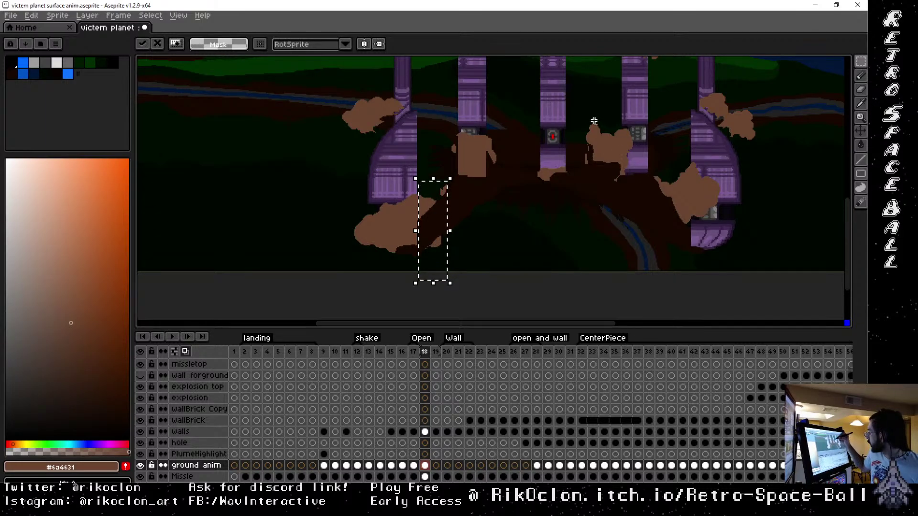
key(Return)
Move frame 18's two right lower puffs outward, placing the rightmost one lower down
drag(583, 114, 663, 197)
drag(754, 260, 651, 168)
drag(708, 214, 732, 241)
drag(639, 159, 613, 192)
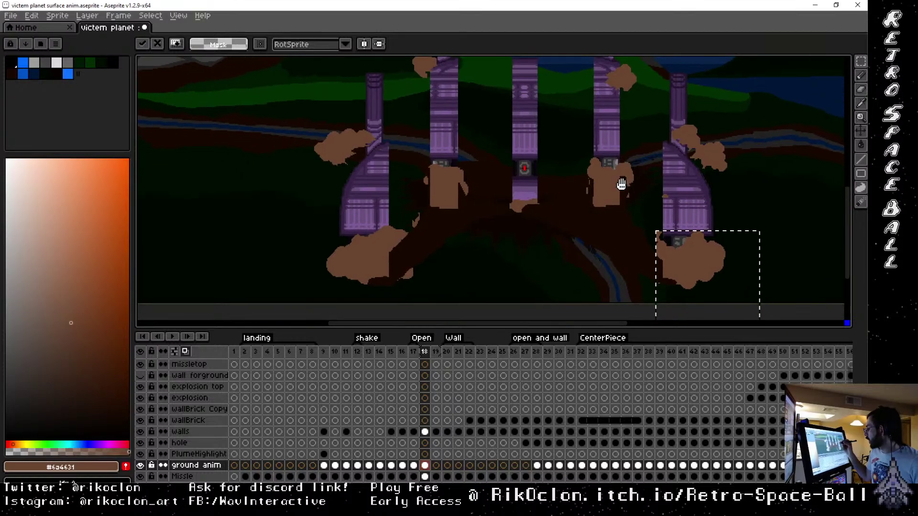
Deselect, and on the walls layer at frame 18 erase the dark brown ground covering the left lower puffs with a small eraser
click(426, 430)
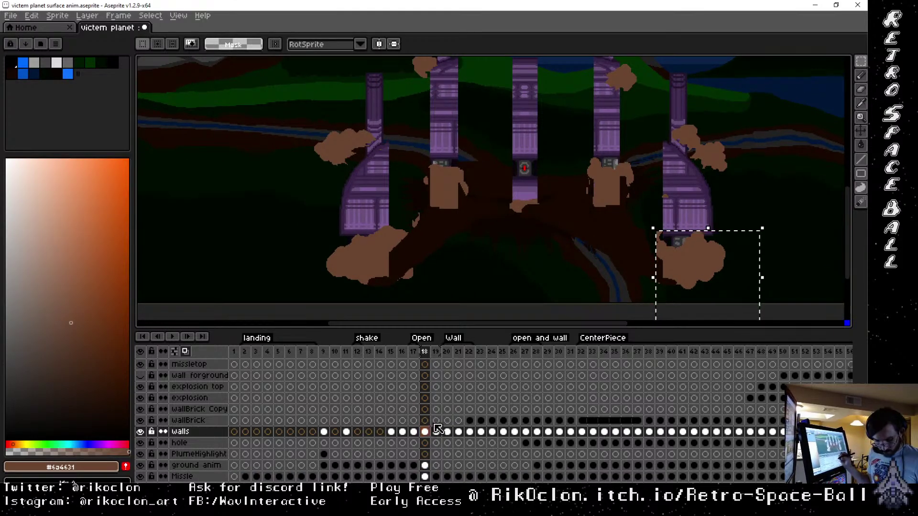
key(ctrl+d)
key(b)
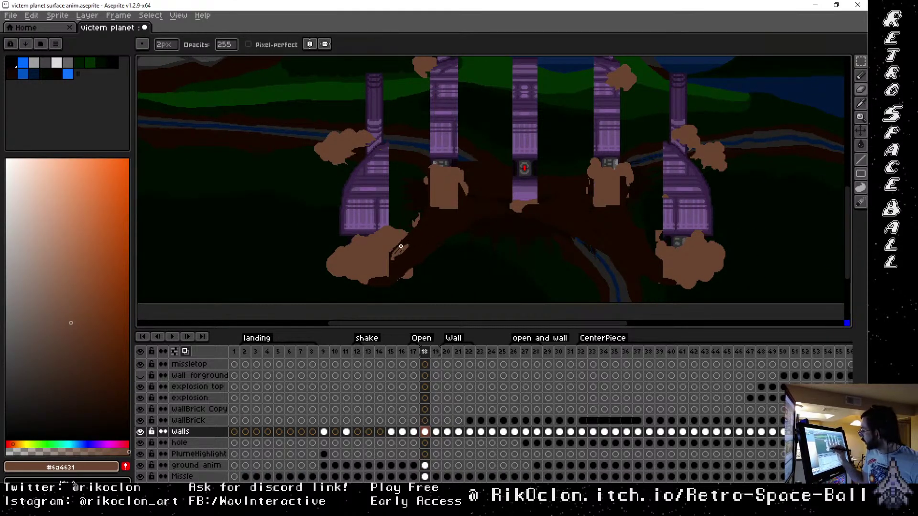
drag(389, 276, 375, 277)
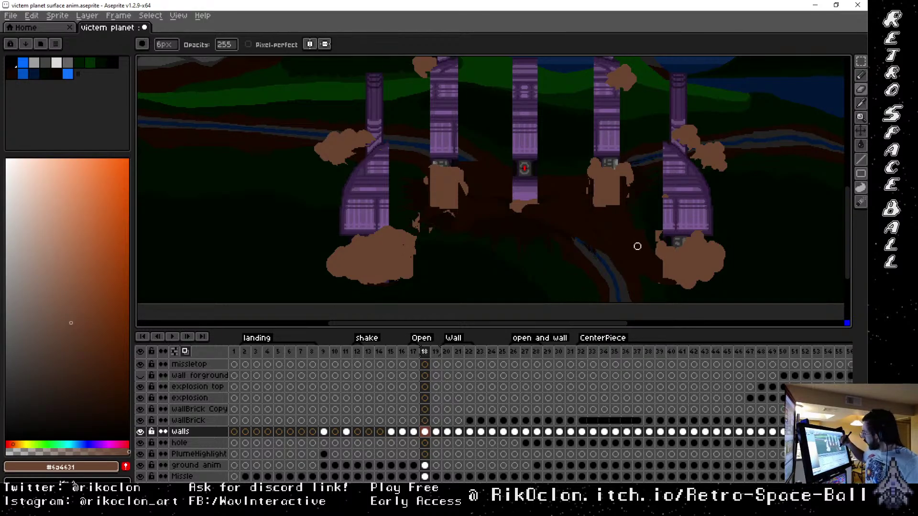
Enlarge the eraser to 20 px and erase the dark brown ground around the right lower puffs and below the second left puff
key(plus)
key(plus)
key(plus)
key(plus)
key(plus)
key(plus)
key(plus)
key(plus)
key(plus)
key(plus)
key(plus)
key(plus)
key(plus)
key(plus)
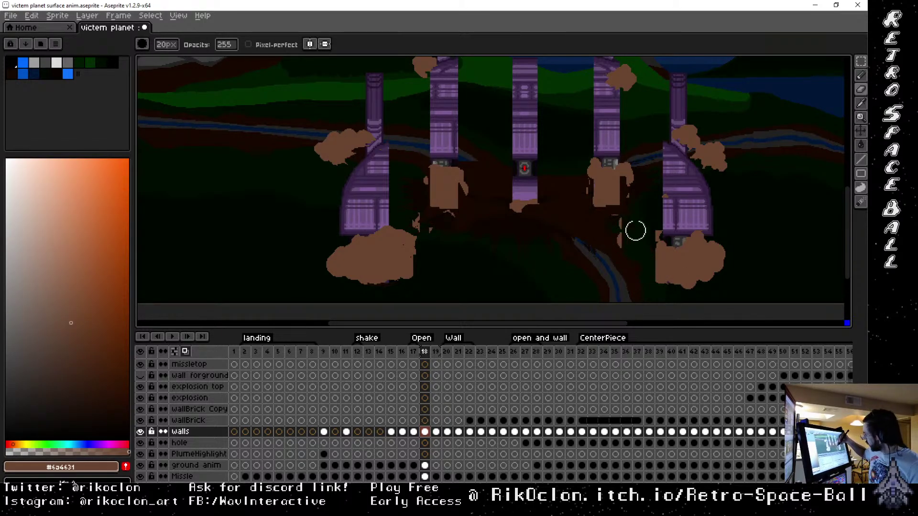
mouse_move(635, 231)
mouse_down()
mouse_move(602, 231)
mouse_move(609, 241)
mouse_move(559, 216)
mouse_move(552, 229)
mouse_move(573, 220)
mouse_move(562, 205)
mouse_move(582, 206)
mouse_move(591, 219)
mouse_move(535, 212)
mouse_move(452, 226)
mouse_move(478, 213)
mouse_move(480, 203)
mouse_move(451, 220)
mouse_move(439, 202)
mouse_up()
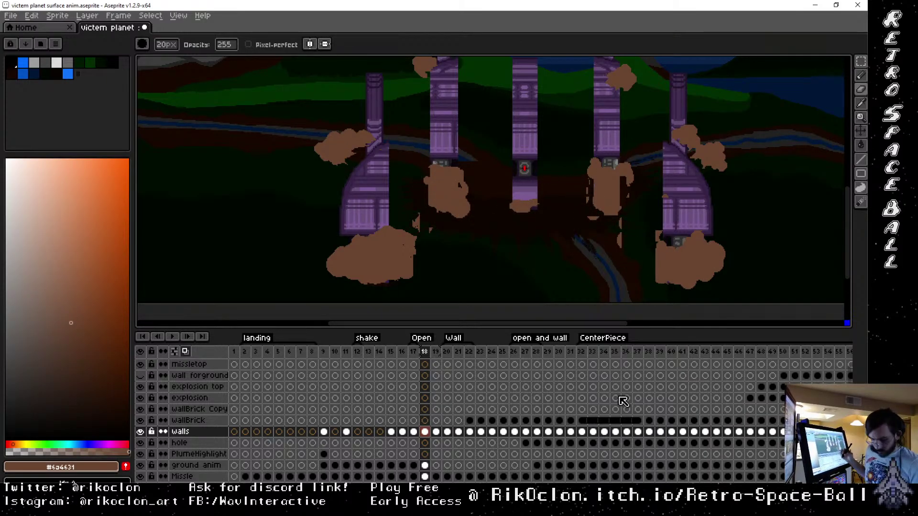
With the 13 px brown brush, paint links along the crater rim joining frame 18's lower puffs on the walls layer
key(i)
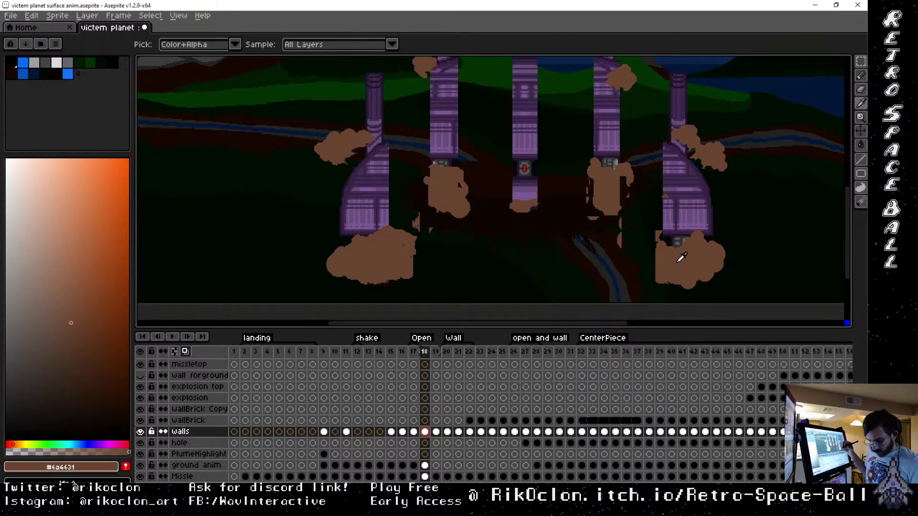
key(b)
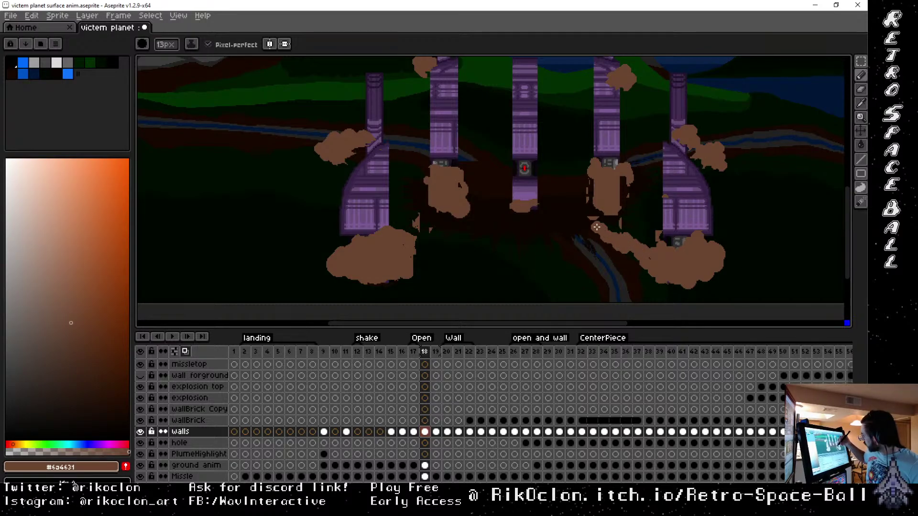
drag(597, 227, 595, 220)
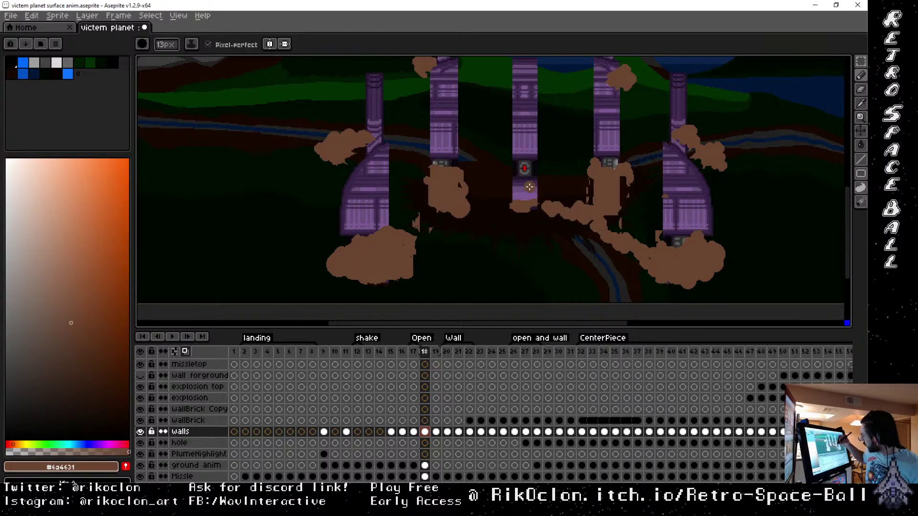
drag(466, 211, 501, 209)
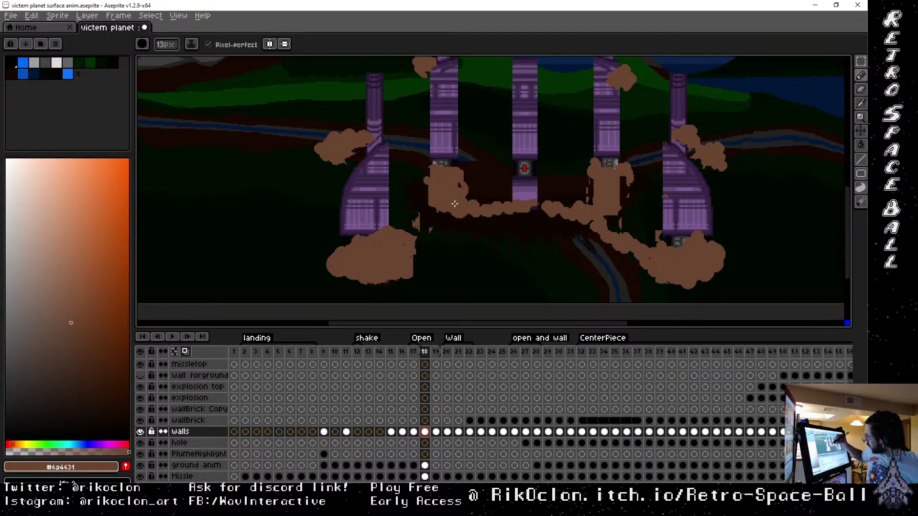
mouse_move(421, 254)
mouse_down()
mouse_move(438, 240)
mouse_move(418, 261)
mouse_move(452, 232)
mouse_move(418, 268)
mouse_move(458, 236)
mouse_up()
drag(499, 215, 468, 233)
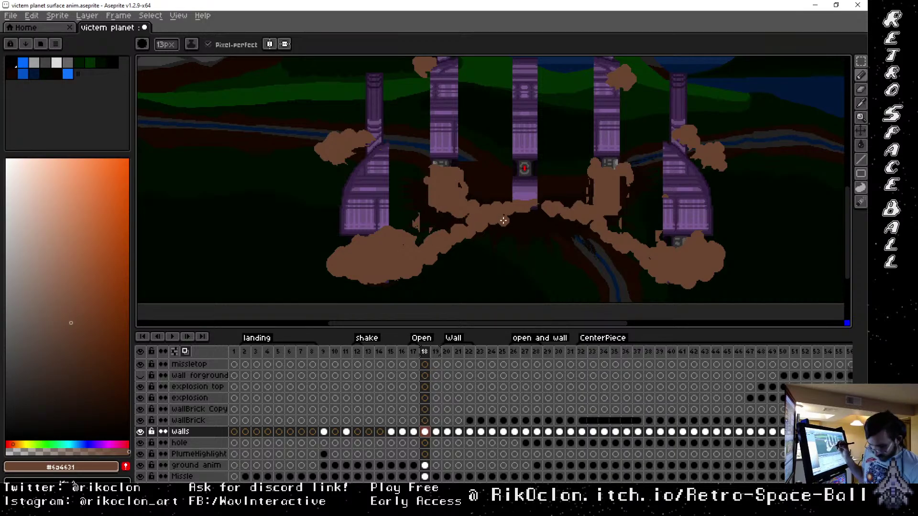
Resample the dust brown, enlarge the brush to 33 px, and fill the gap between the two left lower puffs
alt+click(468, 228)
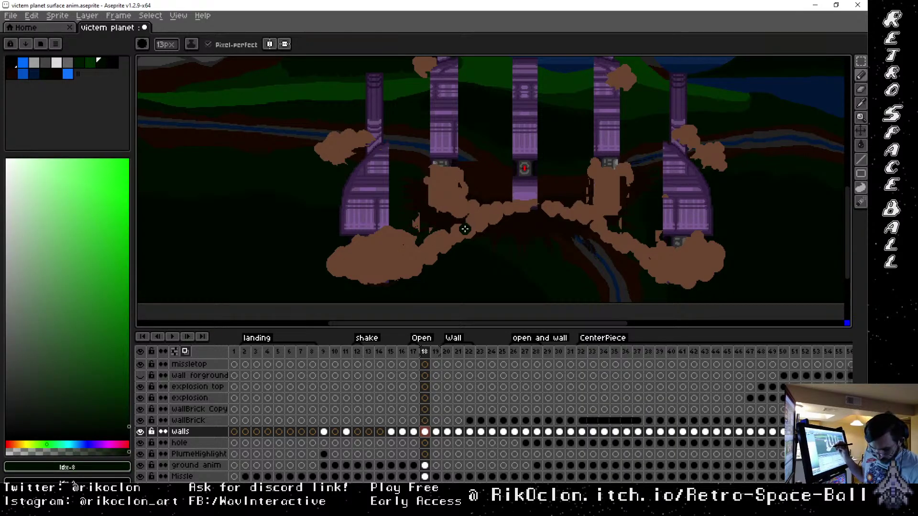
alt+click(433, 246)
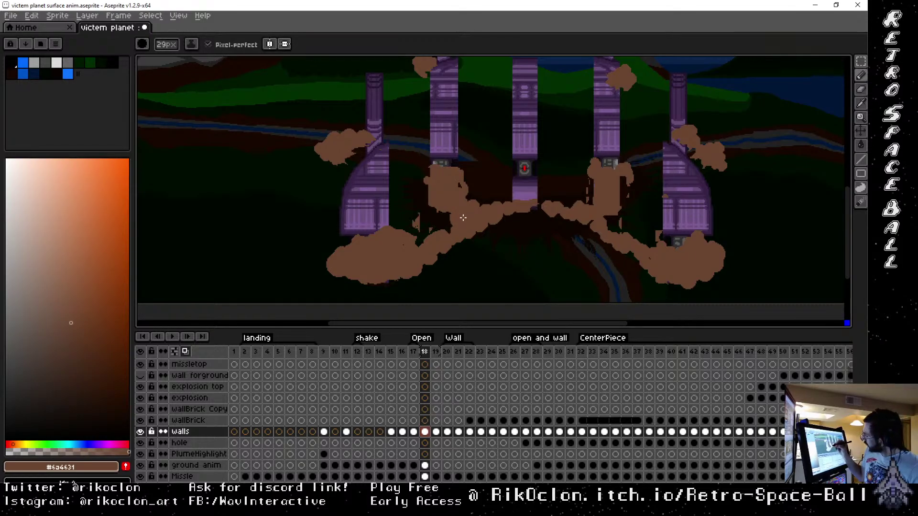
key(plus)
key(plus)
key(plus)
key(plus)
mouse_move(464, 218)
mouse_down()
mouse_move(438, 220)
mouse_move(419, 236)
mouse_move(407, 218)
mouse_move(456, 216)
mouse_up()
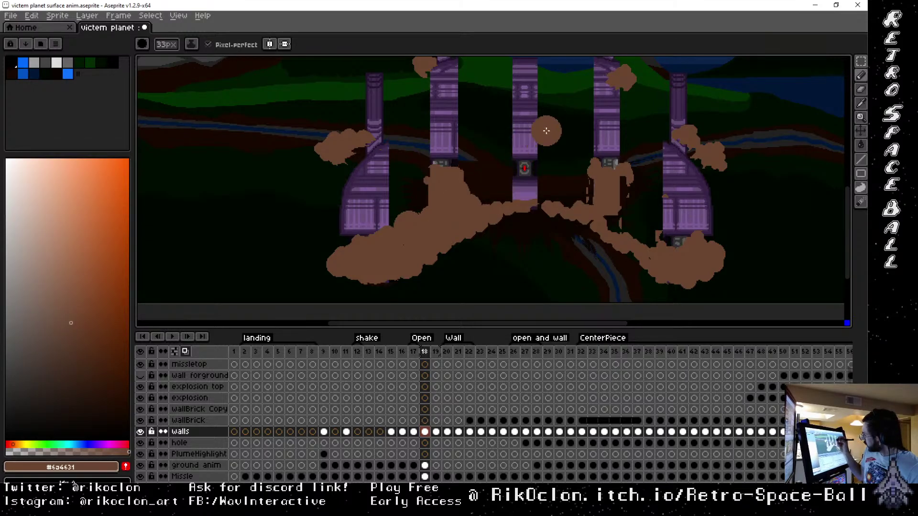
Fill out the second-right lower puff with the 33 px brush, and close the link below the centre column with a 15 px brush
click(562, 206)
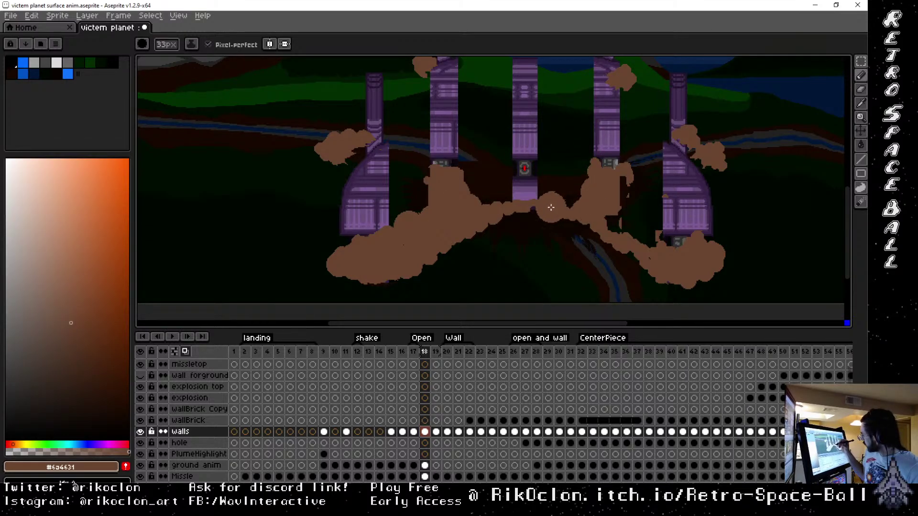
key(minus)
key(minus)
key(minus)
key(minus)
key(minus)
key(minus)
key(minus)
key(minus)
key(minus)
key(minus)
key(minus)
key(minus)
key(minus)
key(minus)
key(minus)
key(minus)
key(minus)
key(minus)
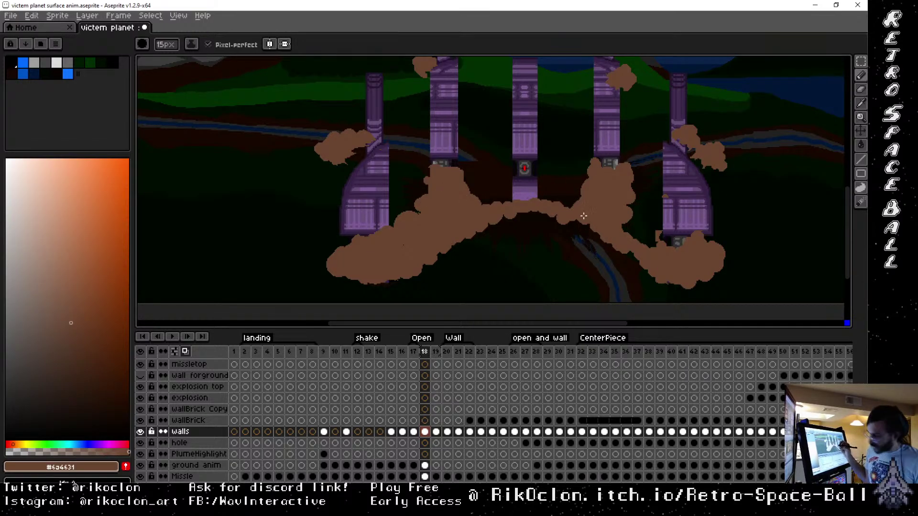
With the 20 px eraser, trim the dust peaks covering the bases of the two inner side columns on frame 18's ground anim layer
key(e)
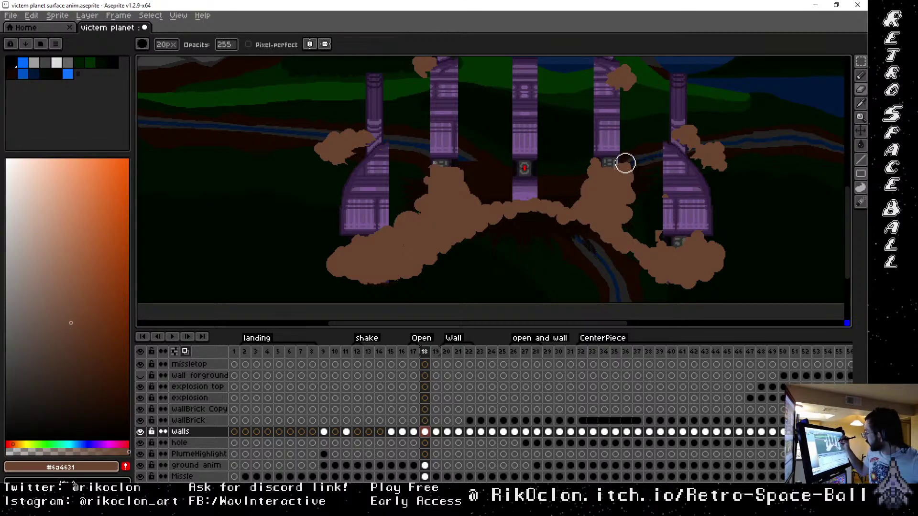
click(425, 466)
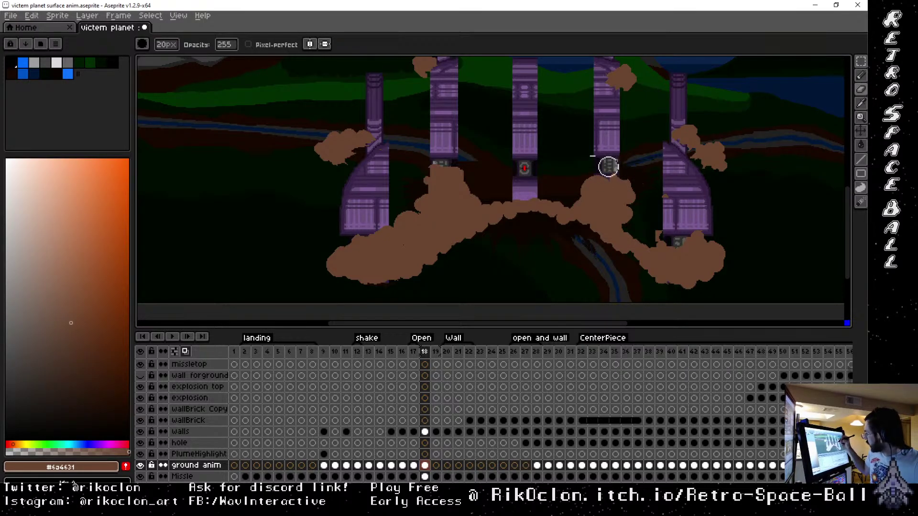
mouse_move(454, 170)
mouse_down()
mouse_move(433, 164)
mouse_move(470, 175)
mouse_move(428, 166)
mouse_move(448, 181)
mouse_up()
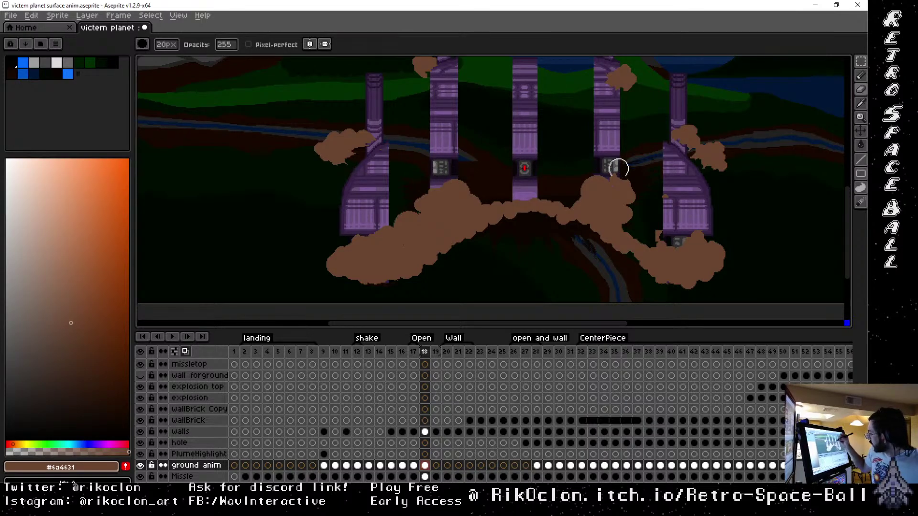
drag(613, 172, 641, 187)
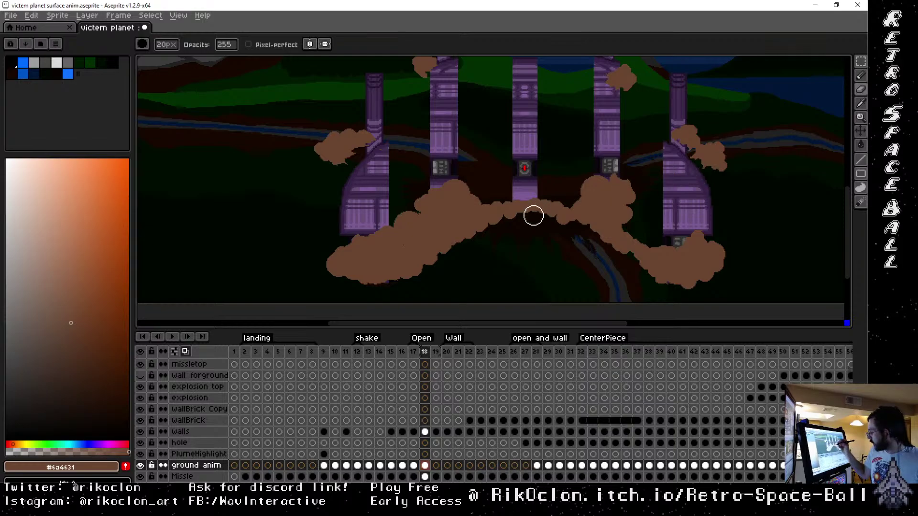
Return to the 15 px brown brush and make frame 18 of the walls layer active
key(alt)
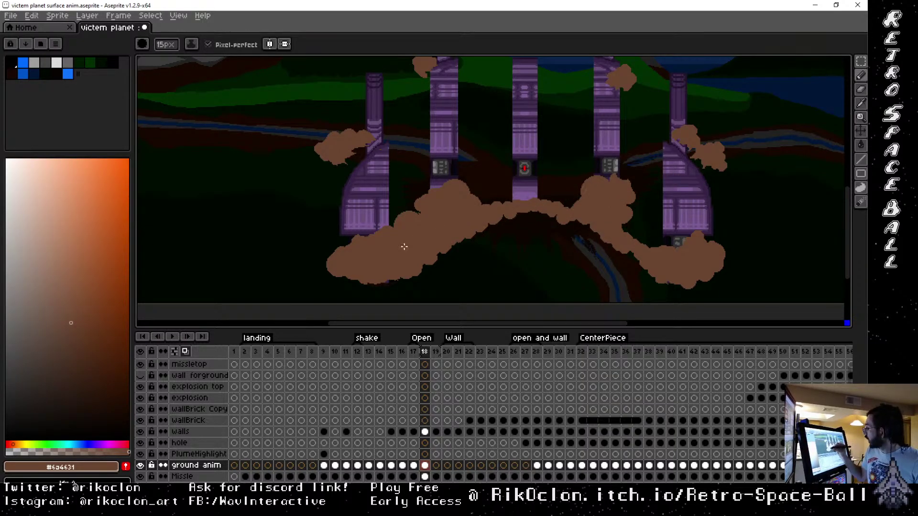
click(425, 465)
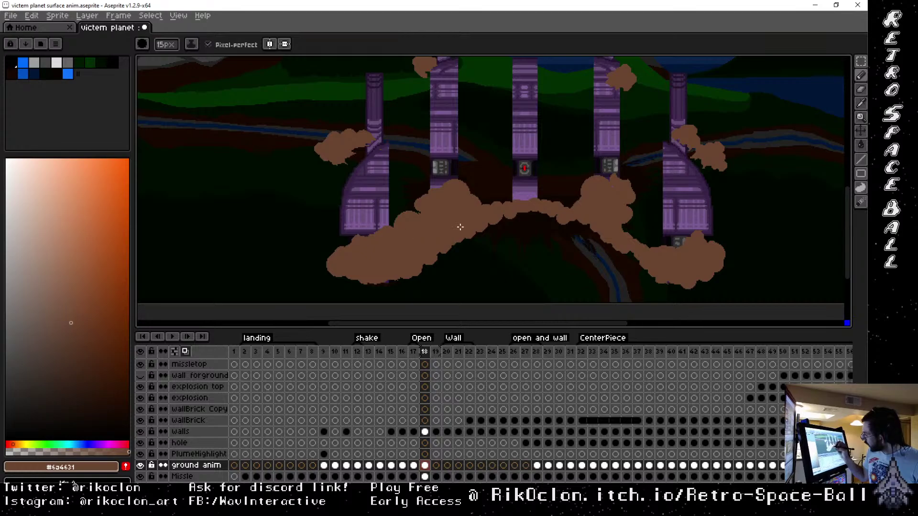
click(425, 432)
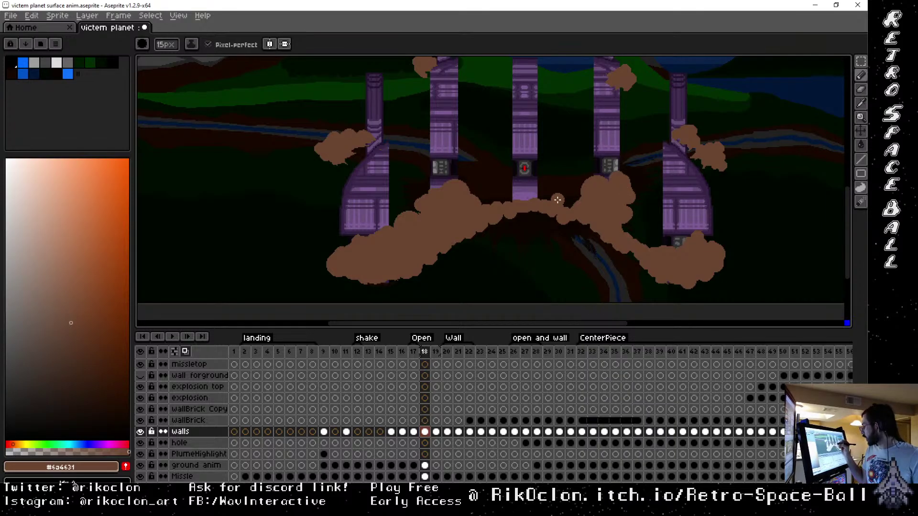
Play the animation from frame 1 with the whole scene in view to check the dust cloud's spread
mouse_move(693, 154)
mouse_down()
mouse_move(666, 209)
mouse_move(654, 170)
mouse_move(645, 175)
mouse_up()
scroll(651, 180, down, 2)
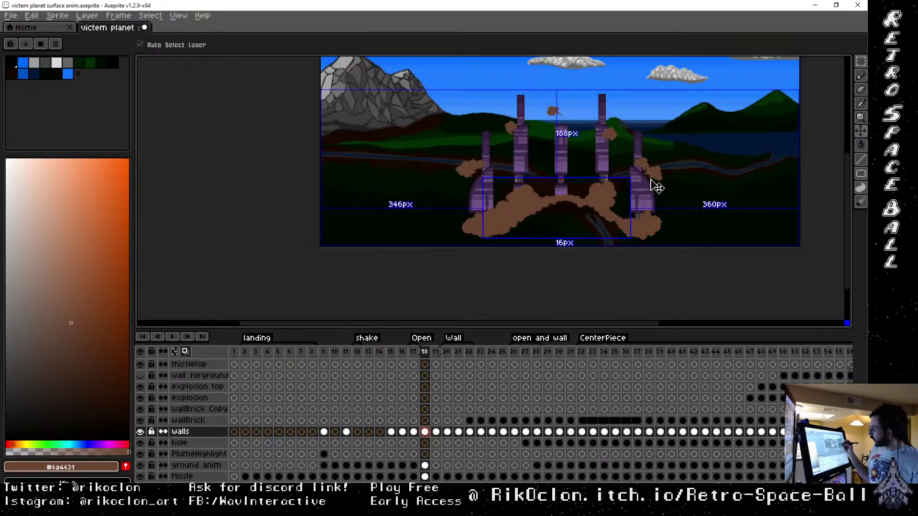
drag(666, 162, 569, 210)
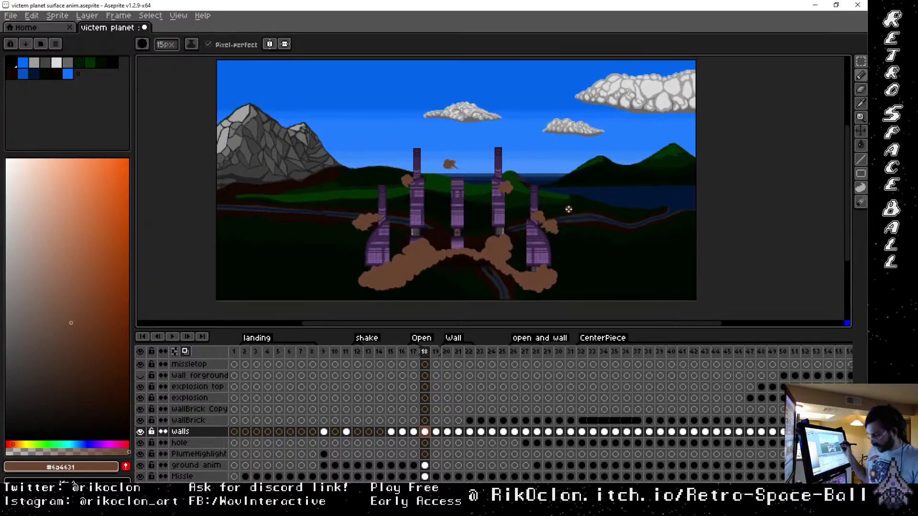
click(143, 337)
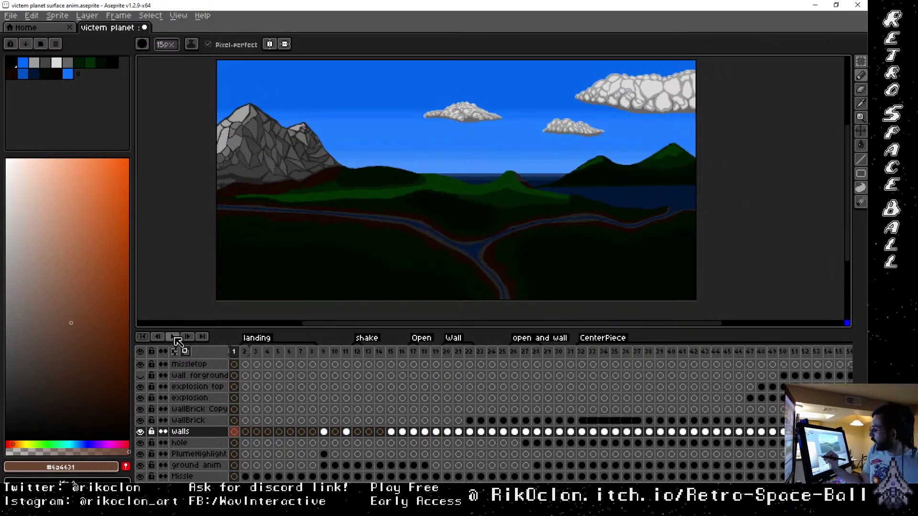
click(173, 337)
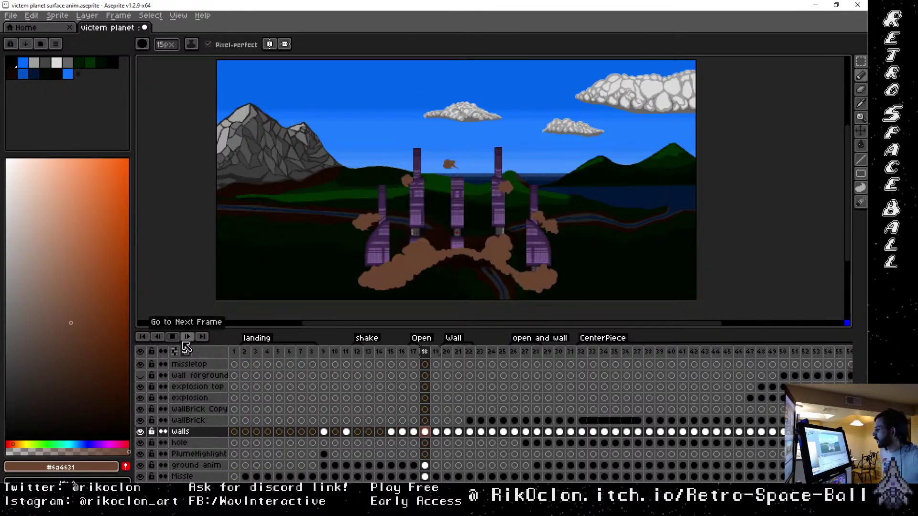